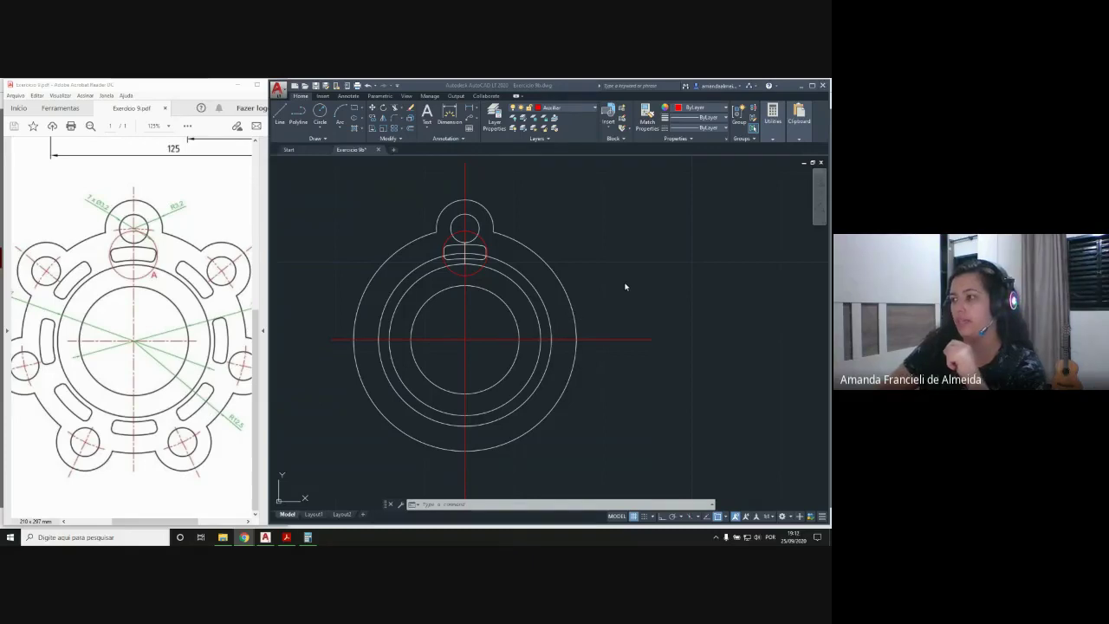
# Erase the construction circle that passes through the rounded slot below the upper lug
pyautogui.scroll(4, 489, 256)
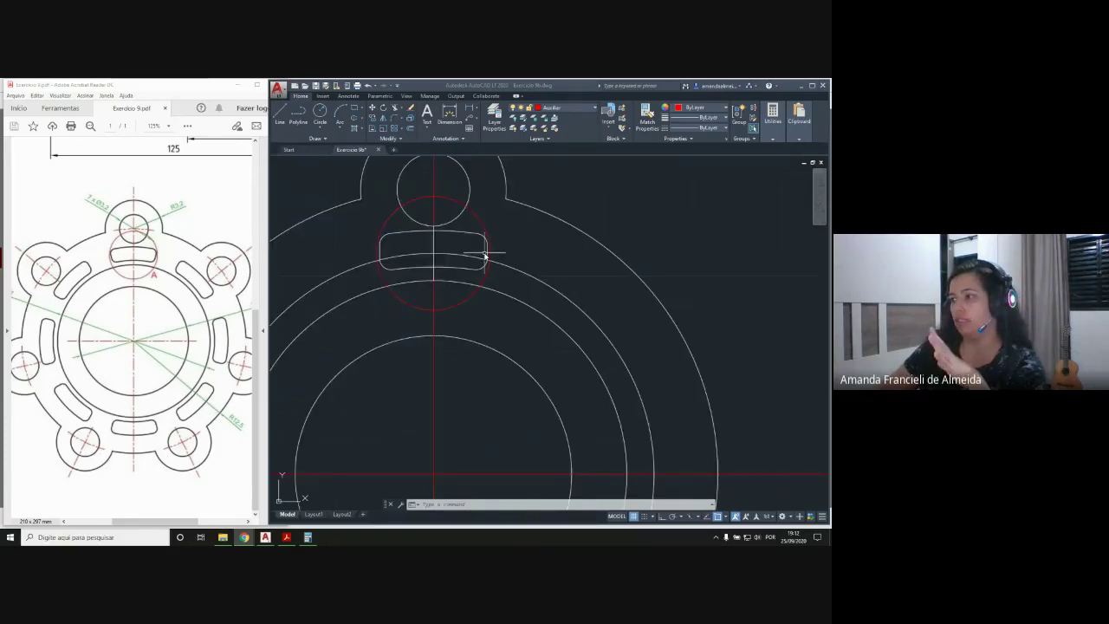
pyautogui.moveTo(456, 252); pyautogui.dragTo(509, 297, button='middle')
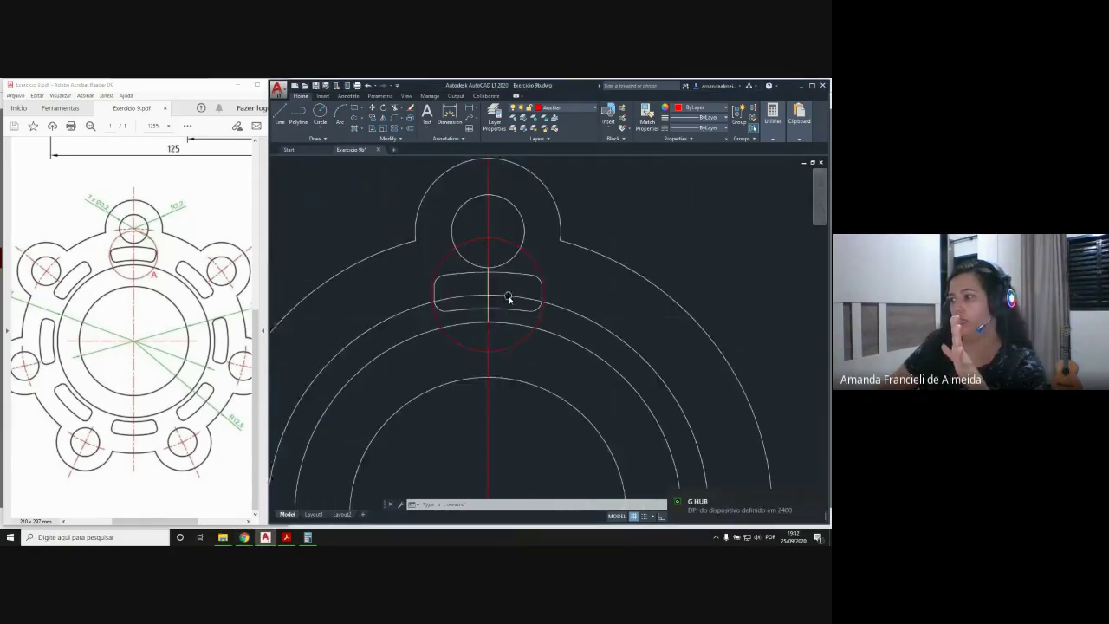
pyautogui.scroll(2, 508, 297)
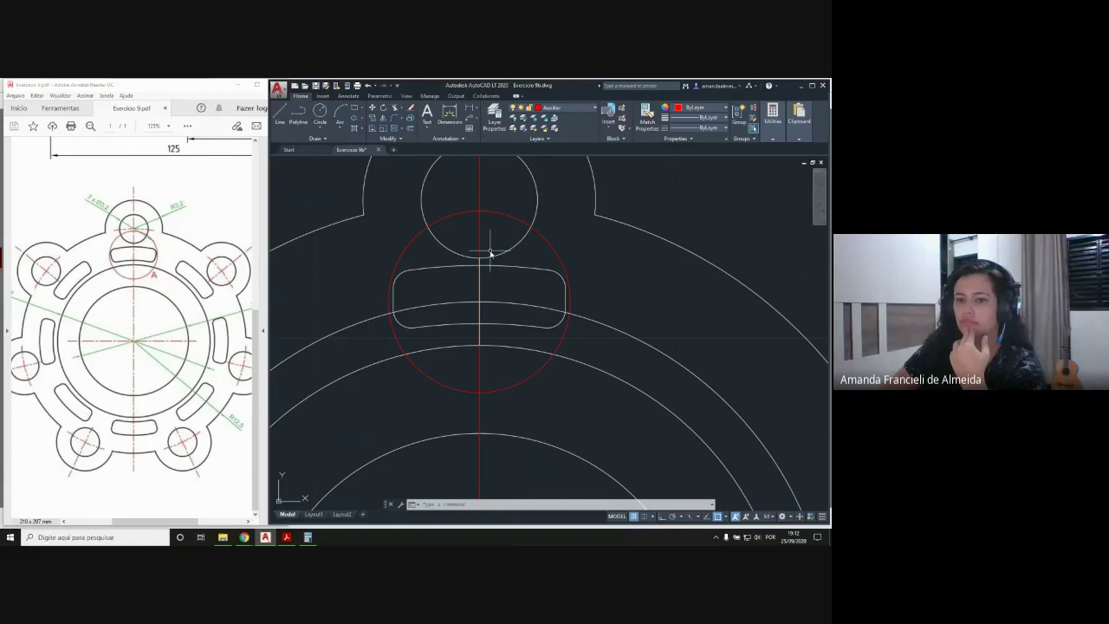
pyautogui.scroll(-4, 496, 327)
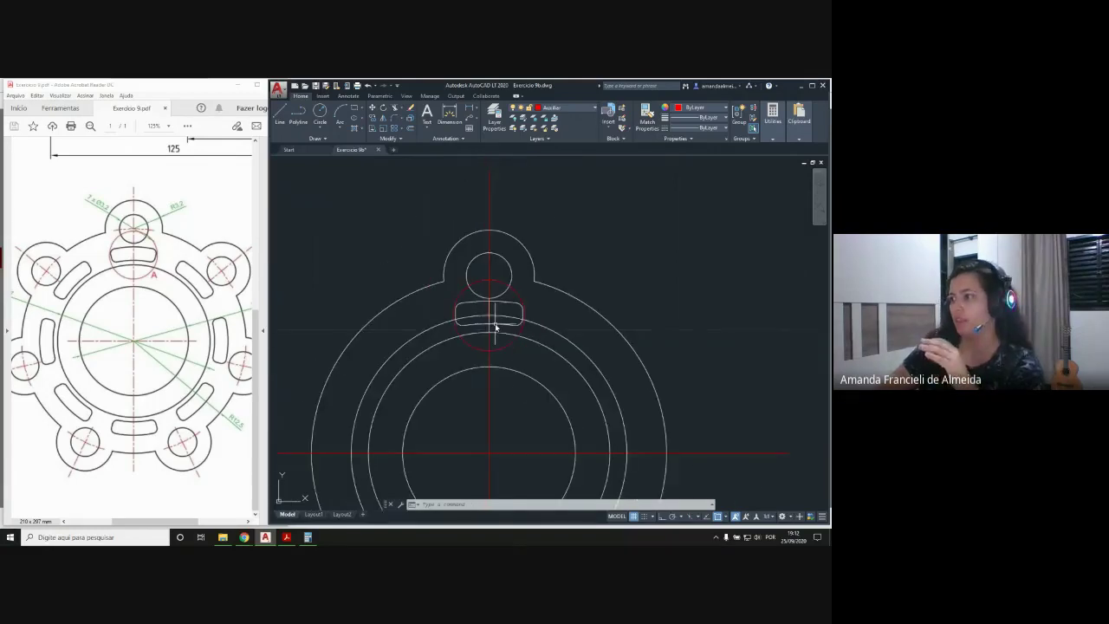
pyautogui.moveTo(562, 408); pyautogui.dragTo(562, 355, button='middle')
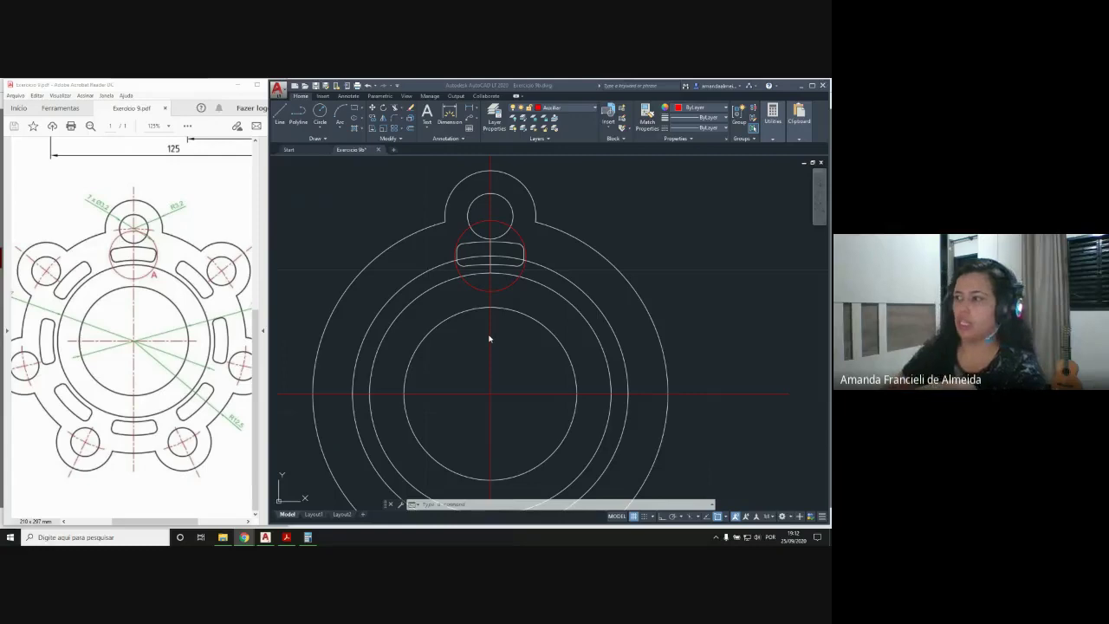
pyautogui.click(426, 272)
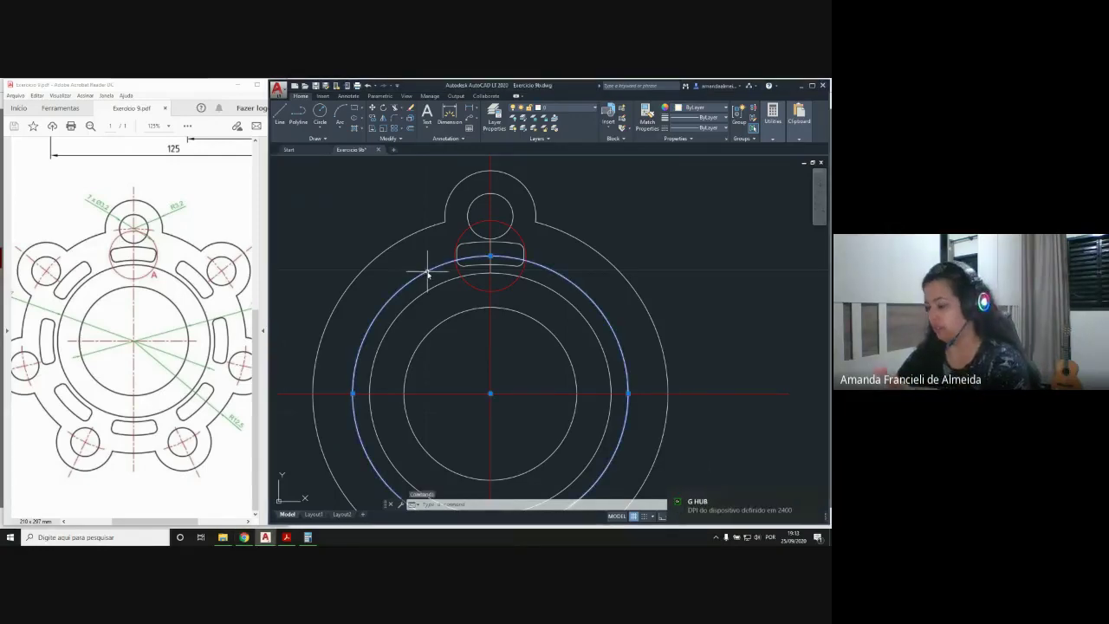
pyautogui.press('Delete')
pyautogui.scroll(-2, 441, 349)
pyautogui.scroll(2, 436, 348)
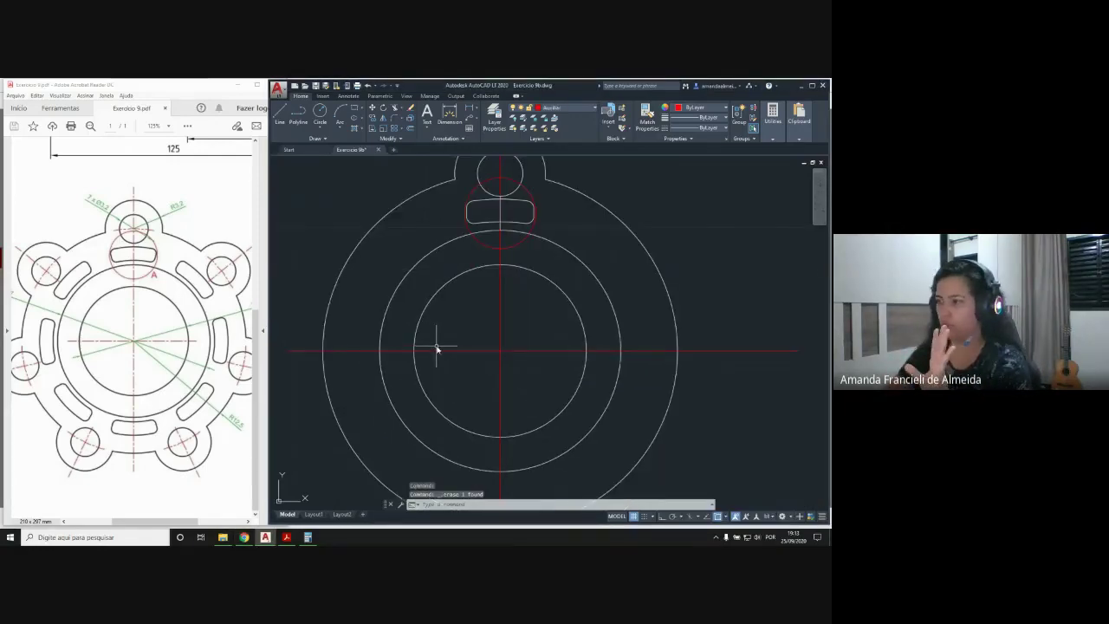
pyautogui.scroll(1, 433, 357)
pyautogui.scroll(-1, 425, 369)
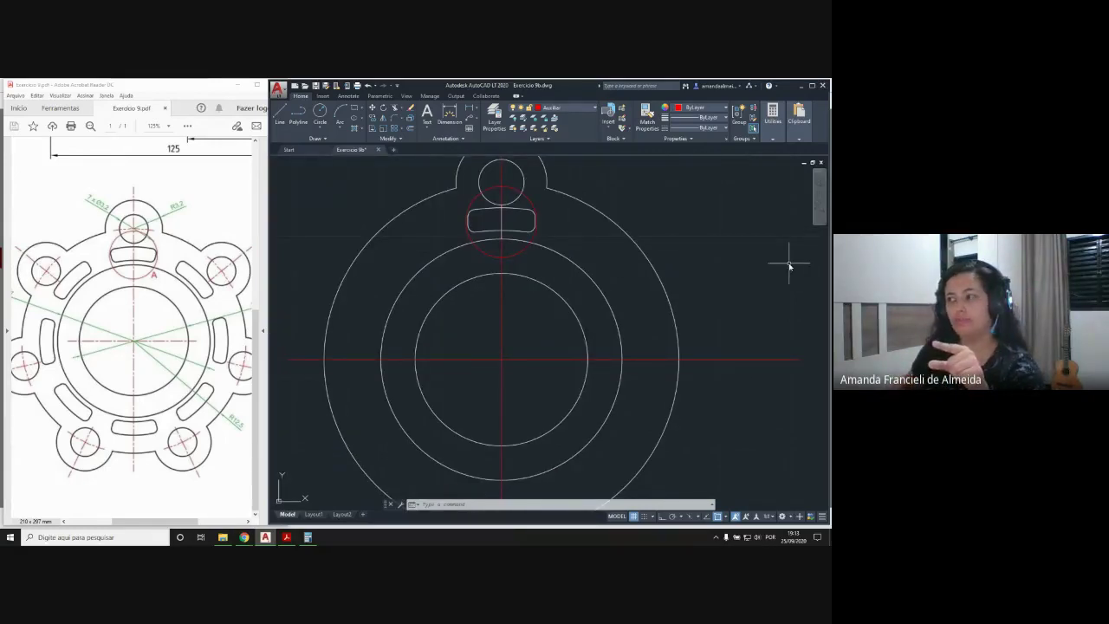
# Examine how the lugs, holes and slots are spaced around the flange in the reference PDF, comparing them with the drawn outline
pyautogui.click(392, 222)
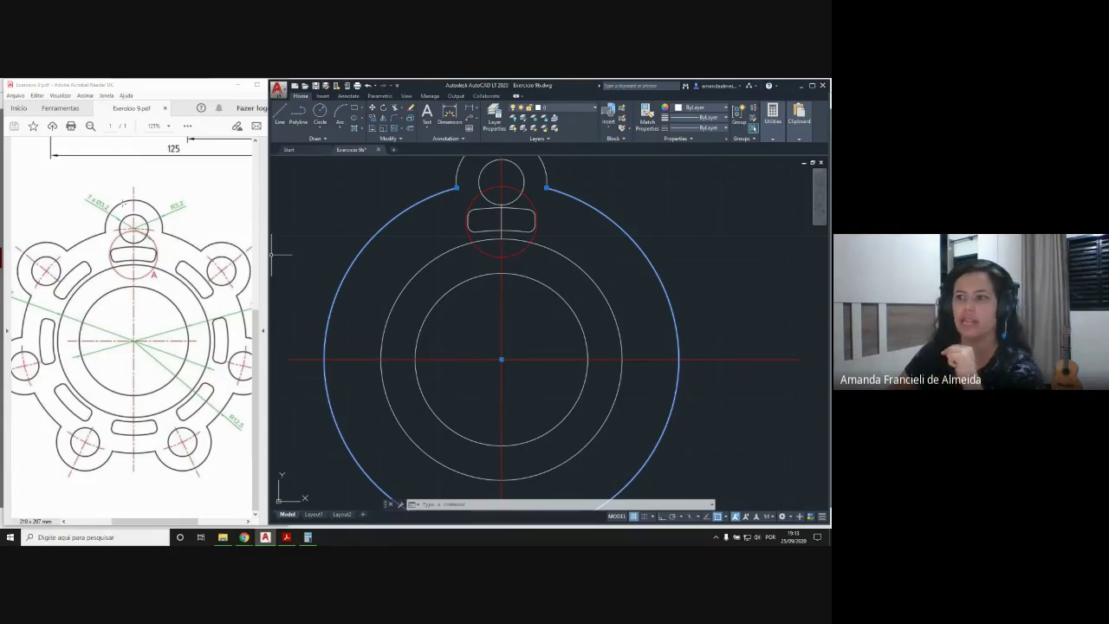
pyautogui.click(40, 260)
pyautogui.moveTo(16, 251); pyautogui.dragTo(71, 292)
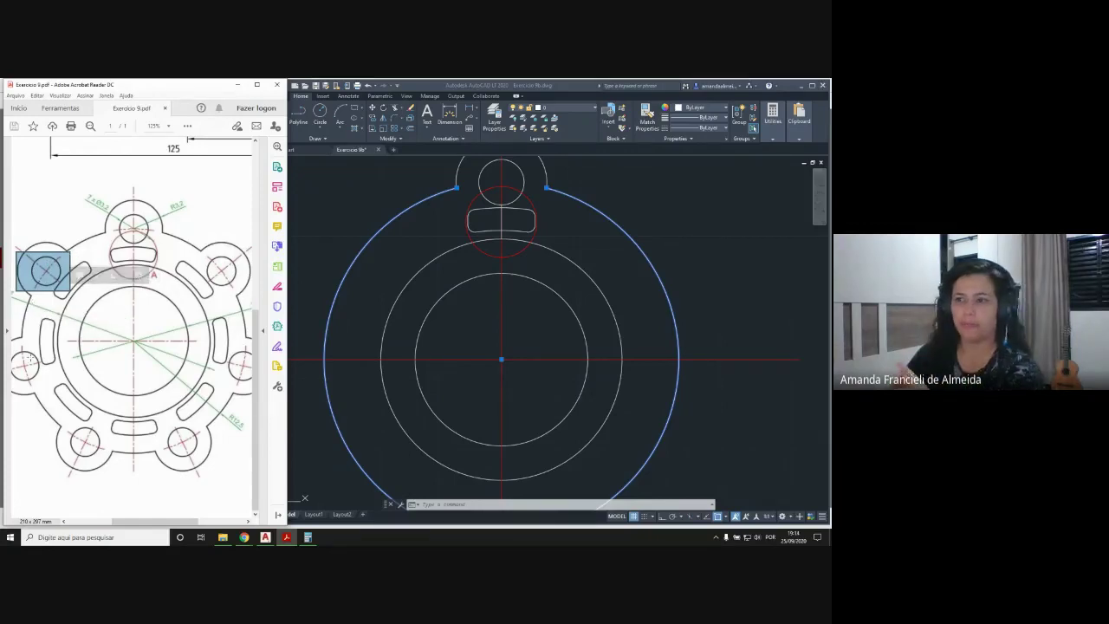
pyautogui.click(28, 360)
pyautogui.click(90, 447)
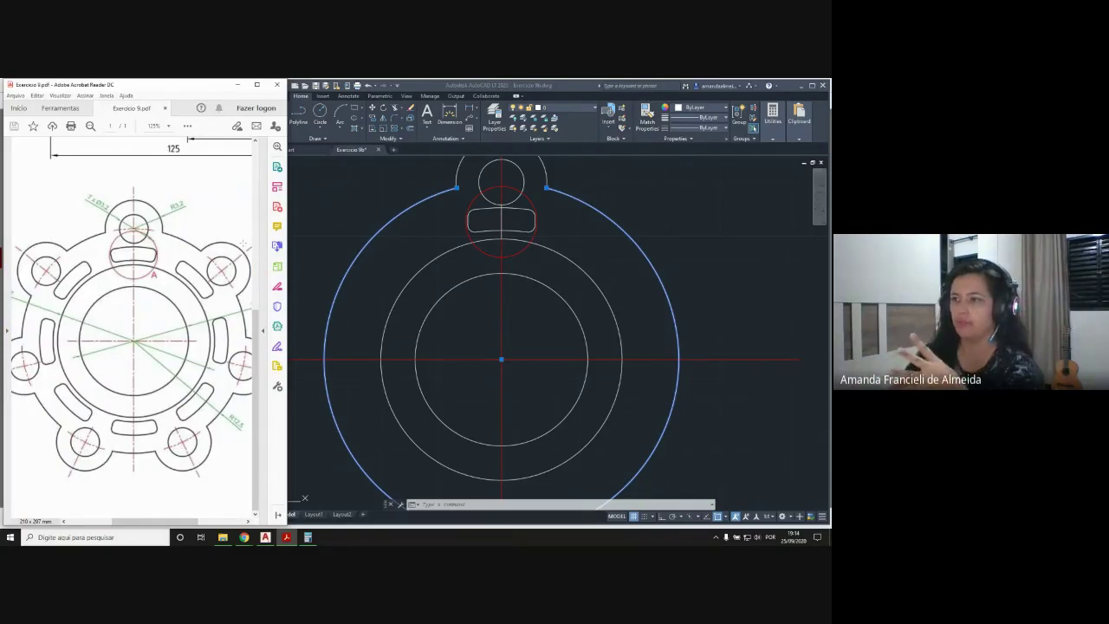
pyautogui.click(555, 213)
pyautogui.moveTo(559, 216); pyautogui.dragTo(557, 237, button='middle')
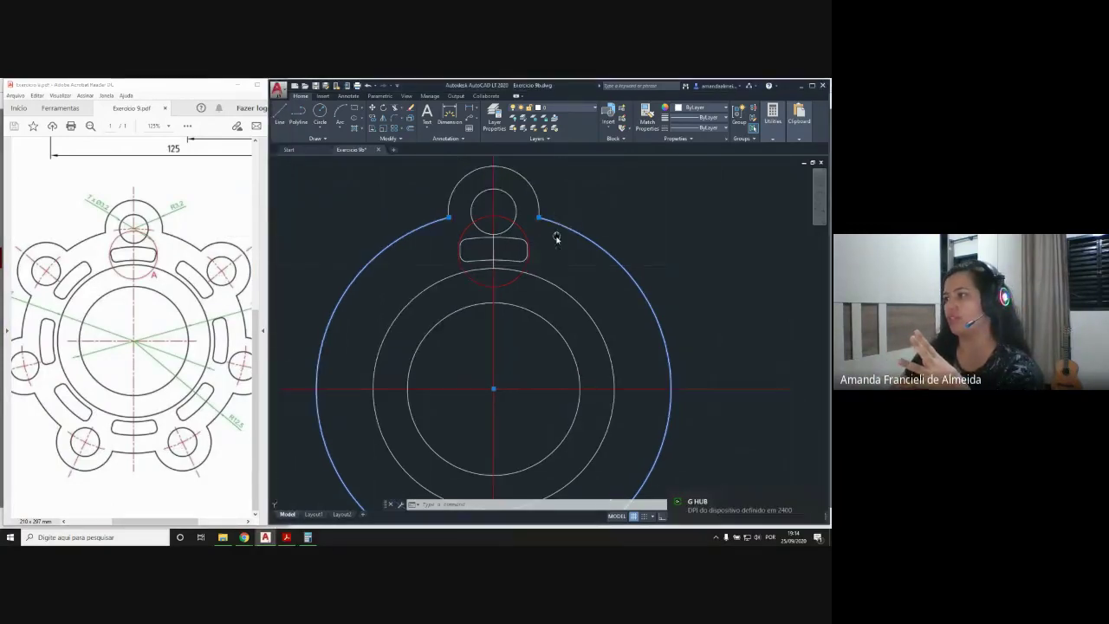
pyautogui.moveTo(391, 297); pyautogui.dragTo(392, 247, button='middle')
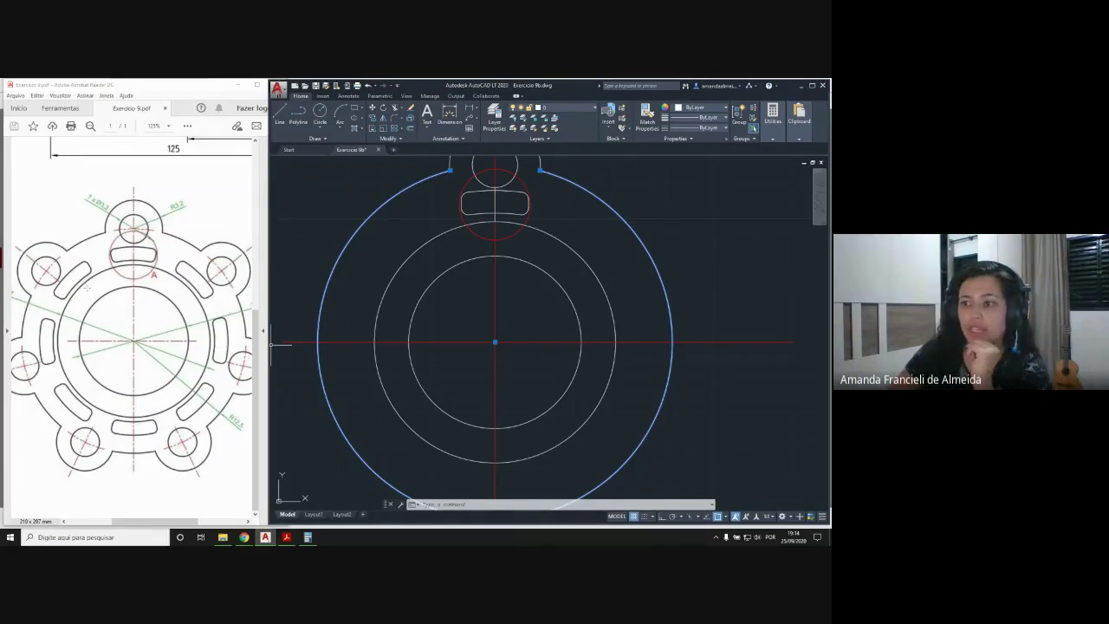
pyautogui.click(86, 289)
pyautogui.scroll(5, 87, 289)
pyautogui.scroll(-1, 78, 347)
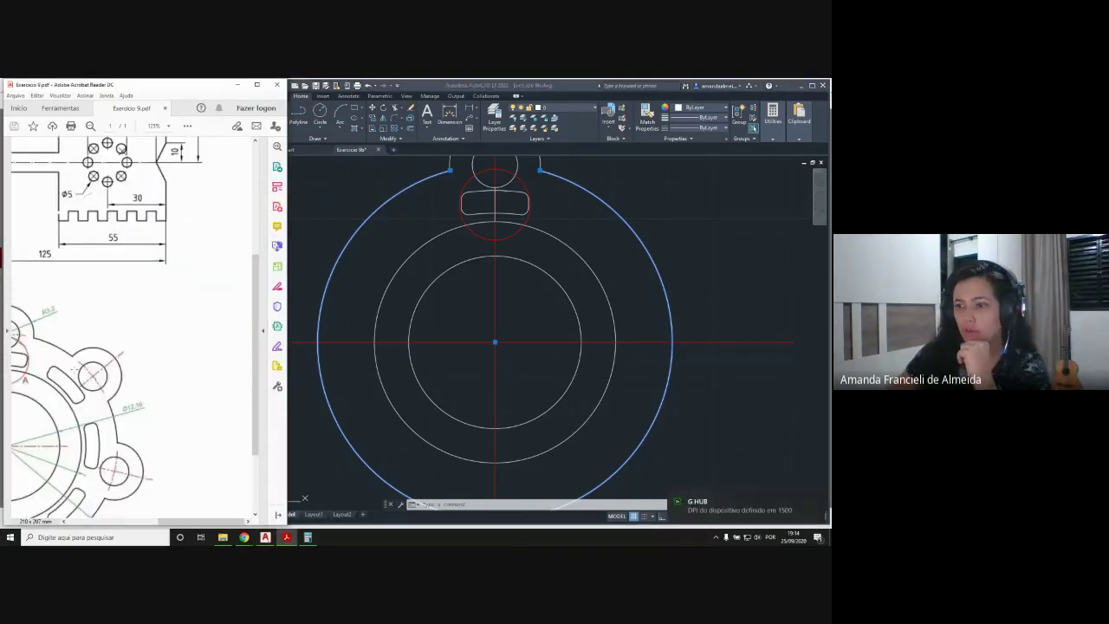
pyautogui.keyDown('shift'); pyautogui.hscroll(-3, 80, 363); pyautogui.keyUp('shift')
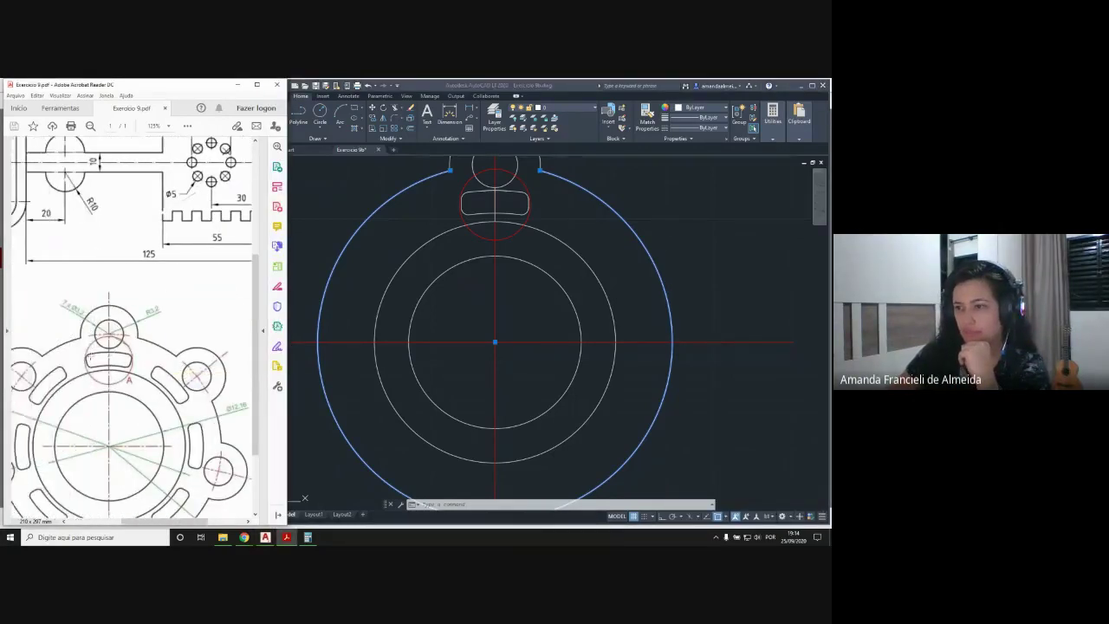
pyautogui.scroll(-1, 90, 355)
pyautogui.scroll(-2, 90, 355)
pyautogui.keyDown('shift'); pyautogui.hscroll(-1, 93, 373); pyautogui.keyUp('shift')
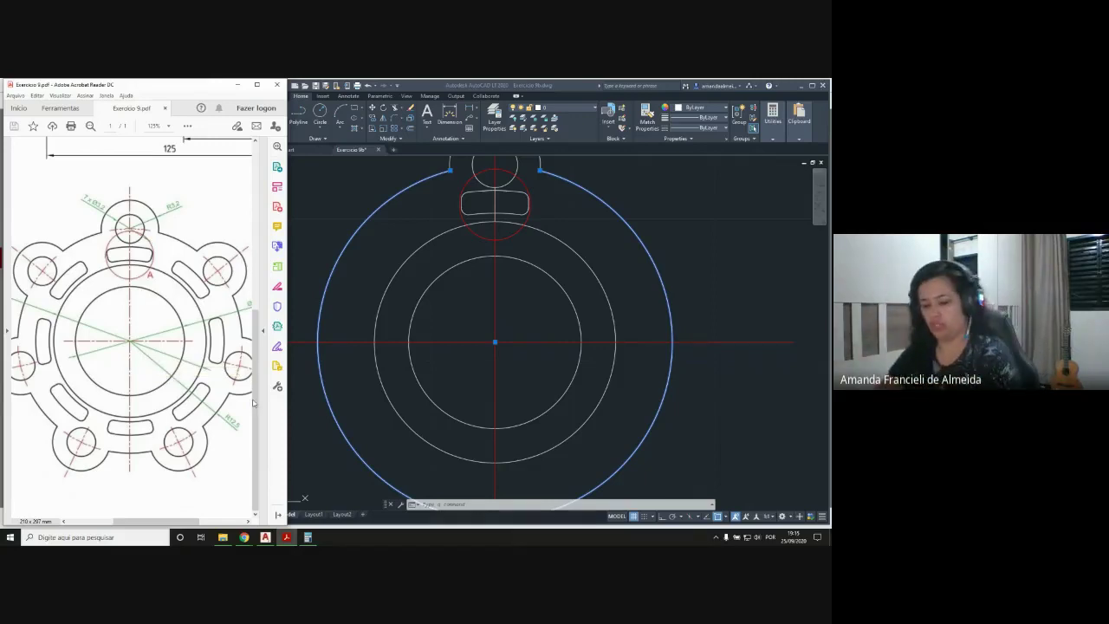
pyautogui.click(466, 298)
pyautogui.press('Escape')
pyautogui.scroll(-2, 457, 297)
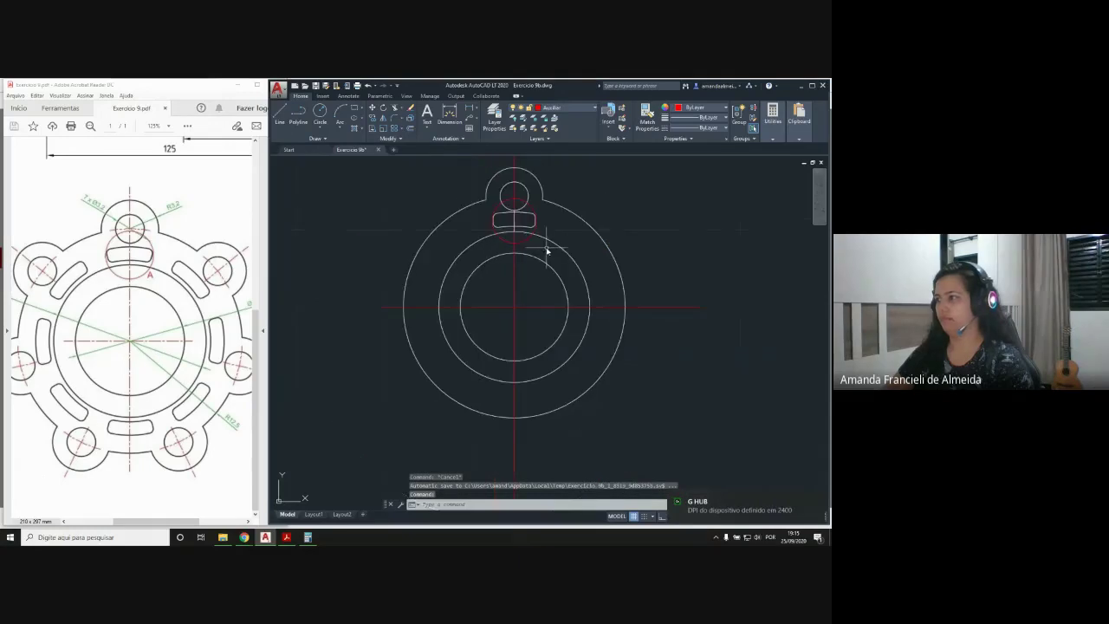
pyautogui.moveTo(525, 292); pyautogui.dragTo(465, 317, button='middle')
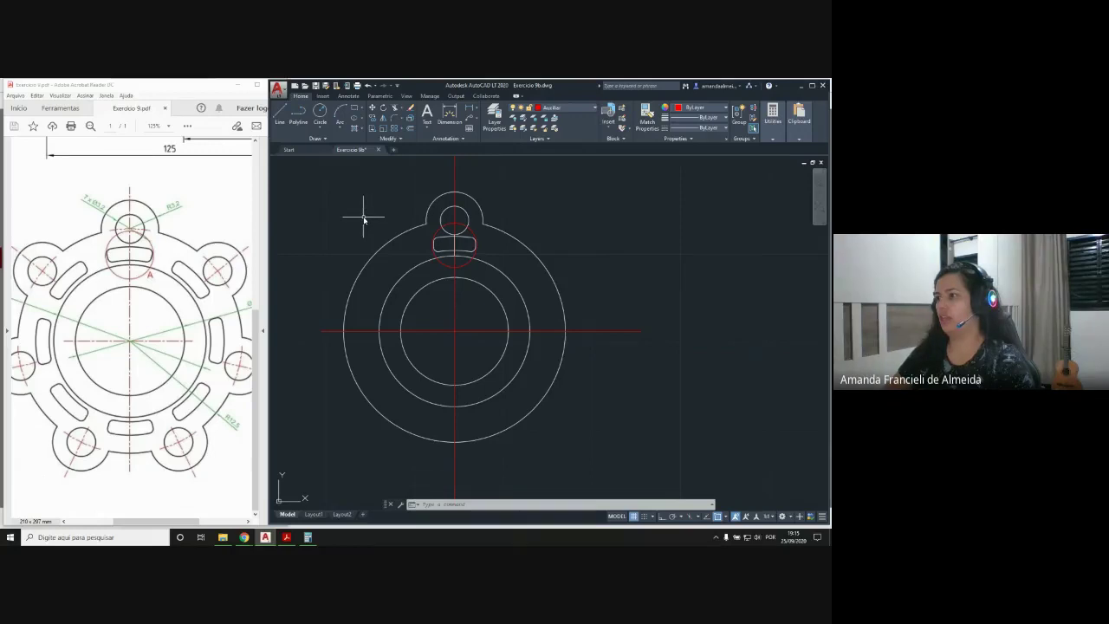
# Switch to Calculator and divide 360 by 7 to find the angular spacing of the seven lugs
pyautogui.click(307, 537)
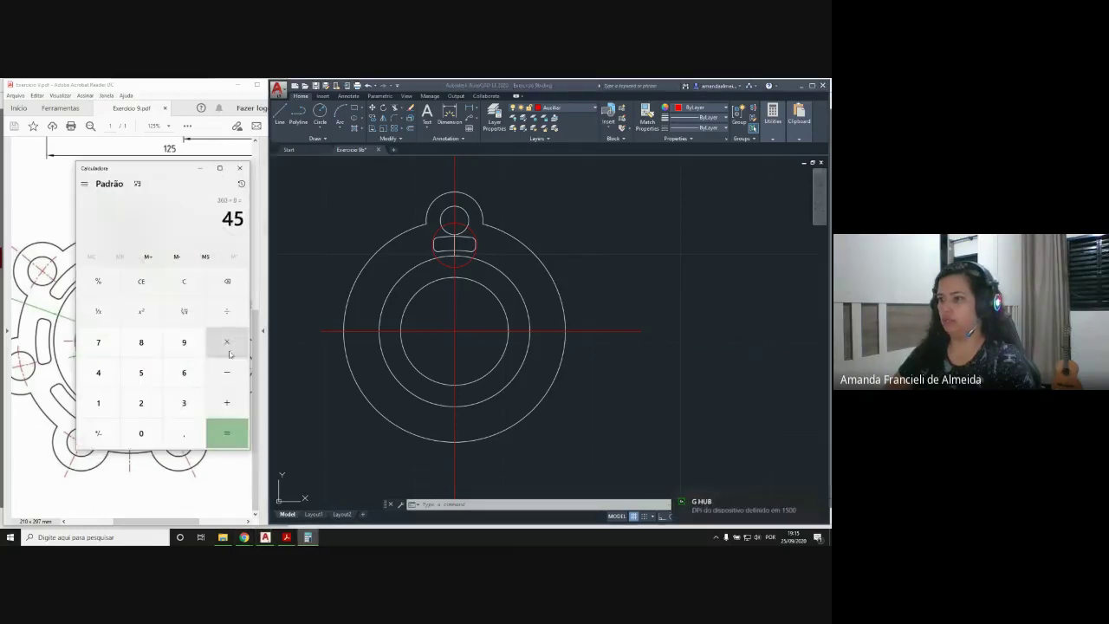
pyautogui.click(183, 280)
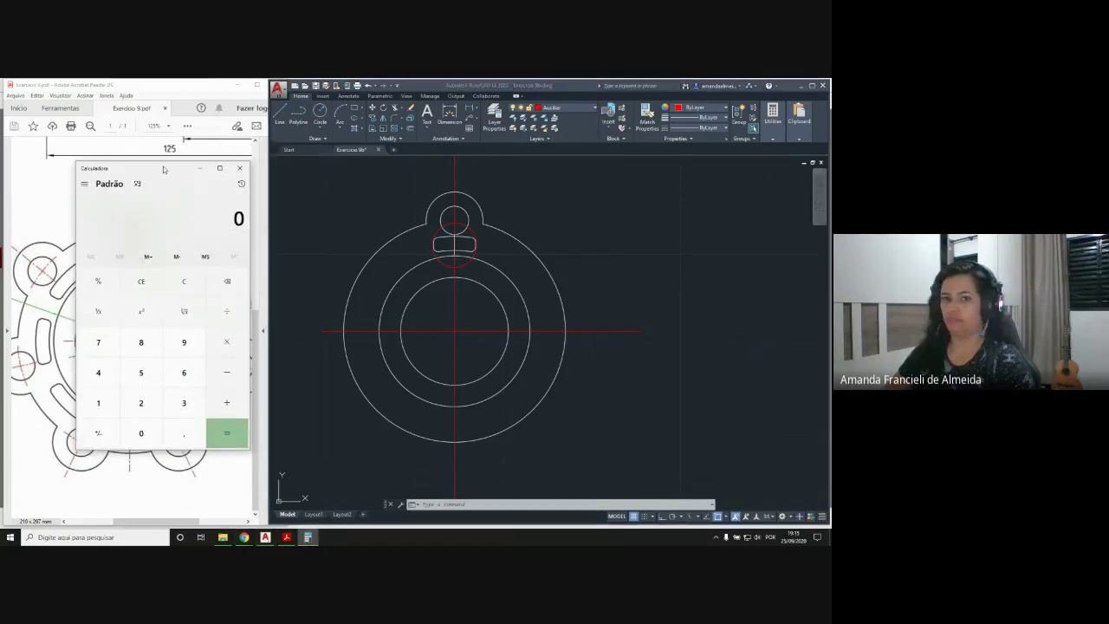
pyautogui.write('360')
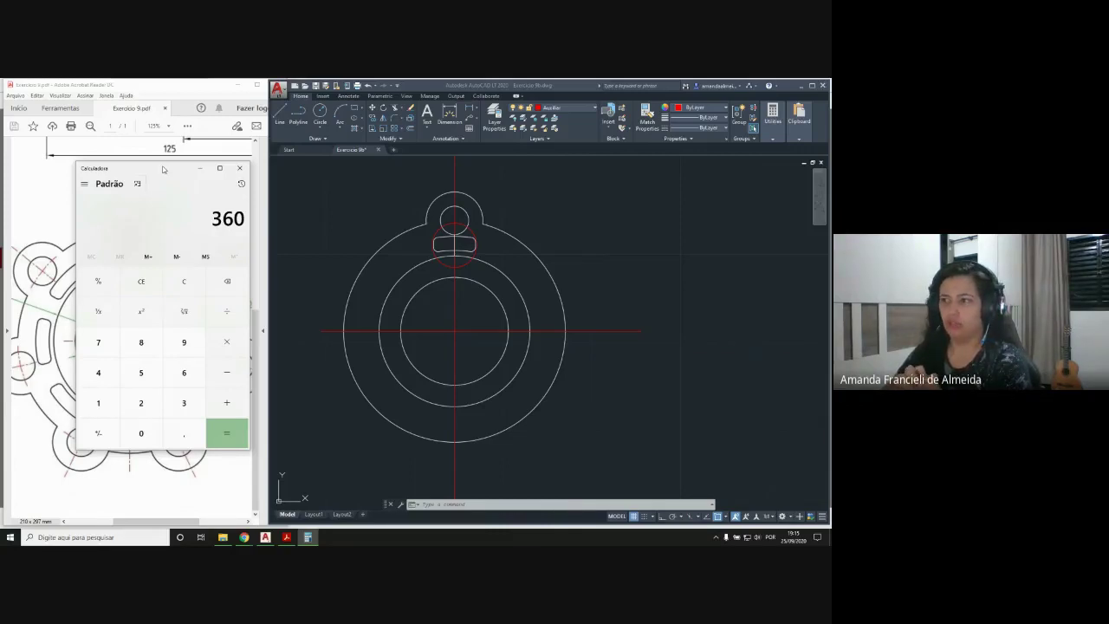
pyautogui.press('/')
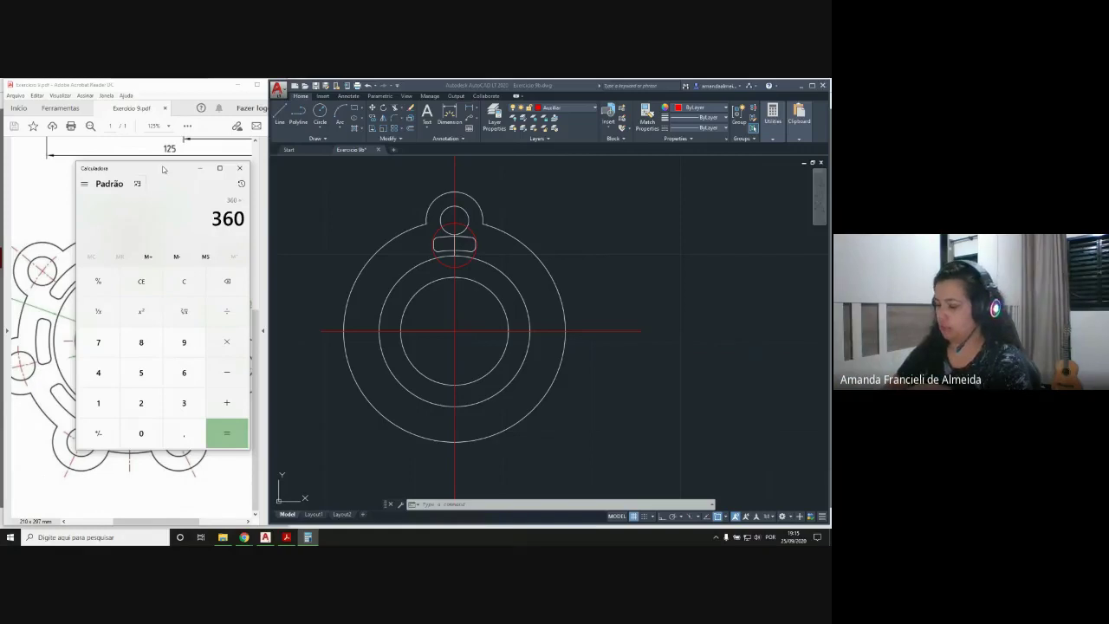
pyautogui.write('7')
pyautogui.press('Return')
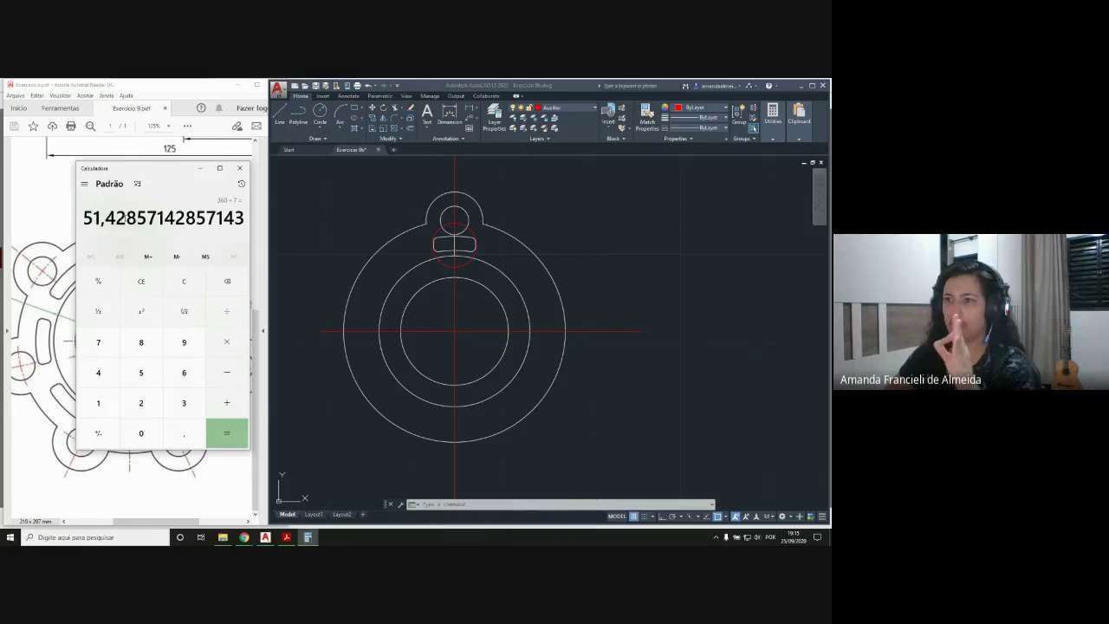
pyautogui.moveTo(127, 217); pyautogui.dragTo(105, 218)
pyautogui.click(198, 168)
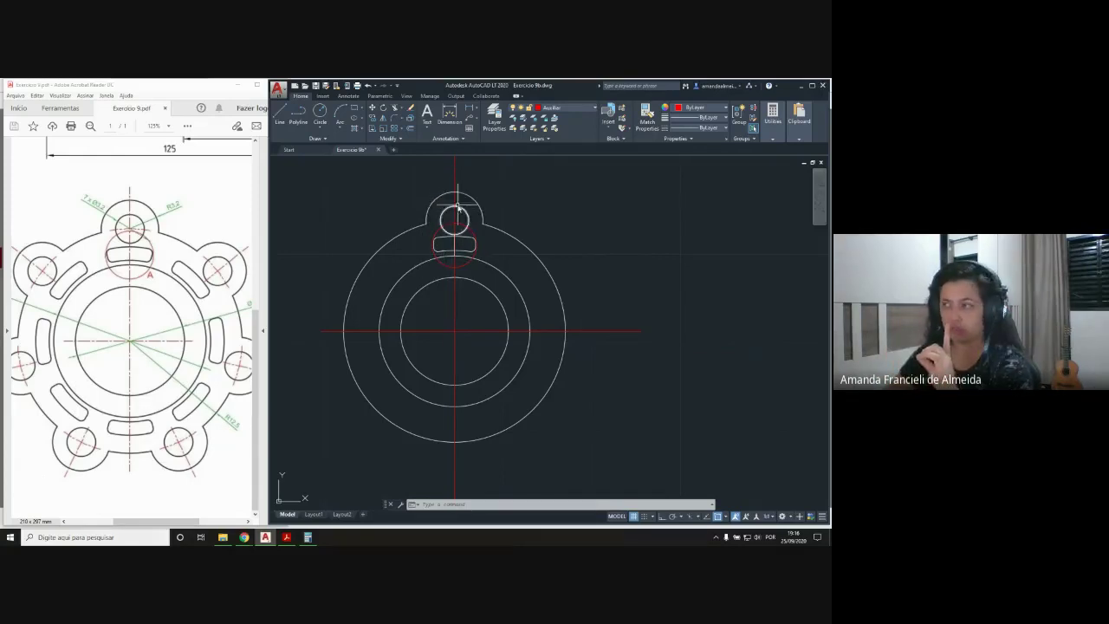
# Draw a line from the flange centre to the right end of the horizontal centreline
pyautogui.click(280, 115)
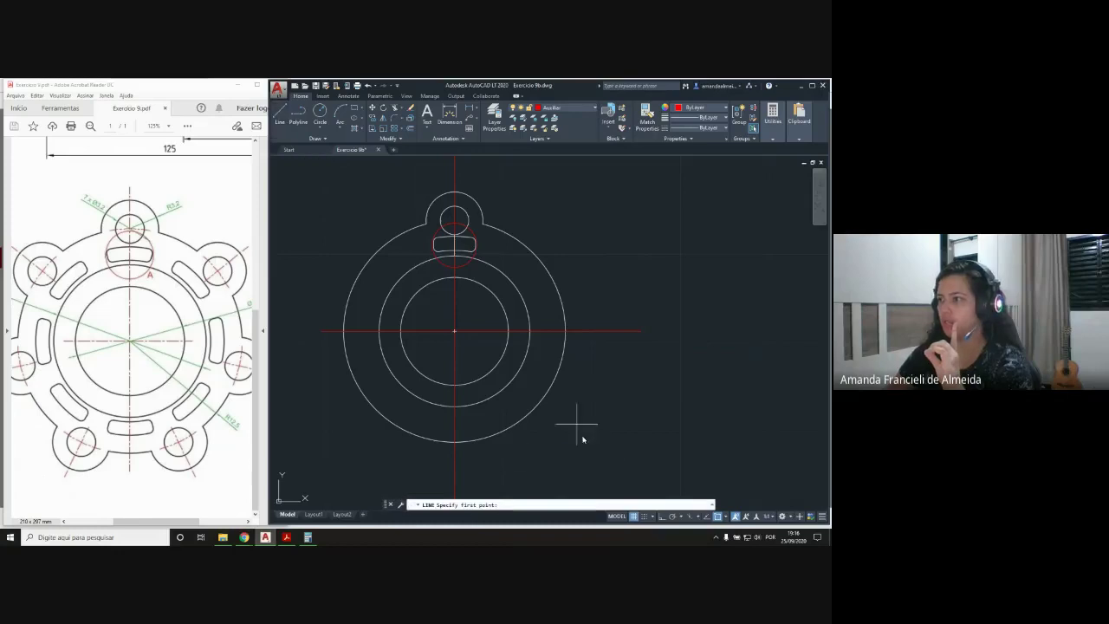
pyautogui.click(454, 330)
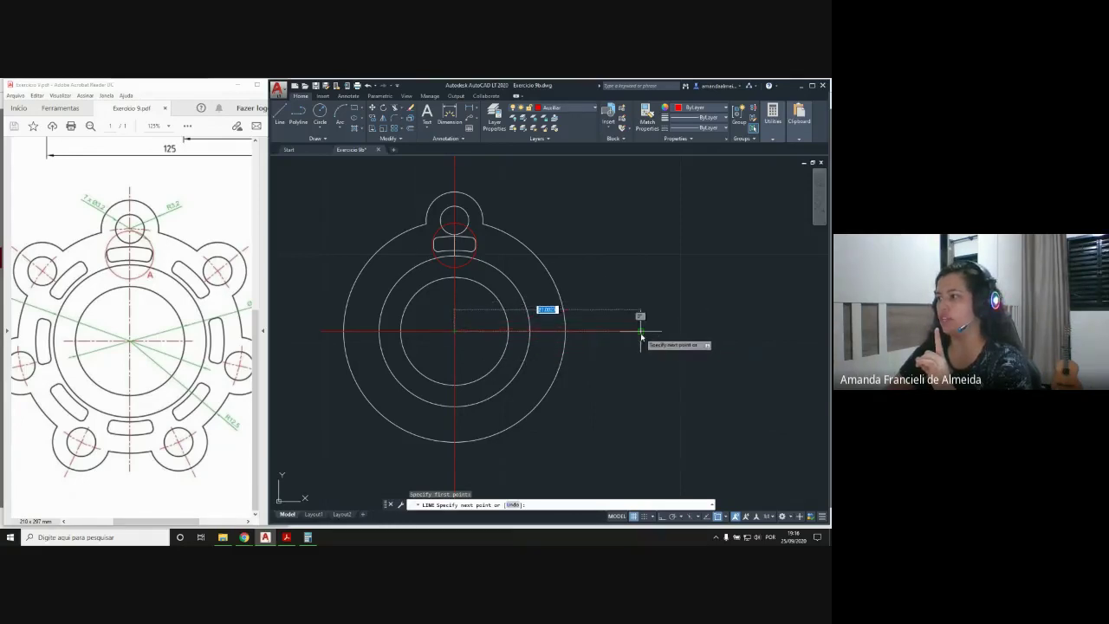
pyautogui.click(641, 323)
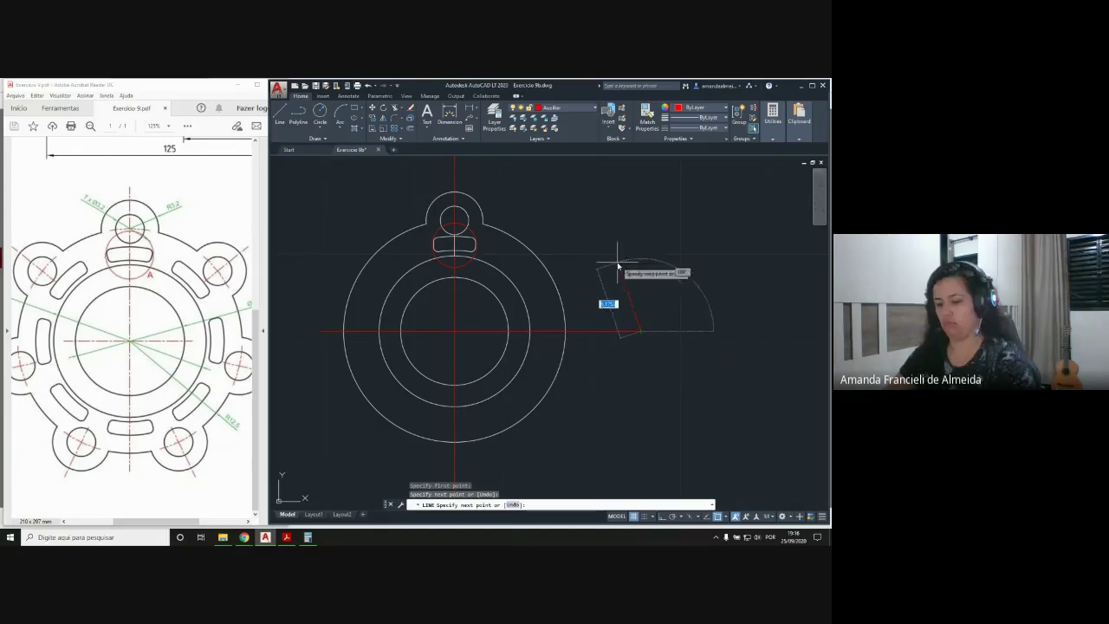
pyautogui.press('Escape')
# Start another line at the common centre of the flange circles
pyautogui.write('l')
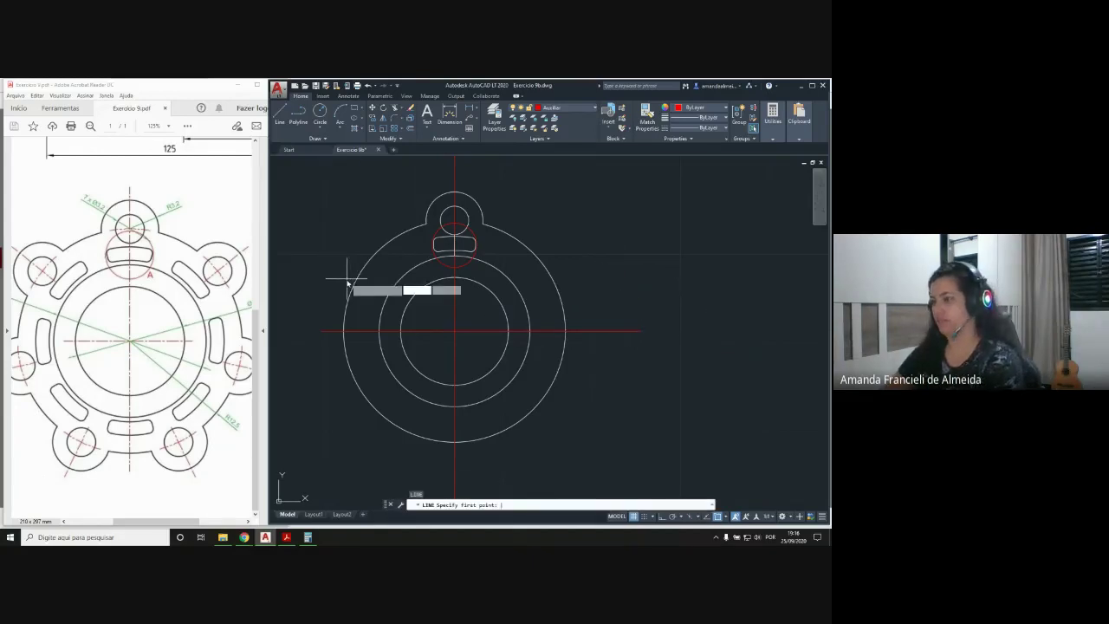
pyautogui.press('Return')
pyautogui.click(455, 330)
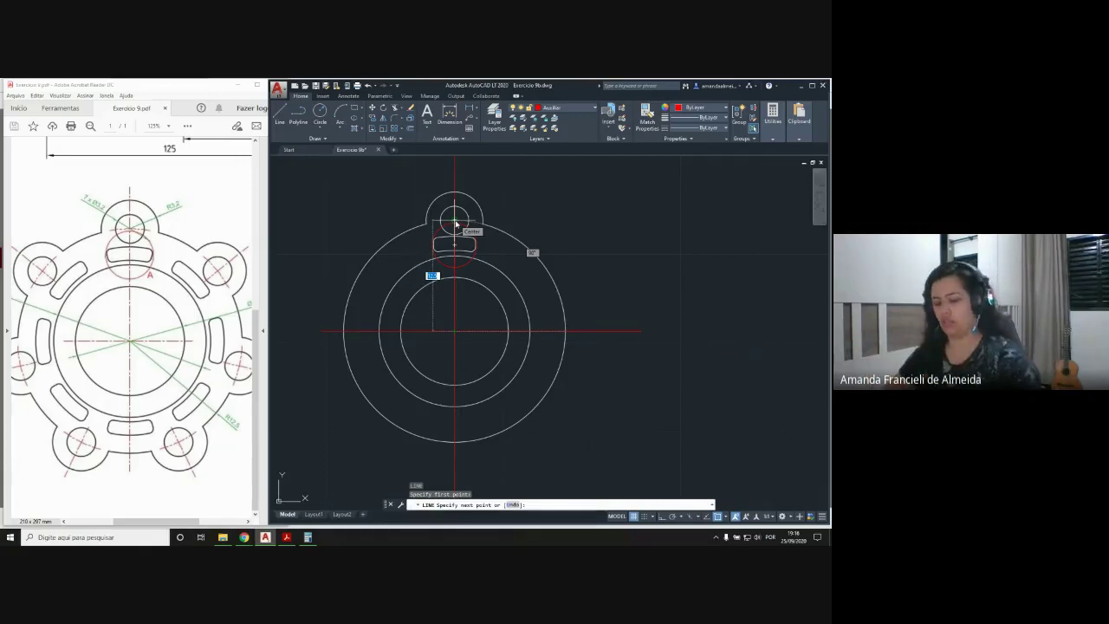
# Switch to Calculator, add 90 to 51,43 for the line's angle, and return to the AutoCAD drawing
pyautogui.hotkey('alt', 'Tab')
pyautogui.hotkey('alt', 'Tab')
pyautogui.hotkey('alt', 'Tab')
pyautogui.hotkey('alt', 'Tab')
pyautogui.hotkey('alt', 'Tab')
pyautogui.hotkey('alt', 'Tab')
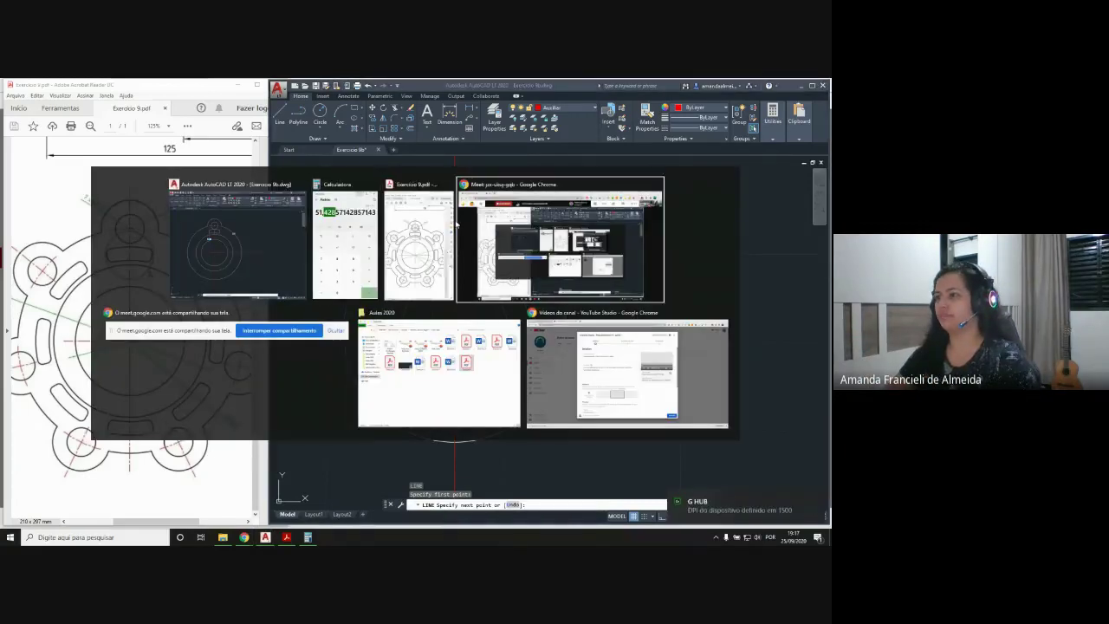
pyautogui.hotkey('alt', 'Tab')
pyautogui.hotkey('alt', 'Tab')
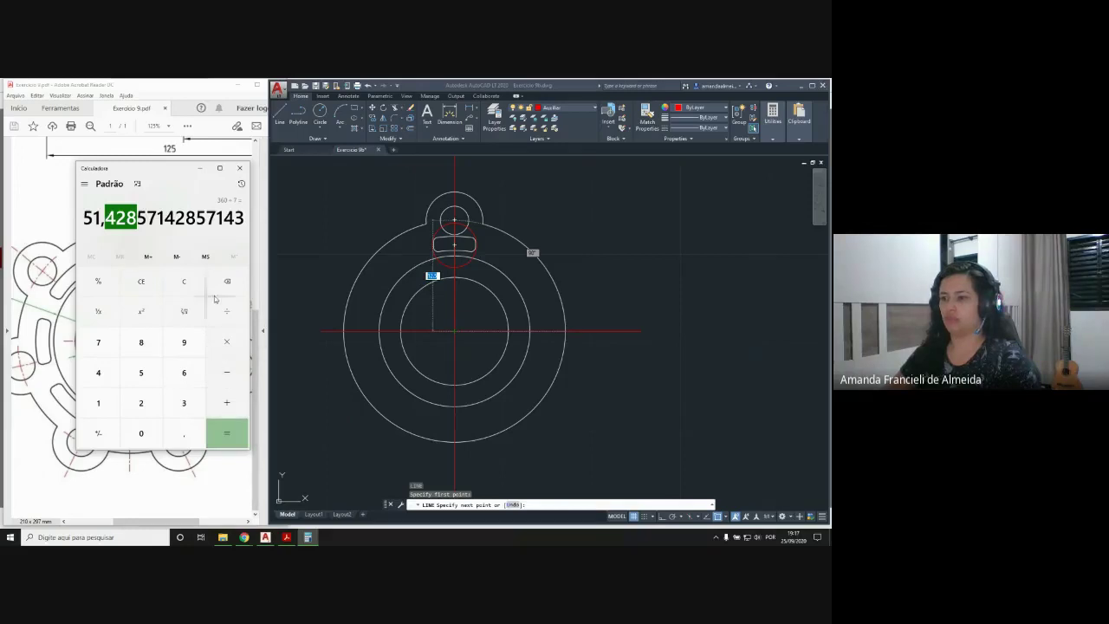
pyautogui.click(184, 283)
pyautogui.write('5')
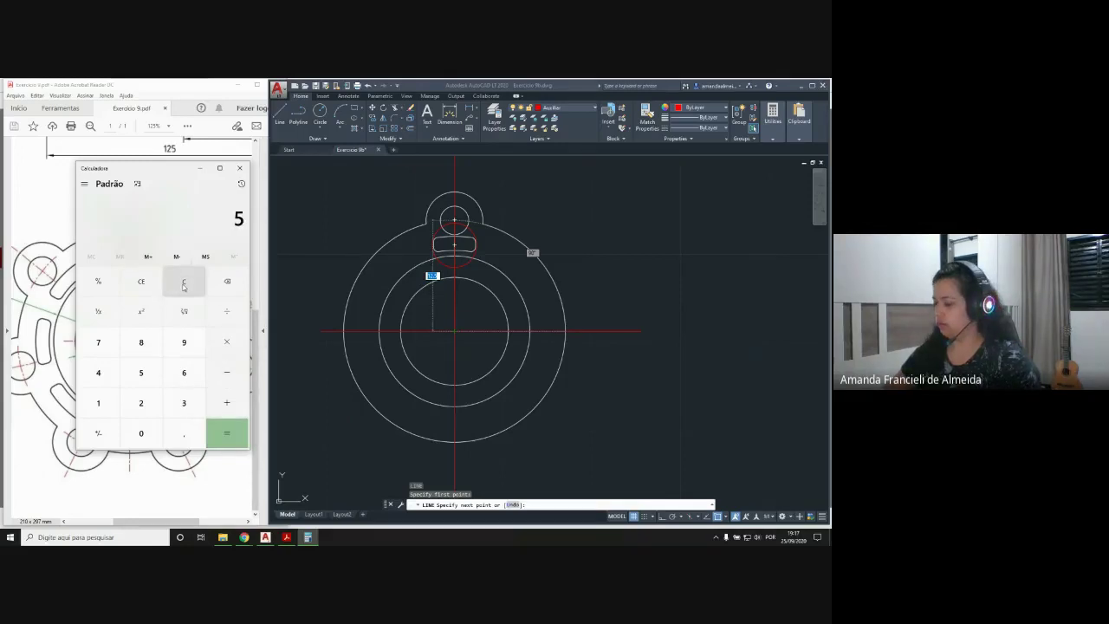
pyautogui.write('1,43 + 90')
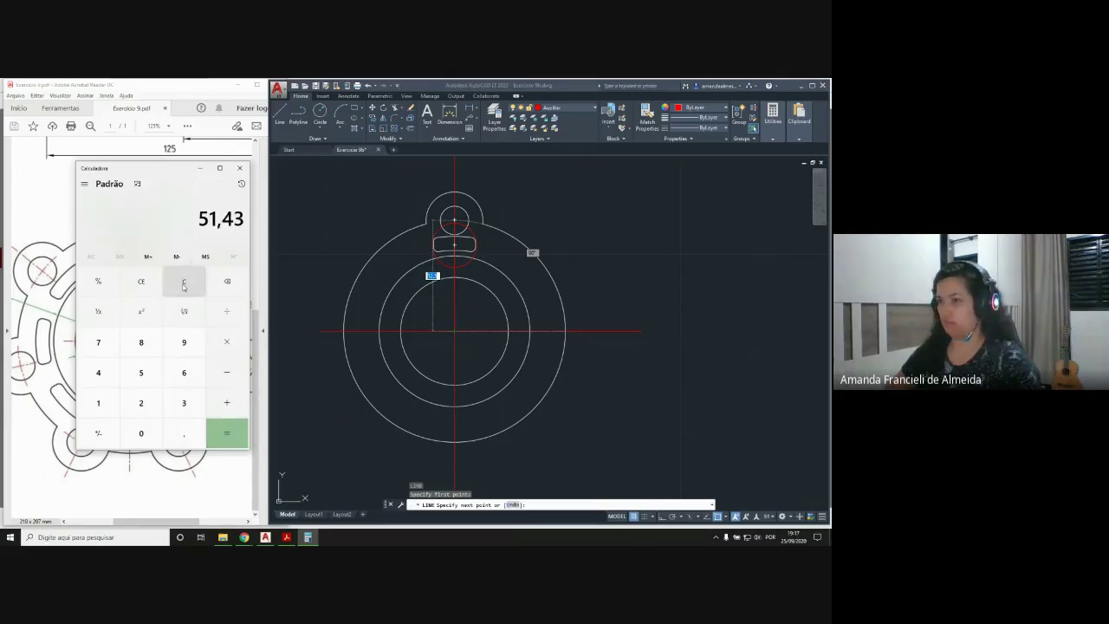
pyautogui.press('Return')
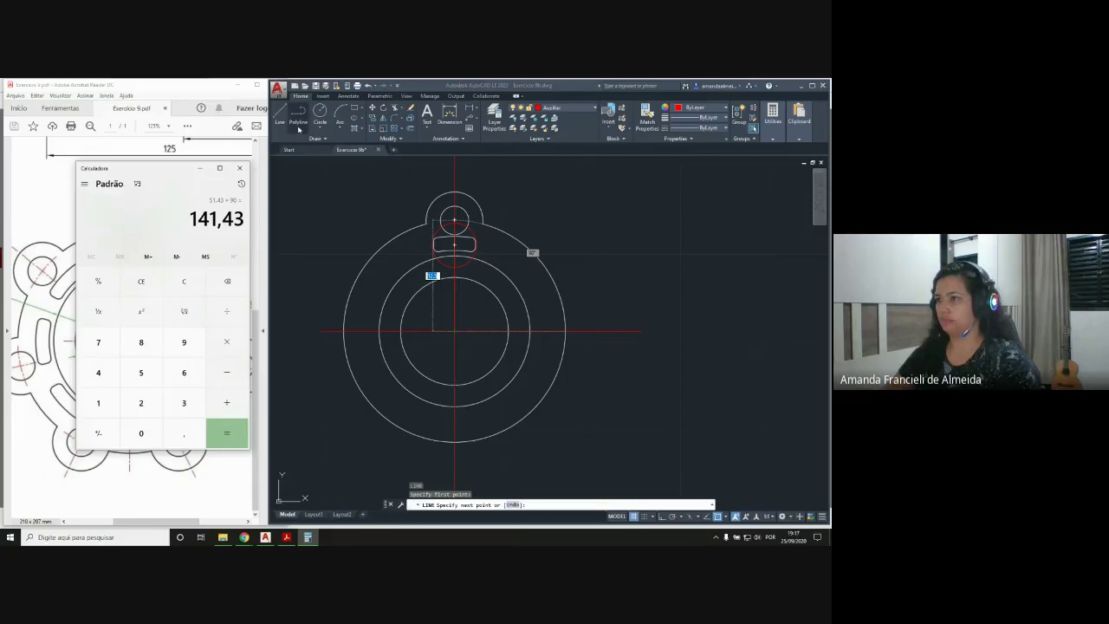
pyautogui.click(311, 177)
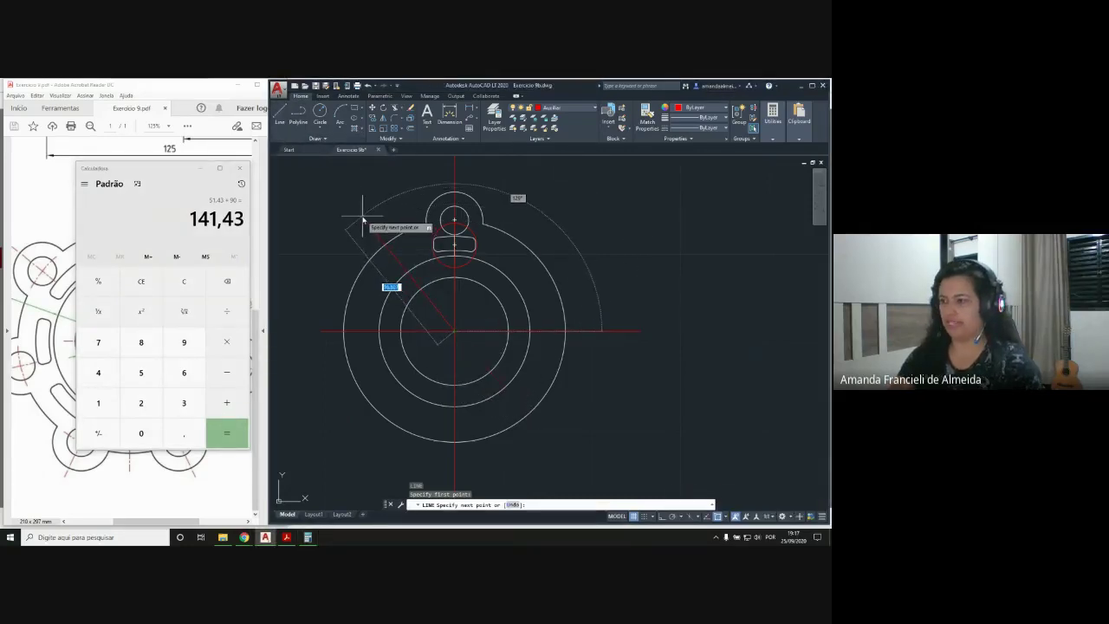
pyautogui.write('@')
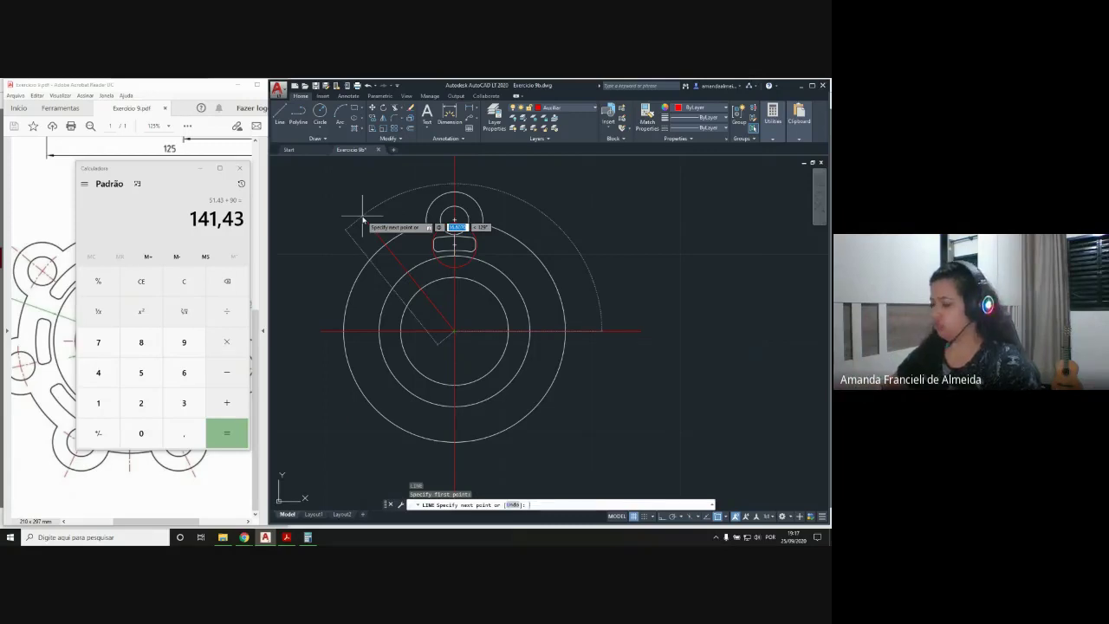
pyautogui.write('16')
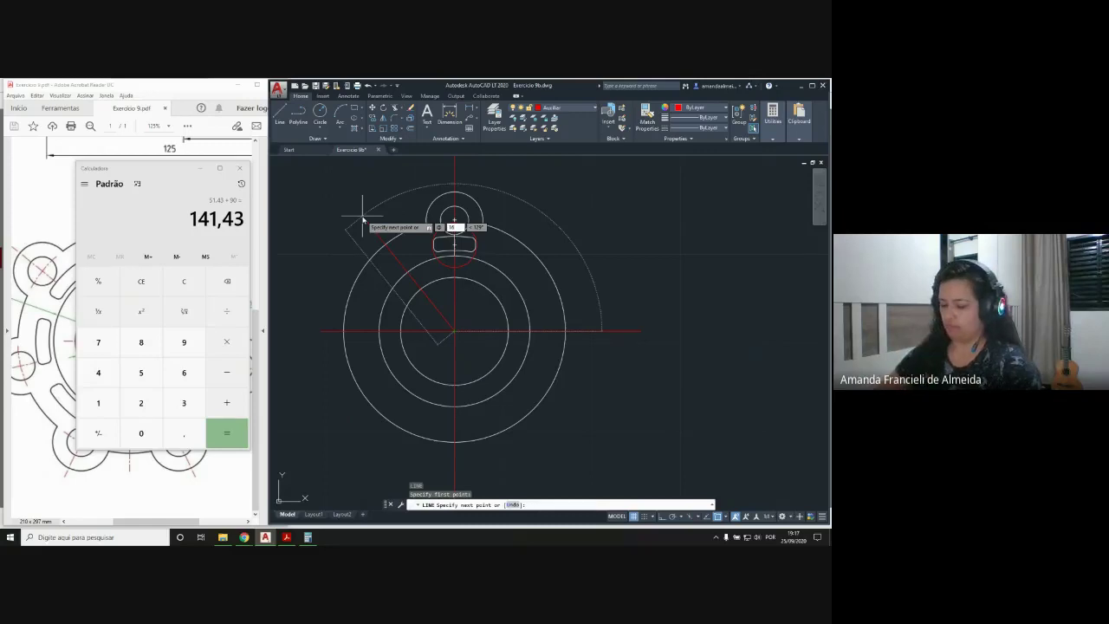
pyautogui.press('Tab')
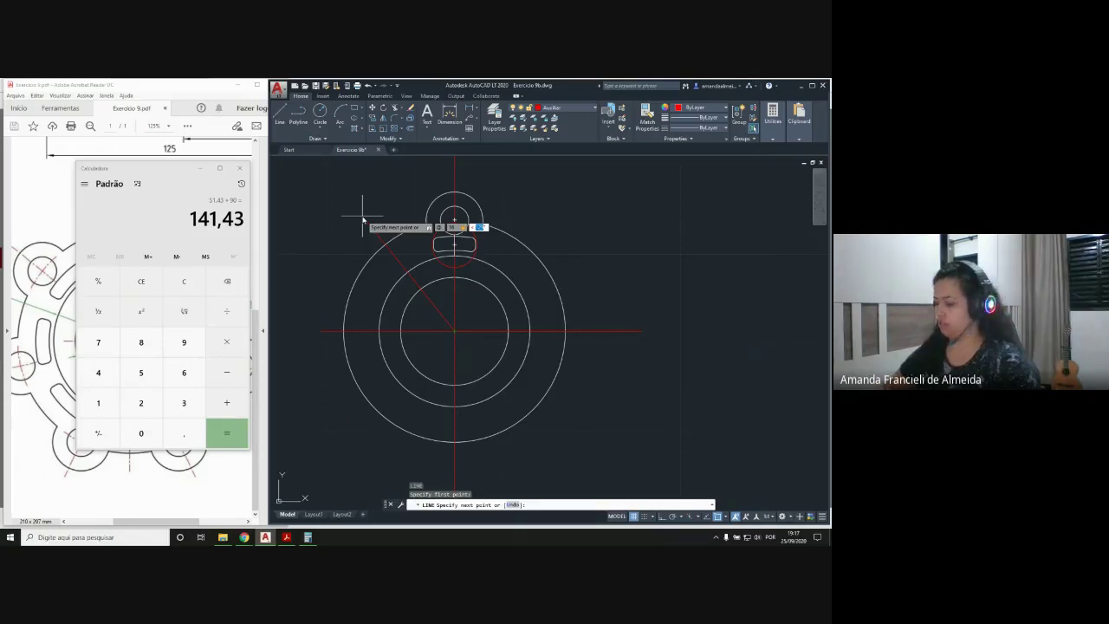
pyautogui.write('141,')
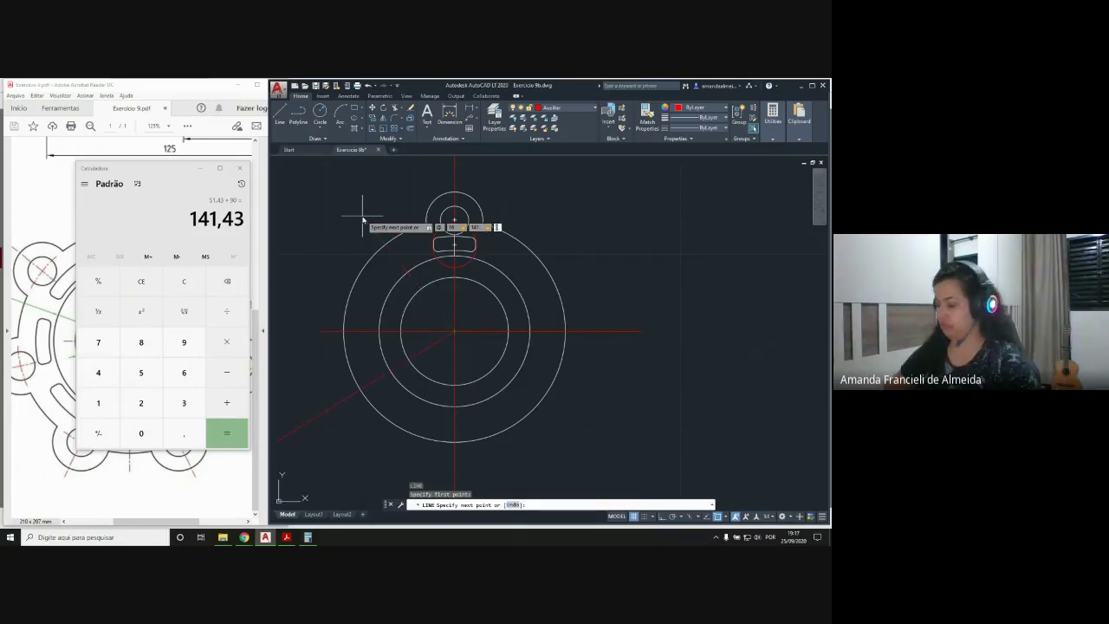
pyautogui.write('43')
pyautogui.press('Return')
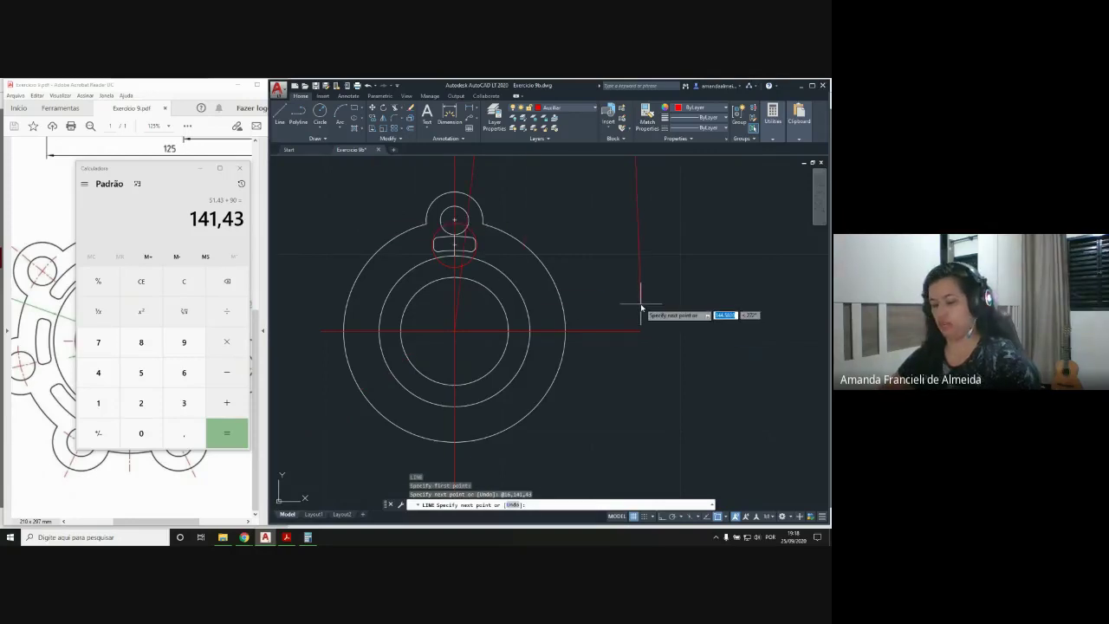
pyautogui.hotkey('ctrl', 'z')
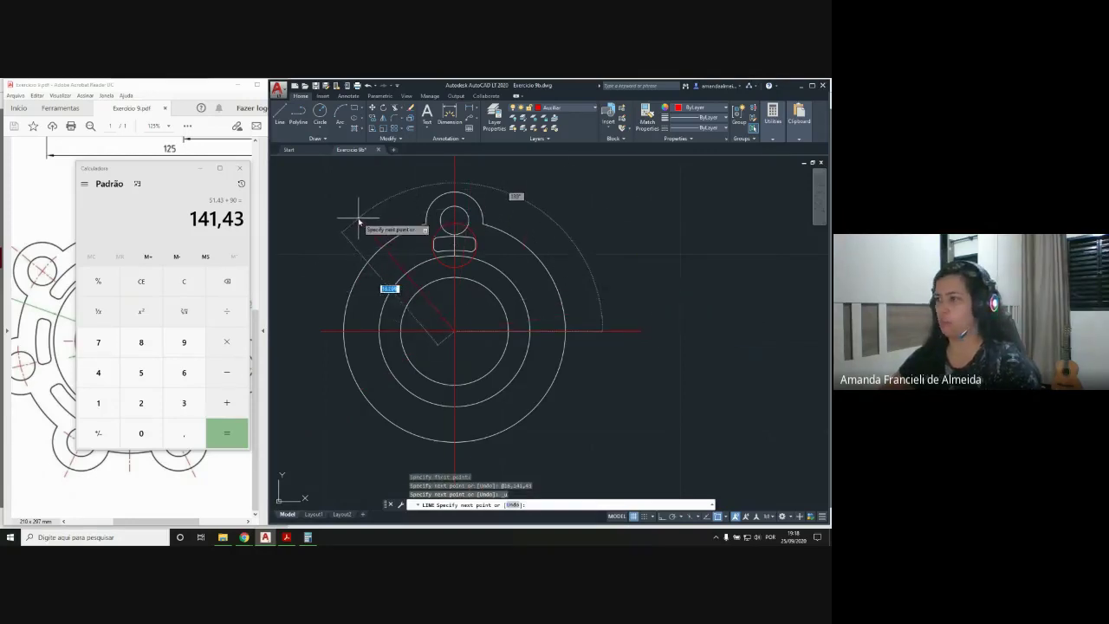
pyautogui.write('@')
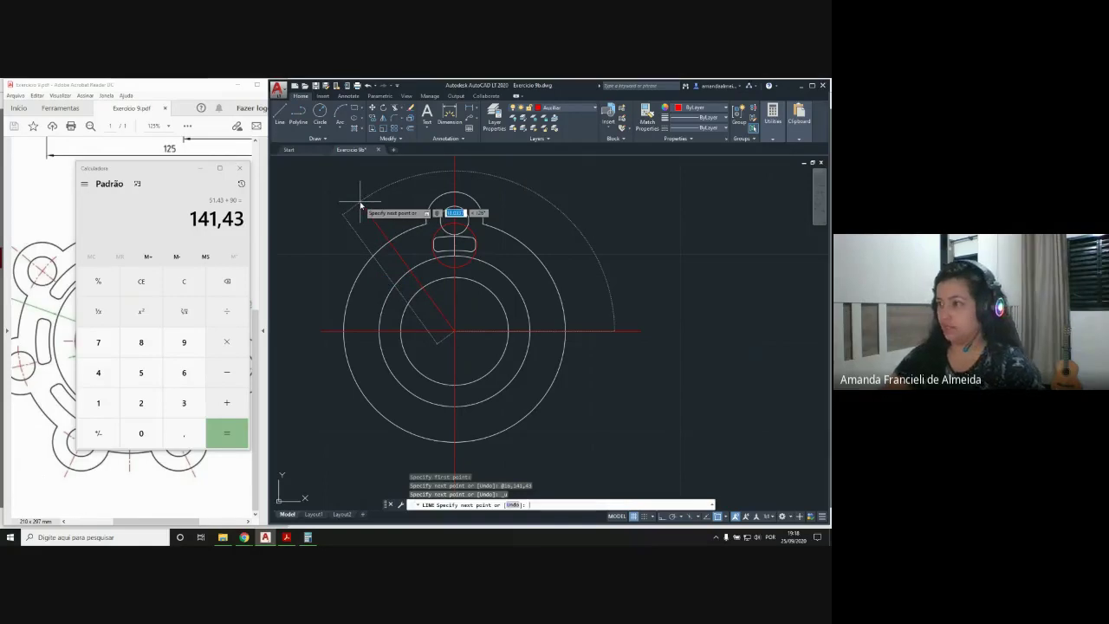
pyautogui.write('1')
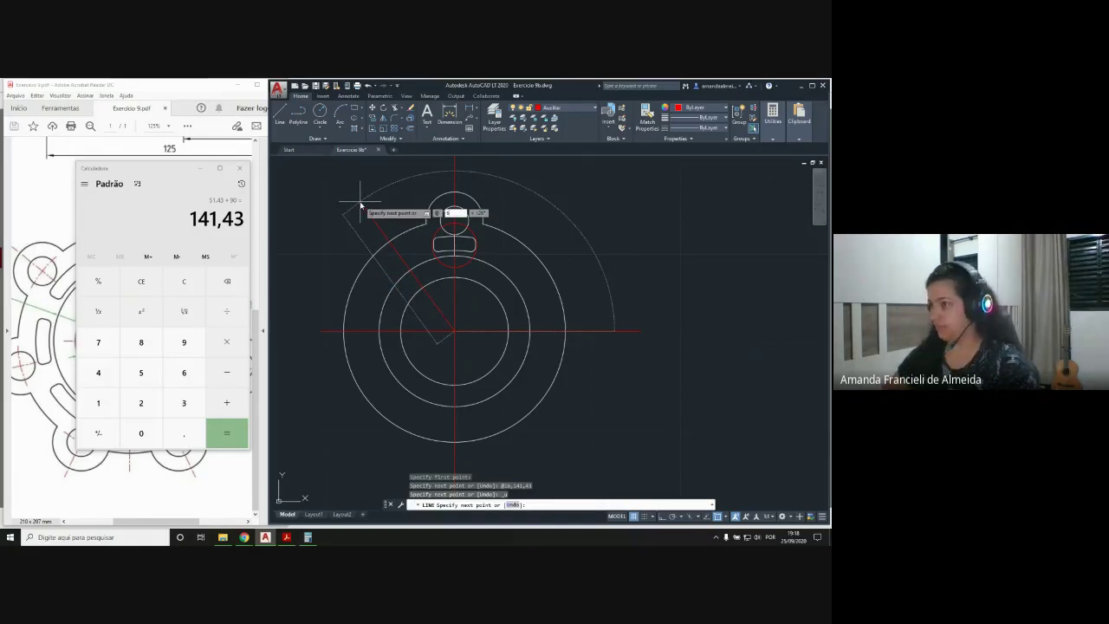
pyautogui.press('Tab')
pyautogui.press('Escape')
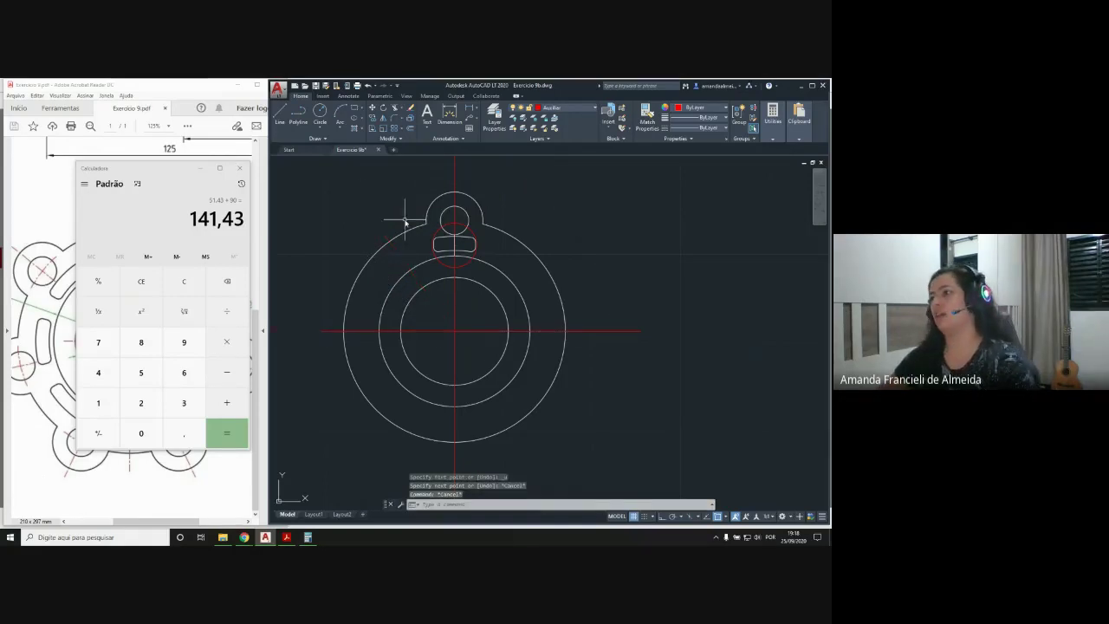
# Draw a line from the flange centre with a length of 16 and an angle of 141.43 degrees
pyautogui.press('Return')
pyautogui.click(454, 332)
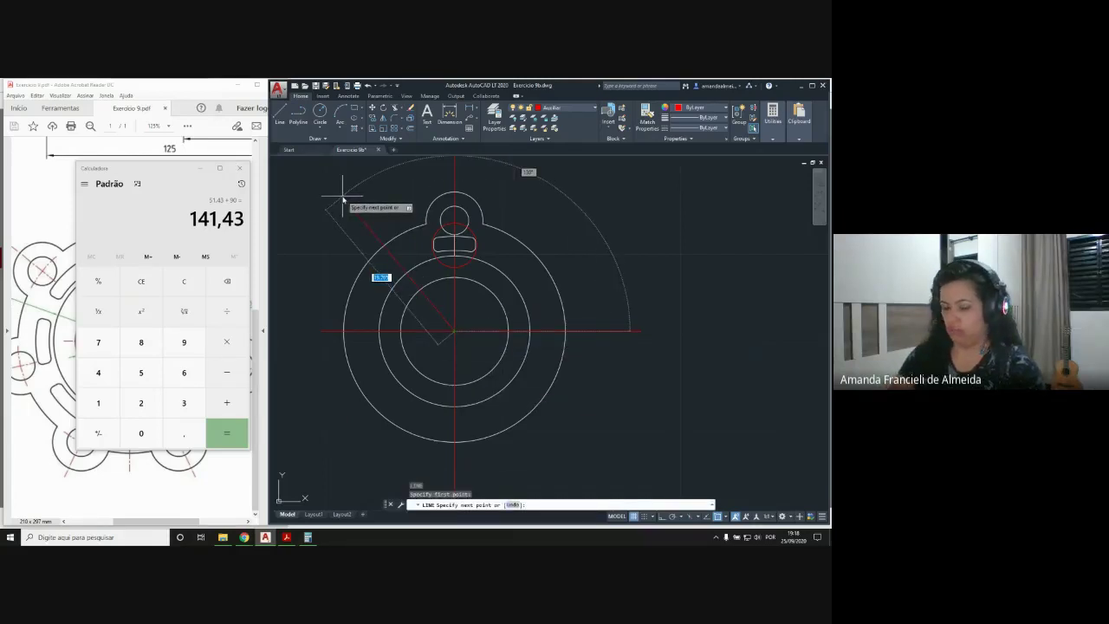
pyautogui.write('@')
pyautogui.write('16')
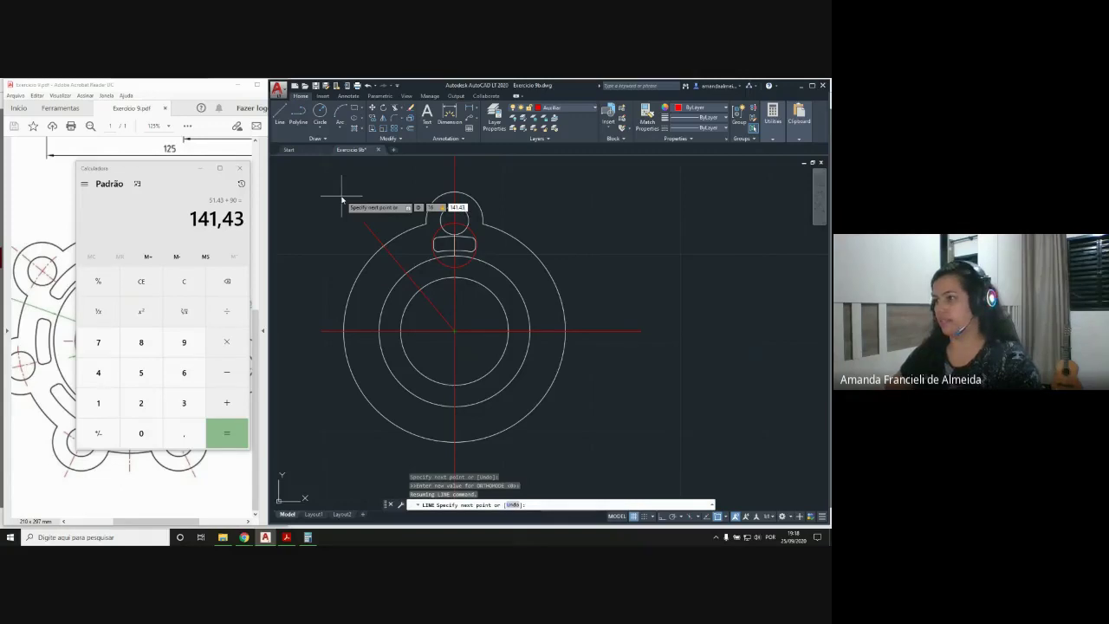
pyautogui.press('Return')
pyautogui.press('Return')
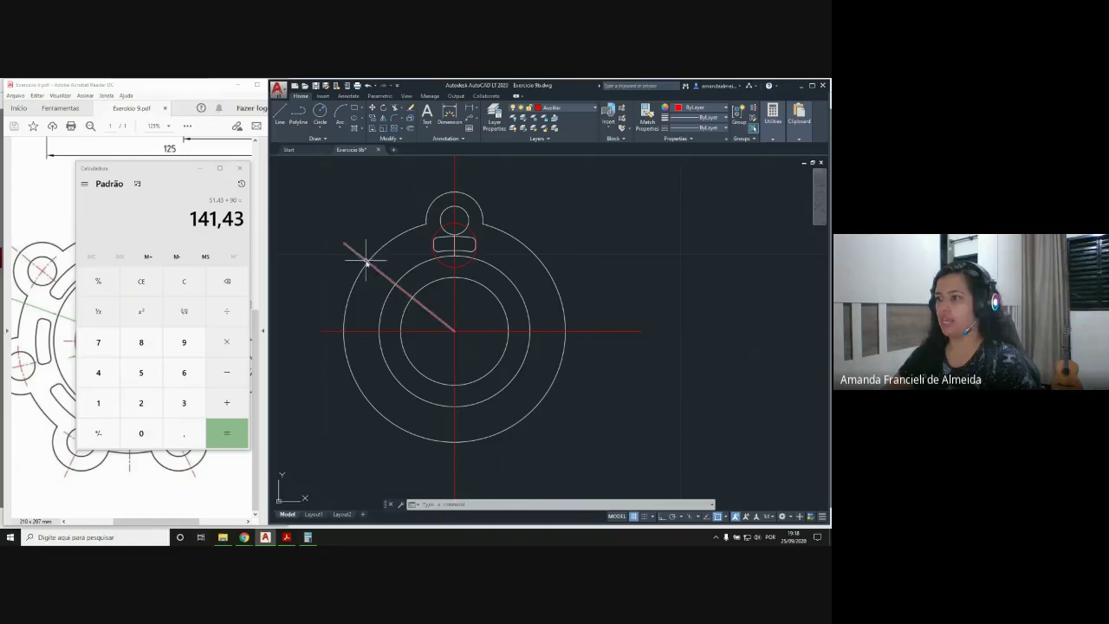
pyautogui.scroll(5, 376, 252)
pyautogui.moveTo(338, 292); pyautogui.dragTo(470, 314, button='middle')
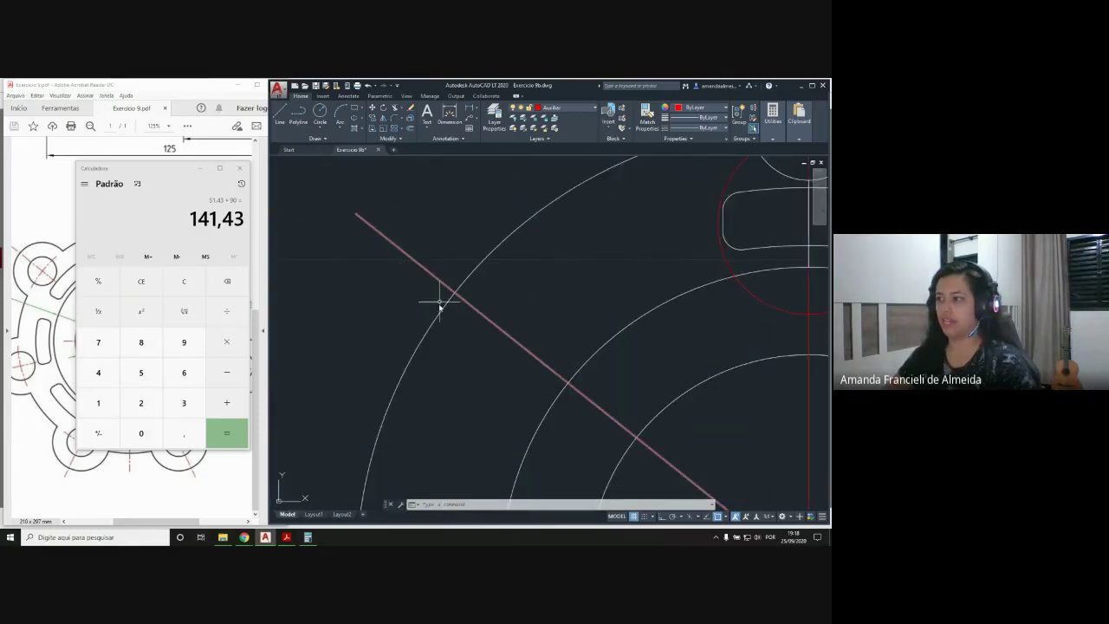
pyautogui.click(477, 270)
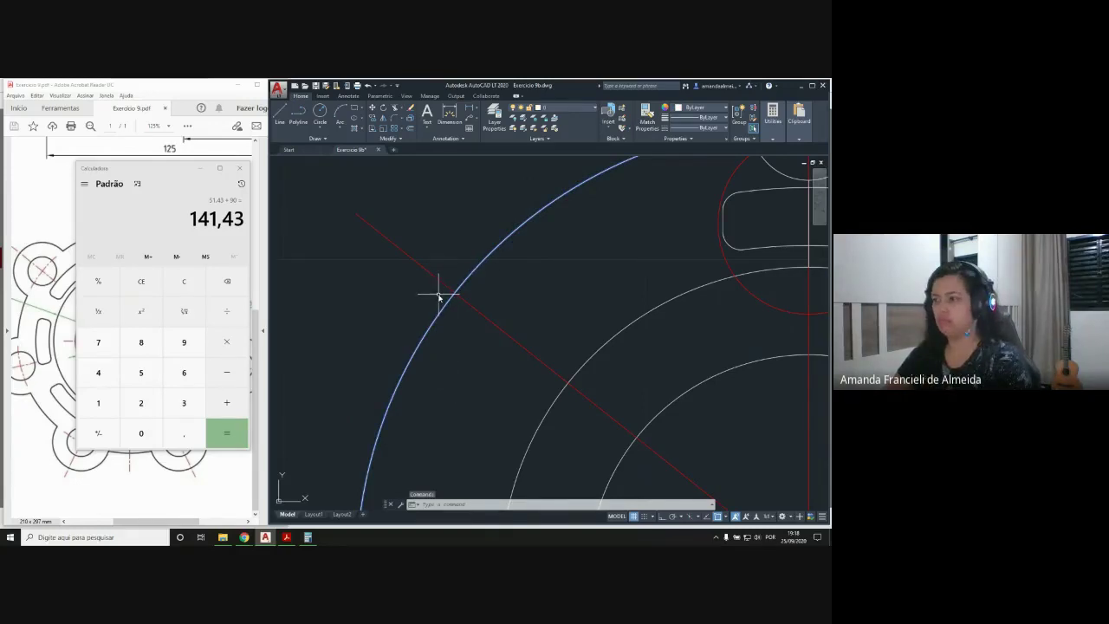
pyautogui.press('Escape')
pyautogui.scroll(-4, 465, 298)
pyautogui.moveTo(559, 252); pyautogui.dragTo(469, 231, button='middle')
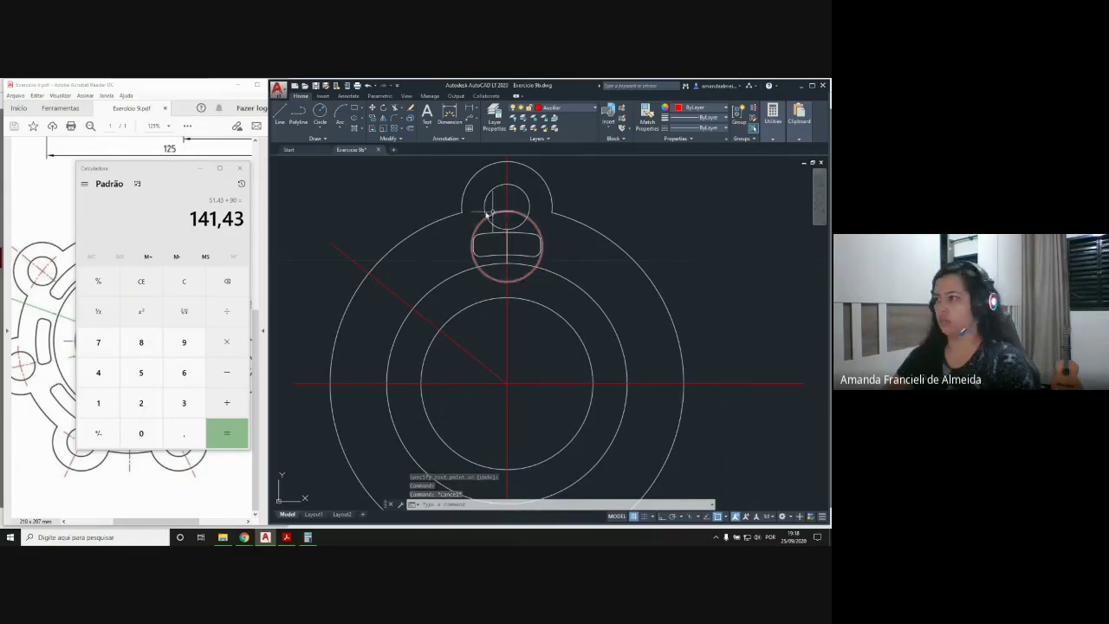
# Make layer 0 the current layer and minimise Calculator to uncover the reference drawing
pyautogui.click(593, 107)
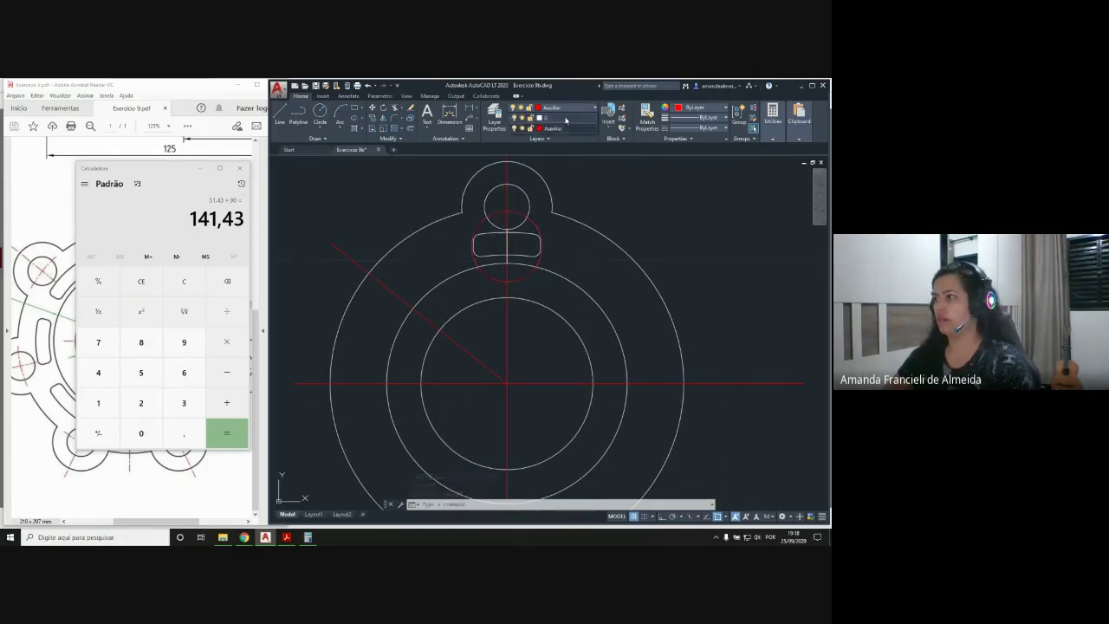
pyautogui.click(565, 117)
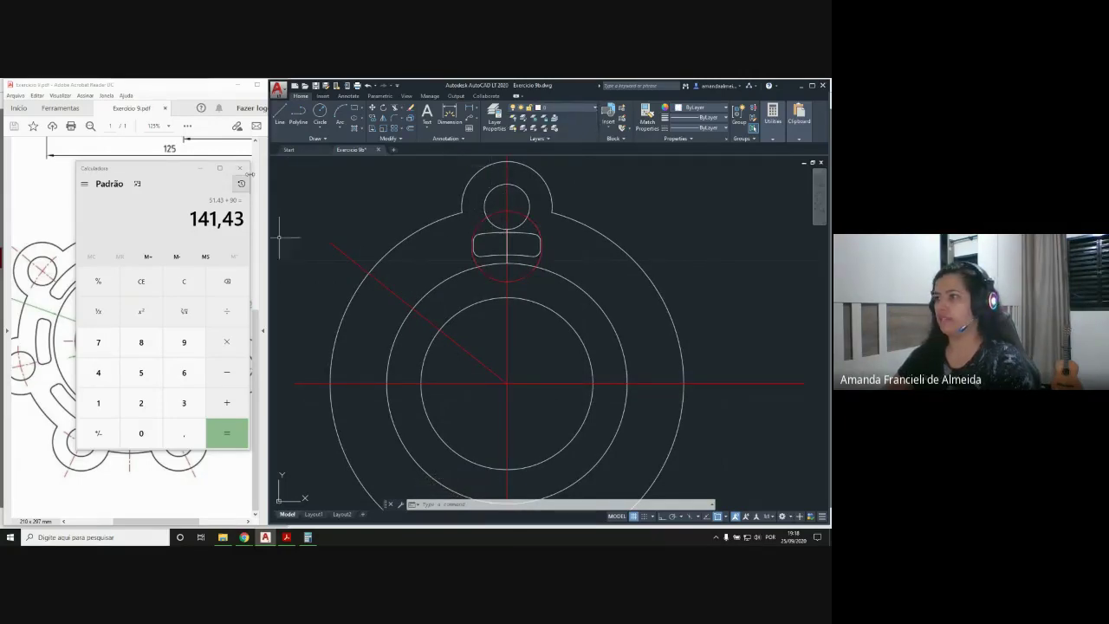
pyautogui.click(200, 169)
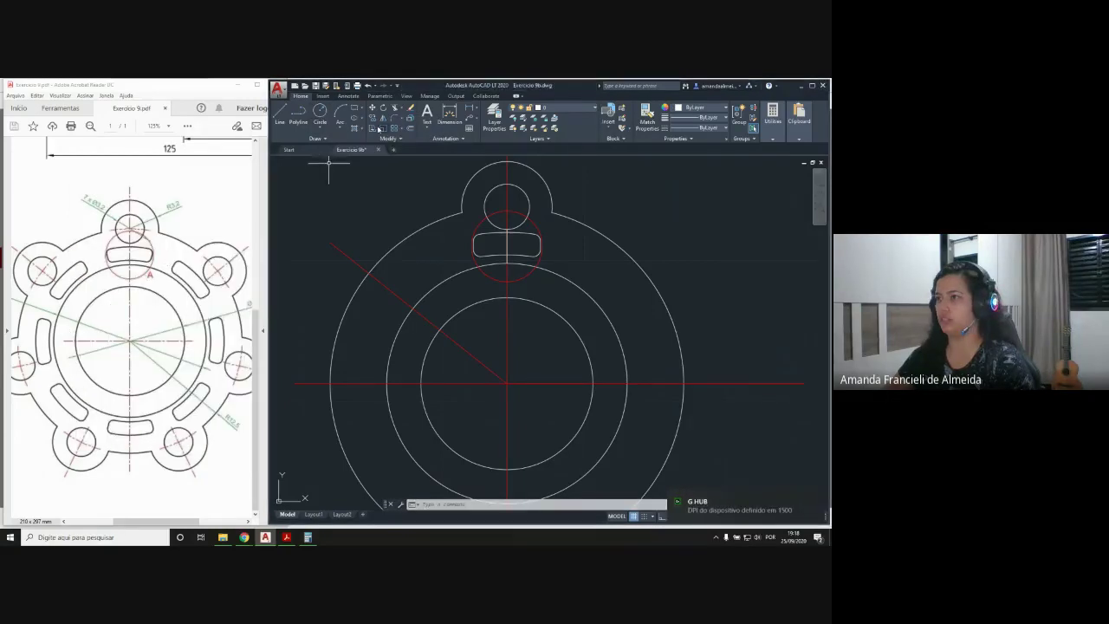
# Draw a circle of diameter 3.2 centred where the angled line crosses the outer flange circle
pyautogui.click(319, 111)
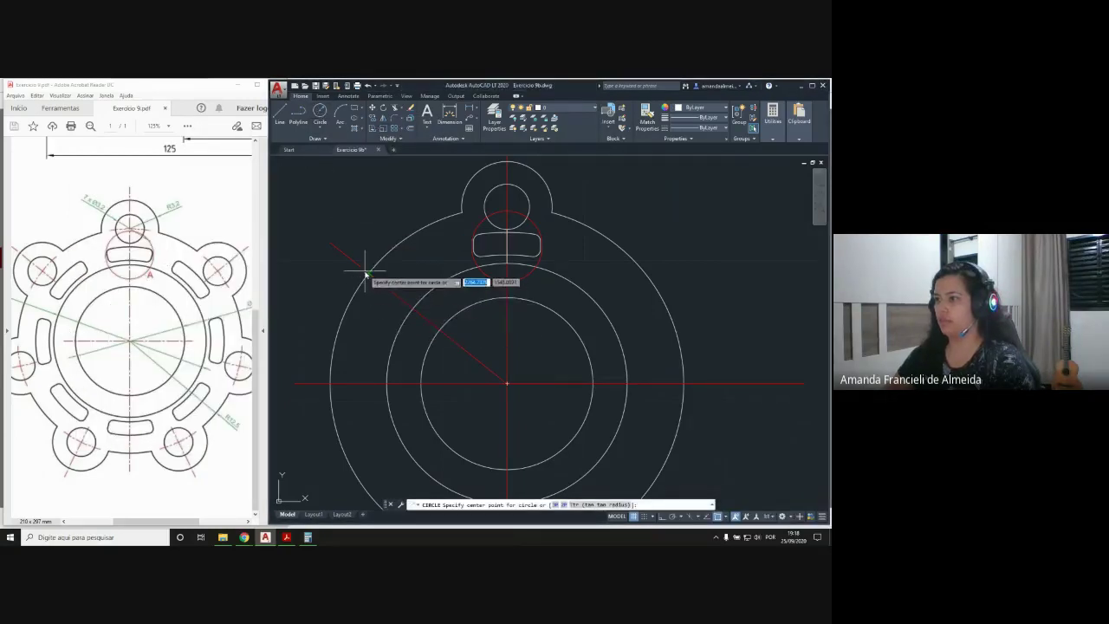
pyautogui.click(320, 111)
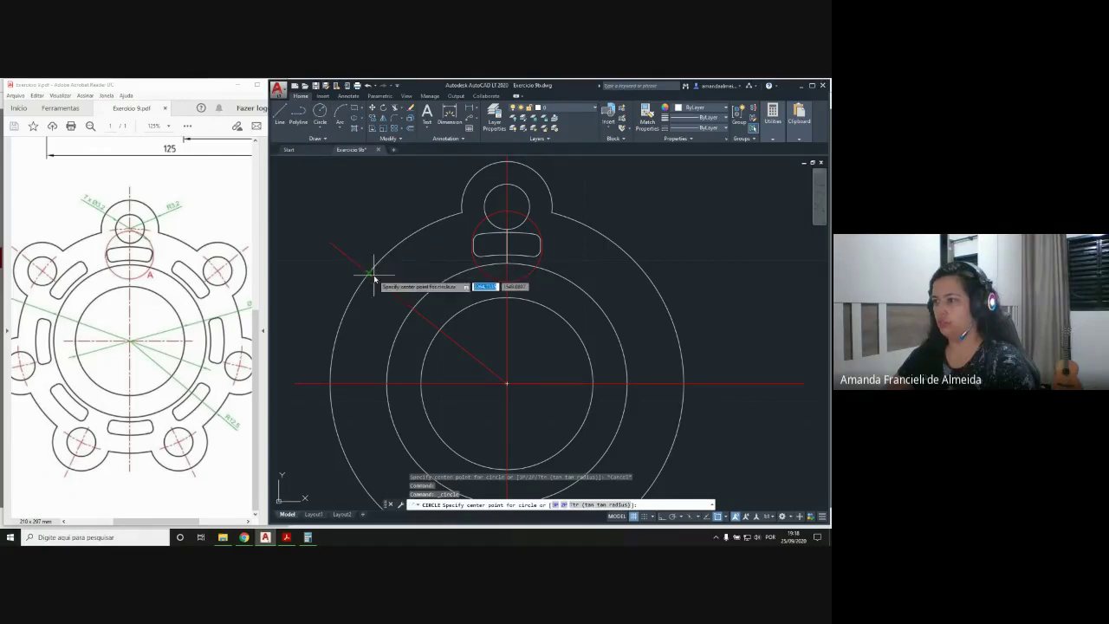
pyautogui.scroll(5, 371, 277)
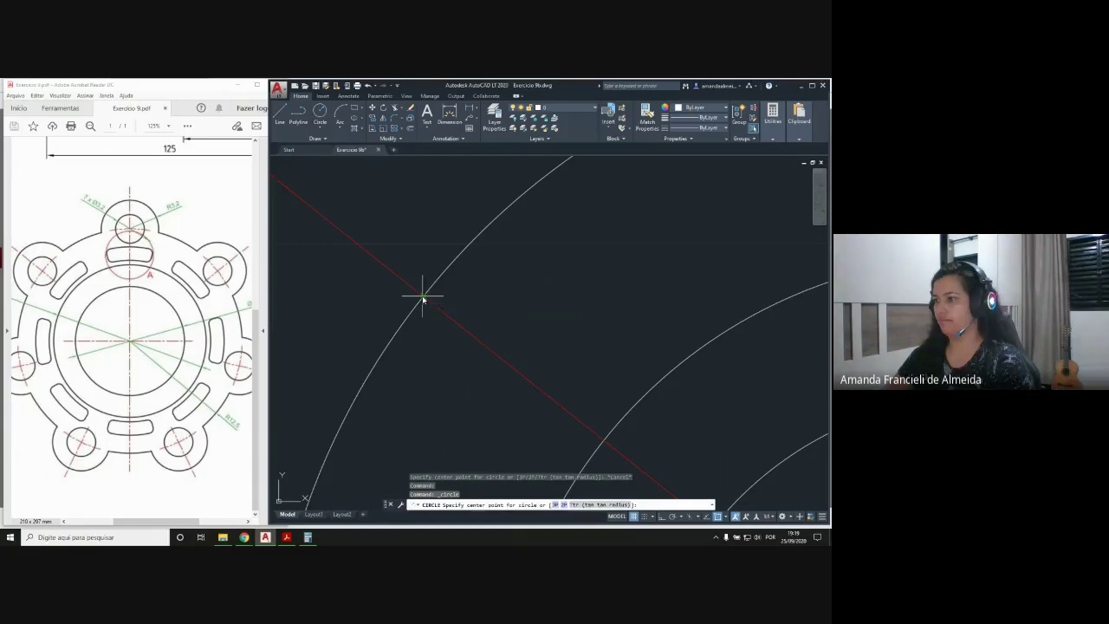
pyautogui.click(423, 298)
pyautogui.scroll(-3, 425, 302)
pyautogui.scroll(-3, 426, 301)
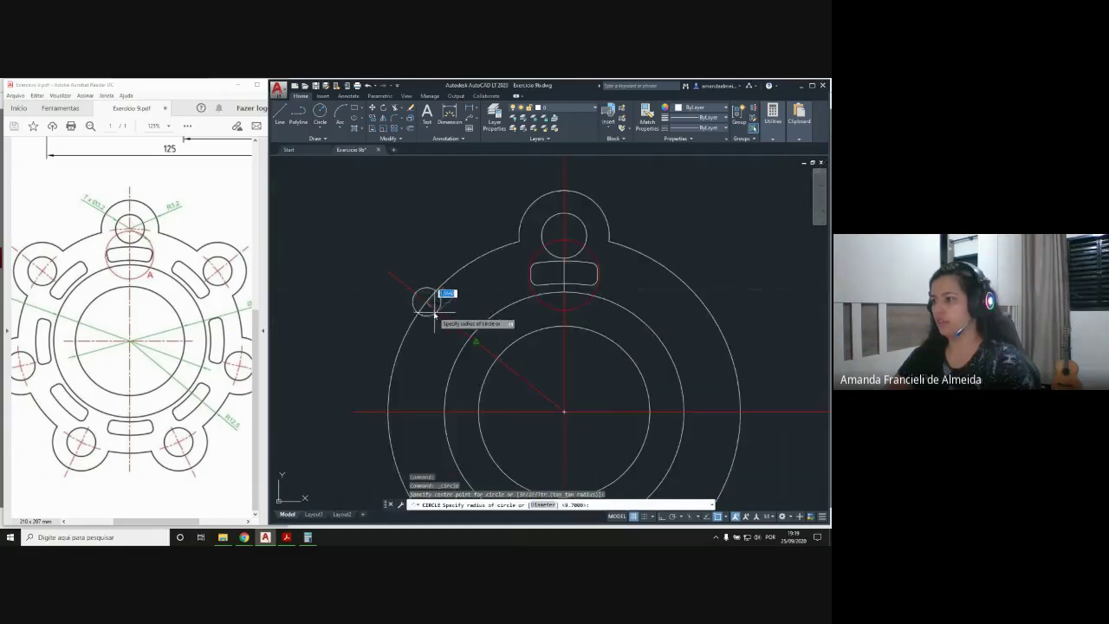
pyautogui.moveTo(390, 289); pyautogui.dragTo(422, 328, button='middle')
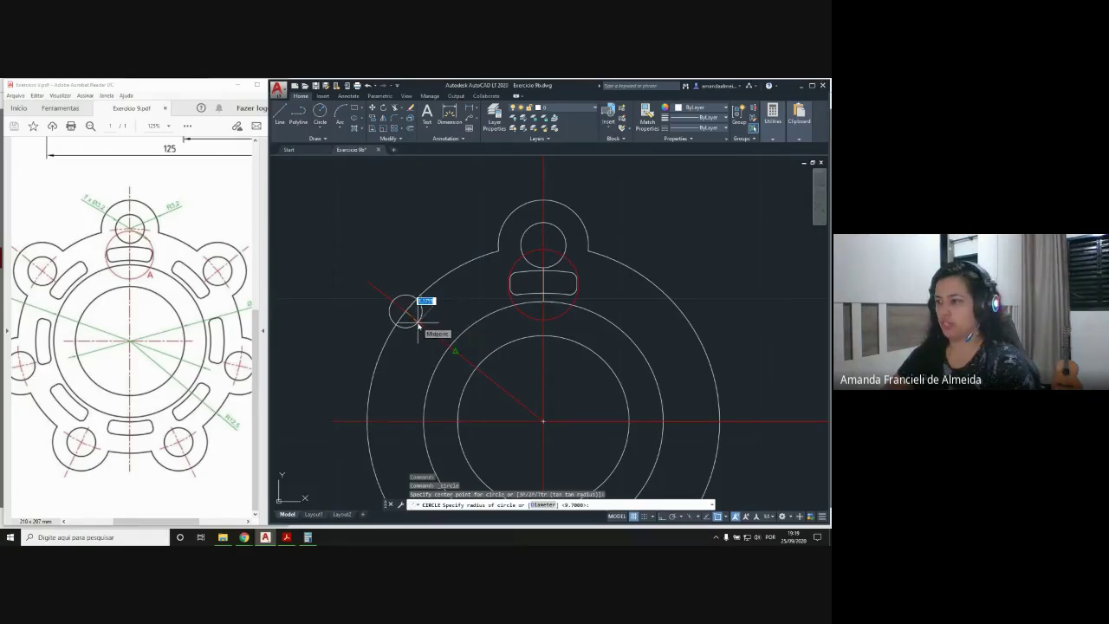
pyautogui.write('d')
pyautogui.press('Return')
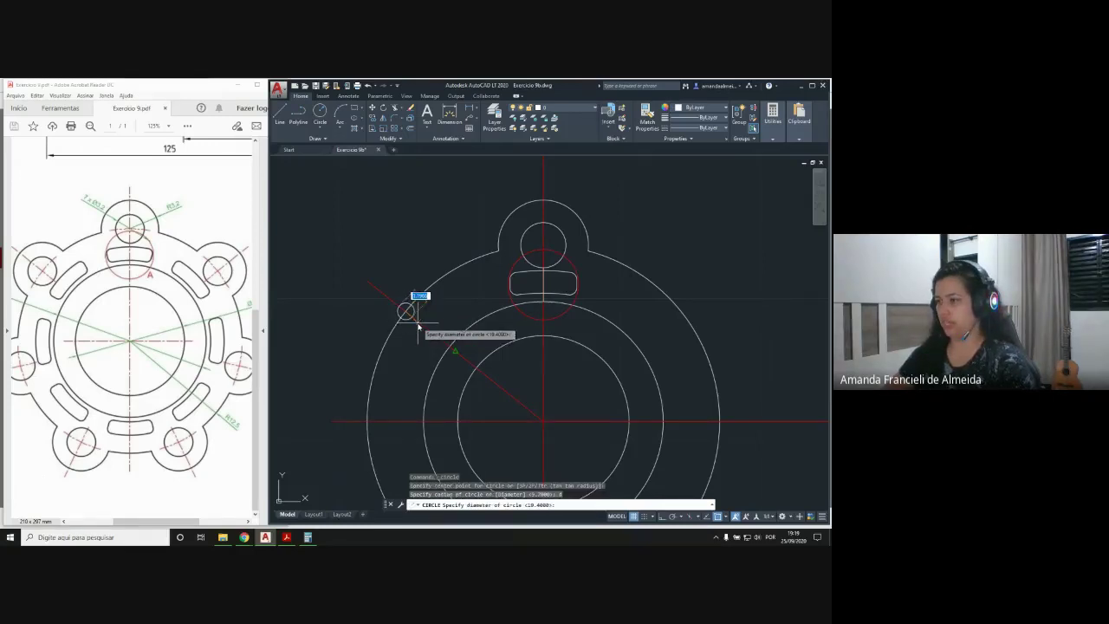
pyautogui.write('3')
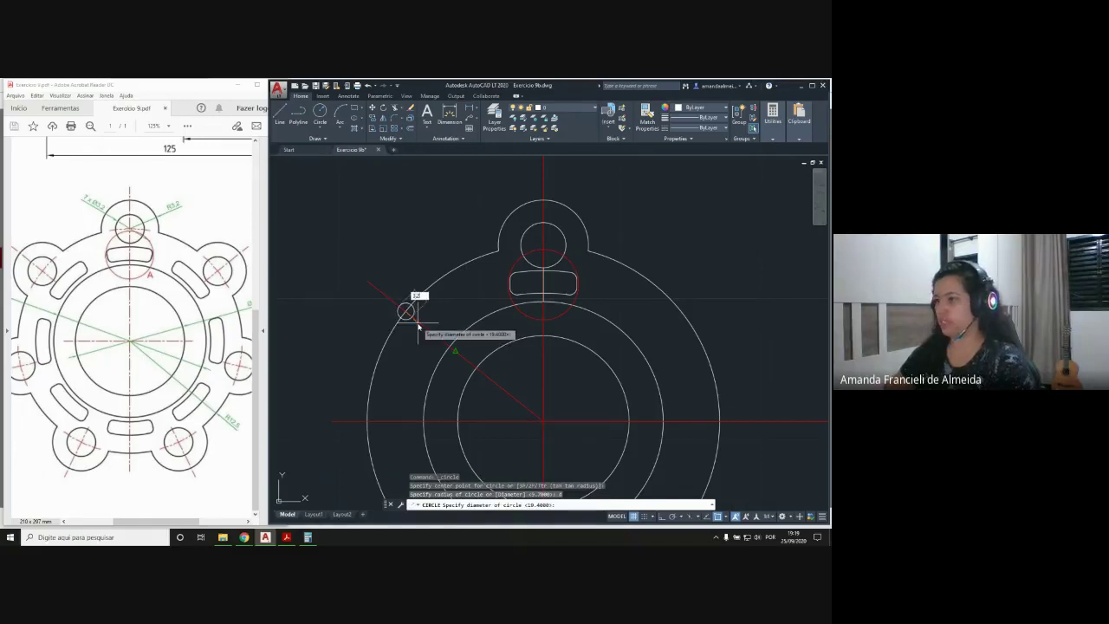
pyautogui.write('.2')
pyautogui.press('Return')
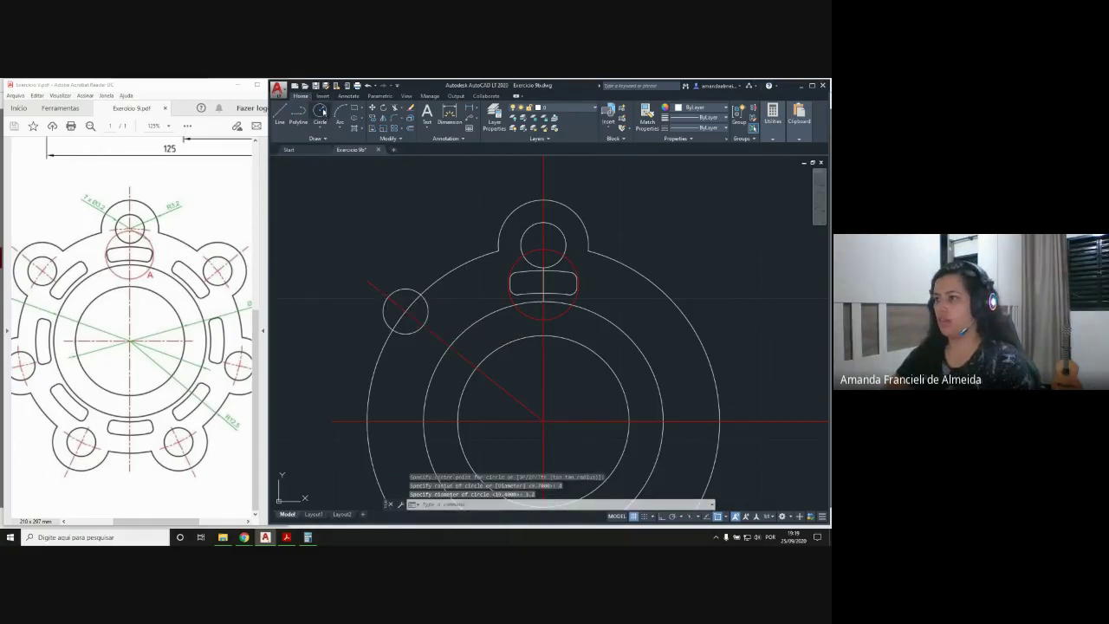
# Draw a circle of radius 3.2 concentric with the new hole on the angled line
pyautogui.click(321, 111)
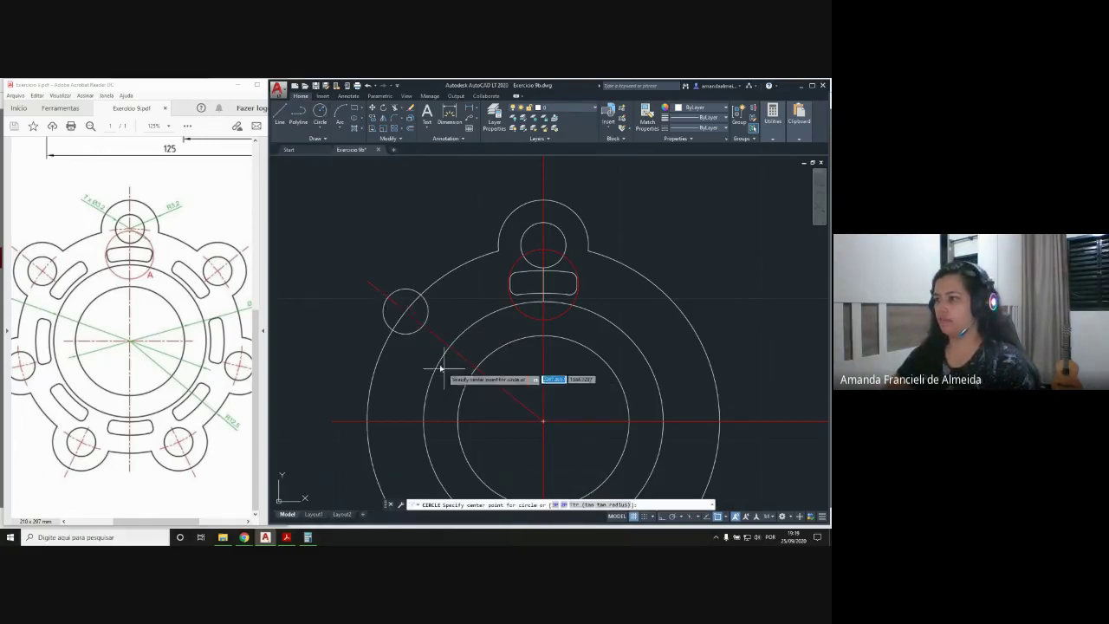
pyautogui.scroll(6, 404, 317)
pyautogui.click(414, 294)
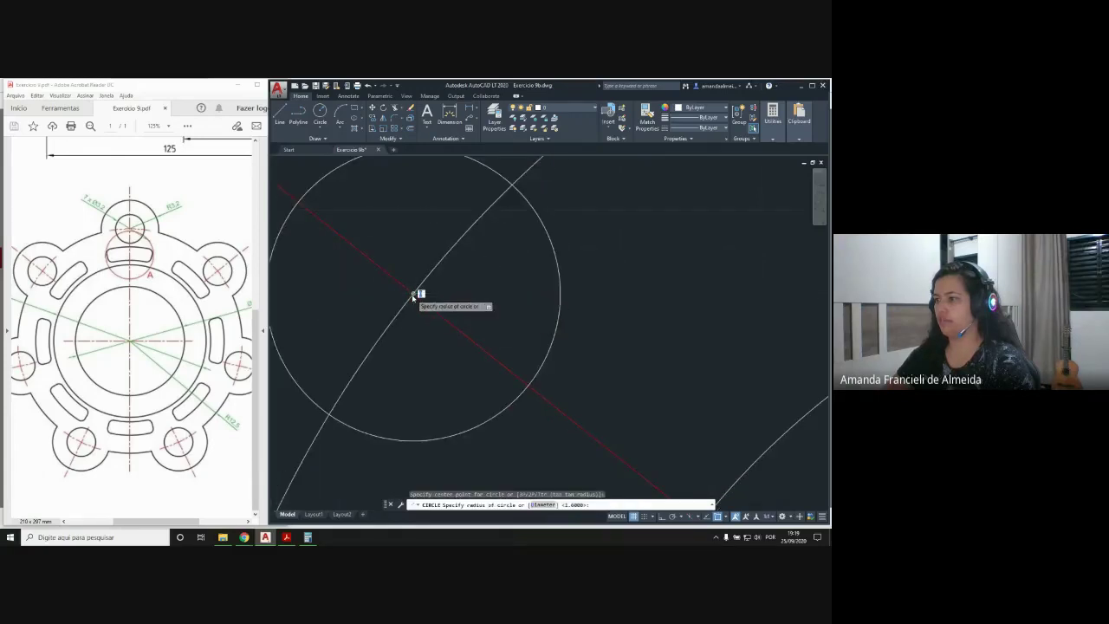
pyautogui.scroll(-5, 414, 294)
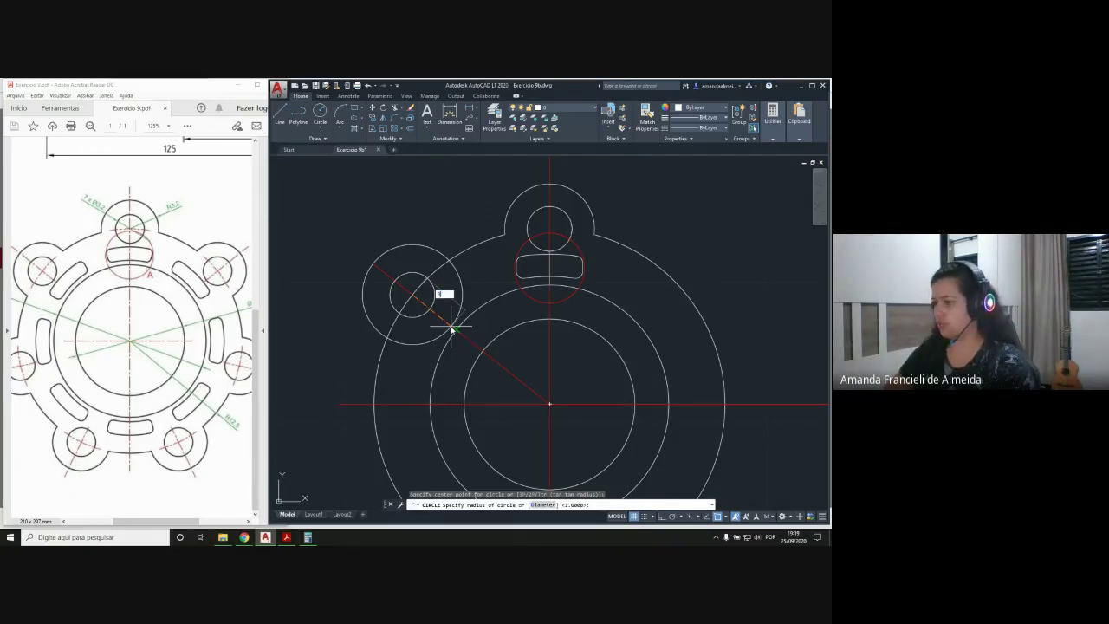
pyautogui.write('1.2')
pyautogui.press('Return')
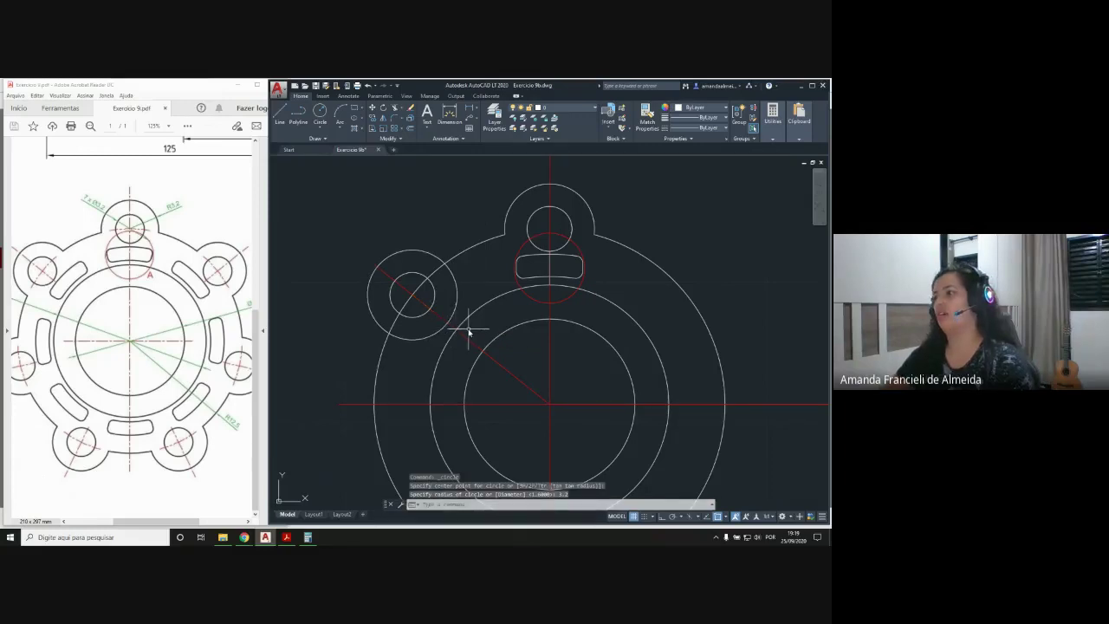
# Trim the new lug circle's arc inside the flange and the flange outline between the lug edge and its hole
pyautogui.scroll(-2, 468, 329)
pyautogui.moveTo(645, 400); pyautogui.dragTo(585, 376, button='middle')
pyautogui.scroll(2, 368, 292)
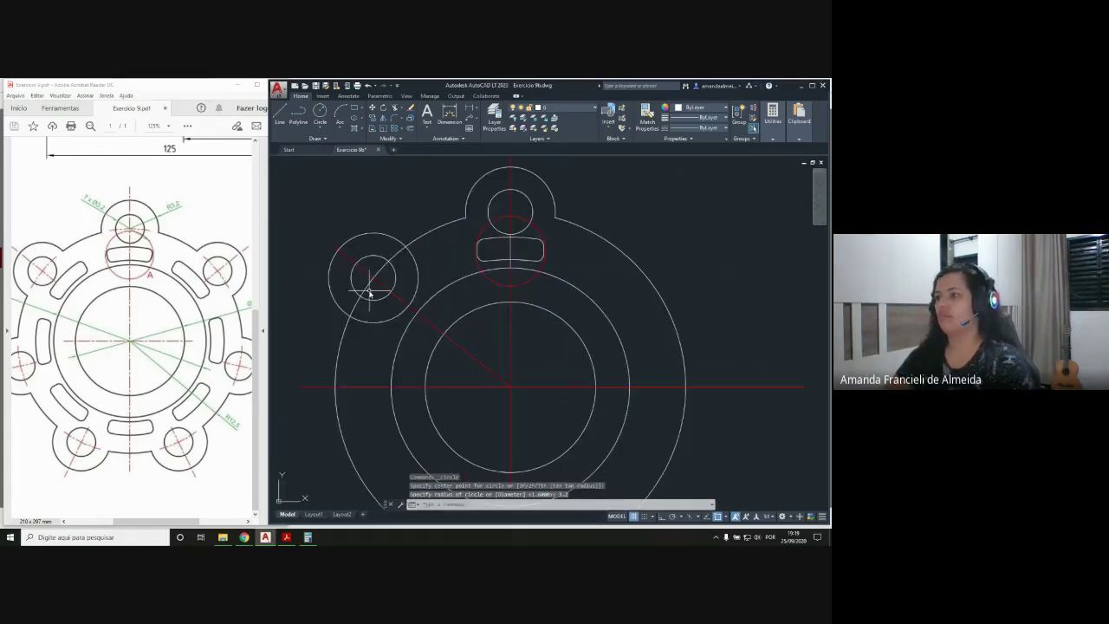
pyautogui.click(395, 107)
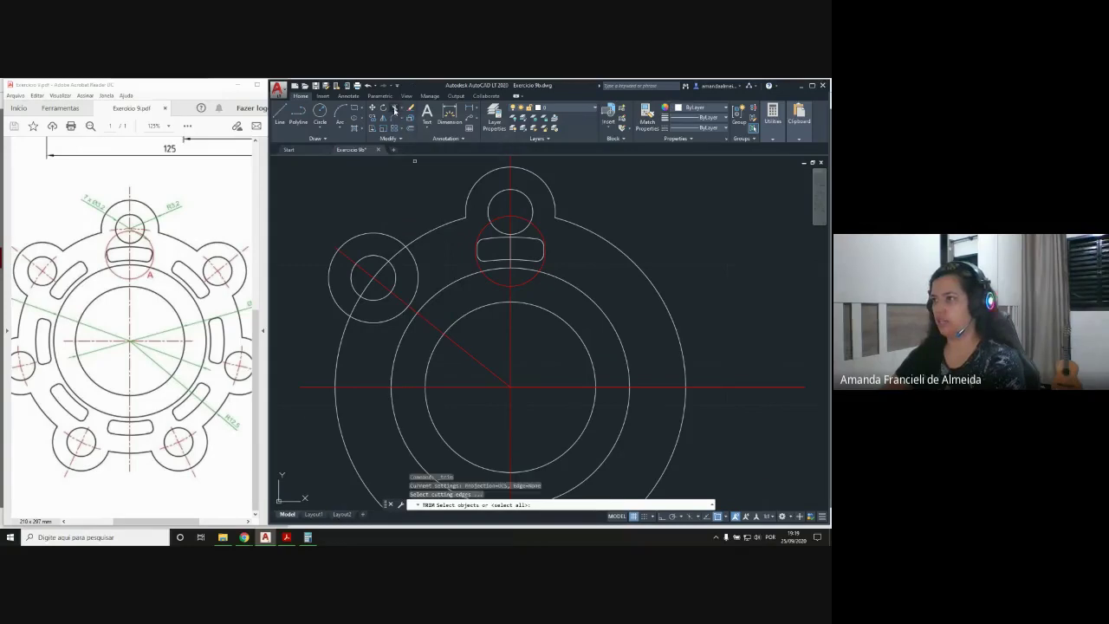
pyautogui.press('Return')
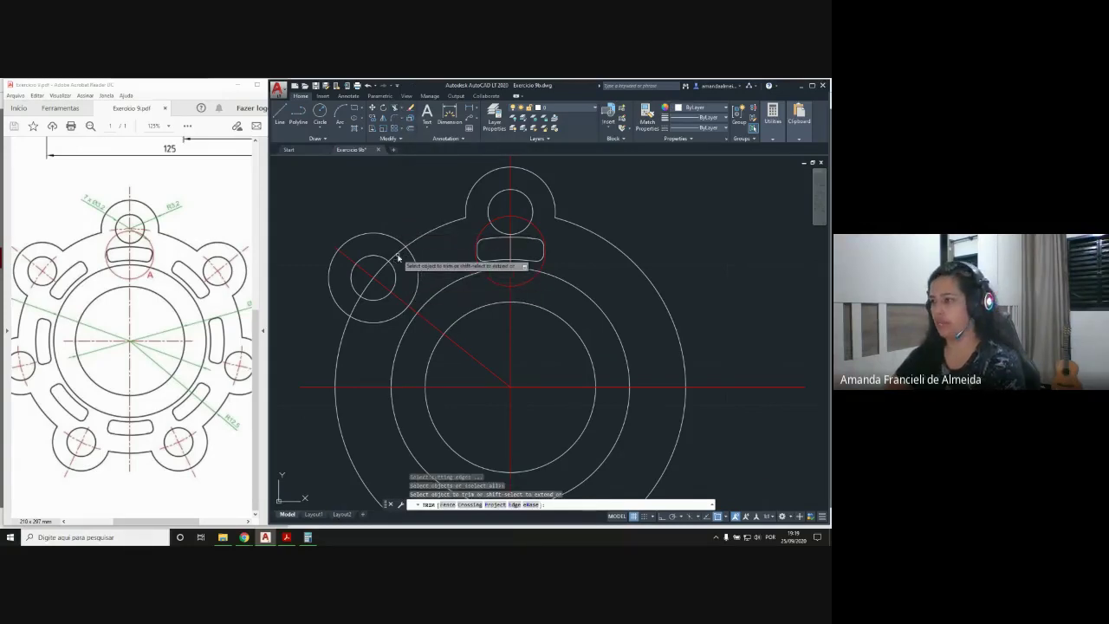
pyautogui.click(398, 257)
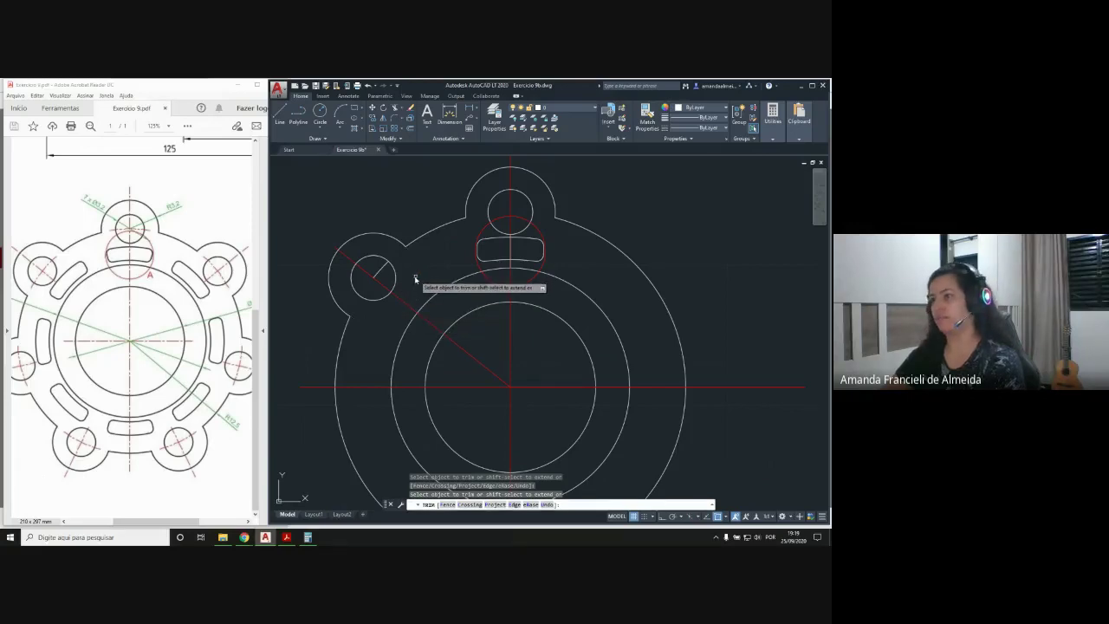
pyautogui.press('Return')
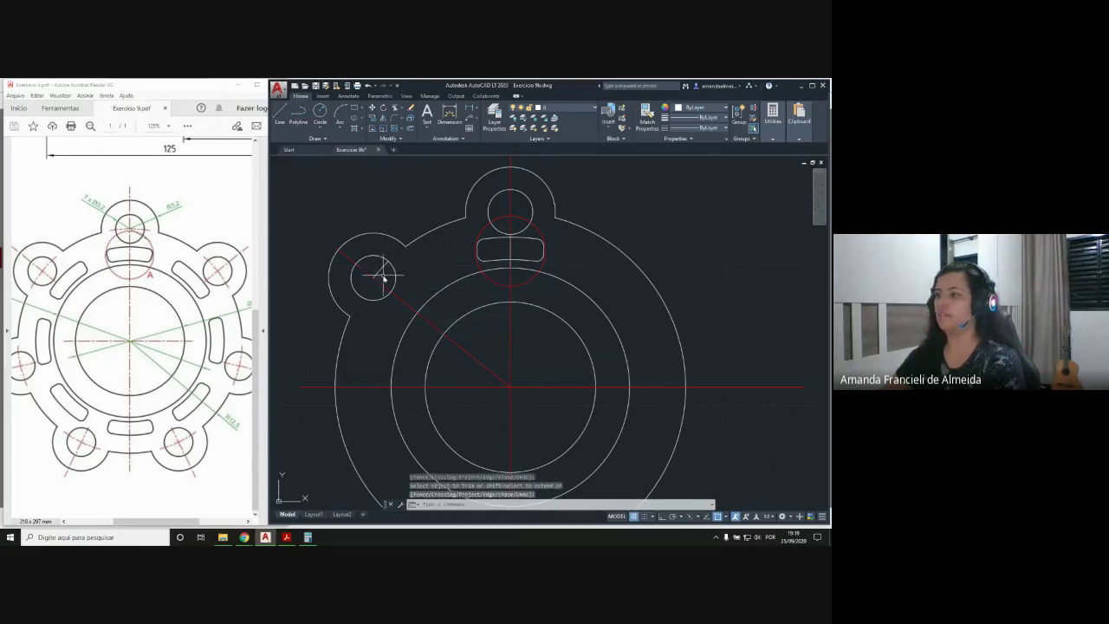
# Delete the short stray line segment left inside the hole of the upper-left lug
pyautogui.scroll(4, 379, 273)
pyautogui.click(385, 254)
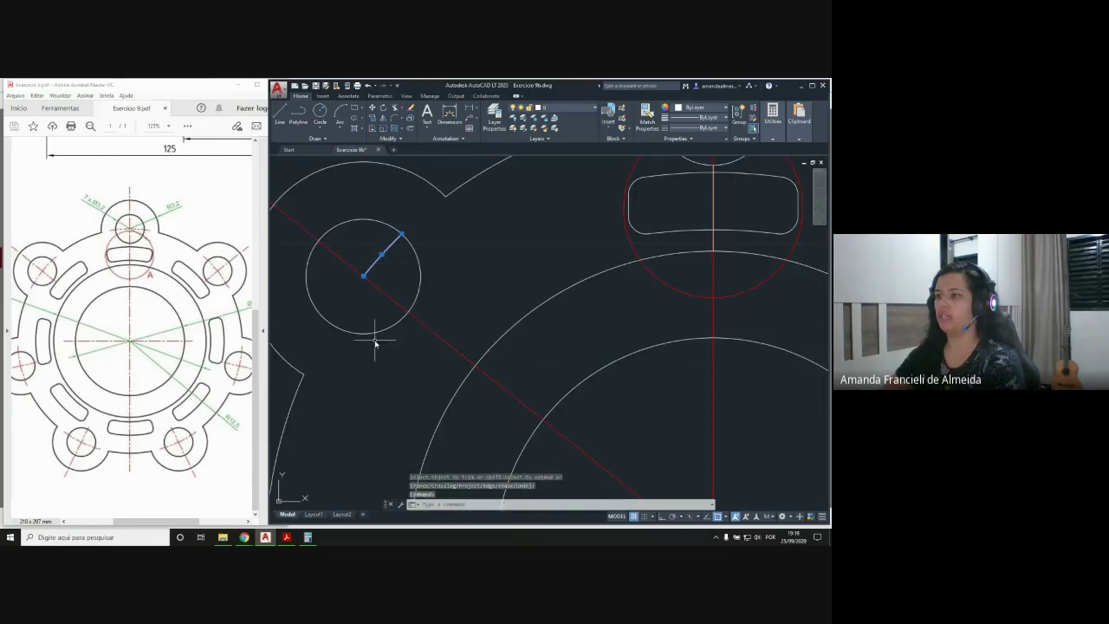
pyautogui.press('Escape')
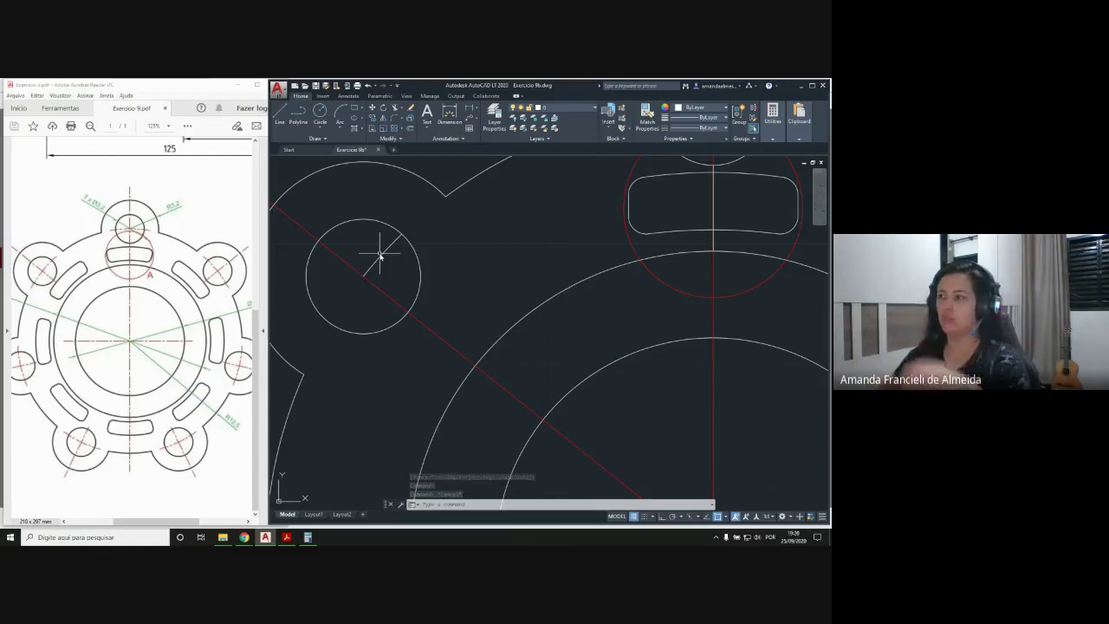
pyautogui.click(384, 252)
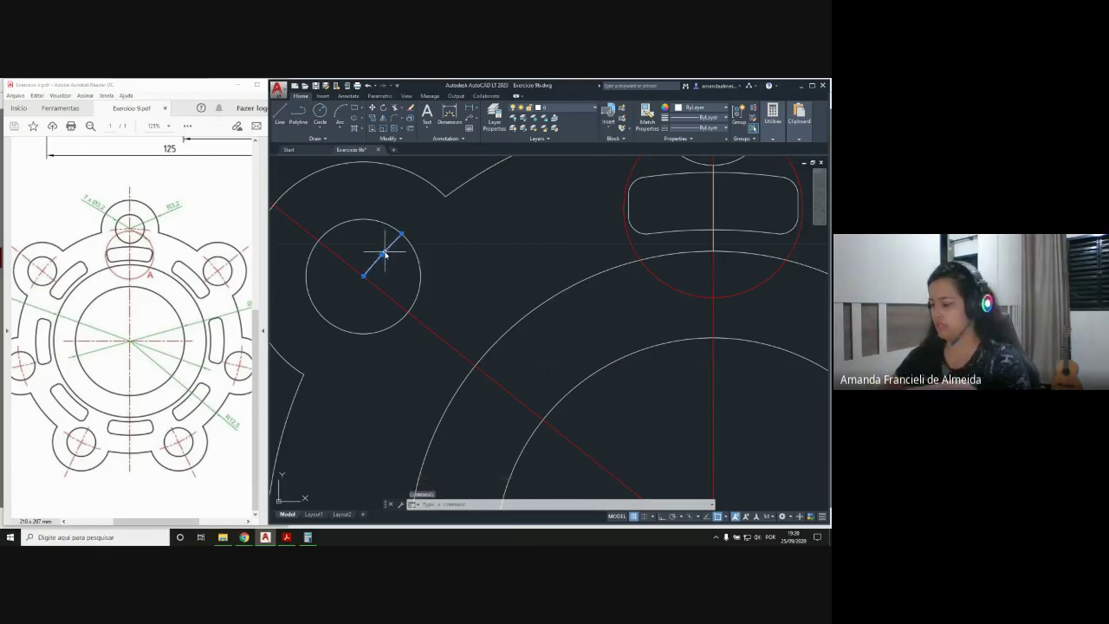
pyautogui.press('Delete')
pyautogui.scroll(-4, 383, 248)
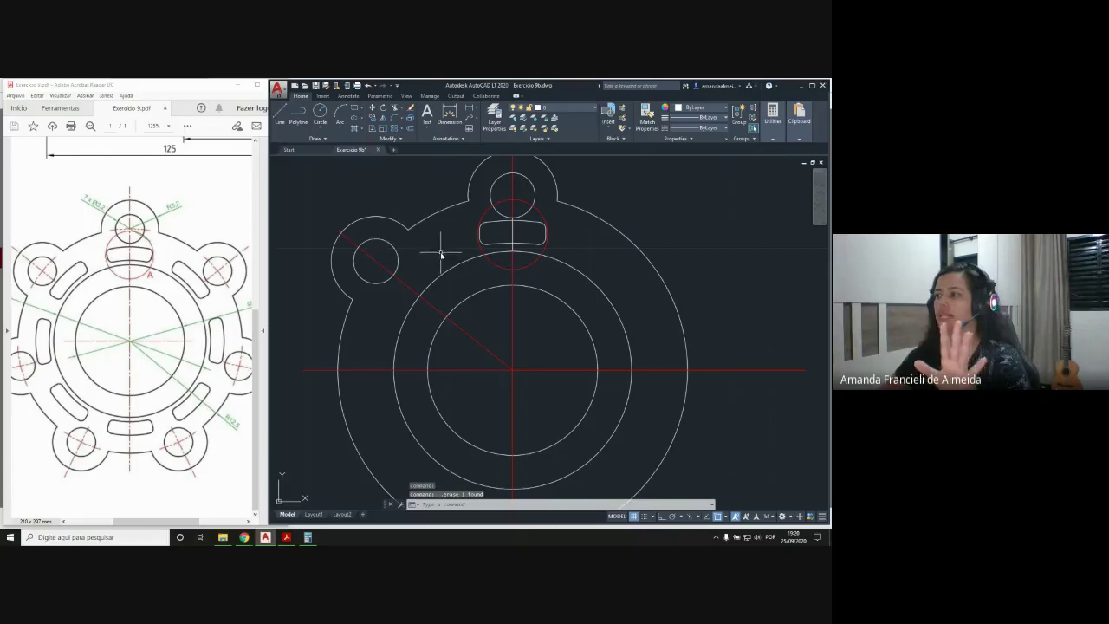
# Make the Auxiliar layer current and start a line at the flange centre
pyautogui.moveTo(433, 262)
pyautogui.mouseDown(button='middle')
pyautogui.moveTo(420, 280)
pyautogui.moveTo(430, 263)
pyautogui.mouseUp(button='middle')
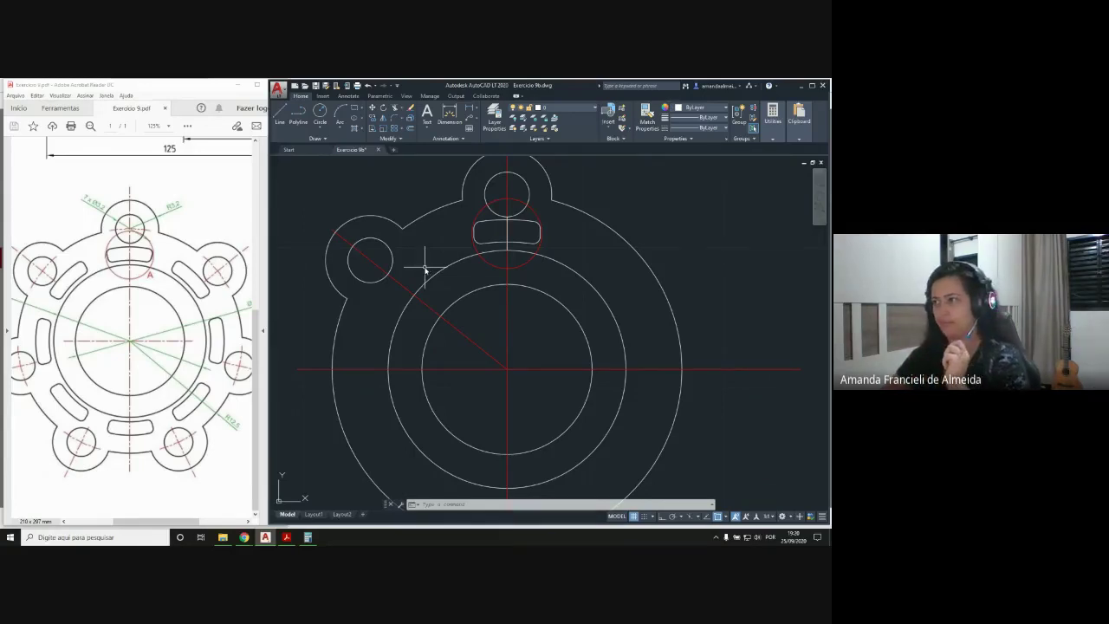
pyautogui.scroll(-2, 425, 269)
pyautogui.moveTo(482, 277); pyautogui.dragTo(465, 290, button='middle')
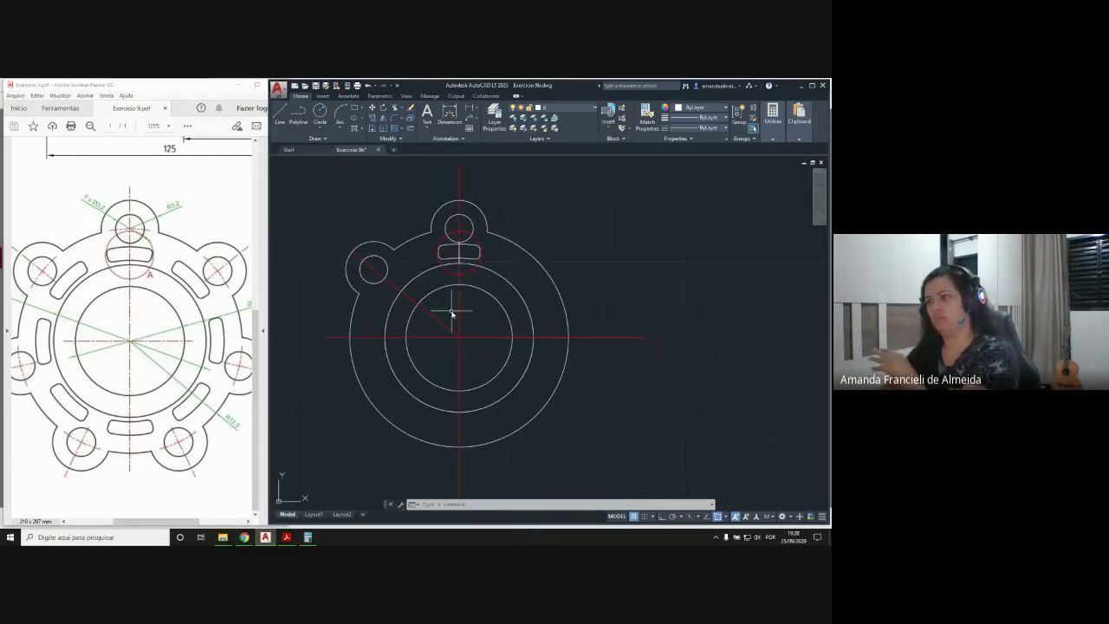
pyautogui.click(563, 107)
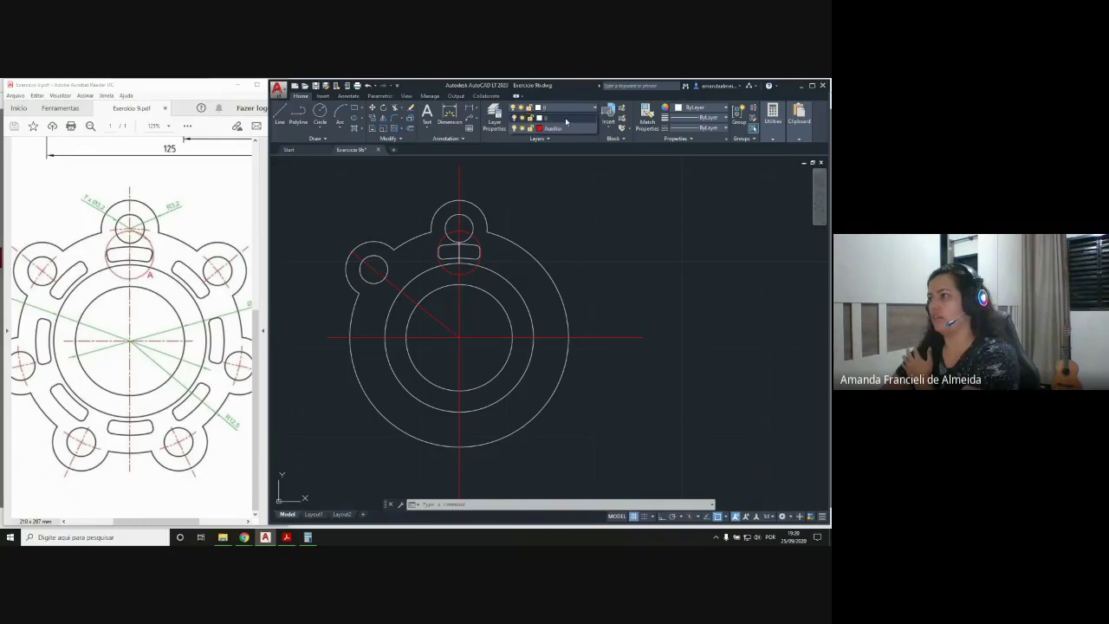
pyautogui.click(553, 128)
pyautogui.click(279, 113)
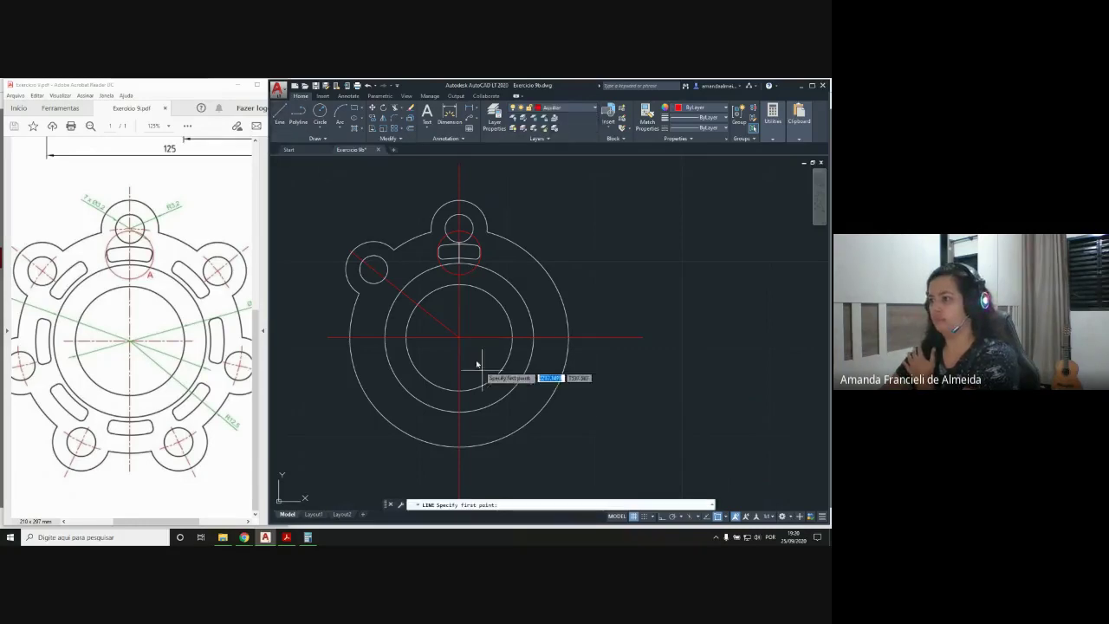
pyautogui.click(458, 337)
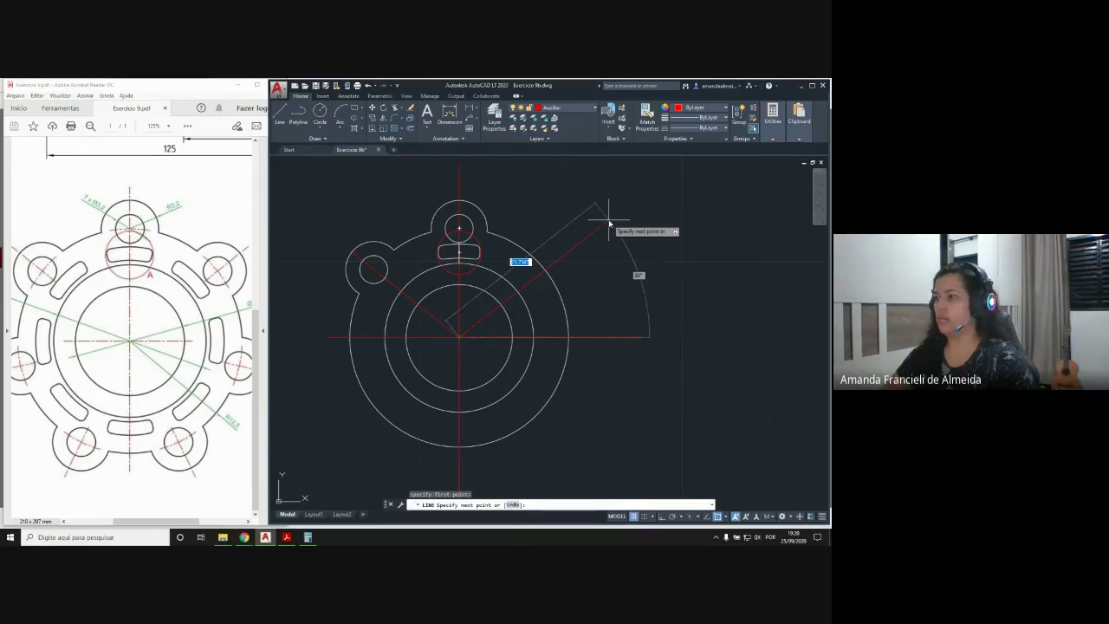
# Switch to Calculator and subtract 51,43 from 90 for the angle of the right-hand auxiliary line
pyautogui.hotkey('alt', 'Tab')
pyautogui.hotkey('alt', 'Tab')
pyautogui.press('Tab')
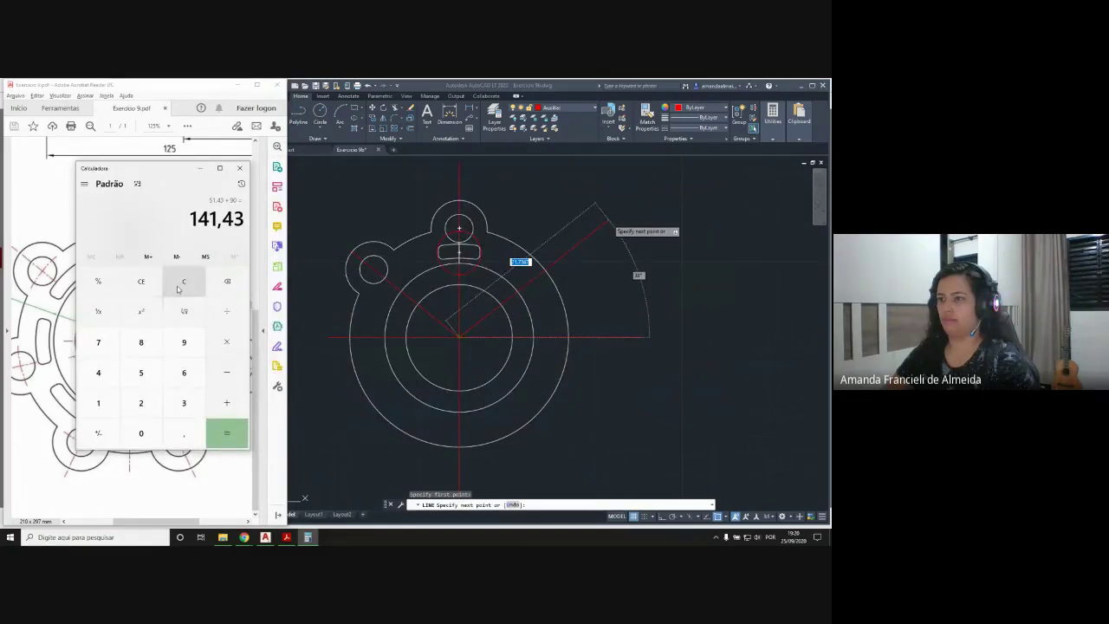
pyautogui.click(177, 289)
pyautogui.click(183, 343)
pyautogui.click(141, 434)
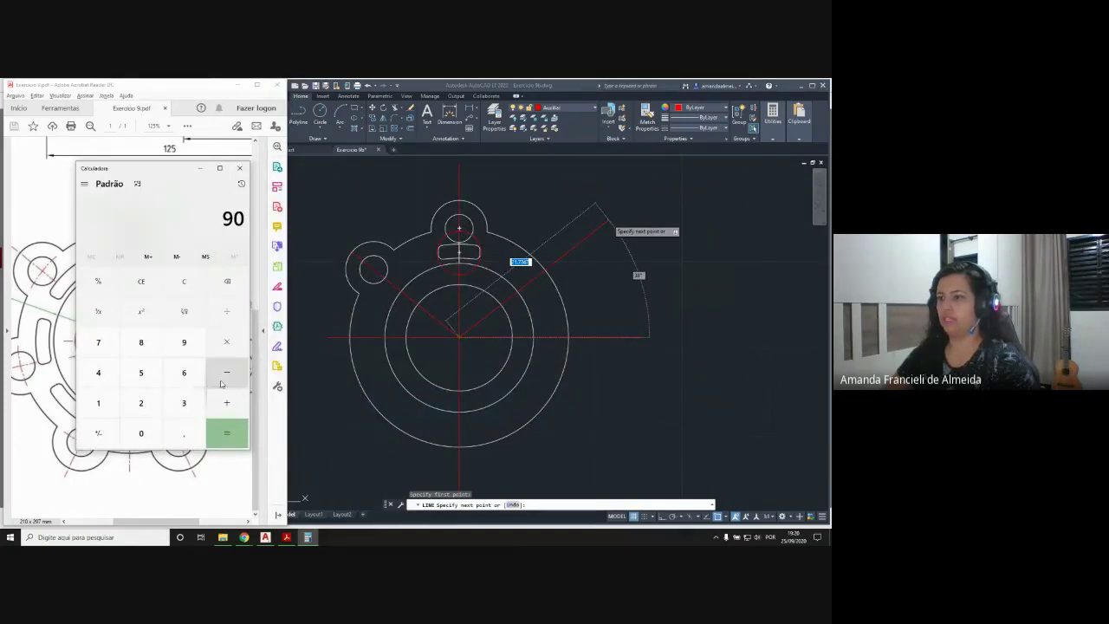
pyautogui.click(221, 383)
pyautogui.write('51')
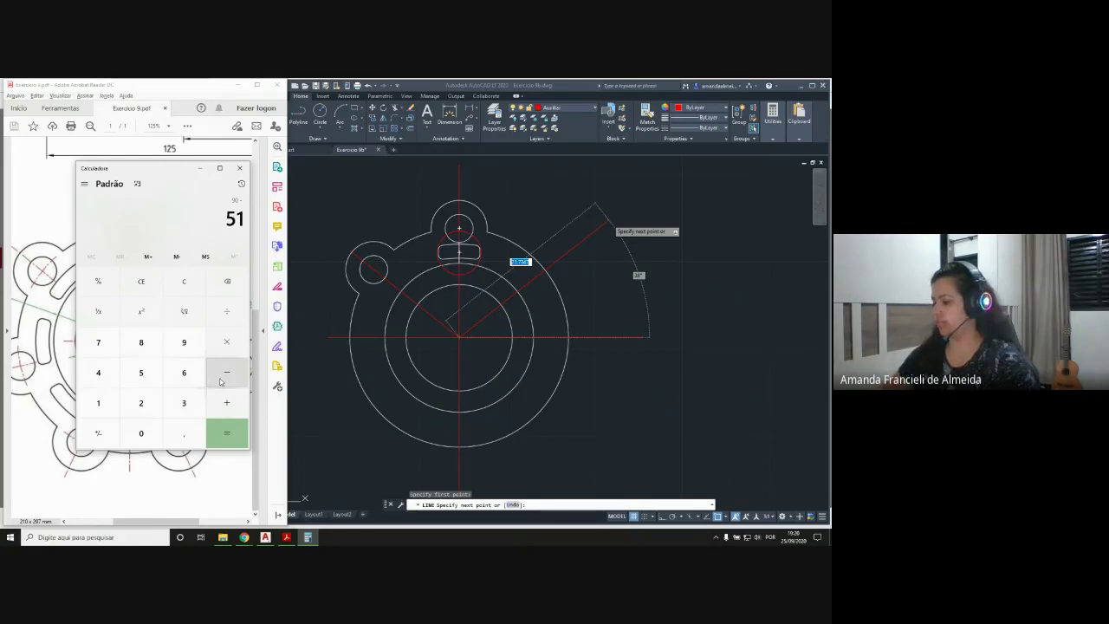
pyautogui.write(',43')
pyautogui.press('Return')
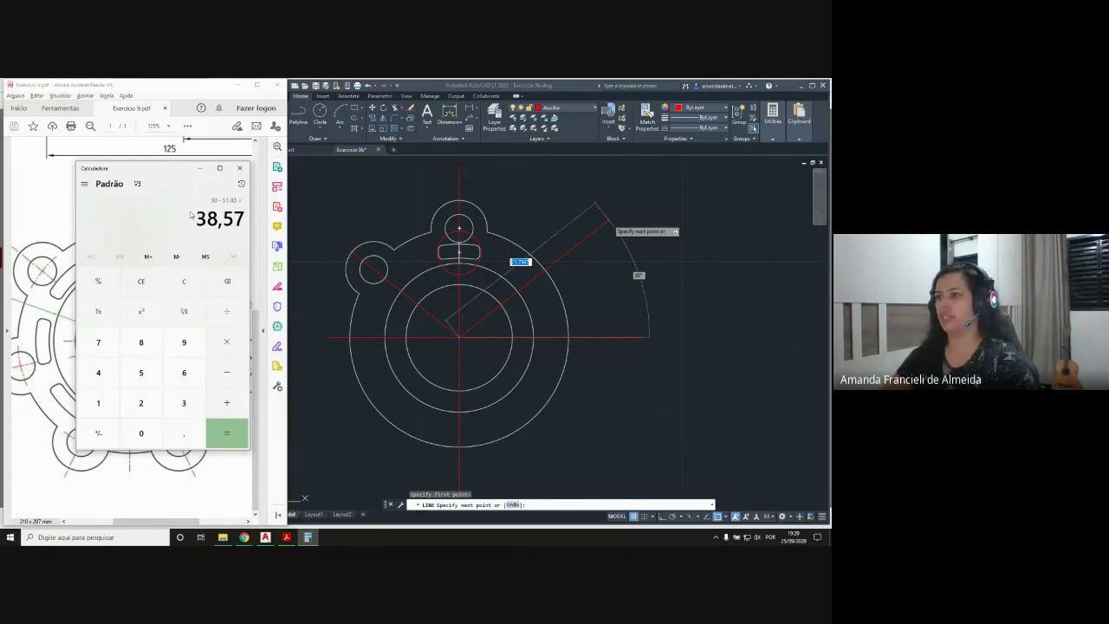
# Return to AutoCAD and finish the auxiliary line from the flange centre with length 16 at an angle of 38.57°
pyautogui.click(541, 88)
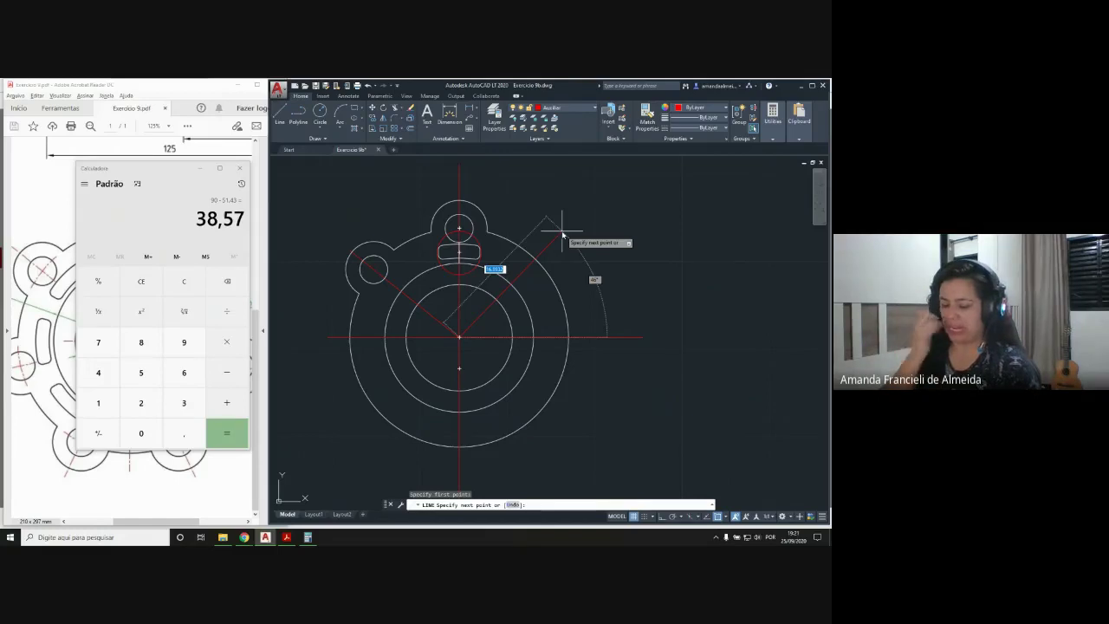
pyautogui.write('@')
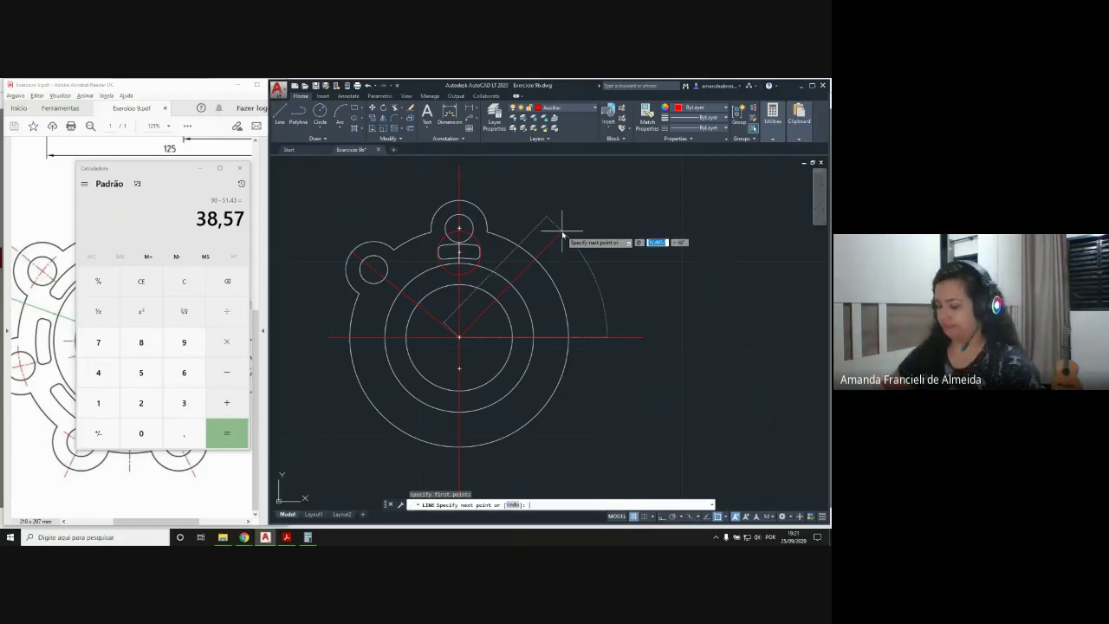
pyautogui.write('16')
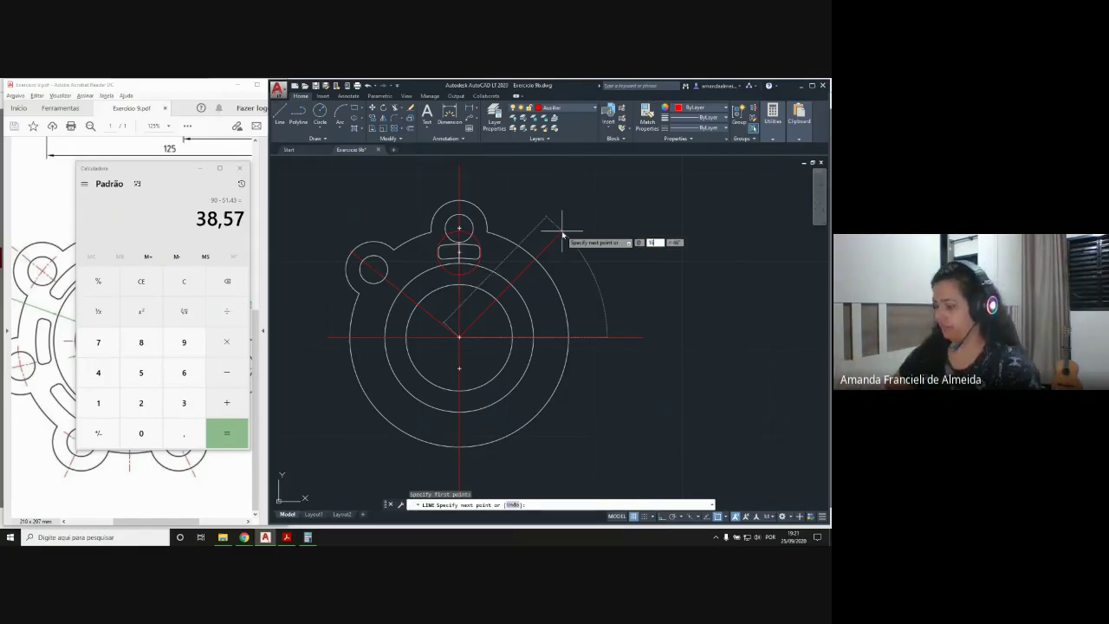
pyautogui.press('Tab')
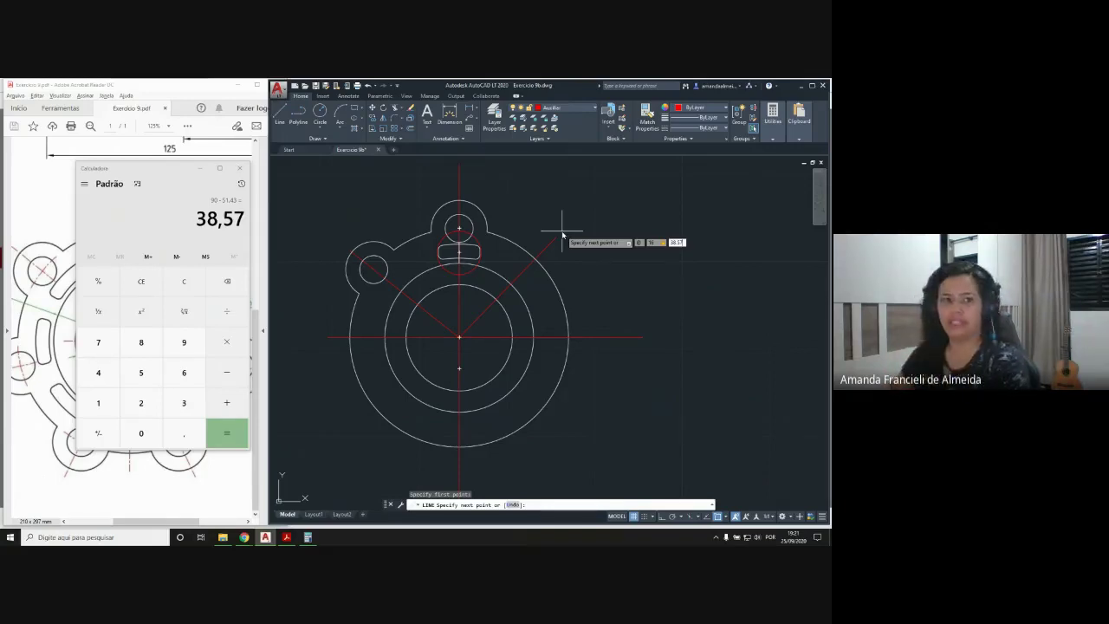
pyautogui.press('Return')
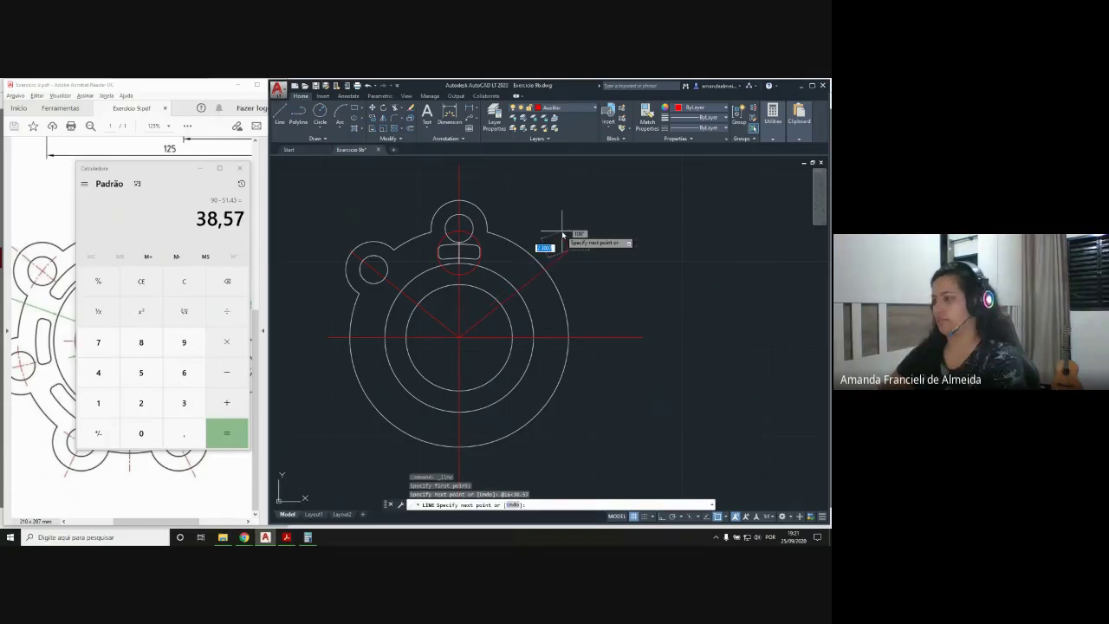
pyautogui.press('Return')
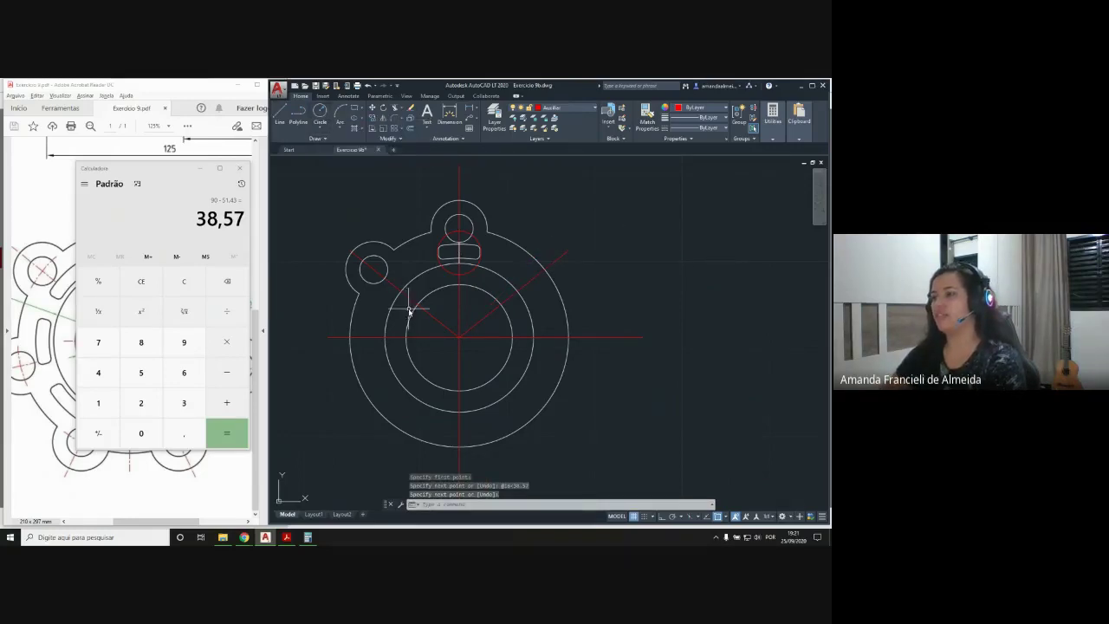
pyautogui.press('Return')
# Copy the upper-left lug arc and hole by their centre to where the new angled line crosses the outer flange circle
pyautogui.click(350, 282)
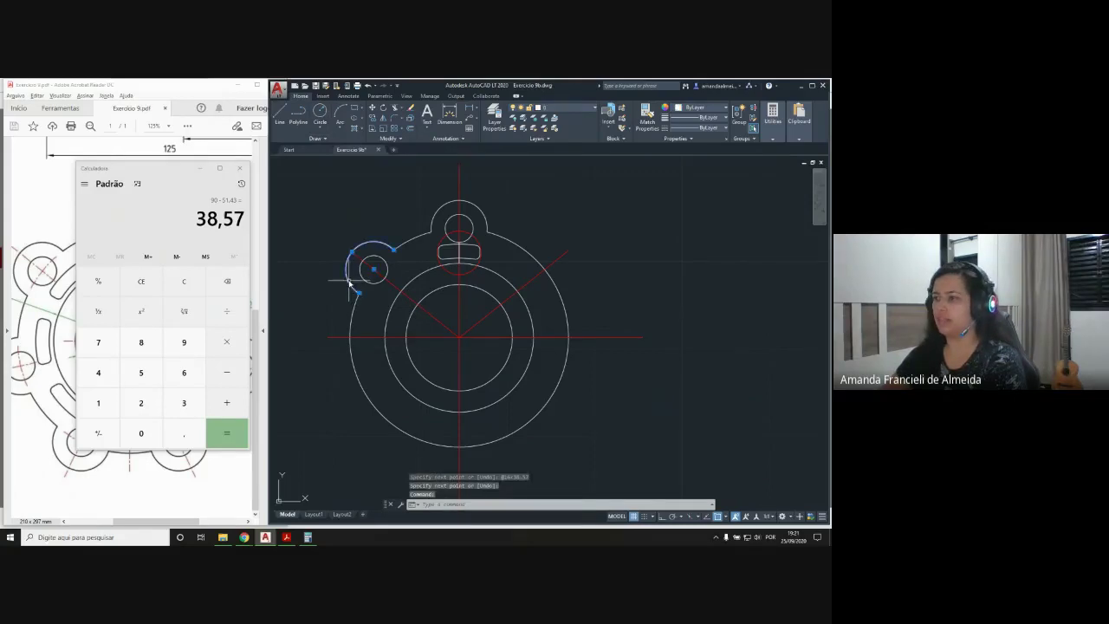
pyautogui.click(373, 258)
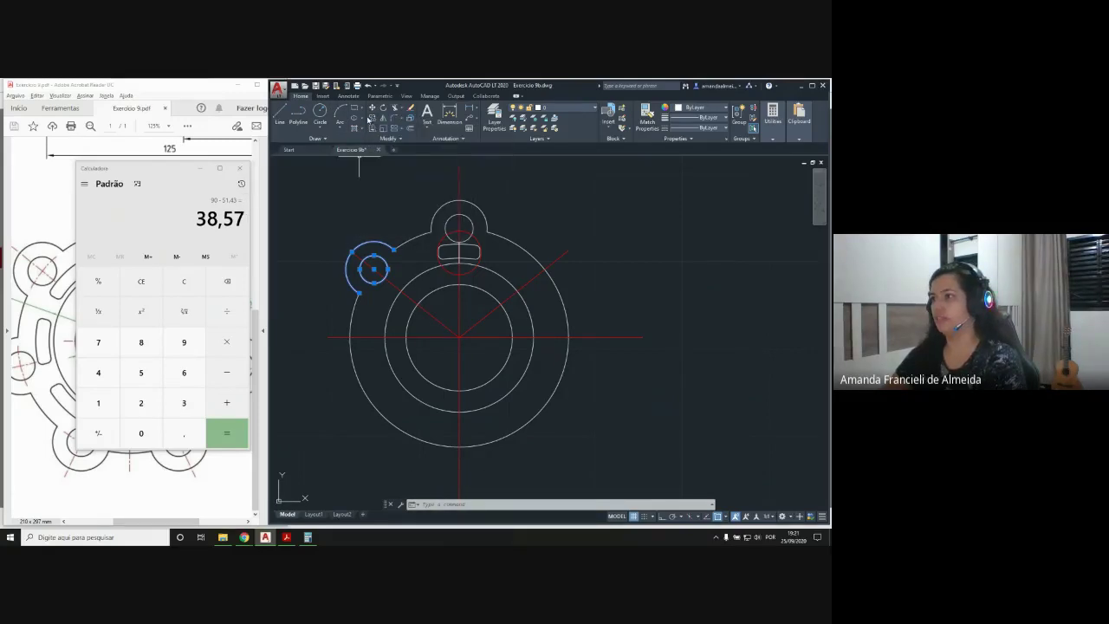
pyautogui.click(372, 124)
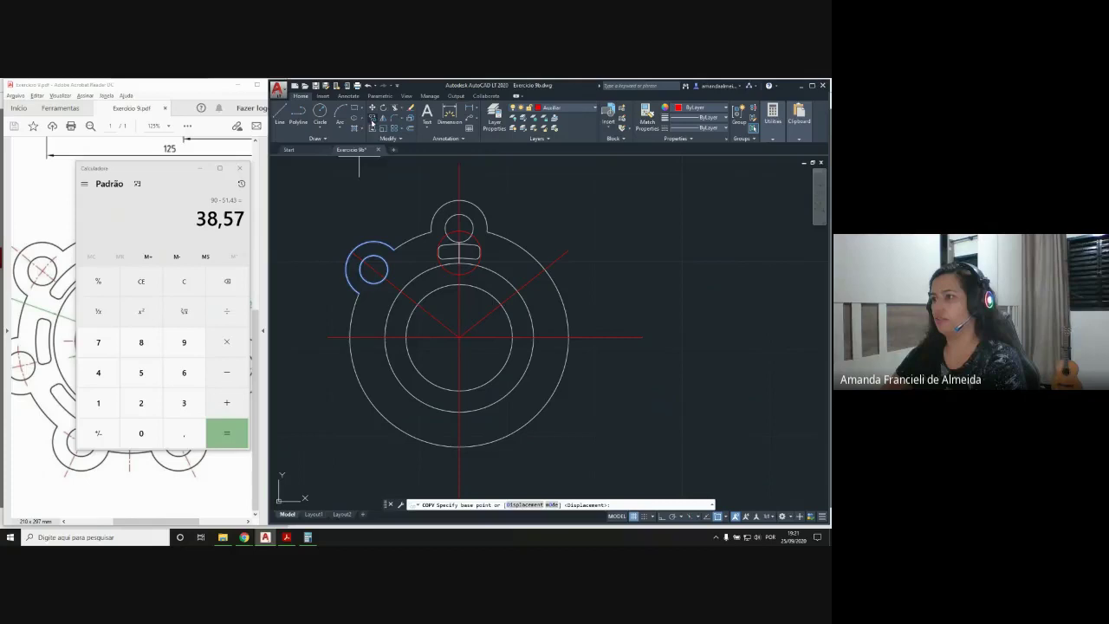
pyautogui.click(373, 270)
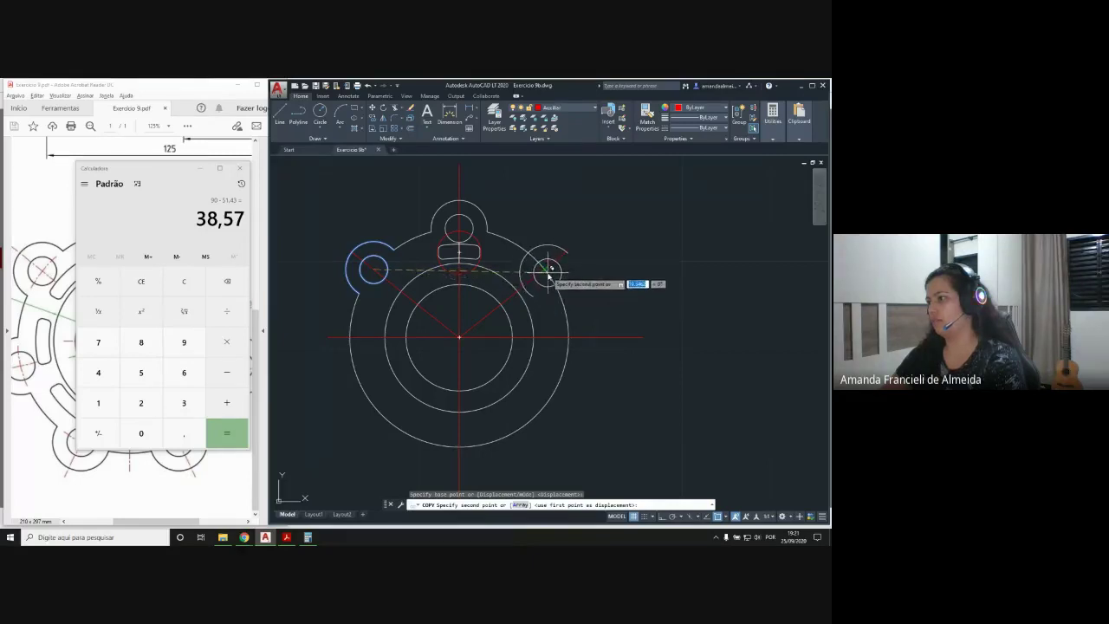
pyautogui.scroll(5, 551, 272)
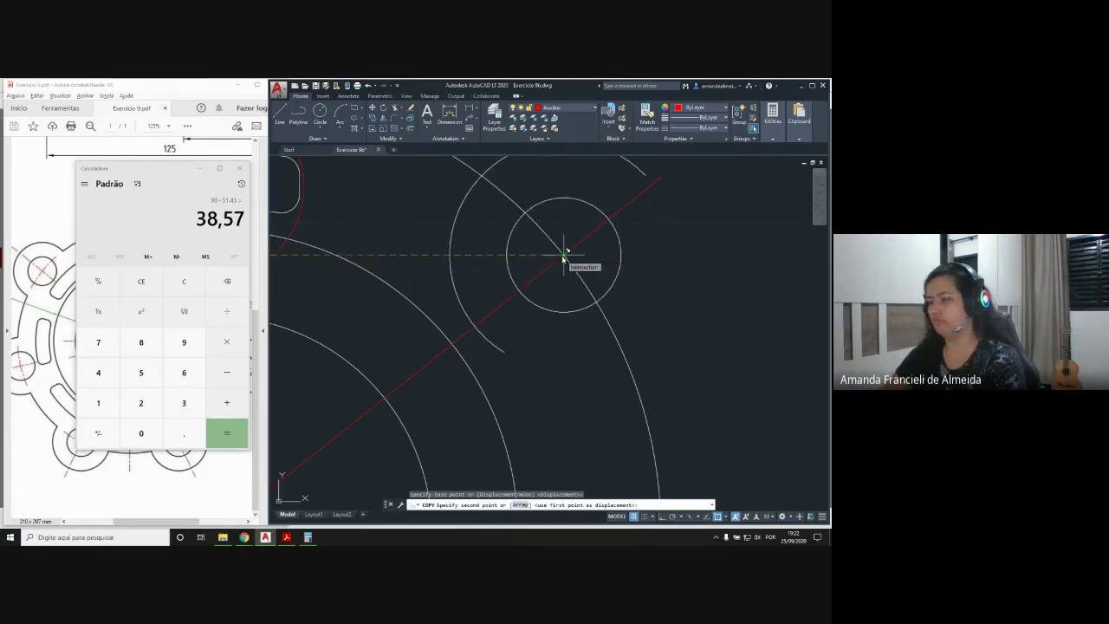
pyautogui.click(564, 258)
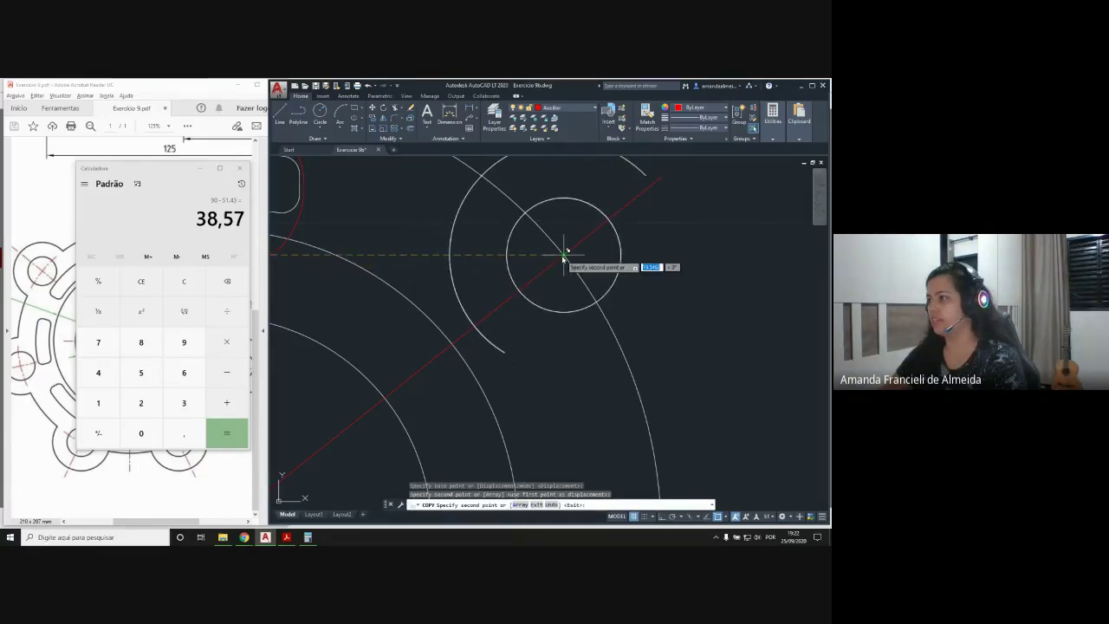
# Place another copy of the lug arc and hole where the horizontal centreline meets the outer flange circle on the right
pyautogui.scroll(-5, 564, 252)
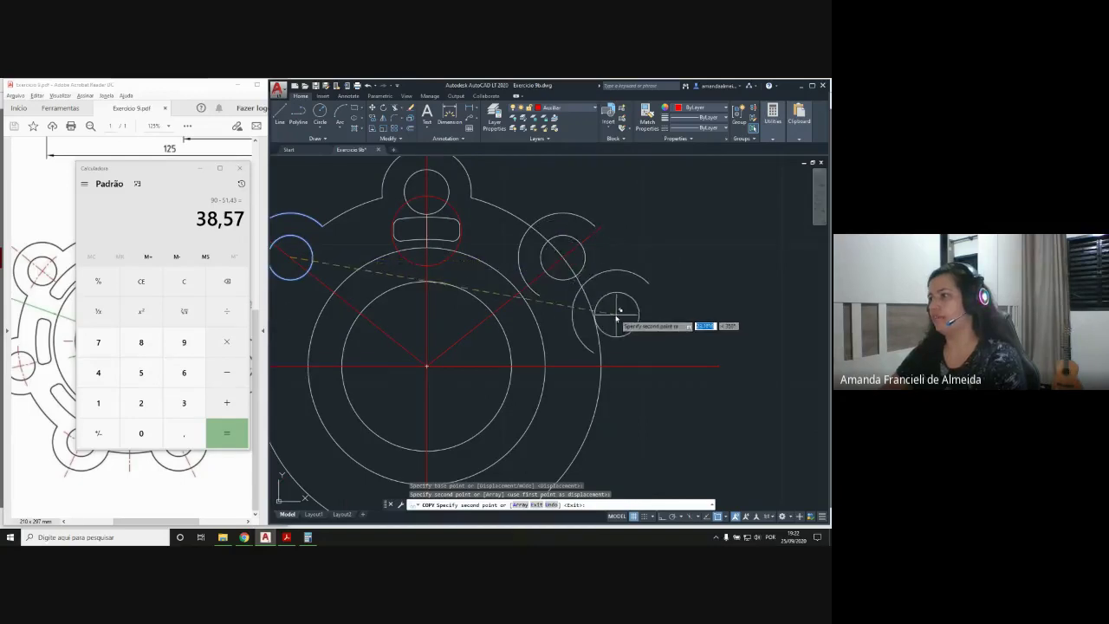
pyautogui.scroll(2, 644, 252)
pyautogui.scroll(-4, 649, 291)
pyautogui.moveTo(616, 327); pyautogui.dragTo(590, 299, button='middle')
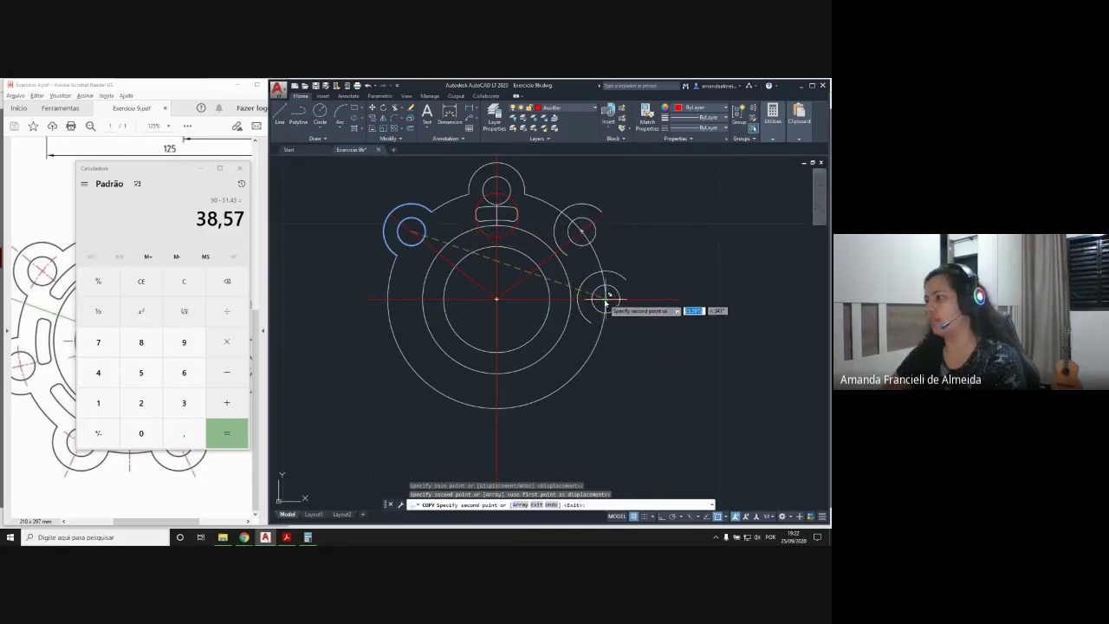
pyautogui.click(604, 300)
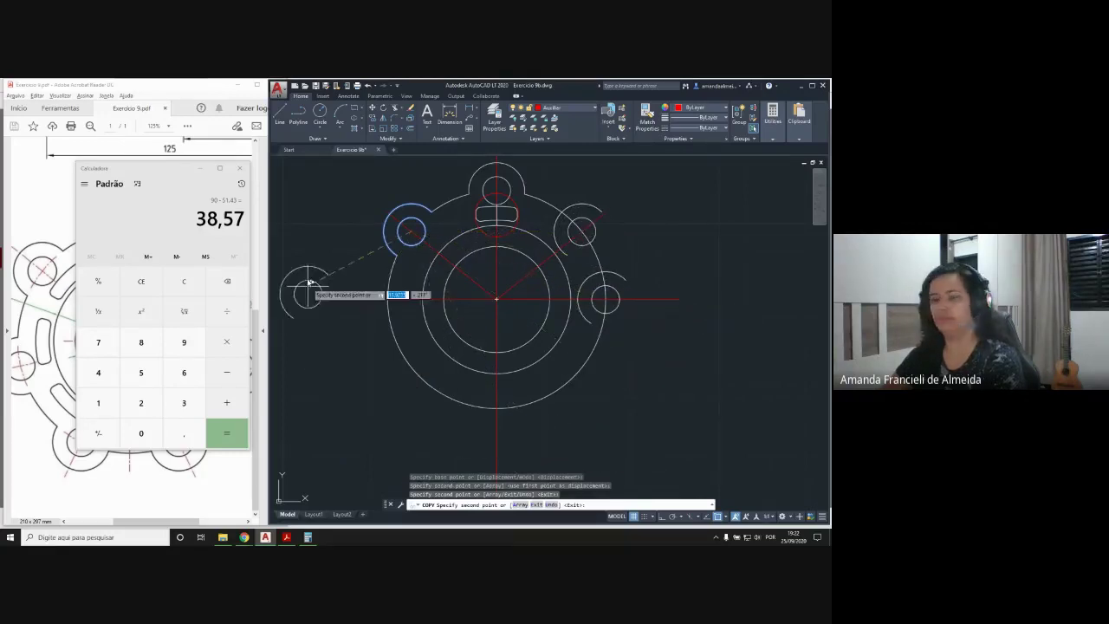
pyautogui.press('Escape')
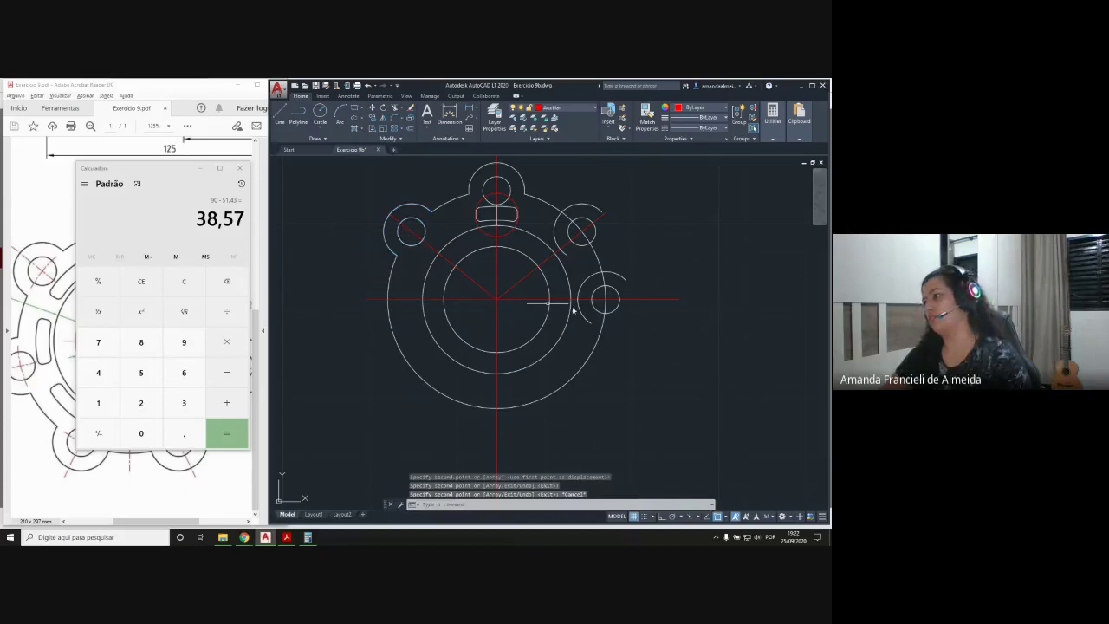
# Delete the copied lug arc and hole on the horizontal centreline
pyautogui.moveTo(635, 277); pyautogui.dragTo(605, 299, button='middle')
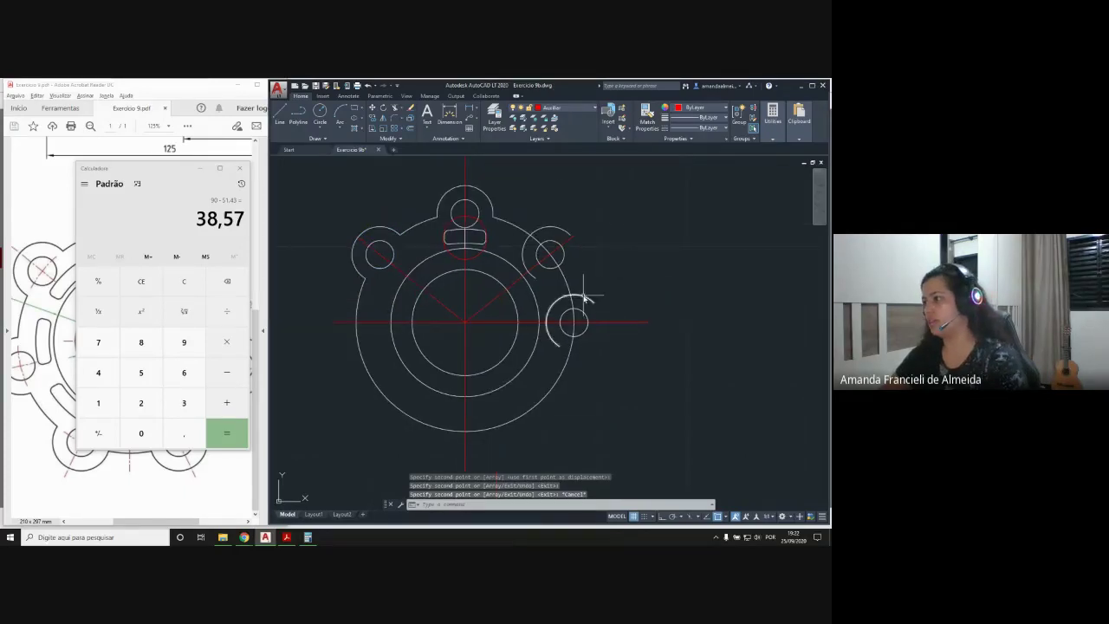
pyautogui.click(585, 298)
pyautogui.click(583, 313)
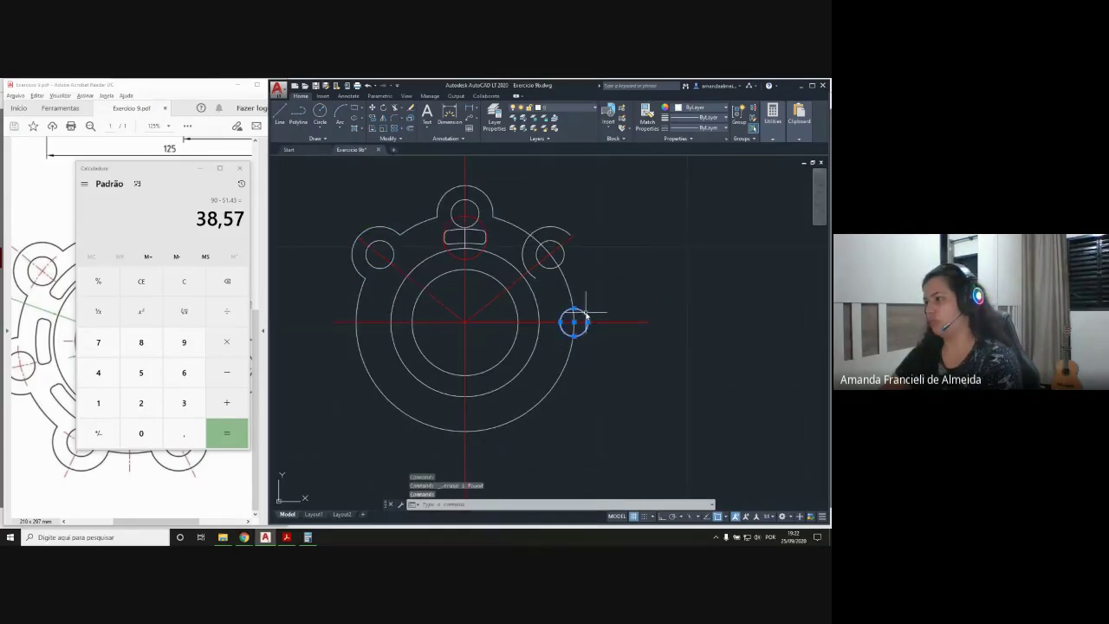
pyautogui.press('Delete')
pyautogui.scroll(1, 547, 240)
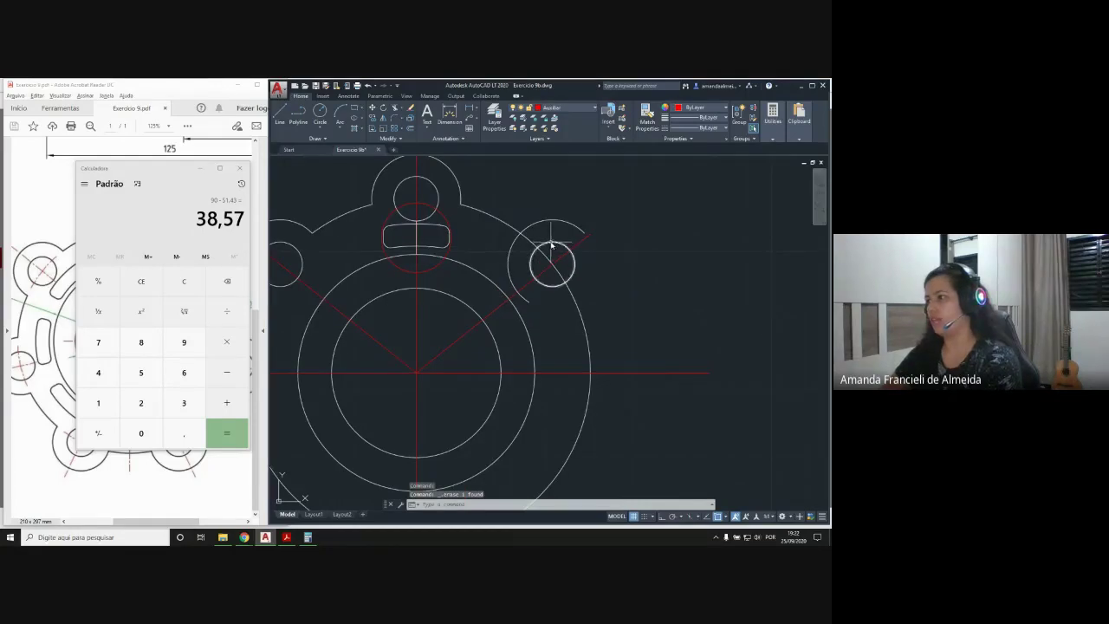
pyautogui.scroll(-1, 546, 227)
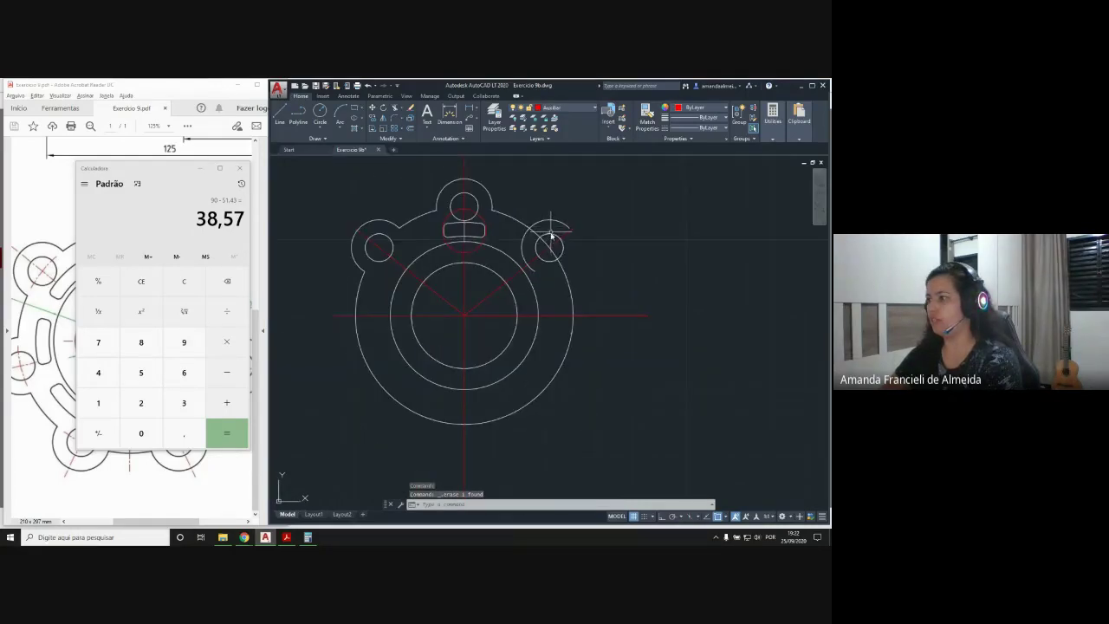
pyautogui.click(549, 237)
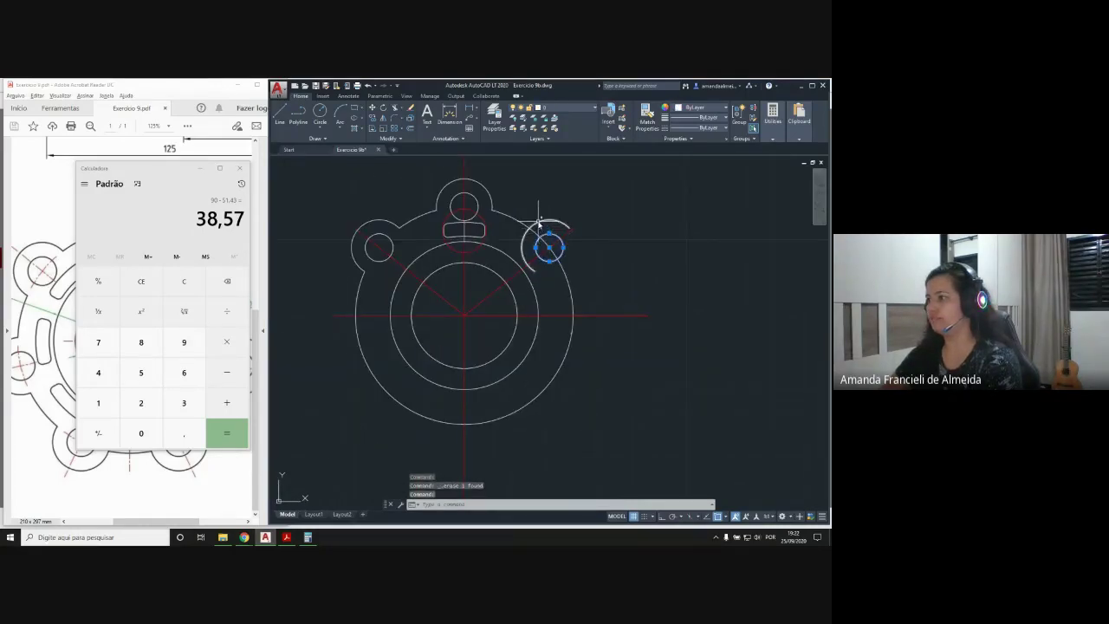
pyautogui.click(537, 224)
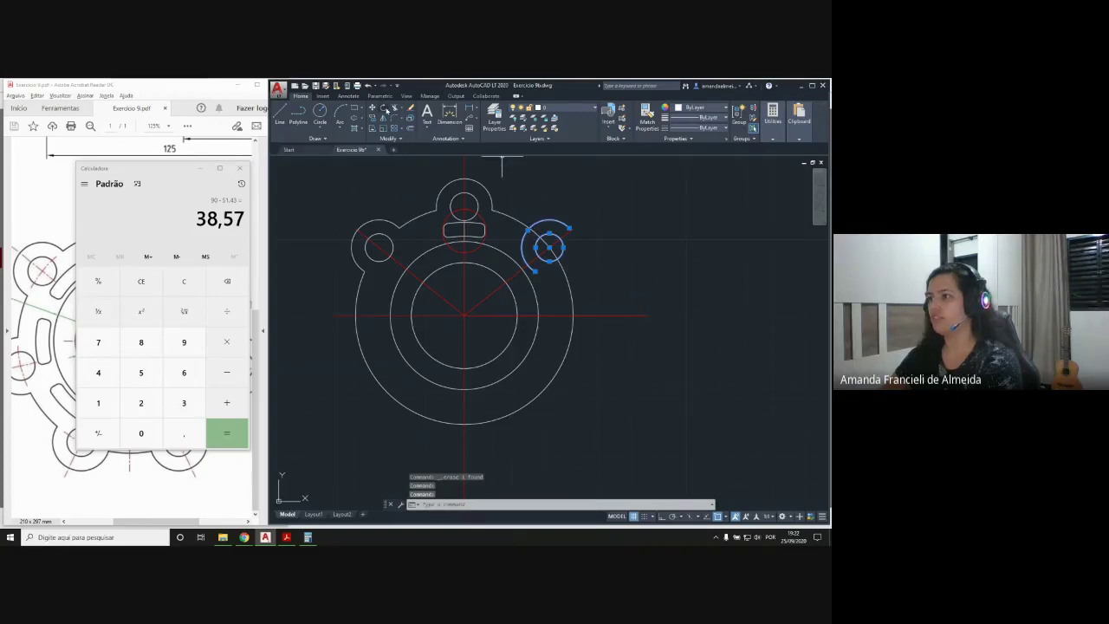
pyautogui.click(386, 110)
pyautogui.scroll(3, 530, 243)
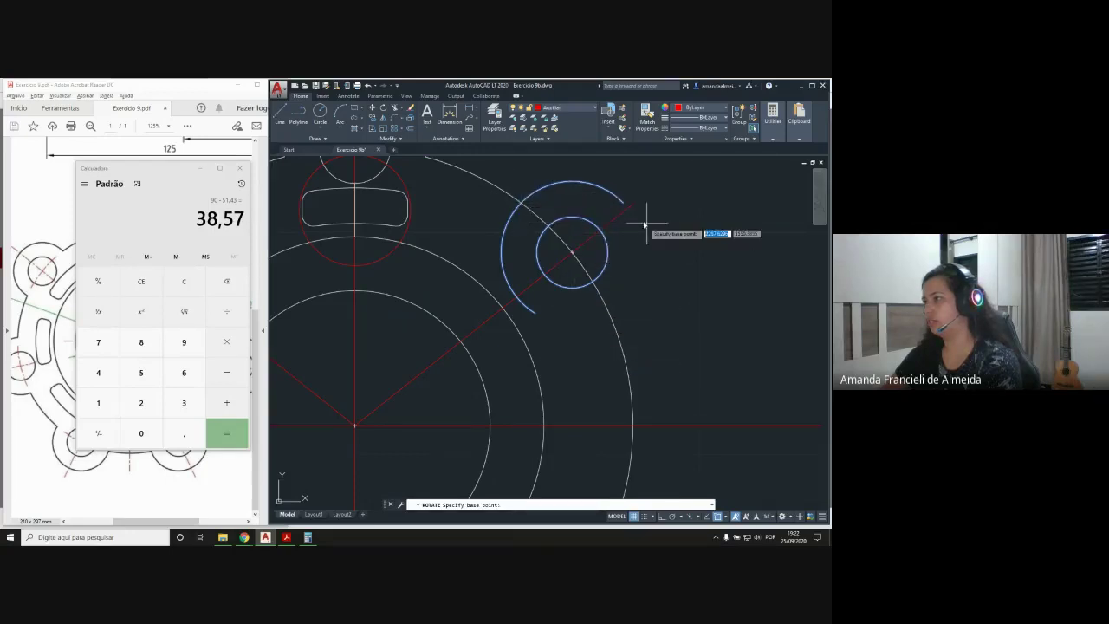
pyautogui.click(623, 205)
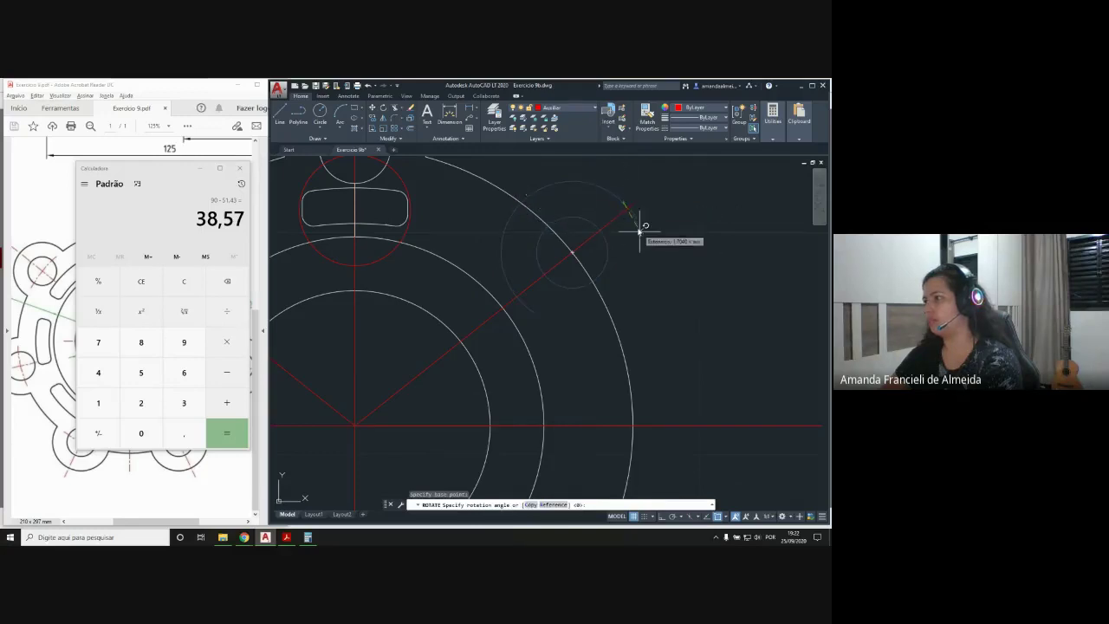
pyautogui.press('Escape')
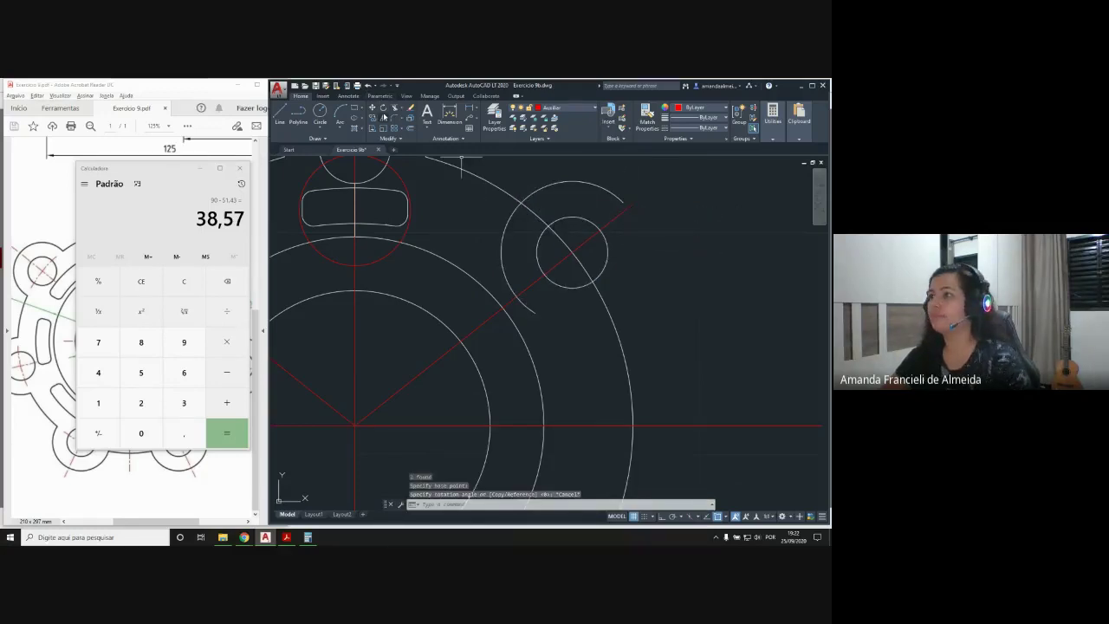
# Try to rotate the upper-right lug arc and hole about the hole centre, picking the angle by eye, and undo it
pyautogui.press('space')
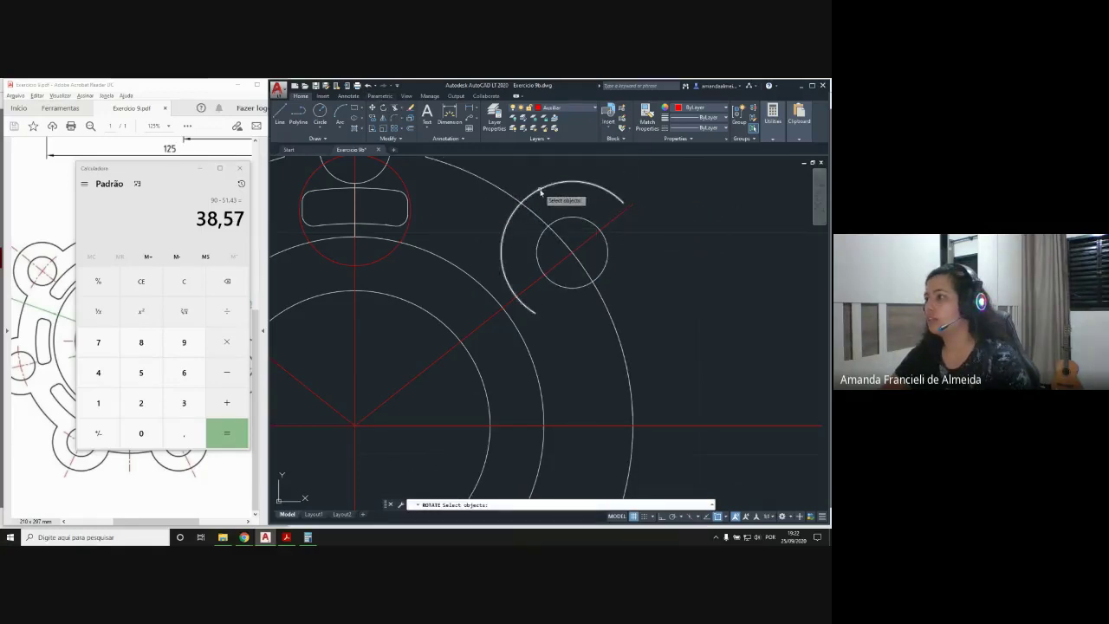
pyautogui.click(568, 224)
pyautogui.press('space')
pyautogui.click(572, 251)
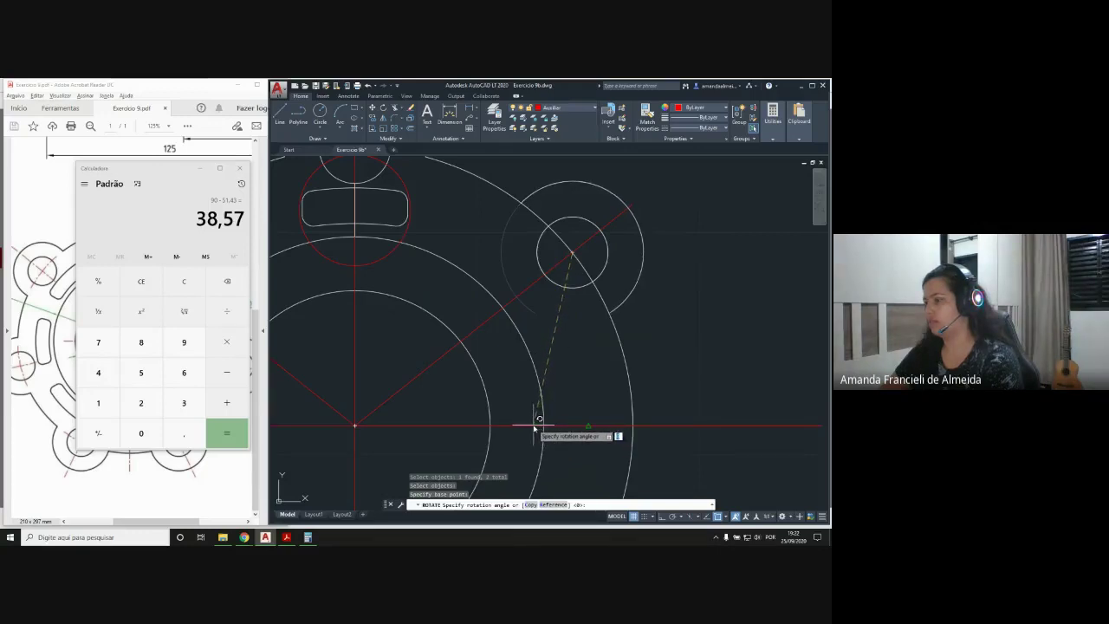
pyautogui.click(533, 428)
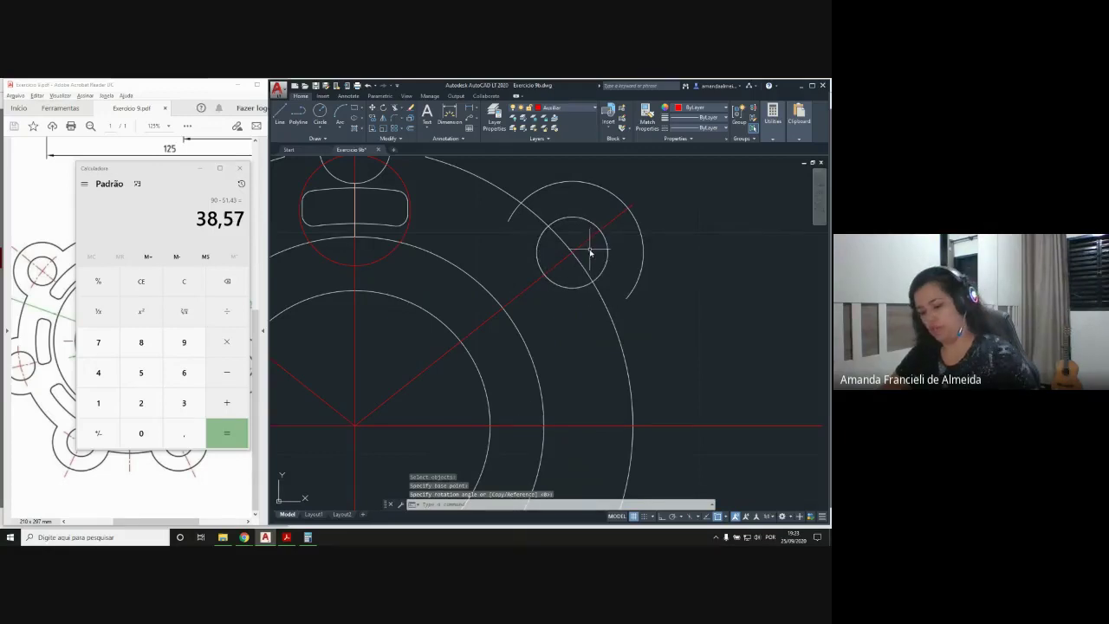
pyautogui.hotkey('ctrl', 'z')
pyautogui.click(568, 220)
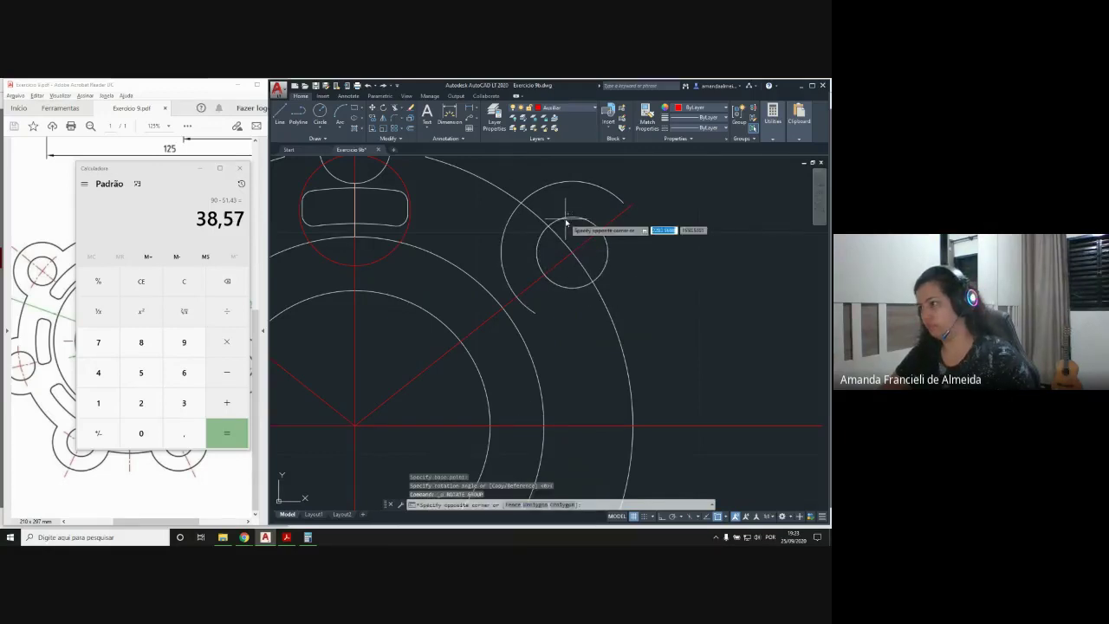
pyautogui.click(563, 219)
pyautogui.click(534, 195)
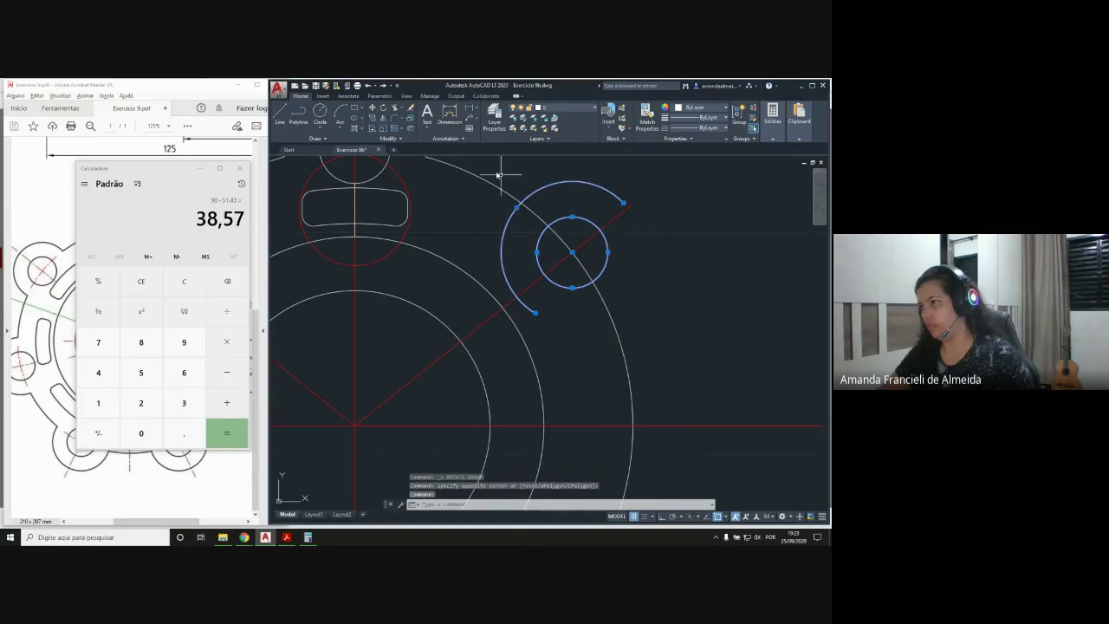
pyautogui.click(370, 119)
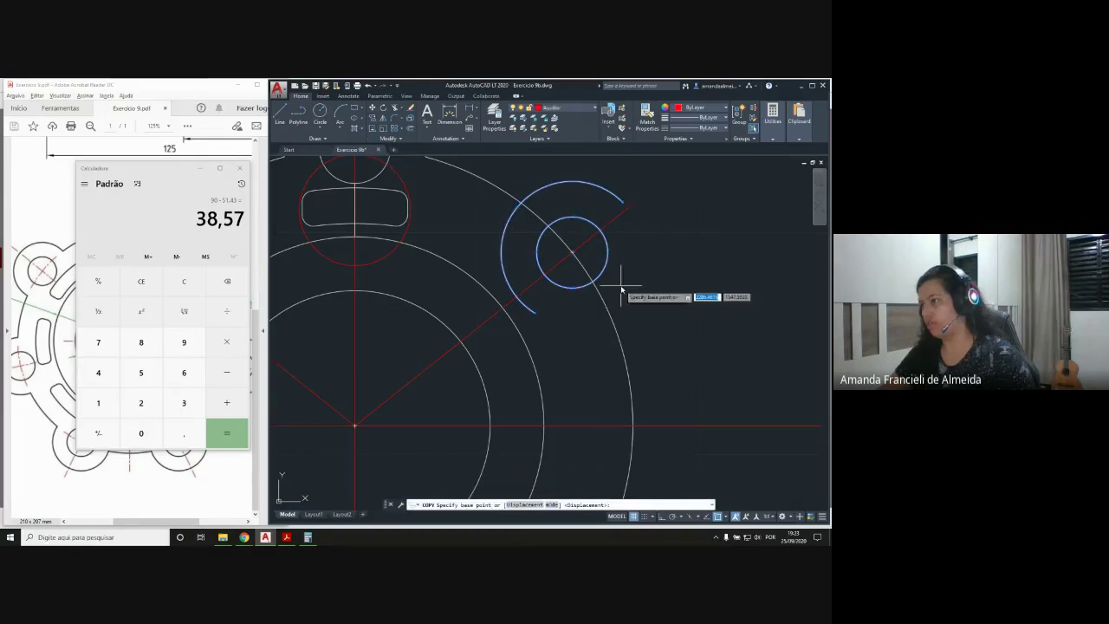
pyautogui.click(573, 251)
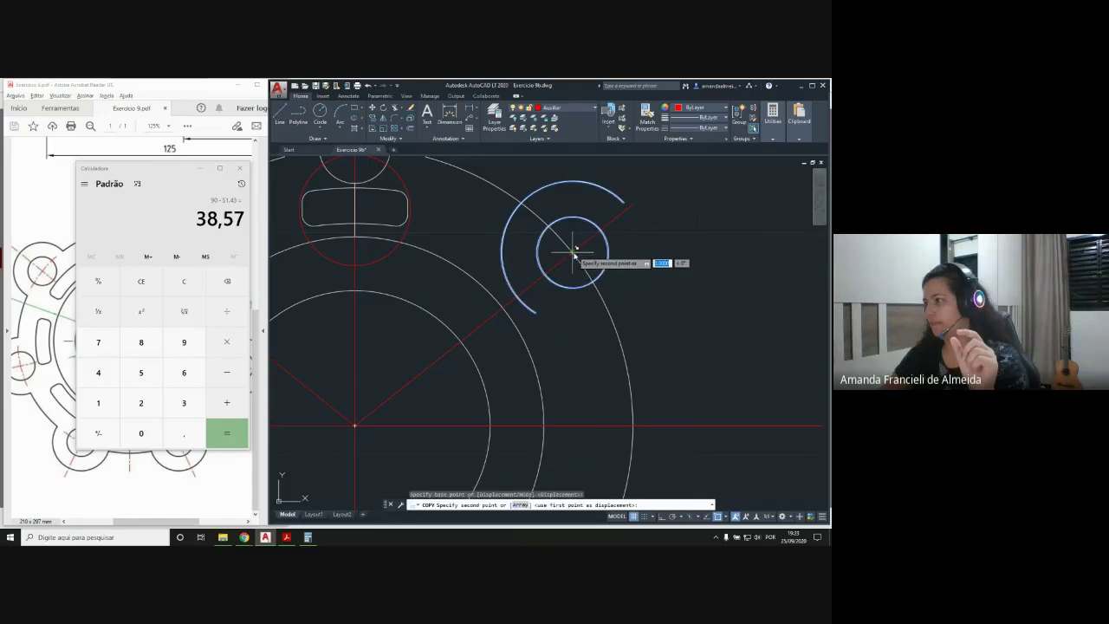
pyautogui.hotkey('ctrl', 'z')
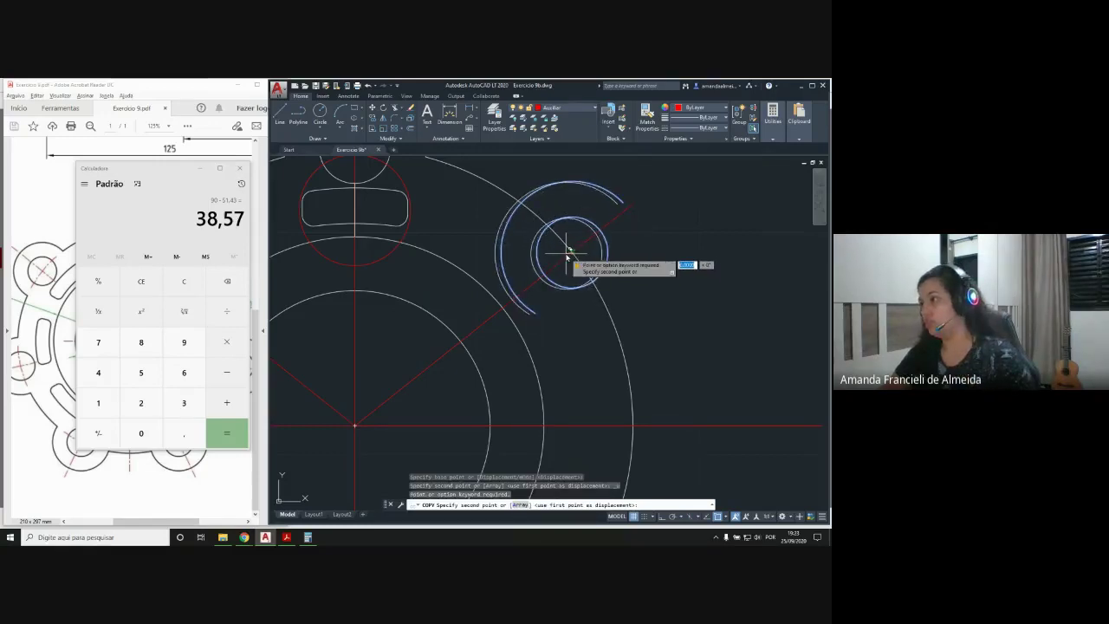
pyautogui.press('Escape')
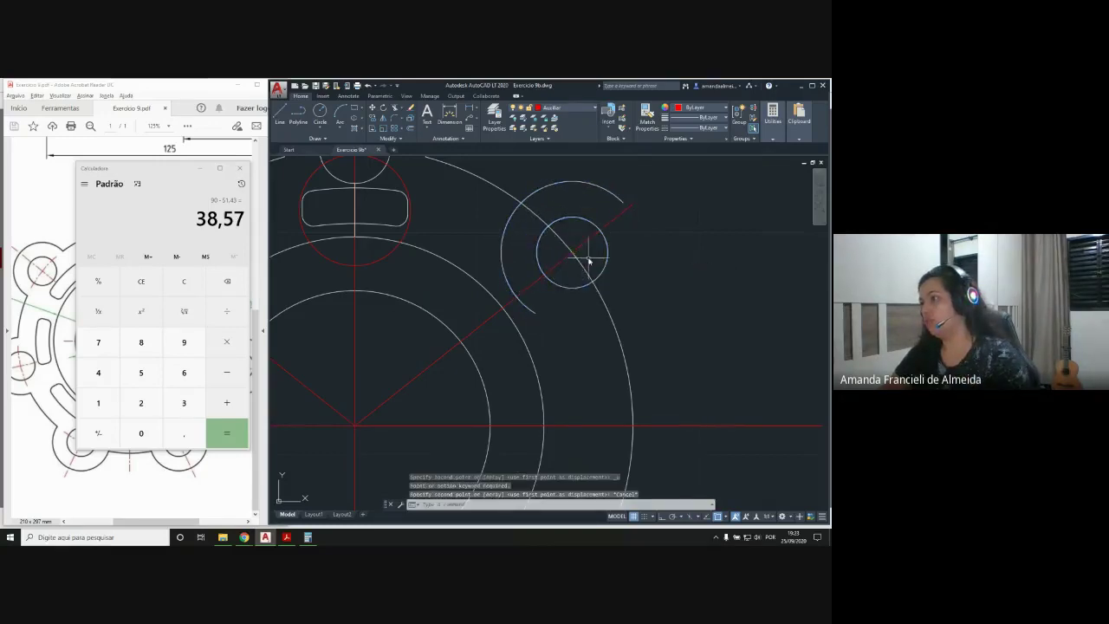
# Rotate the upper-right lug arc and hole about the hole centre, with object snap off, until the arc faces outward from the flange
pyautogui.click(571, 217)
pyautogui.click(542, 188)
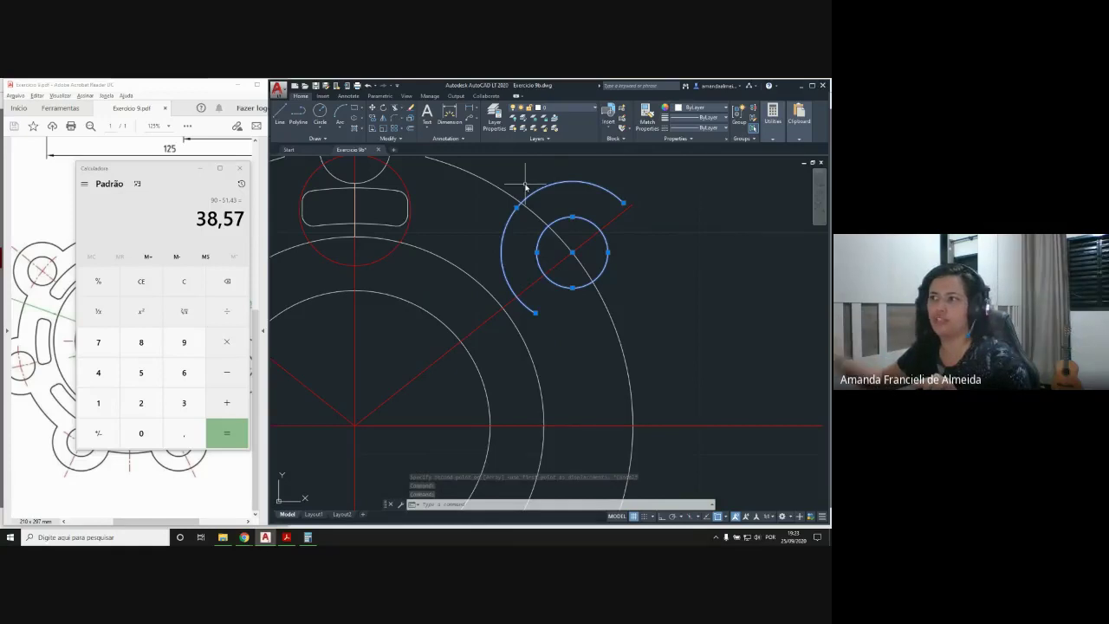
pyautogui.click(383, 107)
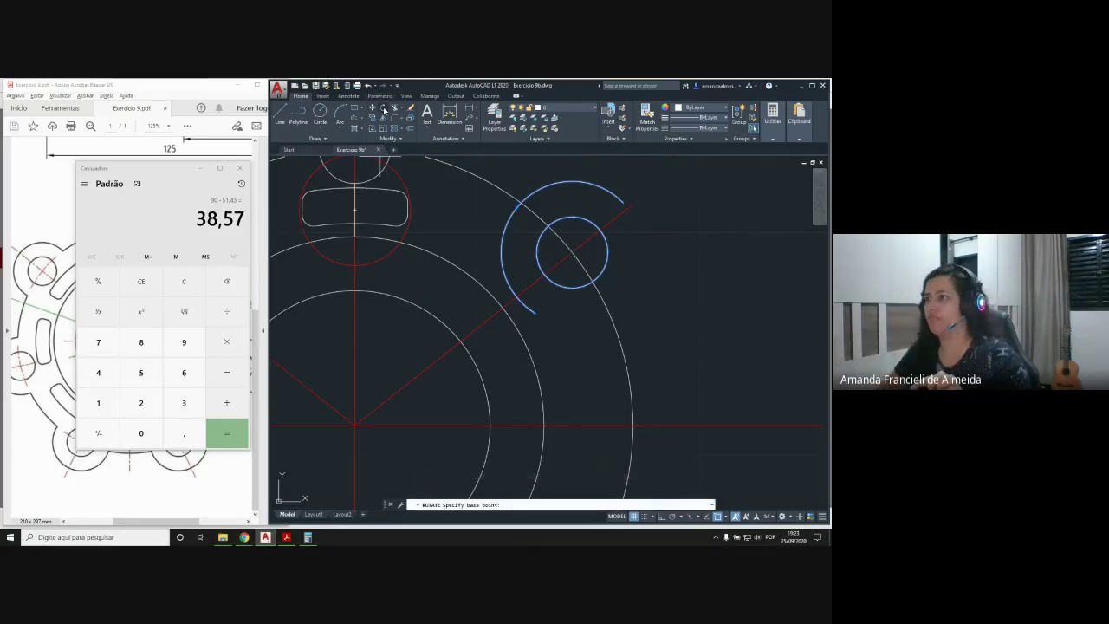
pyautogui.click(572, 253)
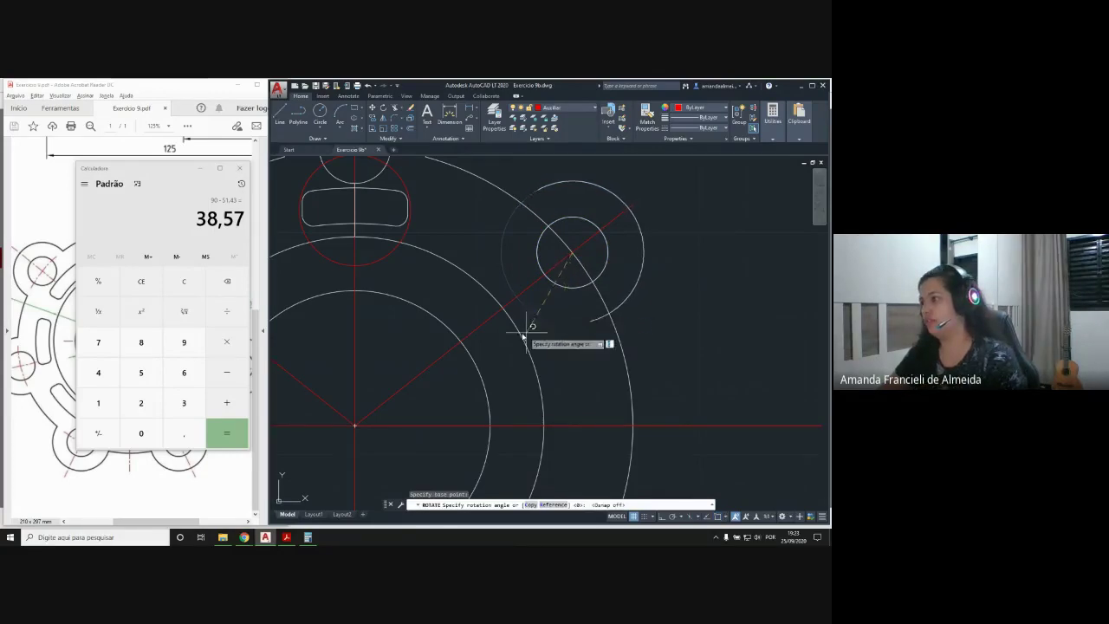
pyautogui.click(532, 433)
# Examine closely how both ends of the rotated upper-right lug arc meet the outer flange circle
pyautogui.scroll(-5, 584, 228)
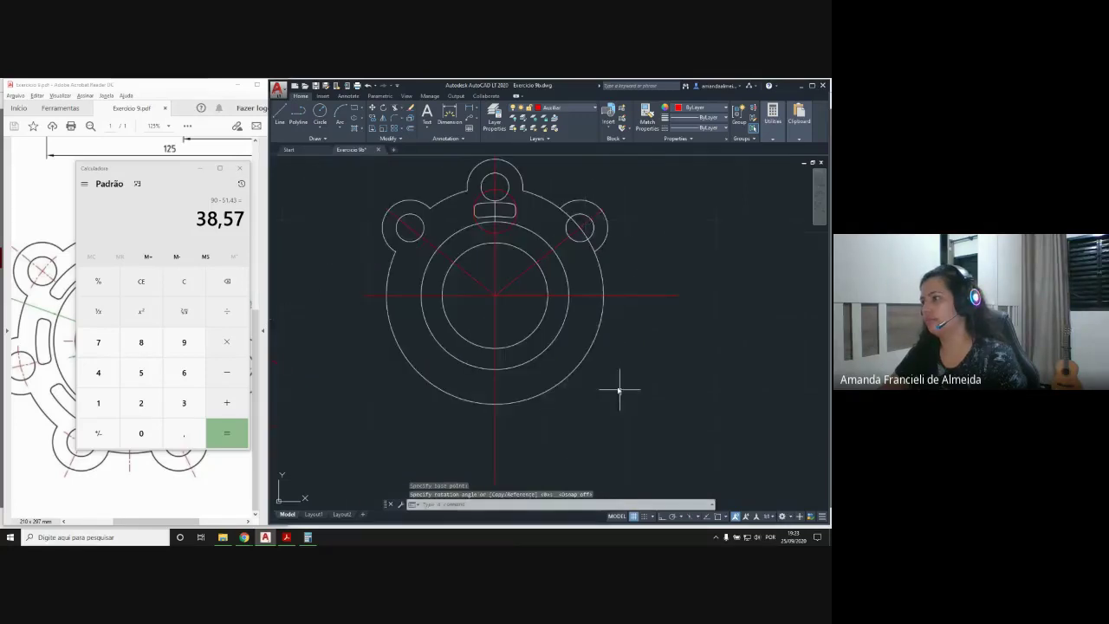
pyautogui.scroll(2, 524, 177)
pyautogui.moveTo(613, 246); pyautogui.dragTo(494, 255, button='middle')
pyautogui.scroll(6, 436, 233)
pyautogui.scroll(3, 632, 267)
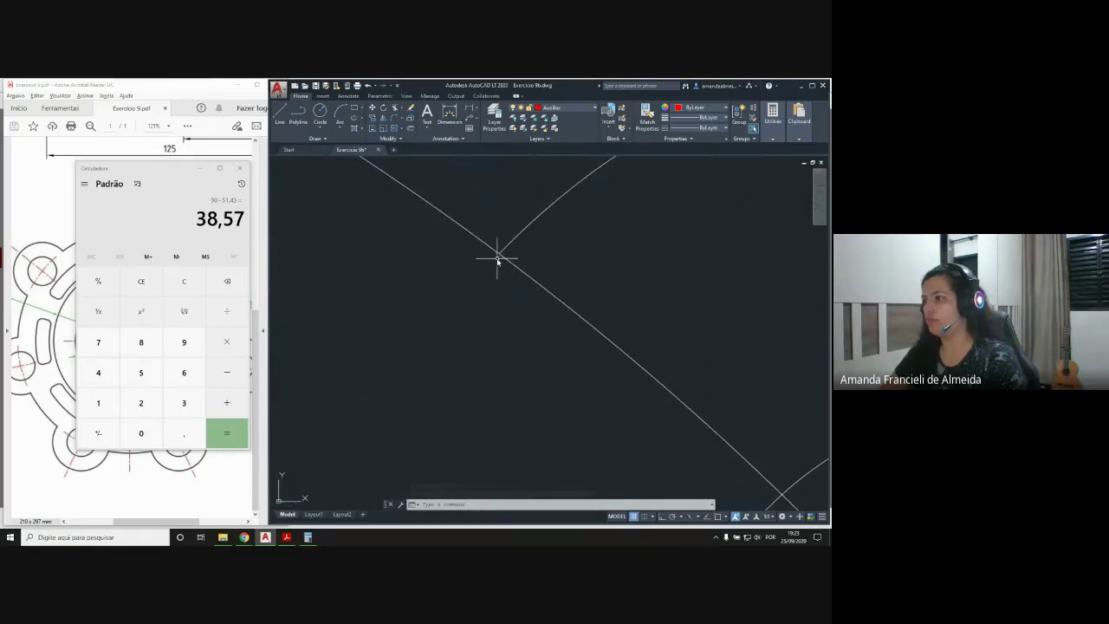
pyautogui.scroll(-1, 498, 260)
pyautogui.moveTo(685, 387); pyautogui.dragTo(470, 252, button='middle')
pyautogui.moveTo(610, 434); pyautogui.dragTo(650, 414, button='middle')
pyautogui.scroll(2, 588, 249)
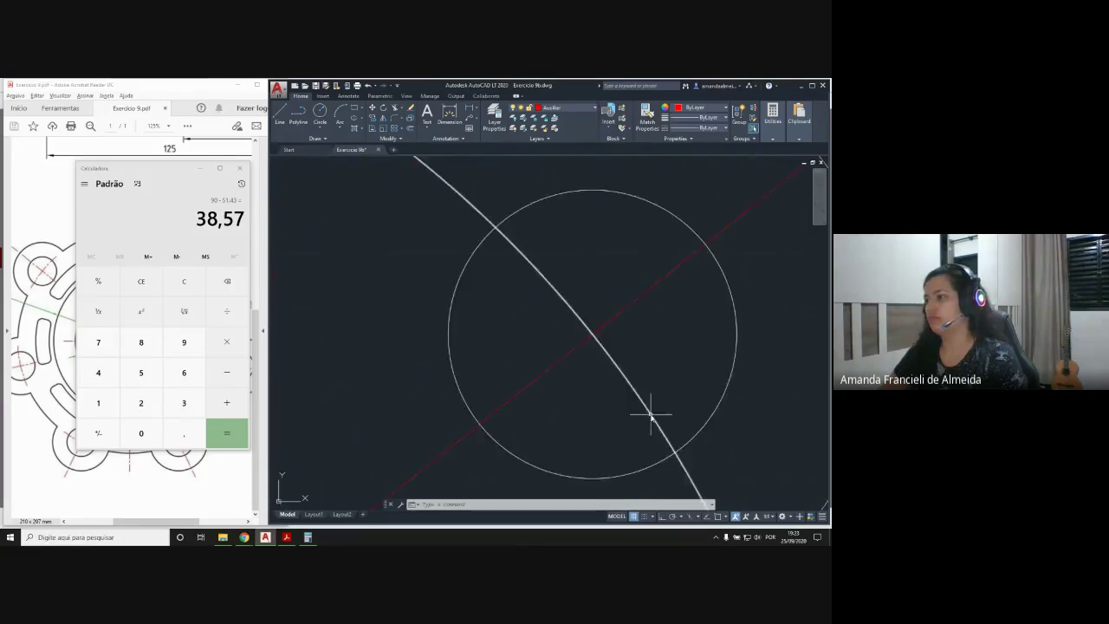
pyautogui.scroll(-2, 602, 336)
pyautogui.moveTo(497, 210); pyautogui.dragTo(508, 279, button='middle')
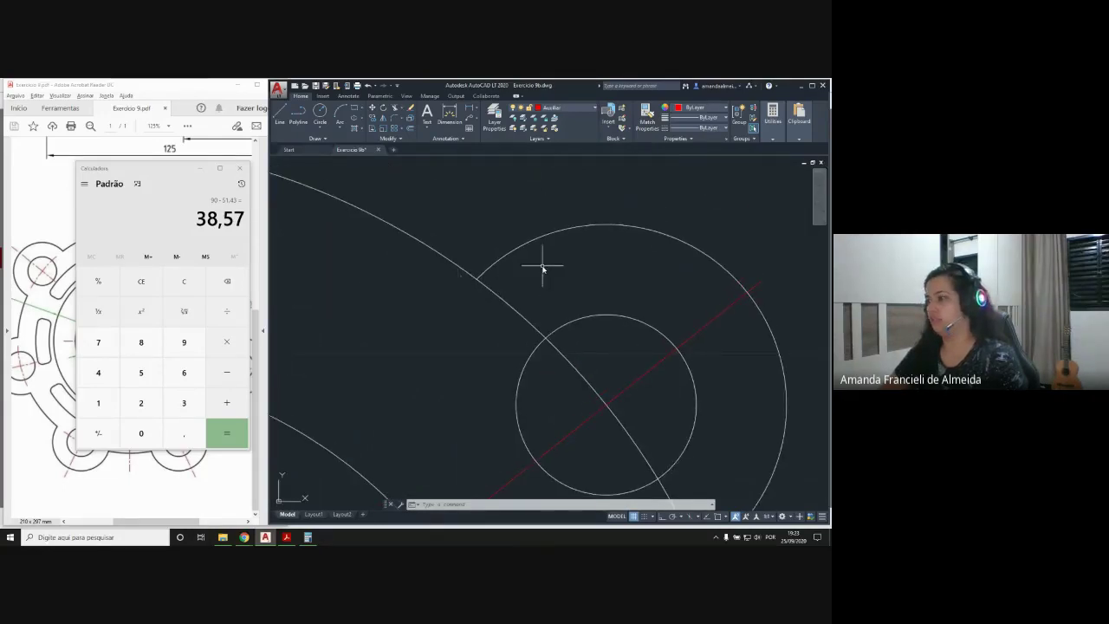
pyautogui.scroll(-2, 542, 269)
# Turn object snap on and rotate only the upper-right lug arc slightly counterclockwise about the hole centre
pyautogui.click(646, 258)
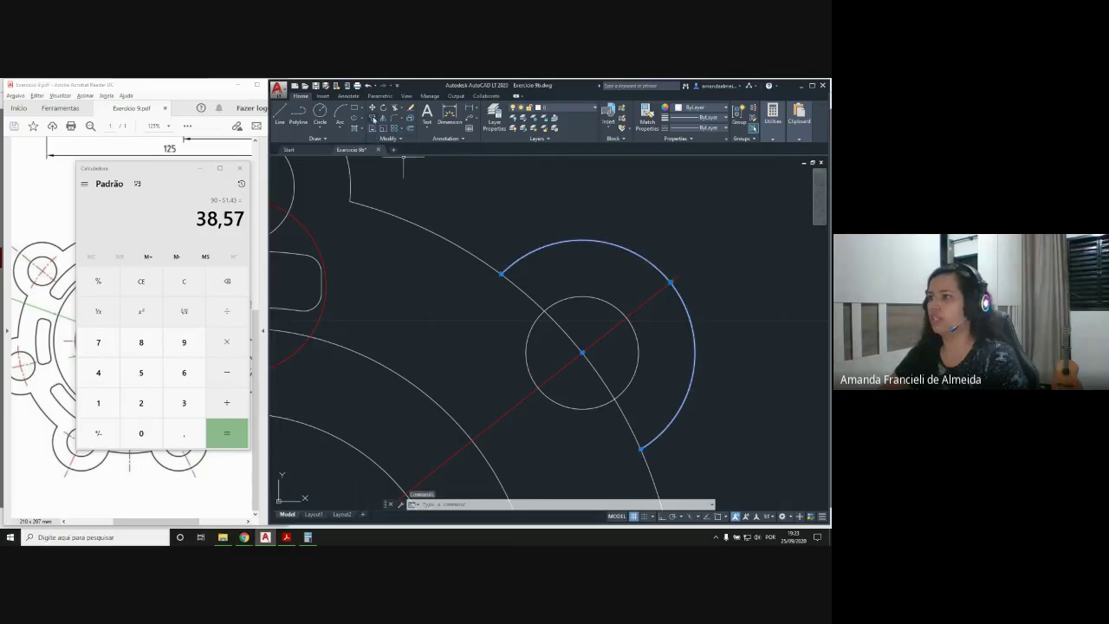
pyautogui.click(384, 109)
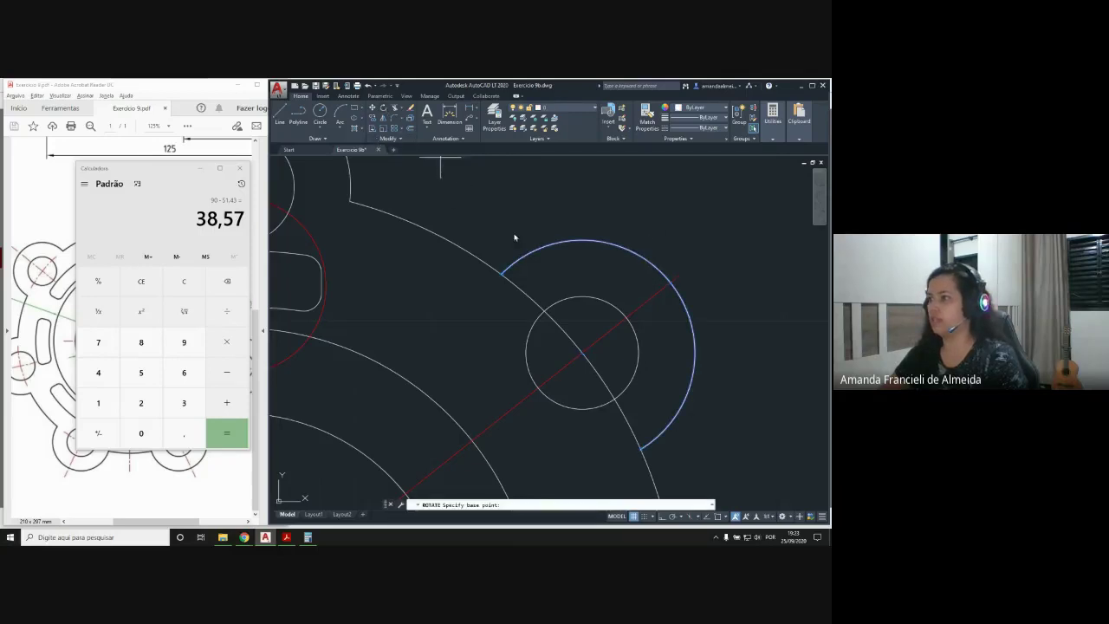
pyautogui.press('F3')
pyautogui.click(583, 352)
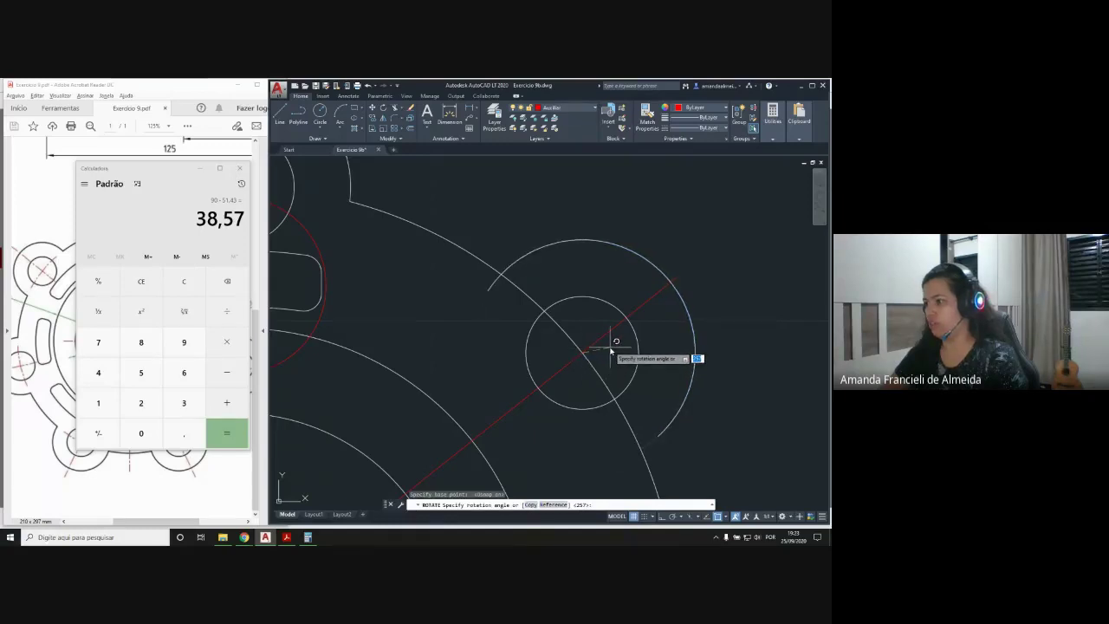
pyautogui.click(610, 350)
# Try to extend the outer flange circle, using the upper-right lug arc as the boundary edge
pyautogui.moveTo(620, 385); pyautogui.dragTo(520, 290, button='middle')
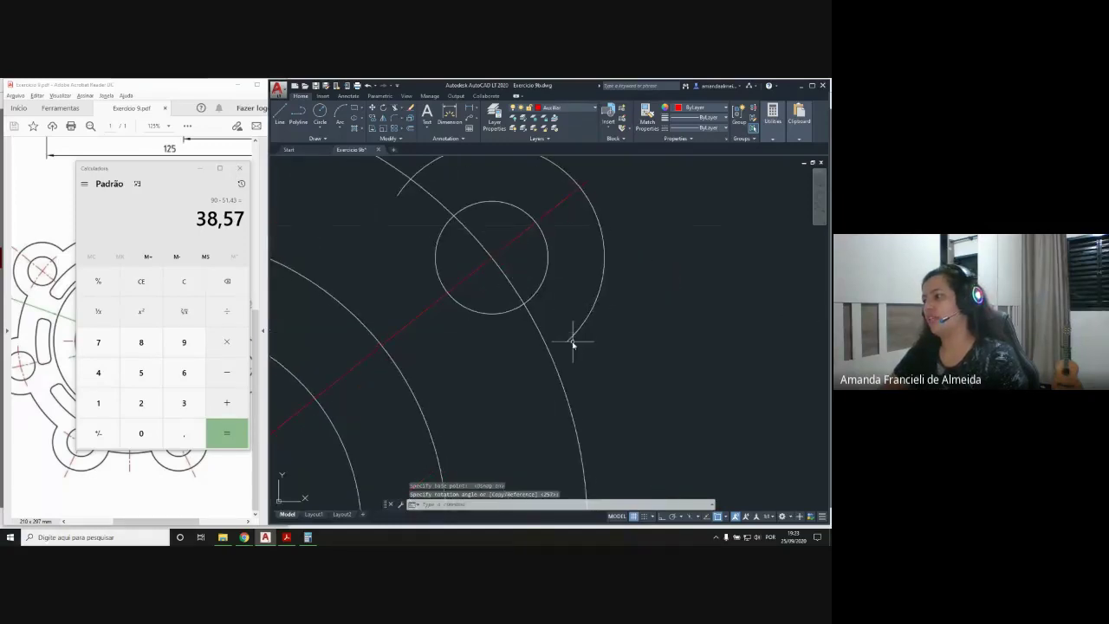
pyautogui.moveTo(404, 215); pyautogui.dragTo(448, 273, button='middle')
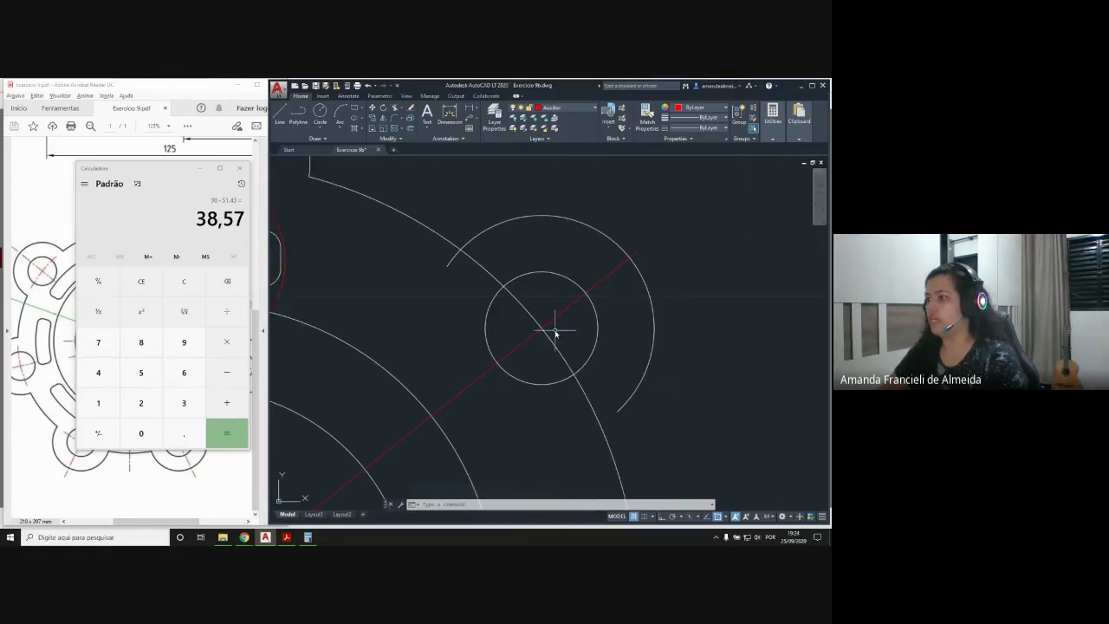
pyautogui.moveTo(555, 331)
pyautogui.mouseDown(button='middle')
pyautogui.moveTo(477, 257)
pyautogui.moveTo(488, 228)
pyautogui.moveTo(466, 244)
pyautogui.mouseUp(button='middle')
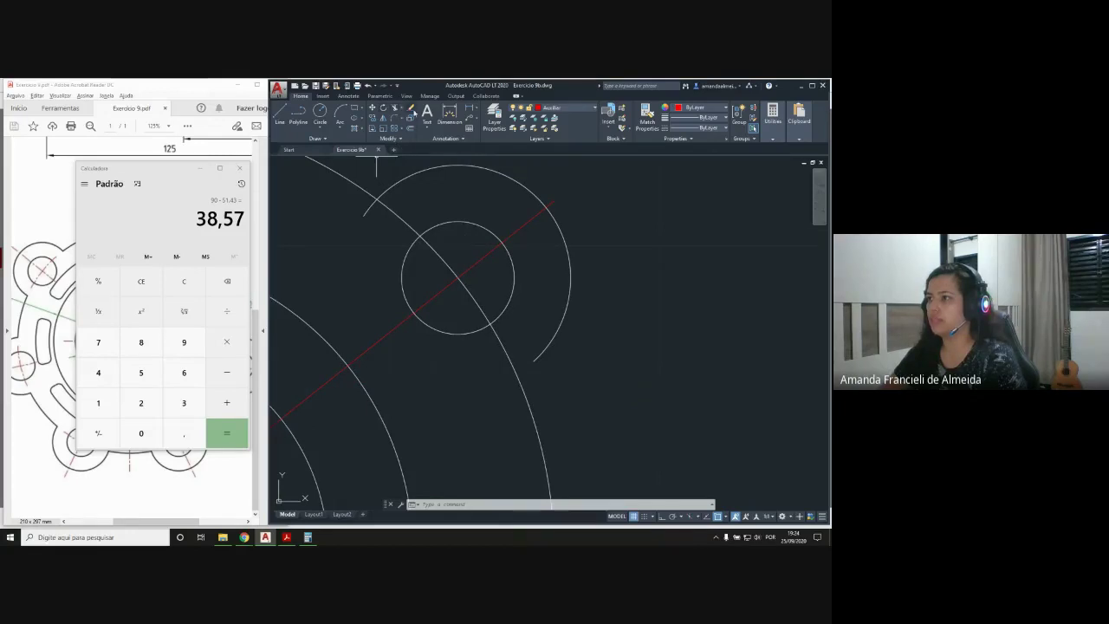
pyautogui.click(401, 108)
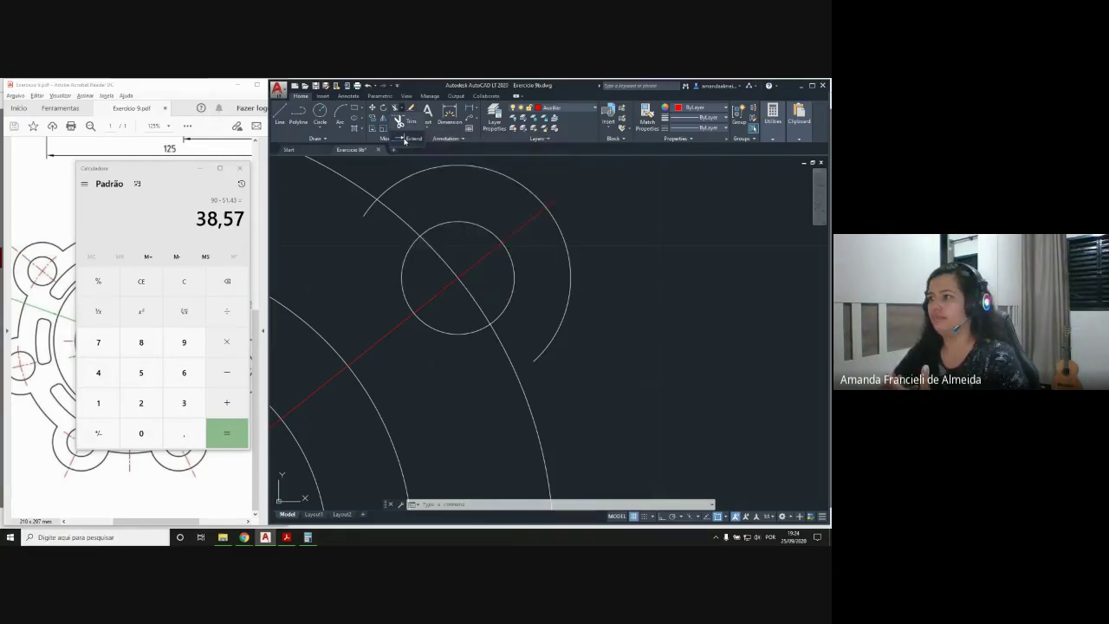
pyautogui.click(405, 141)
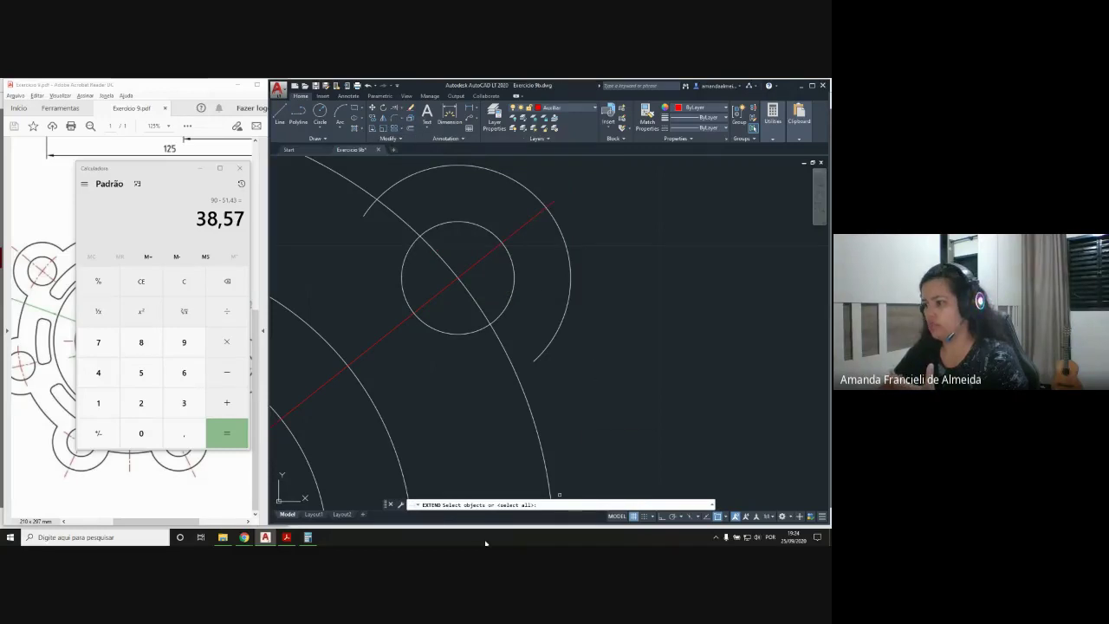
pyautogui.click(568, 315)
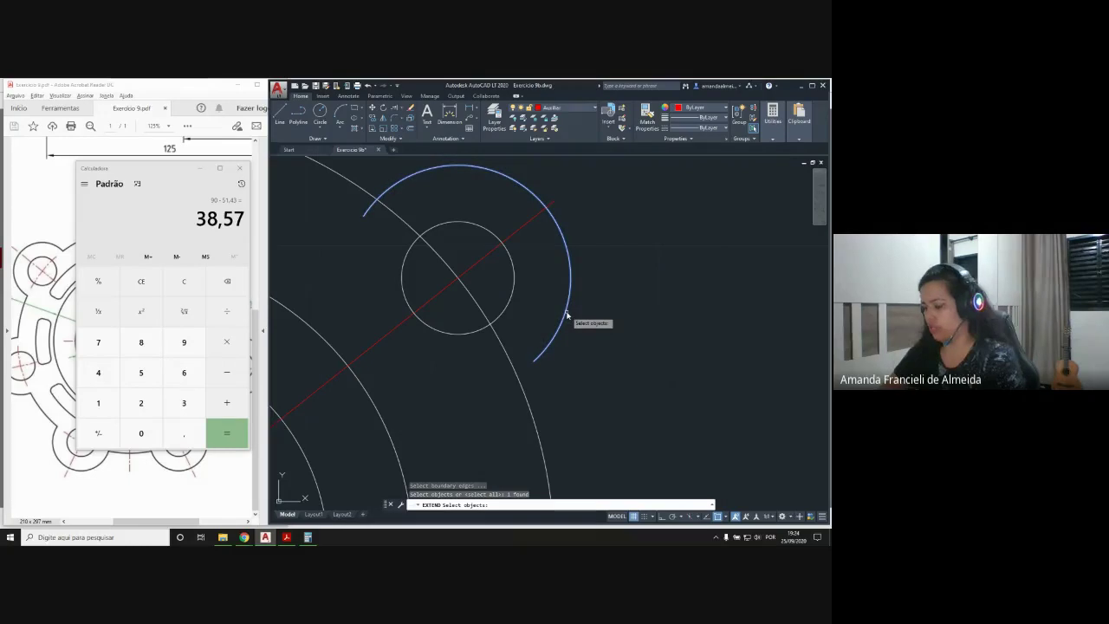
pyautogui.press('Return')
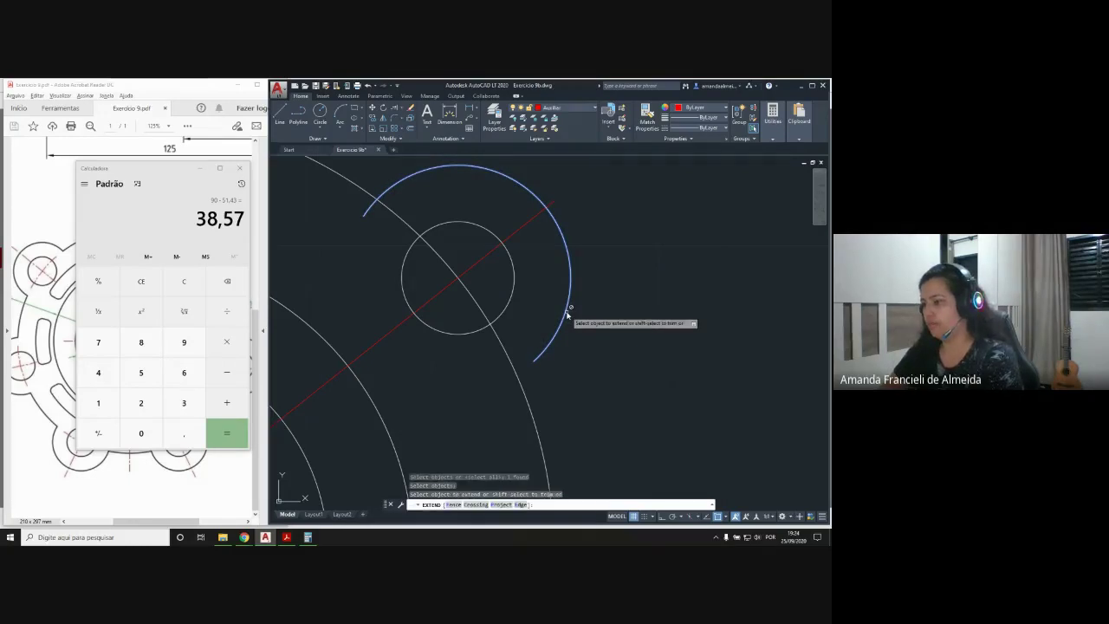
pyautogui.click(489, 384)
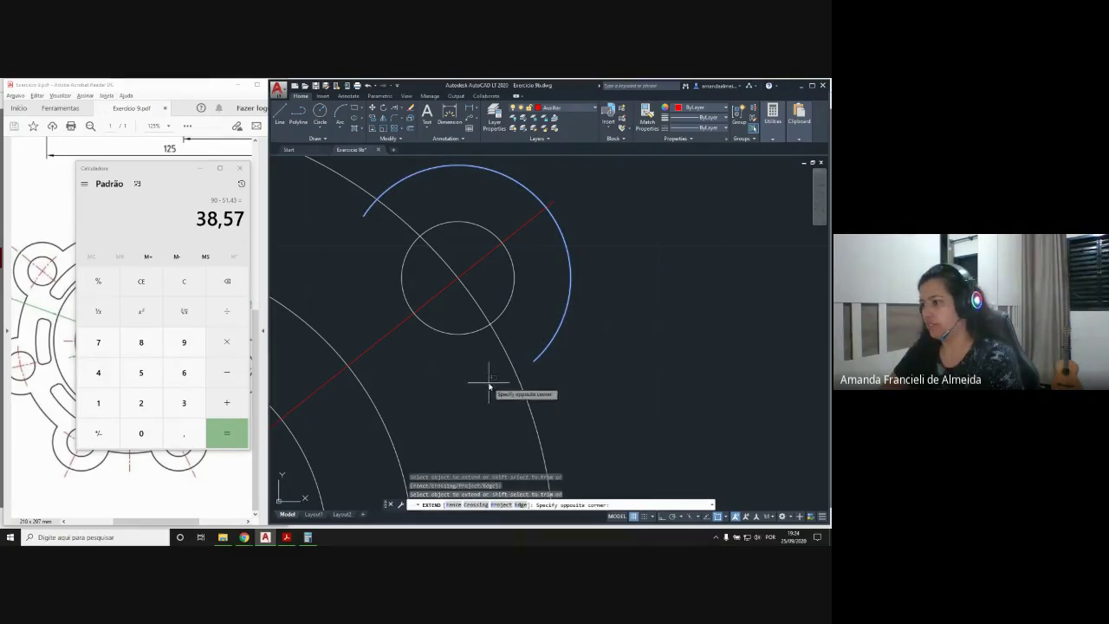
pyautogui.click(528, 367)
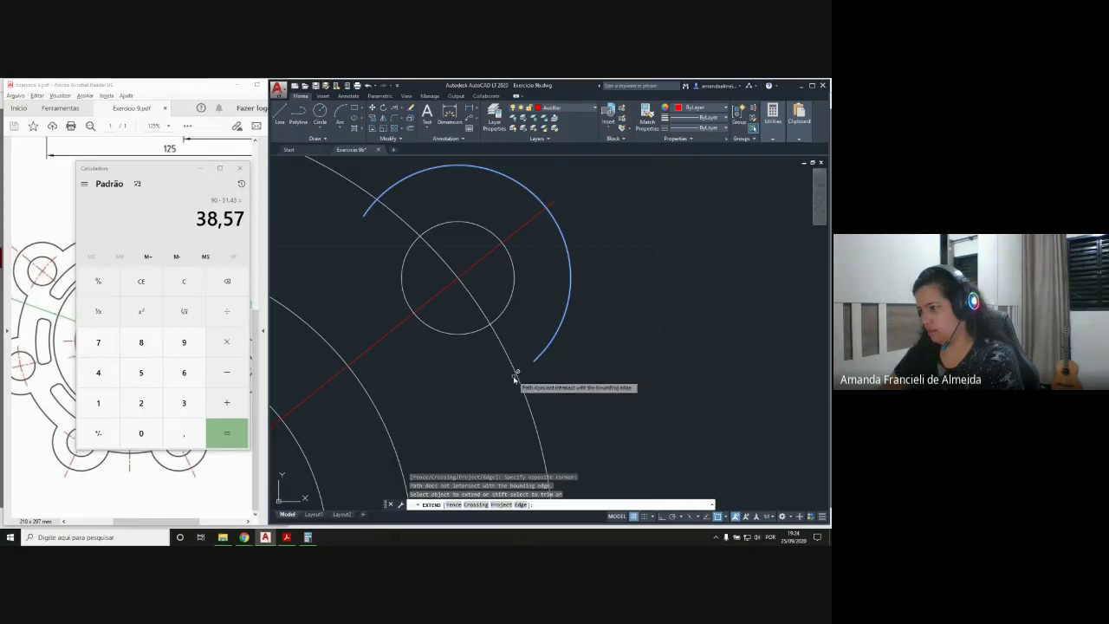
pyautogui.click(516, 376)
pyautogui.click(518, 376)
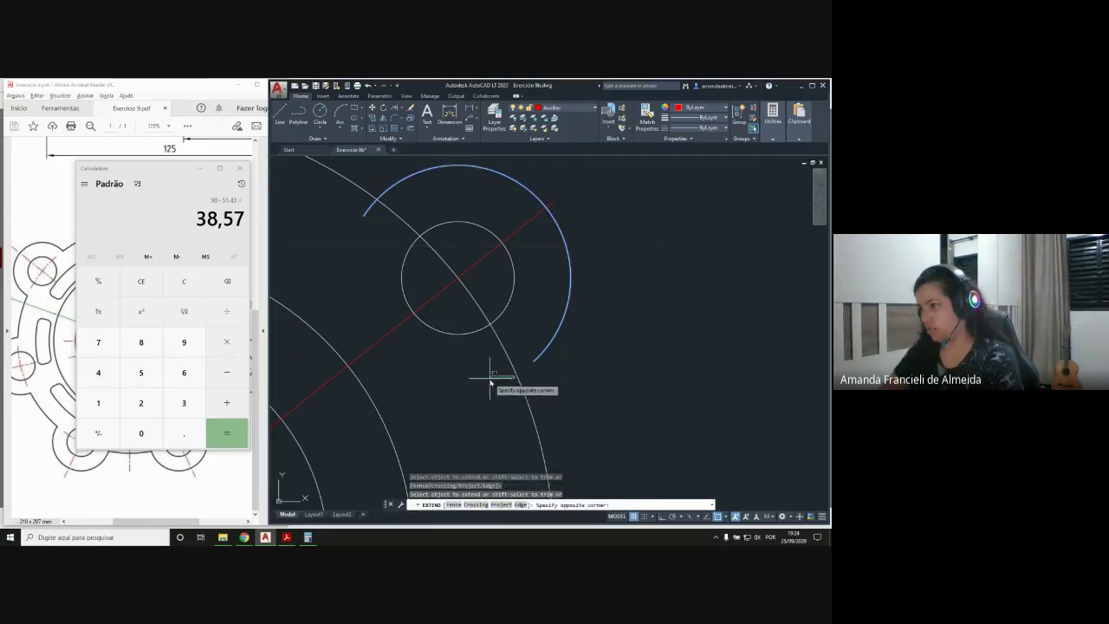
pyautogui.click(460, 402)
pyautogui.click(396, 418)
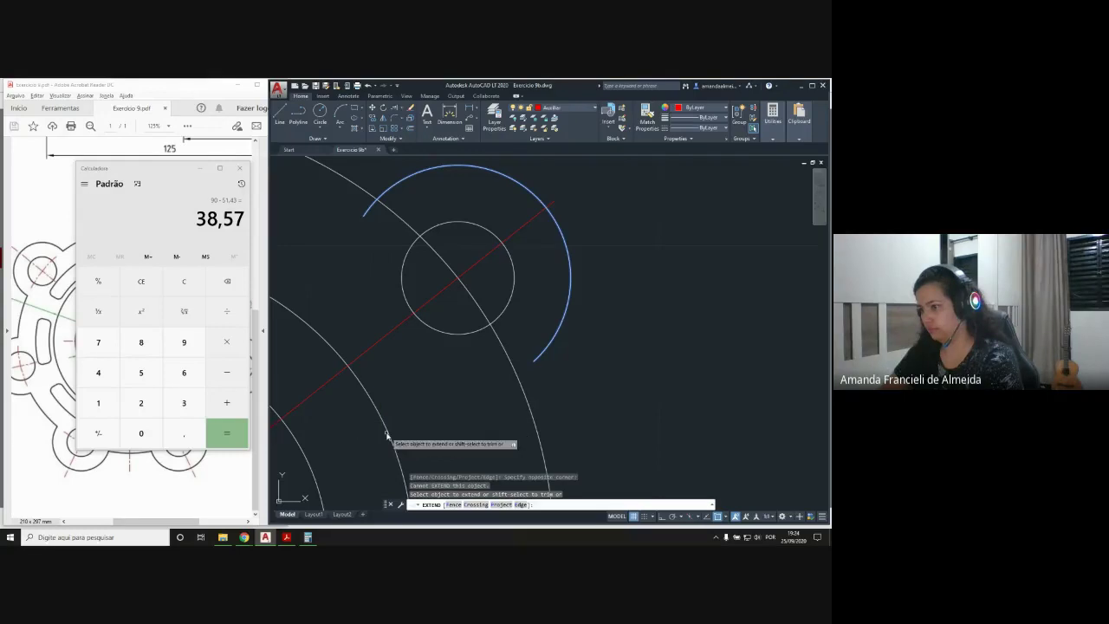
pyautogui.click(521, 376)
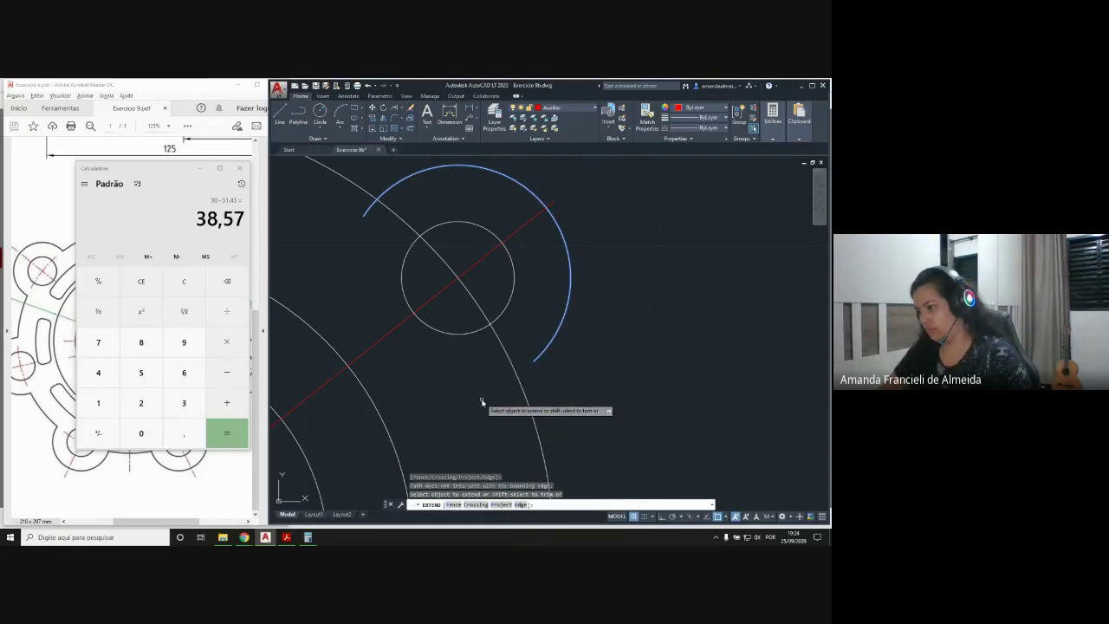
# Try the extension near the lower end of the upper-right lug arc again using the Edge option, and cancel it
pyautogui.write('e')
pyautogui.press('Return')
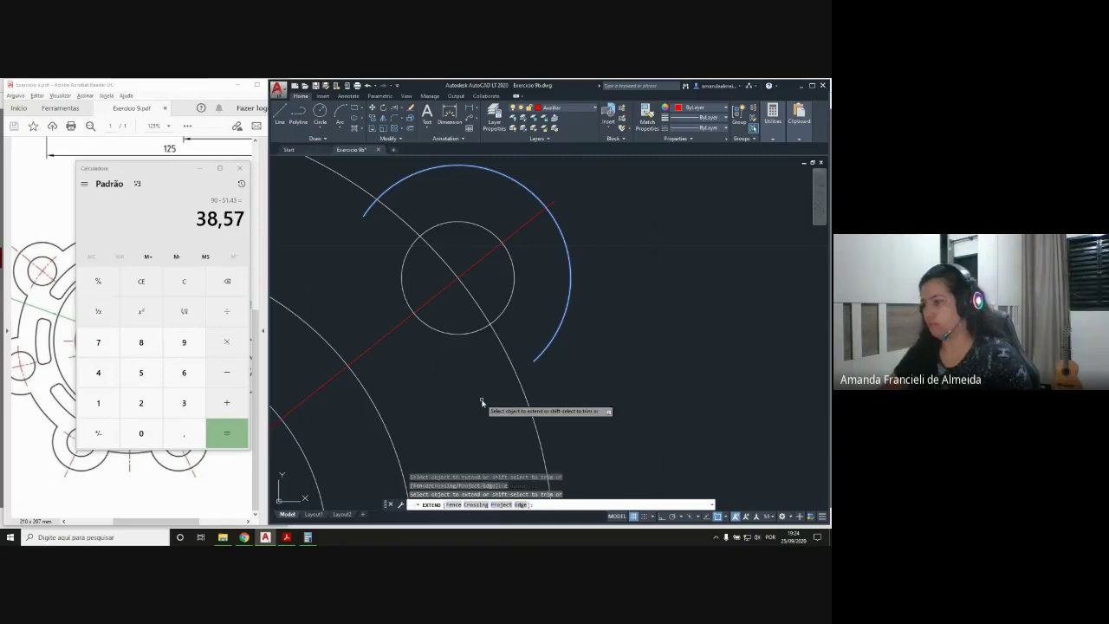
pyautogui.click(517, 376)
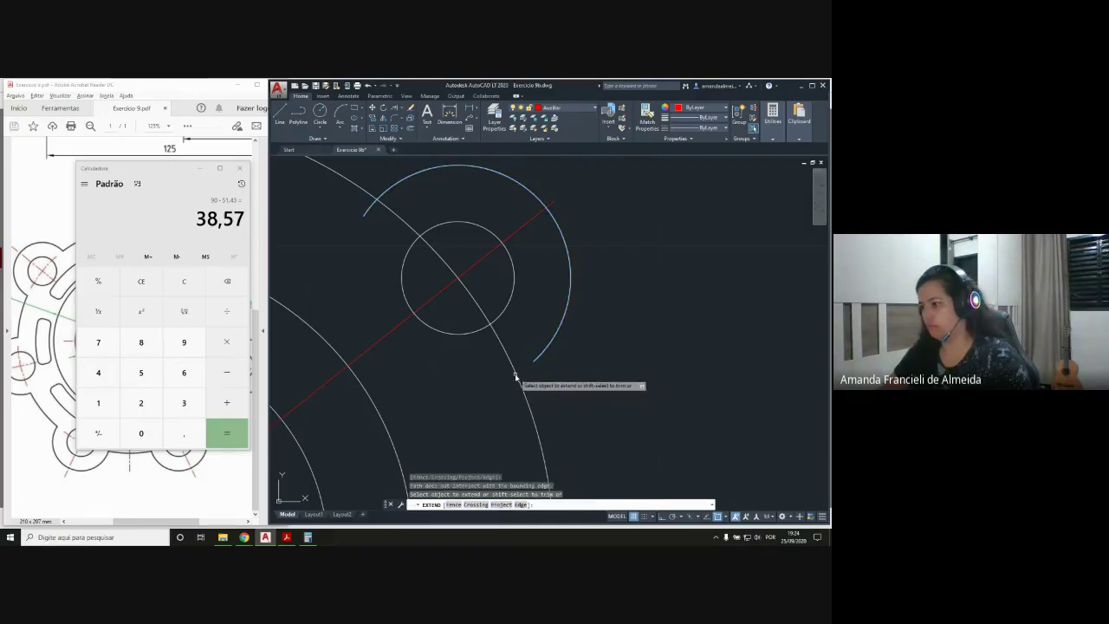
pyautogui.press('Escape')
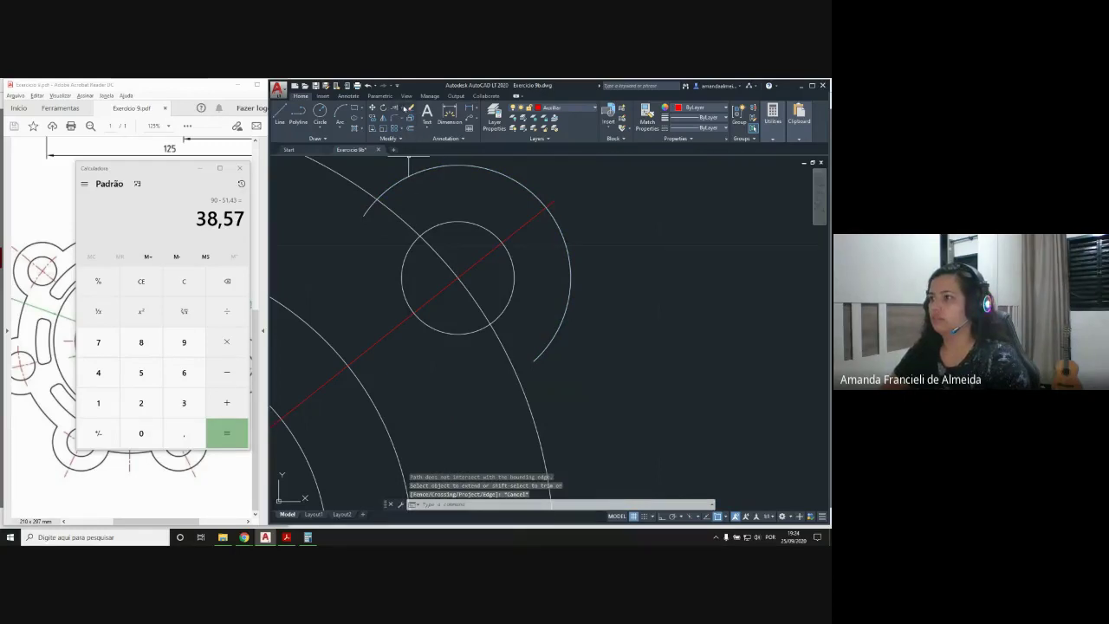
# Rotate the upper-right lug arc and hole about the hole centre, with object snap off, until both arc ends meet the outer flange circle
pyautogui.click(403, 107)
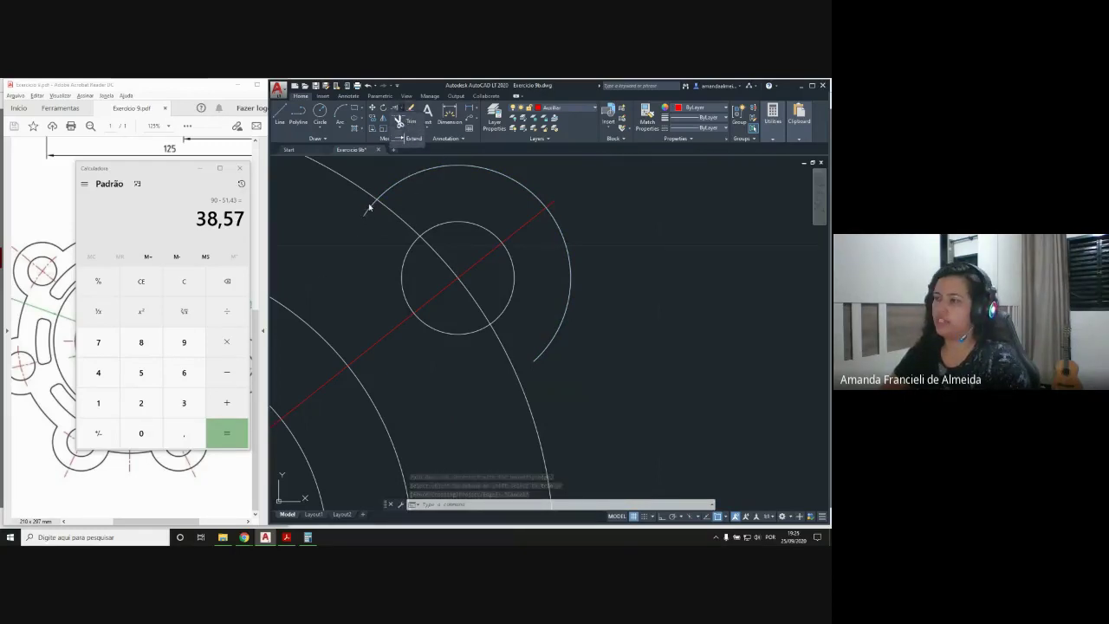
pyautogui.click(402, 109)
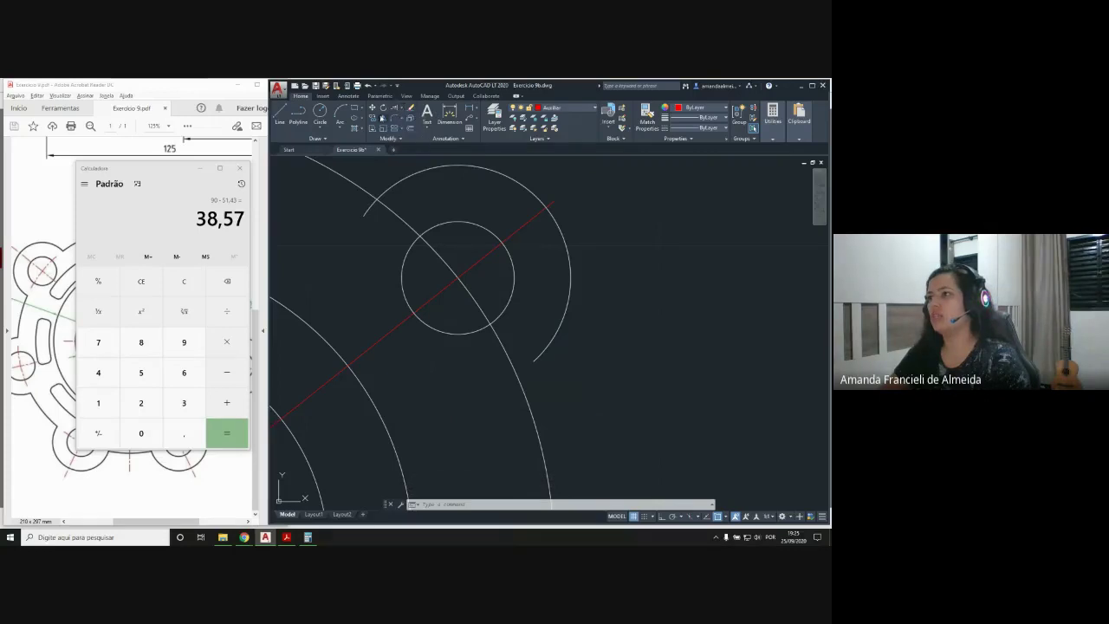
pyautogui.click(382, 111)
pyautogui.click(510, 179)
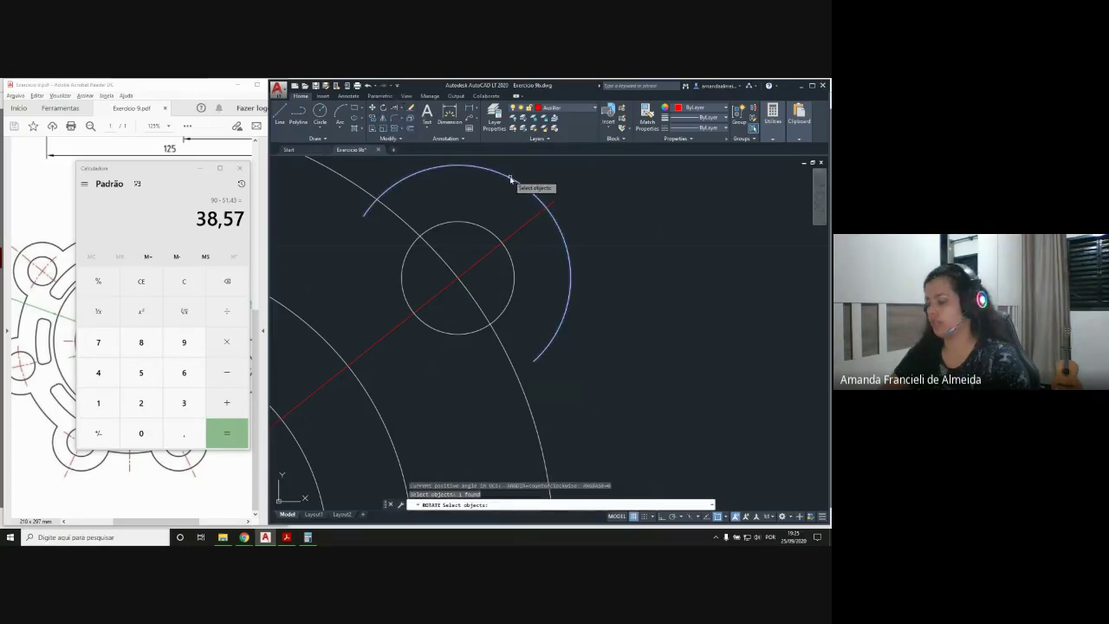
pyautogui.click(447, 224)
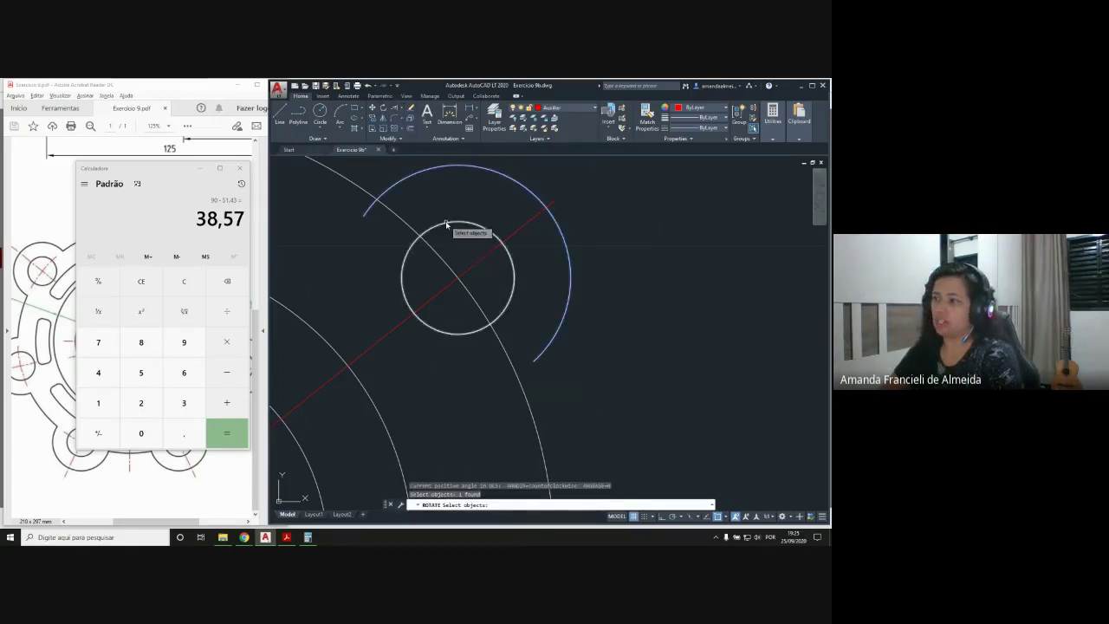
pyautogui.press('Return')
pyautogui.click(457, 278)
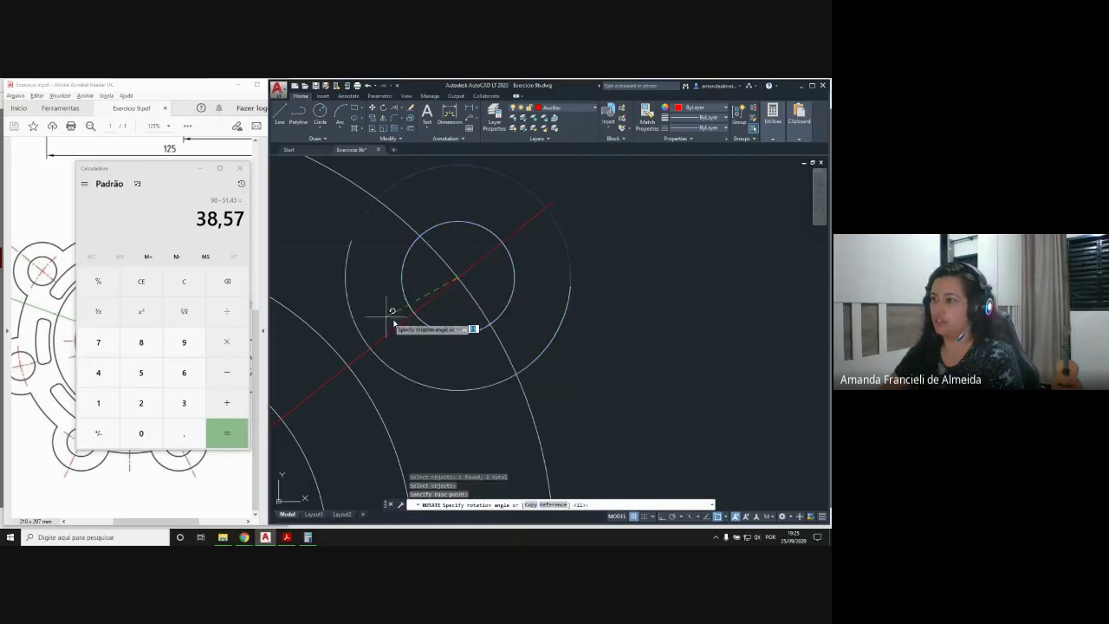
pyautogui.press('F3')
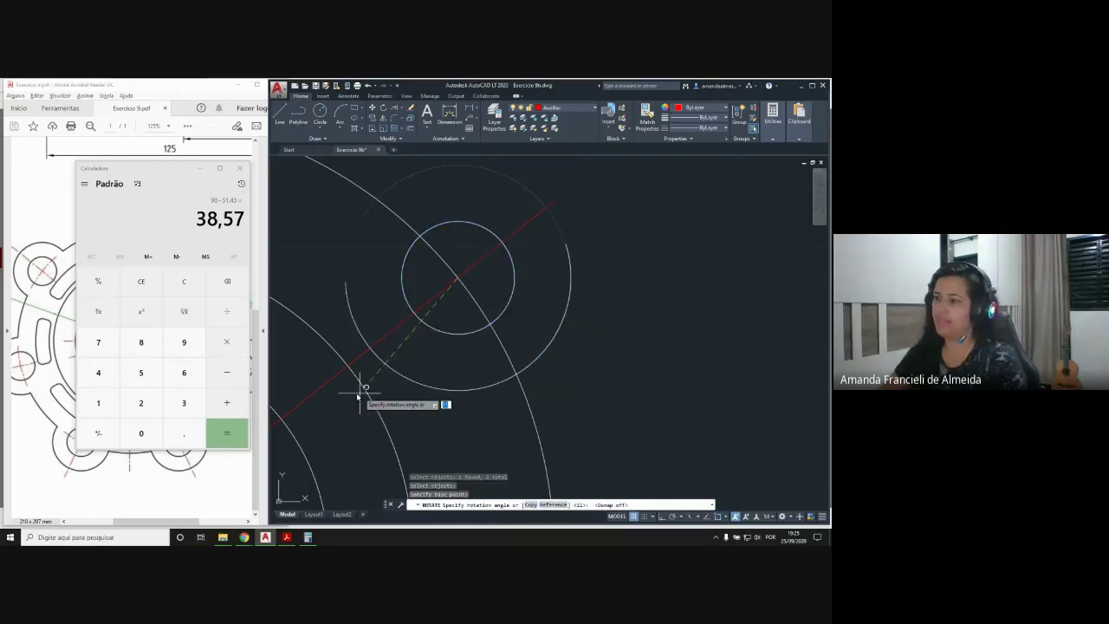
pyautogui.click(537, 296)
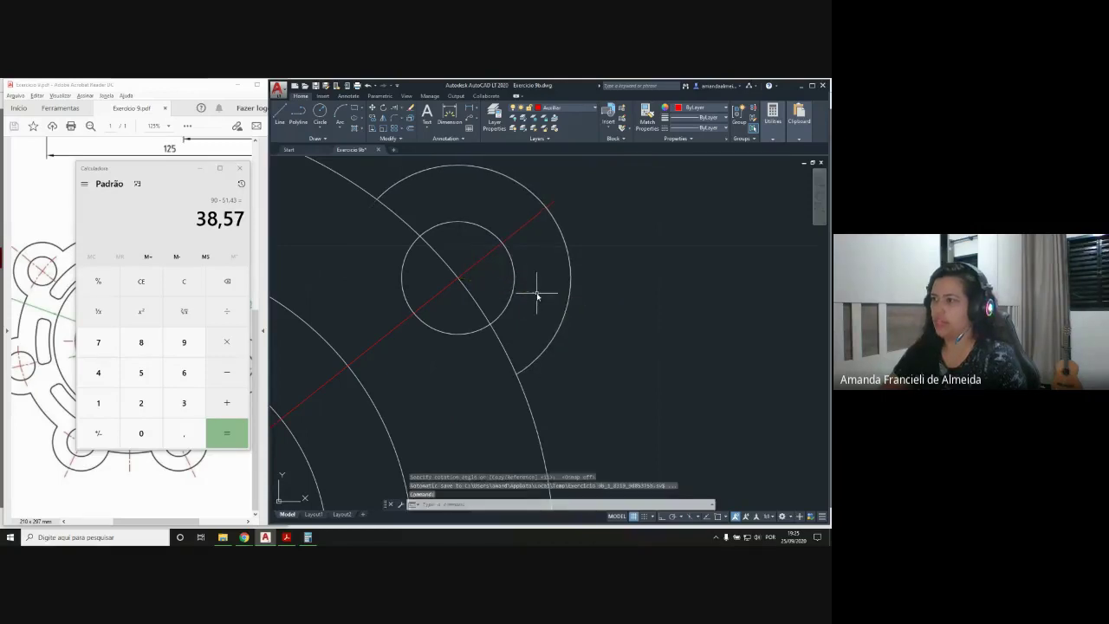
# Trim the outer flange circle inside the upper-right lug's hole and between the hole and the lug arc's lower end
pyautogui.scroll(-5, 451, 325)
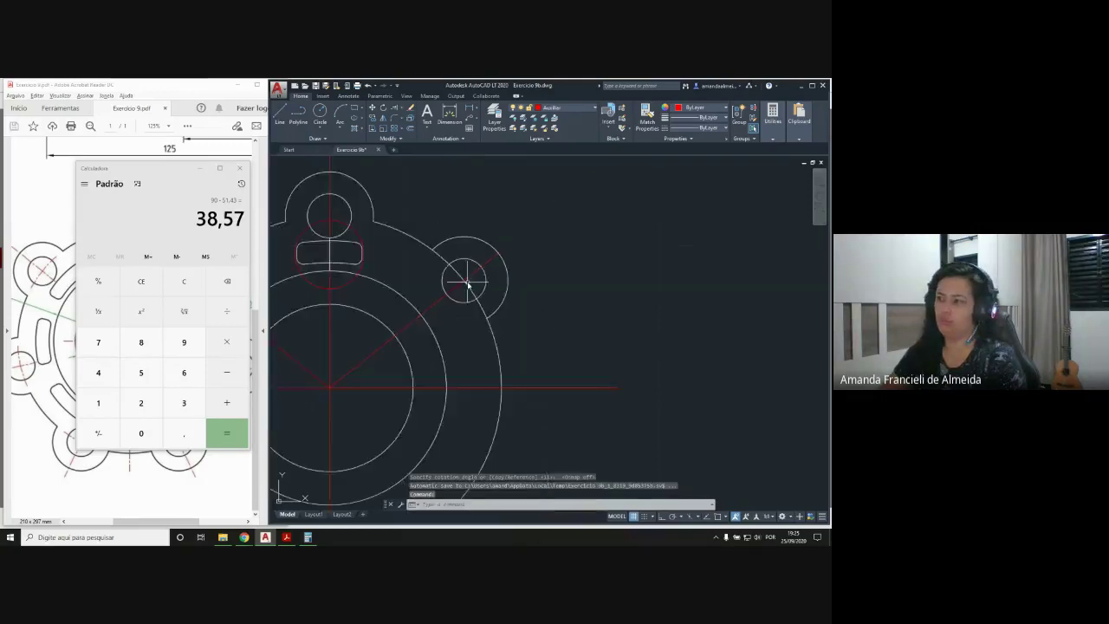
pyautogui.scroll(8, 448, 317)
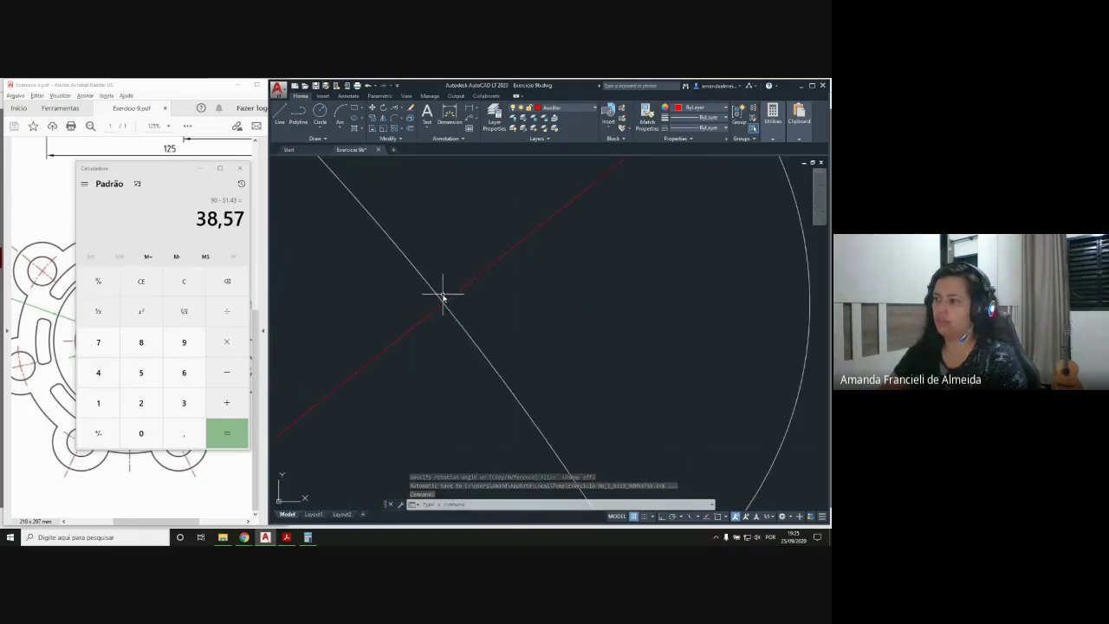
pyautogui.scroll(-10, 444, 299)
pyautogui.moveTo(476, 304); pyautogui.dragTo(598, 305, button='middle')
pyautogui.scroll(4, 490, 294)
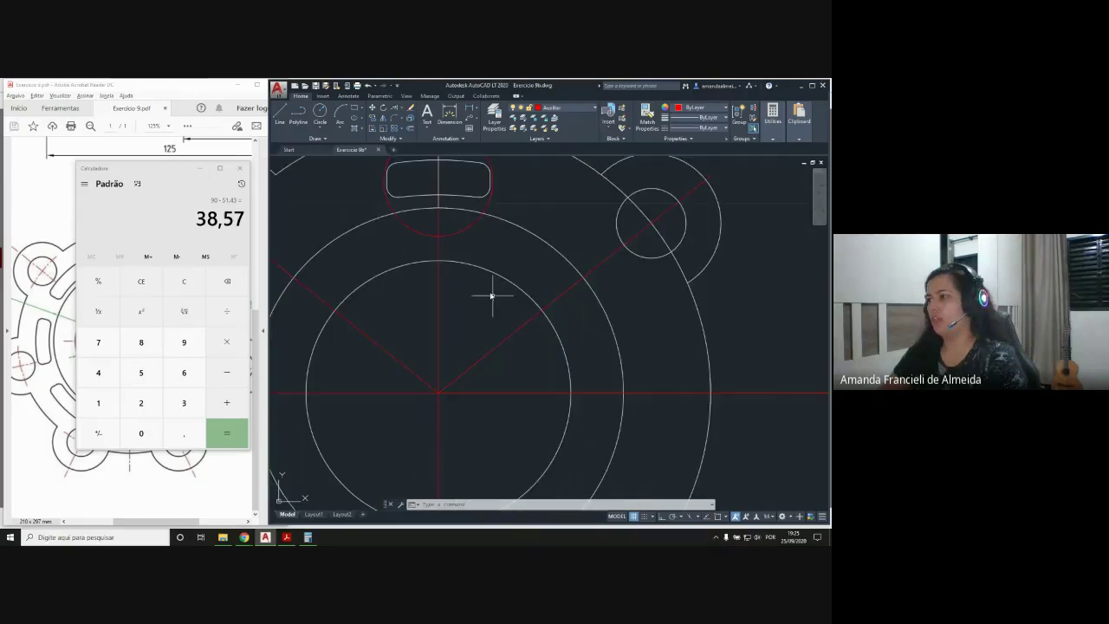
pyautogui.scroll(-2, 482, 290)
pyautogui.moveTo(482, 289); pyautogui.dragTo(504, 316, button='middle')
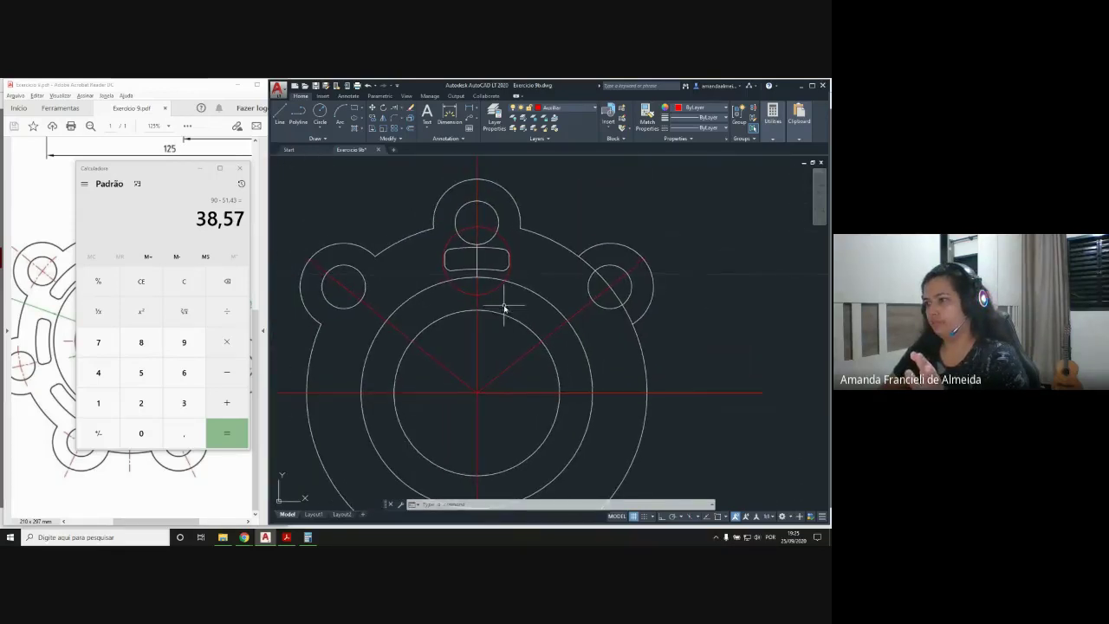
pyautogui.click(395, 109)
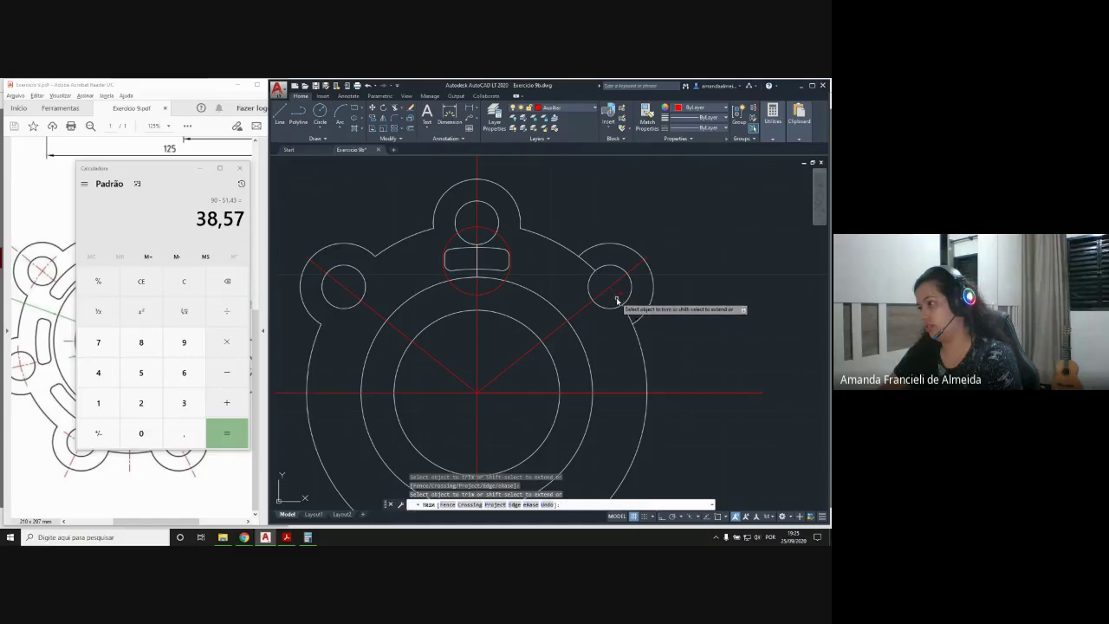
pyautogui.click(619, 299)
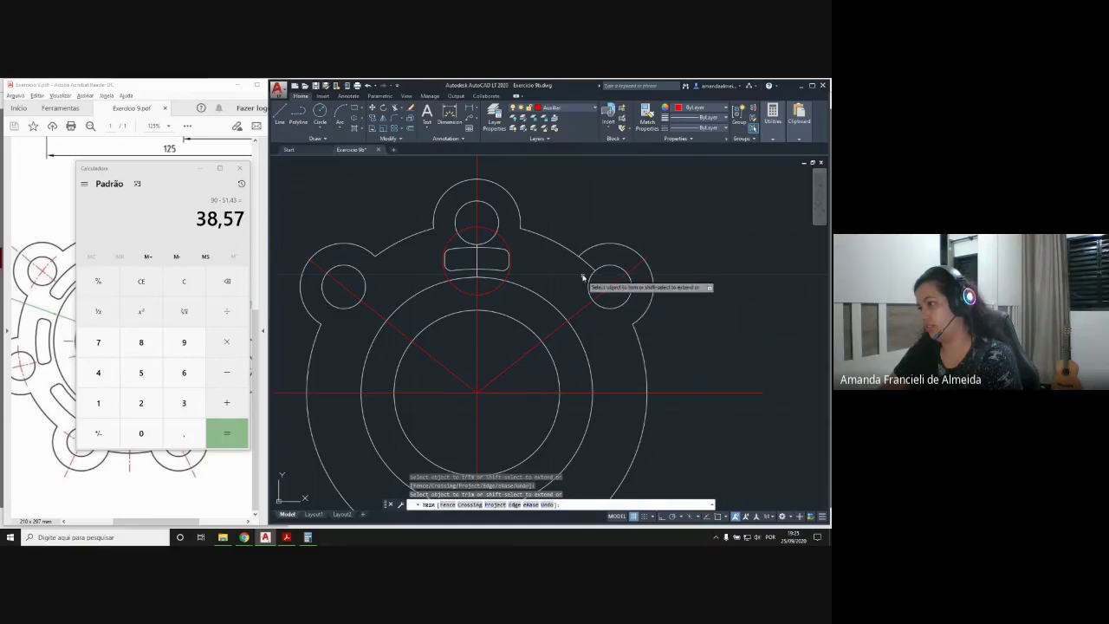
pyautogui.press('Escape')
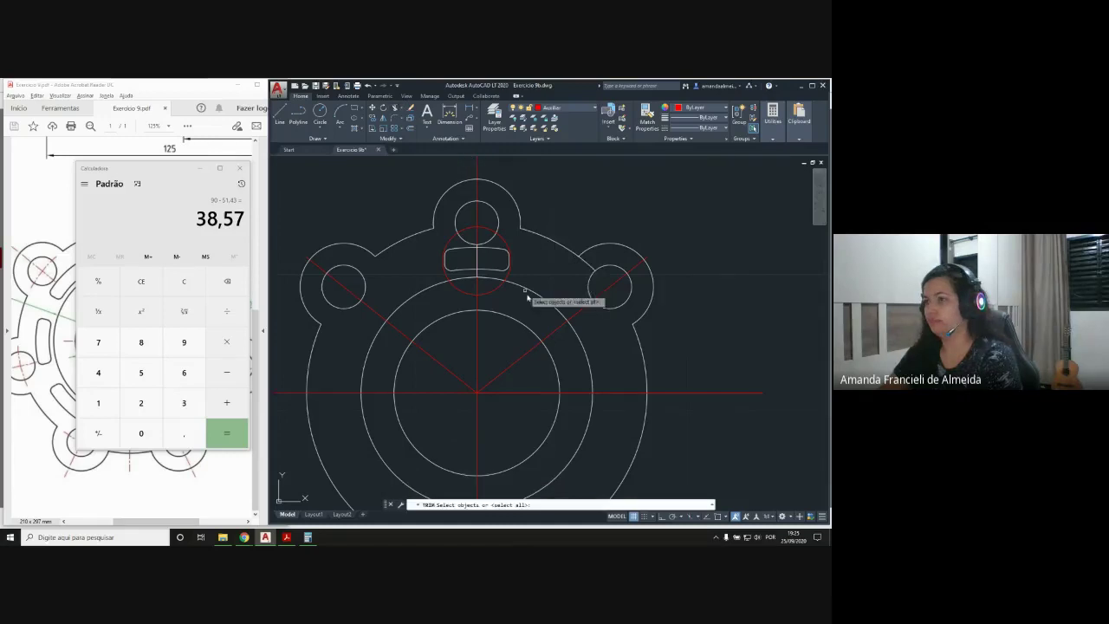
# Try to trim the remaining piece of the outer circle between the upper-right lug arc's upper end and the hole
pyautogui.press('space')
pyautogui.press('space')
pyautogui.scroll(4, 584, 268)
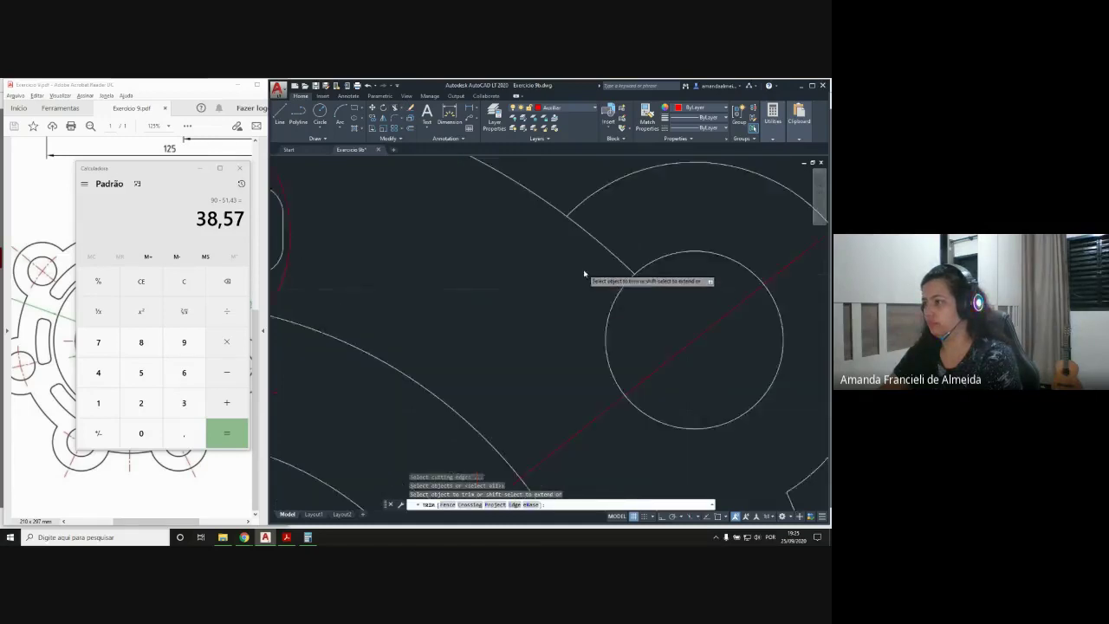
pyautogui.click(615, 232)
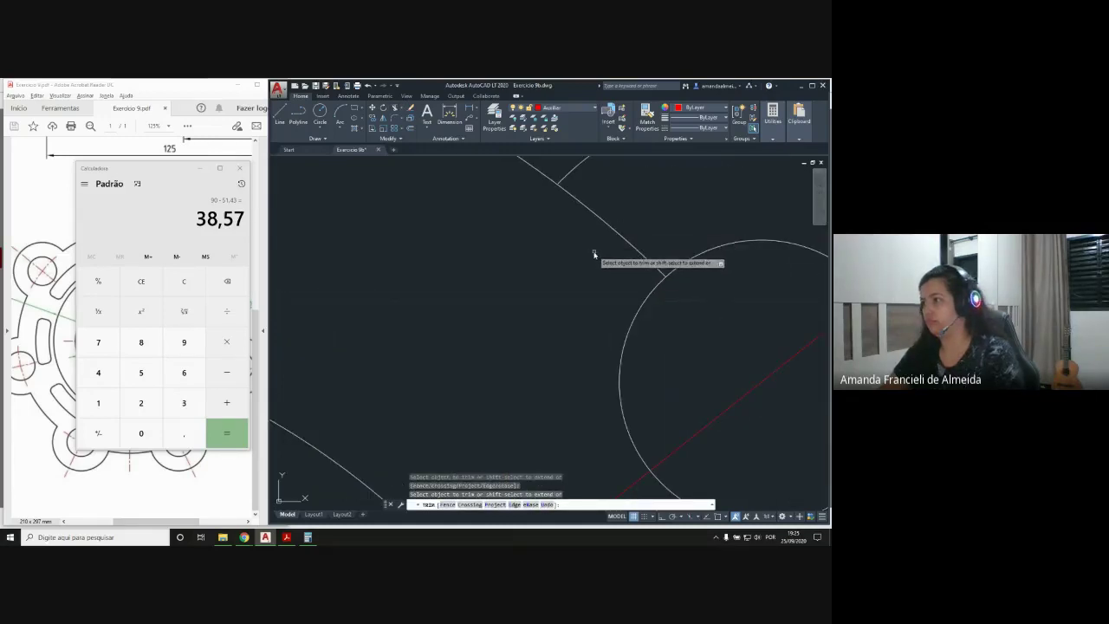
pyautogui.press('Escape')
# Stretch the upper end of the upper-right lug arc slightly so that it reaches the outer flange circle
pyautogui.scroll(-2, 589, 243)
pyautogui.scroll(2, 581, 225)
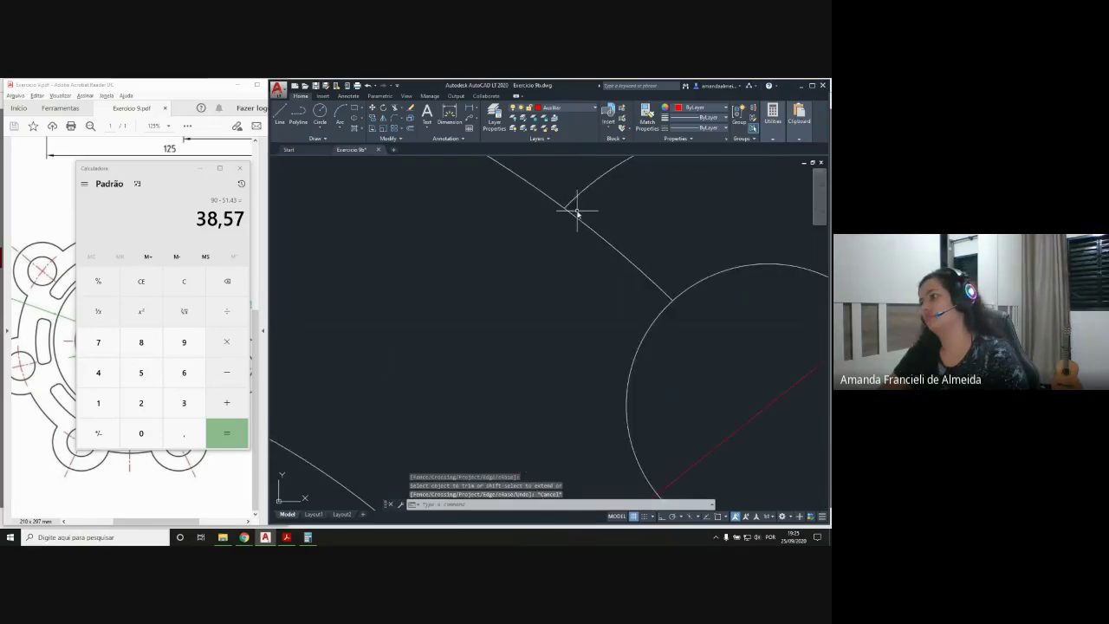
pyautogui.click(568, 207)
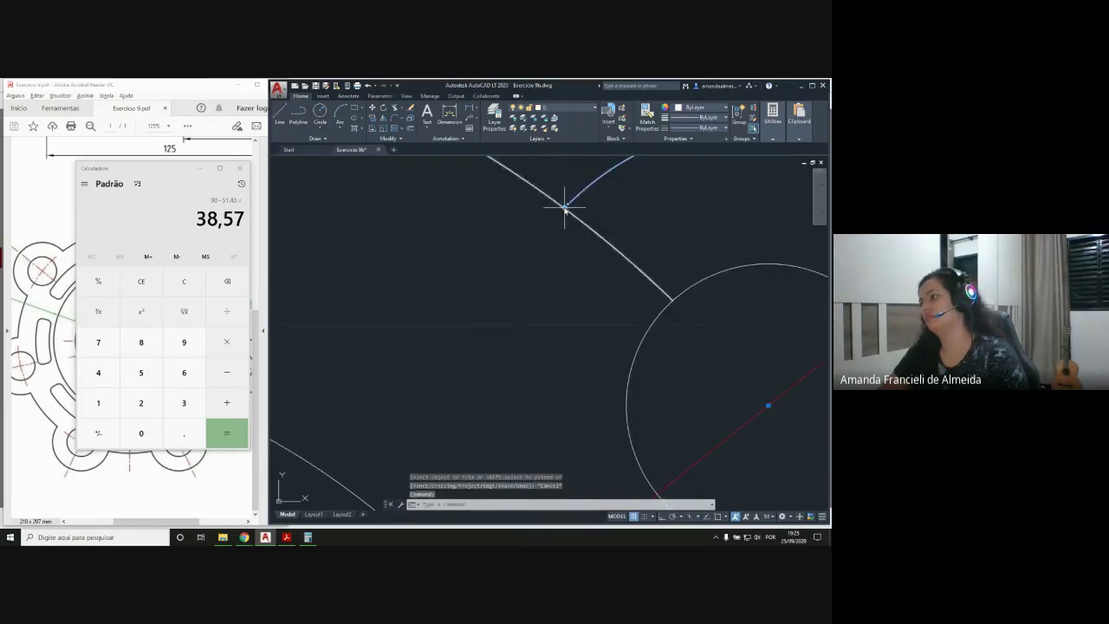
pyautogui.click(564, 209)
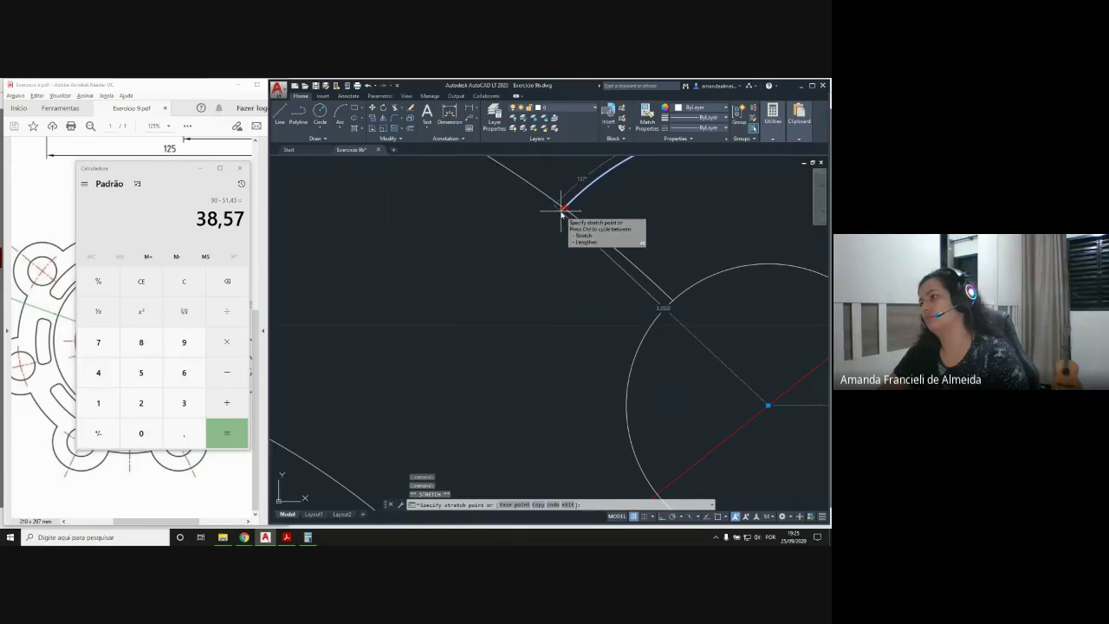
pyautogui.press('Escape')
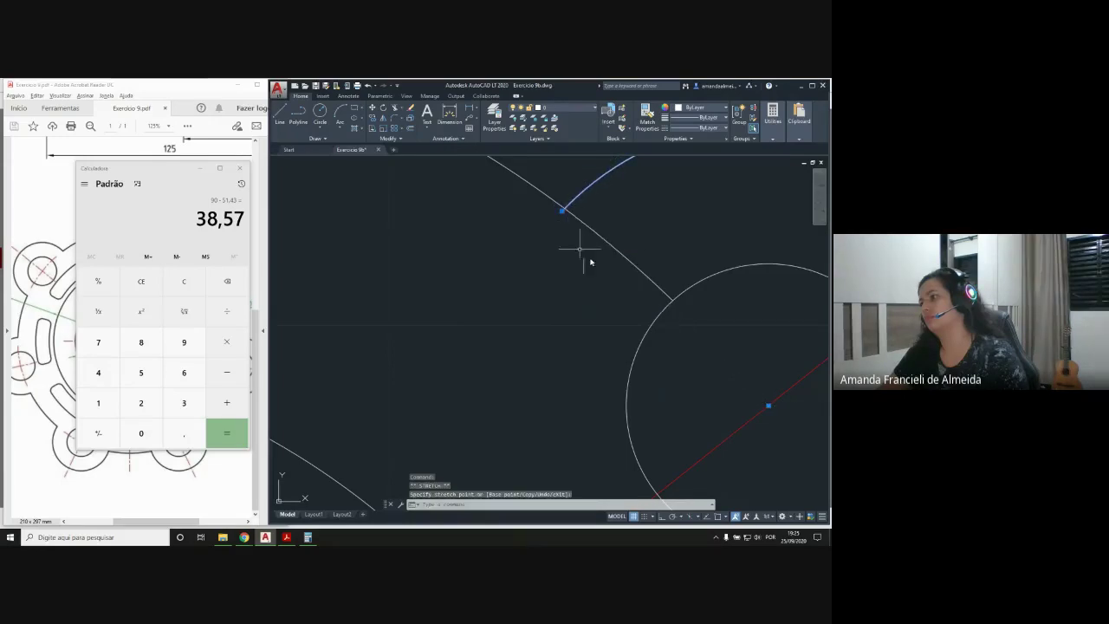
# Trim the remaining piece of the outer flange circle between the upper-right lug arc's upper end and the lug's hole
pyautogui.click(394, 110)
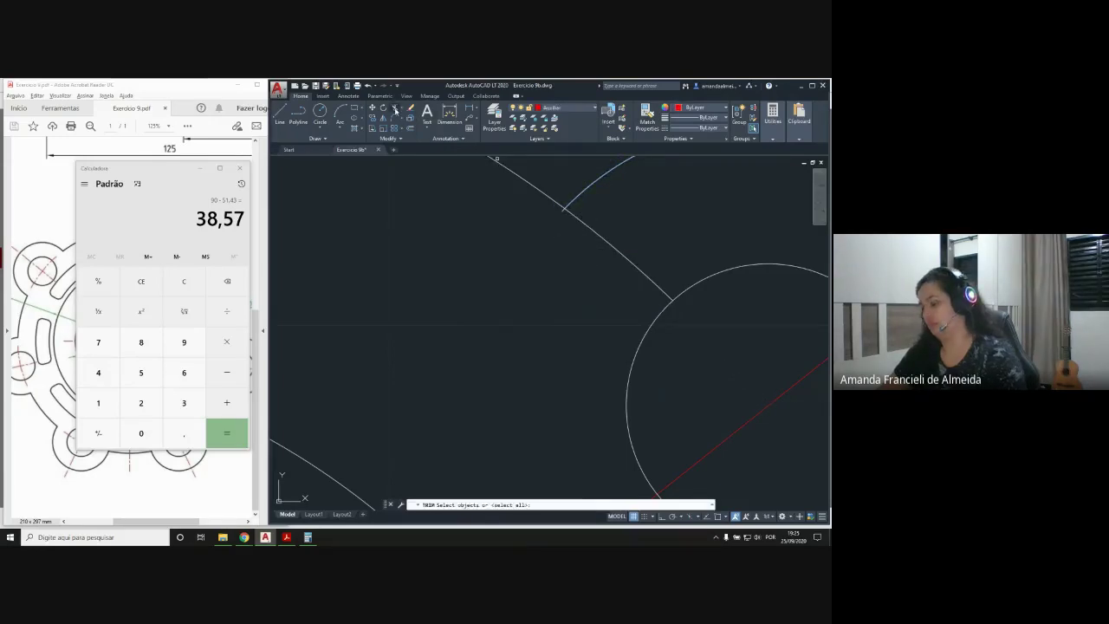
pyautogui.click(621, 255)
pyautogui.press('Escape')
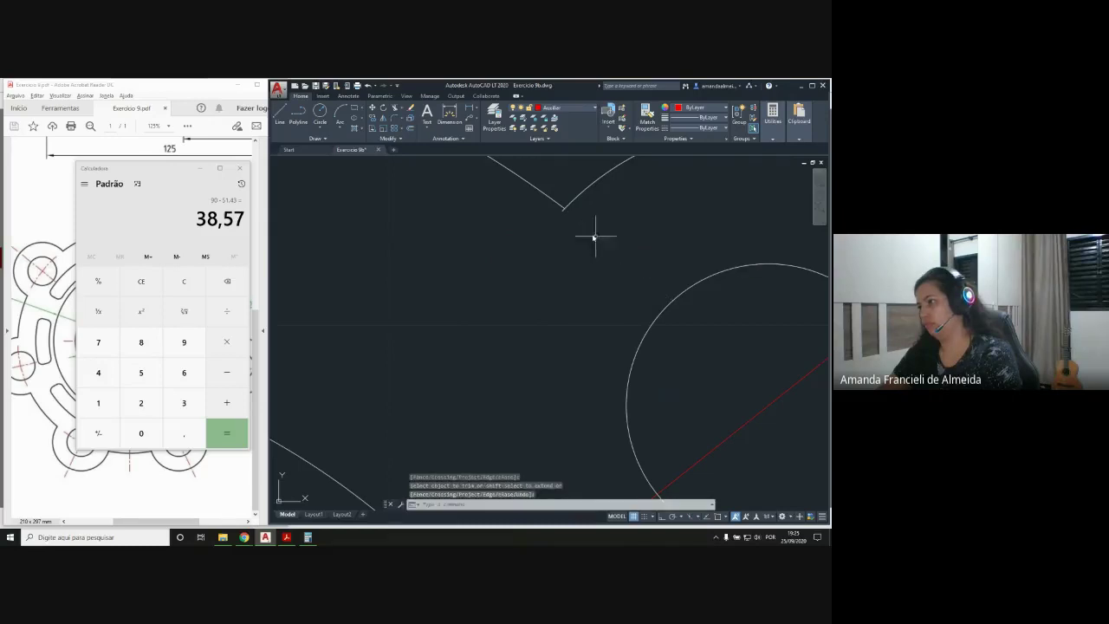
pyautogui.press('Return')
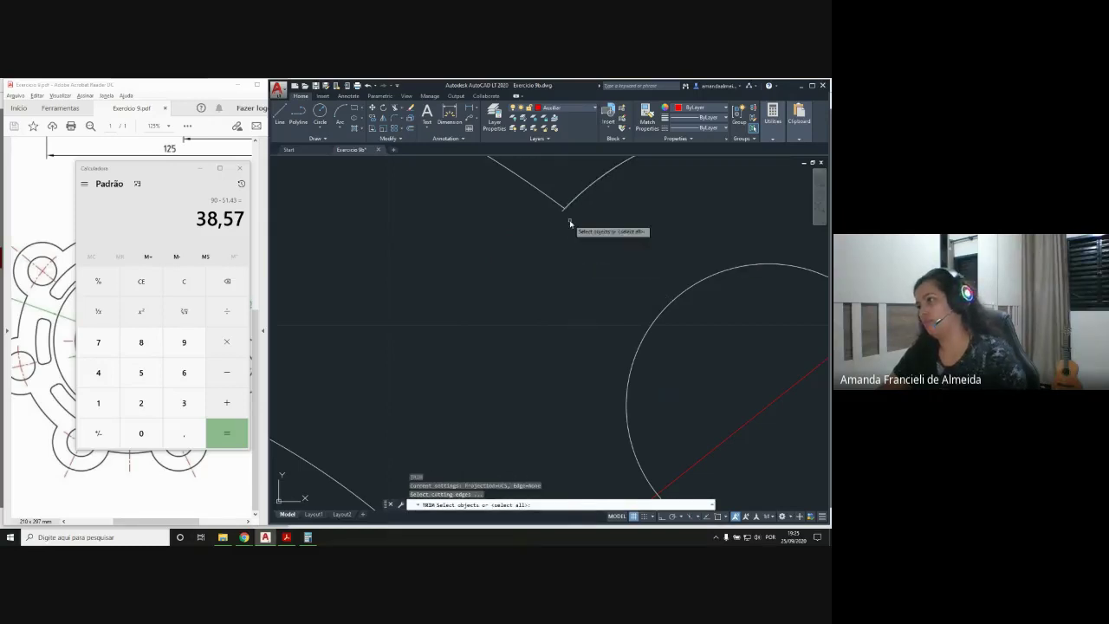
pyautogui.press('Escape')
# Stretch the upper end of the upper-right lug arc onto the endpoint of the trimmed outer circle, with object snap on
pyautogui.click(563, 212)
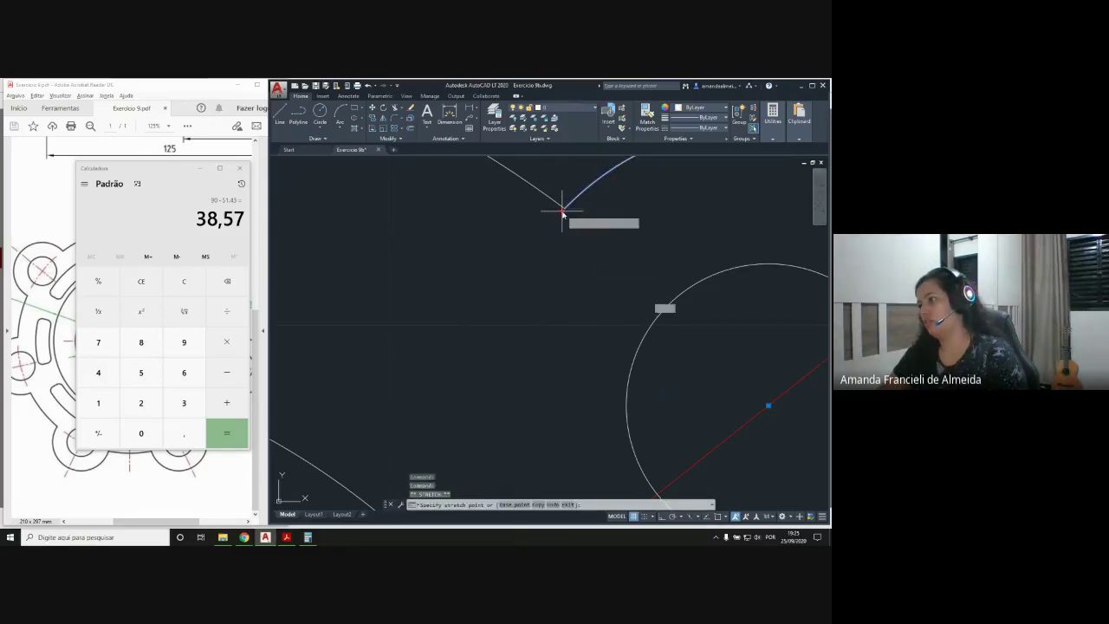
pyautogui.click(563, 210)
pyautogui.press('F3')
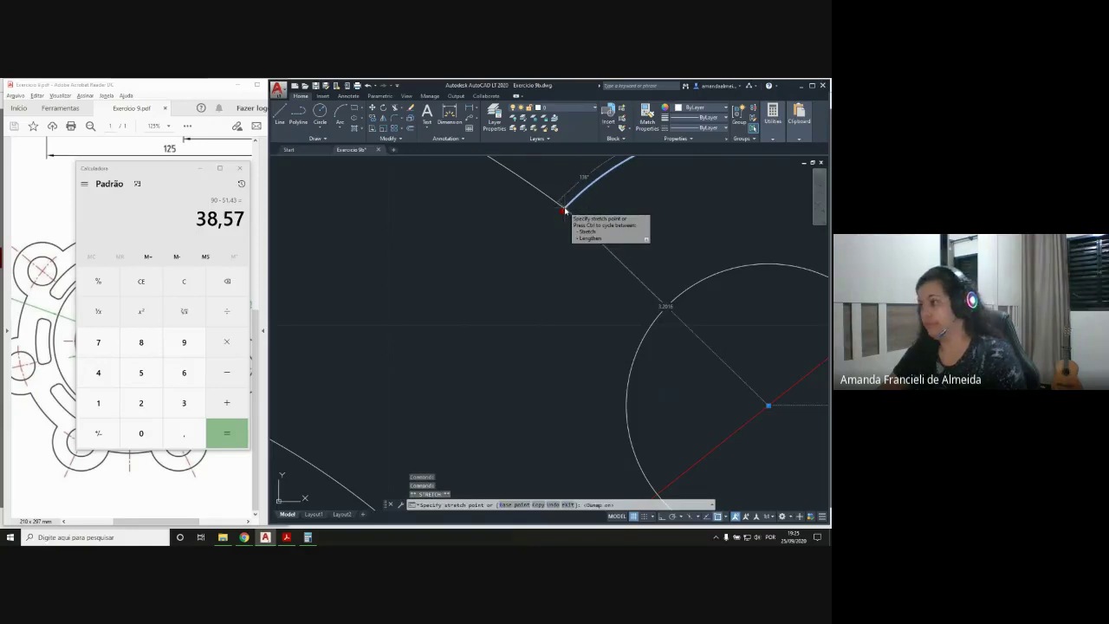
pyautogui.click(564, 207)
pyautogui.press('Escape')
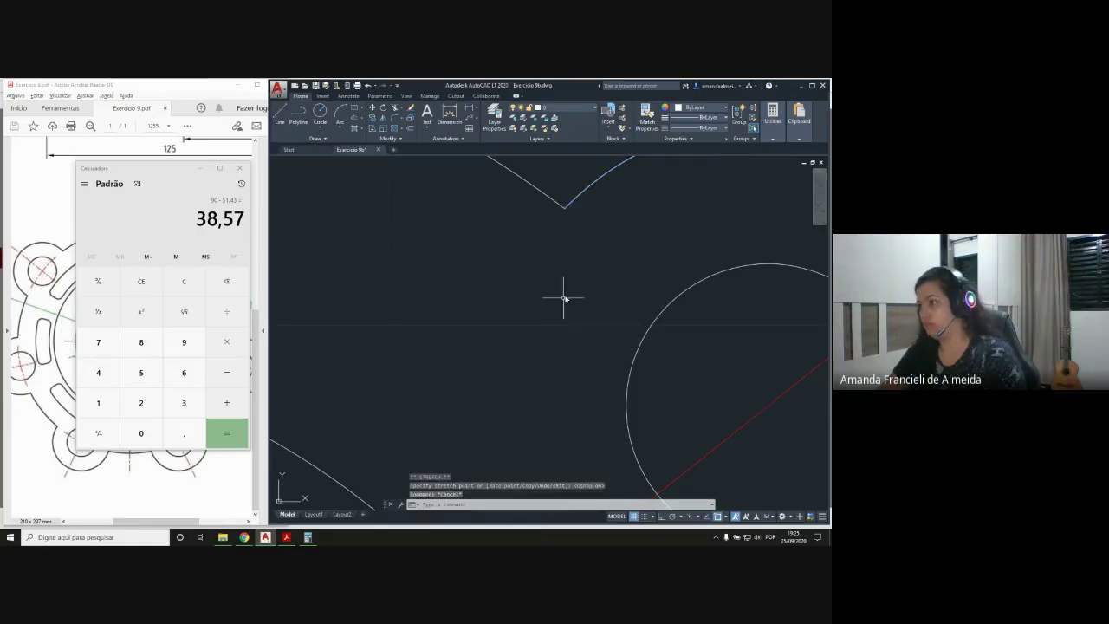
pyautogui.moveTo(564, 211); pyautogui.dragTo(581, 231, button='middle')
pyautogui.scroll(-10, 581, 228)
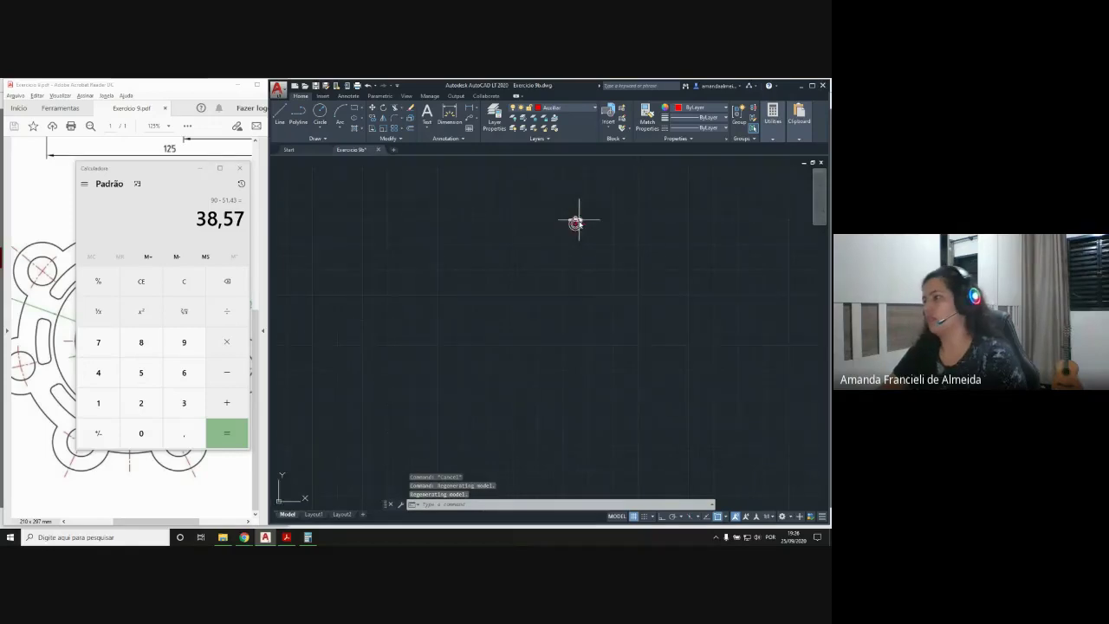
pyautogui.scroll(8, 567, 221)
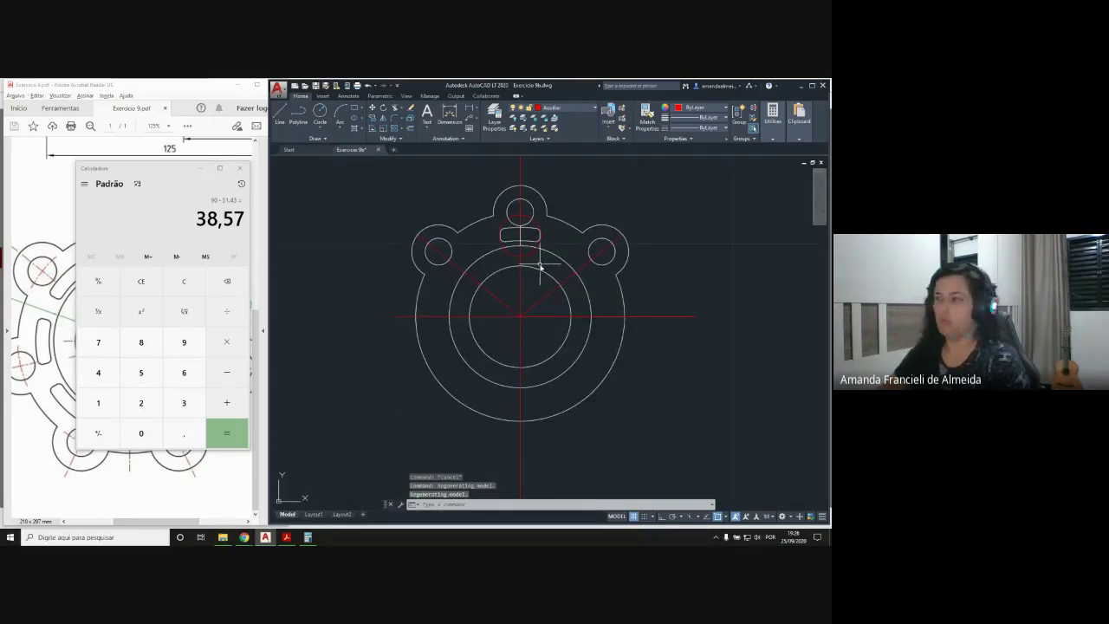
pyautogui.moveTo(539, 272); pyautogui.dragTo(471, 289, button='middle')
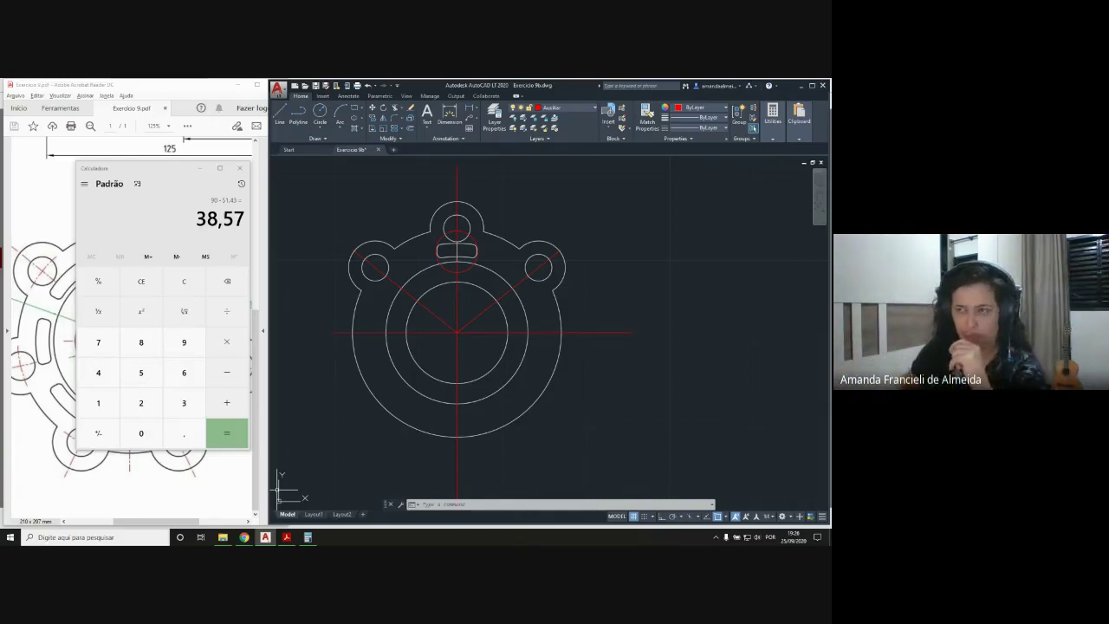
# Hide the calculator to compare the Exercise 9 reference drawing with the flange and its upper-left lug's centre line
pyautogui.click(200, 167)
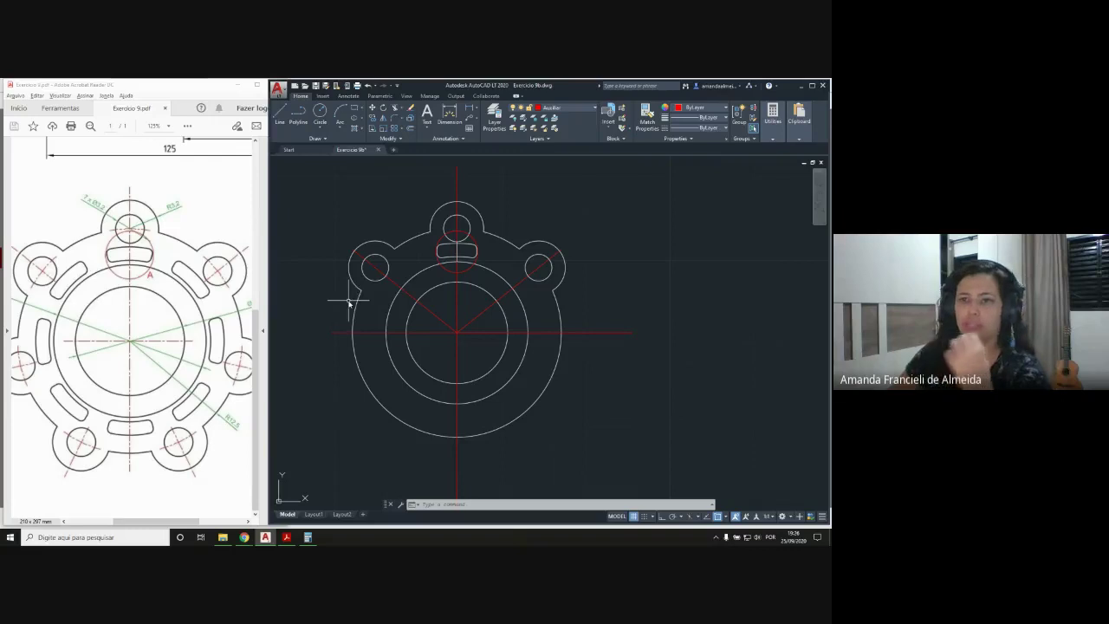
pyautogui.click(394, 282)
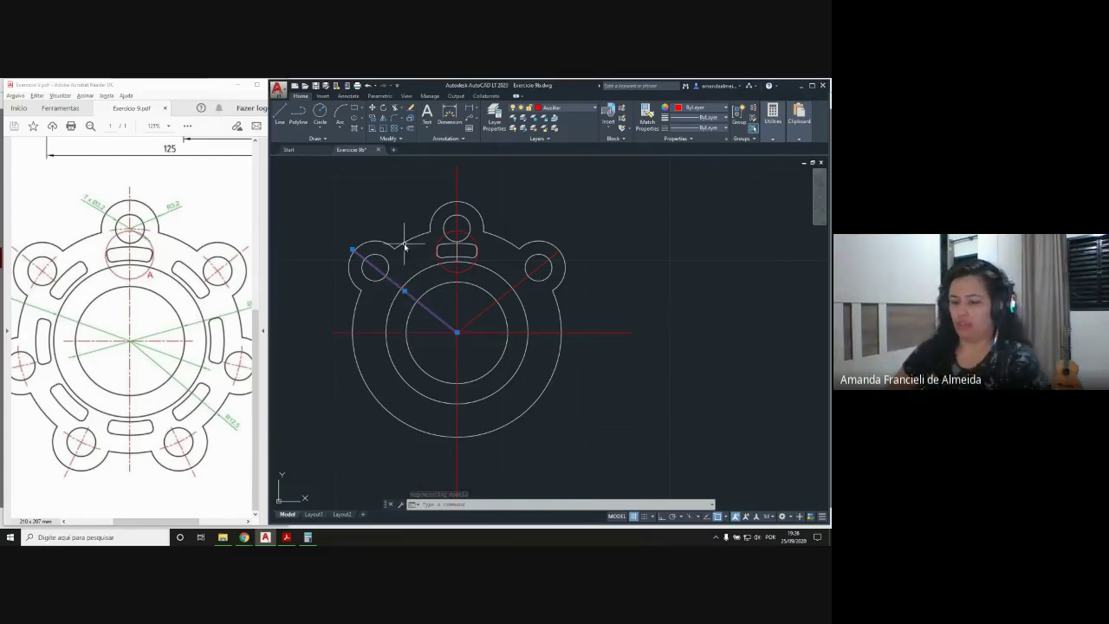
pyautogui.press('Escape')
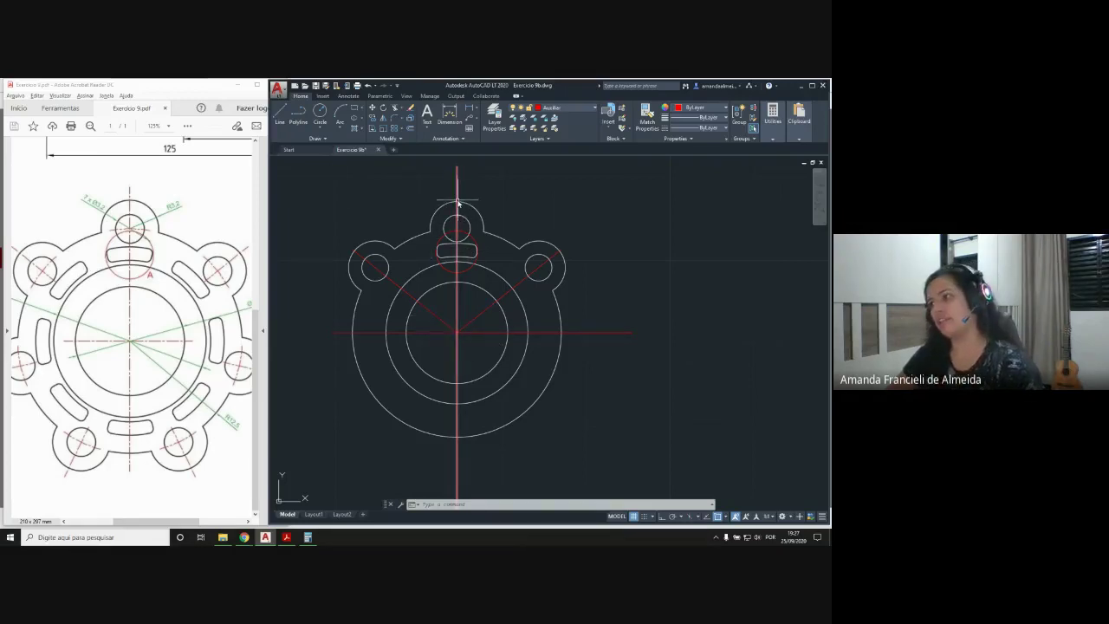
pyautogui.moveTo(457, 203)
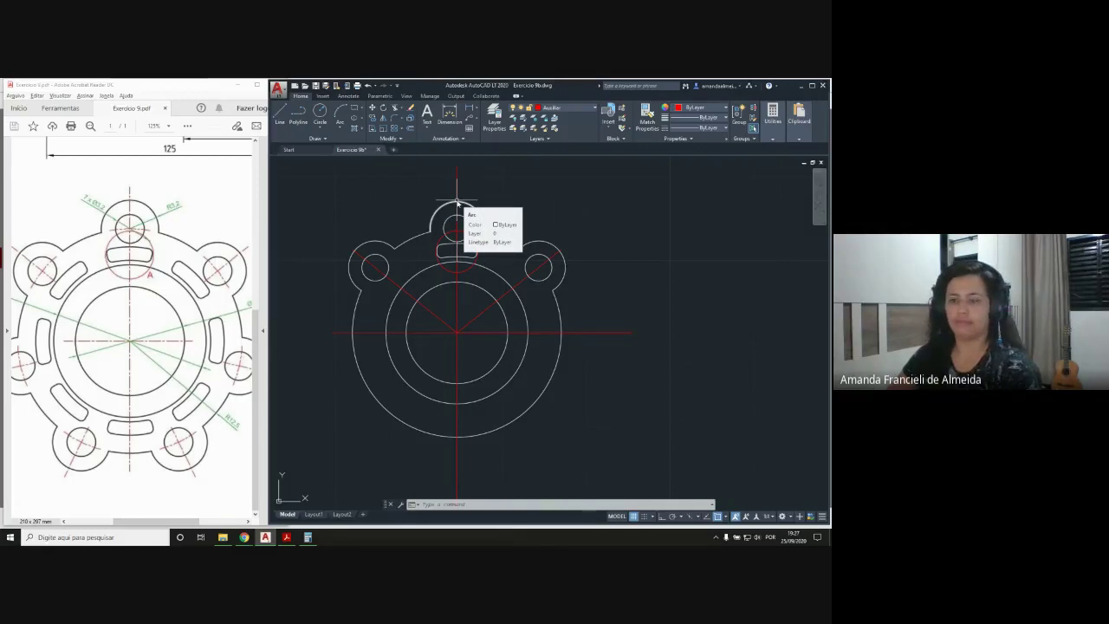
# Switch to the calculator, divide 360 by 7 to get the lug spacing angle, and highlight the result up to two decimals
pyautogui.click(308, 537)
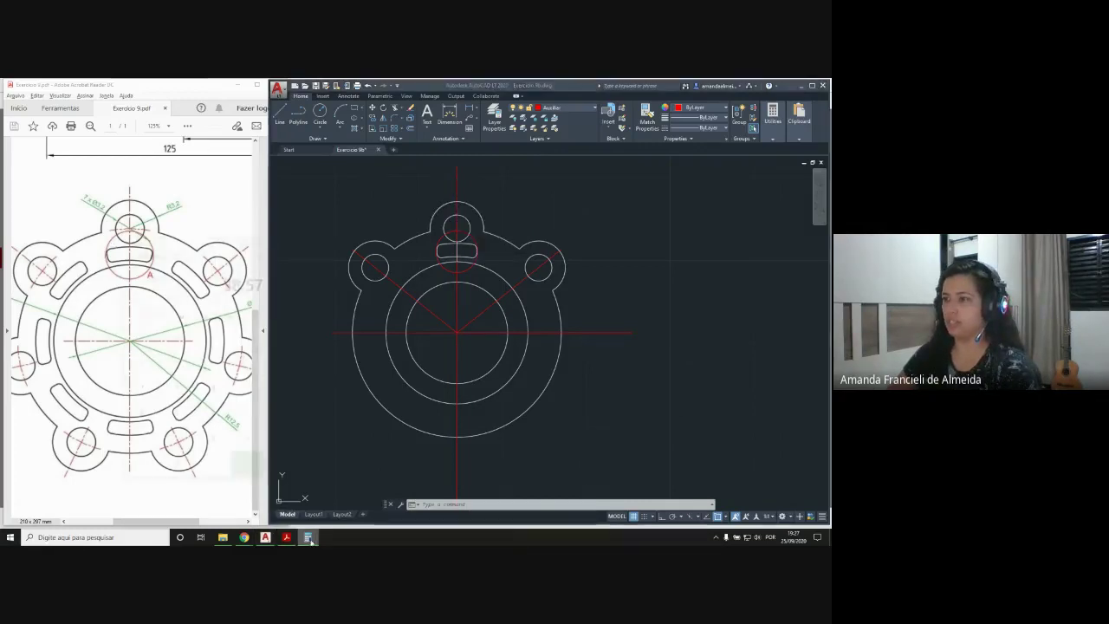
pyautogui.click(183, 281)
pyautogui.write('360')
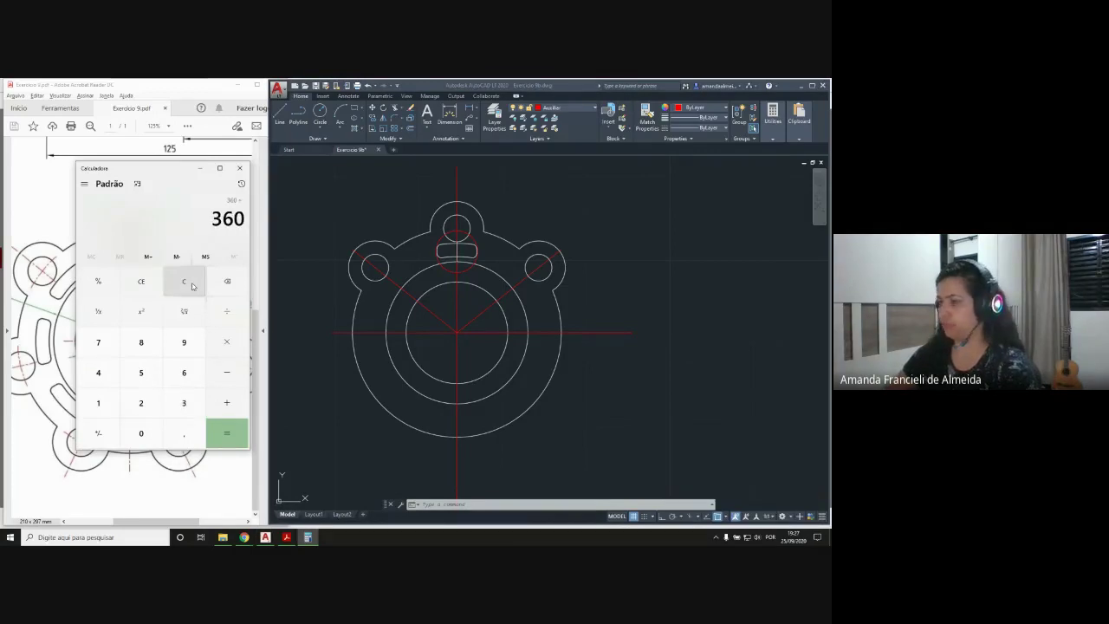
pyautogui.write('7')
pyautogui.press('Return')
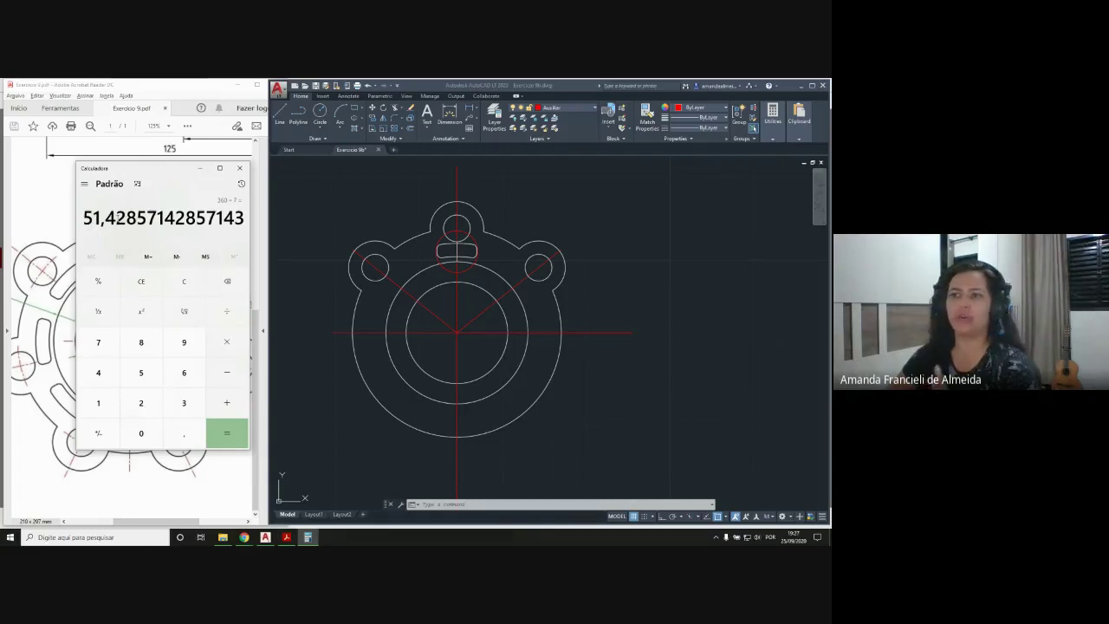
pyautogui.moveTo(127, 217); pyautogui.dragTo(83, 217)
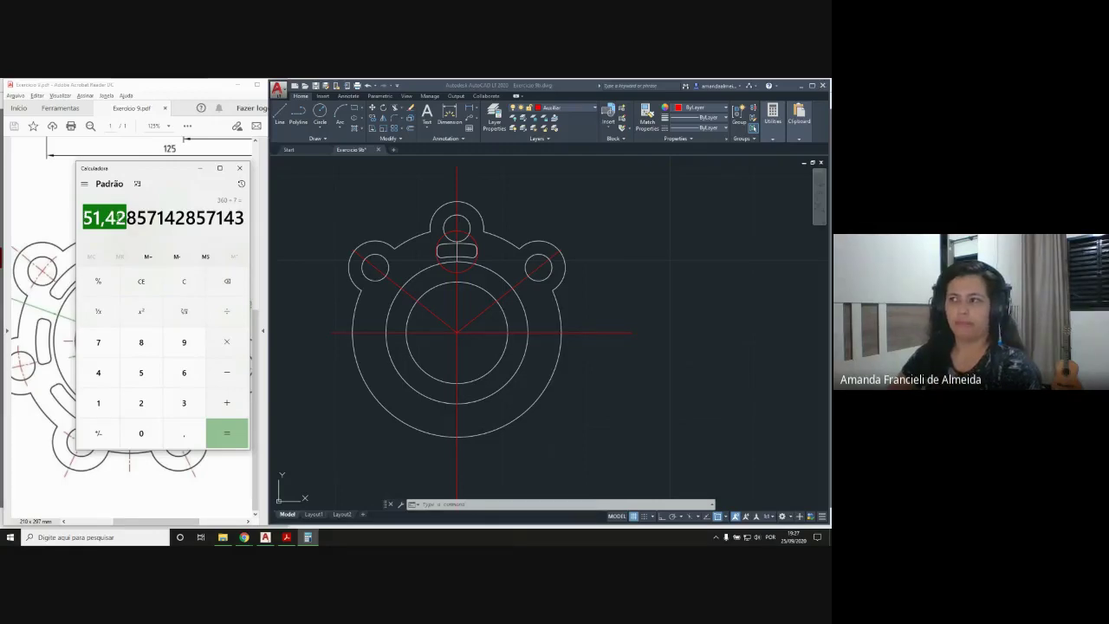
pyautogui.click(456, 204)
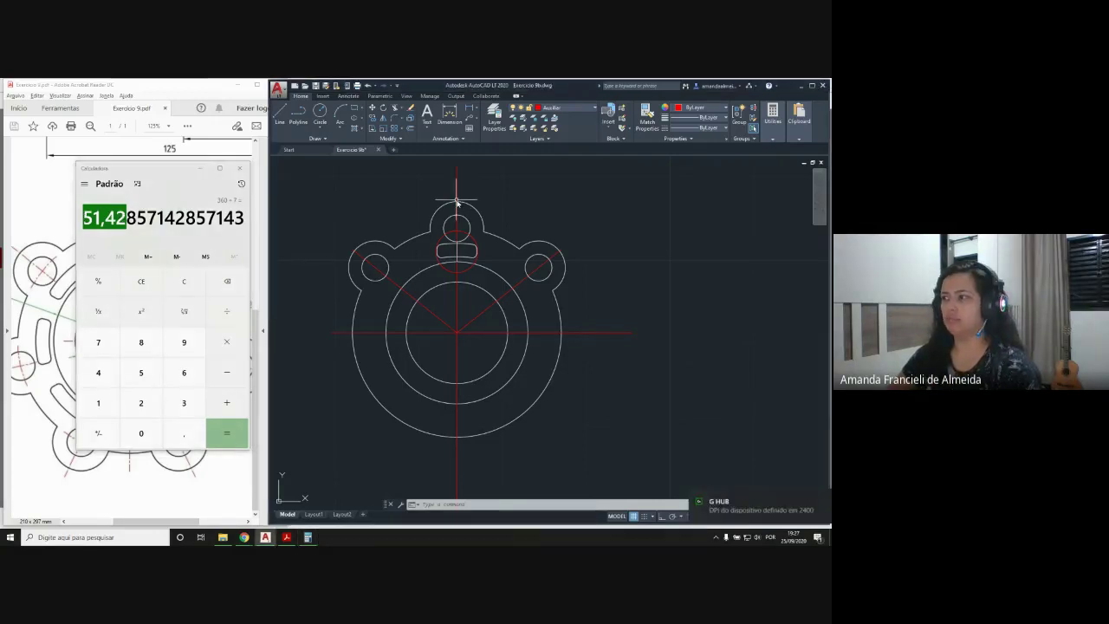
pyautogui.moveTo(458, 204)
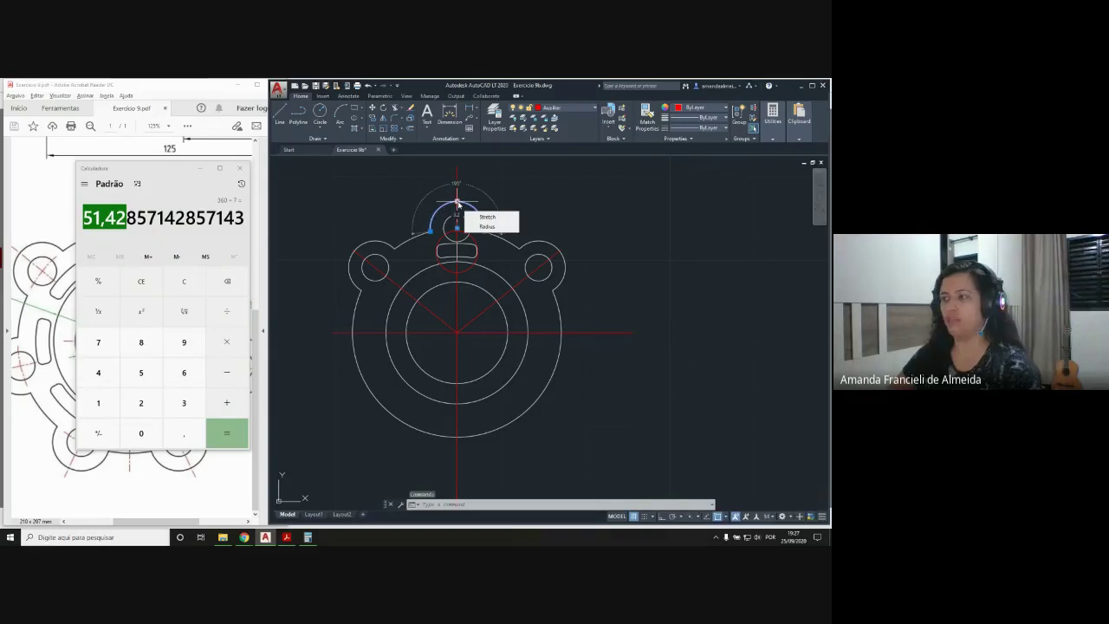
pyautogui.press('Escape')
pyautogui.press('Escape')
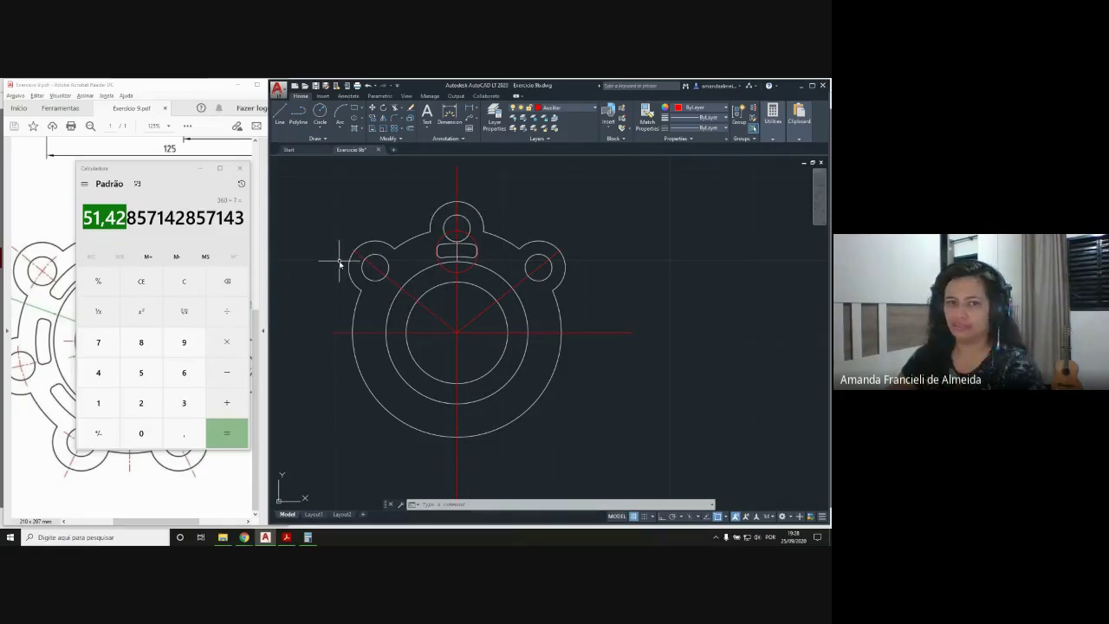
pyautogui.click(610, 333)
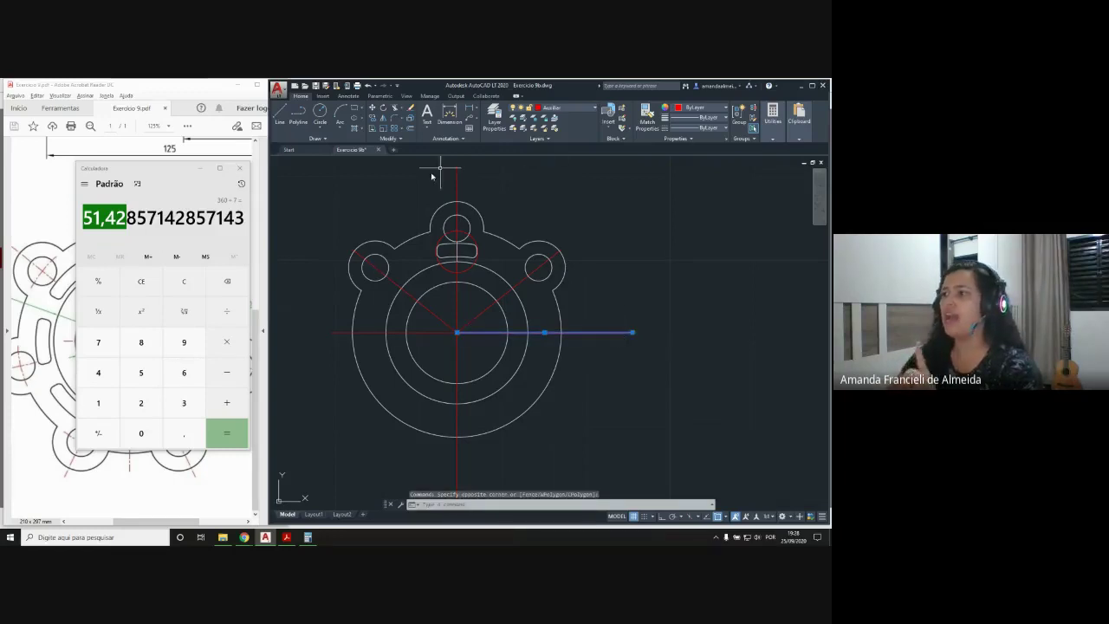
pyautogui.click(393, 283)
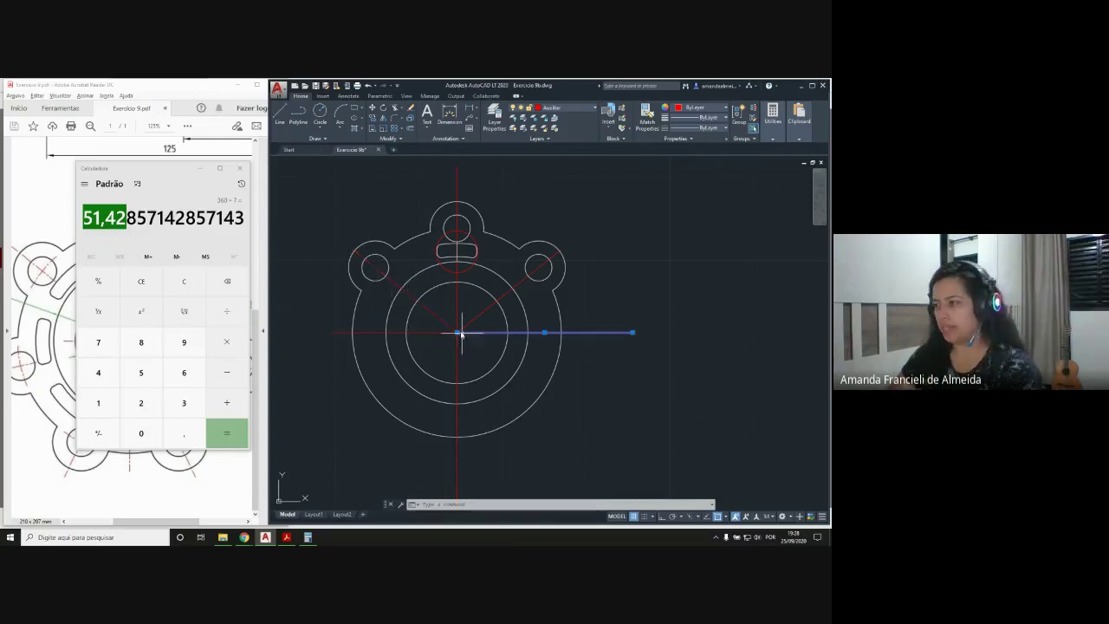
pyautogui.click(374, 267)
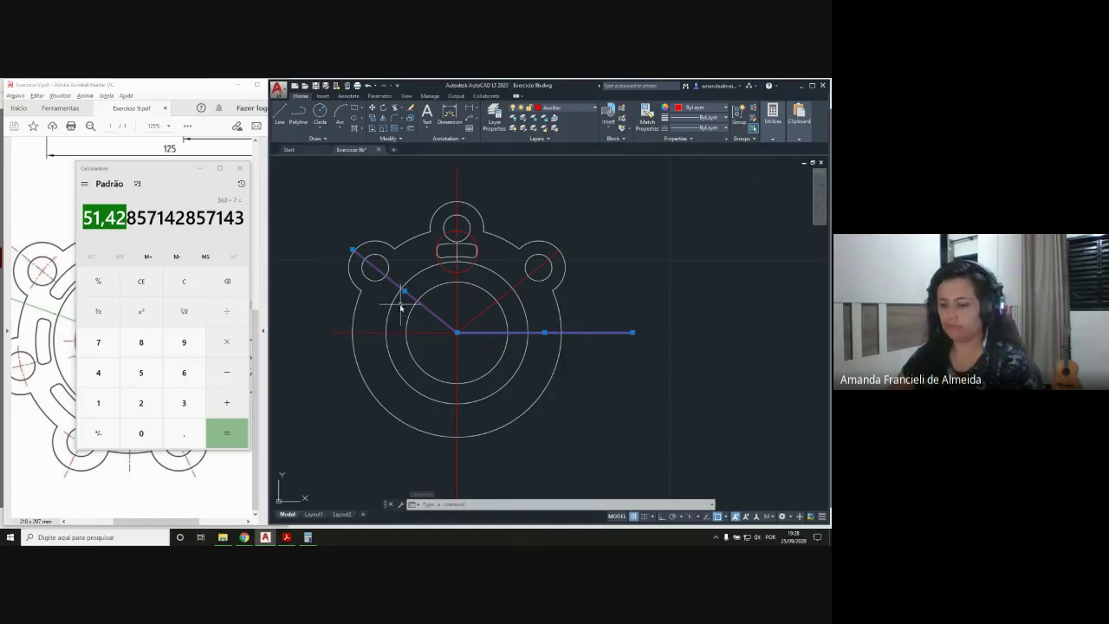
pyautogui.press('Escape')
# Delete the two inclined red centre lines running from the flange centre to the upper-left and upper-right lugs
pyautogui.click(433, 314)
pyautogui.press('Delete')
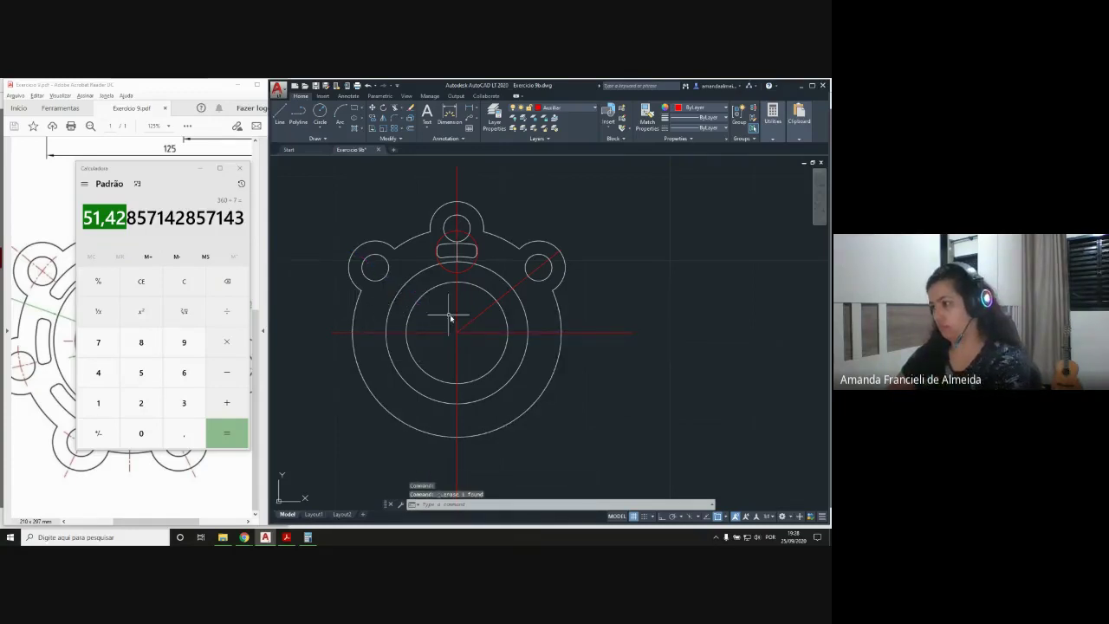
pyautogui.click(506, 288)
pyautogui.press('Delete')
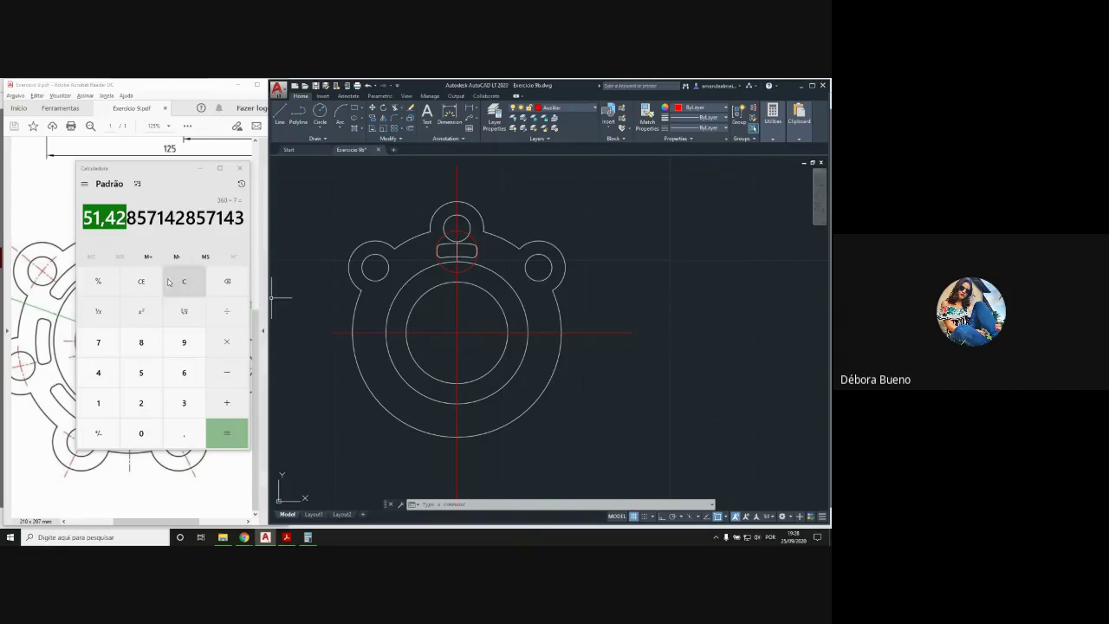
pyautogui.click(128, 218)
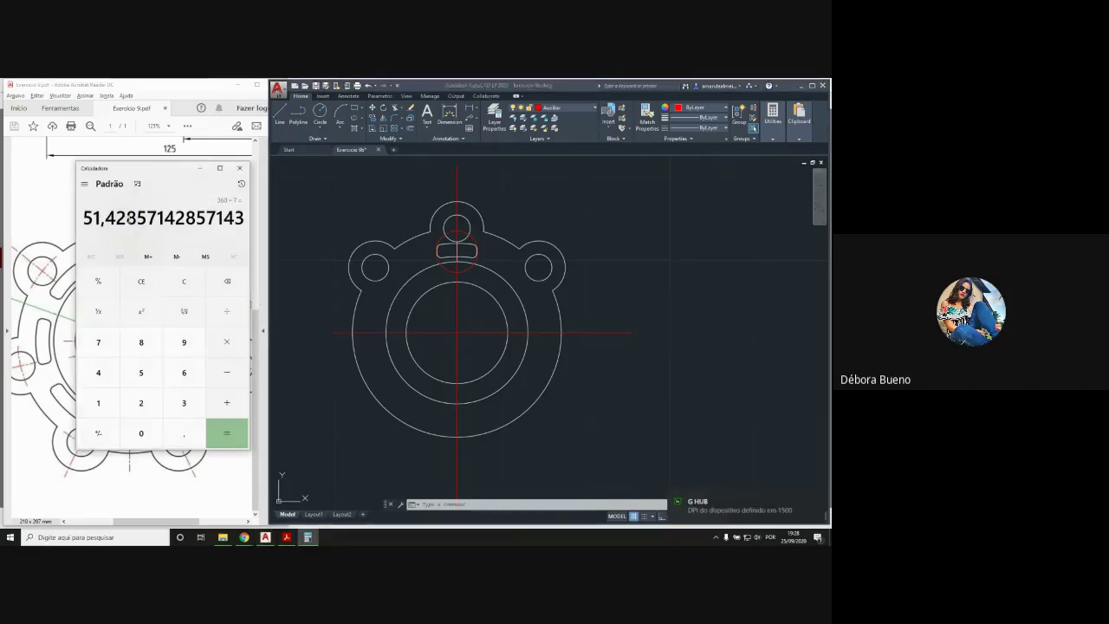
pyautogui.moveTo(128, 219); pyautogui.dragTo(85, 218)
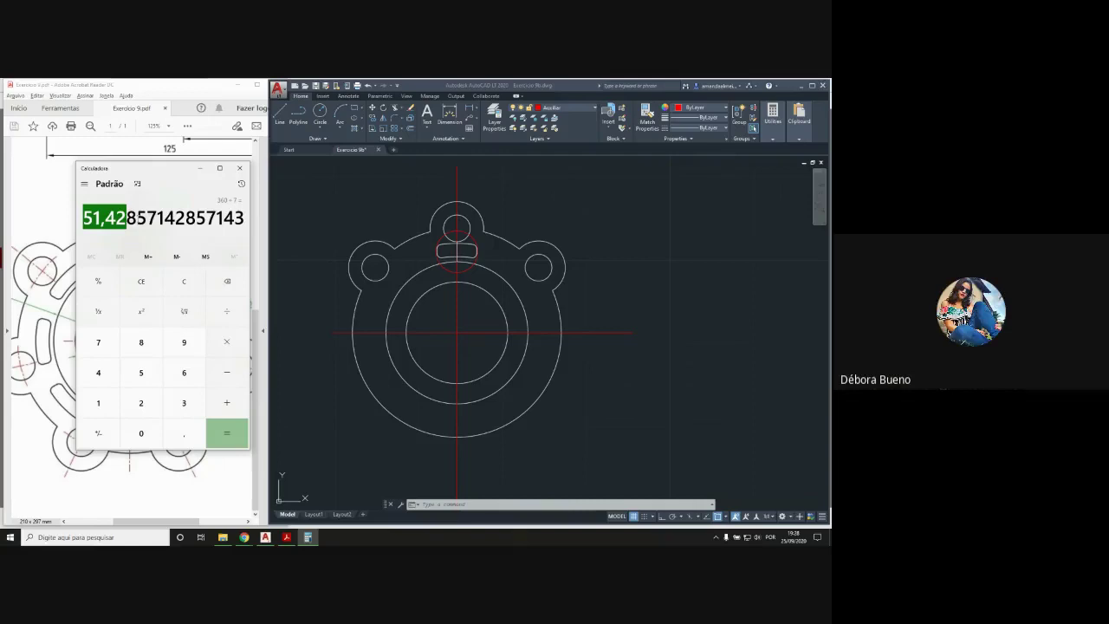
pyautogui.click(564, 296)
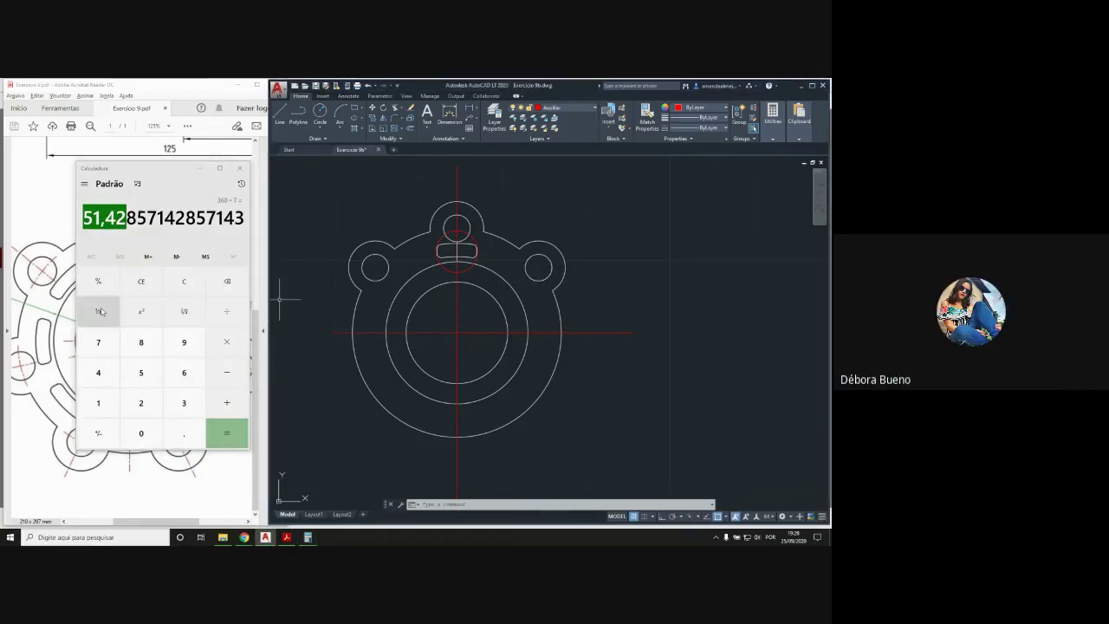
pyautogui.moveTo(84, 217); pyautogui.dragTo(126, 217)
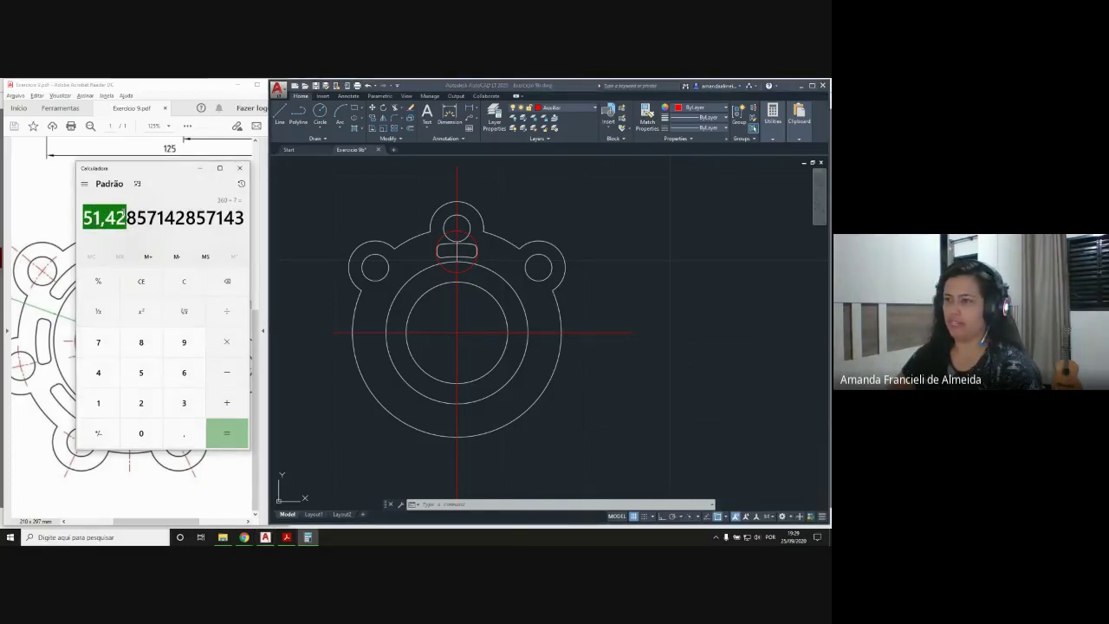
# Clear the calculator, subtract 51,43 from 90 to get the lug line's angle from the horizontal, and return to the AutoCAD drawing
pyautogui.click(183, 280)
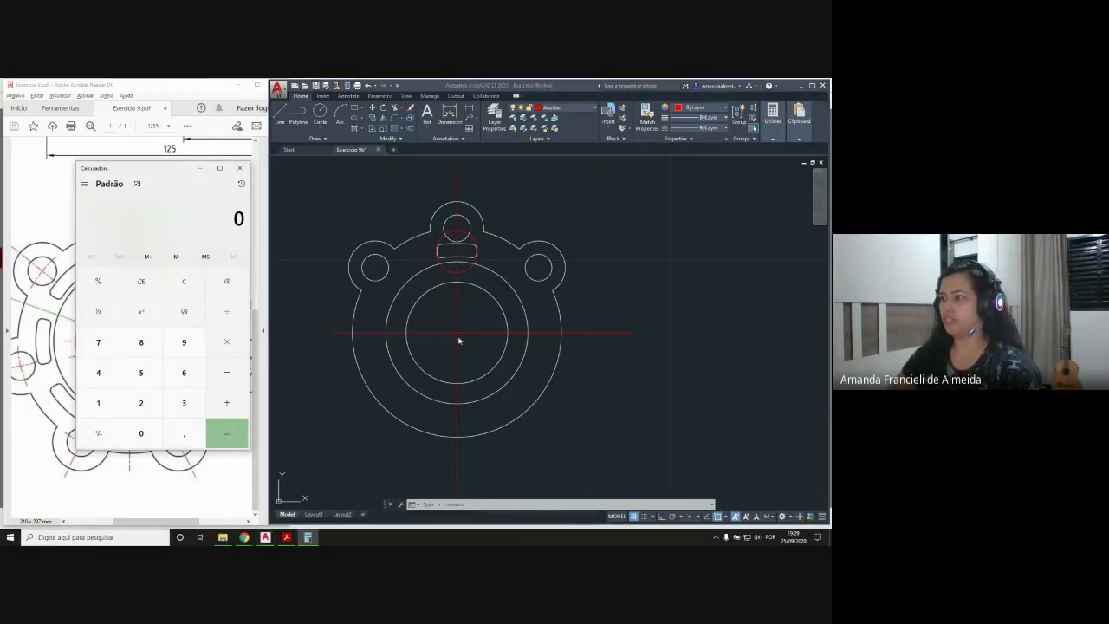
pyautogui.click(184, 341)
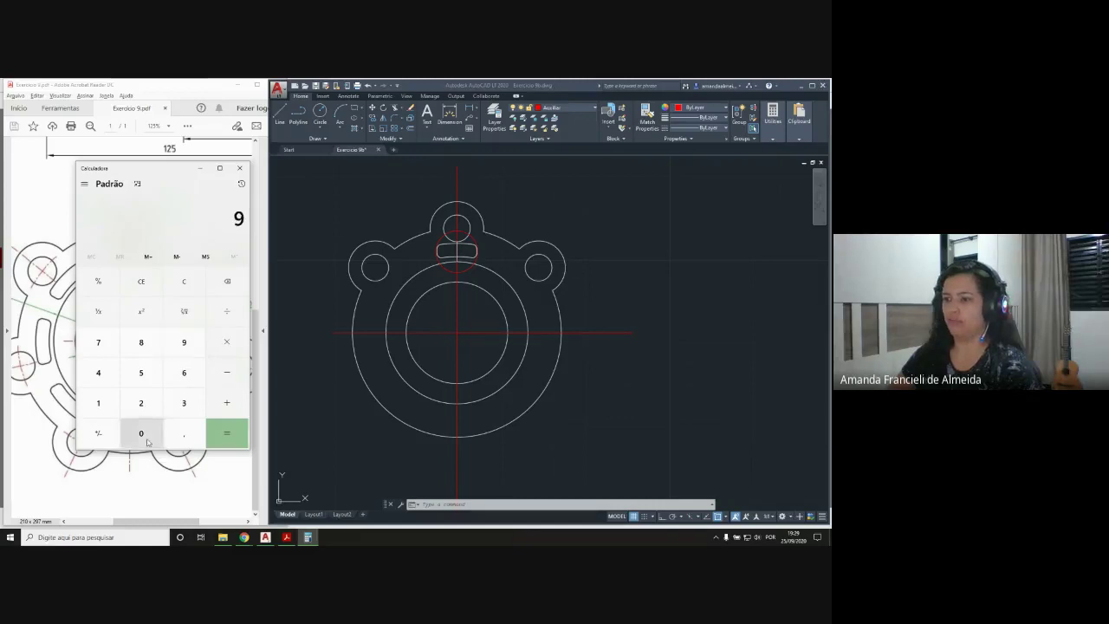
pyautogui.click(141, 433)
pyautogui.click(227, 372)
pyautogui.click(141, 373)
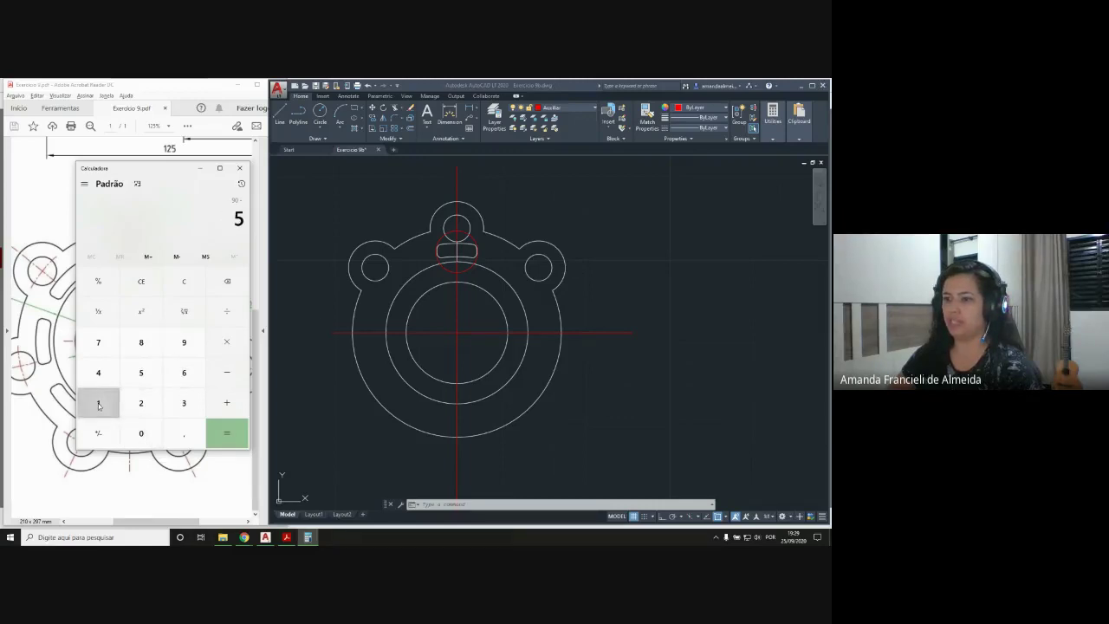
pyautogui.click(98, 402)
pyautogui.click(184, 433)
pyautogui.click(105, 378)
pyautogui.click(184, 403)
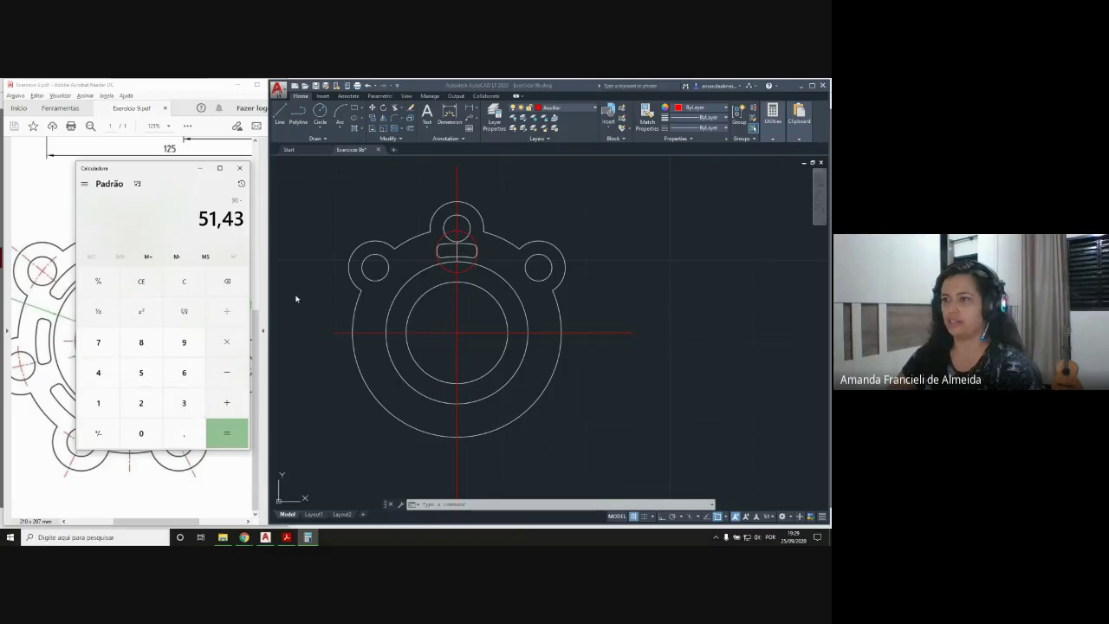
pyautogui.click(226, 433)
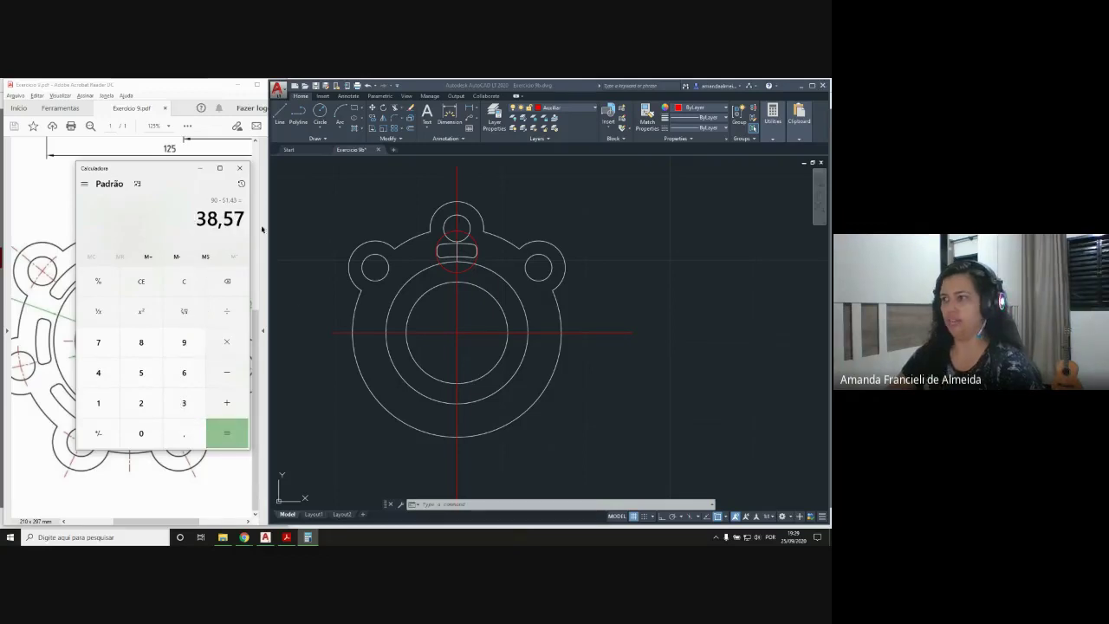
pyautogui.click(280, 116)
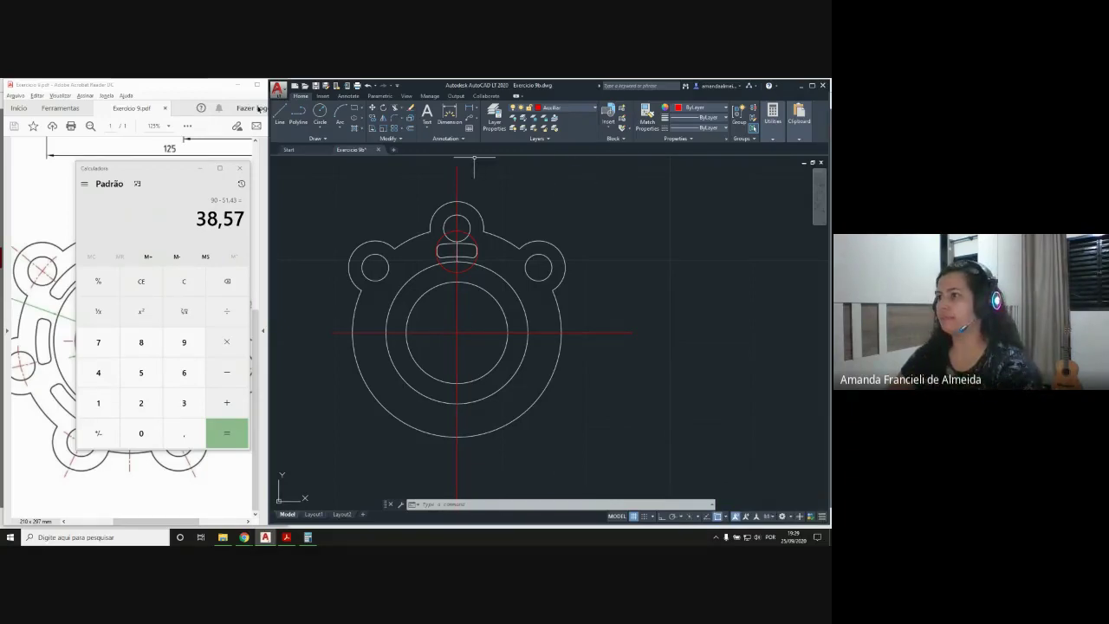
# Draw a line from the flange centre through the upper-right lug, 20 long at an angle of 38.57 degrees
pyautogui.click(279, 119)
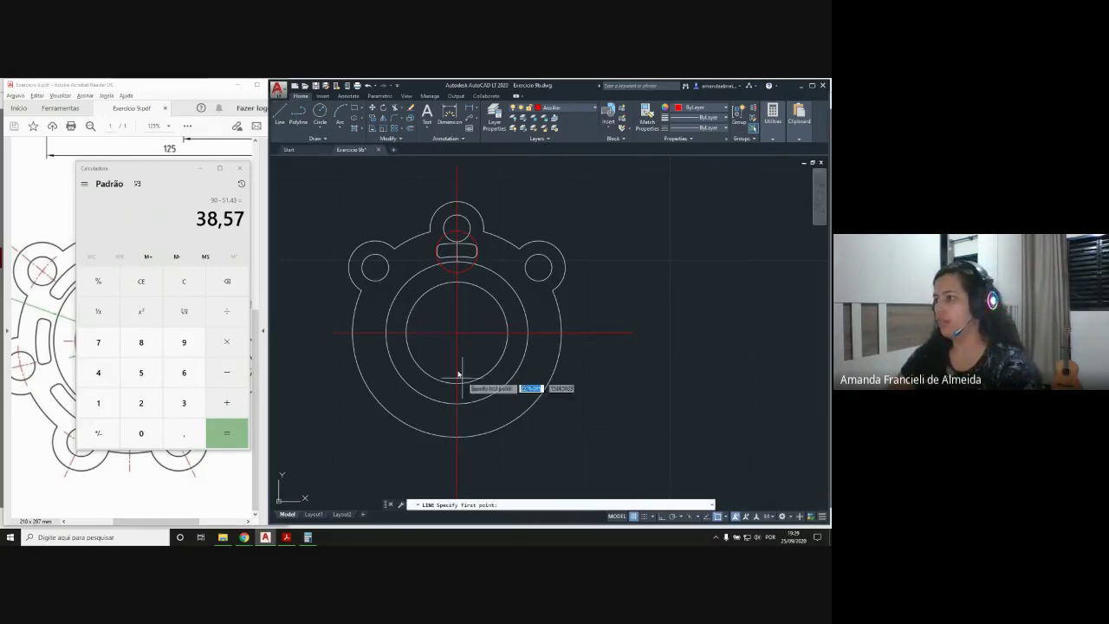
pyautogui.click(458, 334)
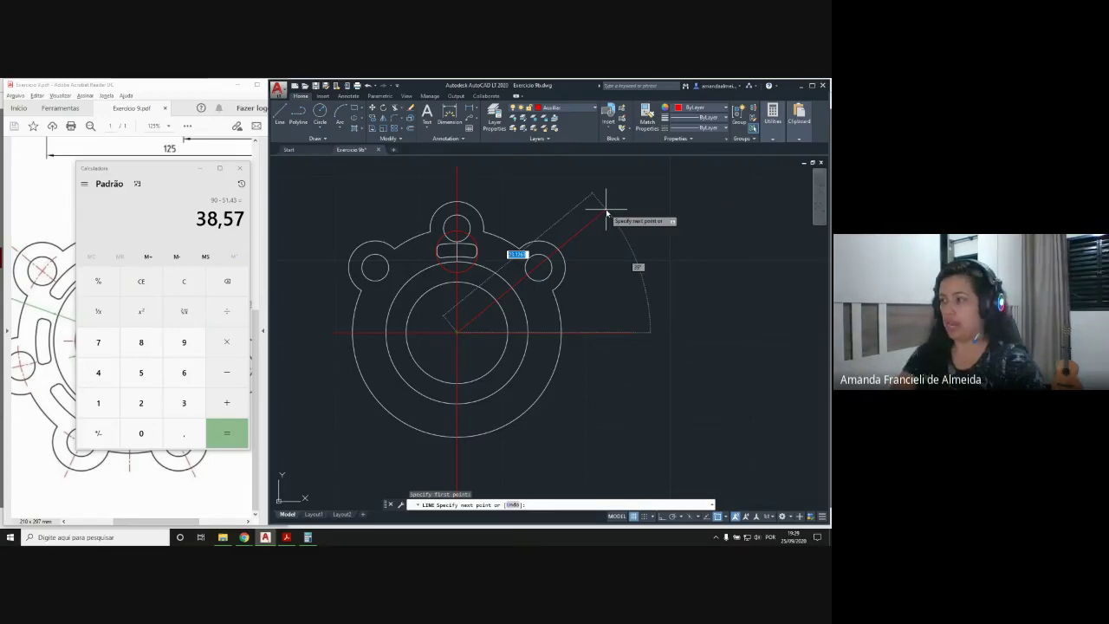
pyautogui.write('@')
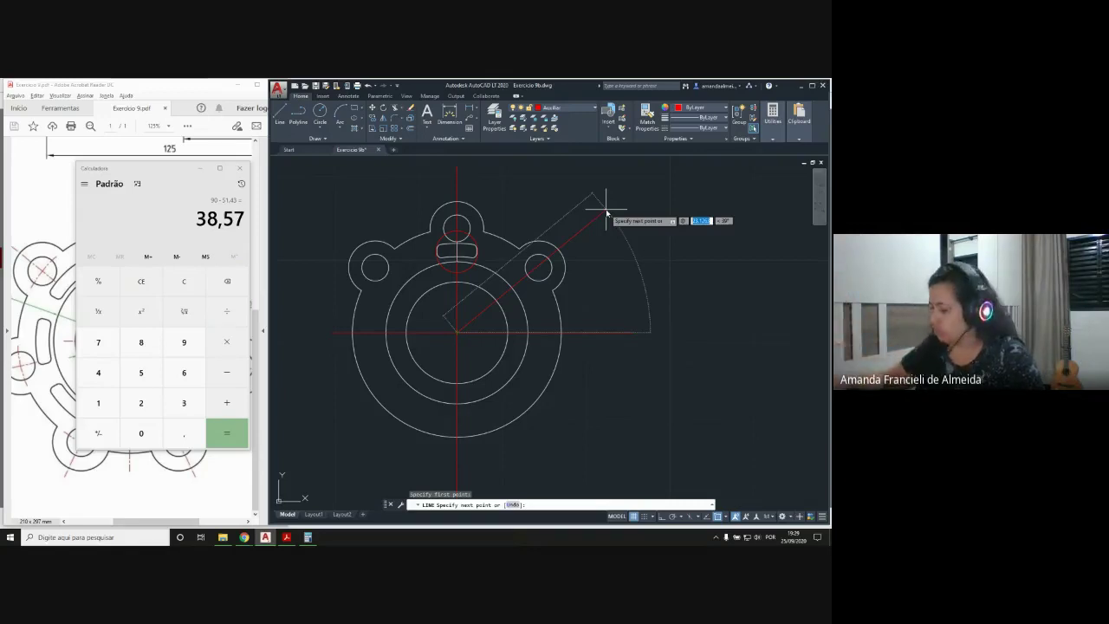
pyautogui.write('20')
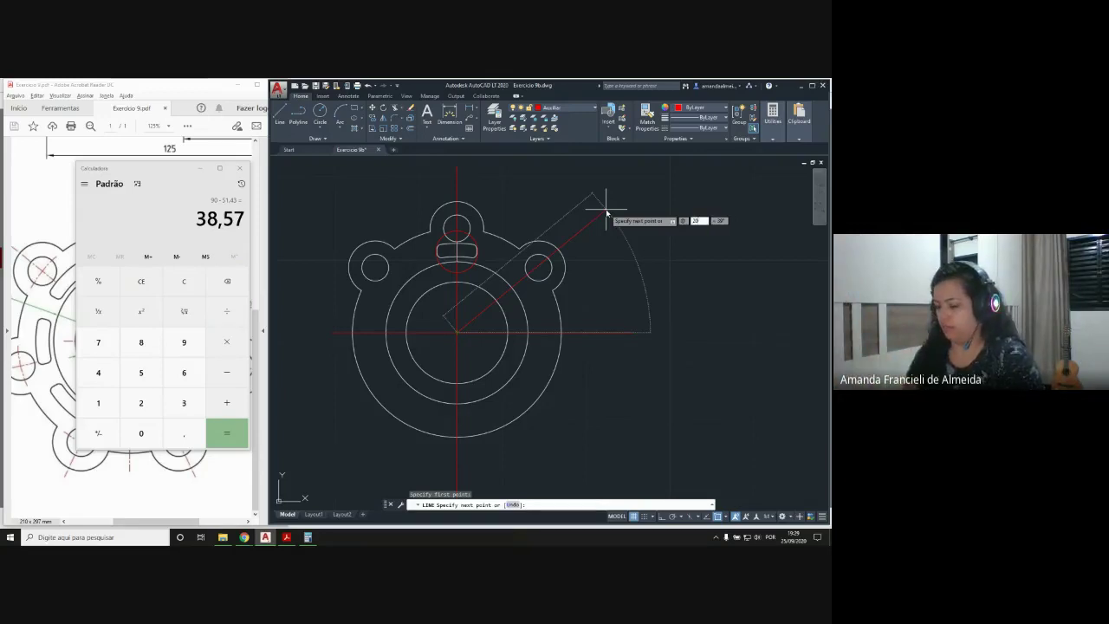
pyautogui.press('Tab')
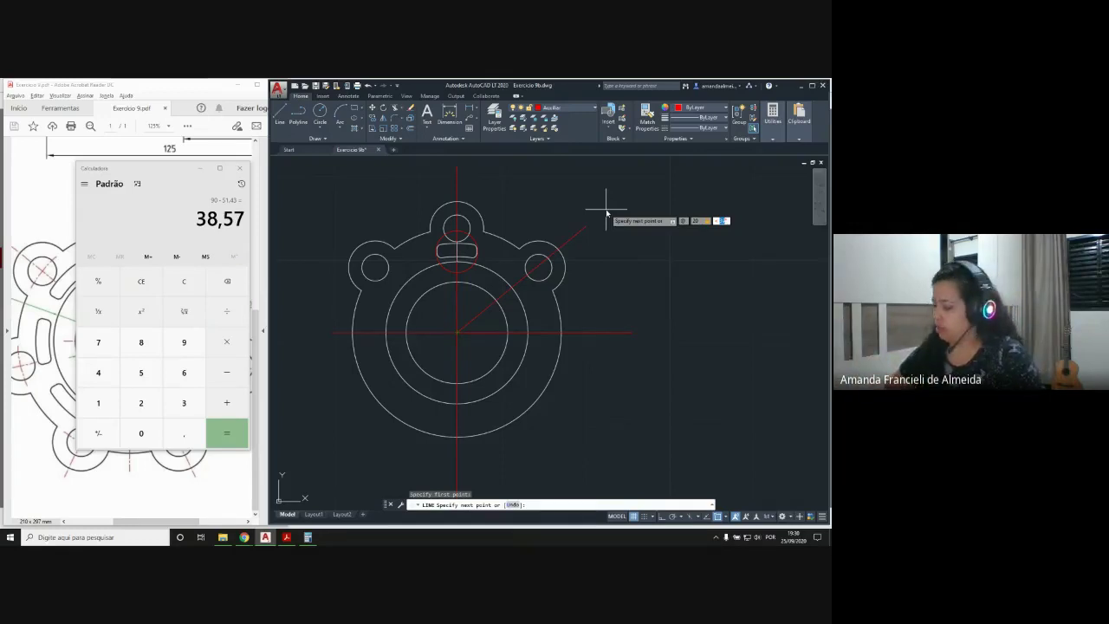
pyautogui.write('38.57')
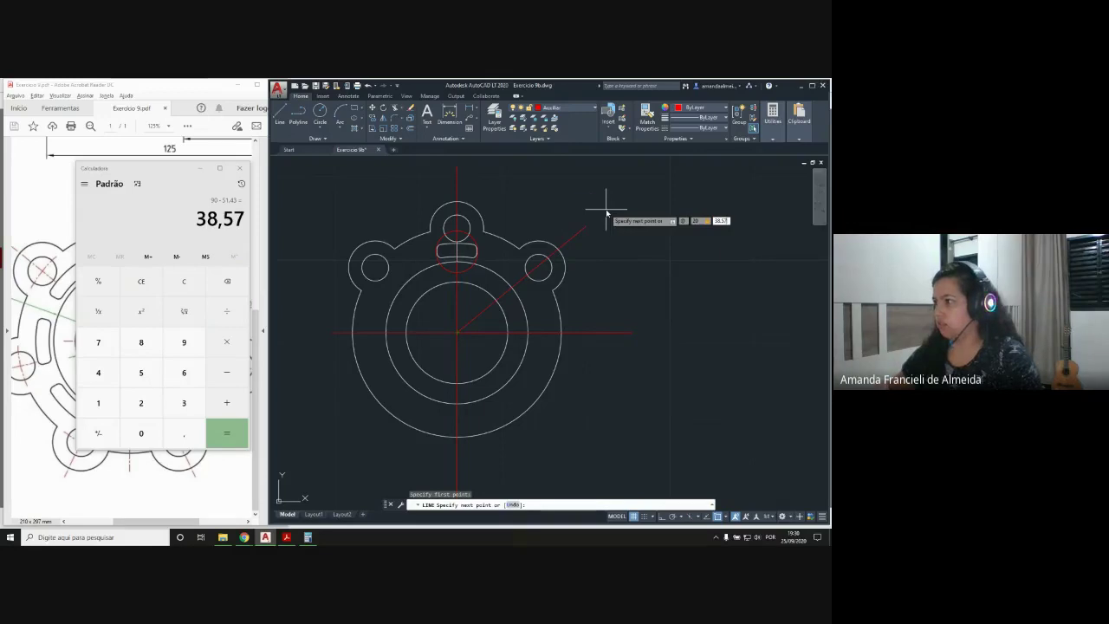
pyautogui.press('Return')
pyautogui.press('Return')
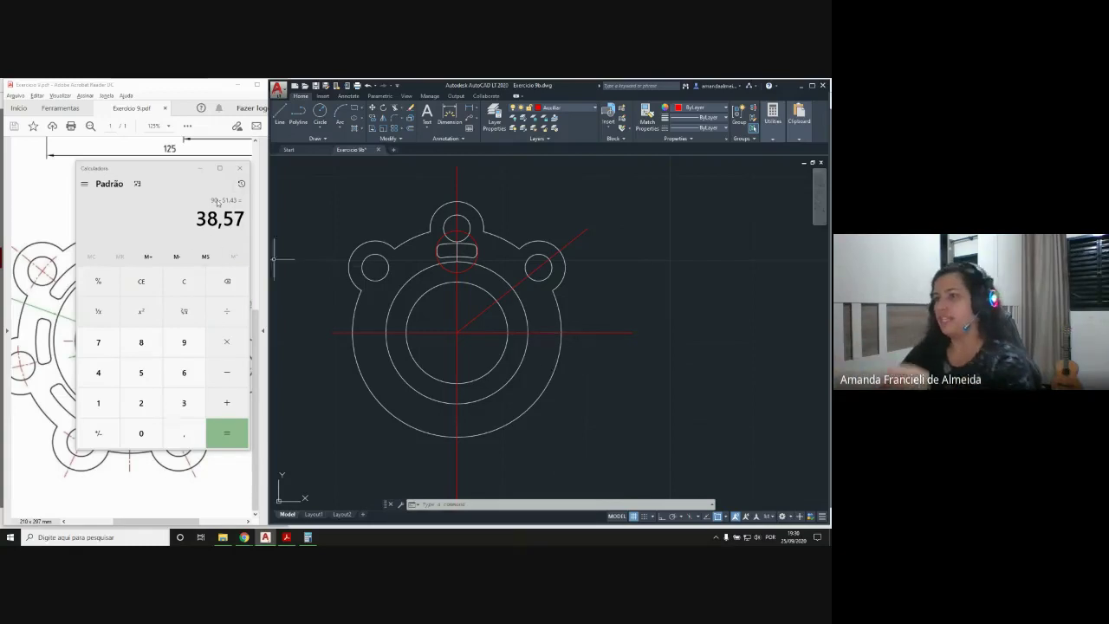
pyautogui.click(520, 284)
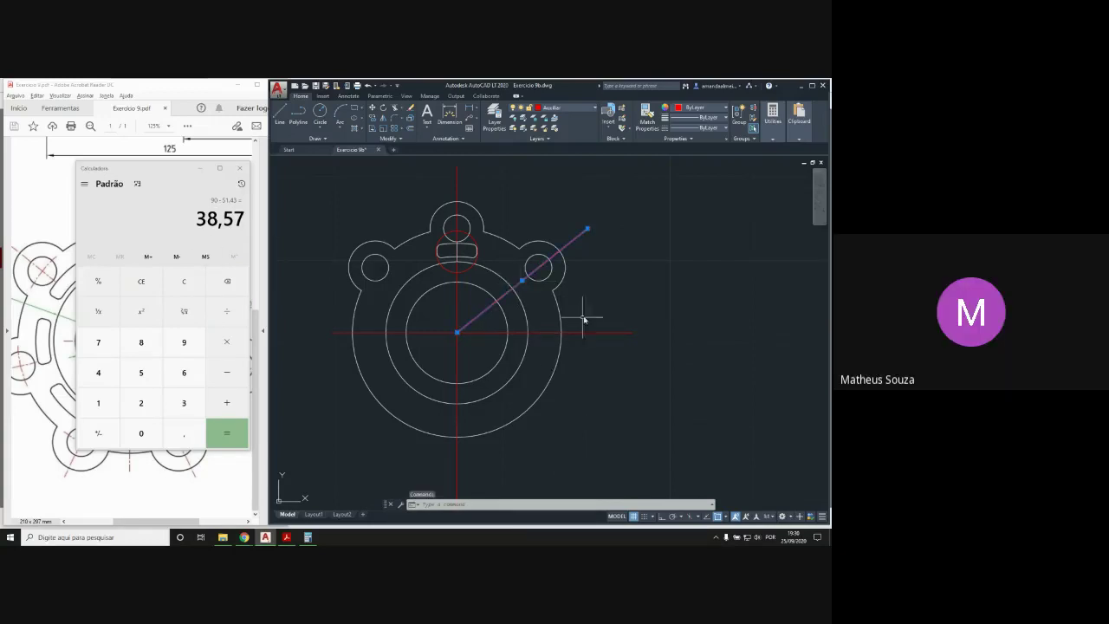
pyautogui.press('Escape')
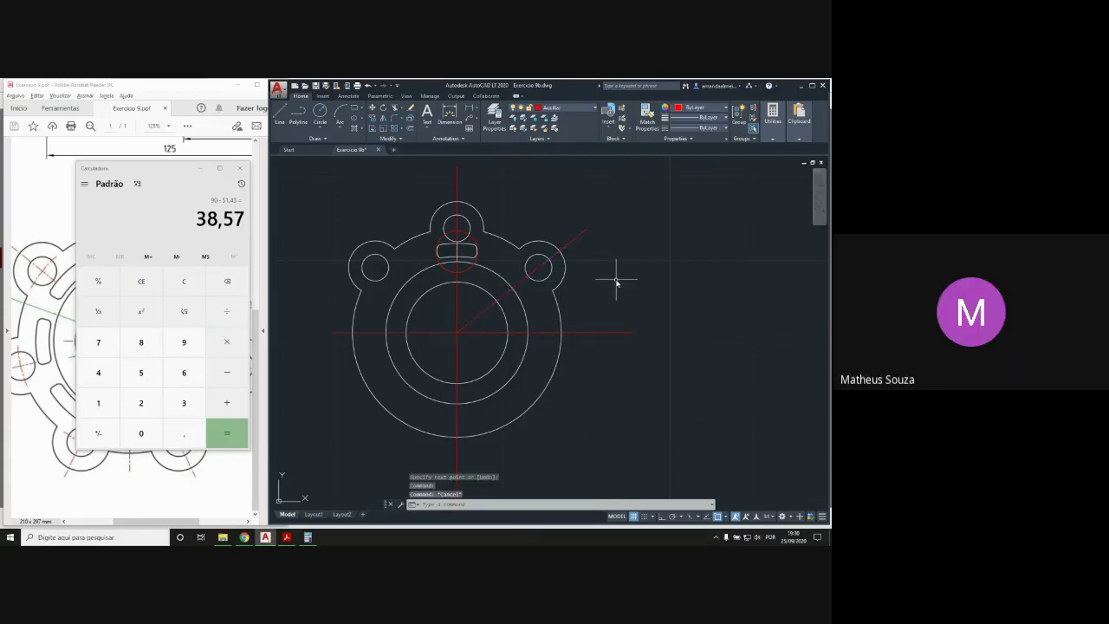
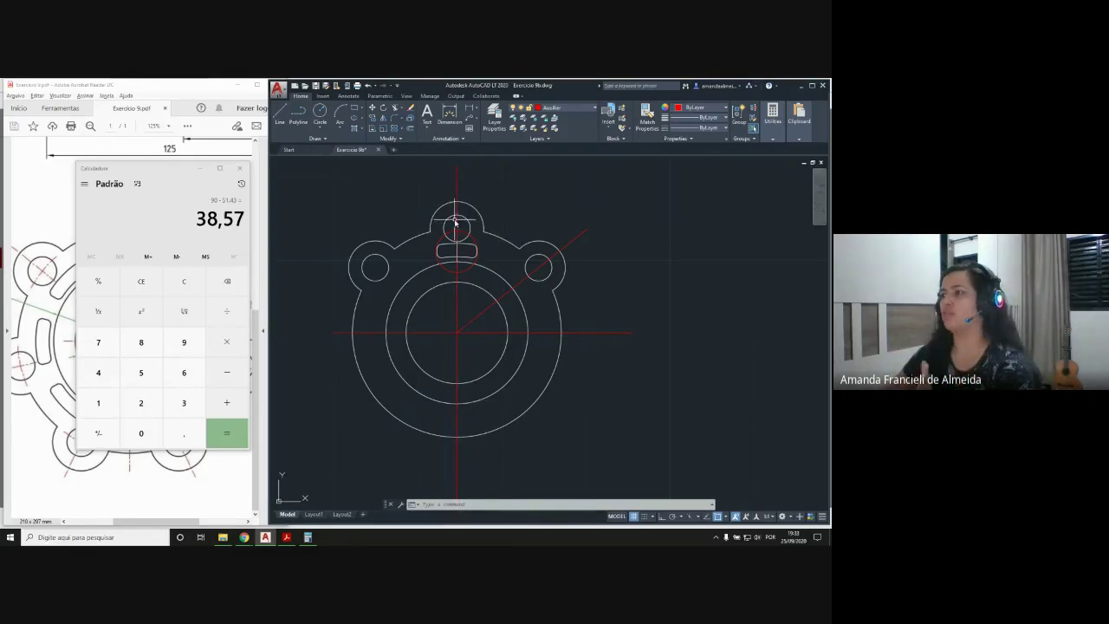
# Compare the top lug's hole and the right half of the horizontal centre line with the calculated angle, then clear the selection
pyautogui.click(469, 229)
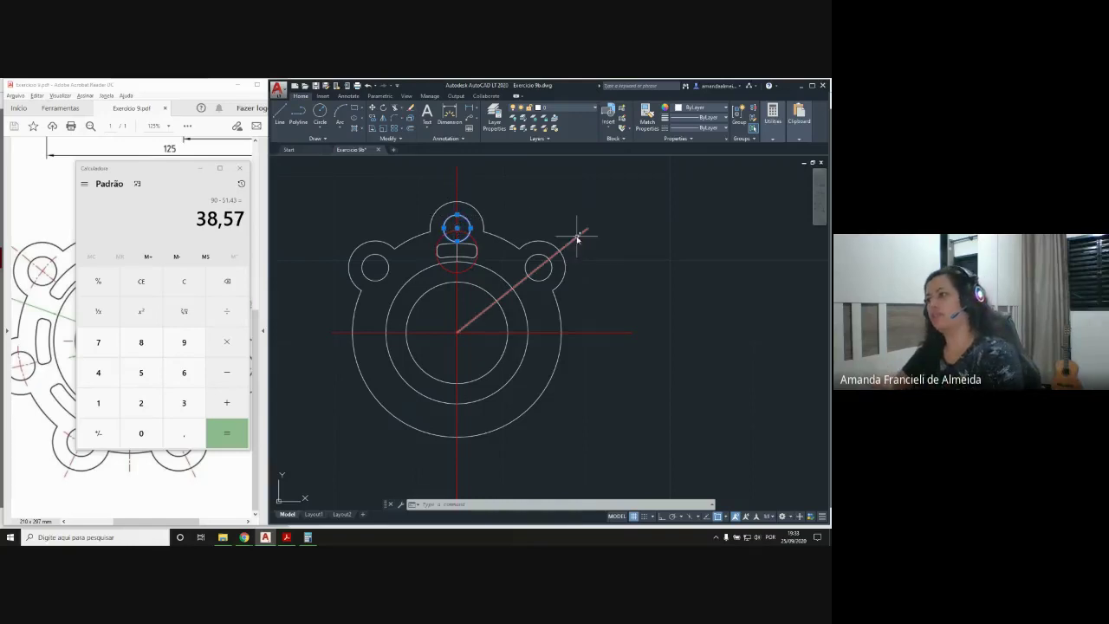
pyautogui.click(630, 333)
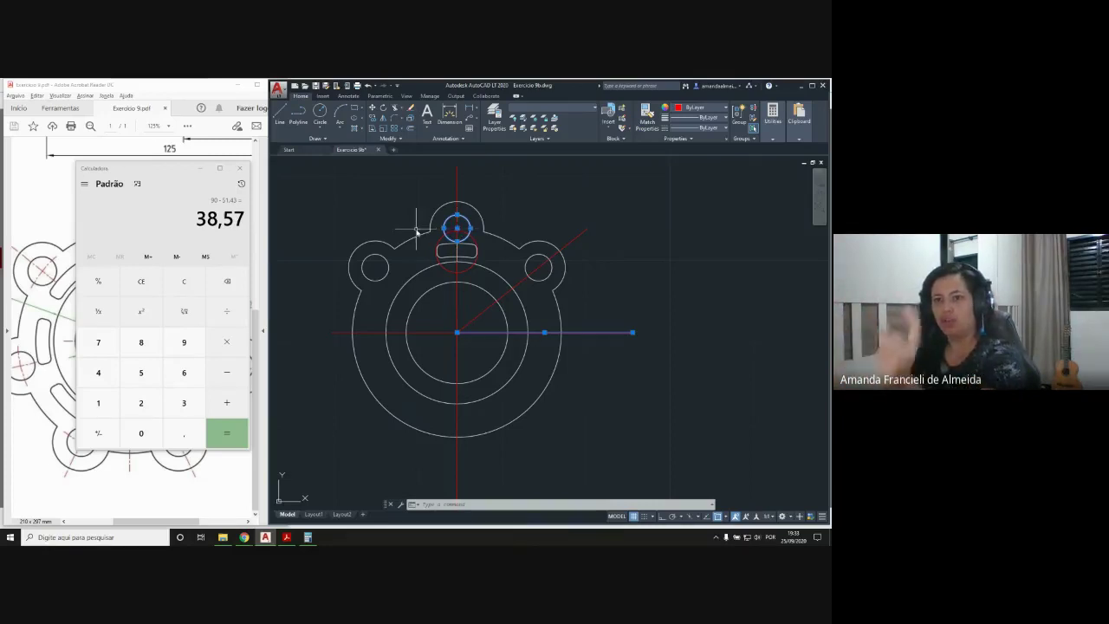
pyautogui.click(197, 221)
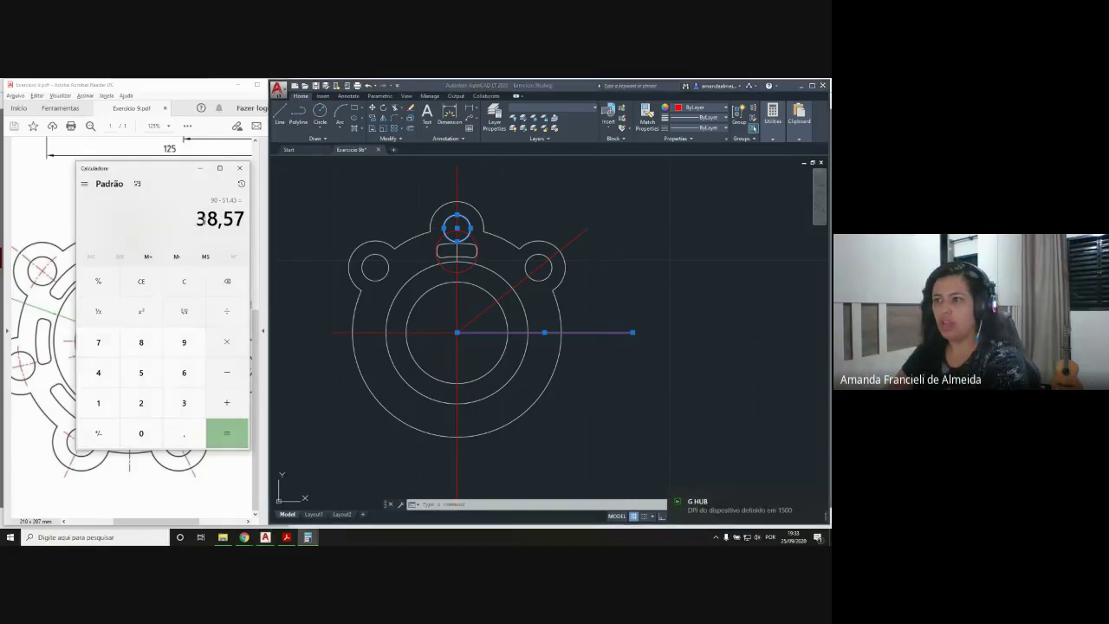
pyautogui.moveTo(196, 222); pyautogui.dragTo(250, 226)
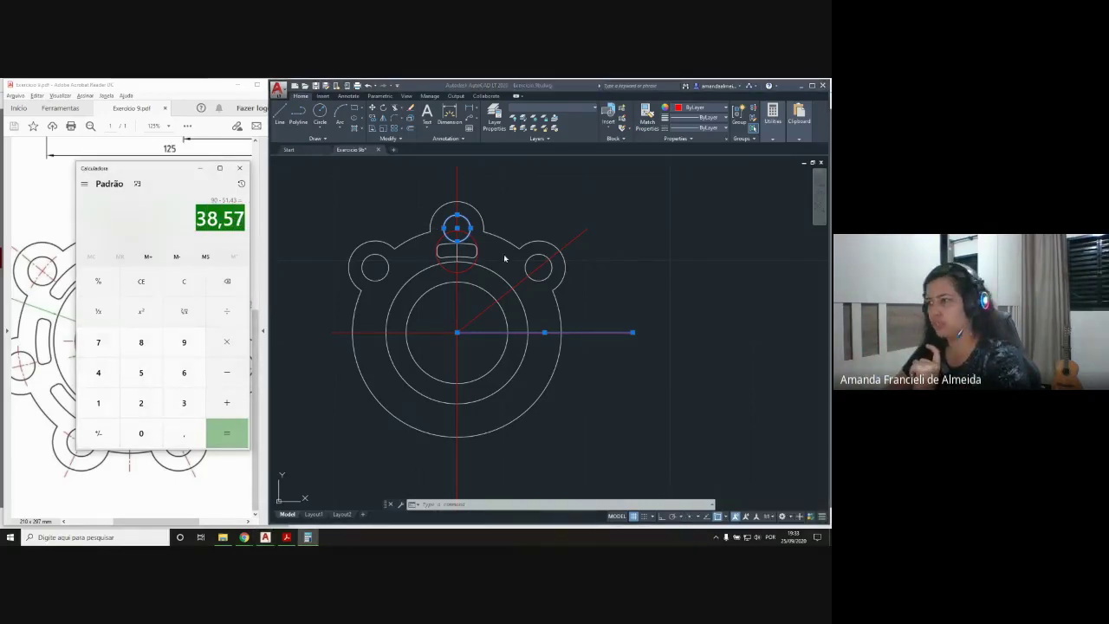
pyautogui.click(527, 282)
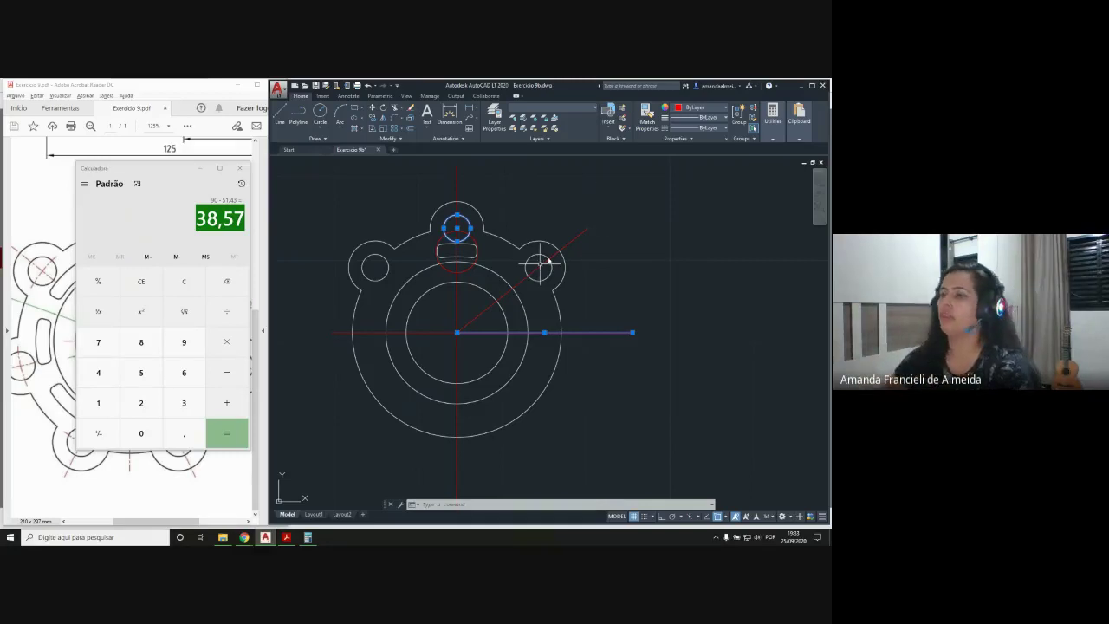
pyautogui.click(222, 222)
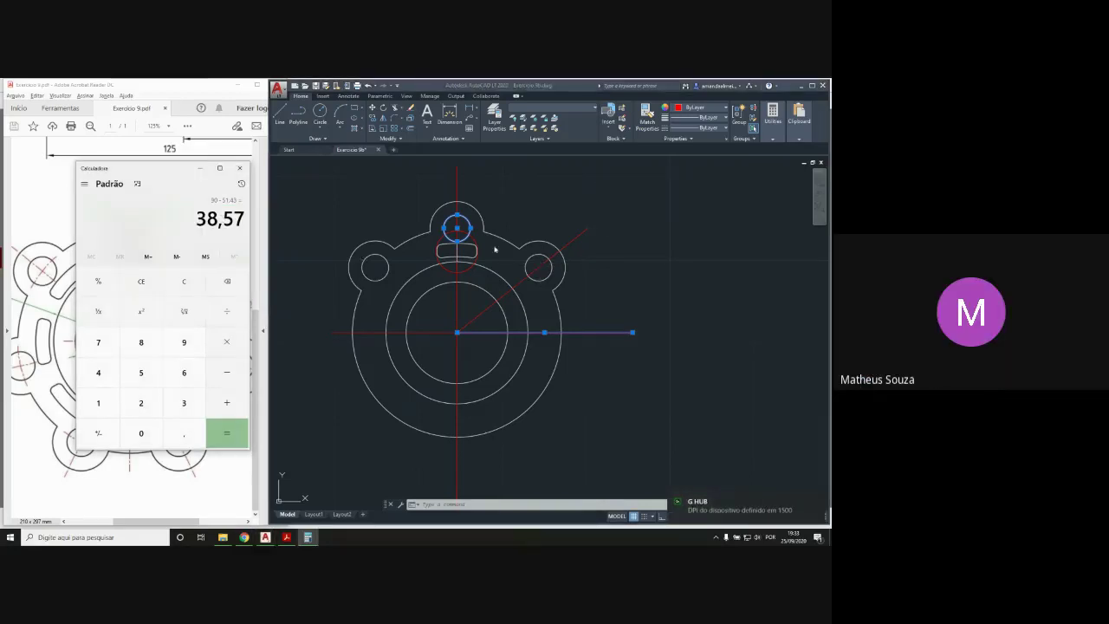
pyautogui.click(598, 265)
pyautogui.press('Escape')
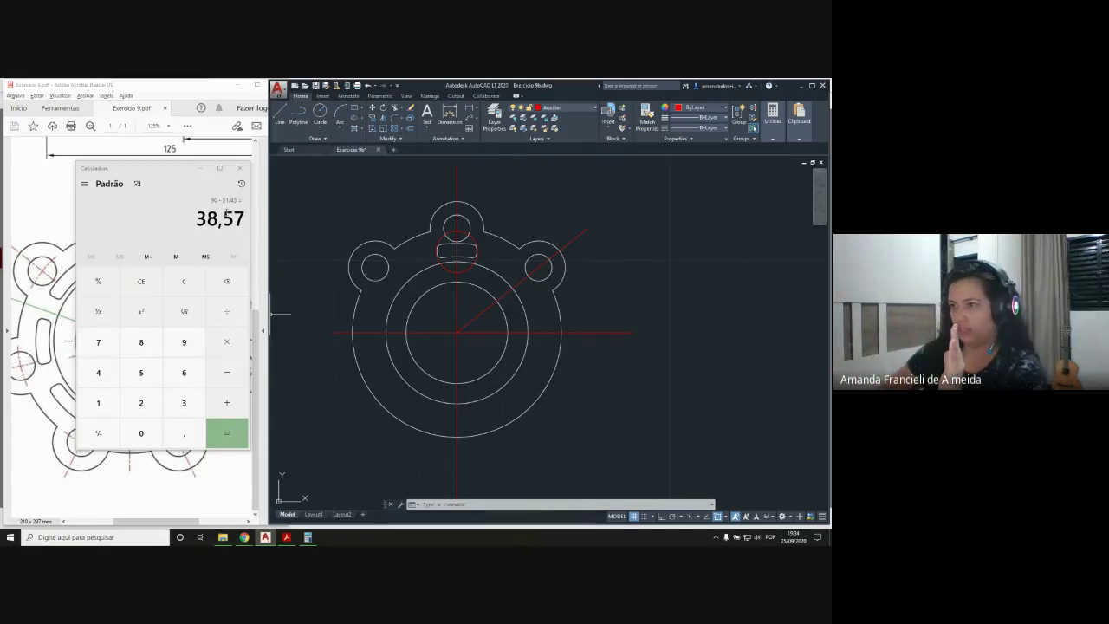
# In the calculator, subtract 51,43 from the current lug angle to get the next lug's angle
pyautogui.click(227, 375)
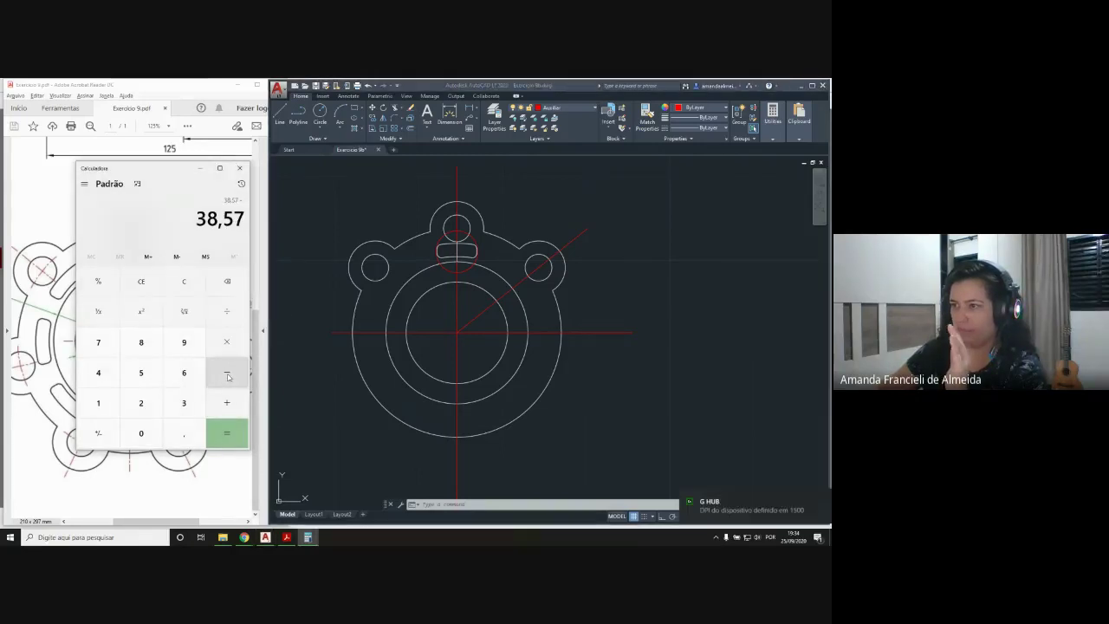
pyautogui.click(142, 372)
pyautogui.click(98, 402)
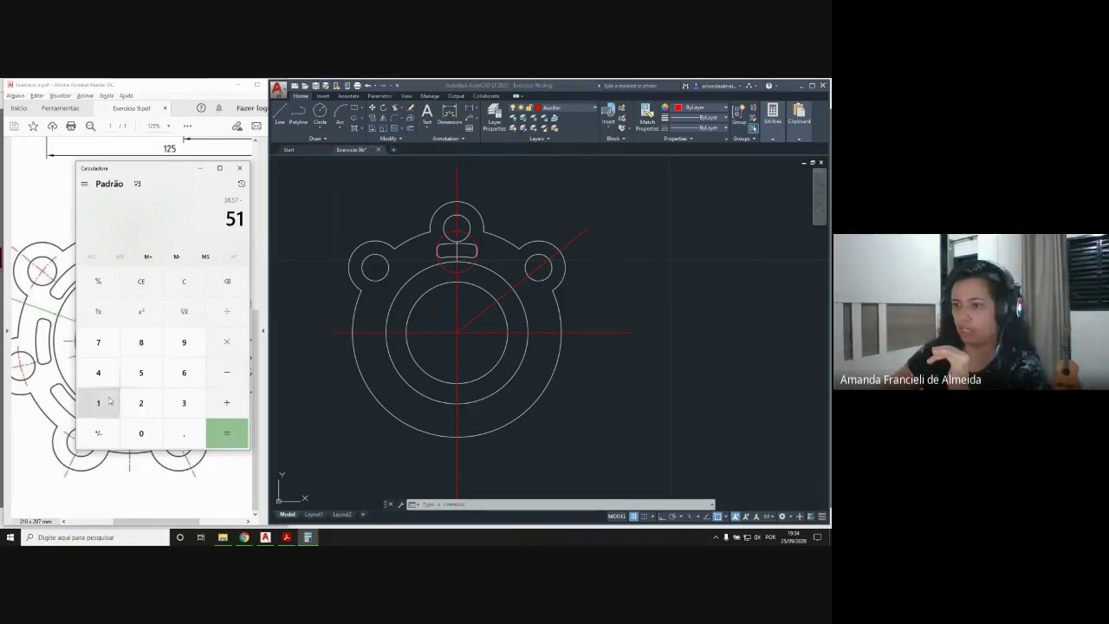
pyautogui.click(182, 433)
pyautogui.click(98, 373)
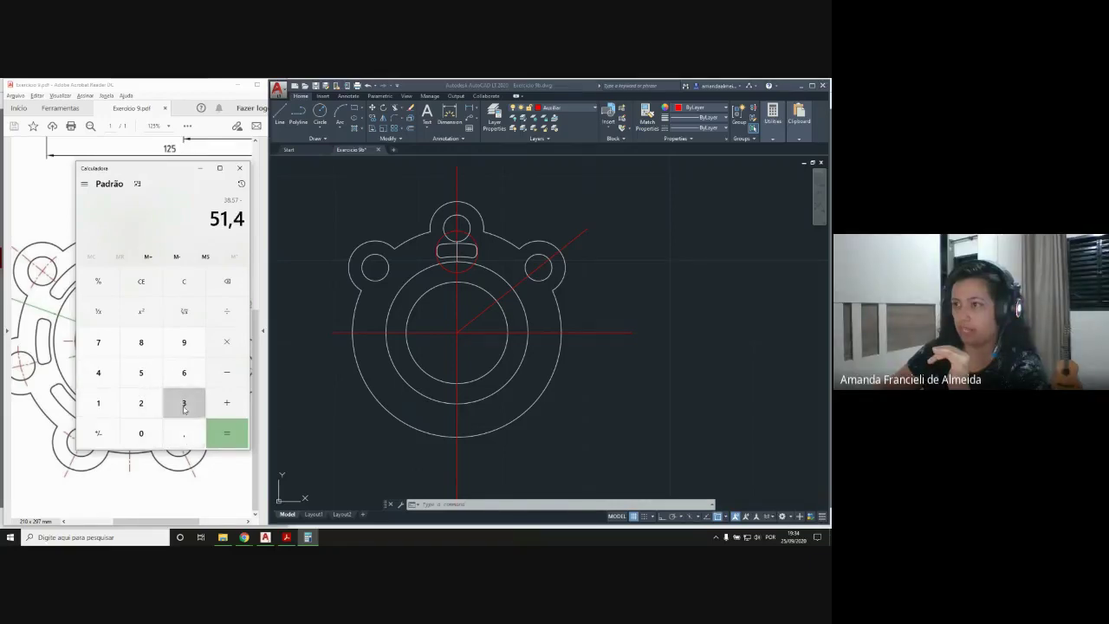
pyautogui.click(183, 403)
pyautogui.click(227, 434)
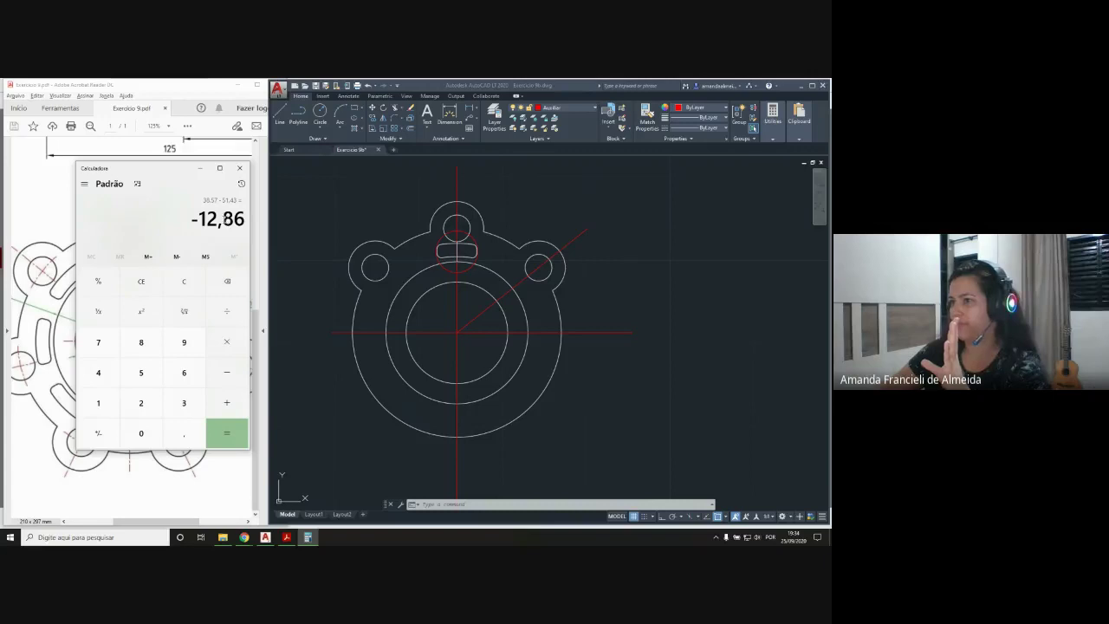
# Add 360 to the negative angle to convert it to a positive one, and highlight the result
pyautogui.click(226, 403)
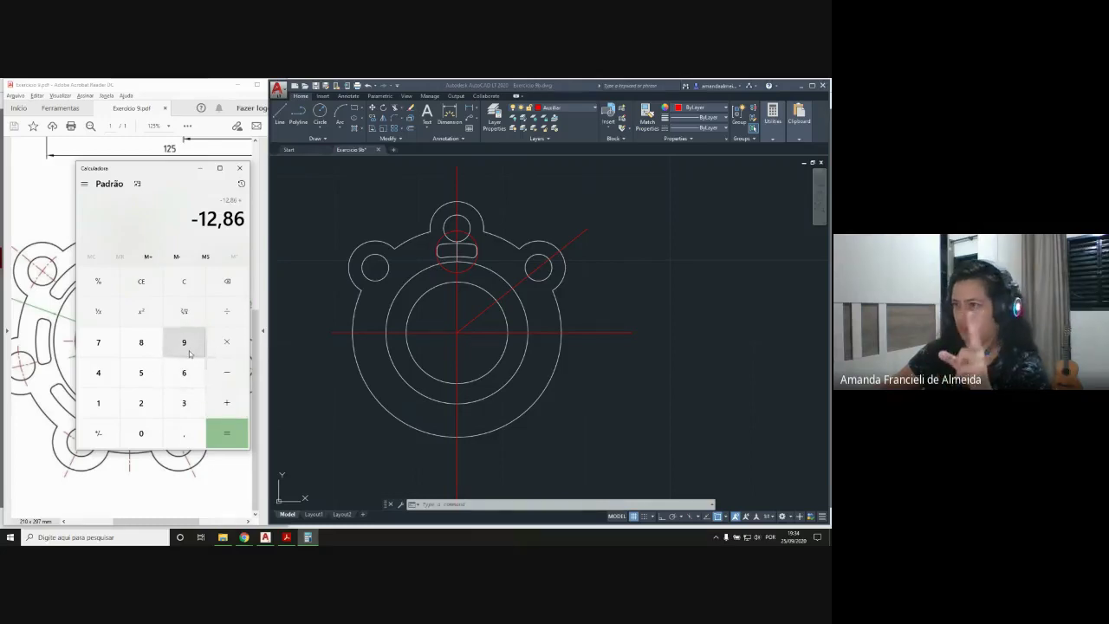
pyautogui.click(182, 374)
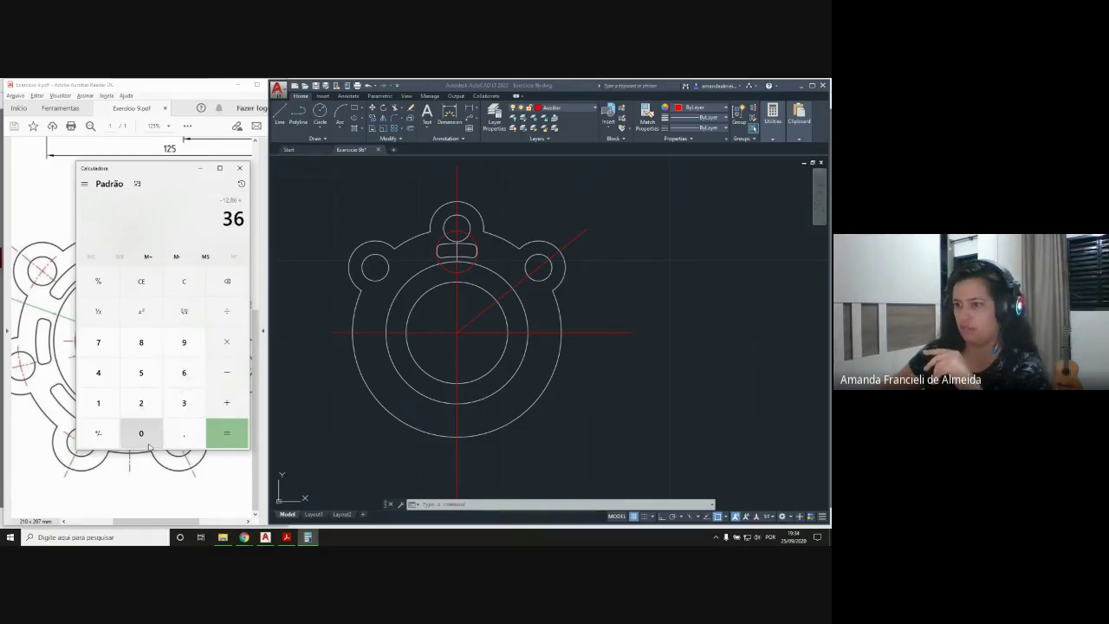
pyautogui.click(141, 433)
pyautogui.click(226, 433)
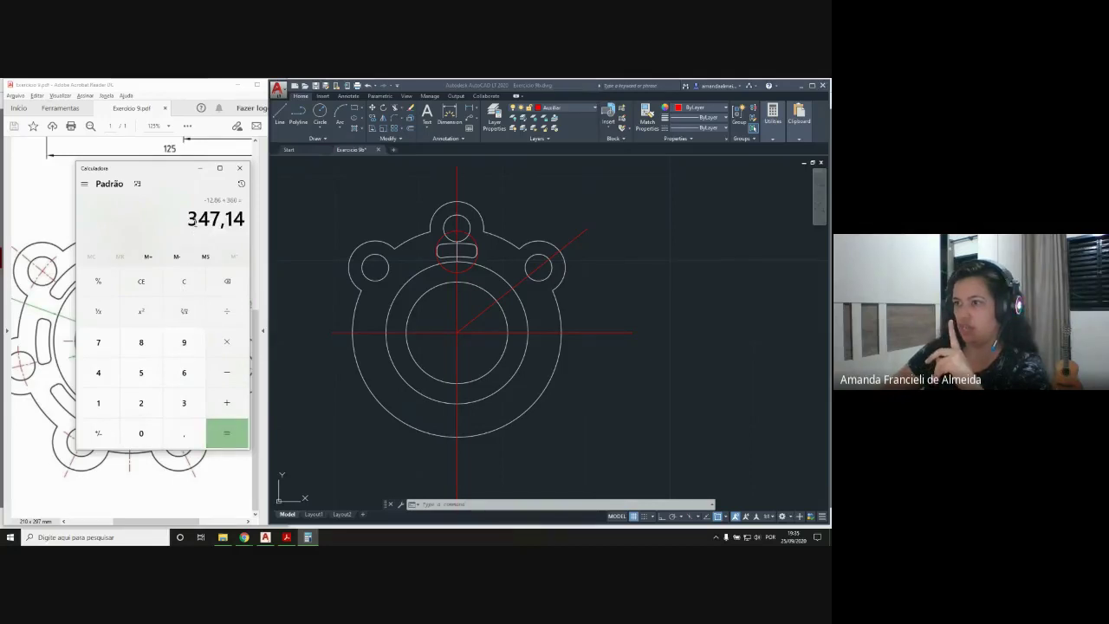
pyautogui.moveTo(198, 223); pyautogui.dragTo(244, 222)
pyautogui.click(195, 226)
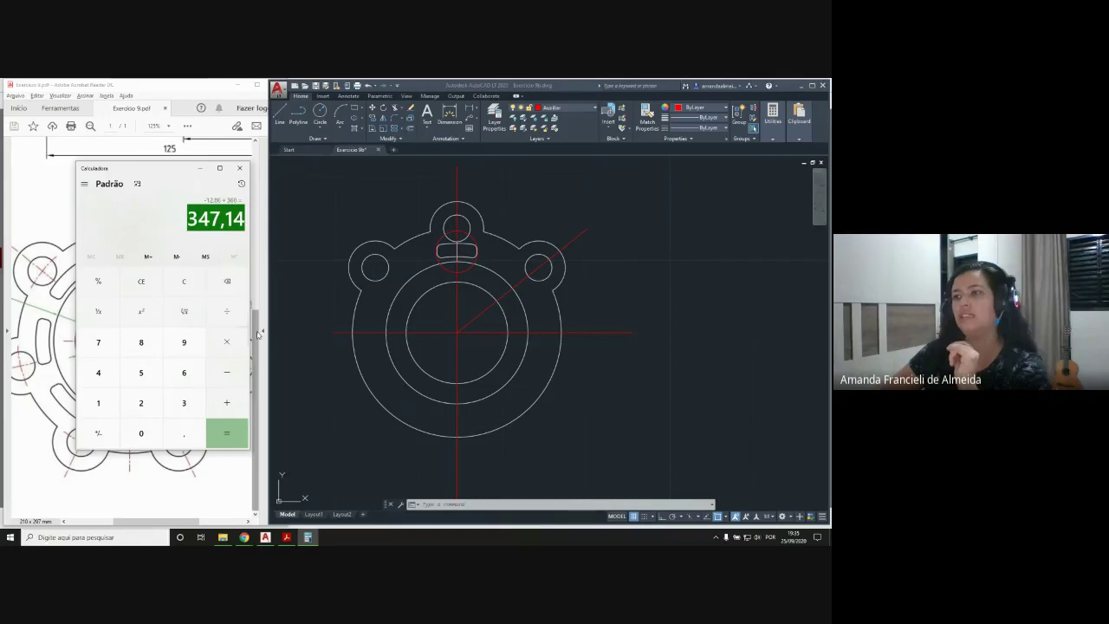
pyautogui.click(223, 224)
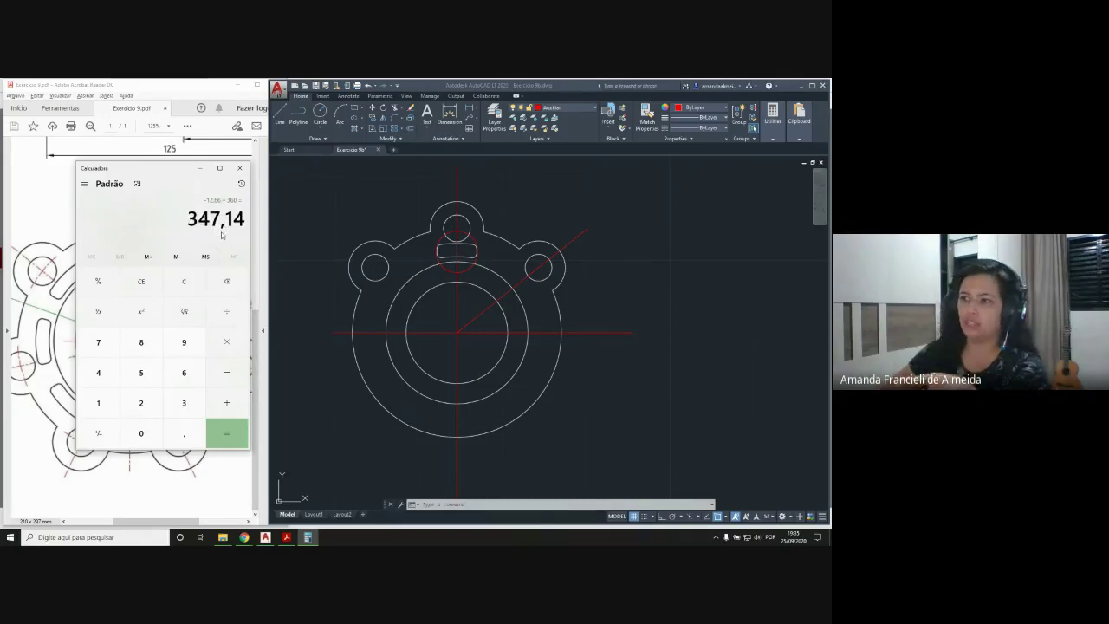
# Back in AutoCAD, draw a line from the flange centre, 20 long at an angle of 347.14 degrees
pyautogui.click(339, 167)
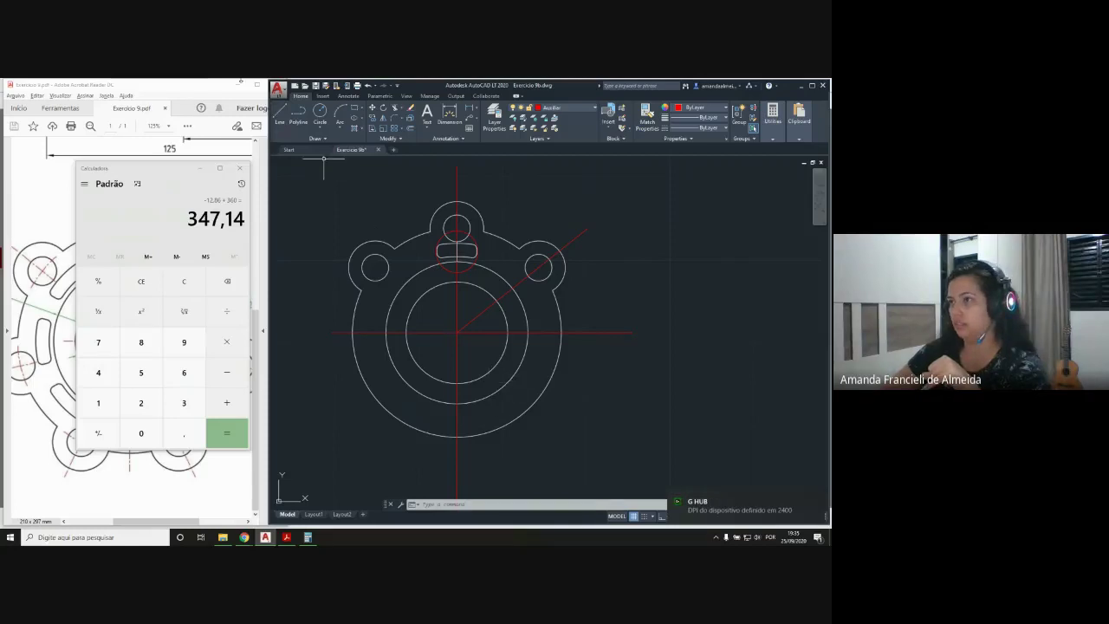
pyautogui.click(279, 113)
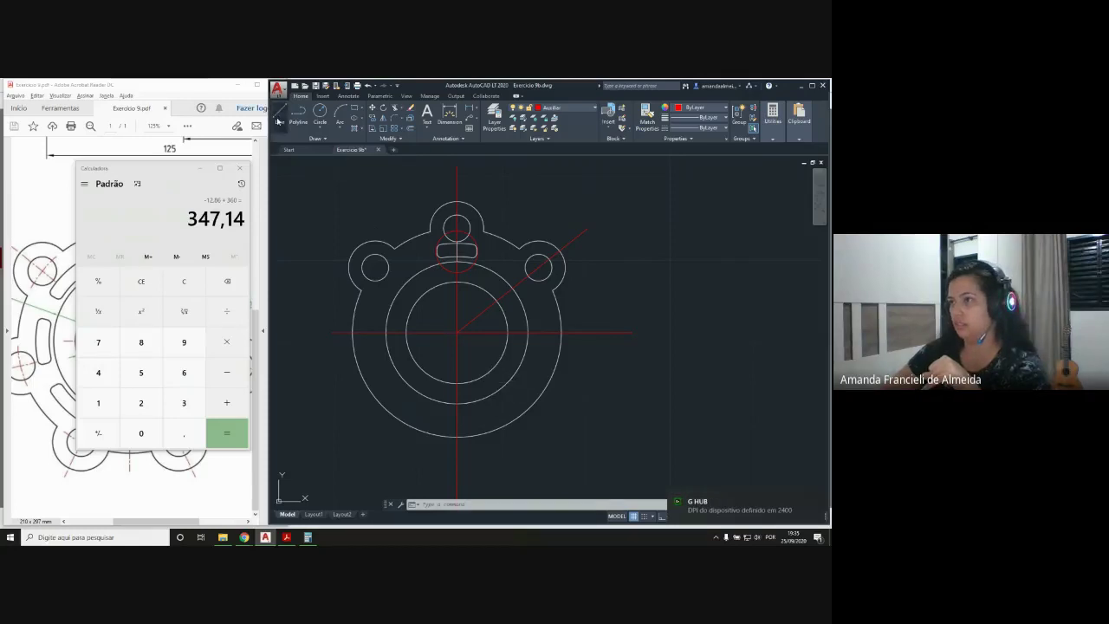
pyautogui.click(457, 333)
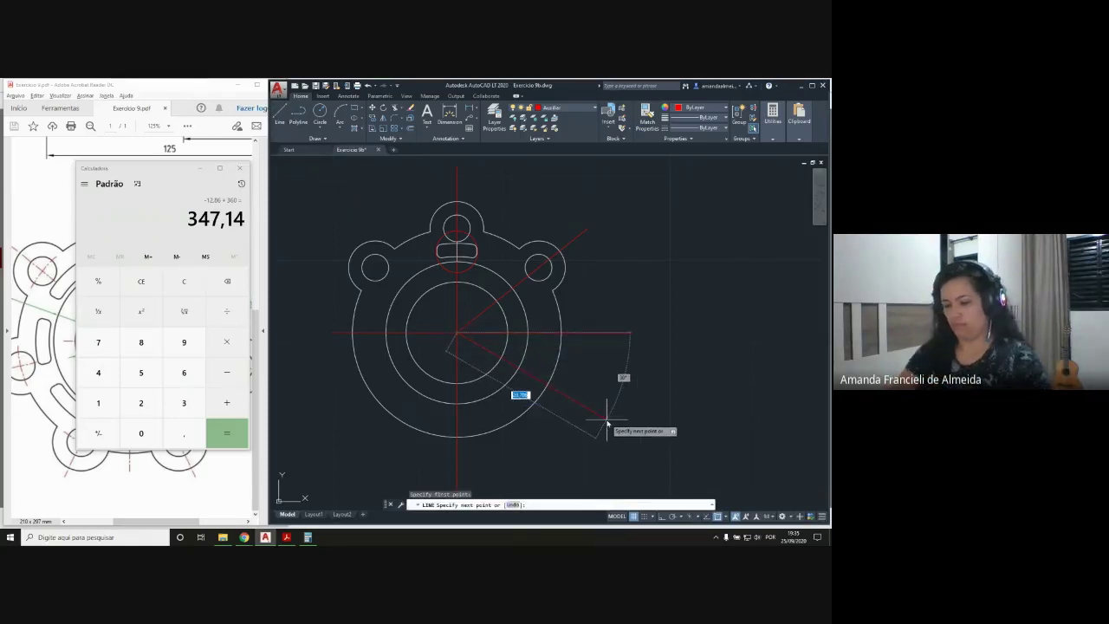
pyautogui.write('@')
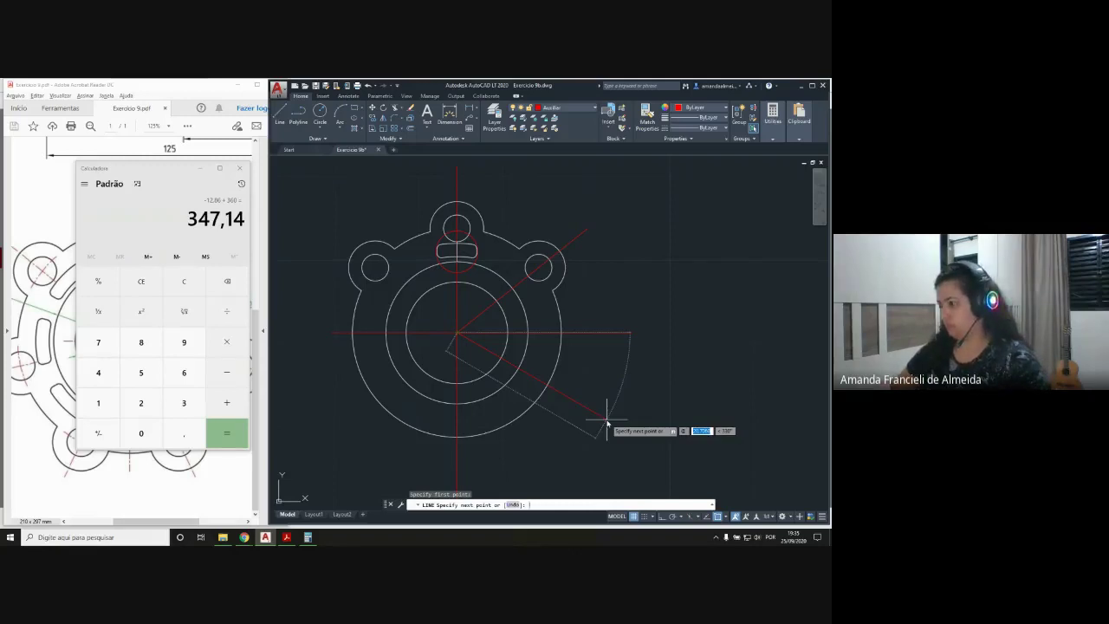
pyautogui.write('20')
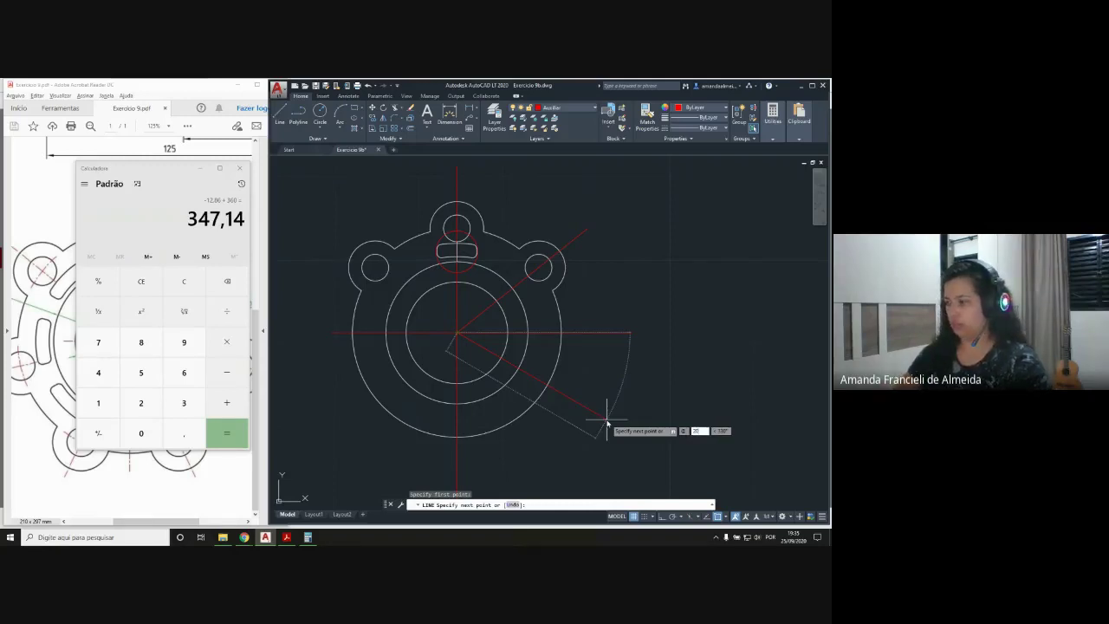
pyautogui.press('Tab')
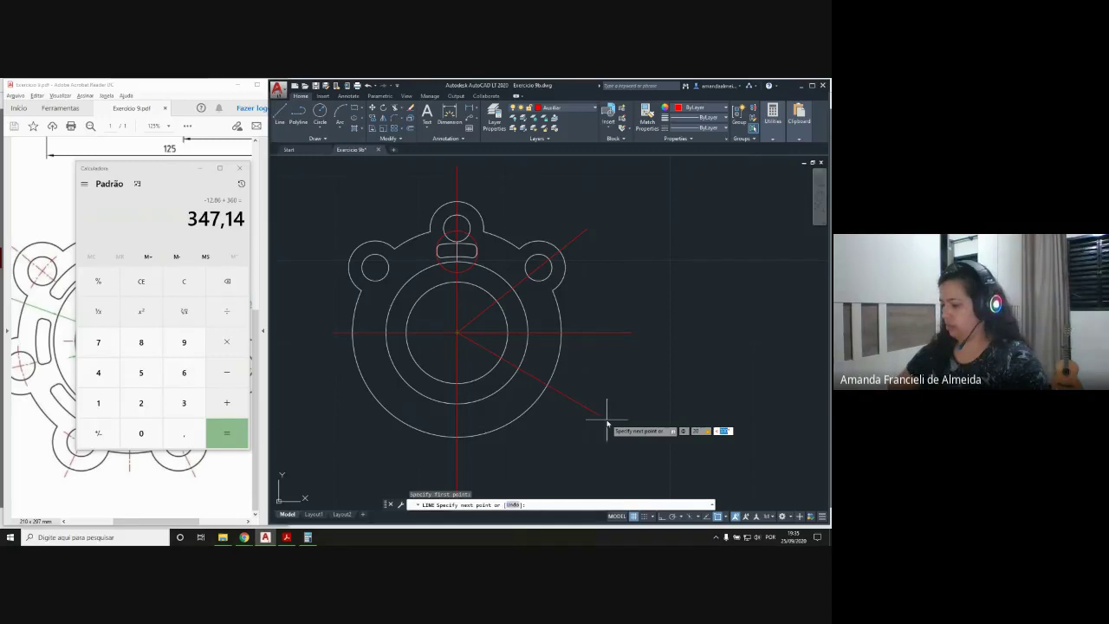
pyautogui.write('347')
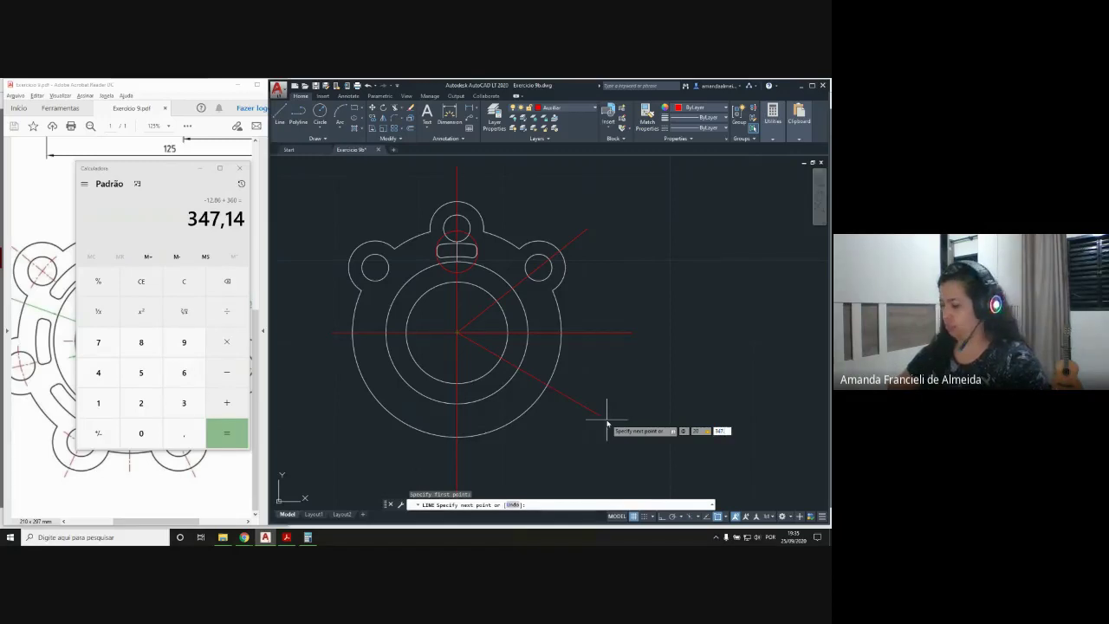
pyautogui.write(',14')
pyautogui.press('Return')
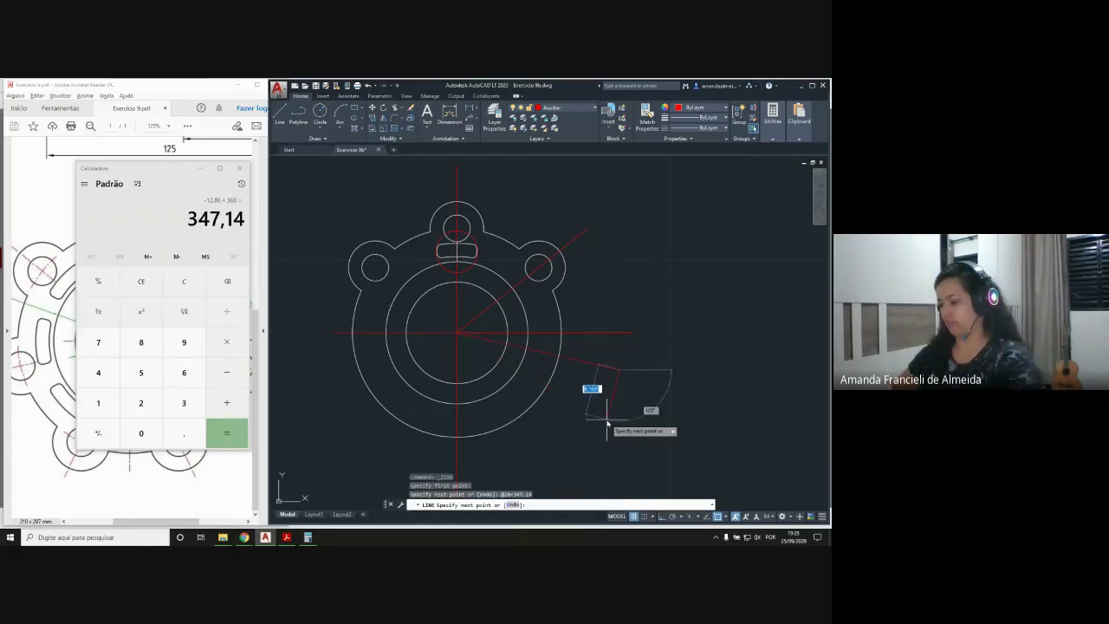
pyautogui.press('Return')
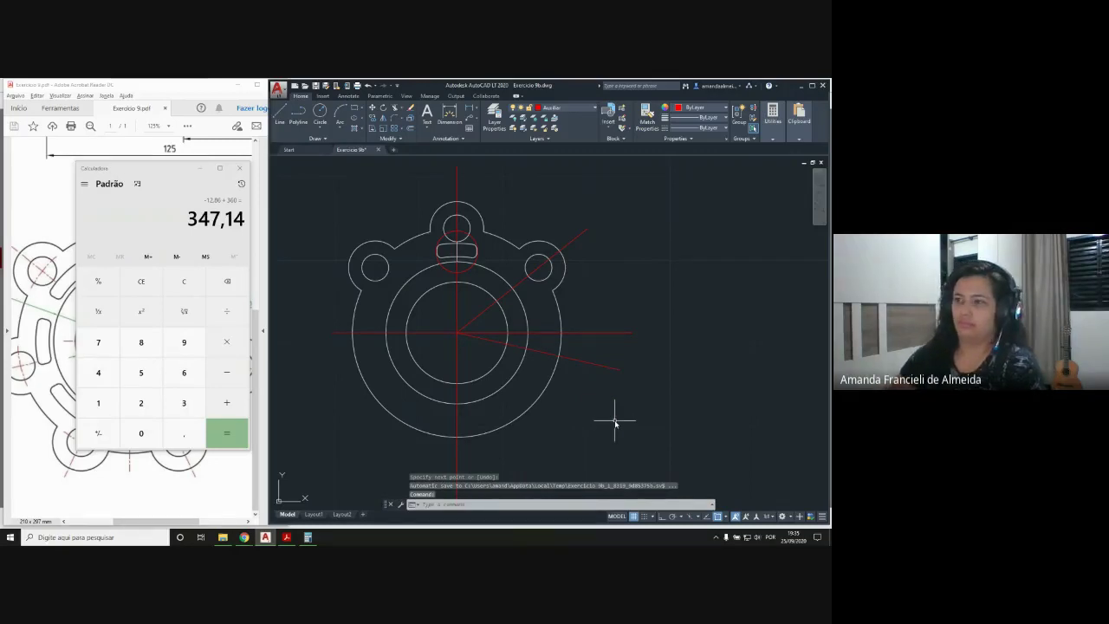
# Switch to the PDF and examine the right-hand and left-hand lugs of the reference flange
pyautogui.click(200, 167)
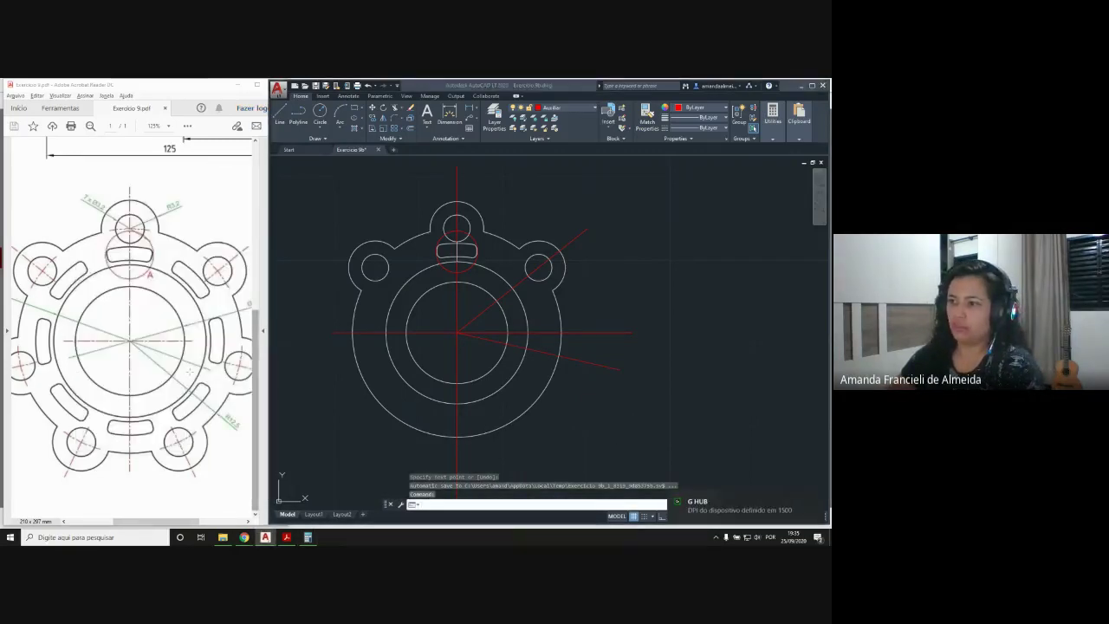
pyautogui.moveTo(160, 522); pyautogui.dragTo(178, 523)
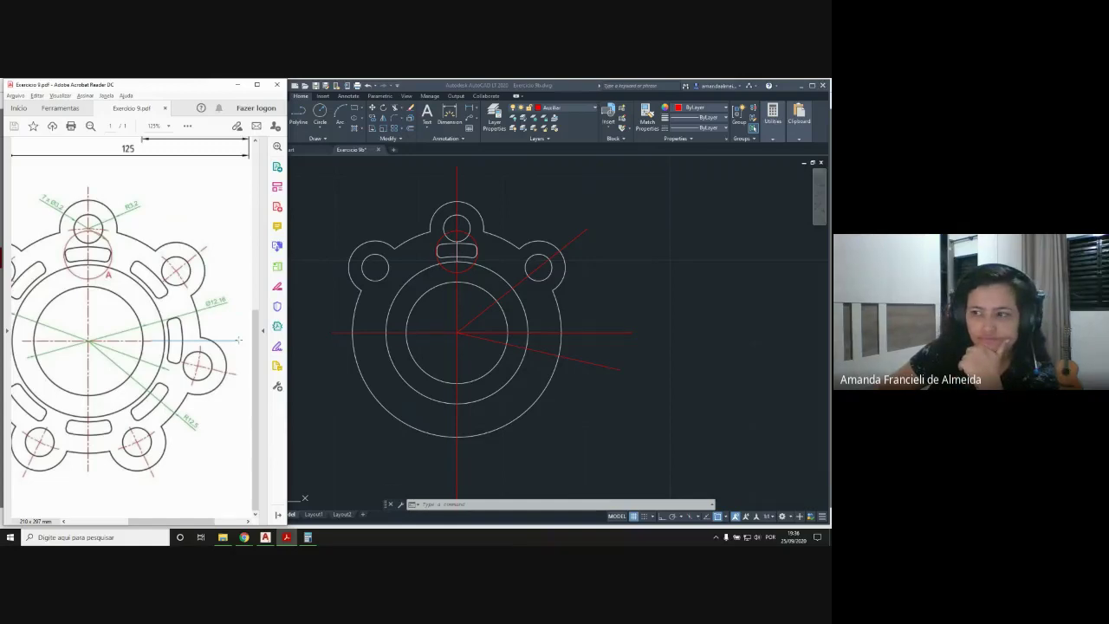
pyautogui.click(239, 340)
pyautogui.click(238, 344)
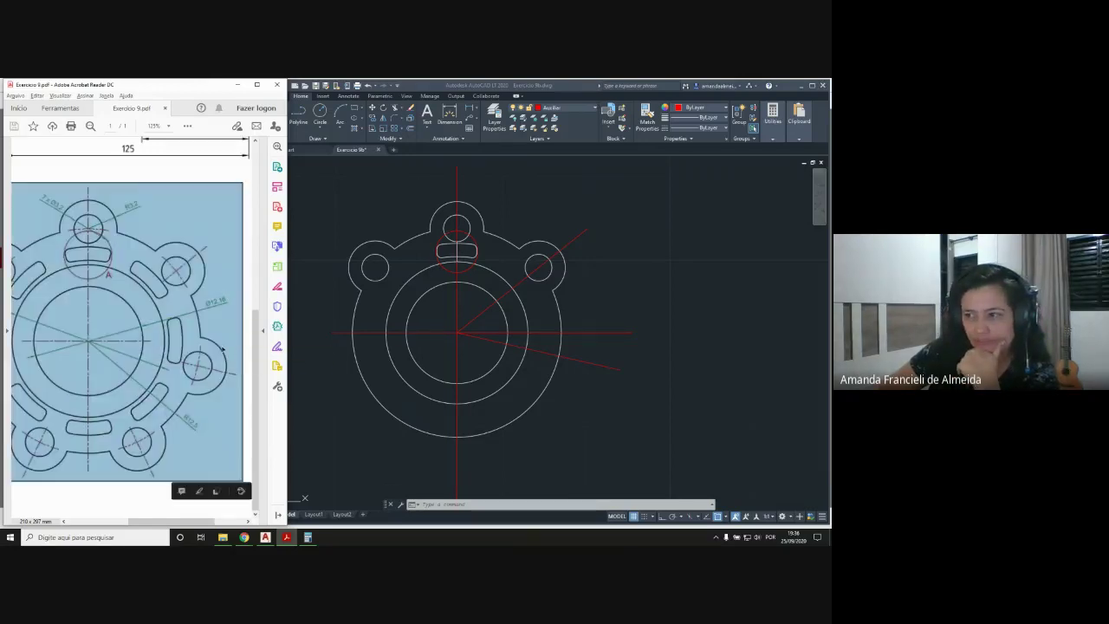
pyautogui.click(162, 330)
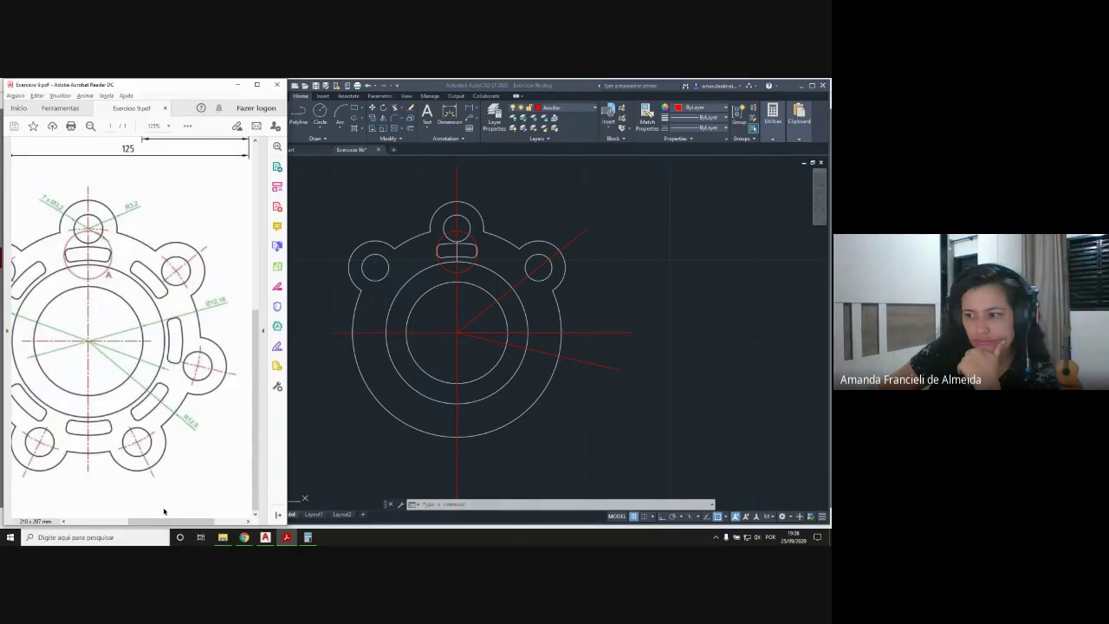
pyautogui.moveTo(167, 522); pyautogui.dragTo(139, 521)
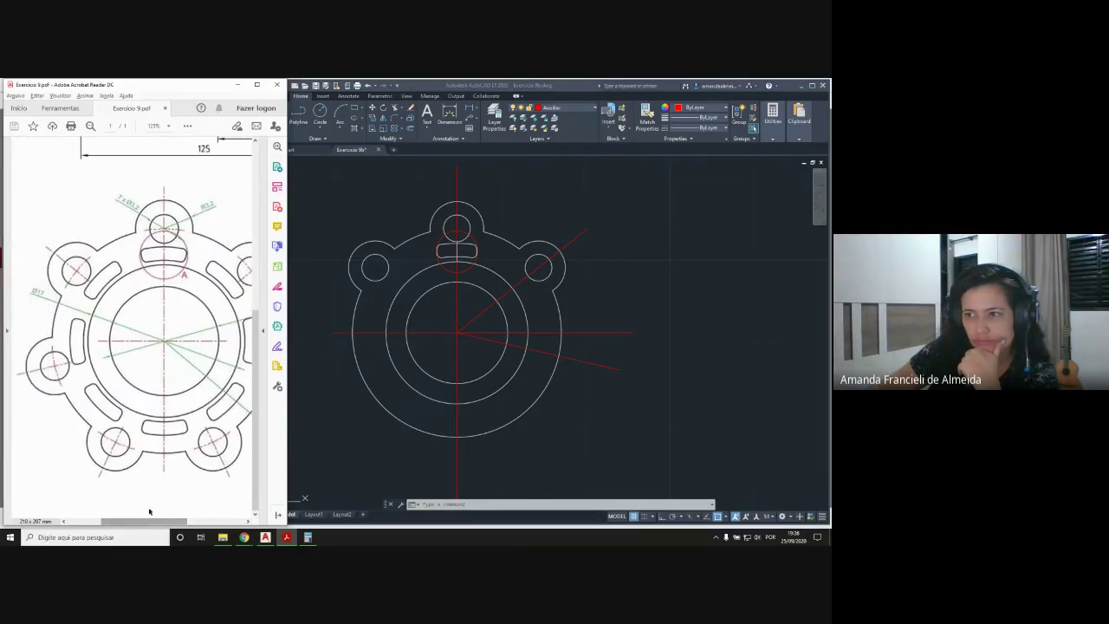
pyautogui.click(305, 124)
pyautogui.click(279, 120)
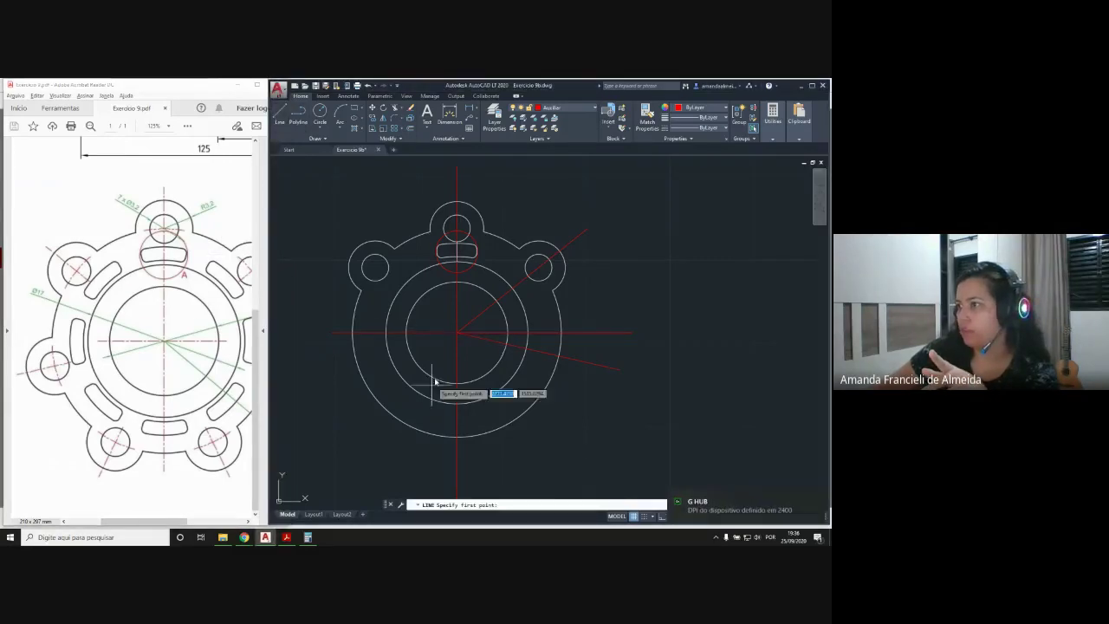
pyautogui.click(456, 331)
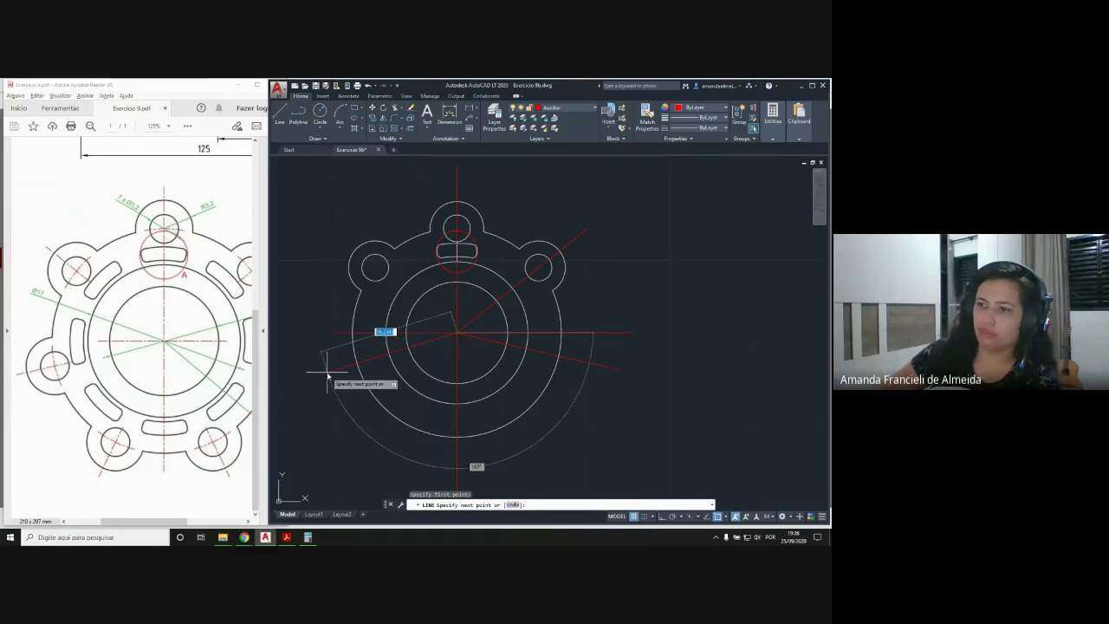
pyautogui.press('Escape')
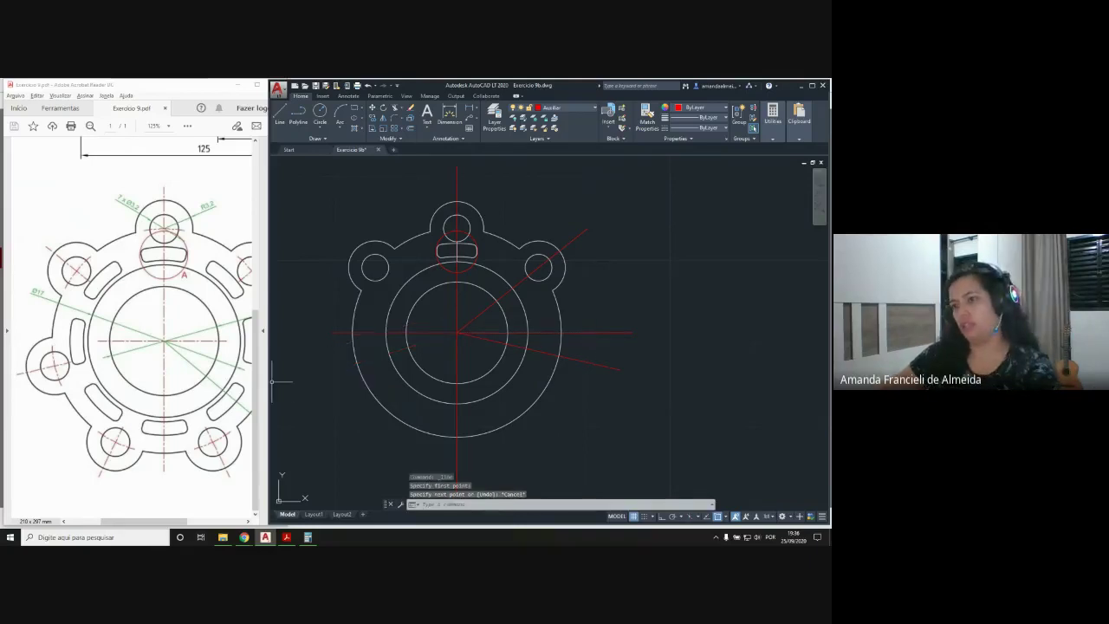
# Mark the left-hand lug in the PDF reference drawing, then bring up the calculator and place it over the AutoCAD drawing area
pyautogui.click(26, 334)
pyautogui.moveTo(20, 325); pyautogui.dragTo(86, 403)
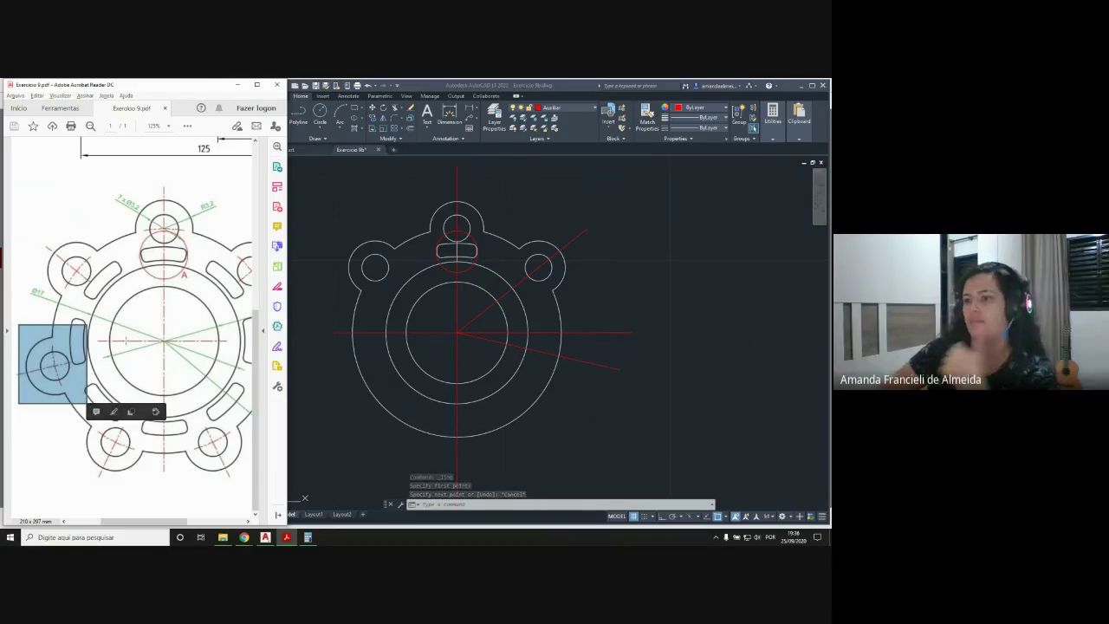
pyautogui.click(307, 537)
pyautogui.moveTo(139, 169); pyautogui.dragTo(351, 164)
pyautogui.click(396, 277)
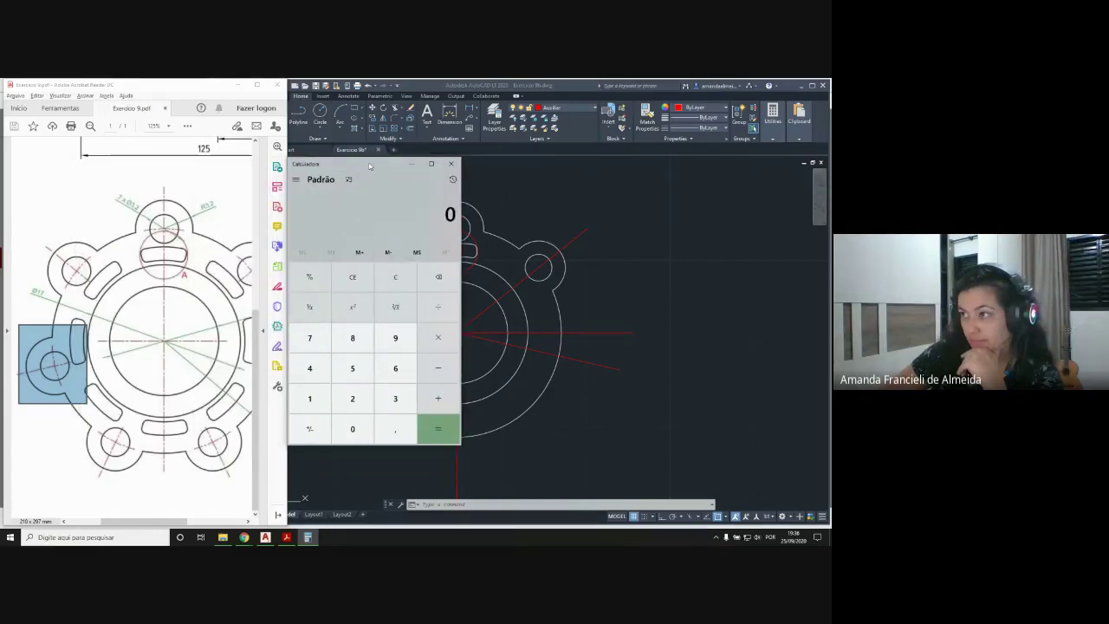
pyautogui.moveTo(369, 165)
pyautogui.mouseDown()
pyautogui.moveTo(380, 181)
pyautogui.moveTo(596, 196)
pyautogui.moveTo(380, 180)
pyautogui.mouseUp()
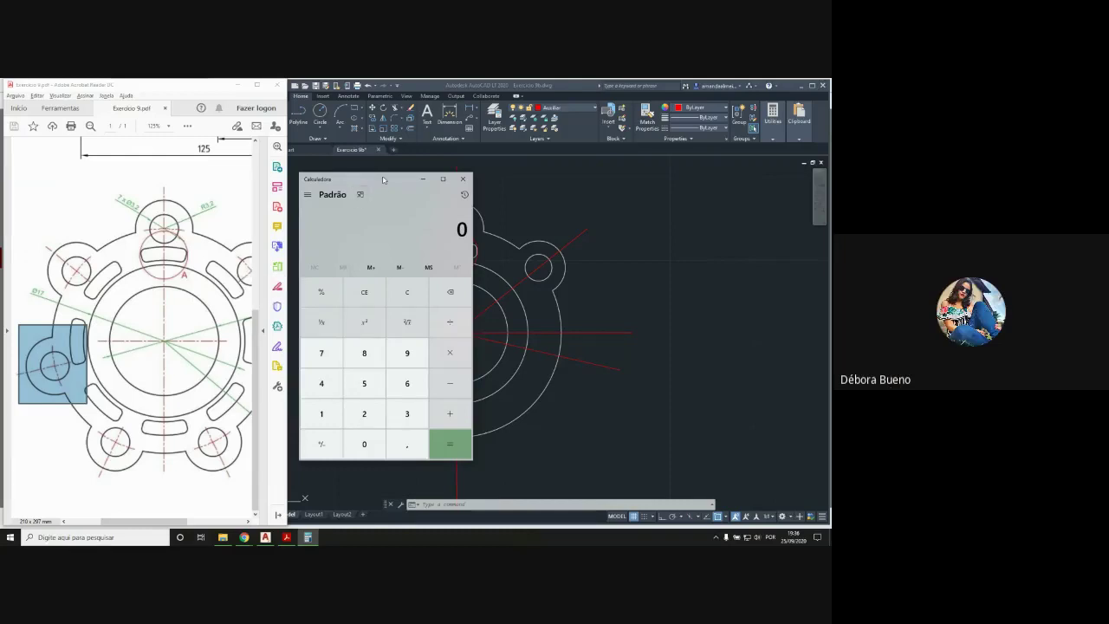
pyautogui.moveTo(385, 181); pyautogui.dragTo(377, 179)
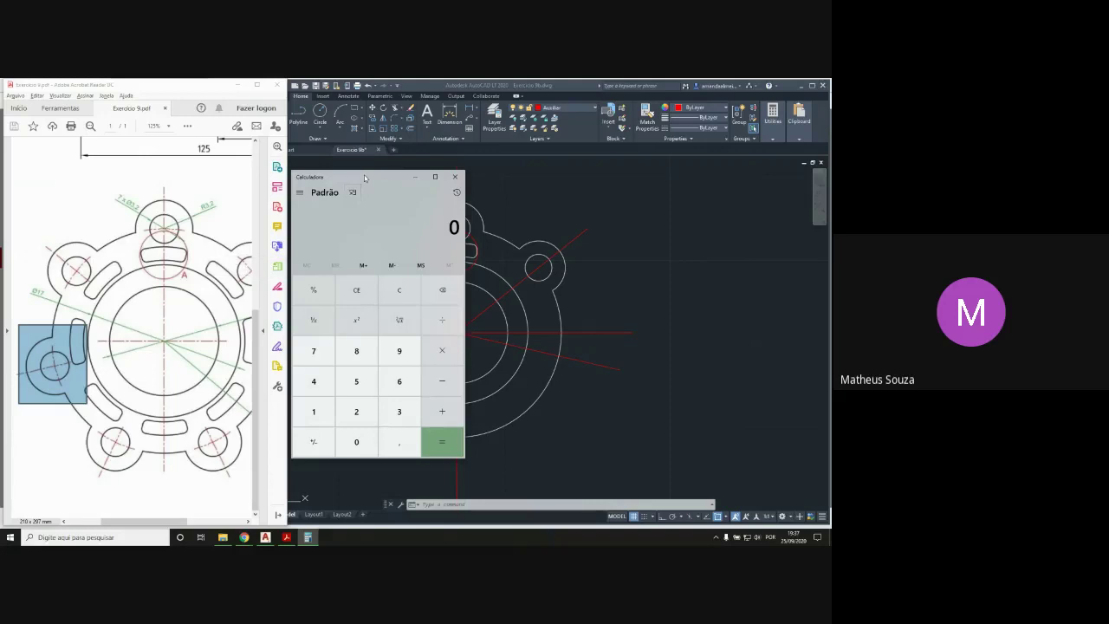
pyautogui.moveTo(364, 177)
pyautogui.mouseDown()
pyautogui.moveTo(637, 179)
pyautogui.moveTo(654, 196)
pyautogui.mouseUp()
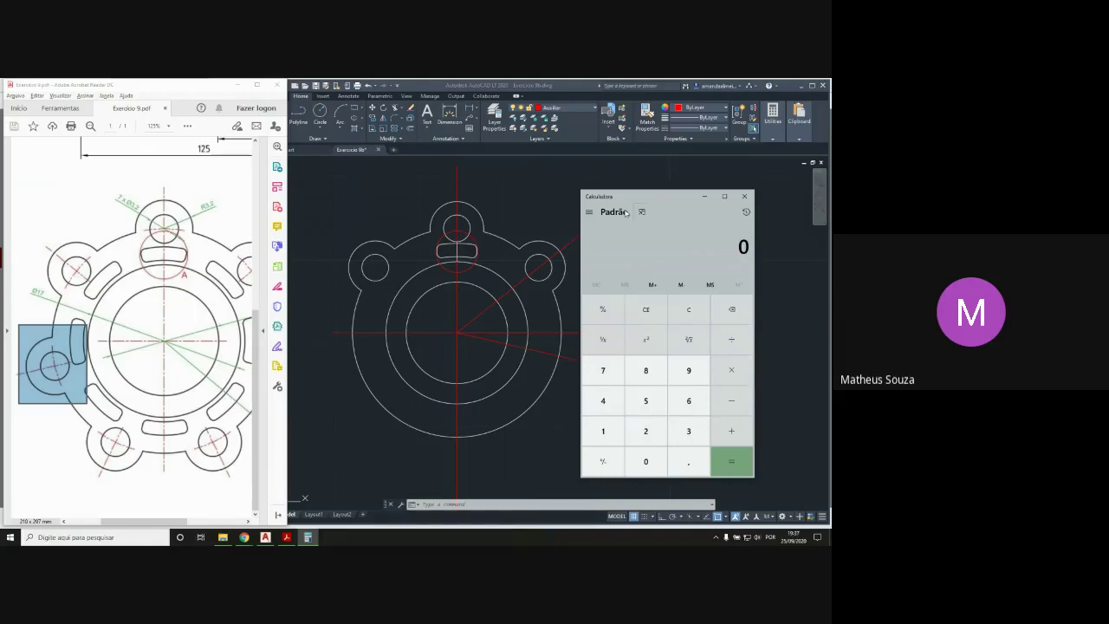
pyautogui.moveTo(626, 212); pyautogui.dragTo(541, 185)
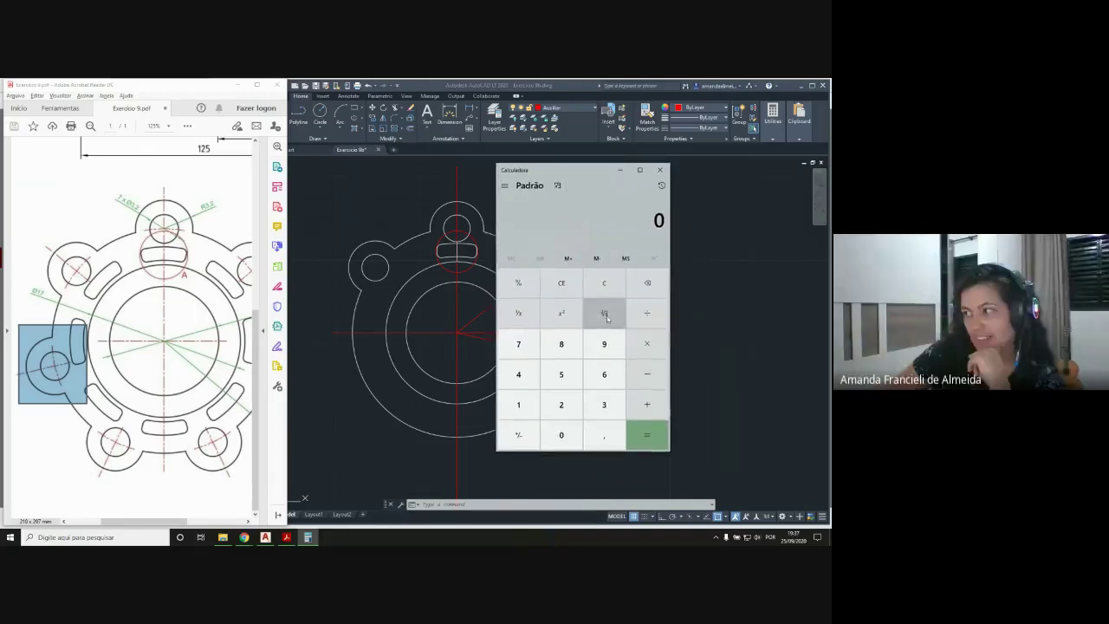
# In the calculator, add 51,43 to 90 to get the upper-left lug's angle, and highlight the result
pyautogui.click(604, 346)
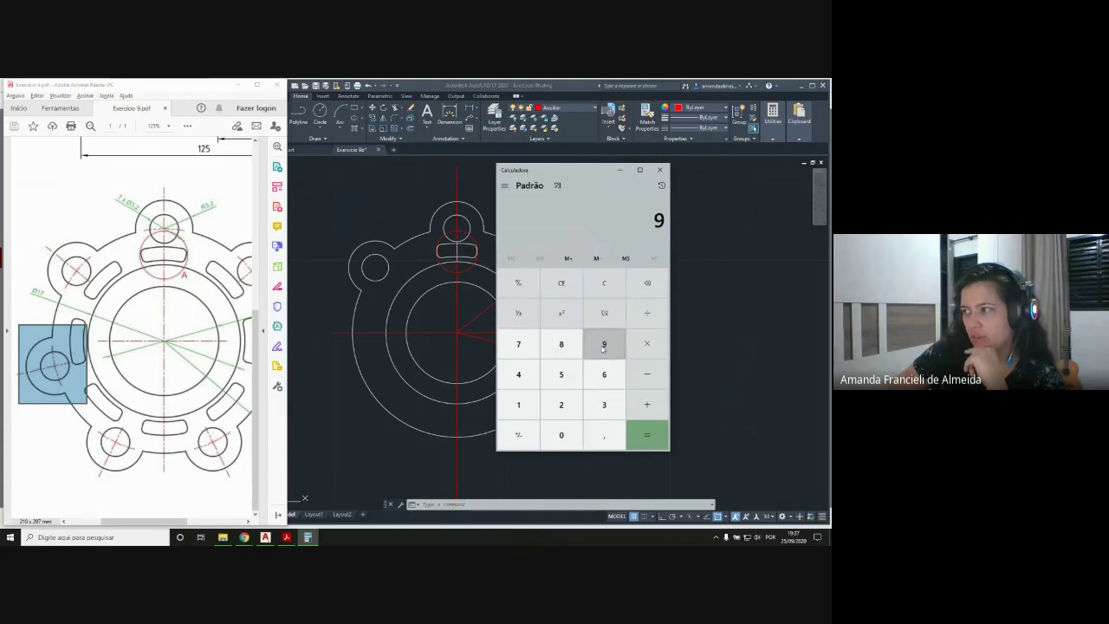
pyautogui.click(562, 435)
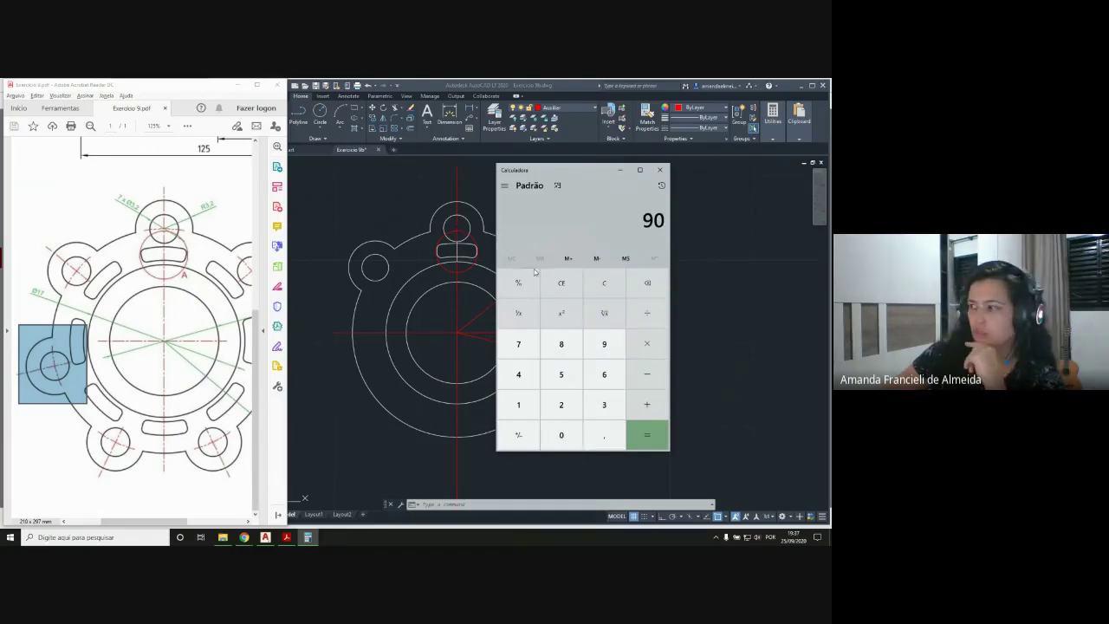
pyautogui.click(646, 404)
pyautogui.click(563, 376)
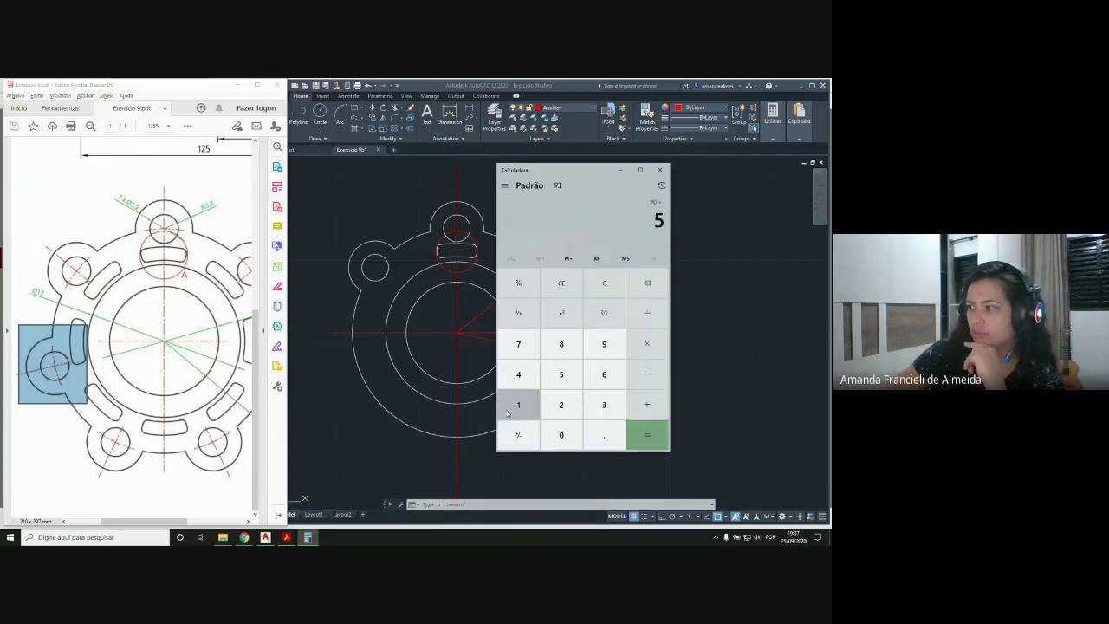
pyautogui.click(518, 405)
pyautogui.click(604, 435)
pyautogui.click(537, 379)
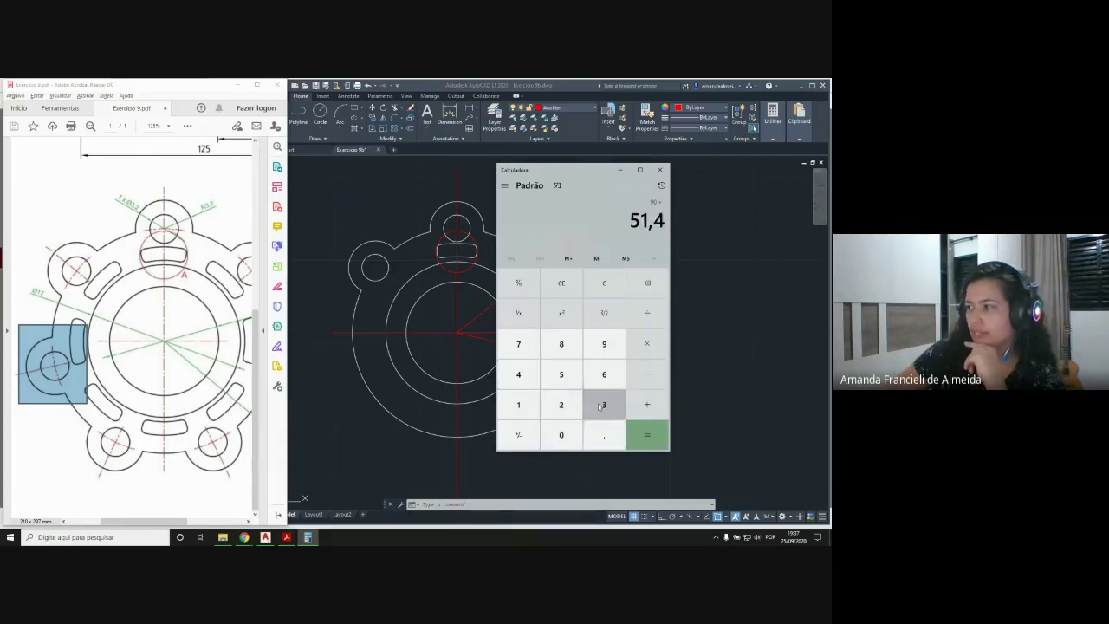
pyautogui.click(604, 405)
pyautogui.click(646, 434)
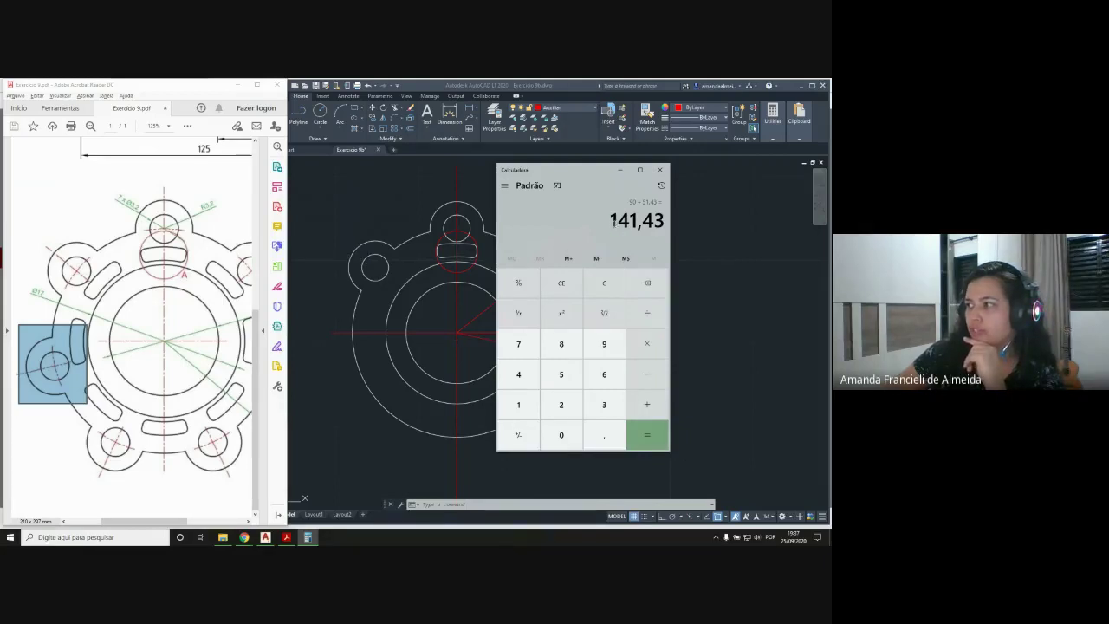
pyautogui.moveTo(614, 221); pyautogui.dragTo(665, 222)
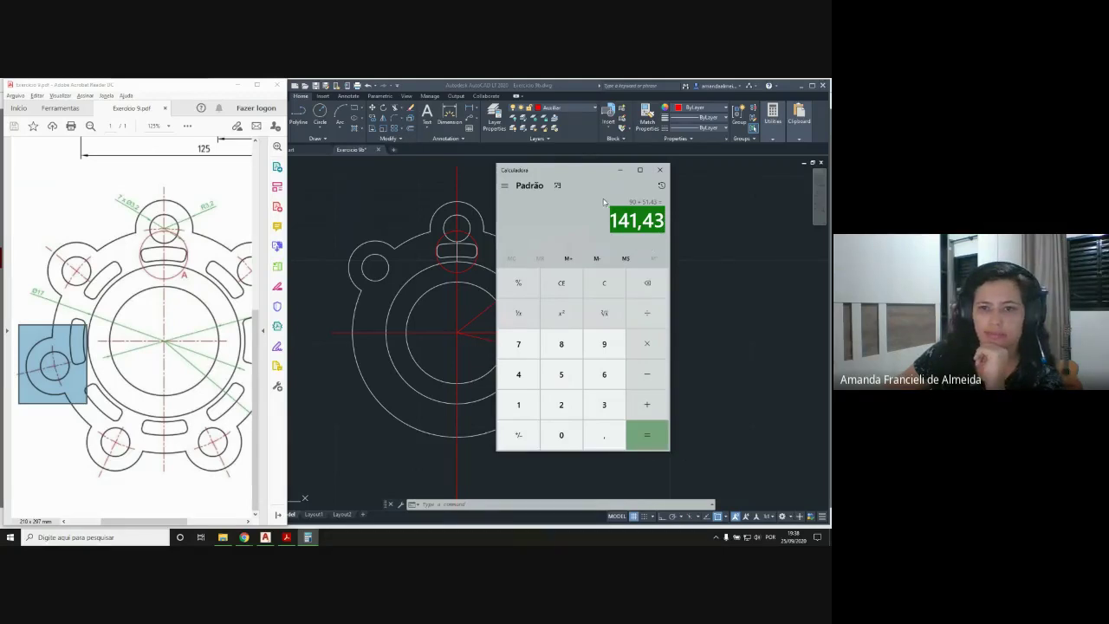
pyautogui.moveTo(588, 175); pyautogui.dragTo(563, 173)
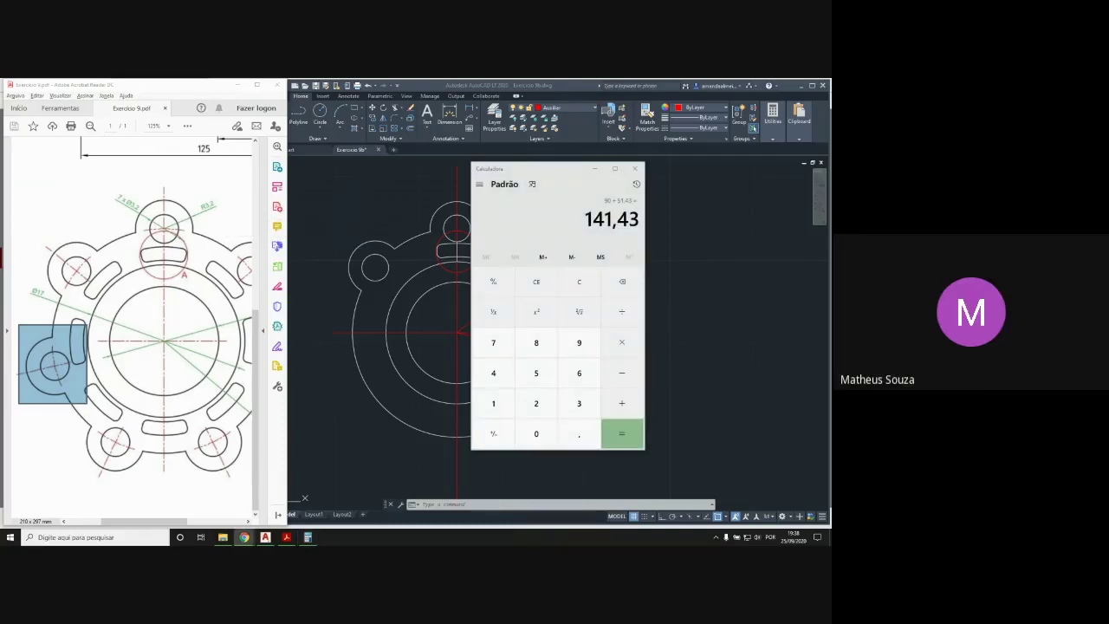
pyautogui.click(535, 167)
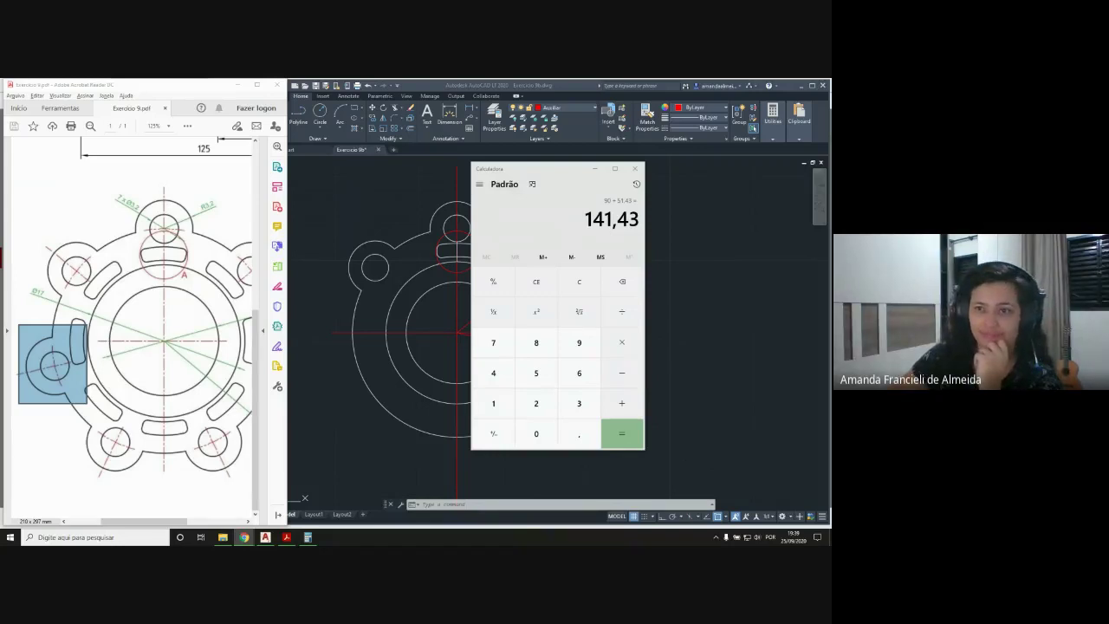
pyautogui.click(550, 172)
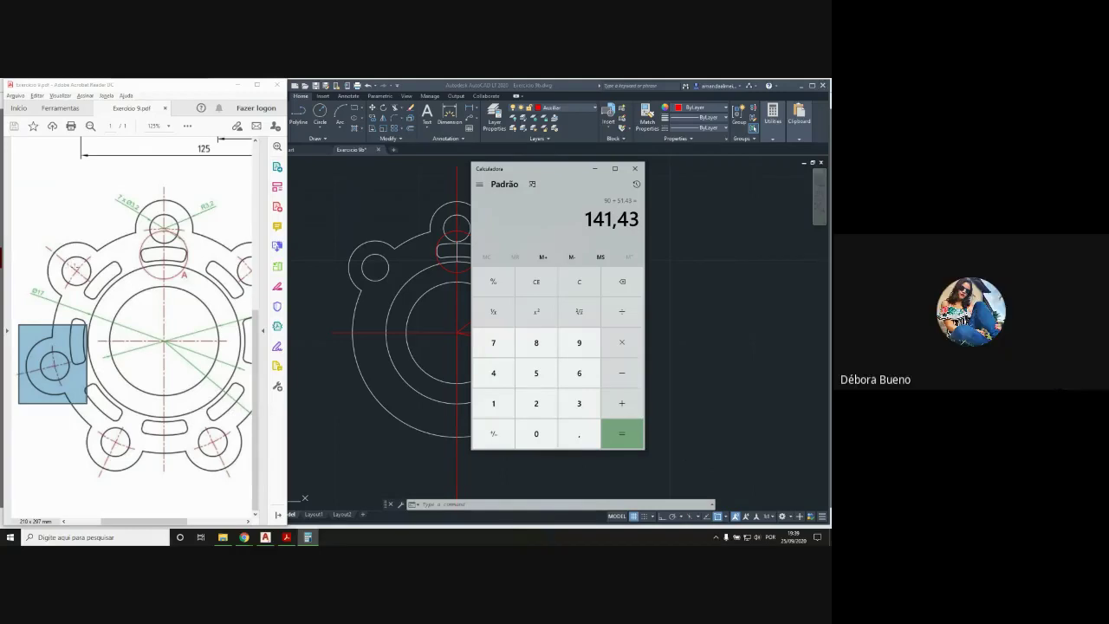
# Add another 51,43 to the upper-left lug's angle to get the next lug's angle, and highlight the result
pyautogui.click(625, 403)
pyautogui.click(537, 373)
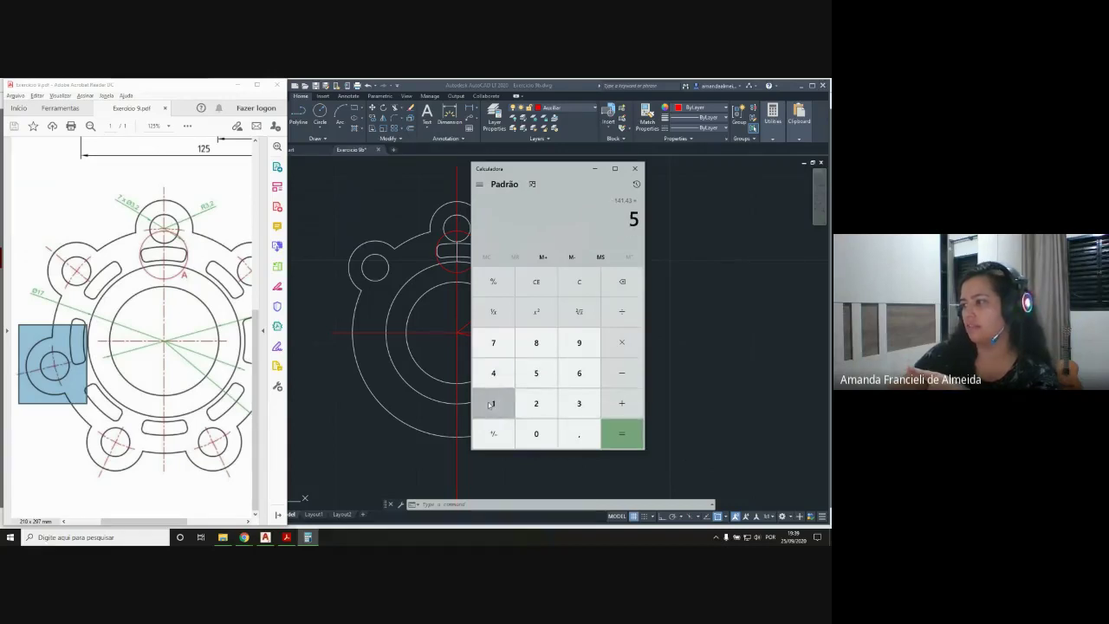
pyautogui.click(491, 404)
pyautogui.click(580, 437)
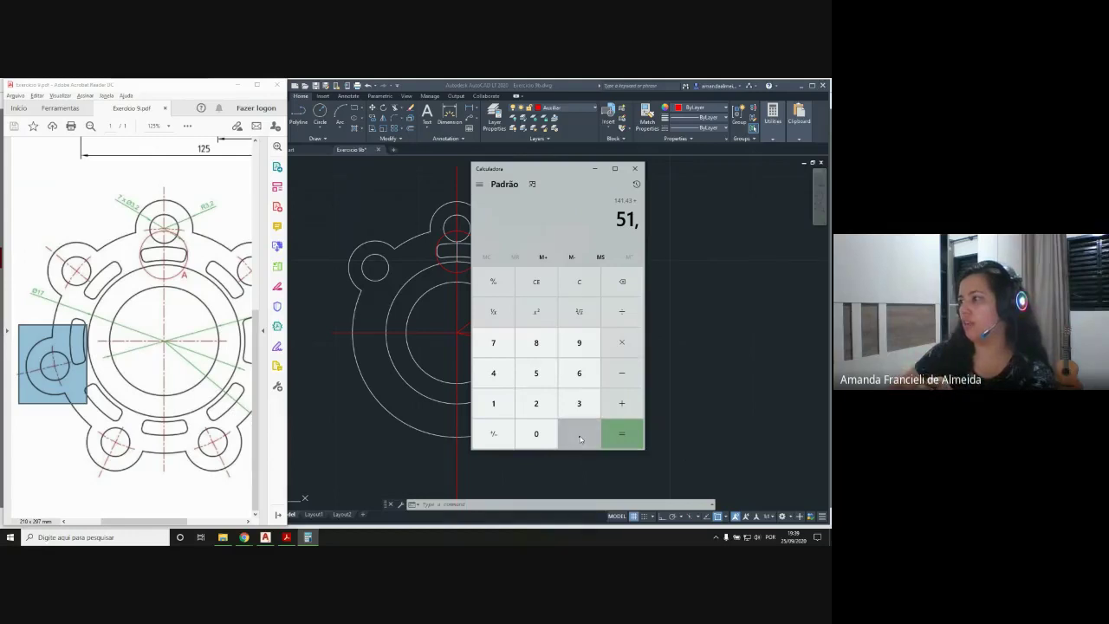
pyautogui.click(493, 372)
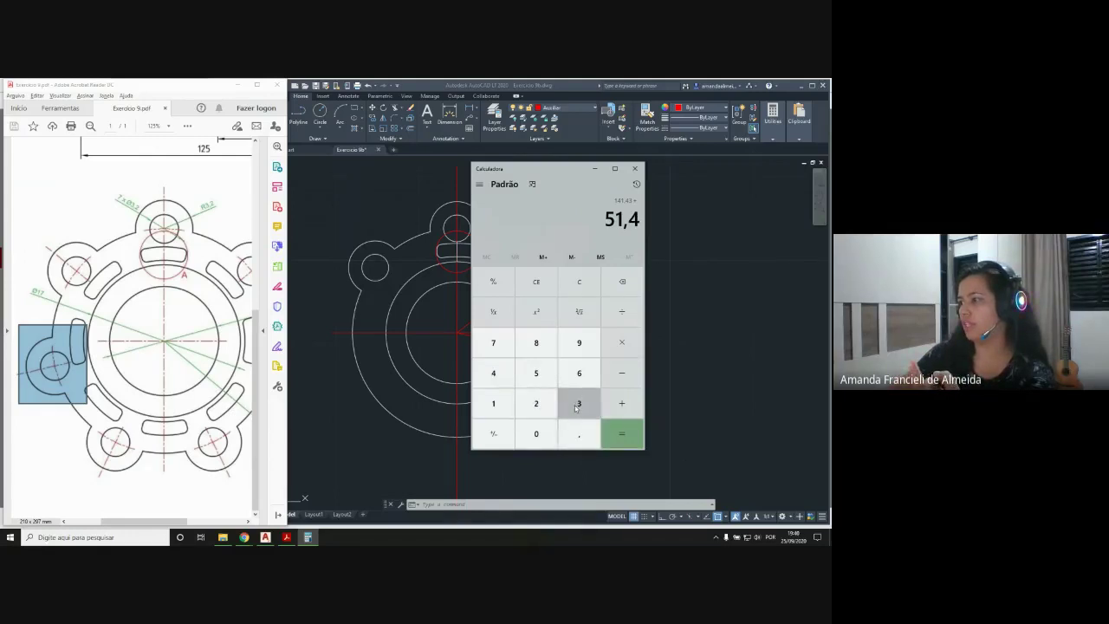
pyautogui.click(579, 403)
pyautogui.click(609, 434)
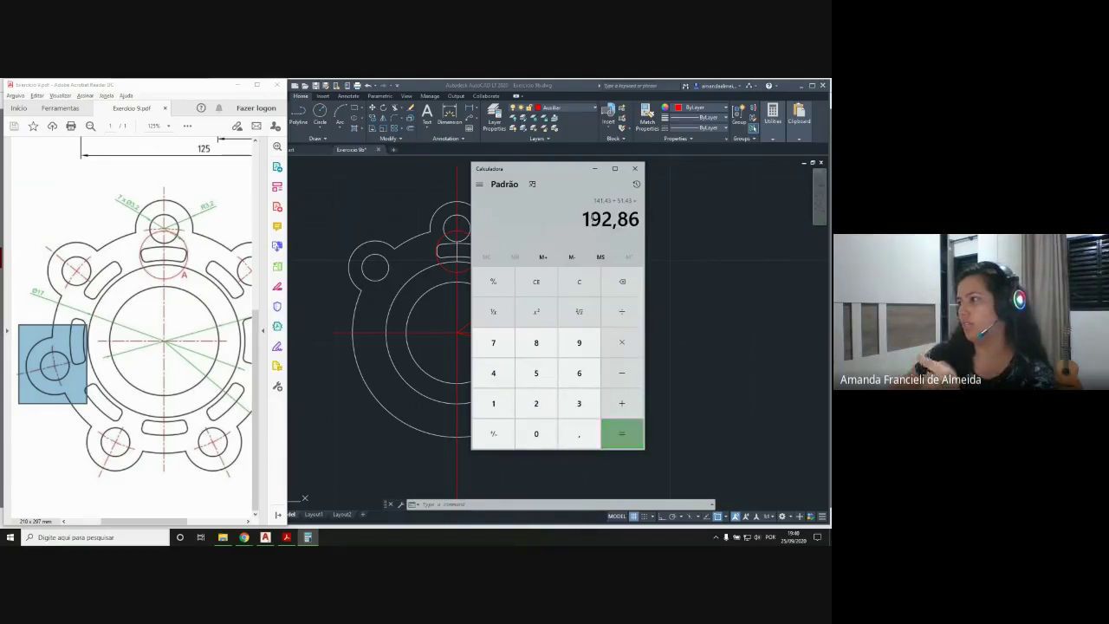
pyautogui.moveTo(582, 222); pyautogui.dragTo(643, 220)
pyautogui.click(614, 223)
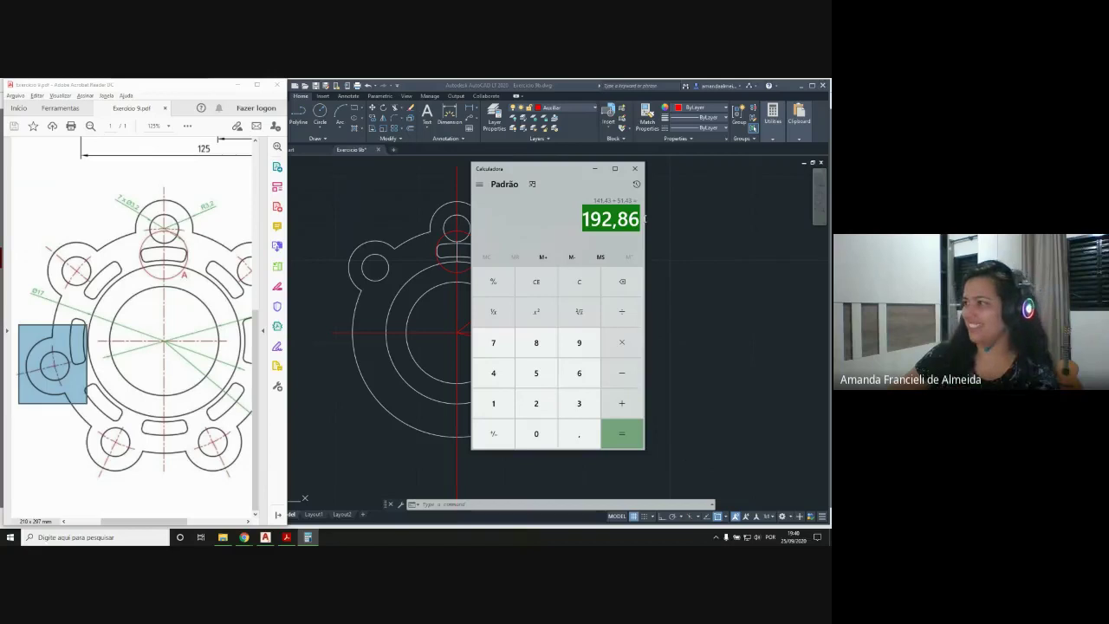
pyautogui.click(618, 226)
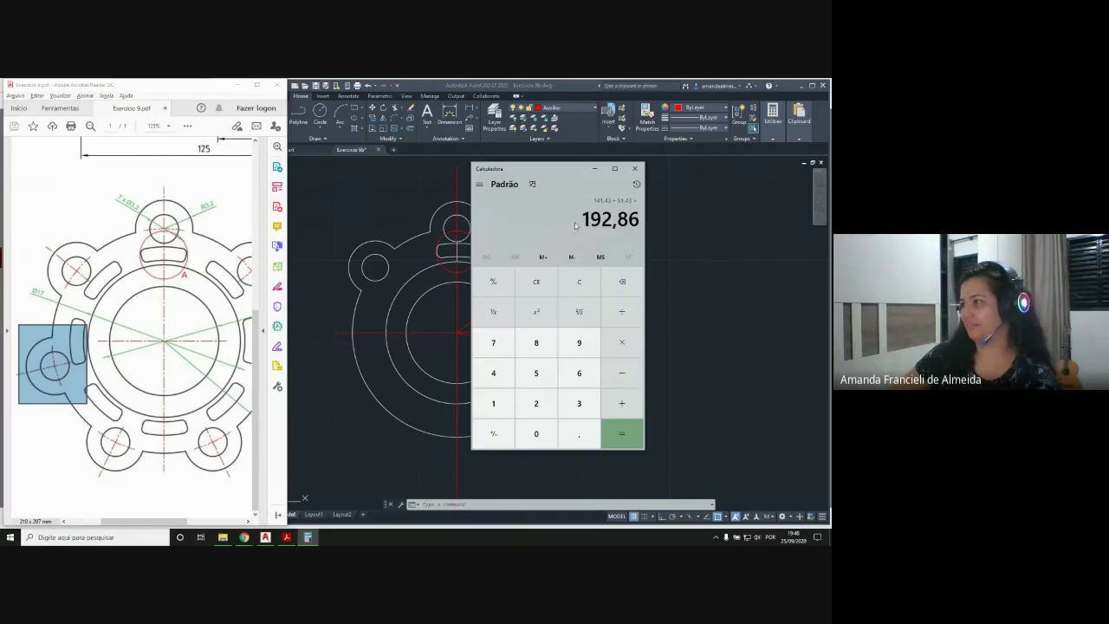
pyautogui.moveTo(582, 222); pyautogui.dragTo(641, 222)
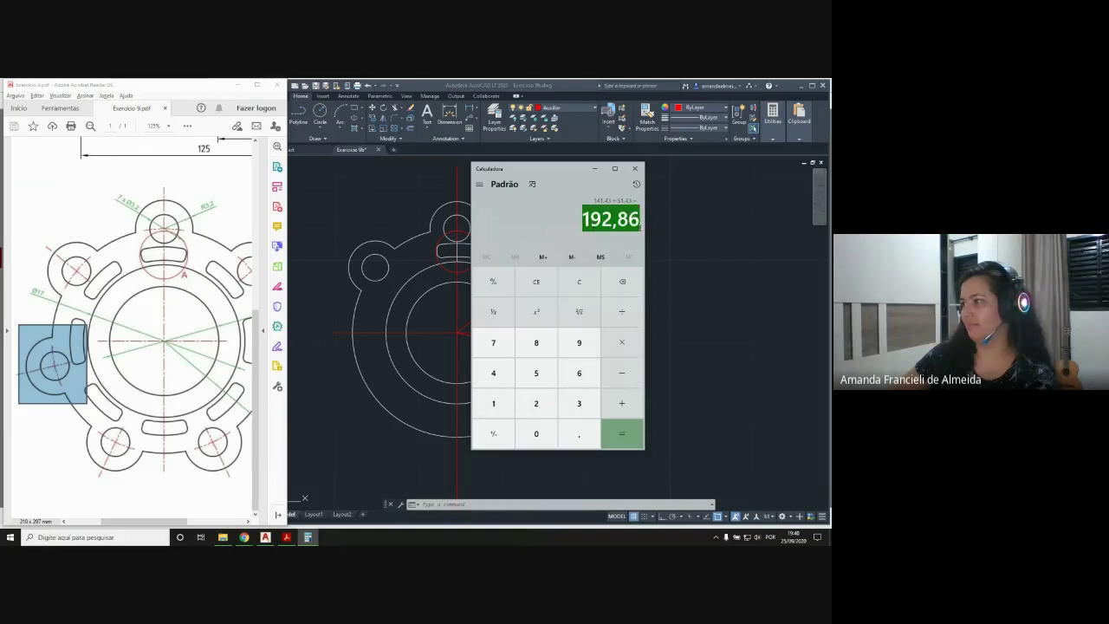
pyautogui.click(570, 234)
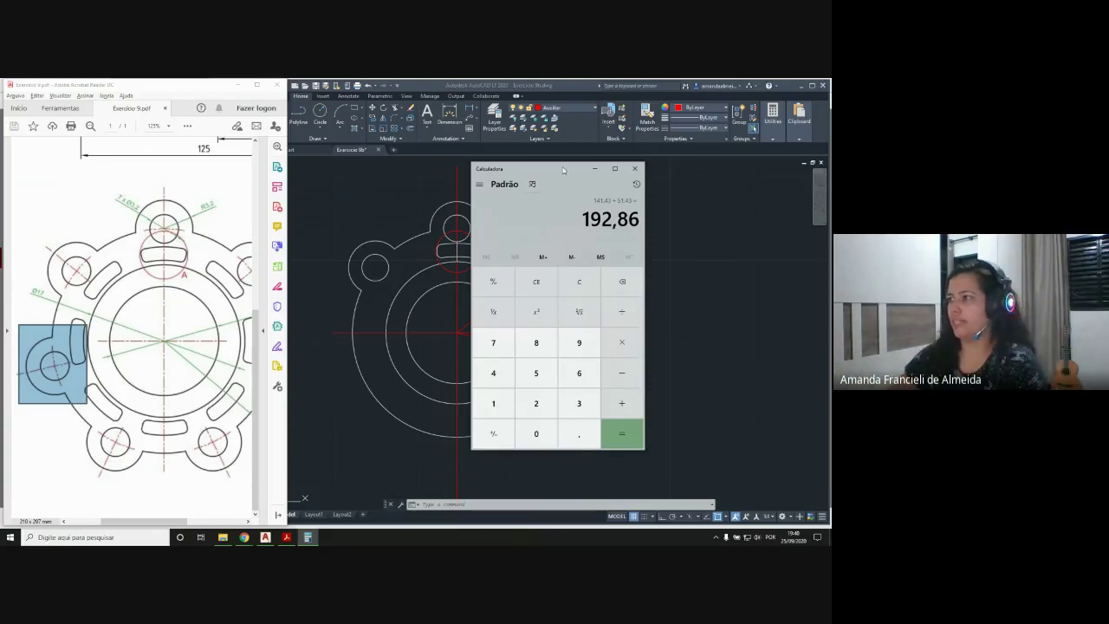
# Draw a centre line 20 long from the flange centre at an angle of 192.86° for the left-hand lug
pyautogui.moveTo(563, 170)
pyautogui.mouseDown()
pyautogui.moveTo(406, 178)
pyautogui.moveTo(209, 147)
pyautogui.moveTo(170, 152)
pyautogui.mouseUp()
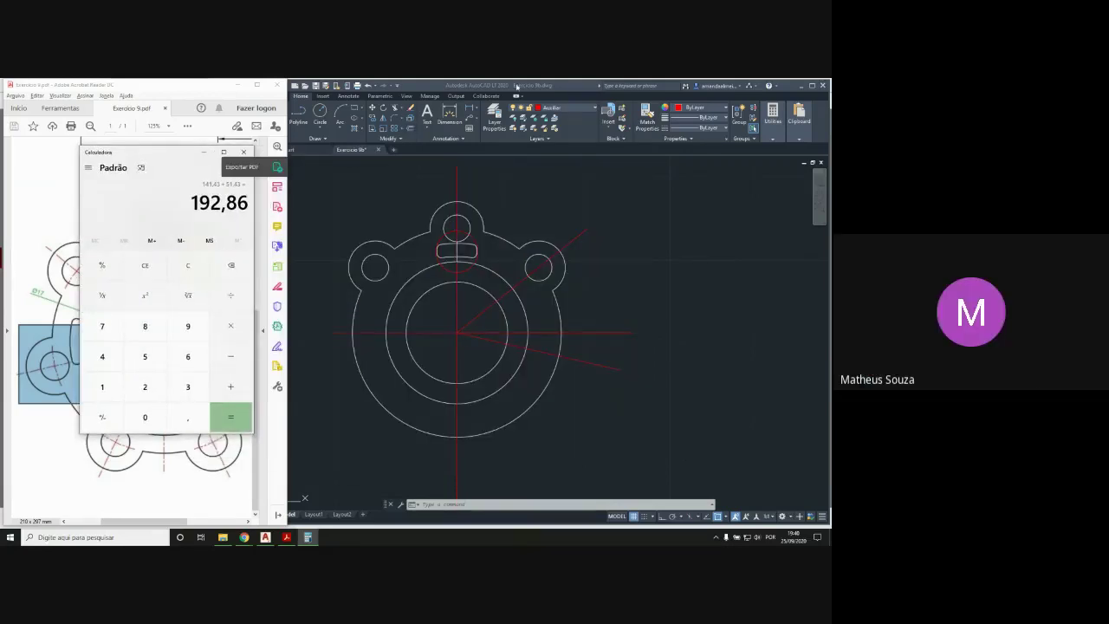
pyautogui.click(517, 87)
pyautogui.write('l')
pyautogui.press('Return')
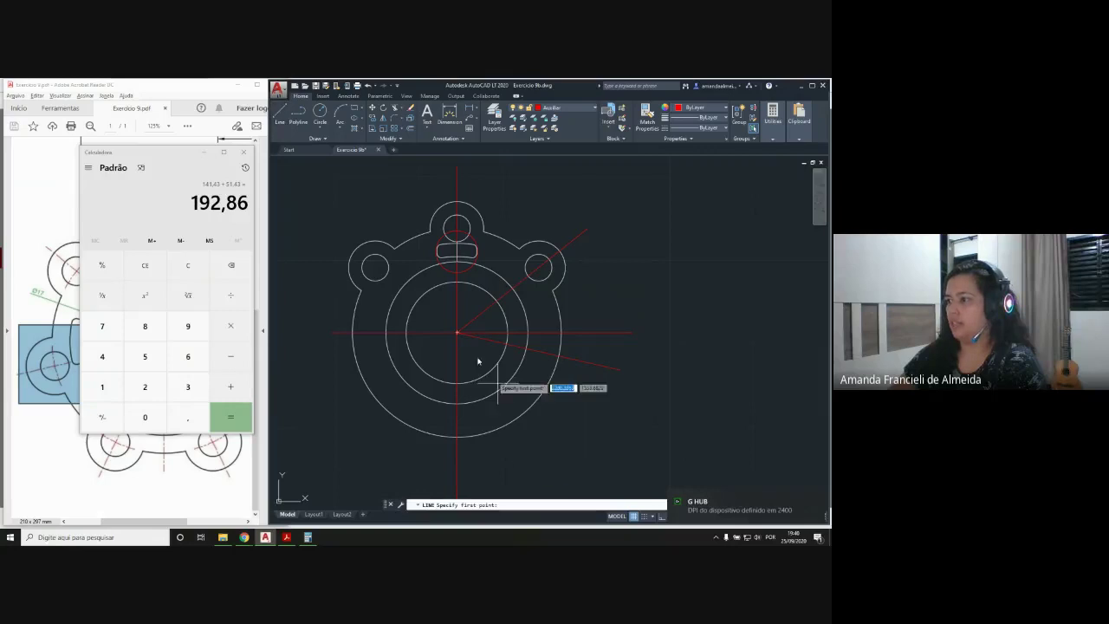
pyautogui.click(457, 332)
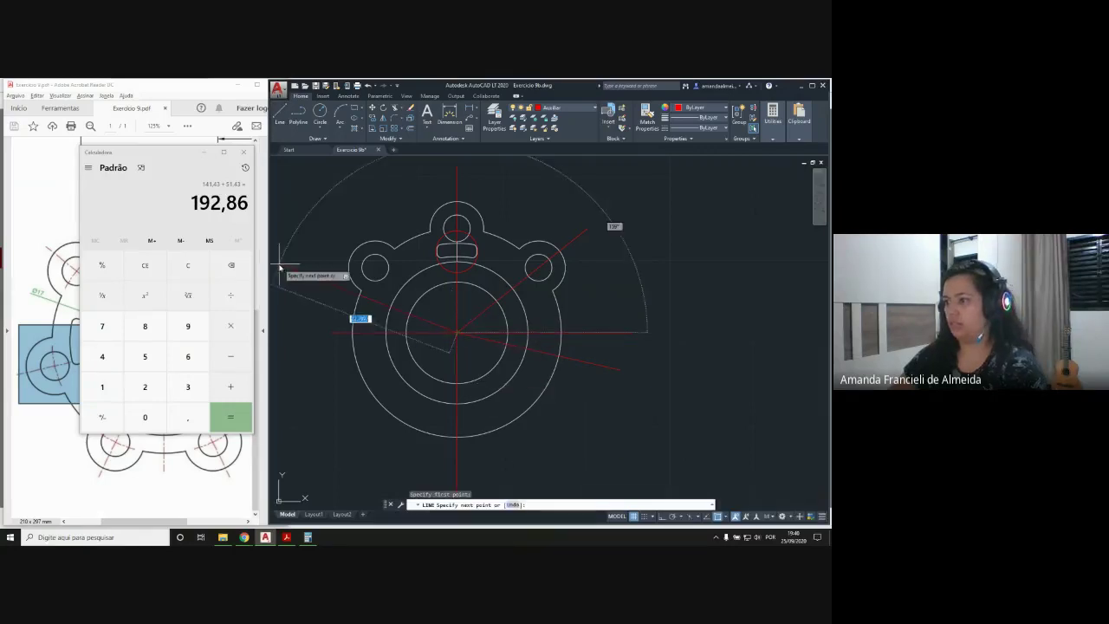
pyautogui.press('shift')
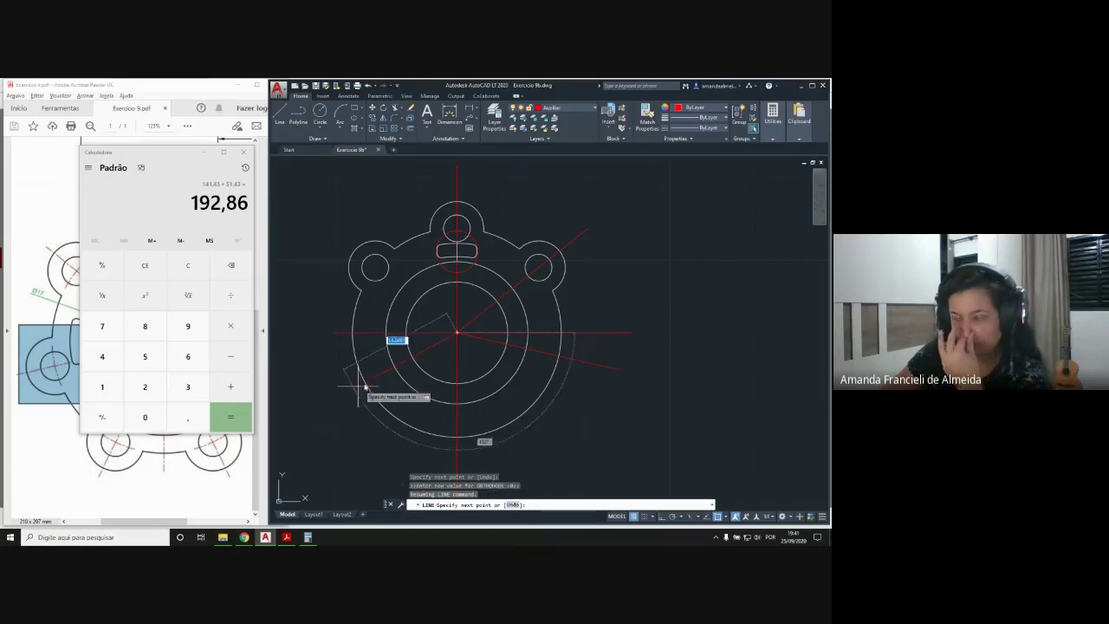
pyautogui.click(458, 333)
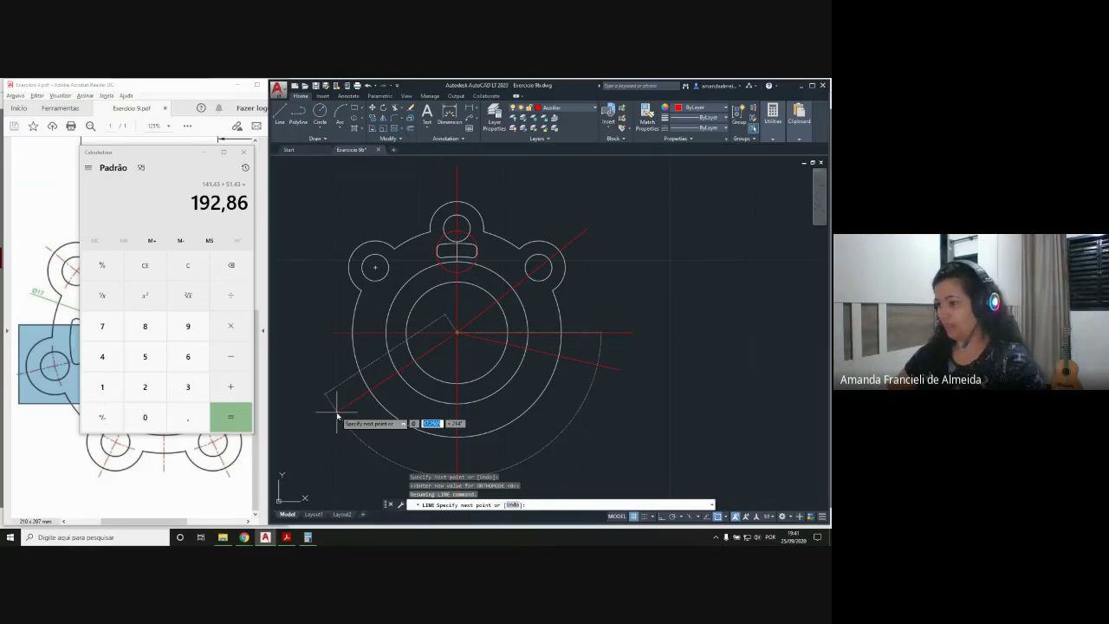
pyautogui.write('30')
pyautogui.press('Tab')
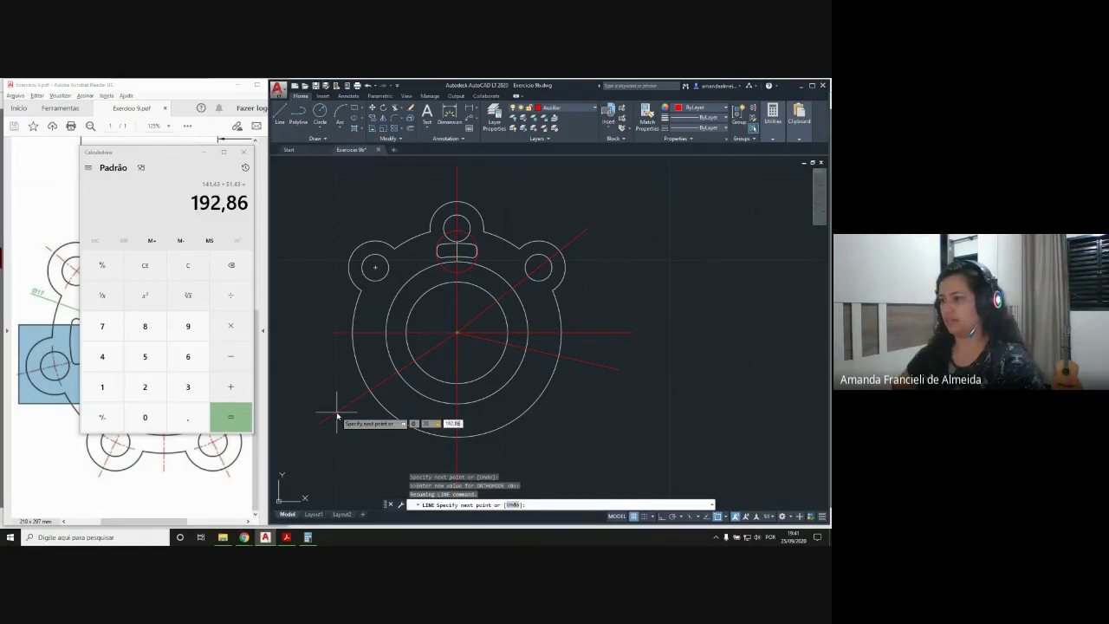
pyautogui.press('Return')
pyautogui.press('Return')
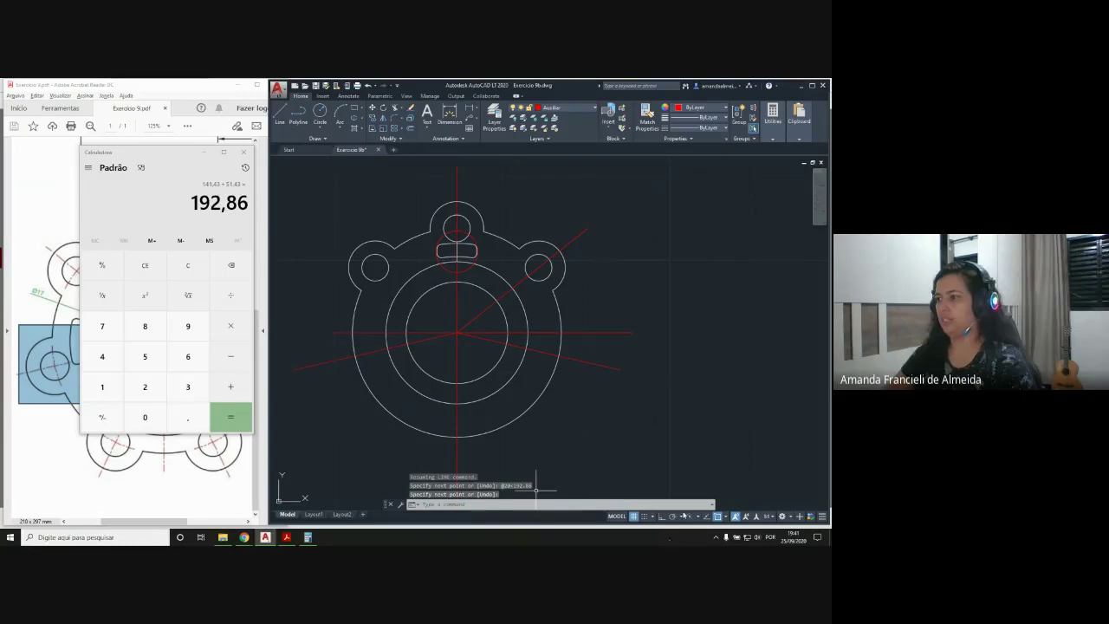
# Make layer 0 current and start a circle centred where the 192.86° centre line crosses the flange's outer circle
pyautogui.click(580, 108)
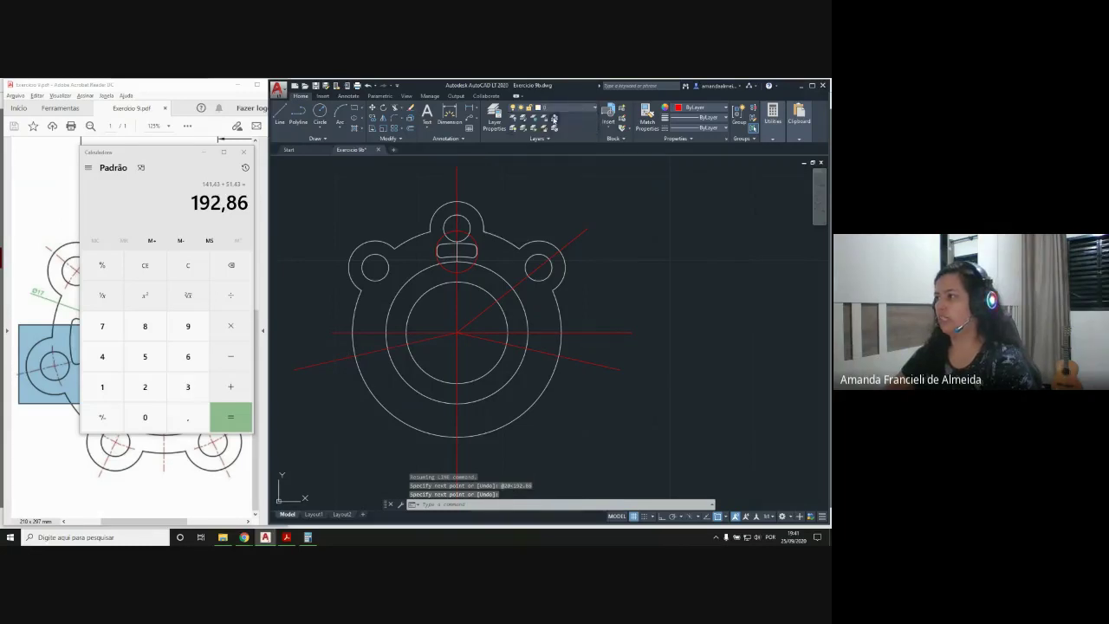
pyautogui.click(554, 119)
pyautogui.click(320, 113)
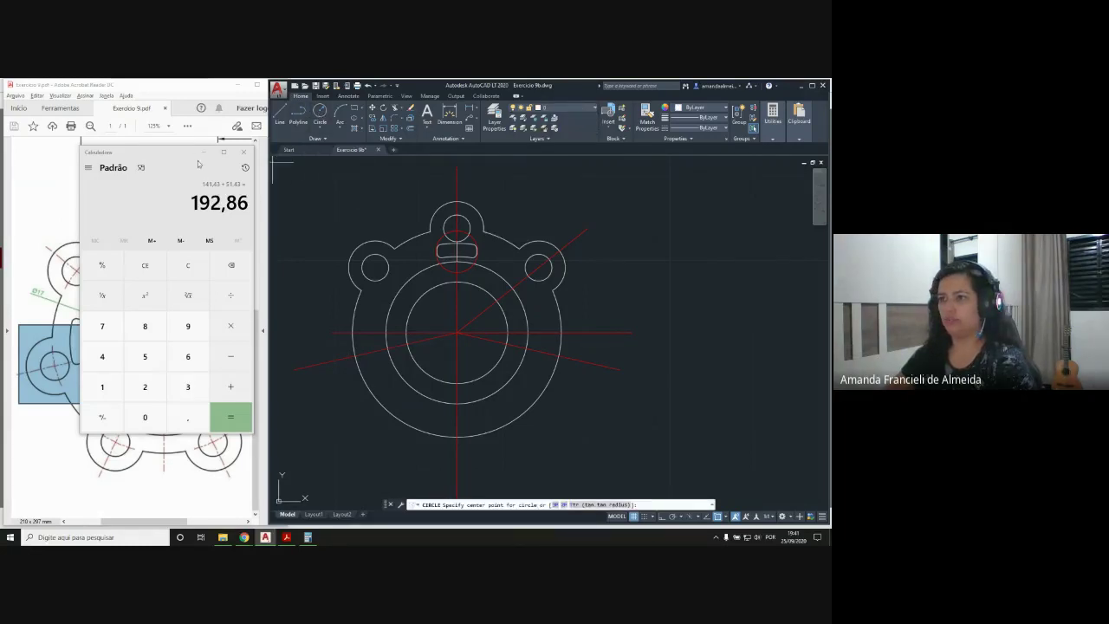
pyautogui.moveTo(172, 147); pyautogui.dragTo(151, 282)
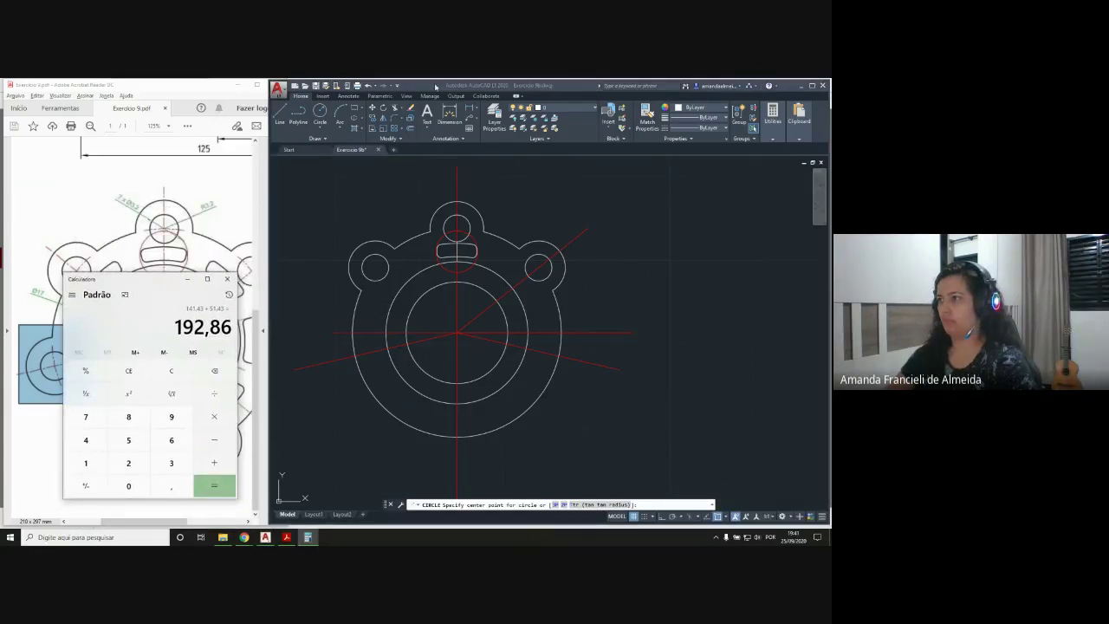
pyautogui.click(435, 86)
pyautogui.click(320, 110)
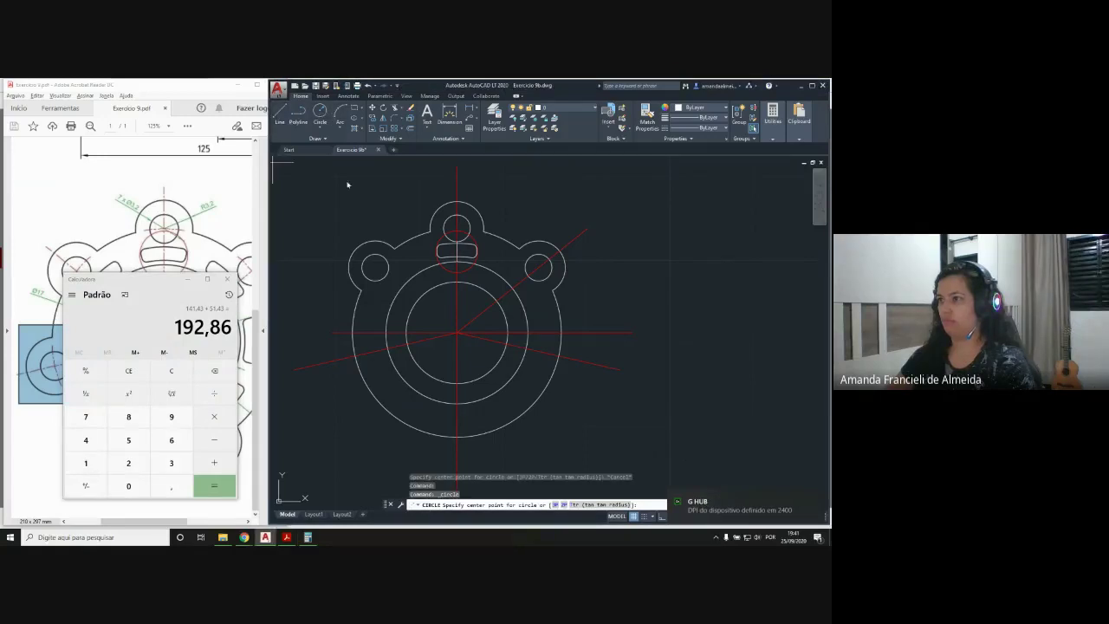
pyautogui.scroll(5, 357, 351)
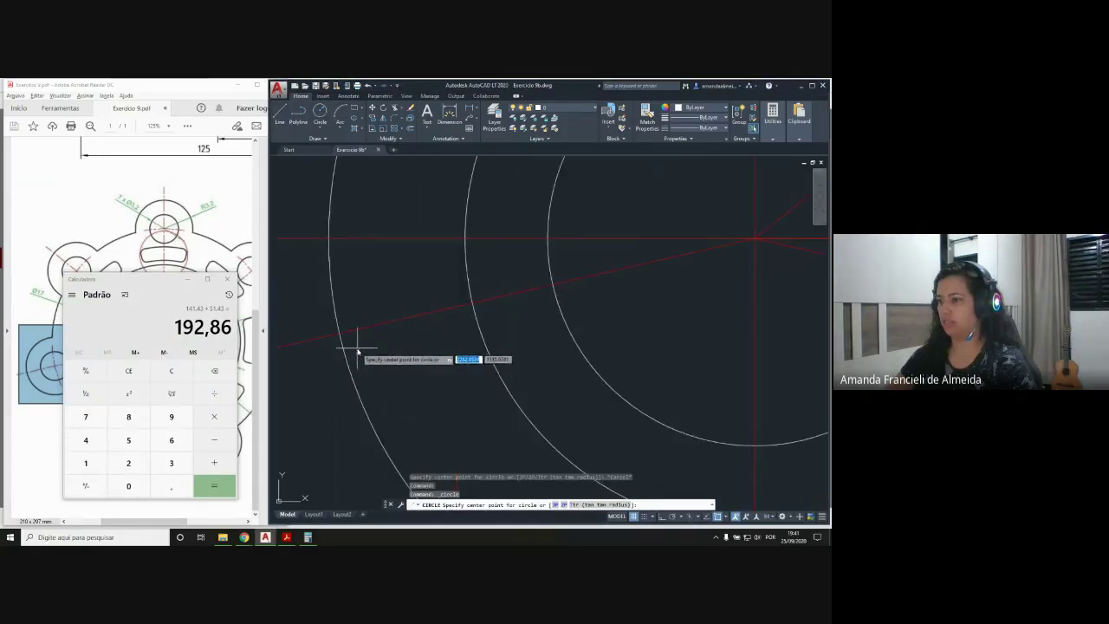
pyautogui.scroll(-5, 357, 351)
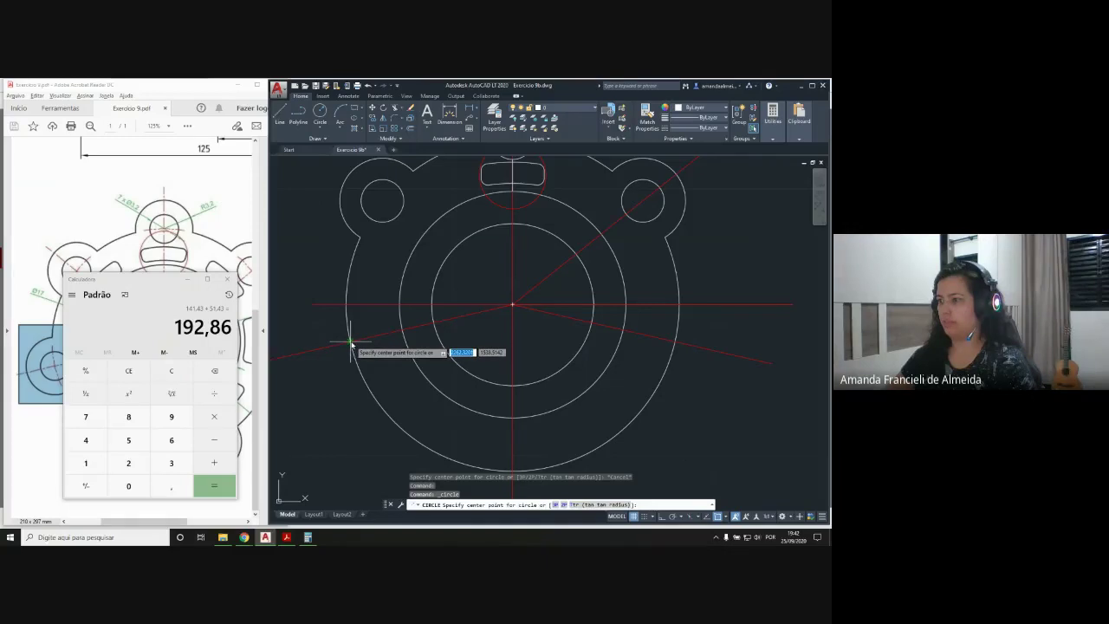
pyautogui.click(350, 341)
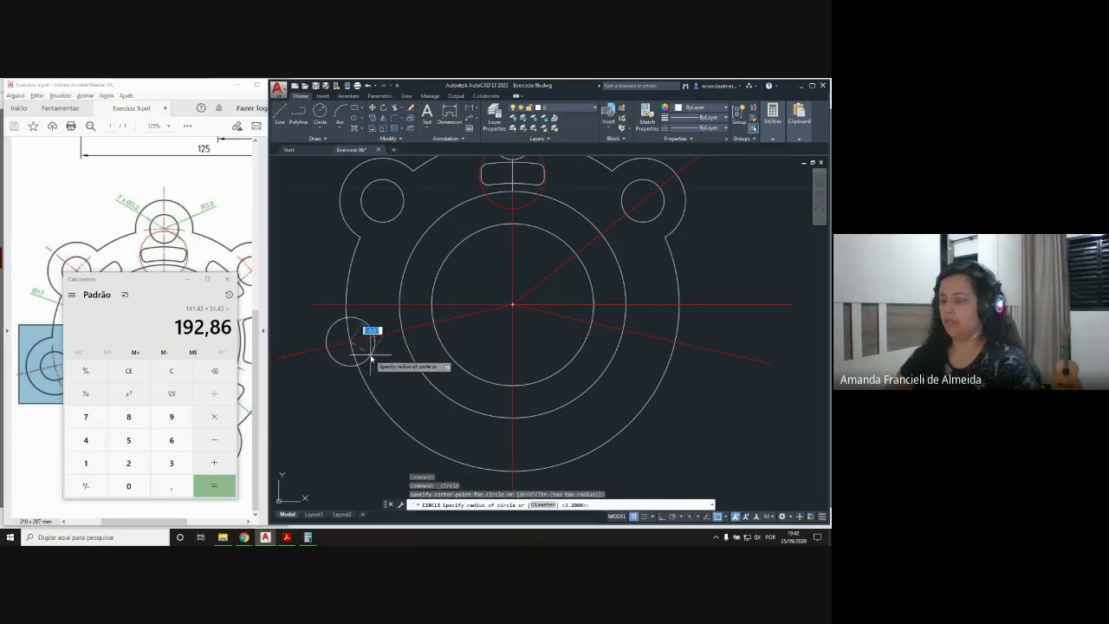
# Draw the lower-left lug's outer circle with a 3.2 radius, centred where the inclined centreline meets the main outline
pyautogui.write('3.2')
pyautogui.press('Return')
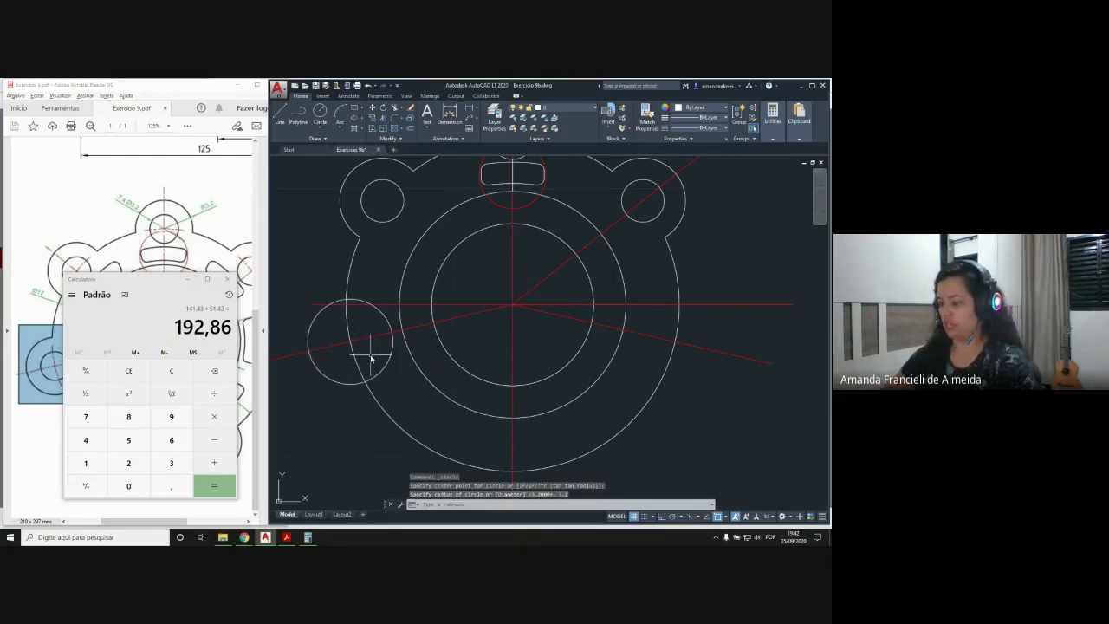
pyautogui.press('Return')
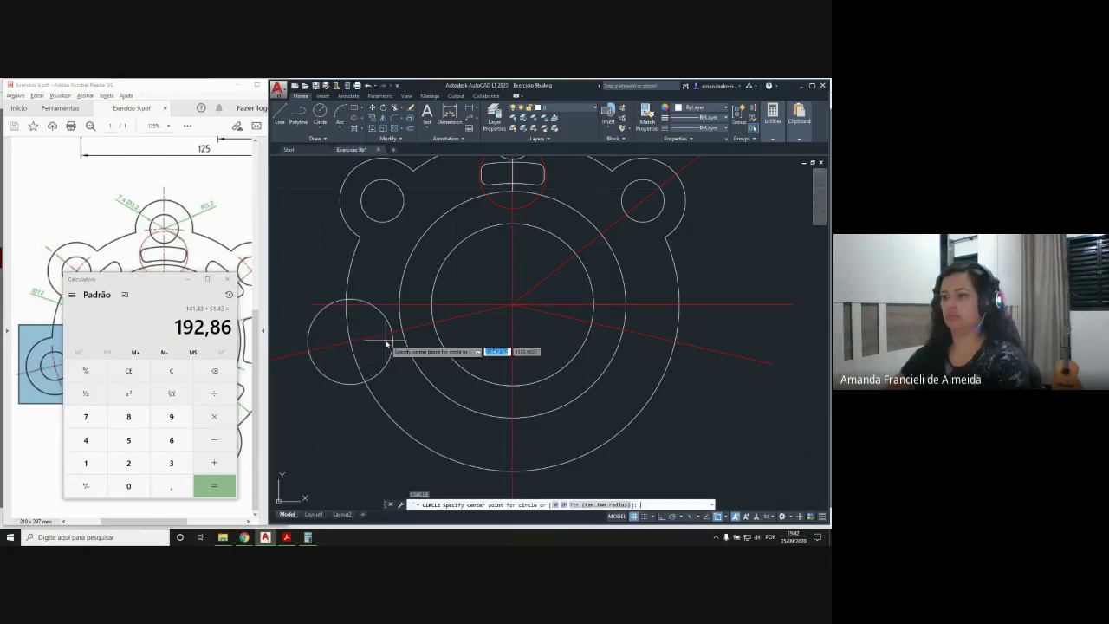
pyautogui.press('Return')
pyautogui.click(350, 345)
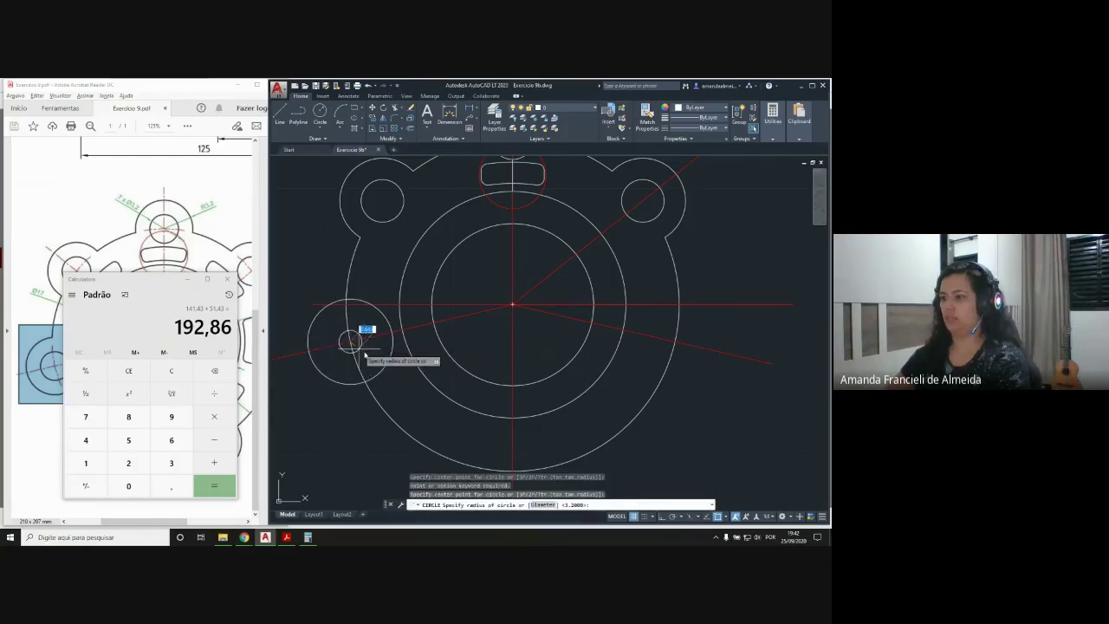
pyautogui.press('Return')
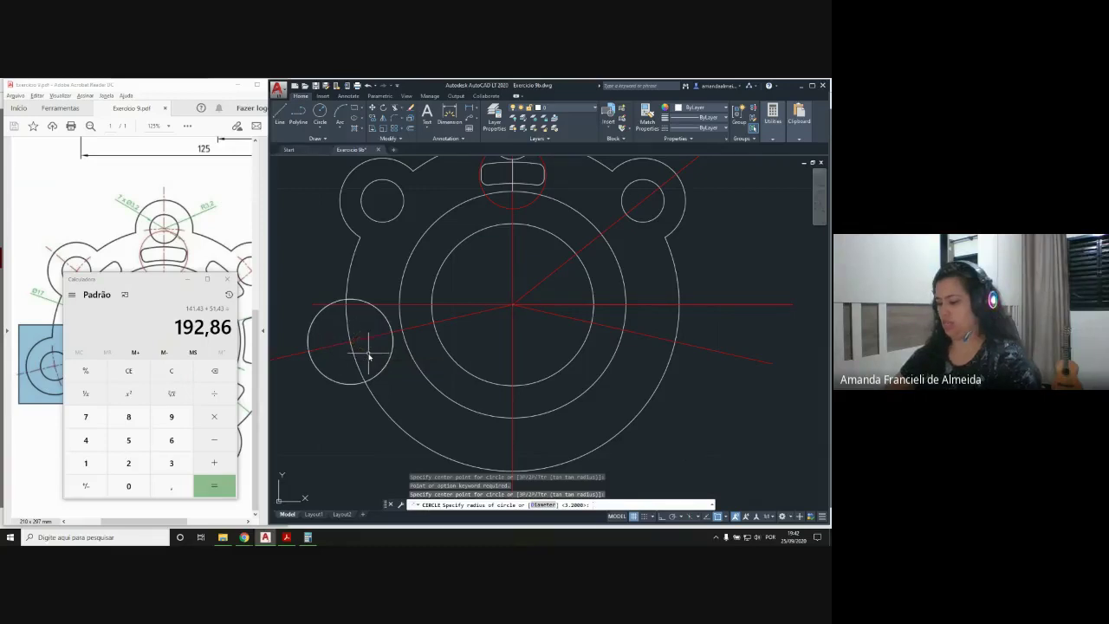
pyautogui.write('3')
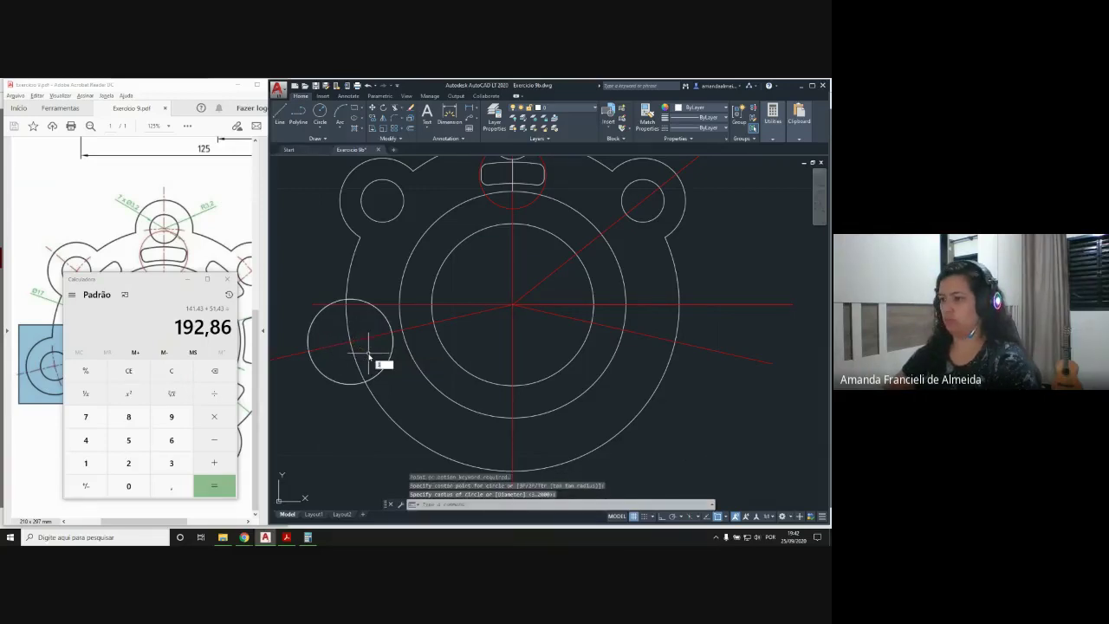
pyautogui.write('.2')
pyautogui.press('Return')
pyautogui.press('Escape')
pyautogui.press('Escape')
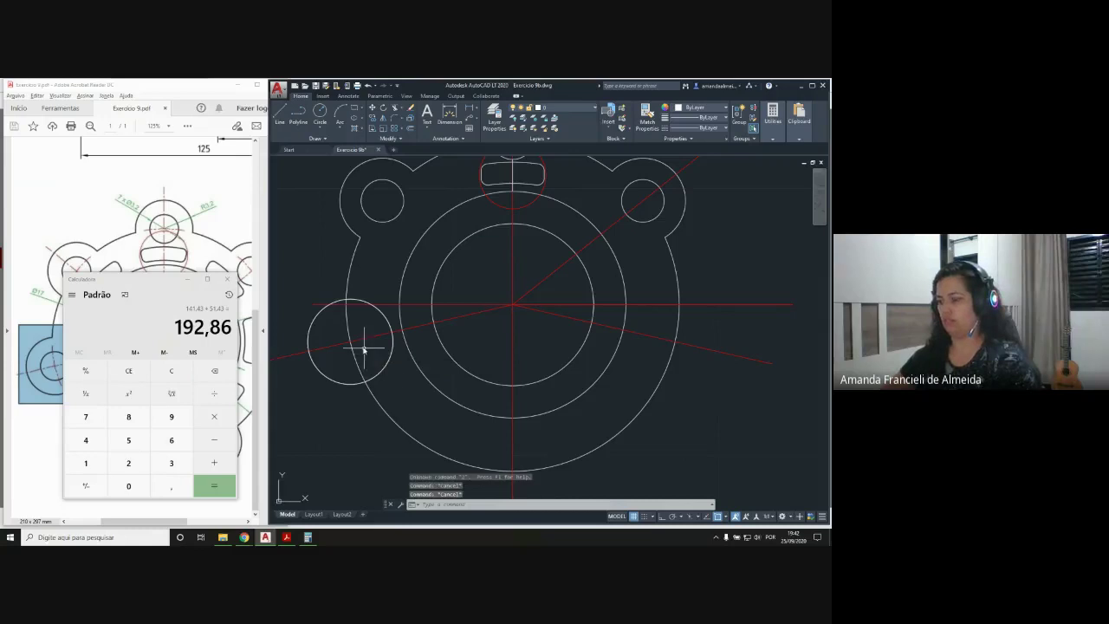
# Draw a 3.2 diameter hole concentric with the lower-left lug circle
pyautogui.press('Return')
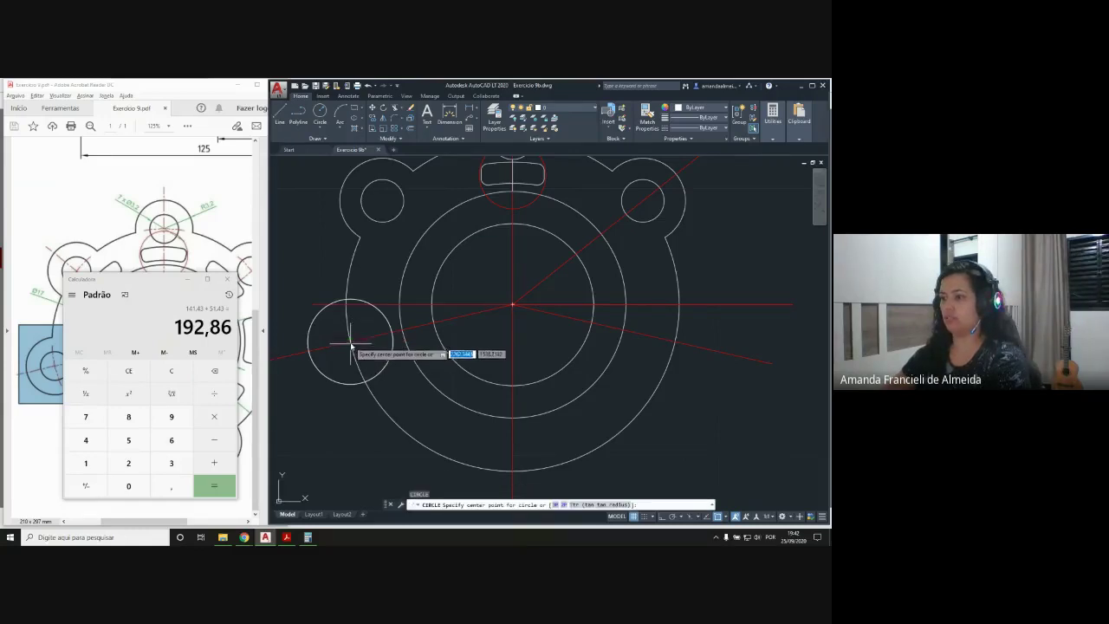
pyautogui.click(351, 343)
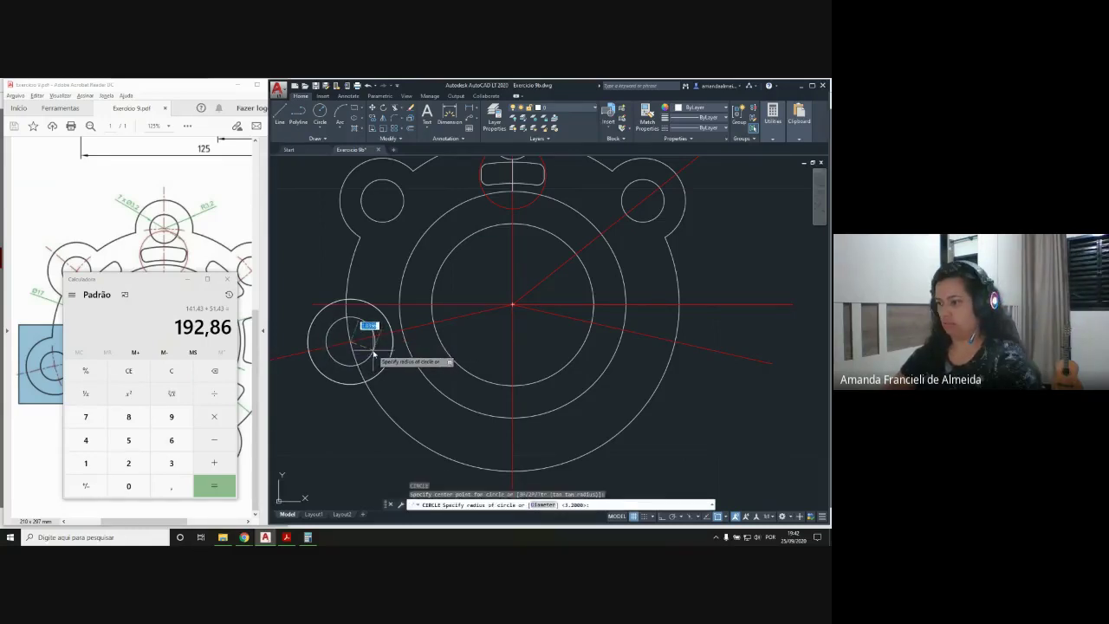
pyautogui.write('d')
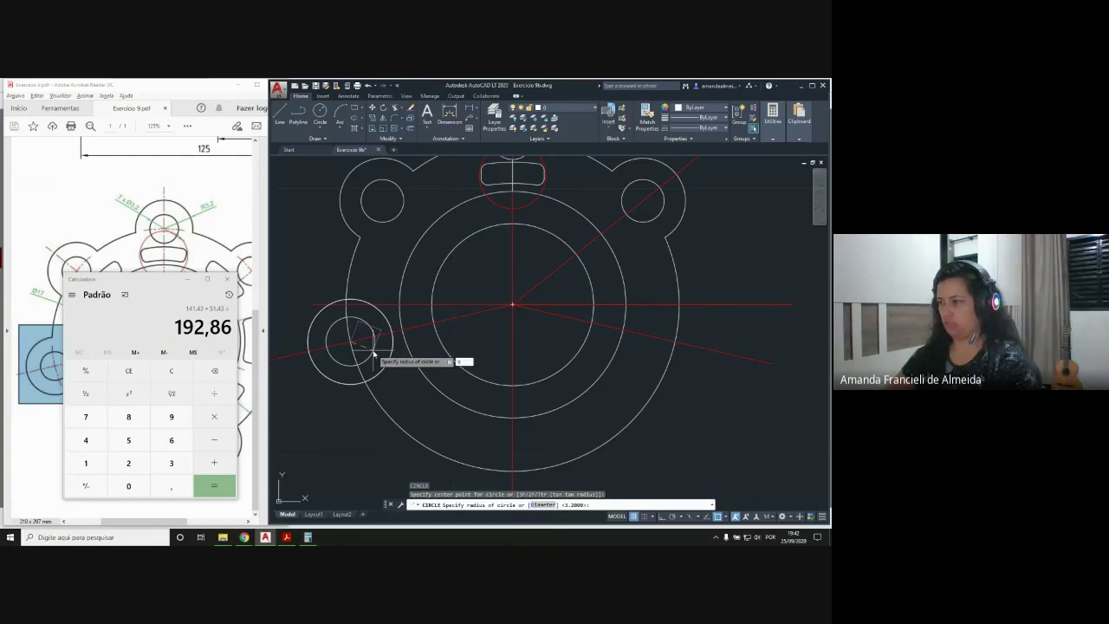
pyautogui.press('Return')
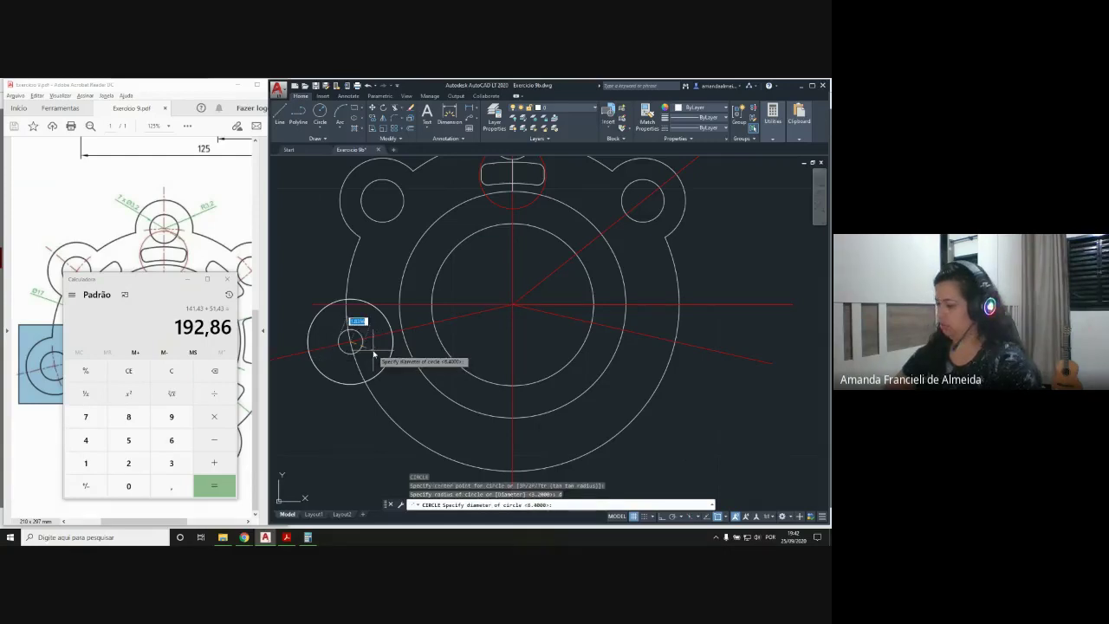
pyautogui.write('3.2')
pyautogui.press('Return')
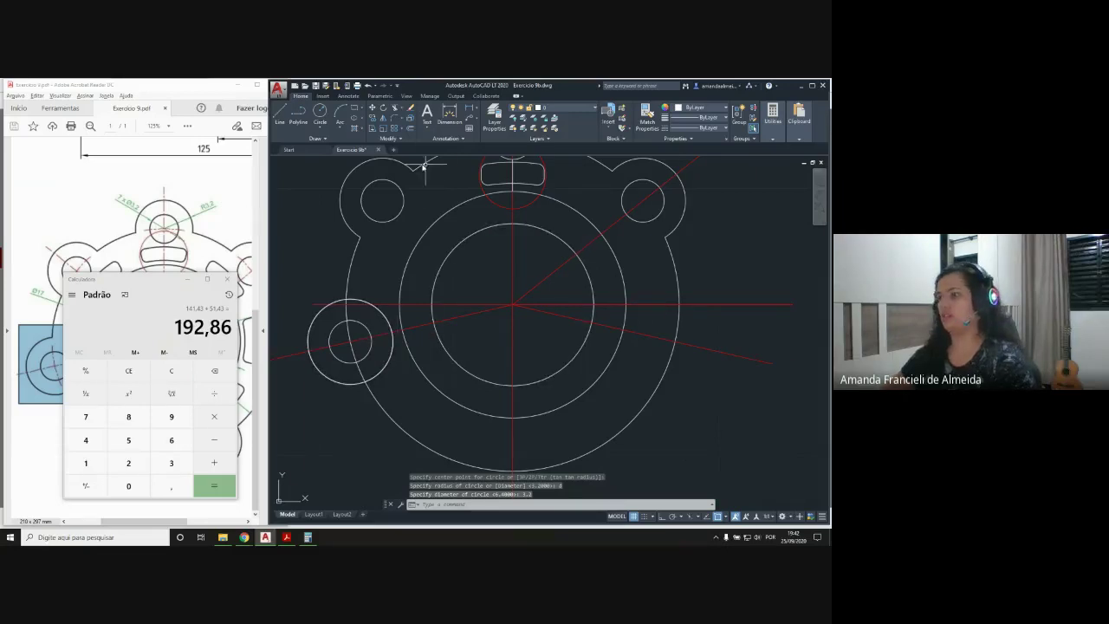
# Draw a 3.2 diameter hole where the lower-right inclined centreline crosses the main outline circle
pyautogui.press('Return')
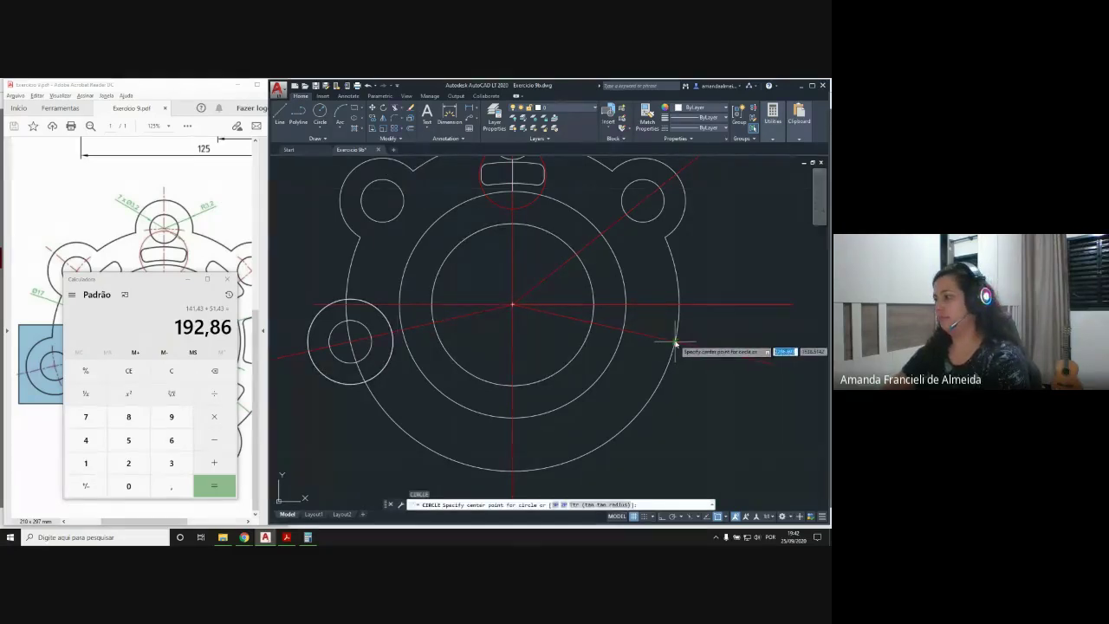
pyautogui.click(675, 341)
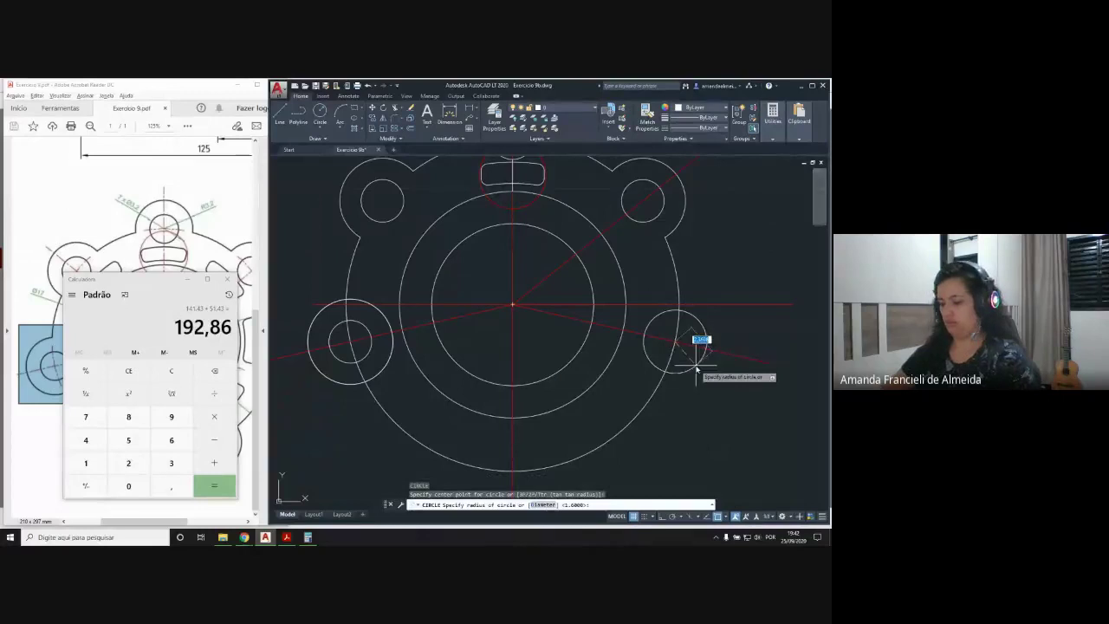
pyautogui.write('d')
pyautogui.press('Return')
pyautogui.write('3.2')
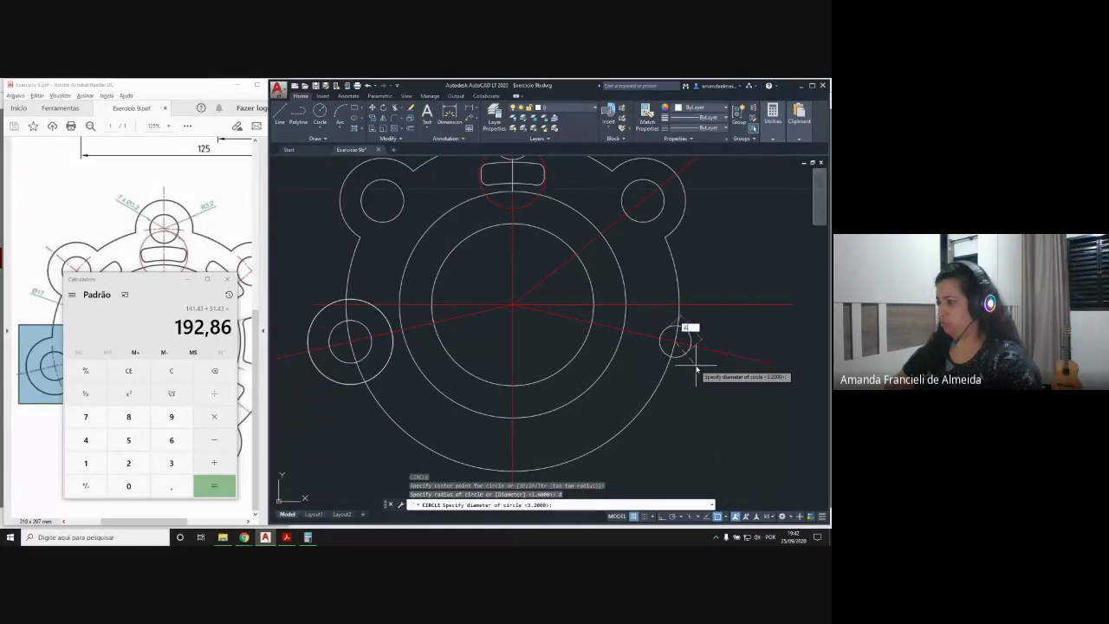
pyautogui.press('Return')
# Draw the lower-right lug's outer circle with a 3.2 radius, concentric with its hole
pyautogui.press('Return')
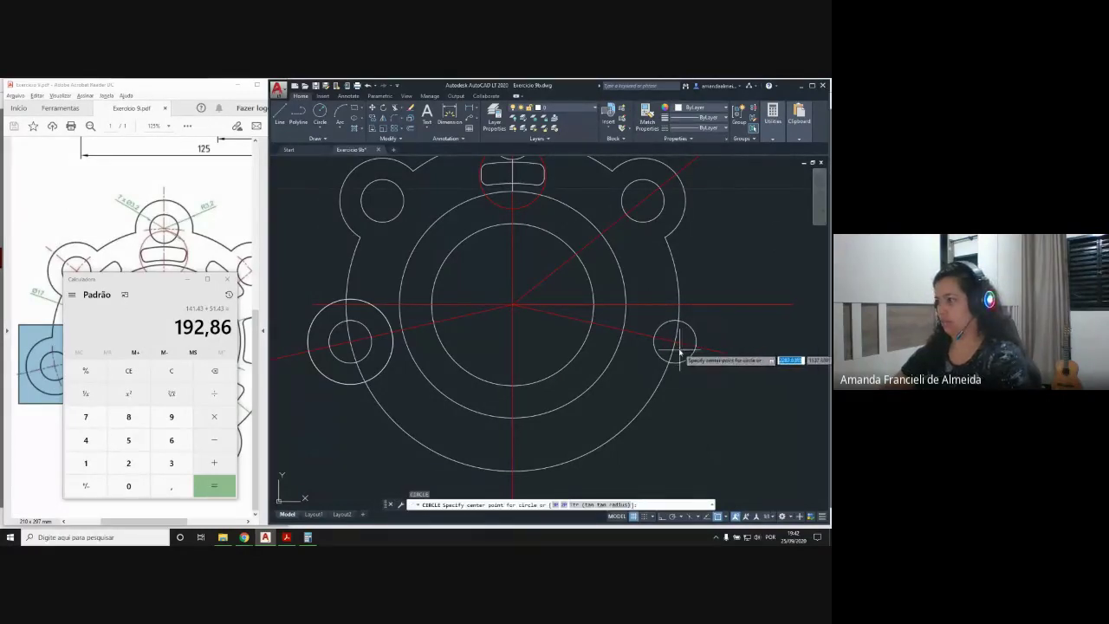
pyautogui.click(675, 340)
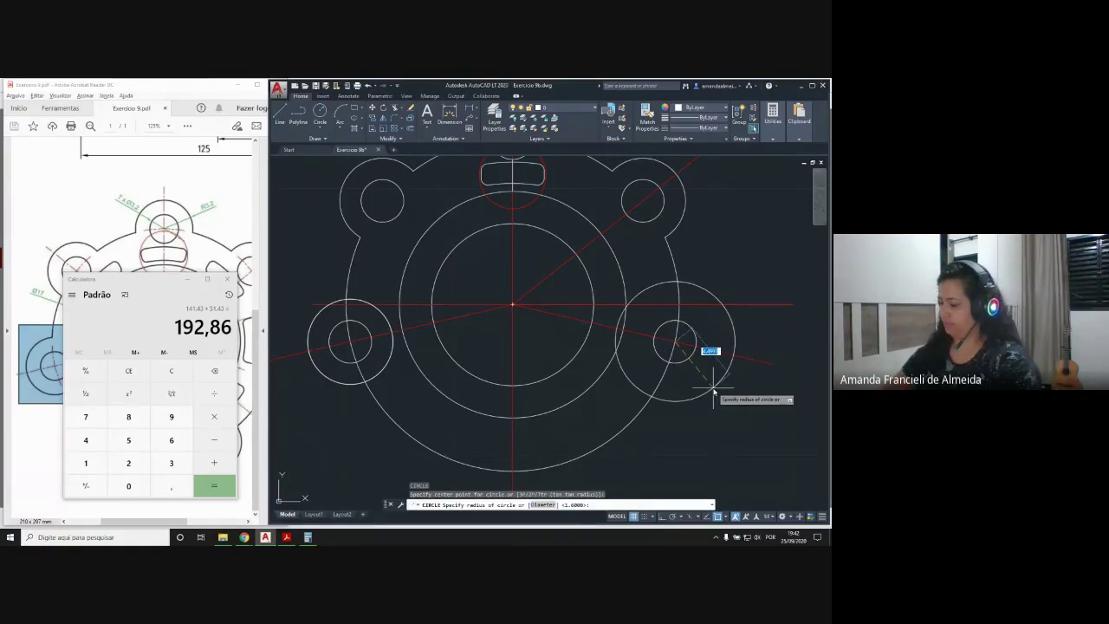
pyautogui.press('Return')
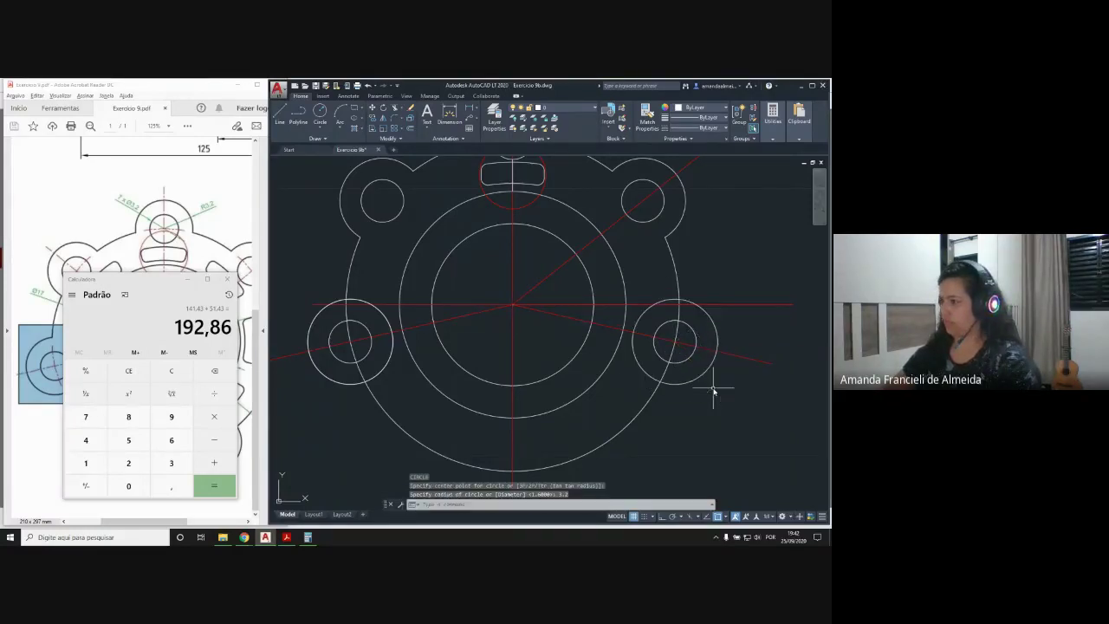
# Trim the lower-left lug circle and the main outline where they overlap, so the lug merges into the contour
pyautogui.scroll(-2, 550, 356)
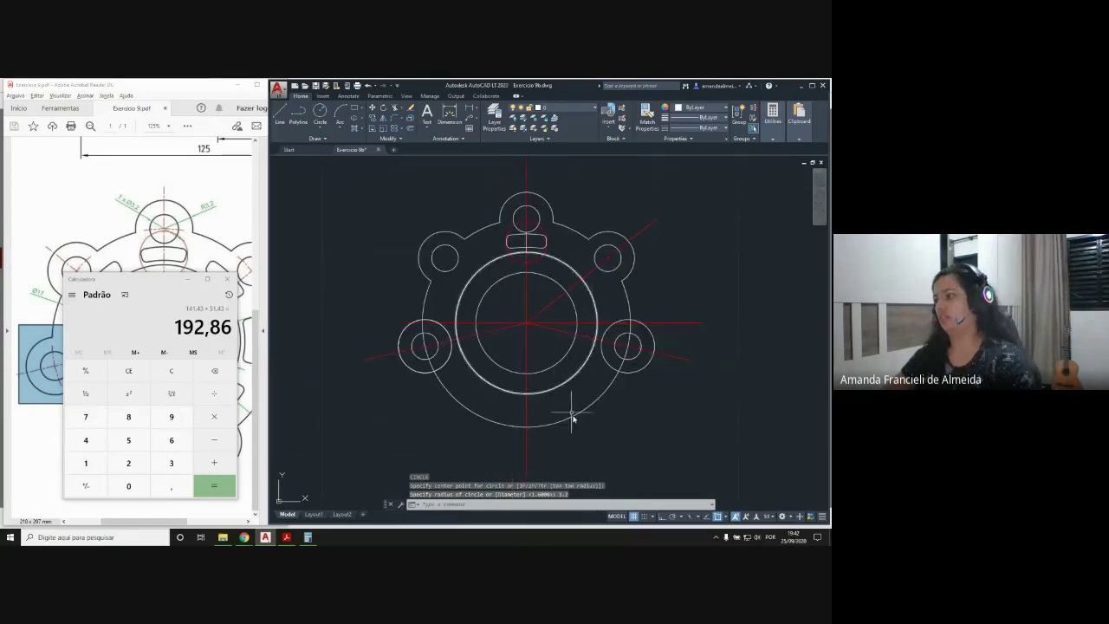
pyautogui.moveTo(560, 398); pyautogui.dragTo(513, 379, button='middle')
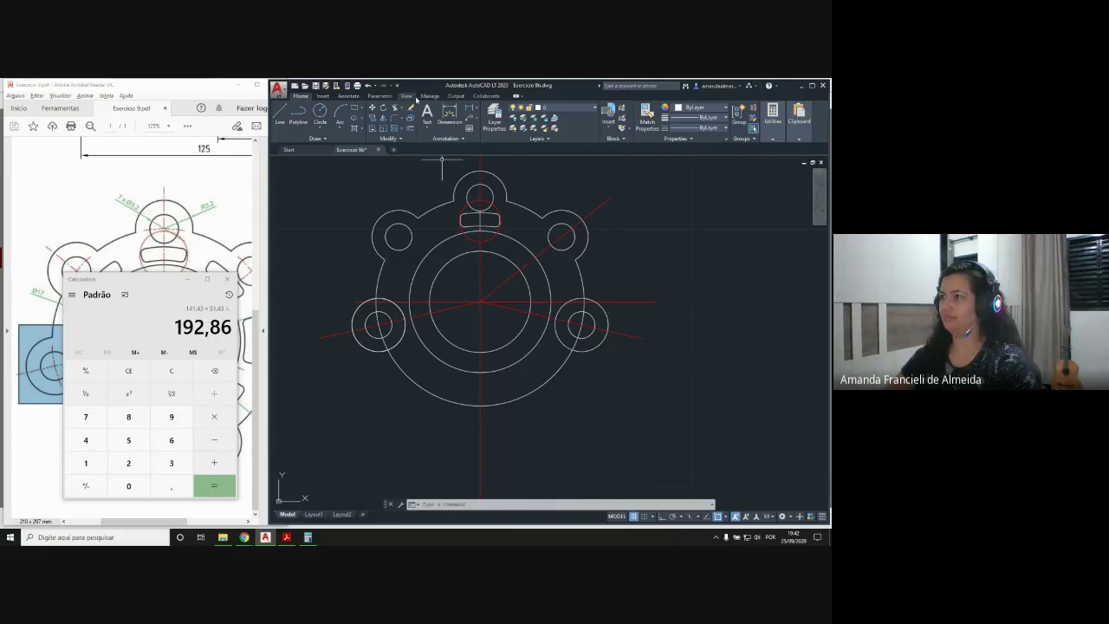
pyautogui.press('Return')
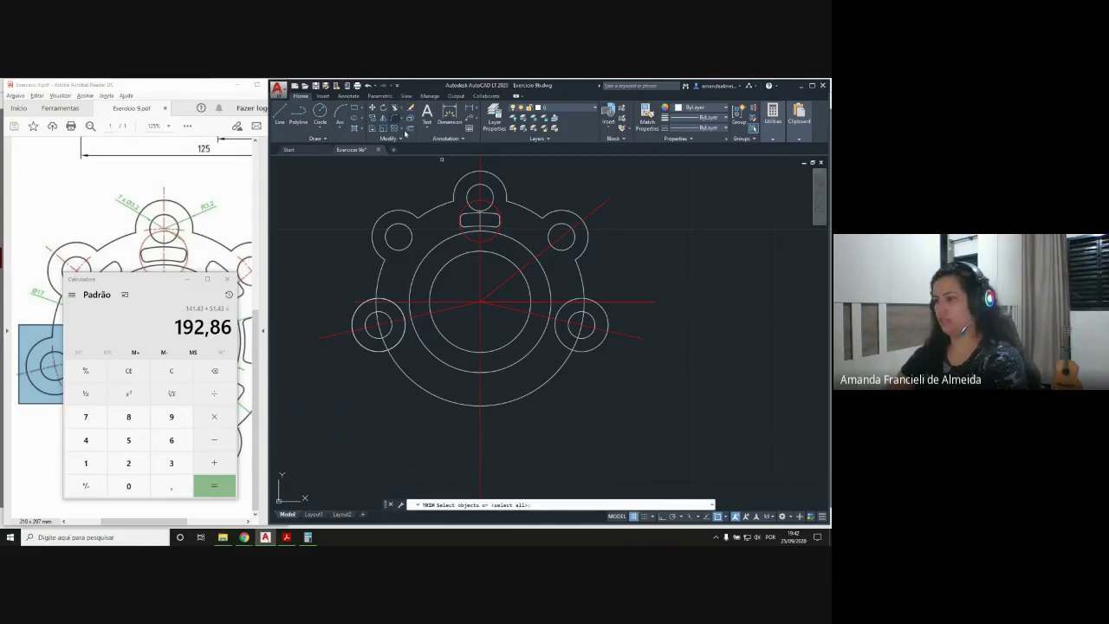
pyautogui.press('Return')
pyautogui.click(397, 339)
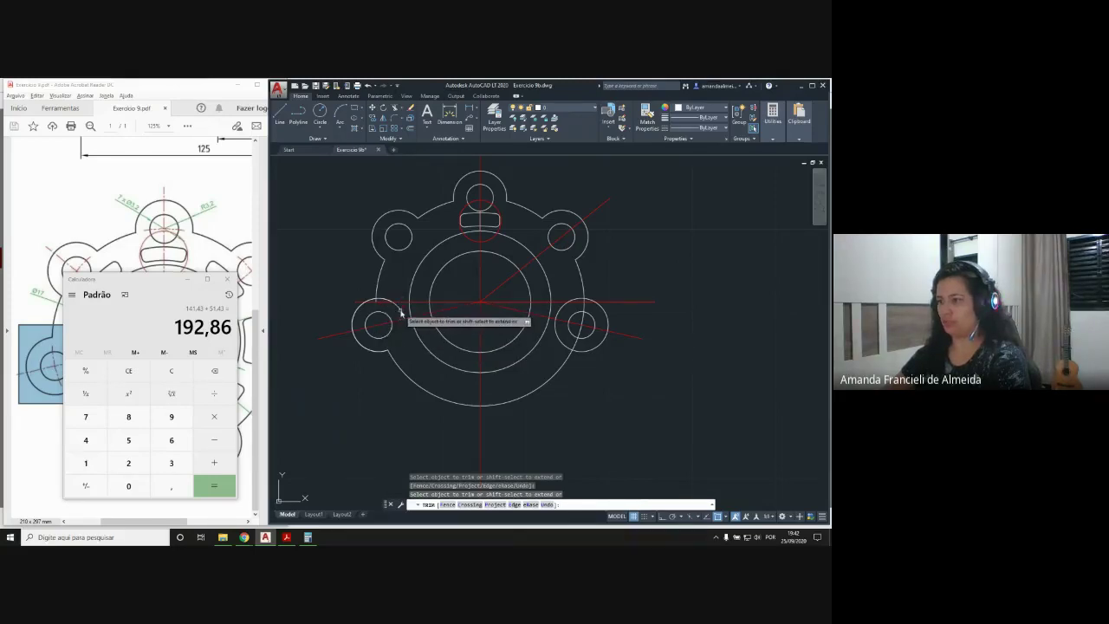
pyautogui.scroll(3, 391, 308)
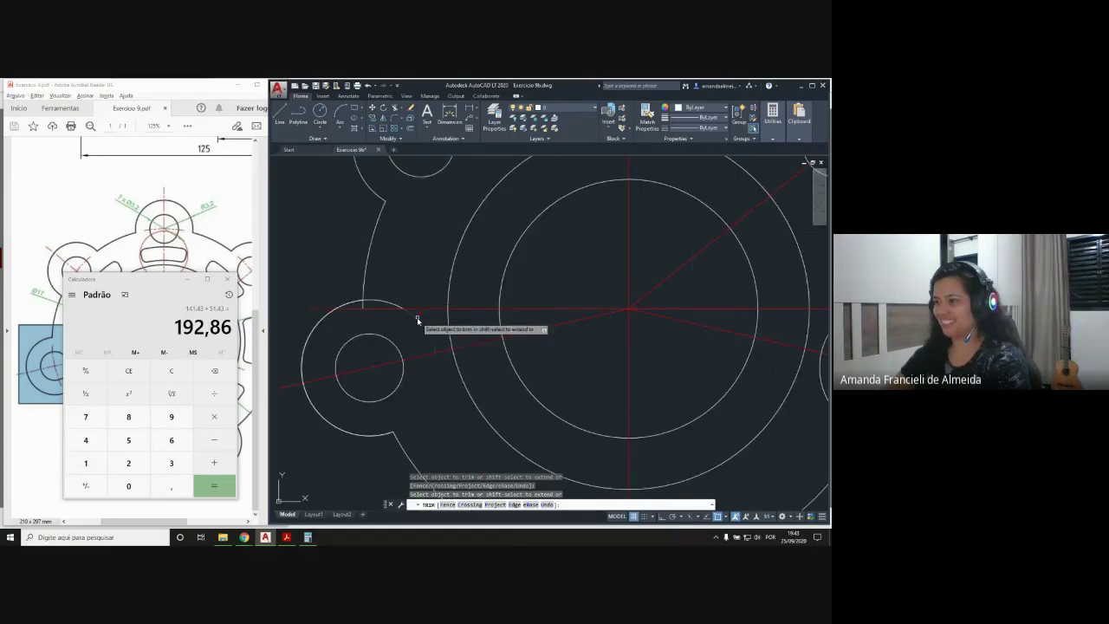
pyautogui.click(384, 303)
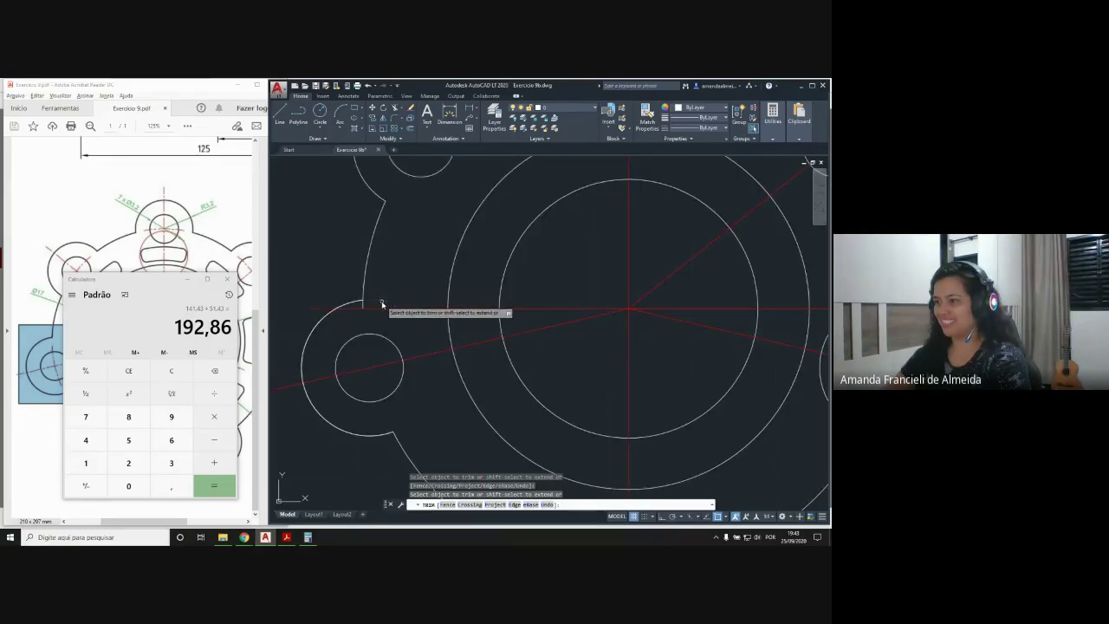
pyautogui.press('Return')
pyautogui.scroll(-5, 421, 329)
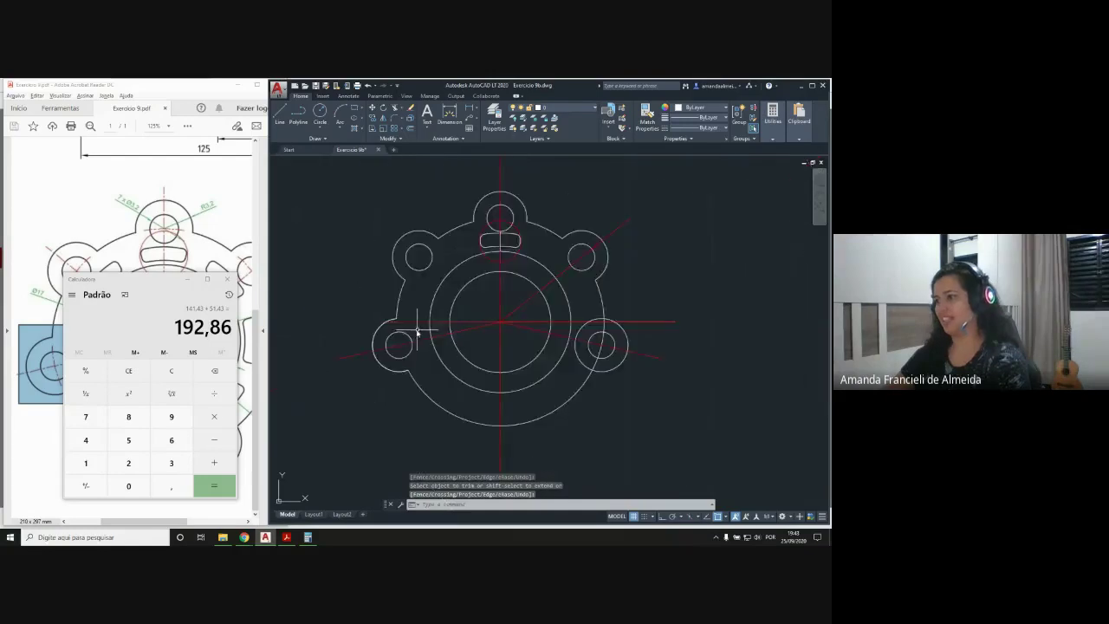
# Trim away the part of the lower-right lug circle inside the main outline, and the outline arc above its hole
pyautogui.write('tr')
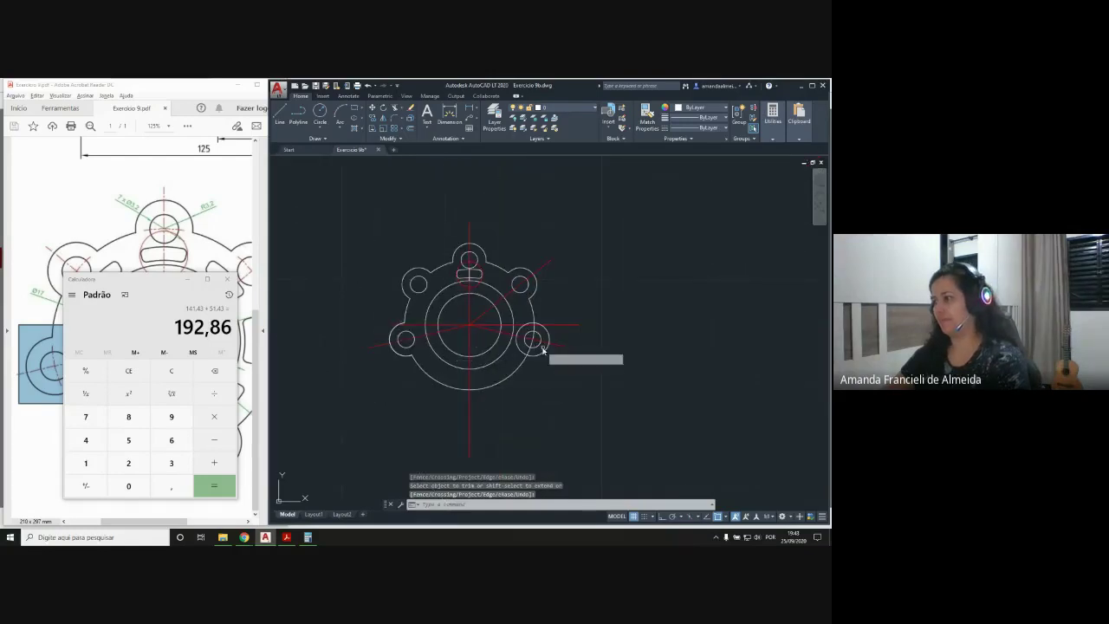
pyautogui.press('Return')
pyautogui.scroll(4, 536, 347)
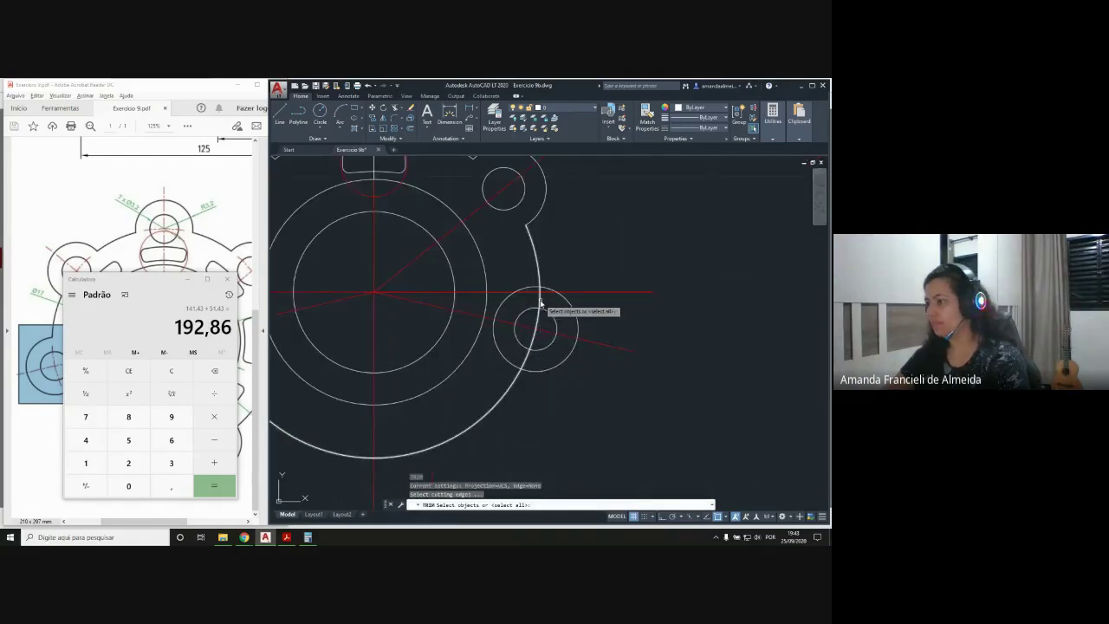
pyautogui.press('Return')
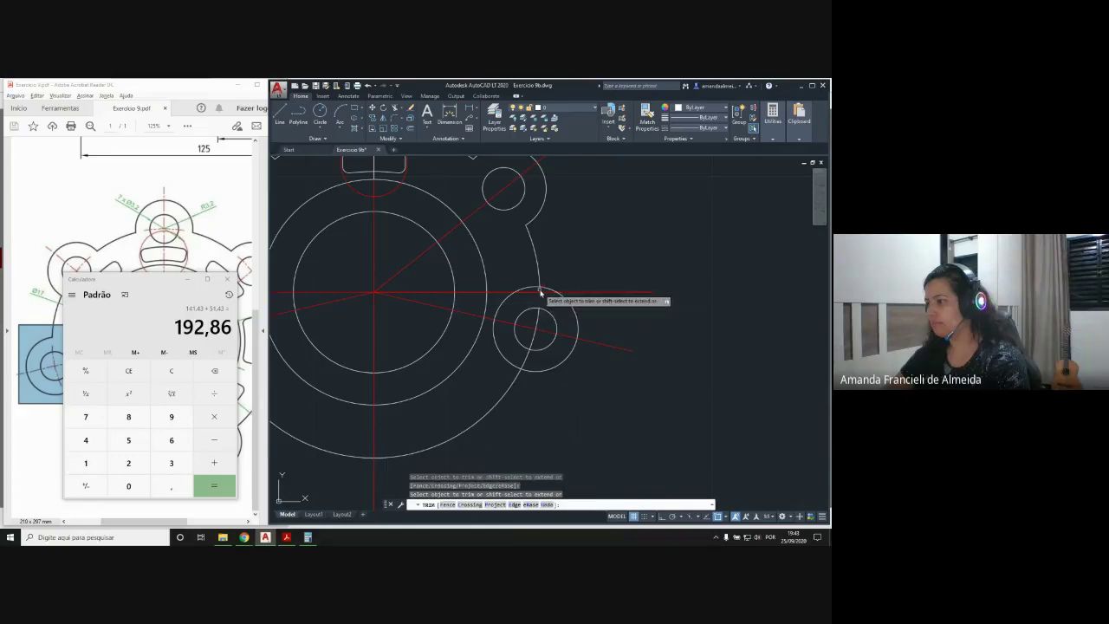
pyautogui.scroll(4, 540, 301)
pyautogui.scroll(-2, 540, 301)
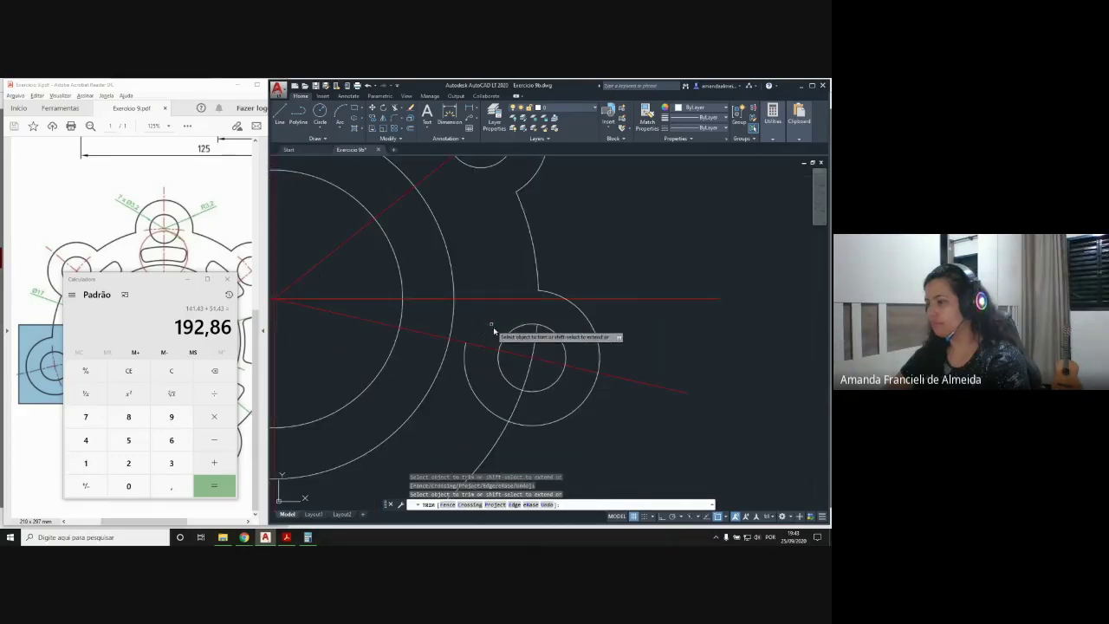
pyautogui.moveTo(493, 327); pyautogui.dragTo(502, 286, button='middle')
pyautogui.scroll(4, 491, 335)
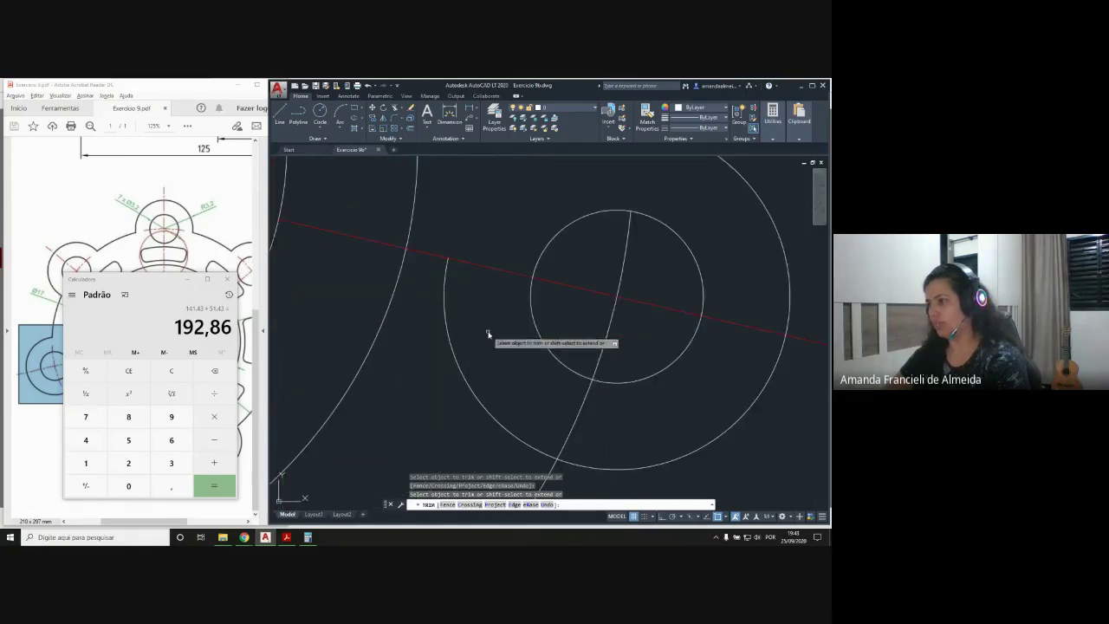
pyautogui.moveTo(508, 379); pyautogui.dragTo(495, 304, button='middle')
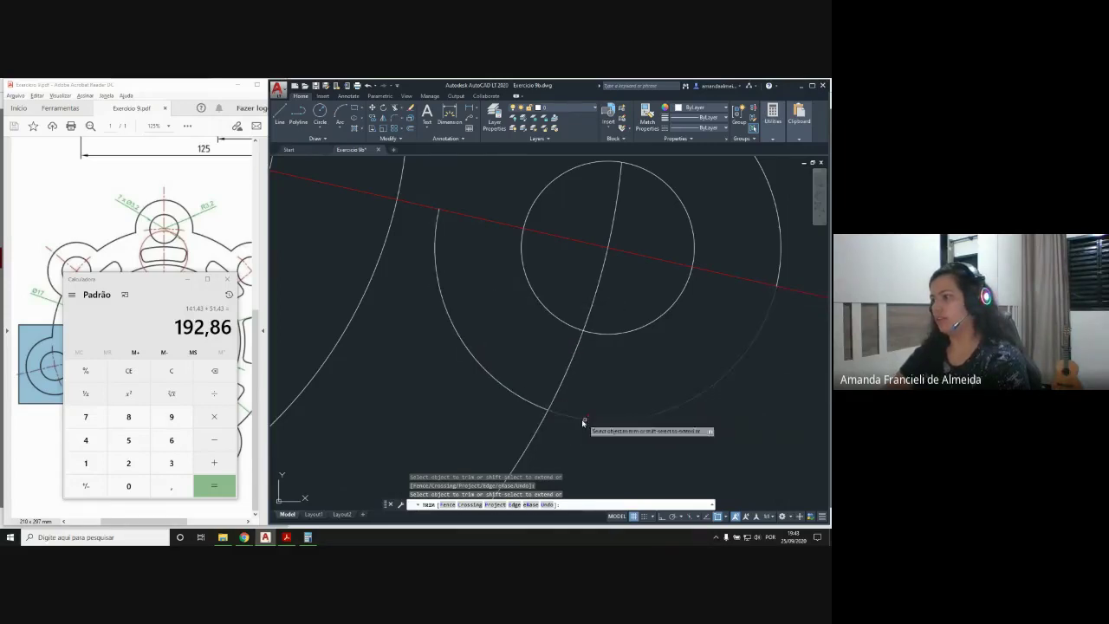
pyautogui.click(499, 381)
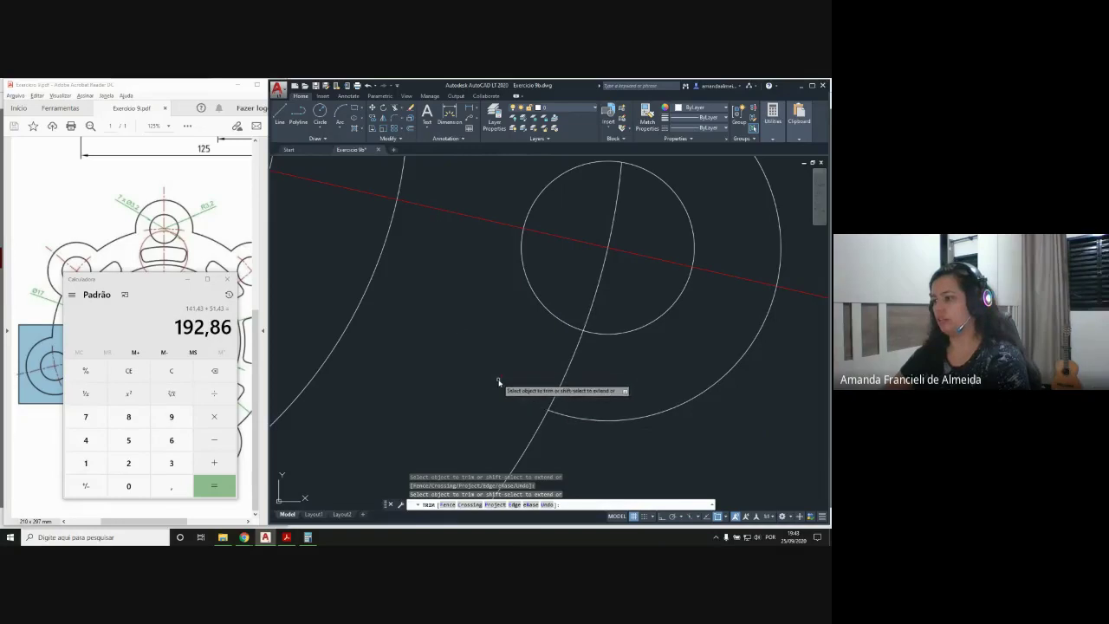
# Trim the main outline arc crossing the lower-right lug and its hole, and erase the leftover piece in the hole
pyautogui.click(569, 364)
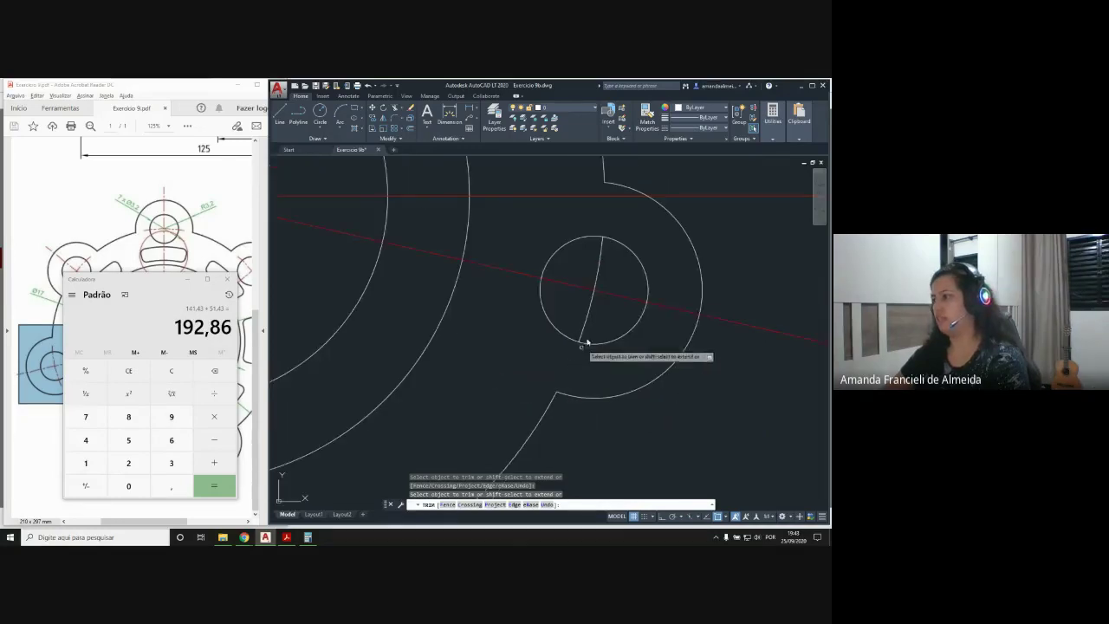
pyautogui.scroll(-2, 570, 364)
pyautogui.click(593, 313)
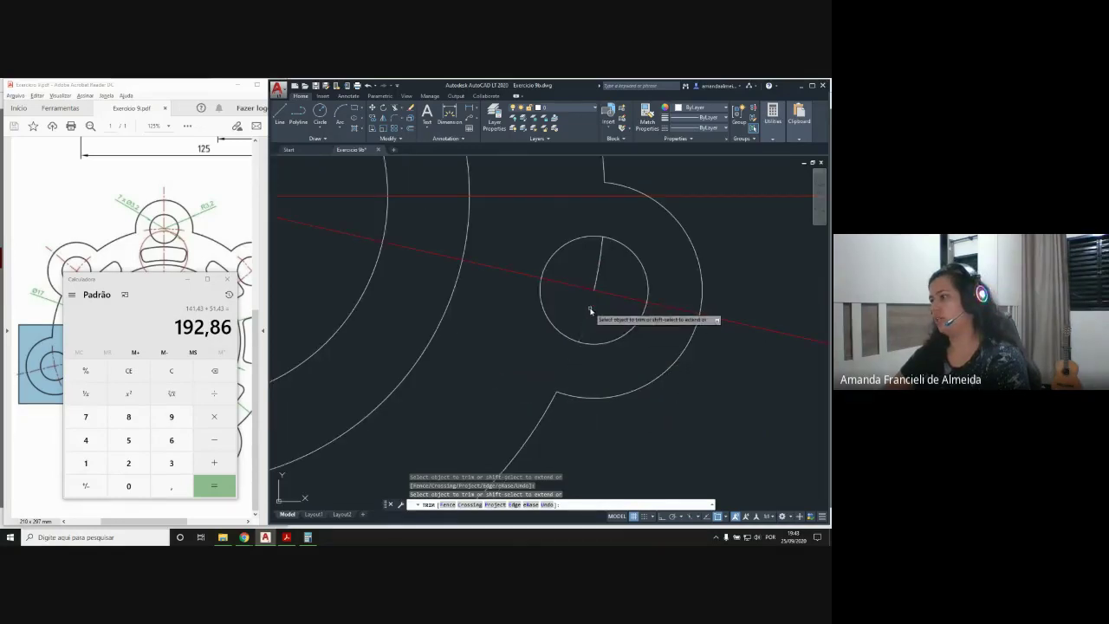
pyautogui.press('Escape')
pyautogui.click(599, 263)
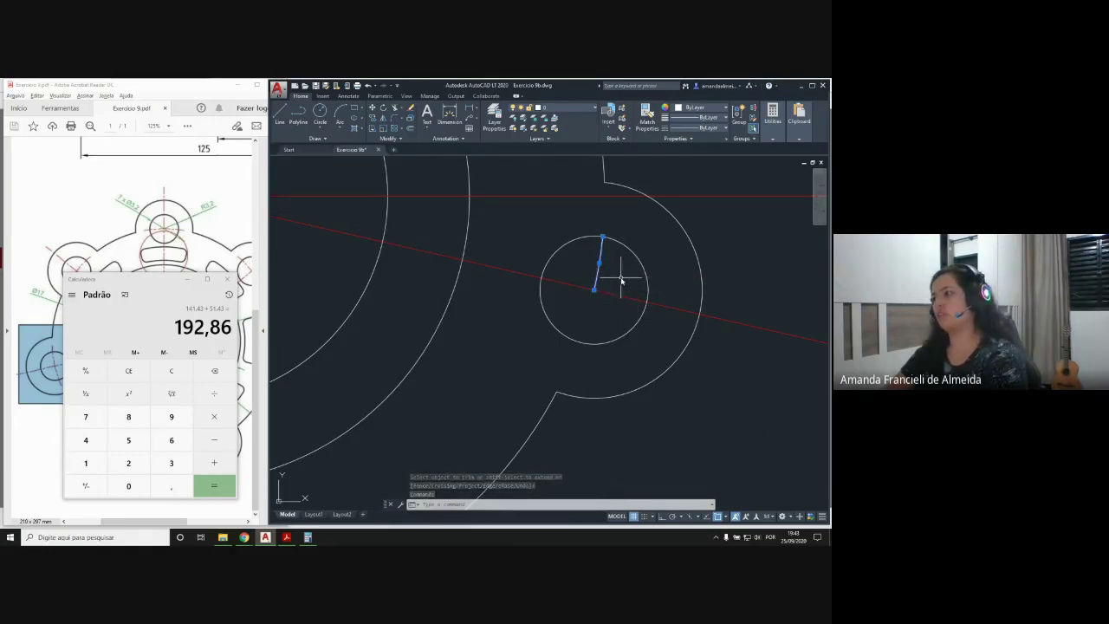
pyautogui.press('Delete')
pyautogui.scroll(-6, 623, 347)
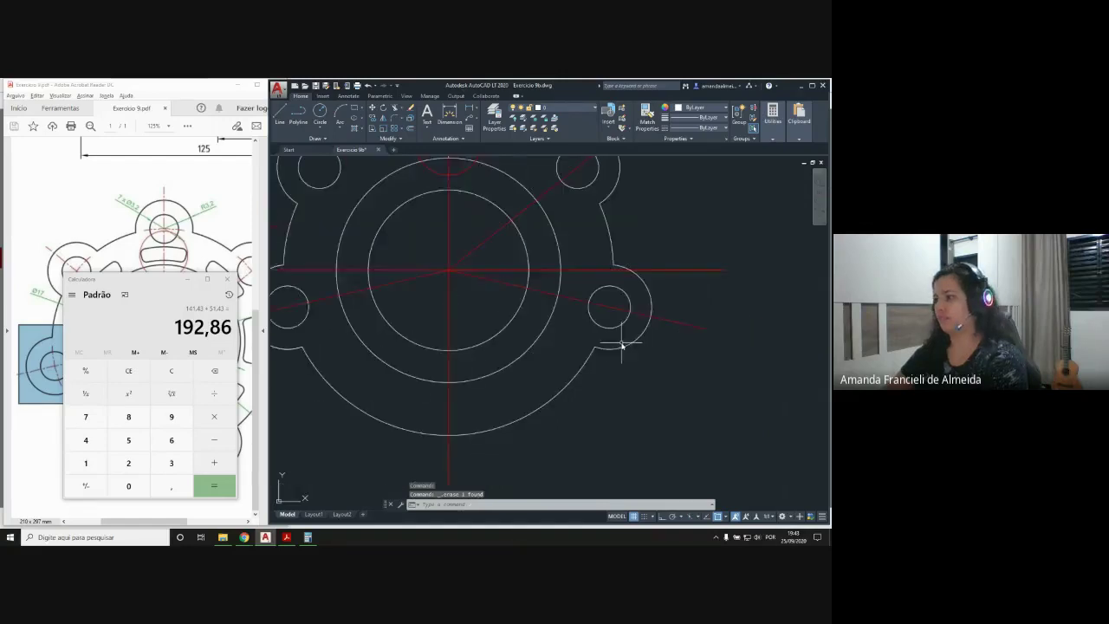
# Move the calculator clear of the lower lugs in the reference PDF and make Auxiliar the current layer
pyautogui.scroll(2, 607, 407)
pyautogui.moveTo(586, 420); pyautogui.dragTo(554, 403, button='middle')
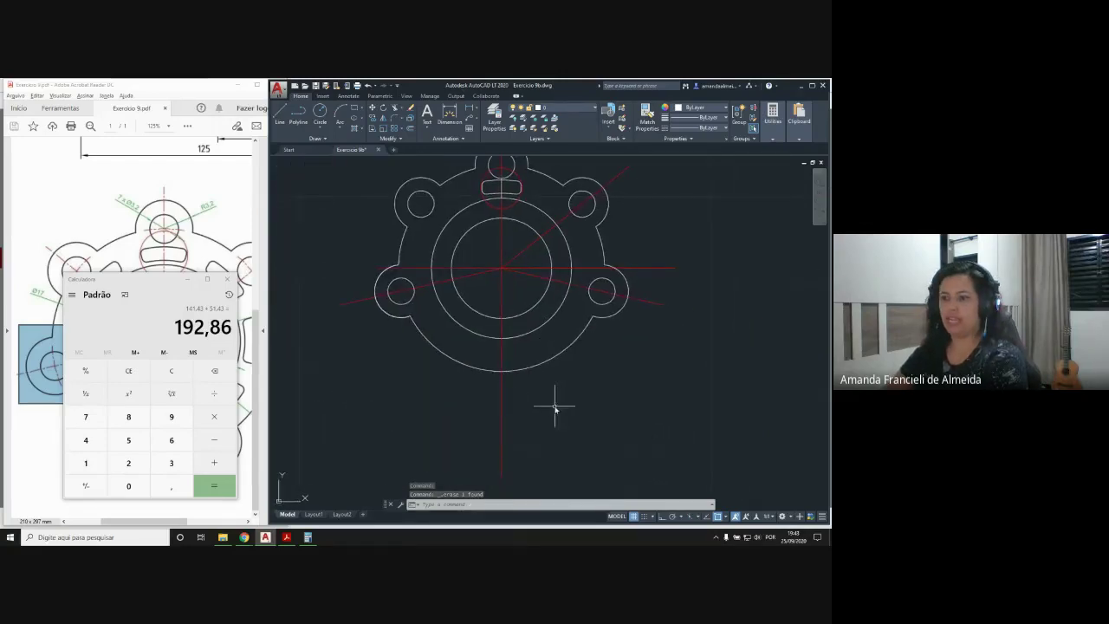
pyautogui.moveTo(164, 282); pyautogui.dragTo(138, 154)
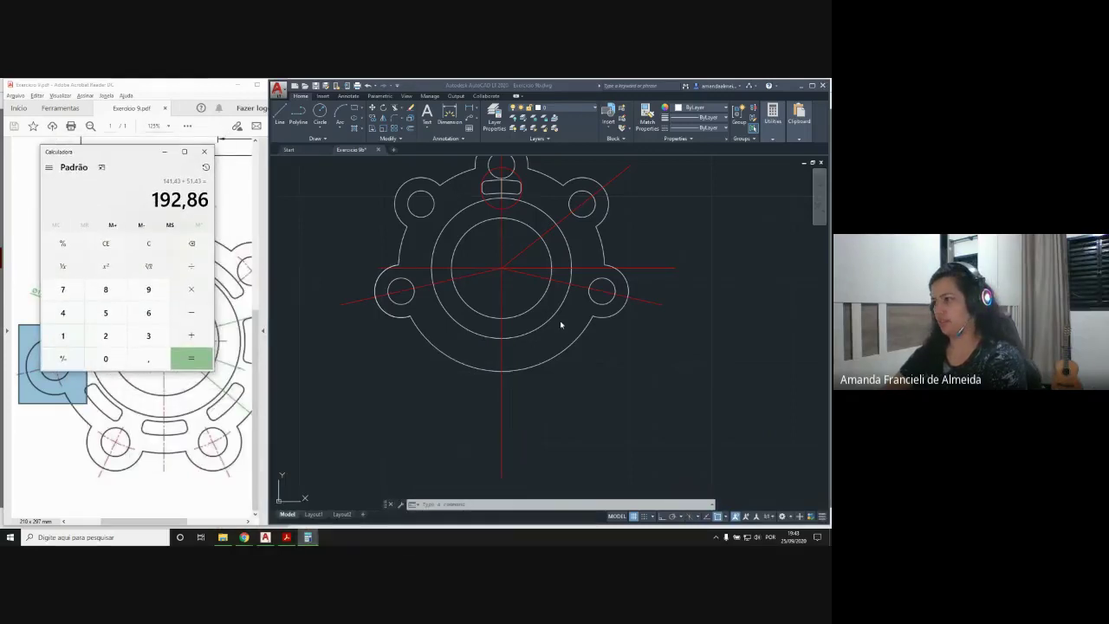
pyautogui.click(520, 321)
pyautogui.moveTo(517, 333)
pyautogui.mouseDown(button='middle')
pyautogui.moveTo(467, 332)
pyautogui.moveTo(488, 353)
pyautogui.moveTo(447, 374)
pyautogui.mouseUp(button='middle')
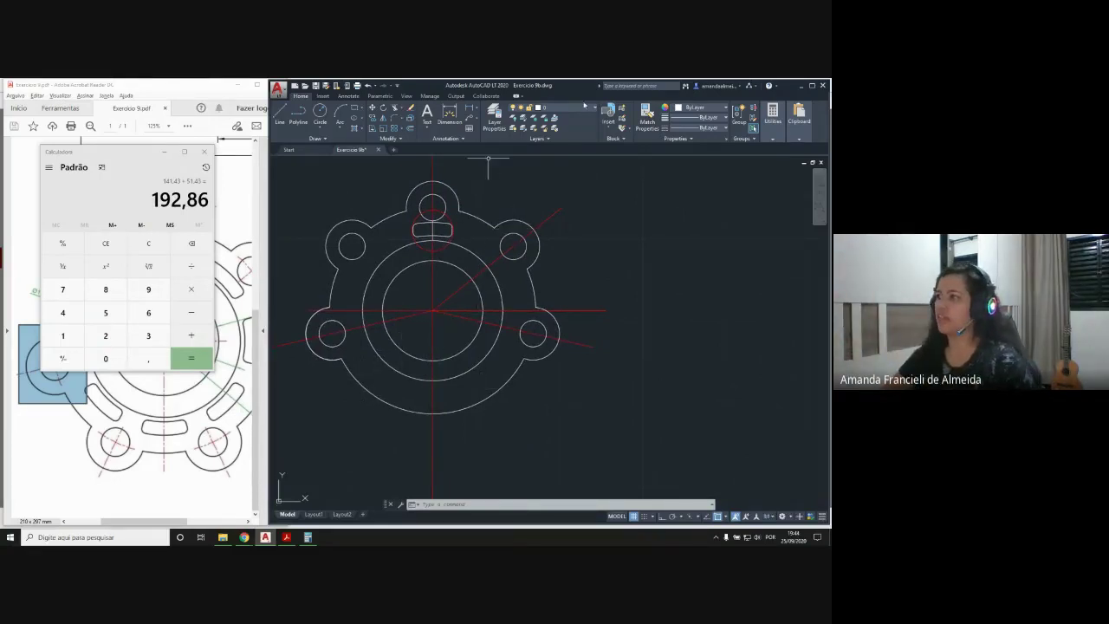
pyautogui.click(561, 110)
pyautogui.click(555, 128)
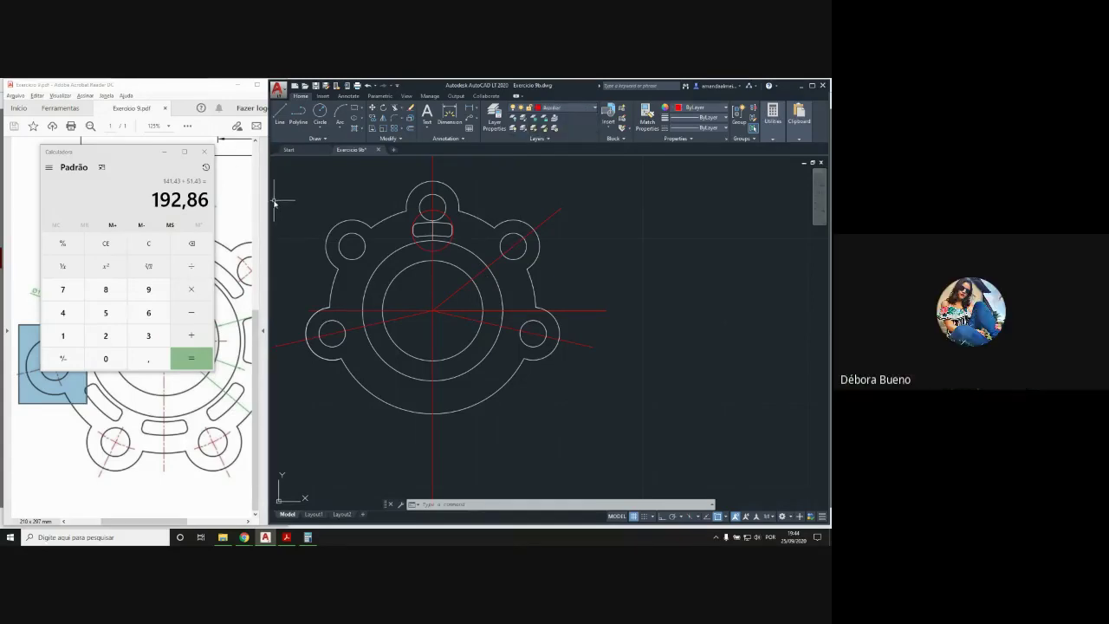
# Add 51,43 to the calculator's current result to work out the next radial line's angle
pyautogui.click(192, 336)
pyautogui.click(106, 312)
pyautogui.click(62, 335)
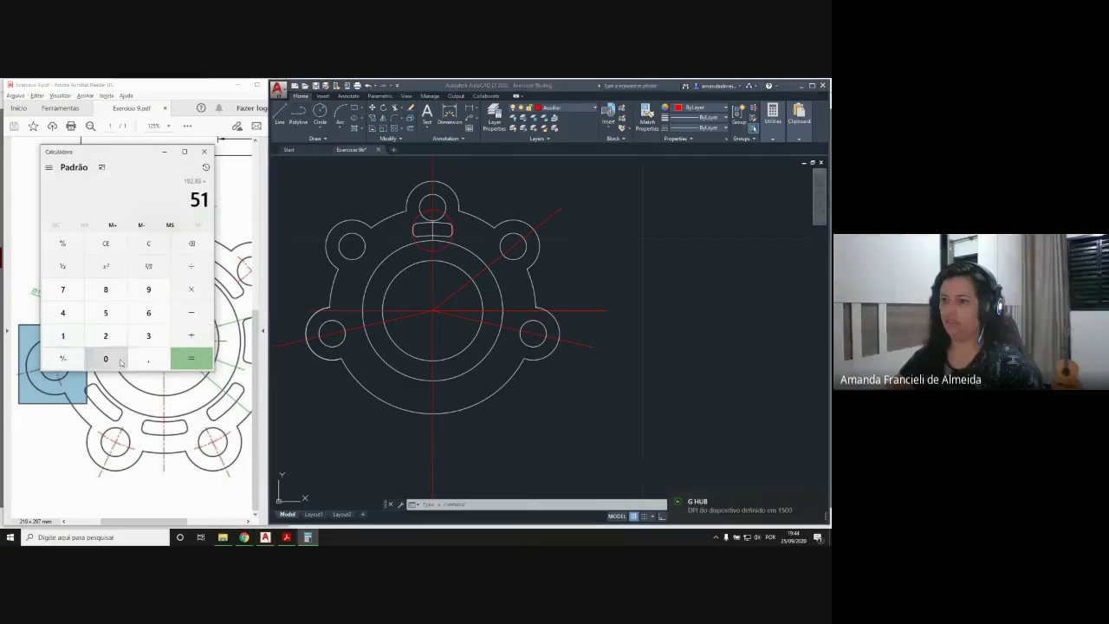
pyautogui.click(148, 359)
pyautogui.click(62, 312)
pyautogui.click(148, 335)
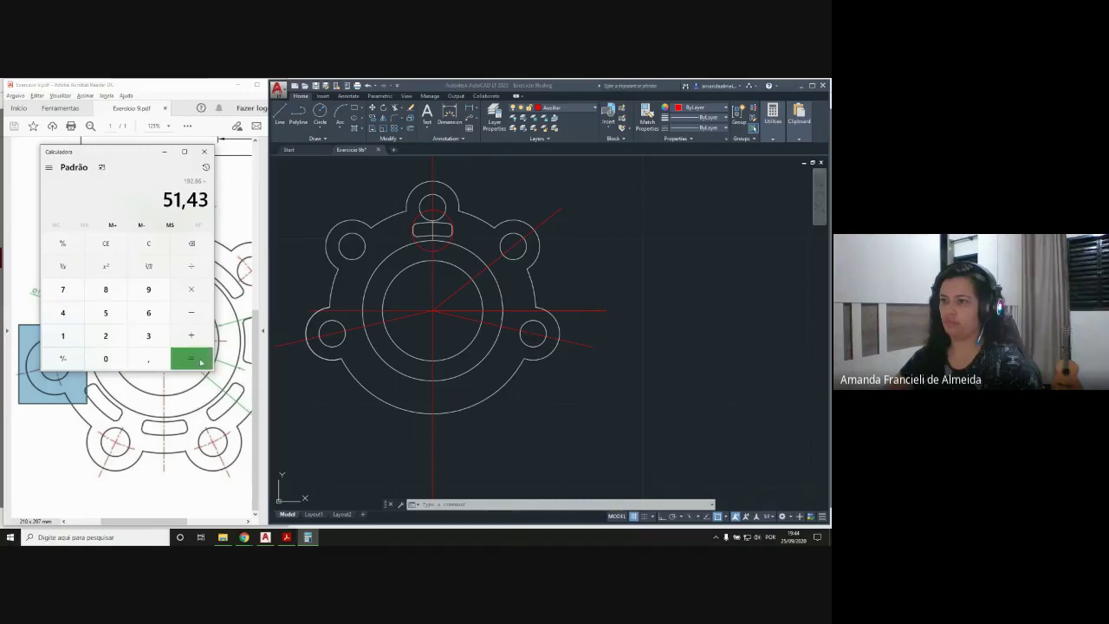
pyautogui.click(201, 361)
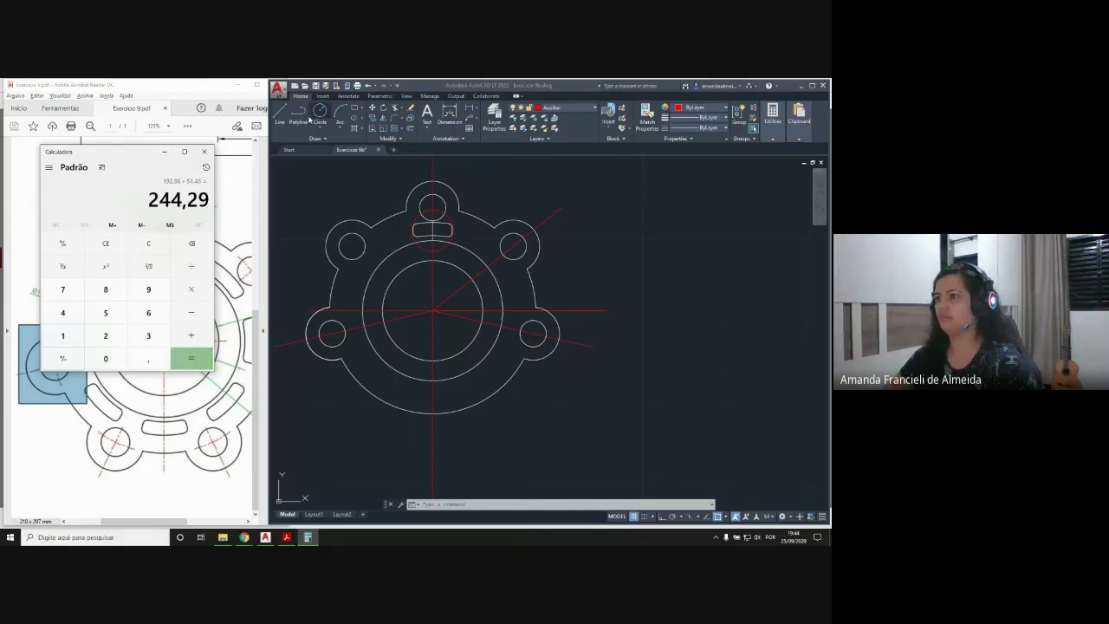
# Draw an auxiliary line from the flange centre, 20 long at an angle of 244.29°
pyautogui.click(453, 322)
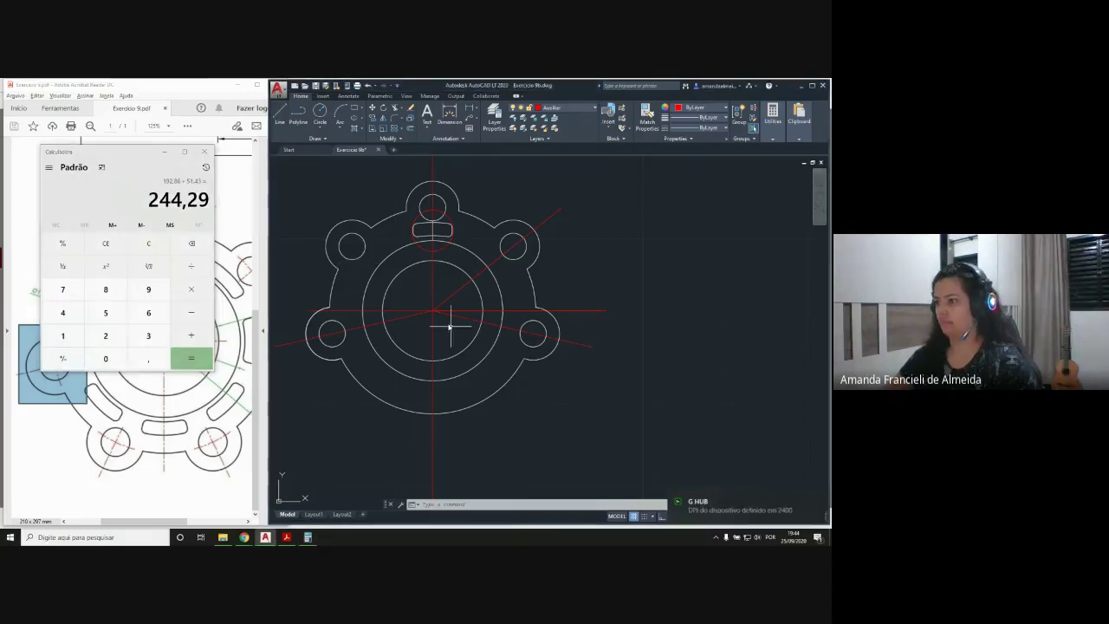
pyautogui.click(282, 120)
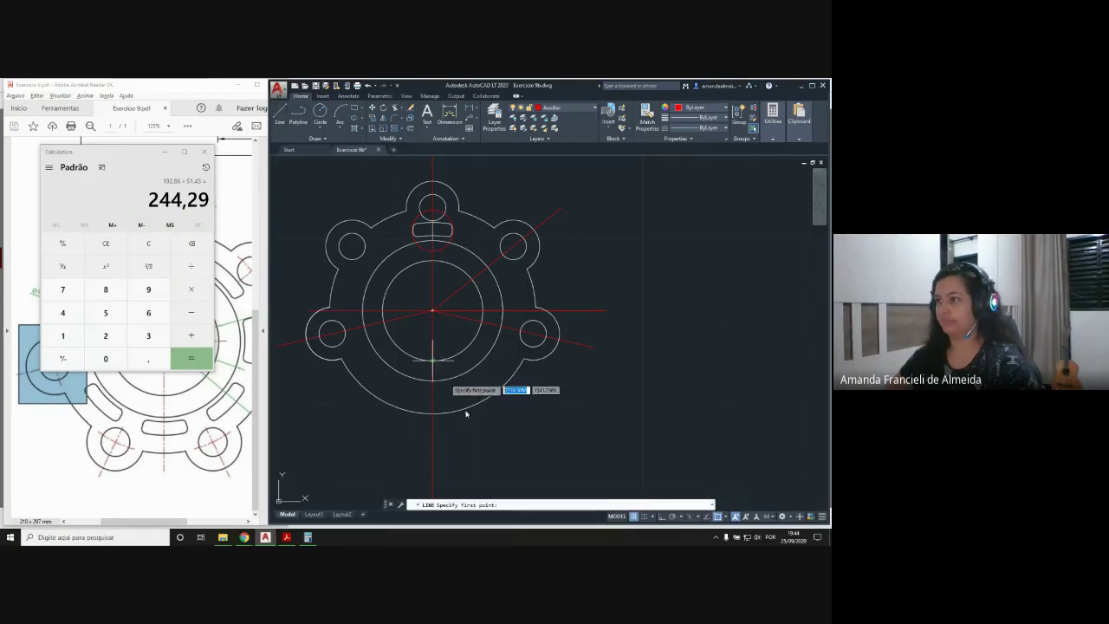
pyautogui.click(431, 310)
pyautogui.write('20')
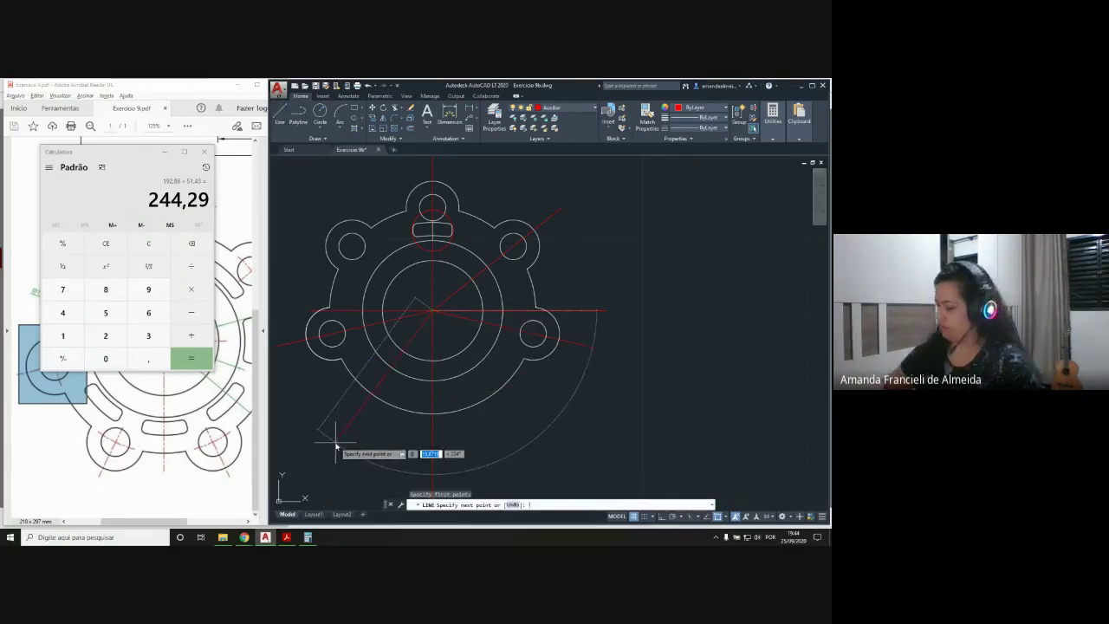
pyautogui.press('Tab')
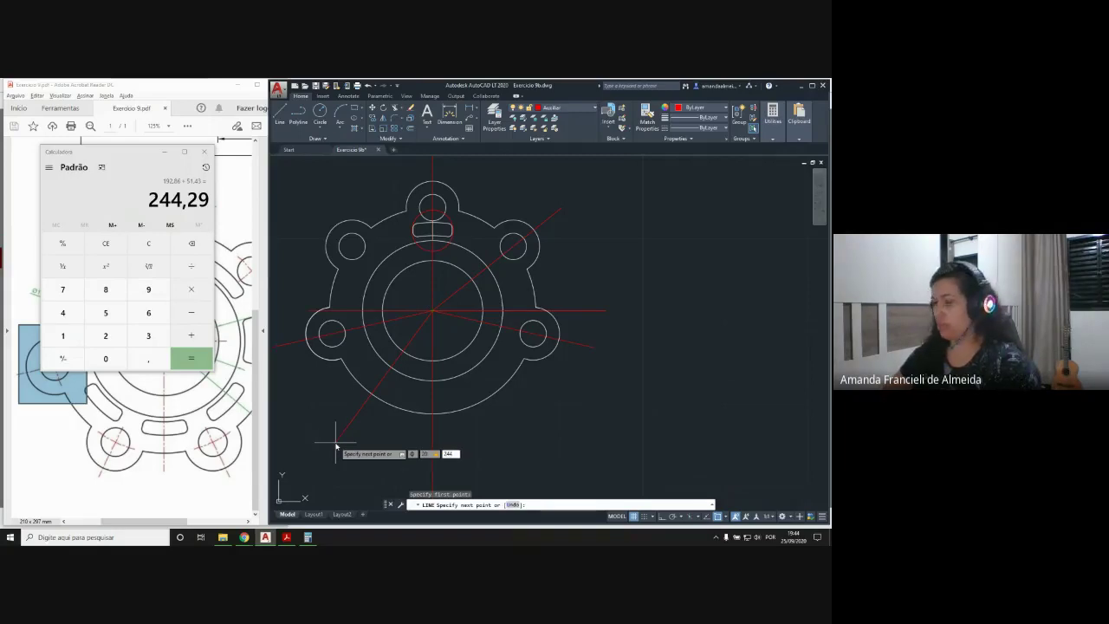
pyautogui.write('244.29')
pyautogui.press('Return')
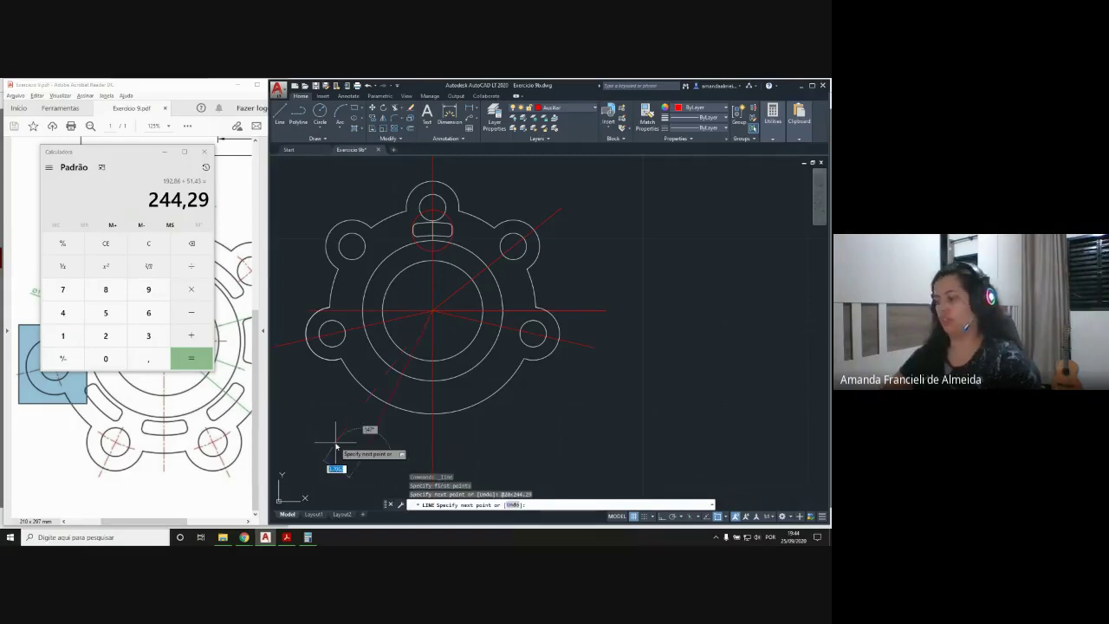
pyautogui.press('Return')
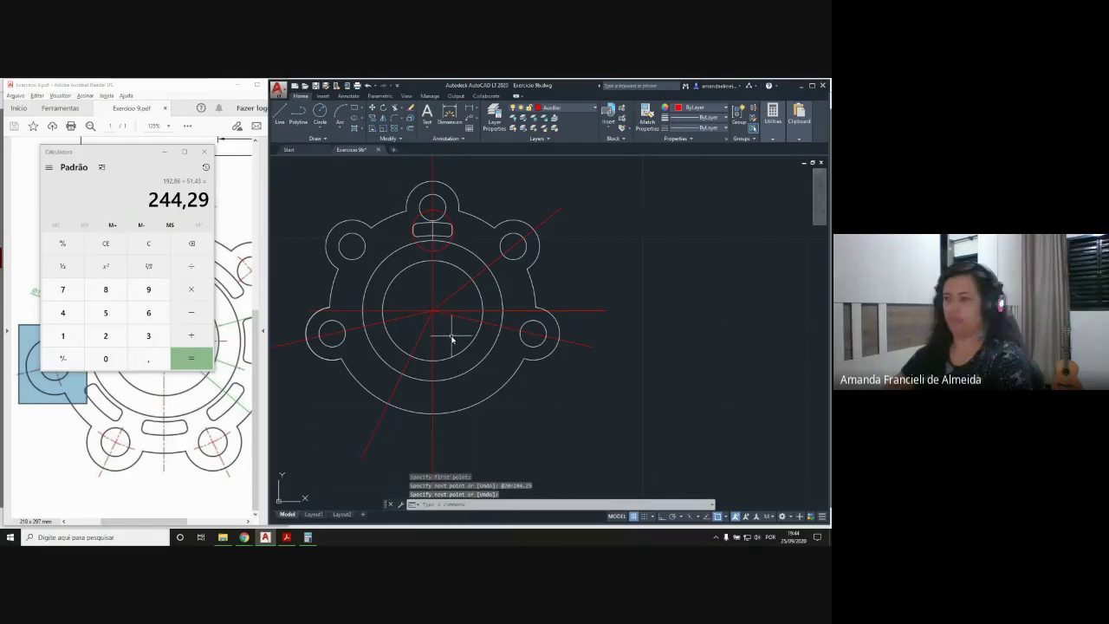
# Draw a second lower auxiliary line from the flange centre, 20 long at an angle of 295.72°
pyautogui.press('Return')
pyautogui.click(433, 310)
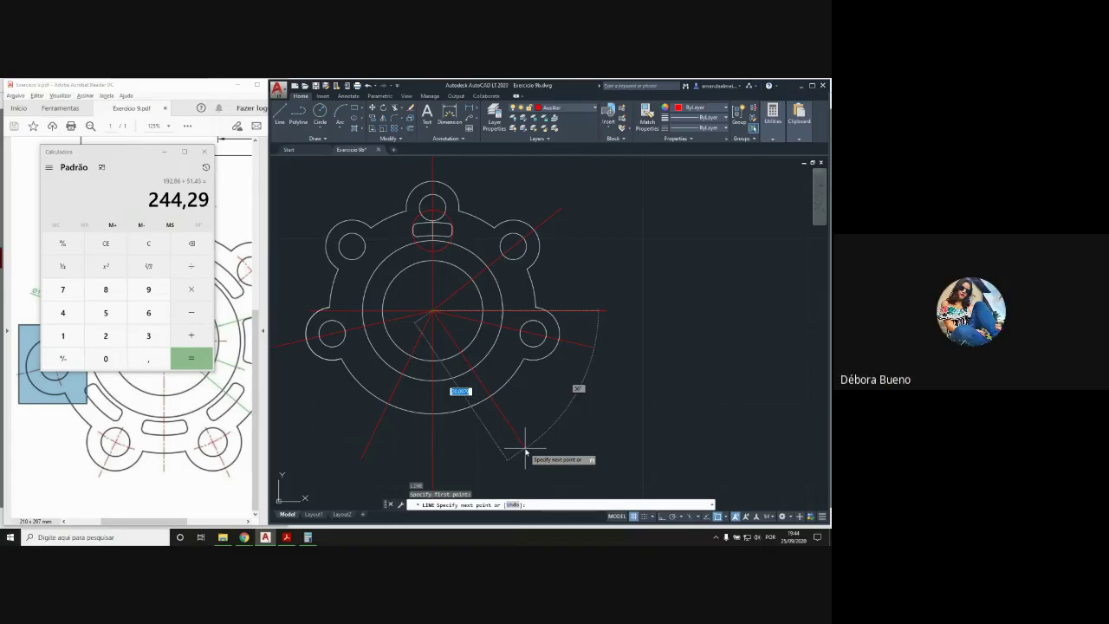
pyautogui.write('@')
pyautogui.write('20')
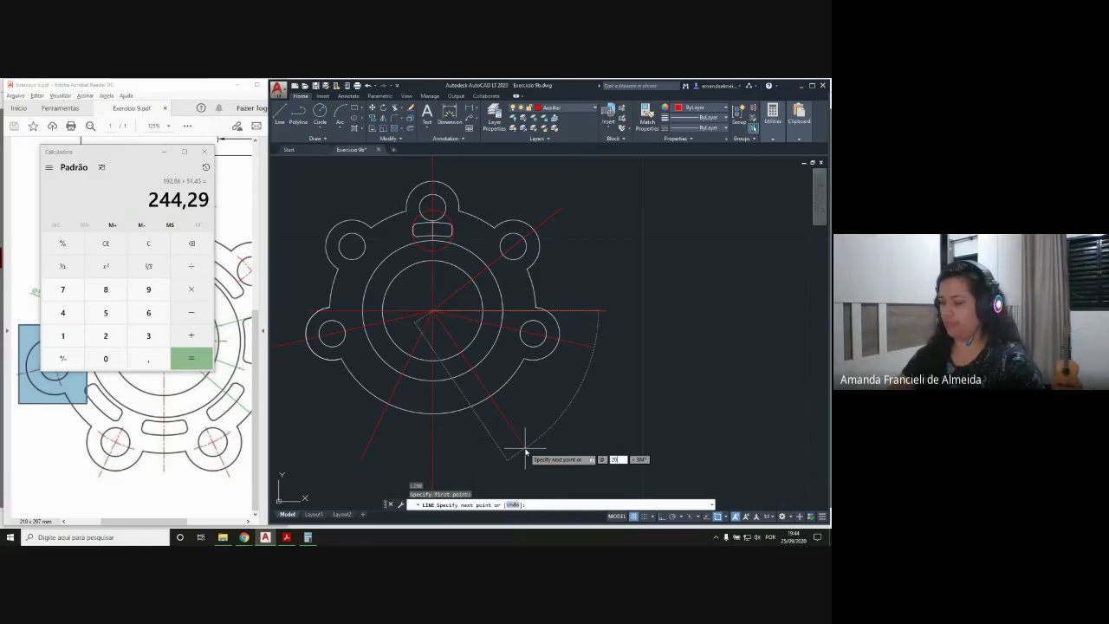
pyautogui.press('Tab')
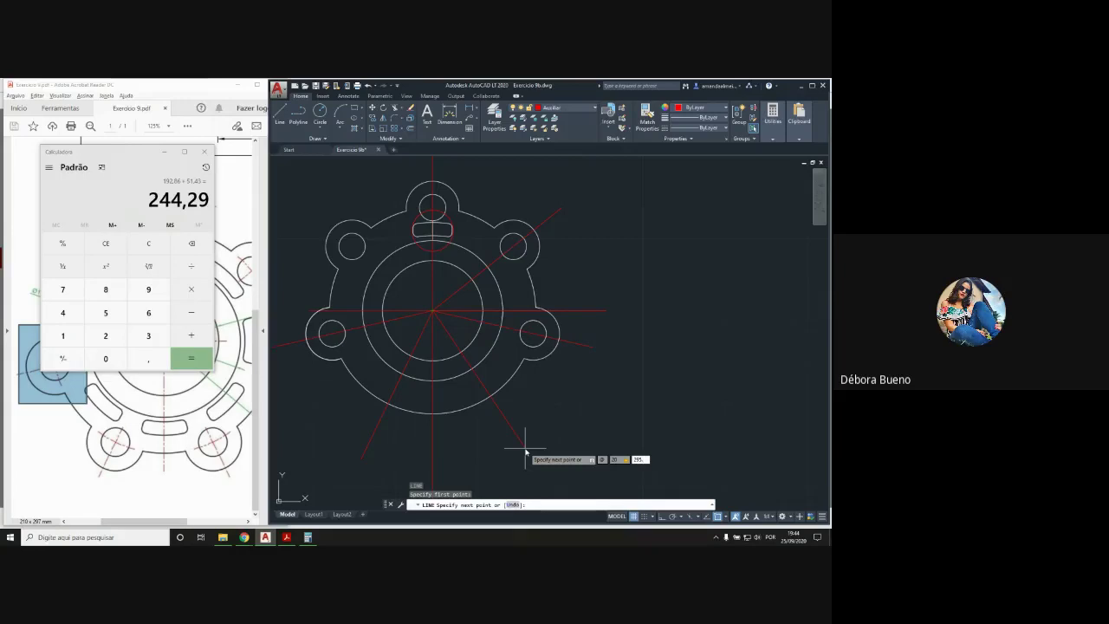
pyautogui.press('Return')
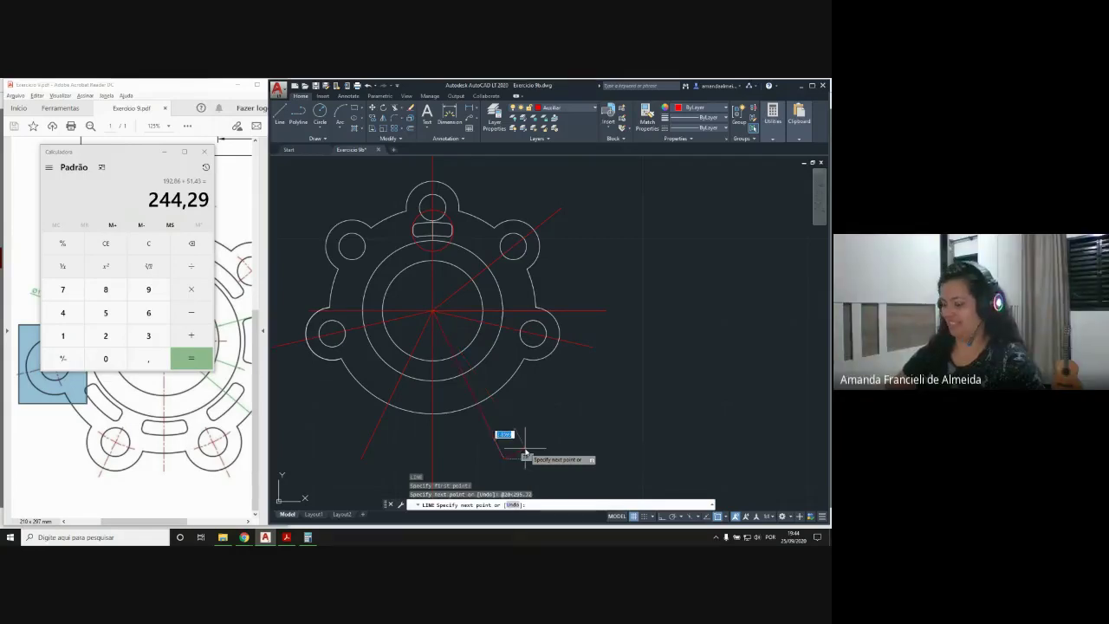
pyautogui.press('Return')
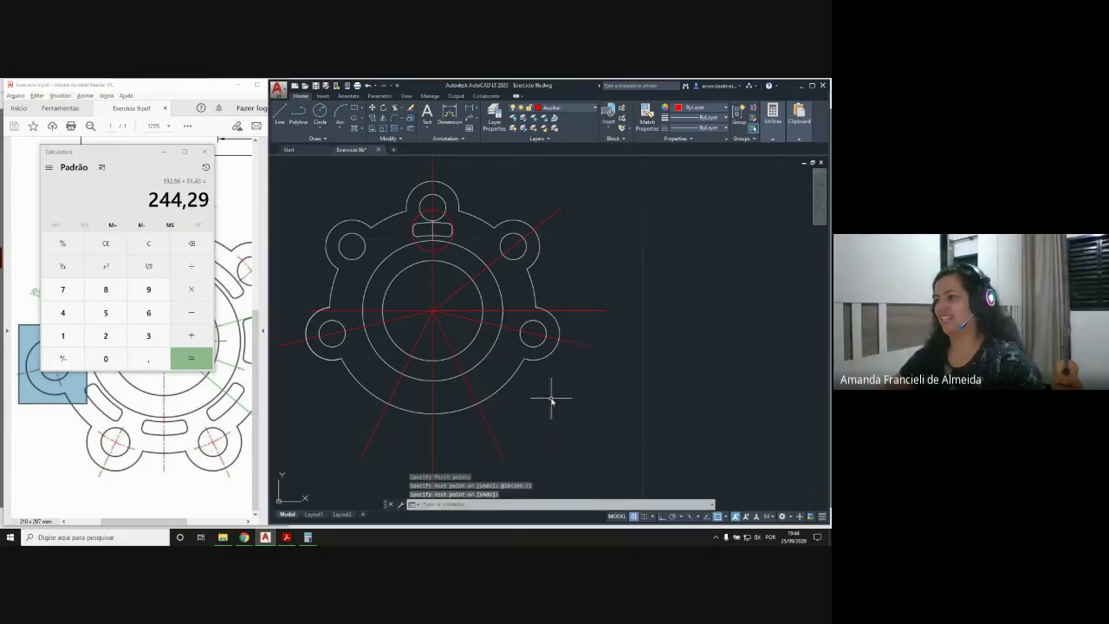
pyautogui.moveTo(551, 401); pyautogui.dragTo(568, 339, button='middle')
pyautogui.click(322, 110)
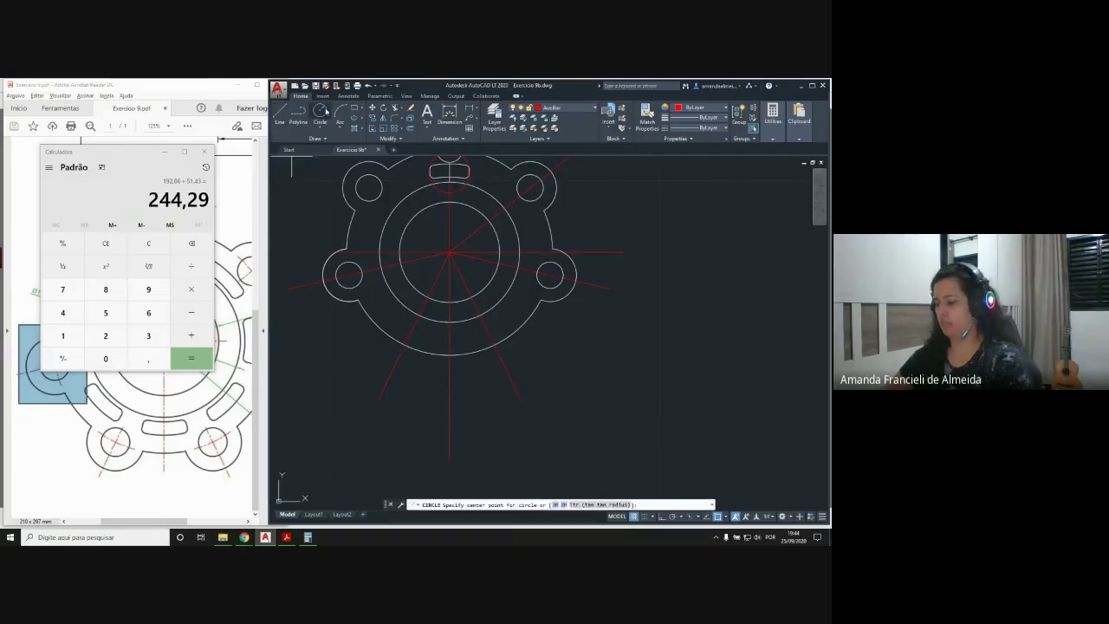
pyautogui.press('Return')
pyautogui.click(405, 346)
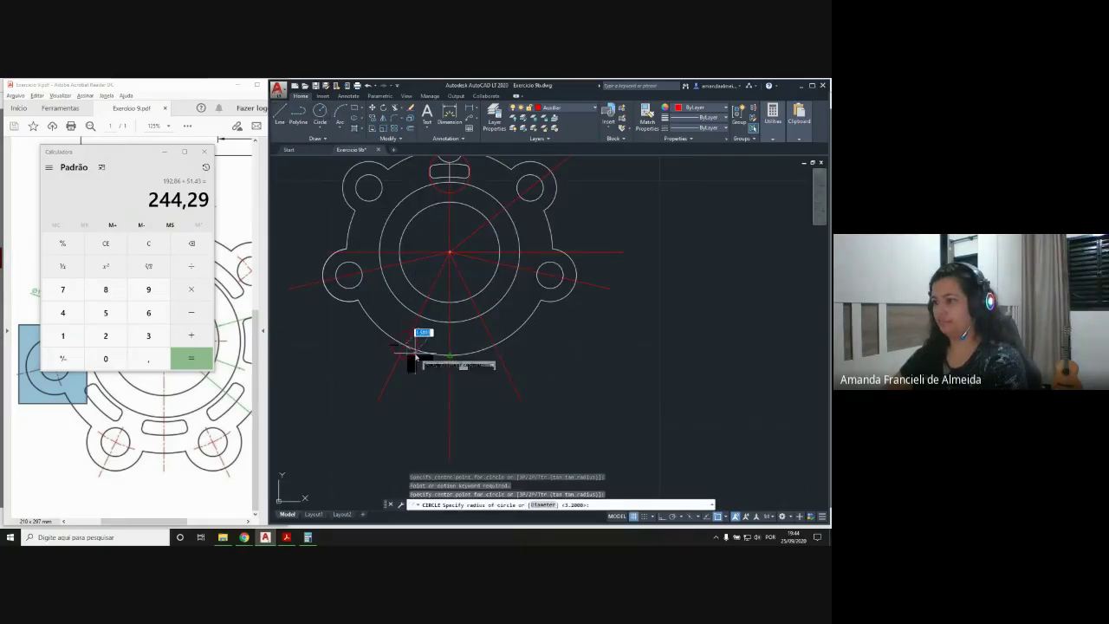
pyautogui.press('Escape')
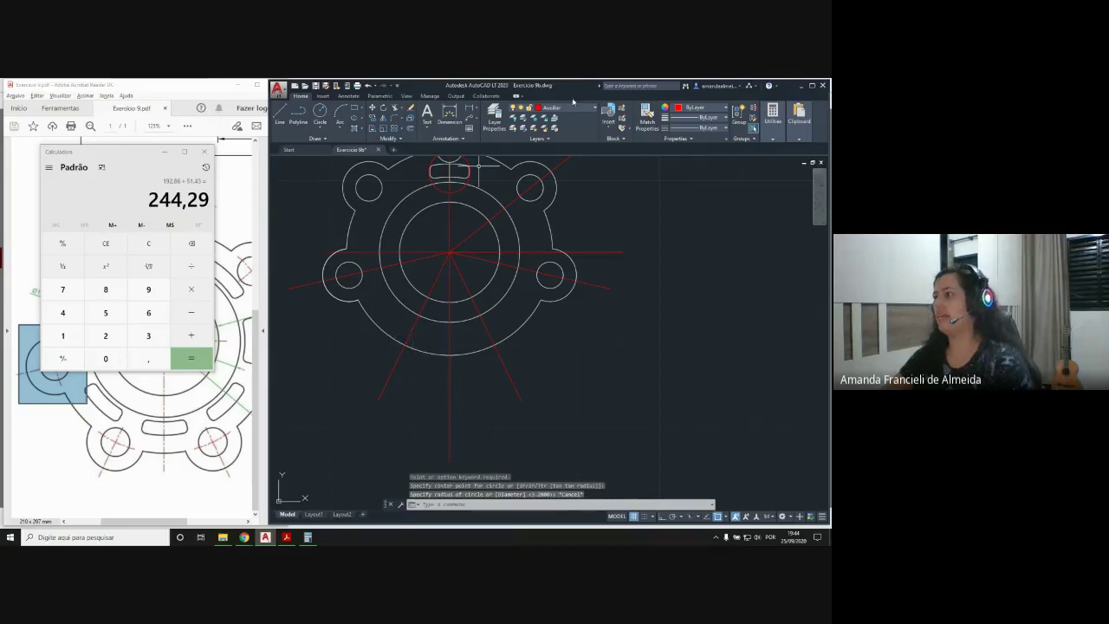
pyautogui.click(572, 107)
pyautogui.click(567, 118)
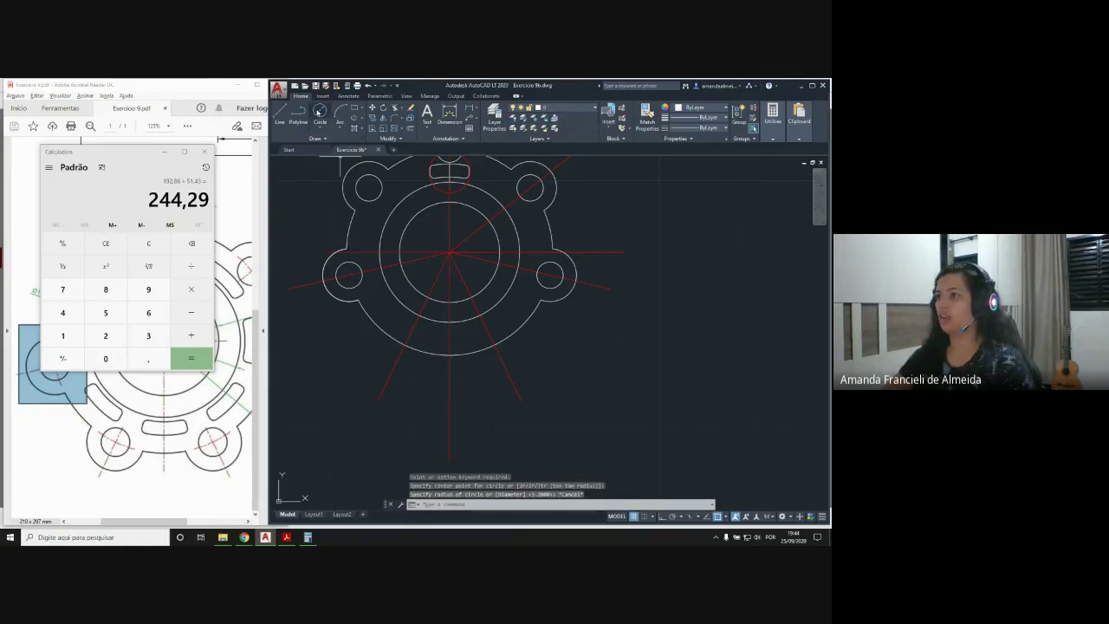
pyautogui.click(320, 113)
pyautogui.click(404, 345)
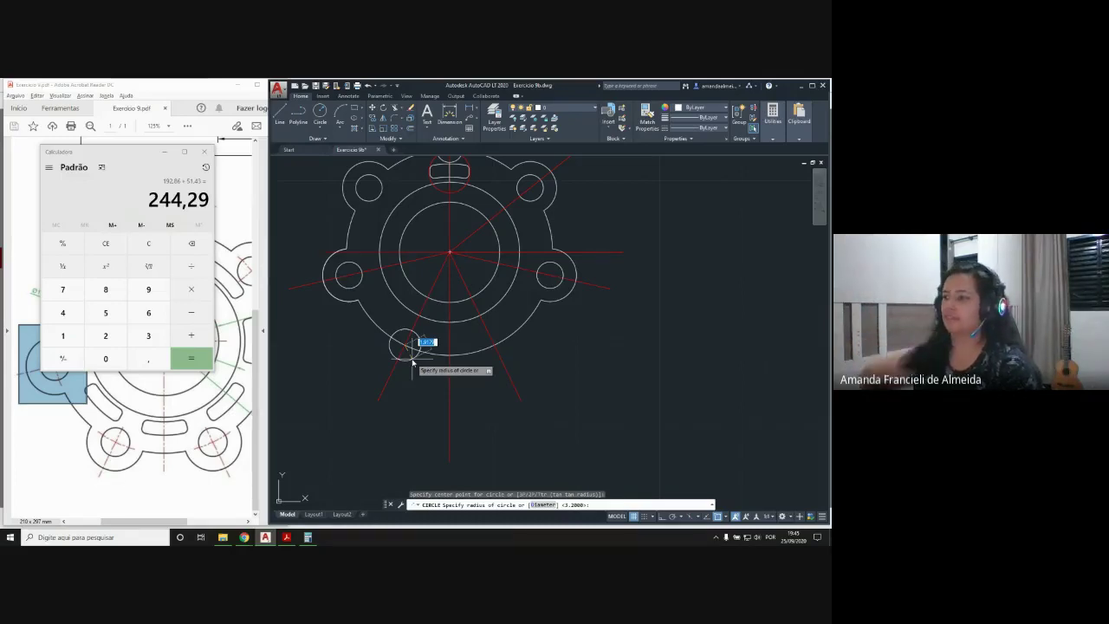
pyautogui.press('Escape')
pyautogui.click(555, 107)
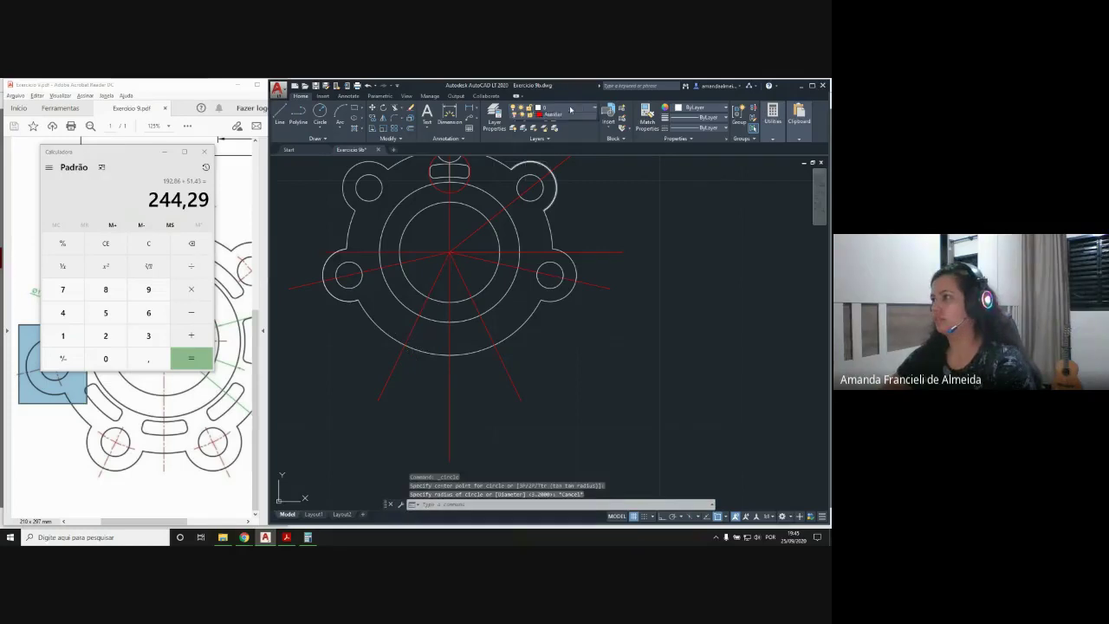
pyautogui.click(553, 128)
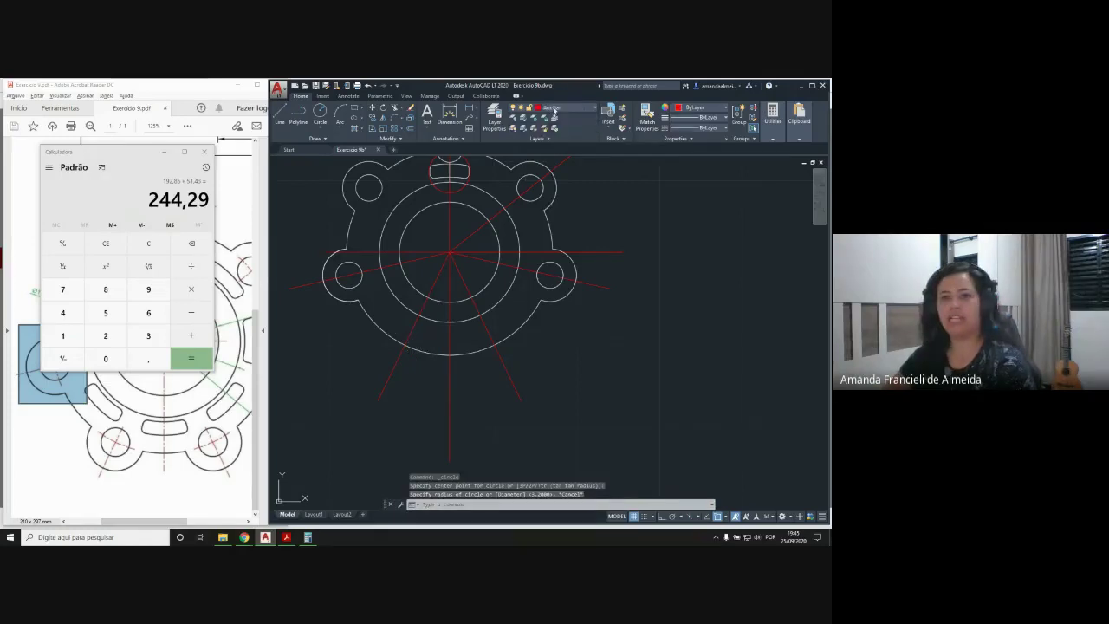
# Draw a circle with radius 3.2 centred where the 244.29° auxiliary line crosses the main outline
pyautogui.click(321, 113)
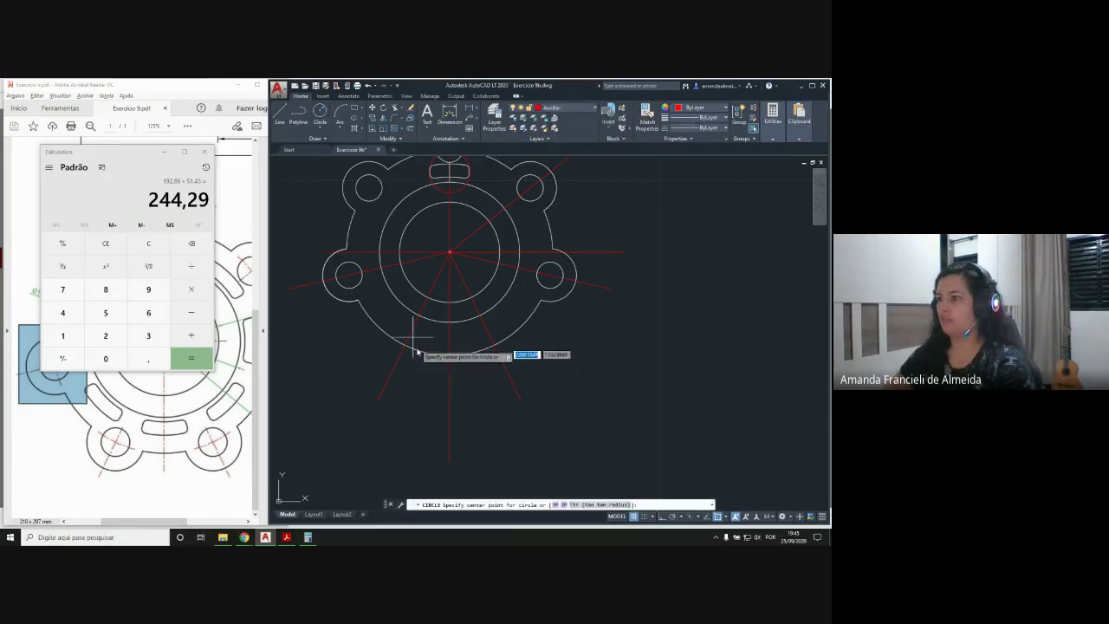
pyautogui.click(404, 345)
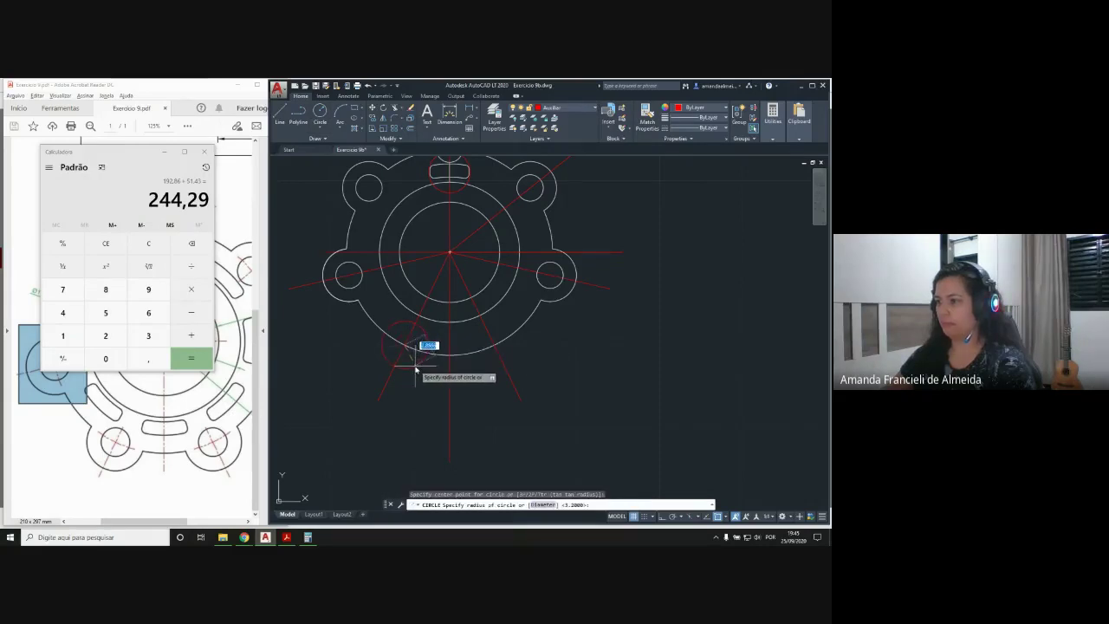
pyautogui.scroll(4, 416, 370)
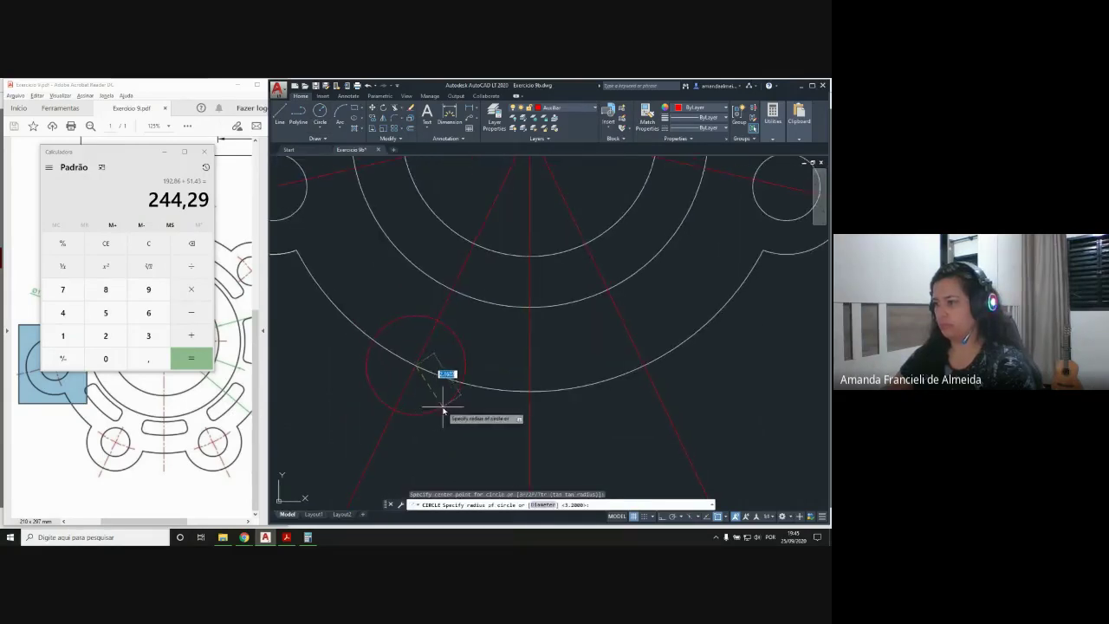
pyautogui.write('3')
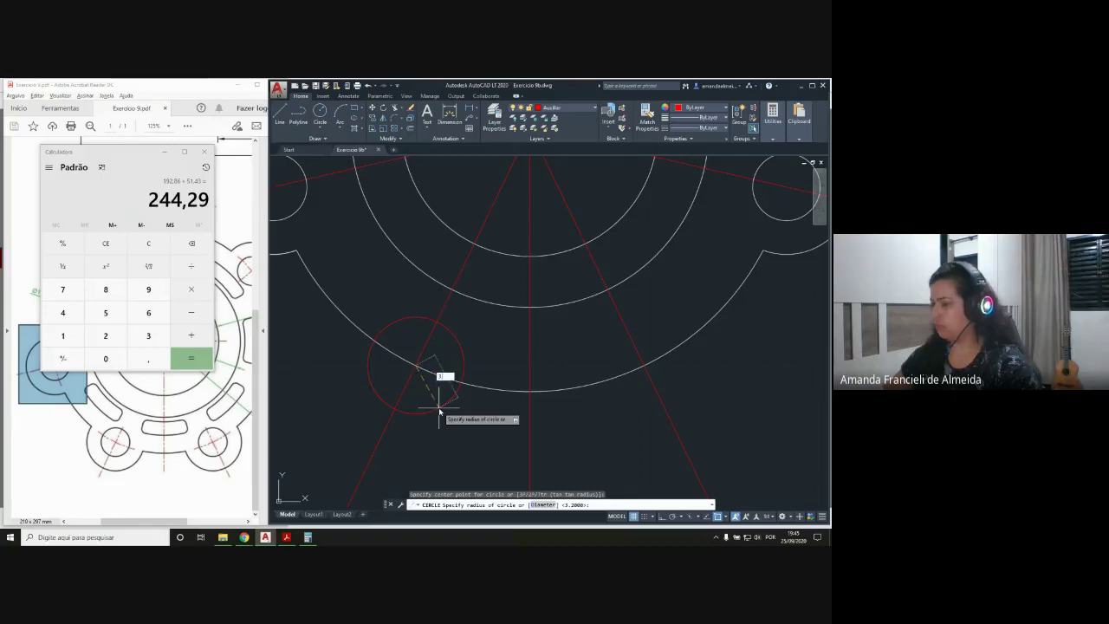
pyautogui.write('.2')
pyautogui.press('Return')
pyautogui.scroll(-2, 532, 315)
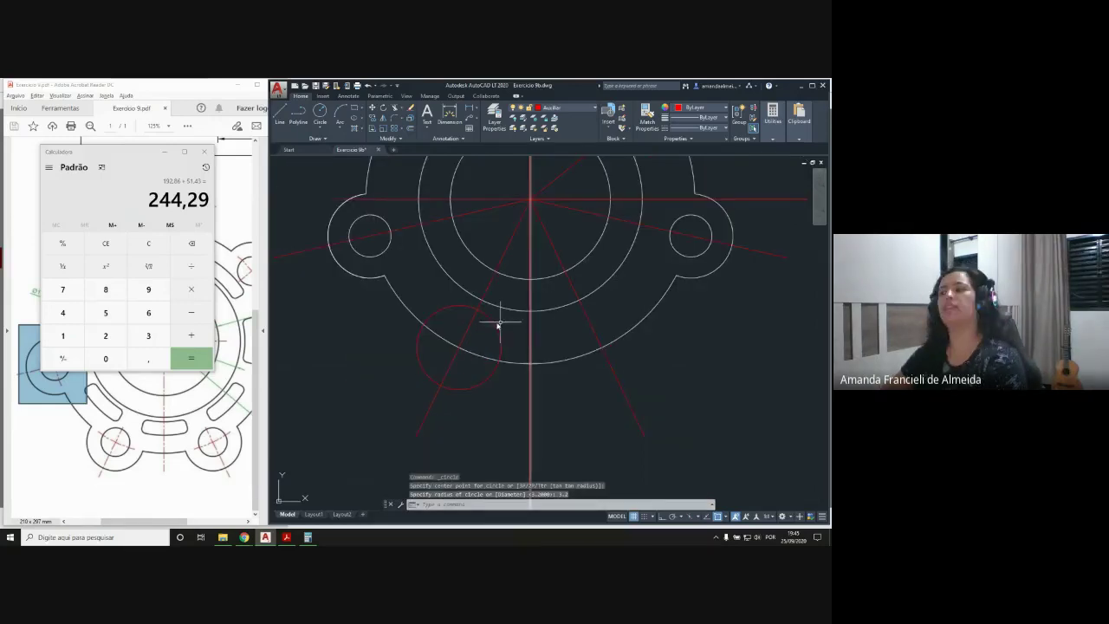
pyautogui.moveTo(503, 329); pyautogui.dragTo(473, 338, button='middle')
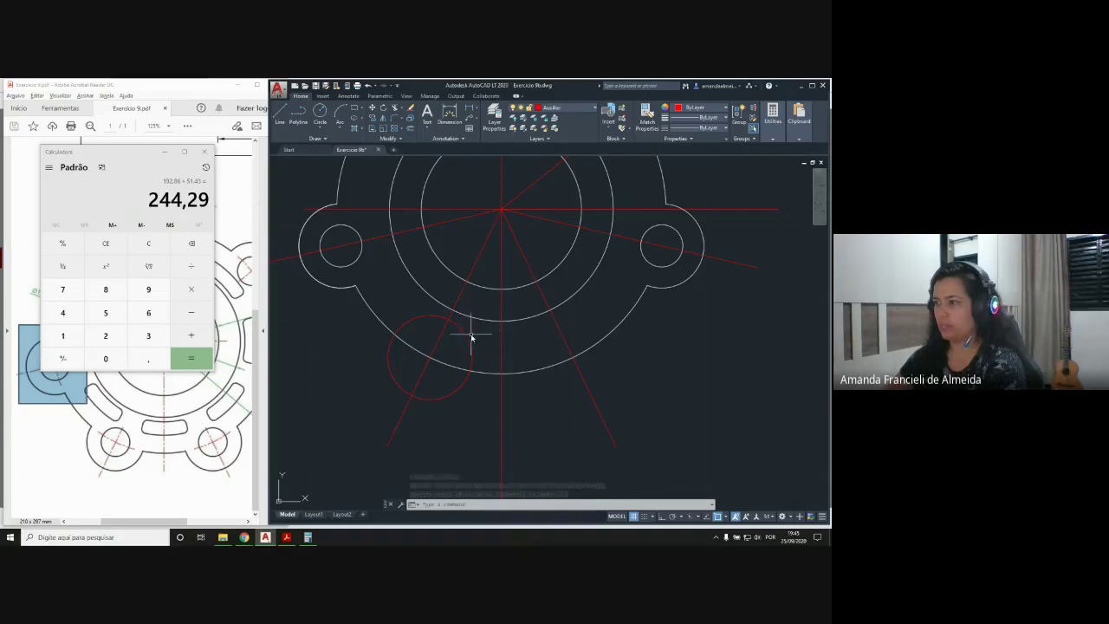
pyautogui.moveTo(473, 332); pyautogui.dragTo(460, 350, button='middle')
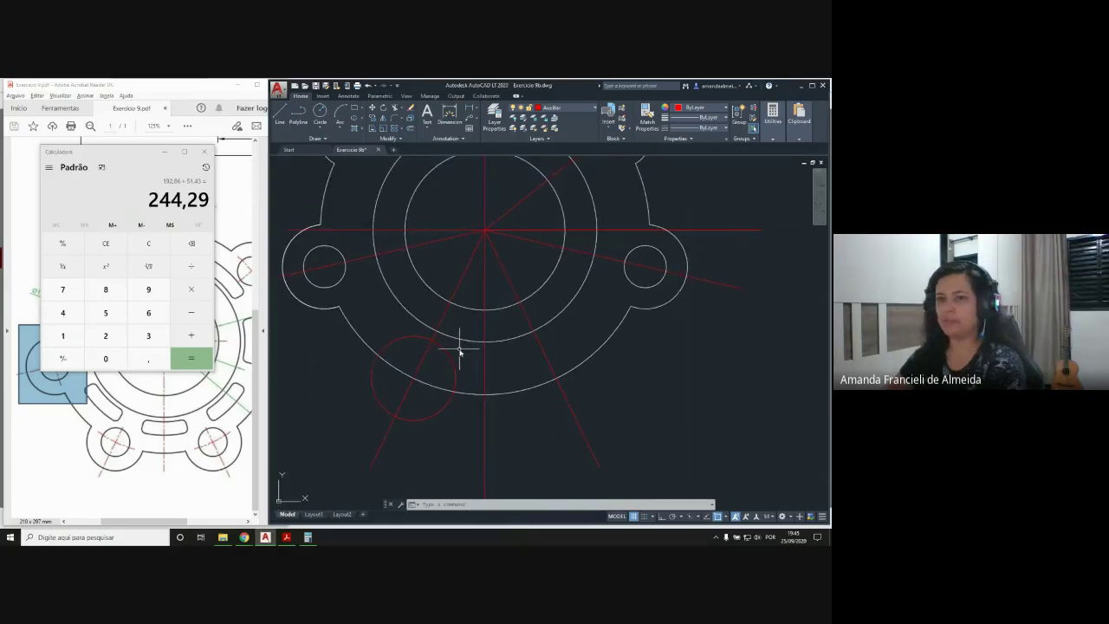
# Move the new 3.2 radius lug circle from the Auxiliar layer to layer 0
pyautogui.click(400, 343)
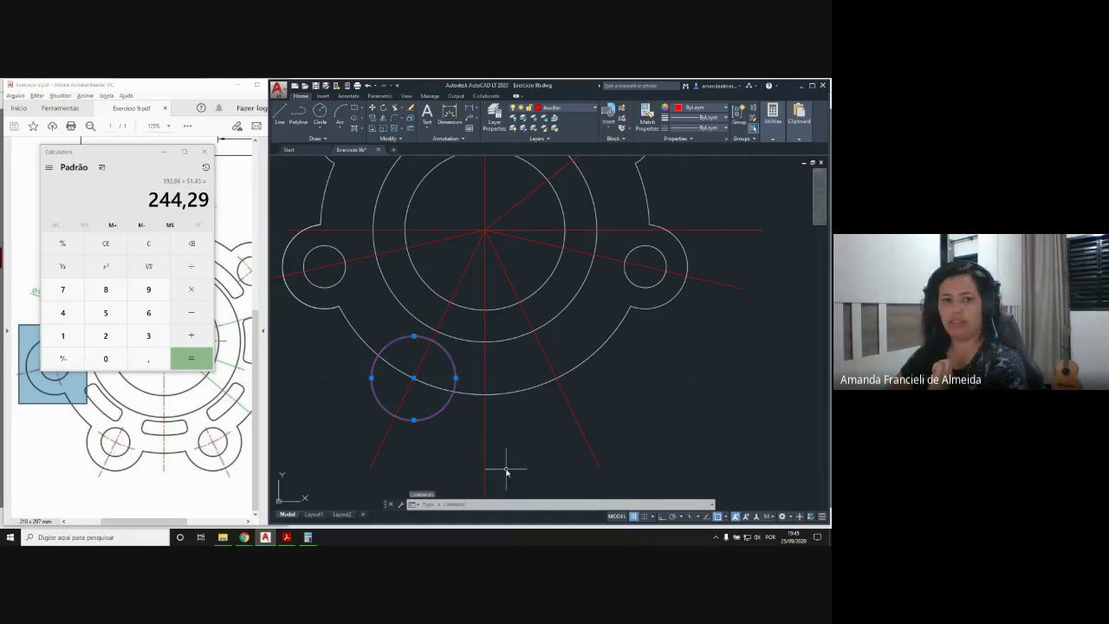
pyautogui.click(573, 107)
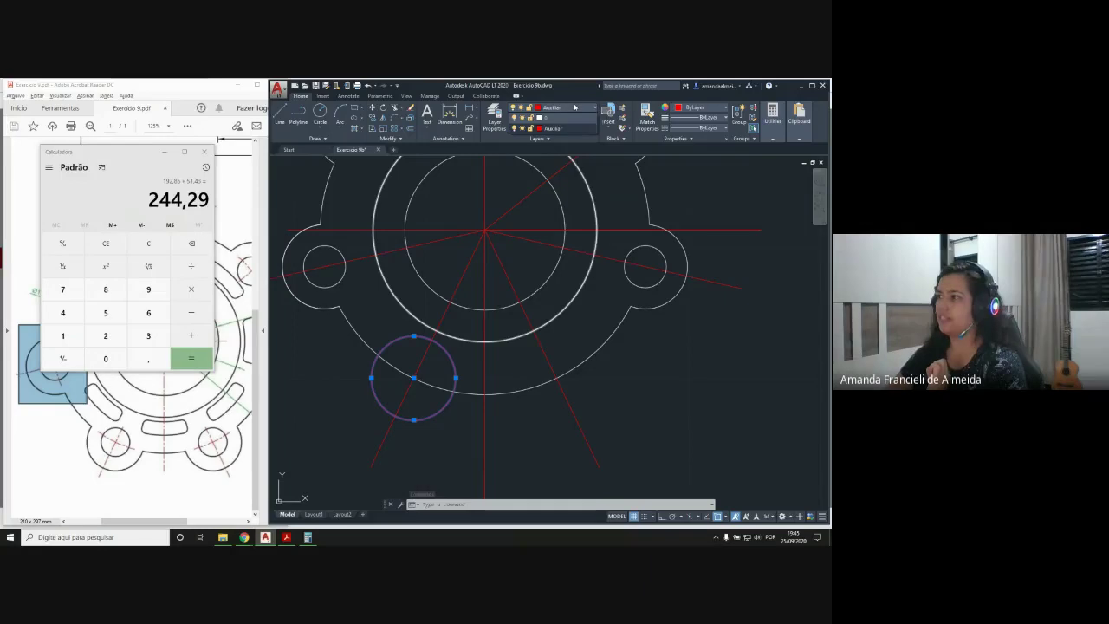
pyautogui.click(563, 119)
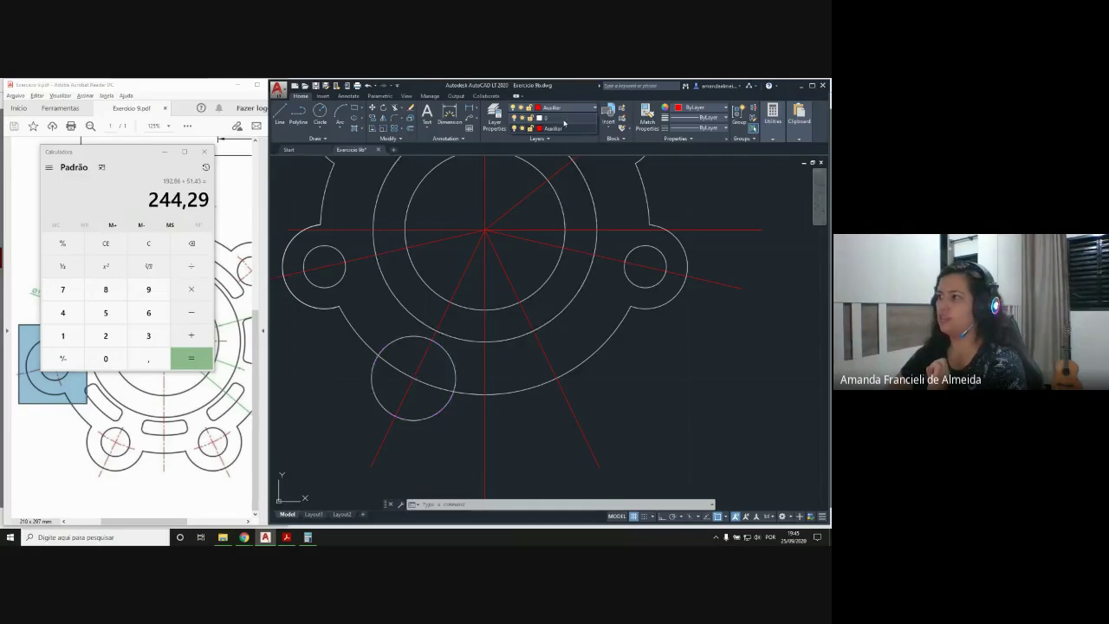
# Make layer 0 current and draw a 3.2 diameter hole concentric with the lug circle on the 244.29° auxiliary line
pyautogui.click(560, 119)
pyautogui.click(381, 404)
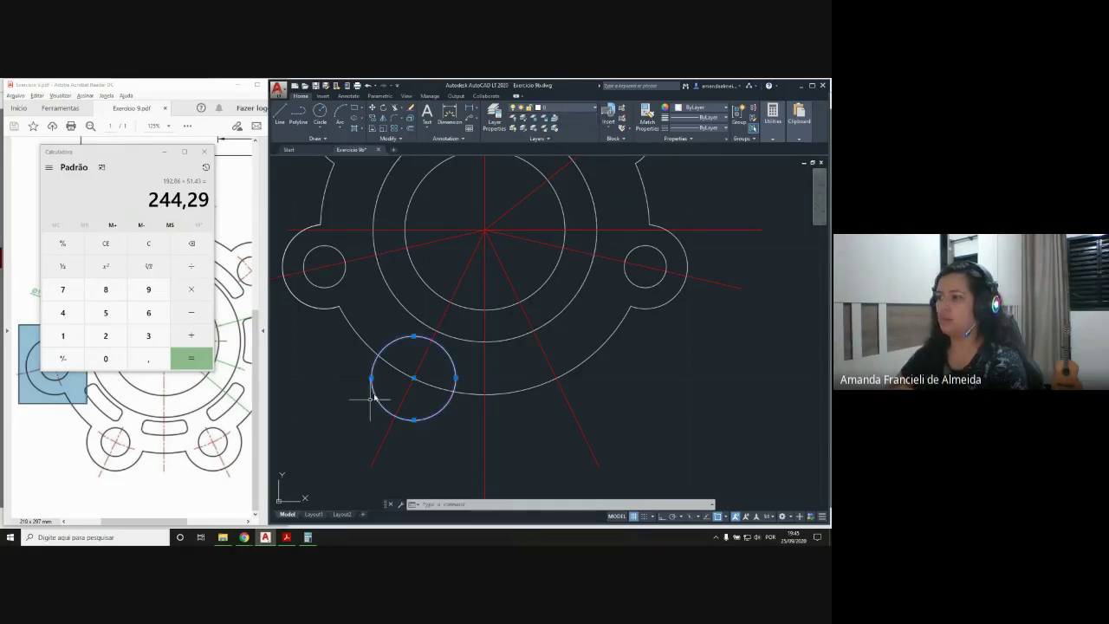
pyautogui.press('Escape')
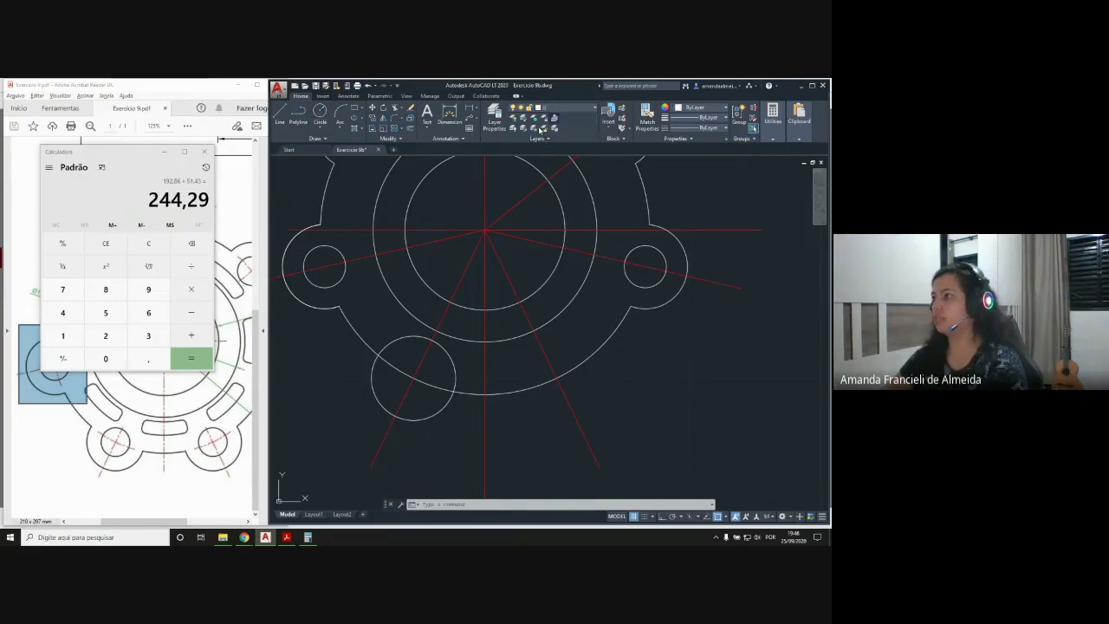
pyautogui.click(320, 114)
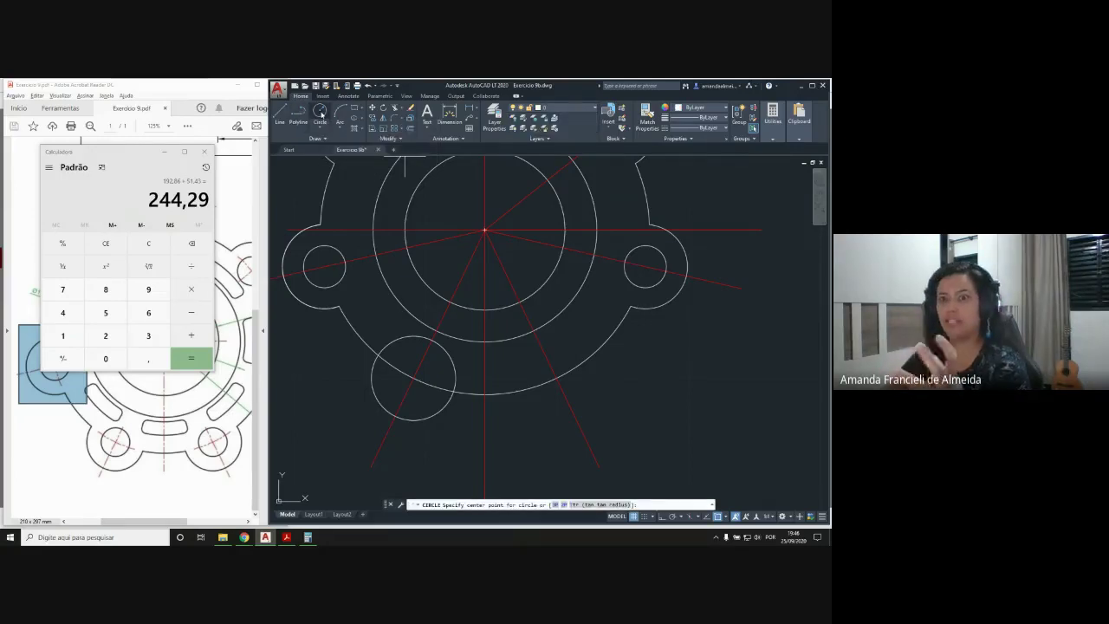
pyautogui.click(413, 378)
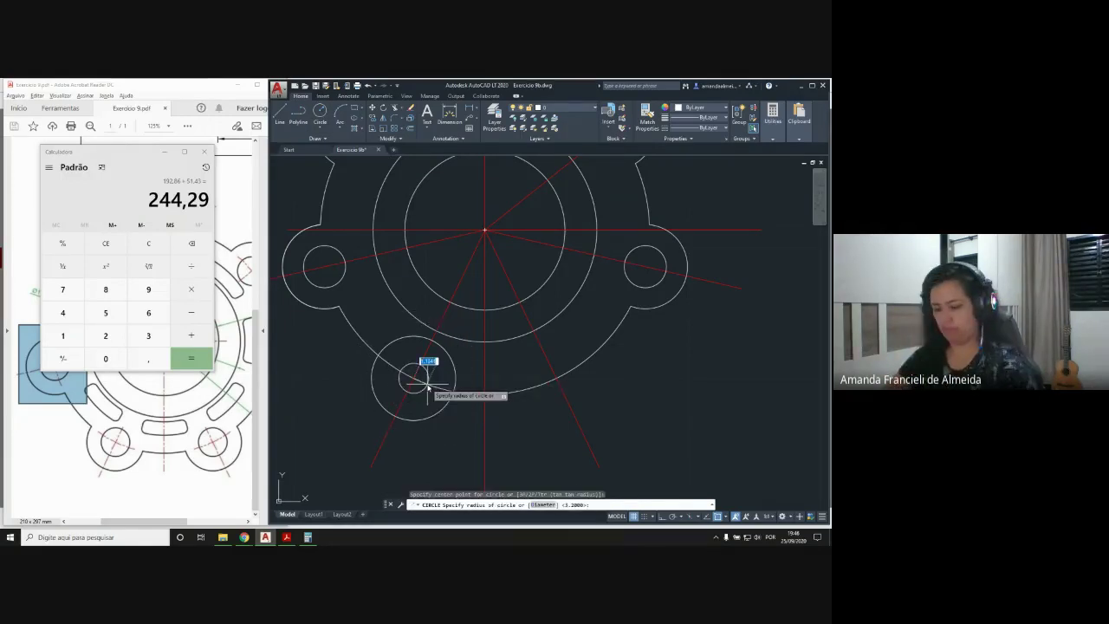
pyautogui.write('d')
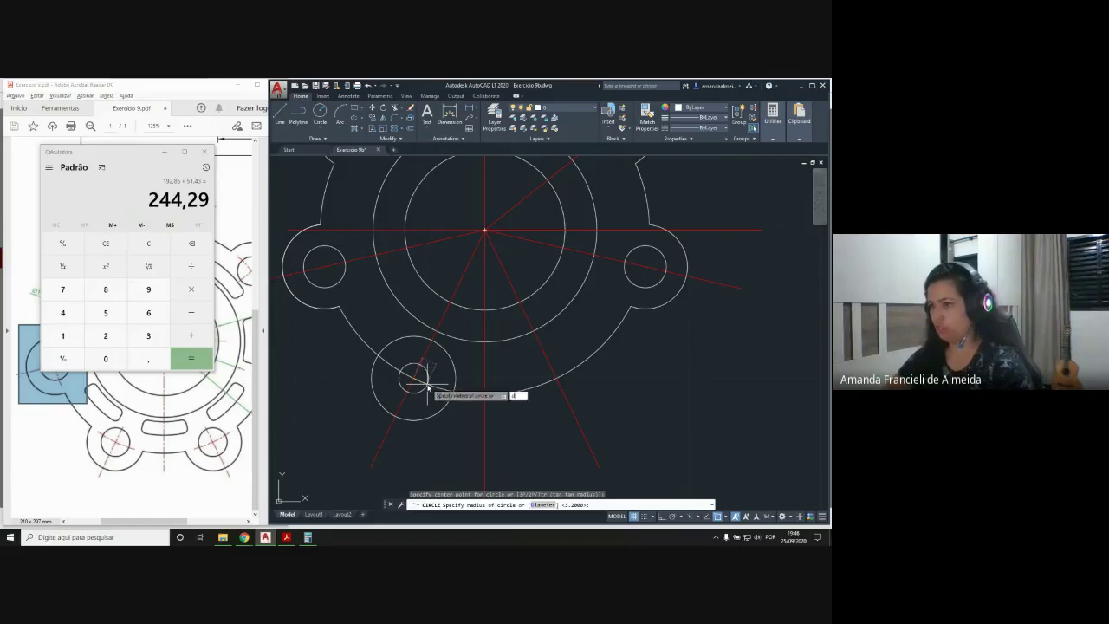
pyautogui.press('Return')
pyautogui.write('3.8')
pyautogui.press('Return')
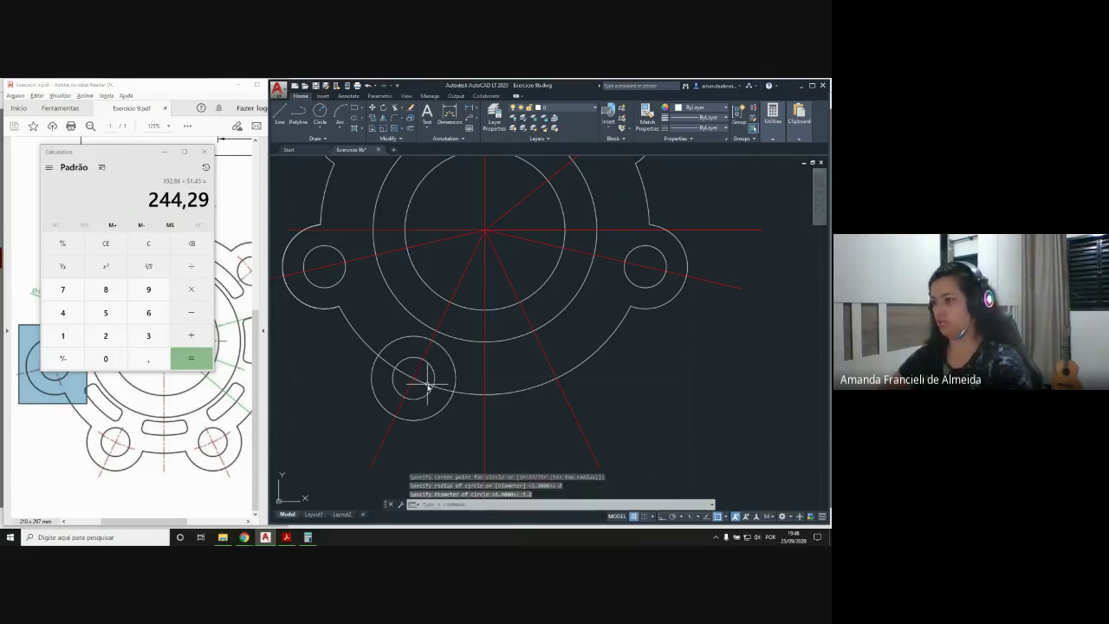
# Draw a circle with radius 3.2 centred where the 295.72° auxiliary line crosses the main outline
pyautogui.press('Return')
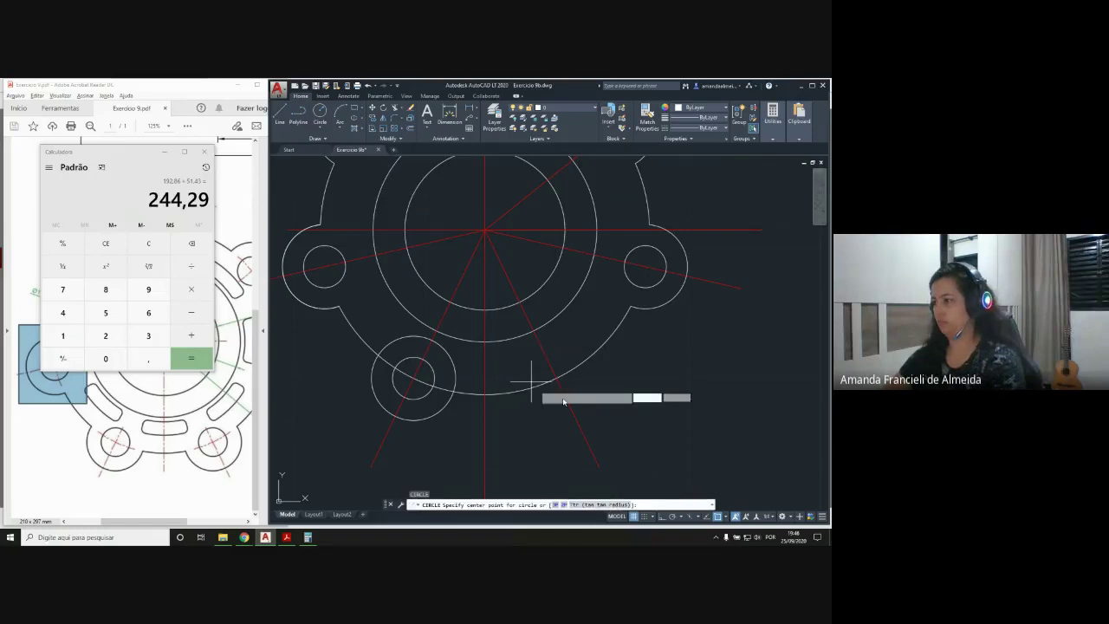
pyautogui.click(556, 378)
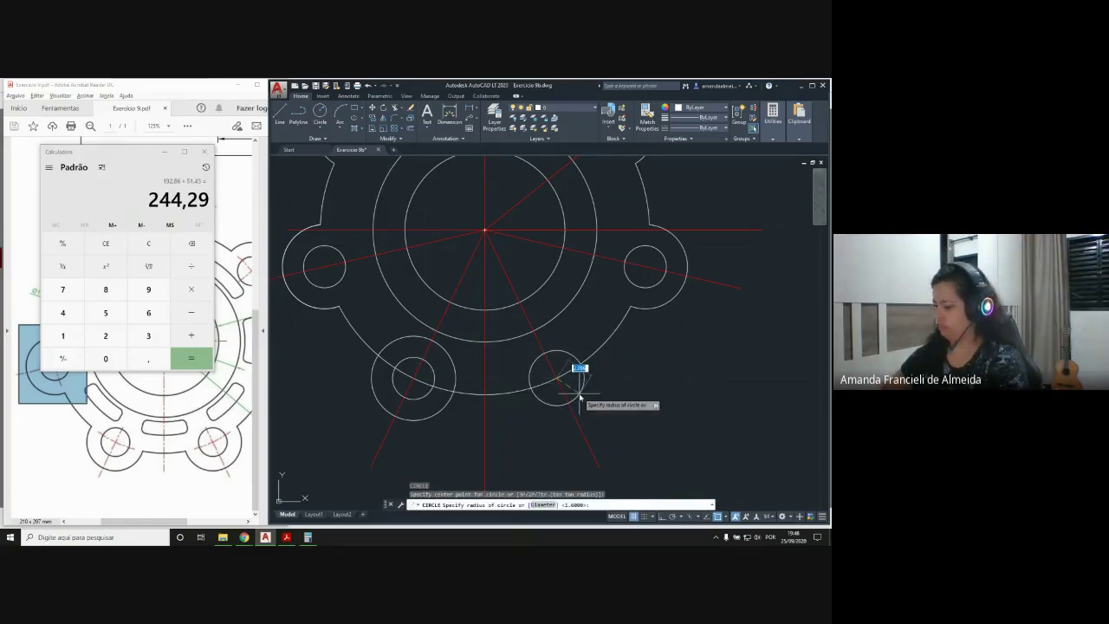
pyautogui.write('3.2')
pyautogui.press('Return')
# Draw a 3.2 diameter hole concentric with the lug circle on the 295.72° auxiliary line
pyautogui.press('Return')
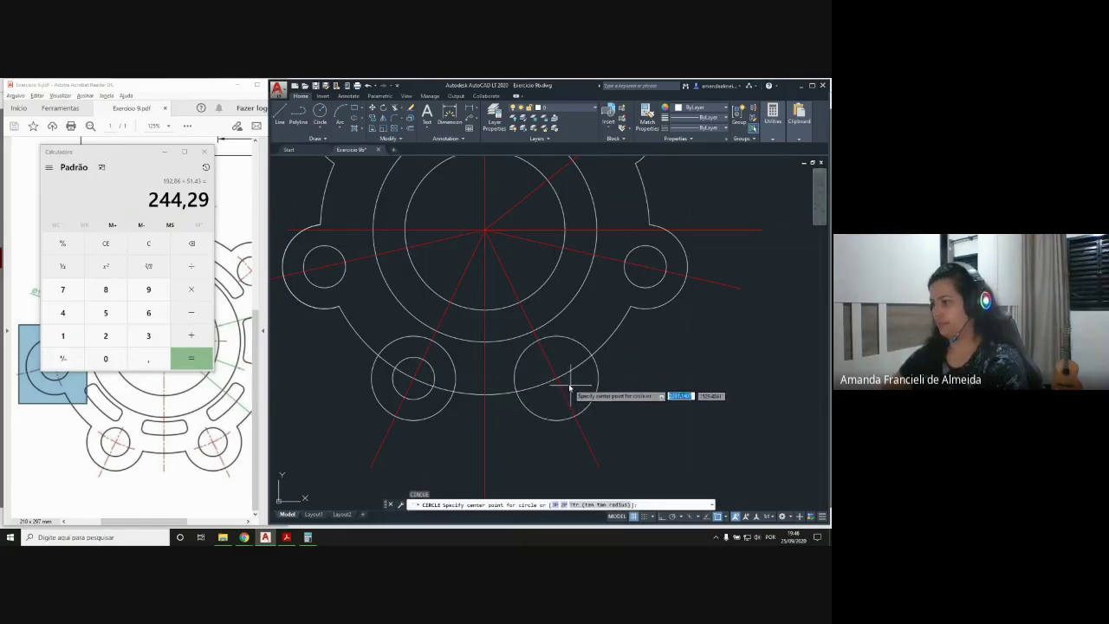
pyautogui.click(559, 381)
pyautogui.write('d')
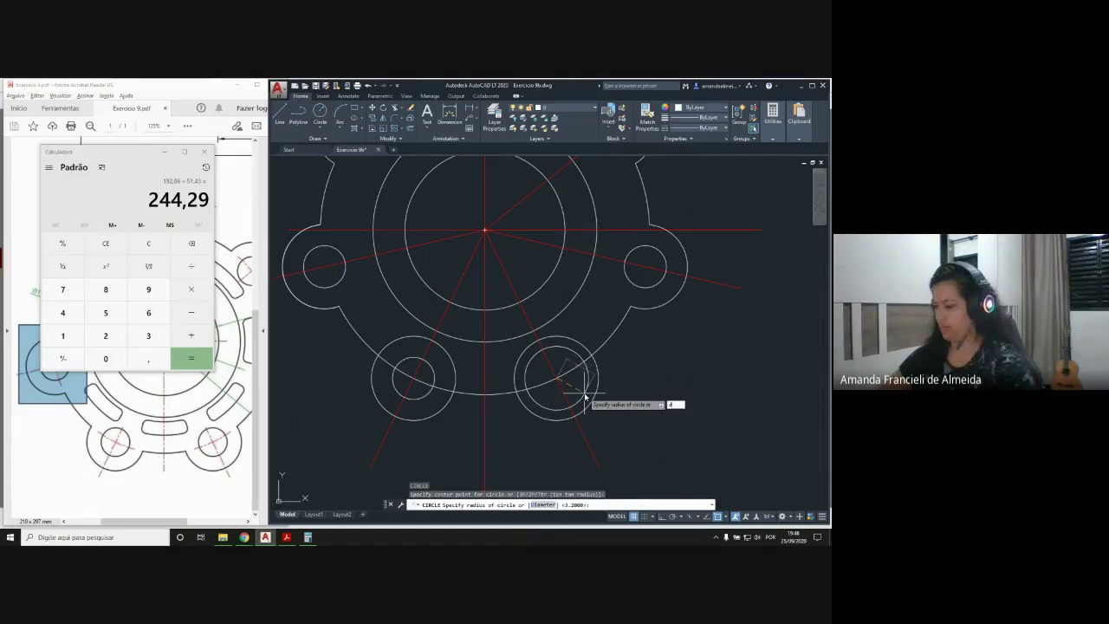
pyautogui.press('Return')
pyautogui.write('3.2')
pyautogui.press('Return')
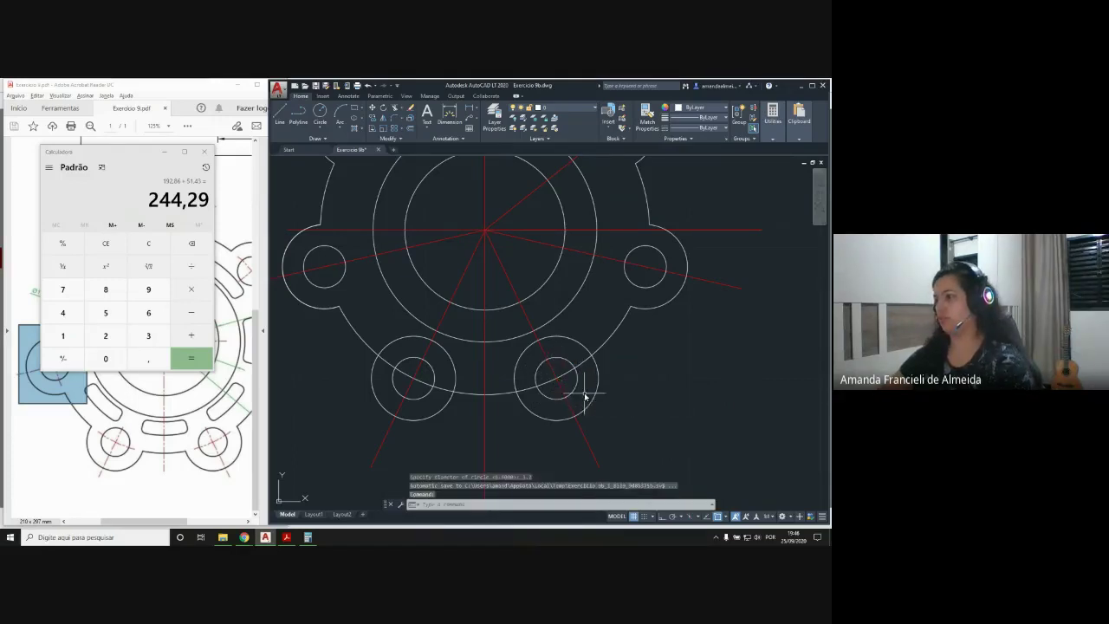
# Trim the lower-left lug so its circle merges with the main outline, removing the outline inside the lug and the lug's inner arc
pyautogui.scroll(-2, 624, 358)
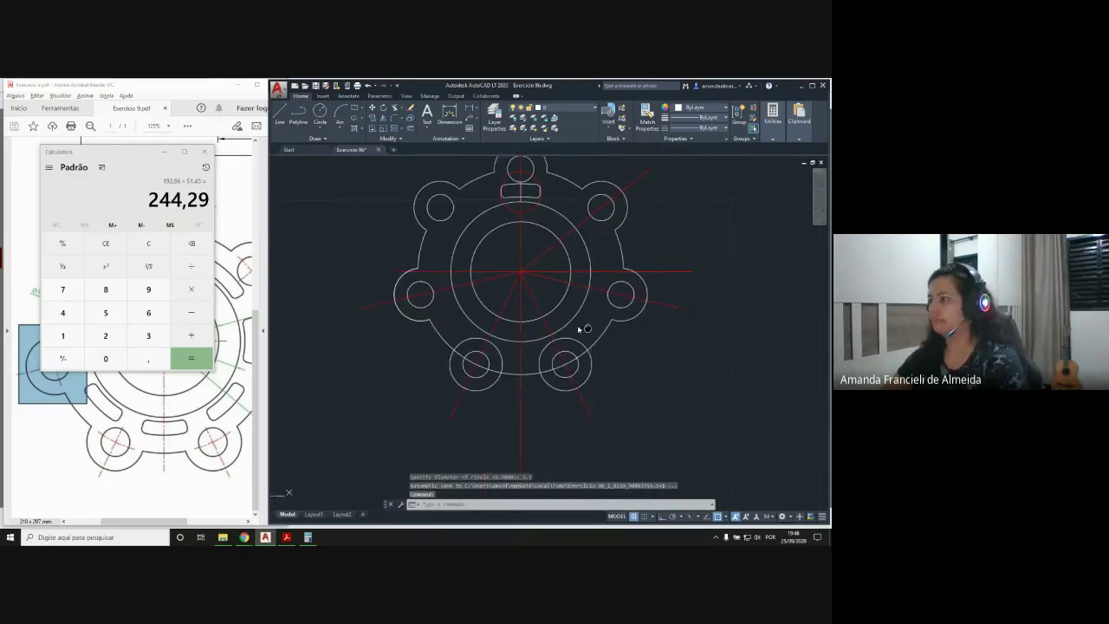
pyautogui.scroll(3, 453, 359)
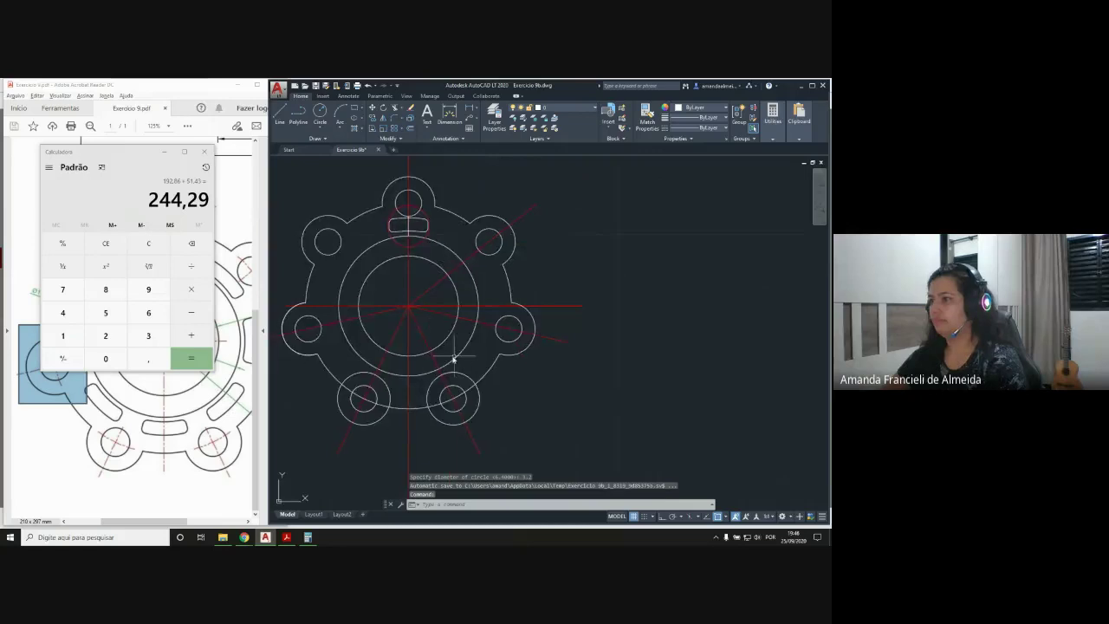
pyautogui.click(394, 108)
pyautogui.press('Return')
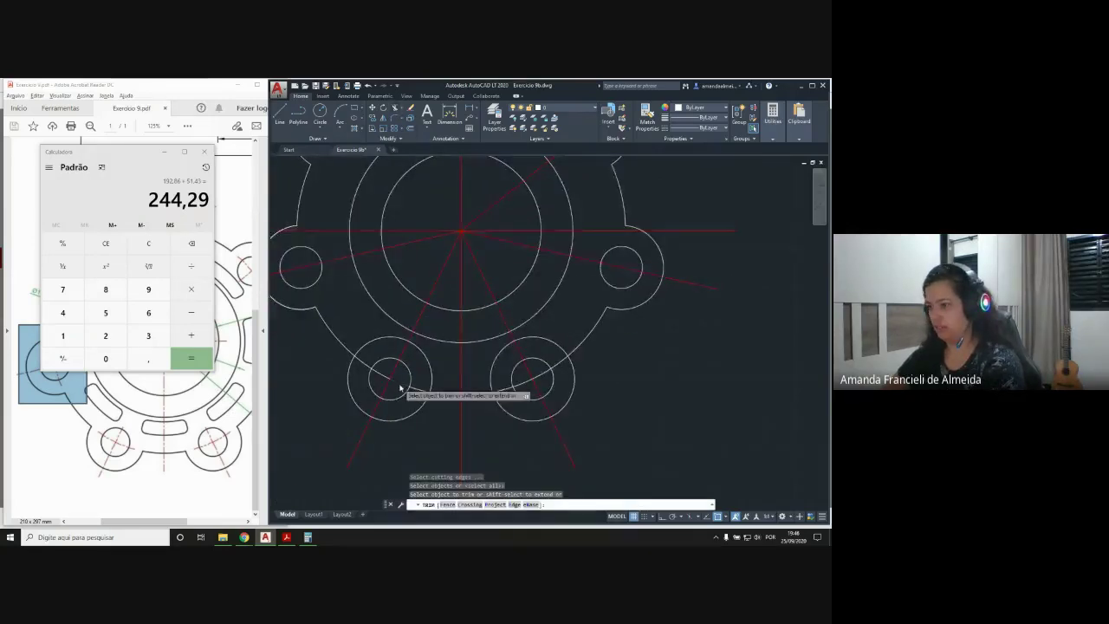
pyautogui.scroll(2, 398, 381)
pyautogui.click(430, 392)
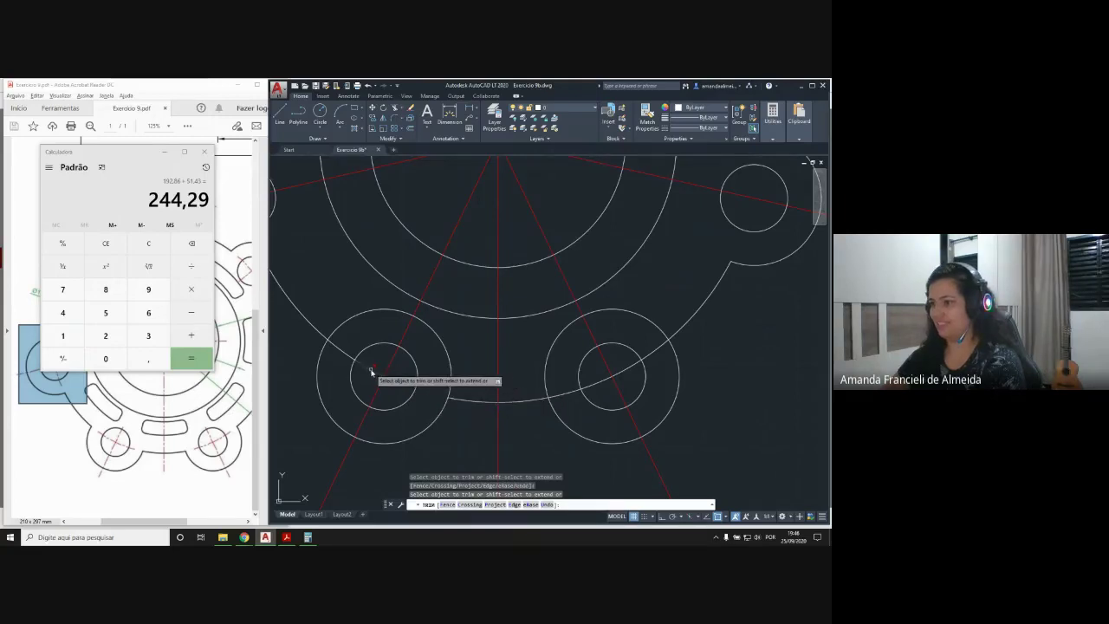
pyautogui.click(340, 351)
pyautogui.click(342, 355)
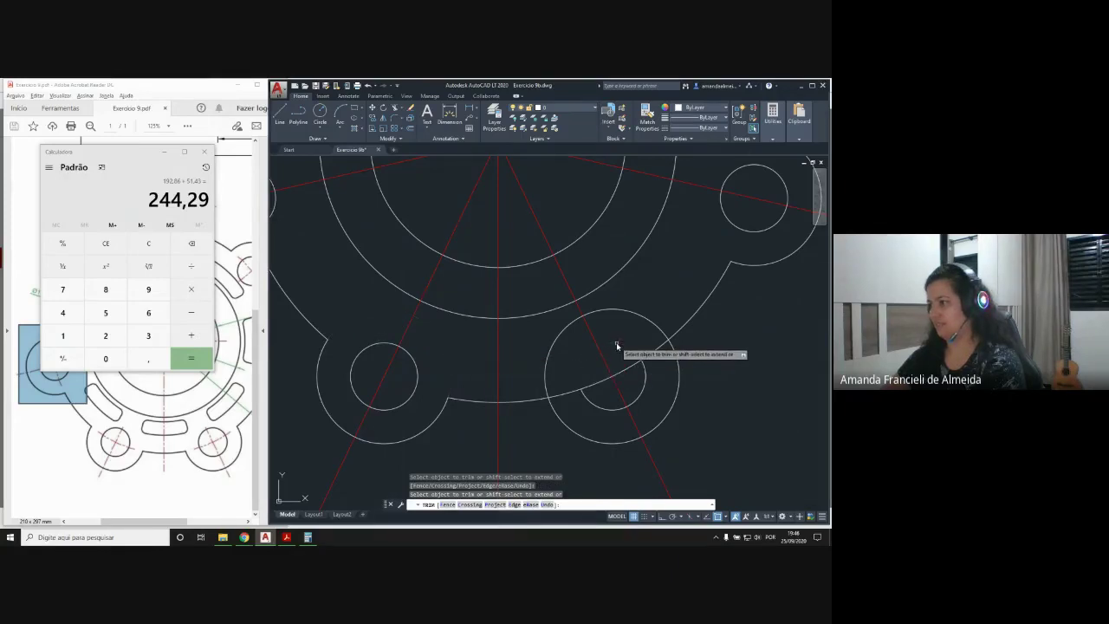
pyautogui.click(616, 343)
pyautogui.write('u')
pyautogui.press('Return')
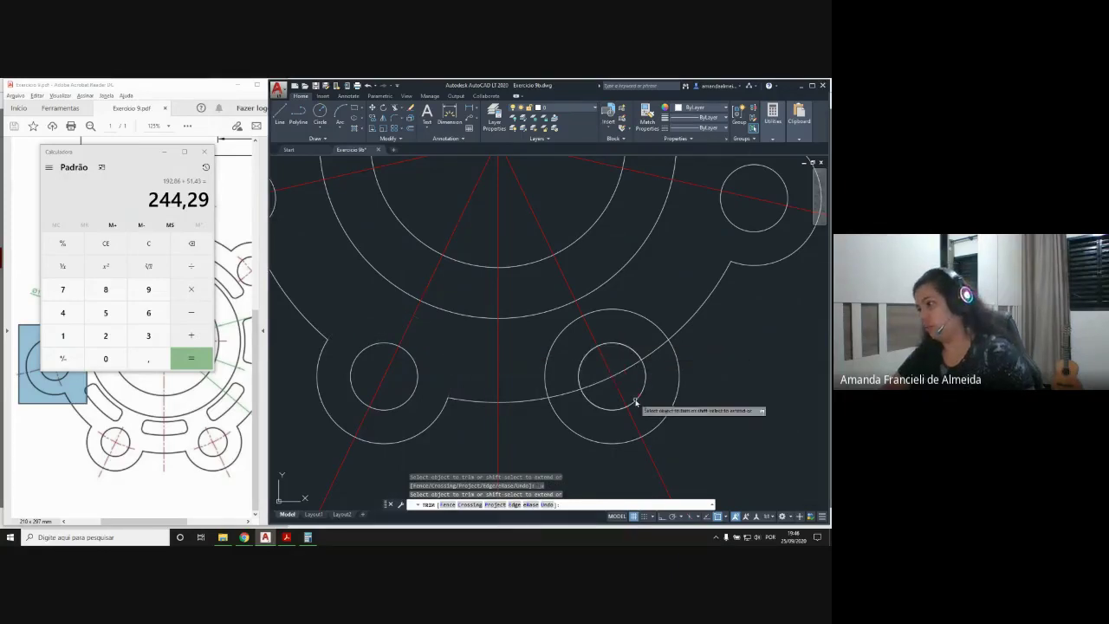
# Trim the lower-right lug into the main outline, removing the outline segments inside the lug and the lug's inner arc
pyautogui.click(627, 371)
pyautogui.click(593, 383)
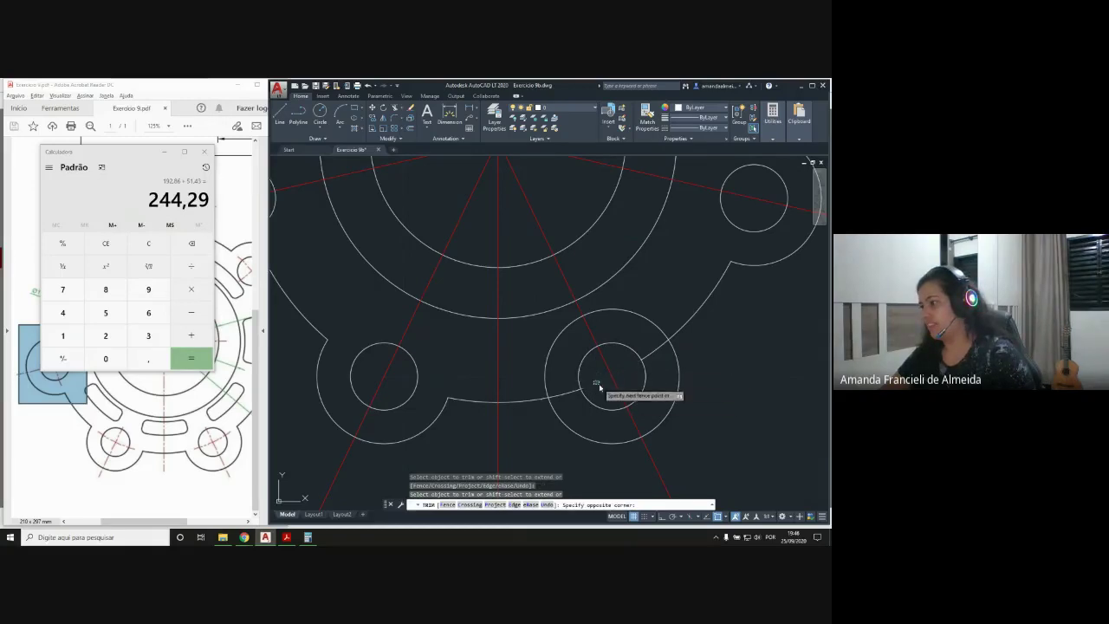
pyautogui.click(598, 387)
pyautogui.click(550, 354)
pyautogui.click(637, 314)
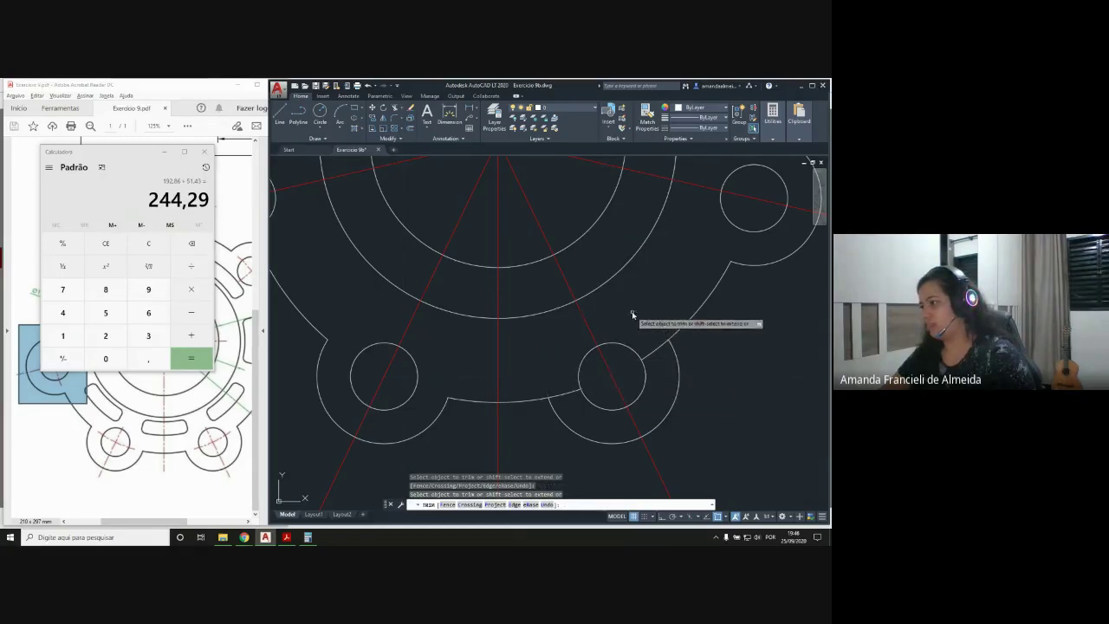
pyautogui.click(572, 413)
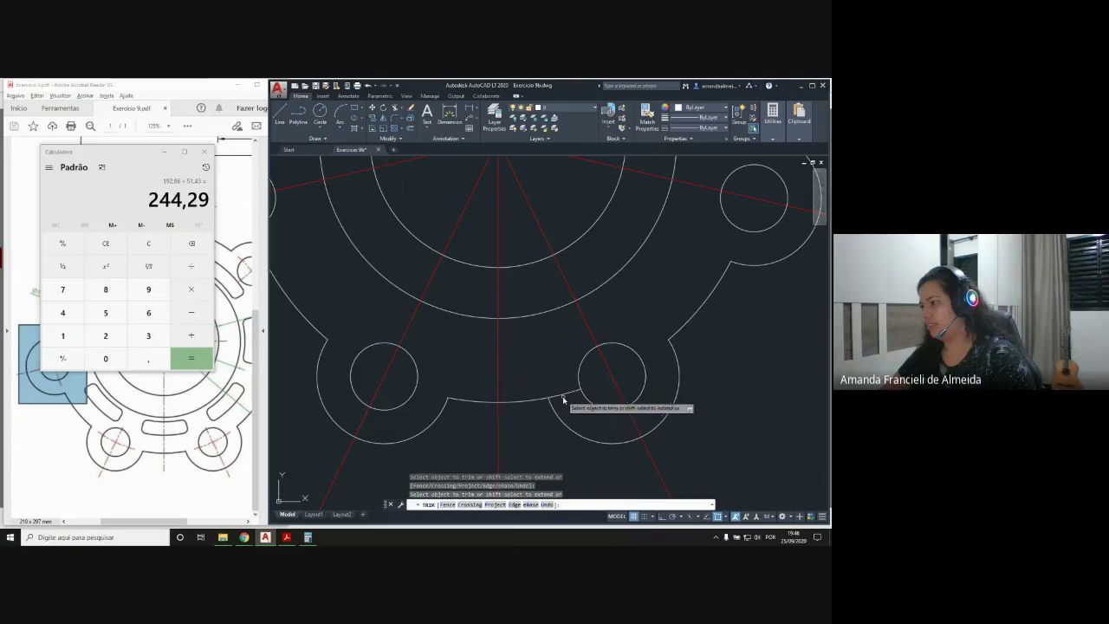
pyautogui.click(564, 396)
pyautogui.scroll(-7, 564, 353)
pyautogui.scroll(4, 564, 353)
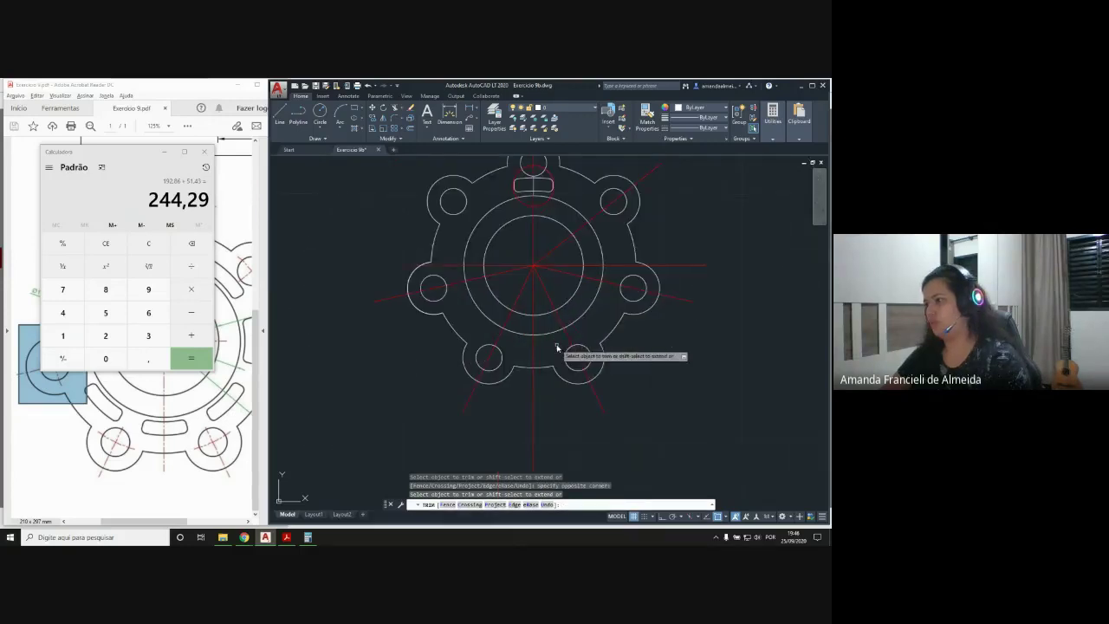
pyautogui.press('Escape')
# Turn off the Auxiliar layer and minimise the calculator to compare the flange outline with the PDF
pyautogui.moveTo(623, 300)
pyautogui.mouseDown(button='middle')
pyautogui.moveTo(577, 339)
pyautogui.moveTo(574, 362)
pyautogui.moveTo(519, 336)
pyautogui.mouseUp(button='middle')
pyautogui.click(560, 108)
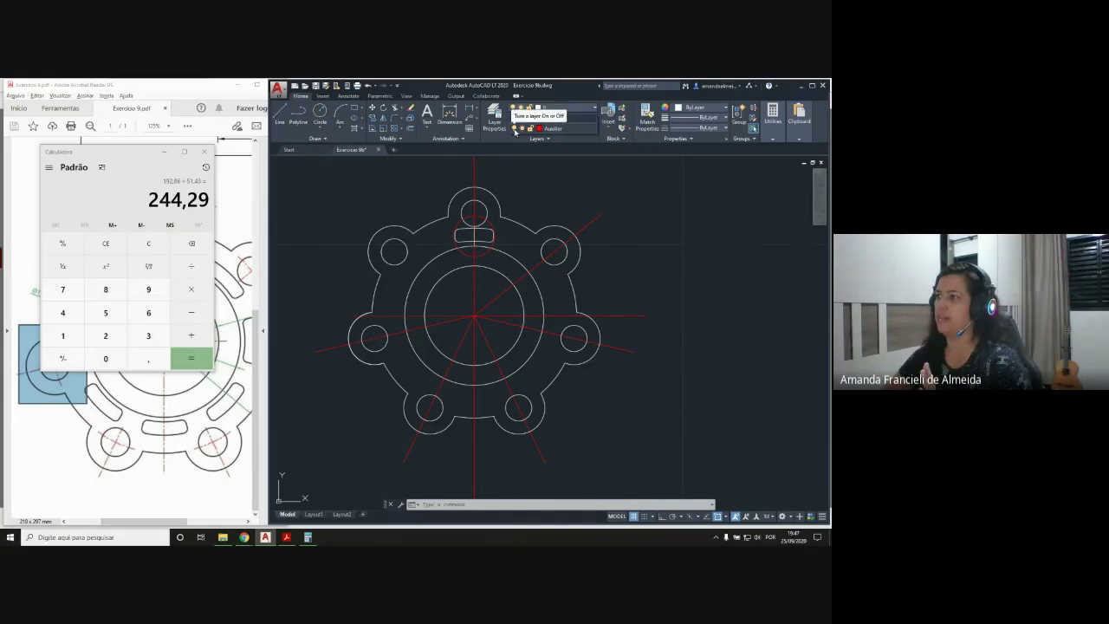
pyautogui.click(515, 128)
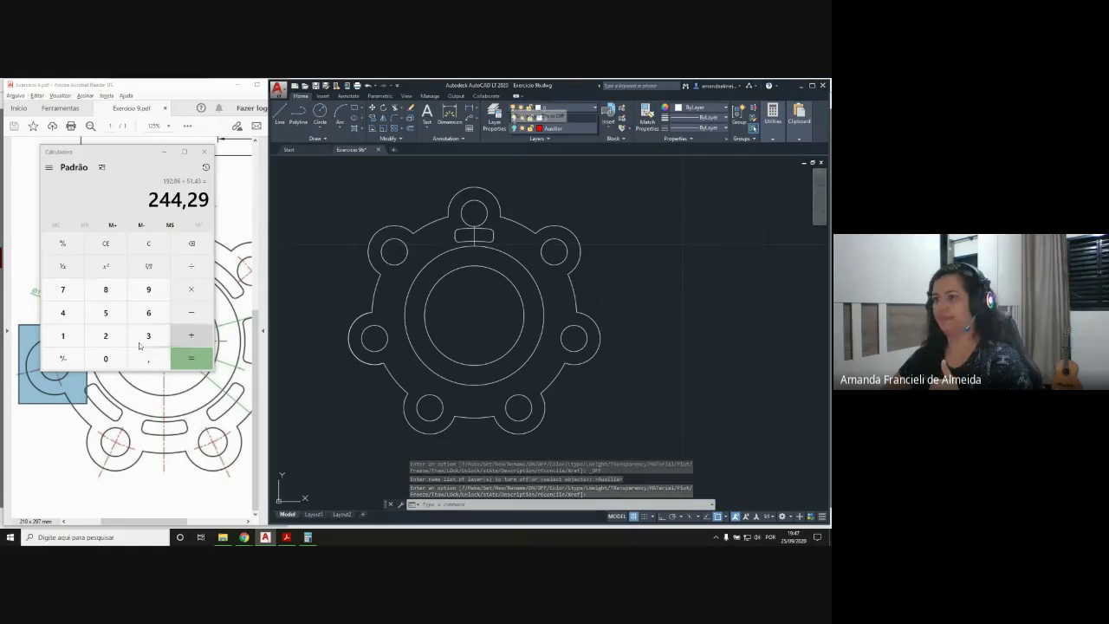
pyautogui.click(162, 151)
pyautogui.click(163, 151)
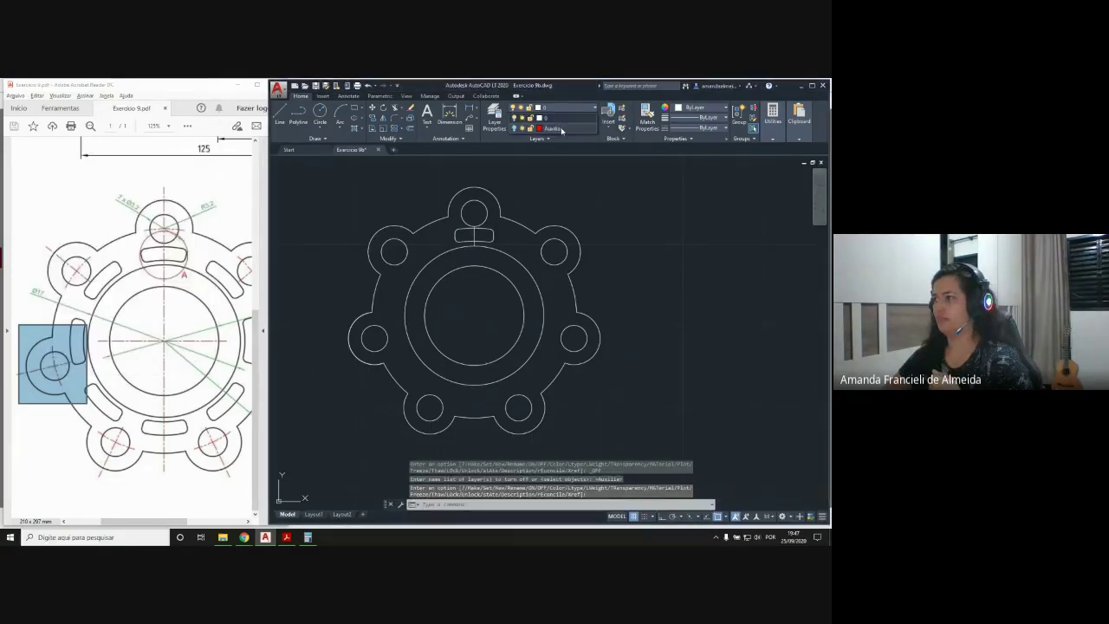
# Turn the Auxiliar layer back on and make it the current layer
pyautogui.click(515, 129)
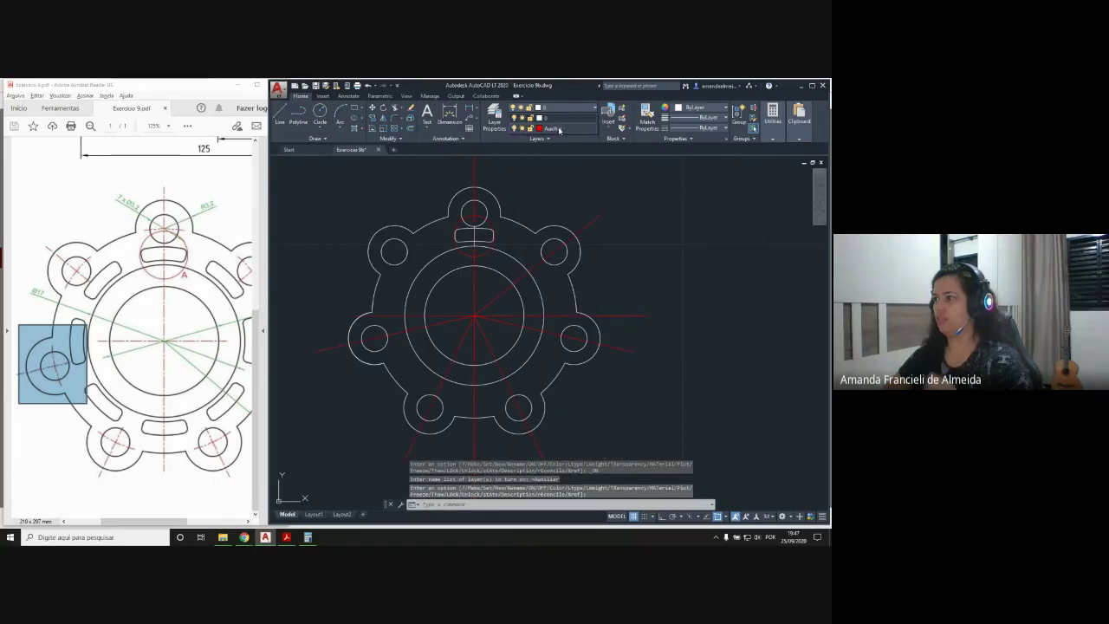
pyautogui.click(559, 130)
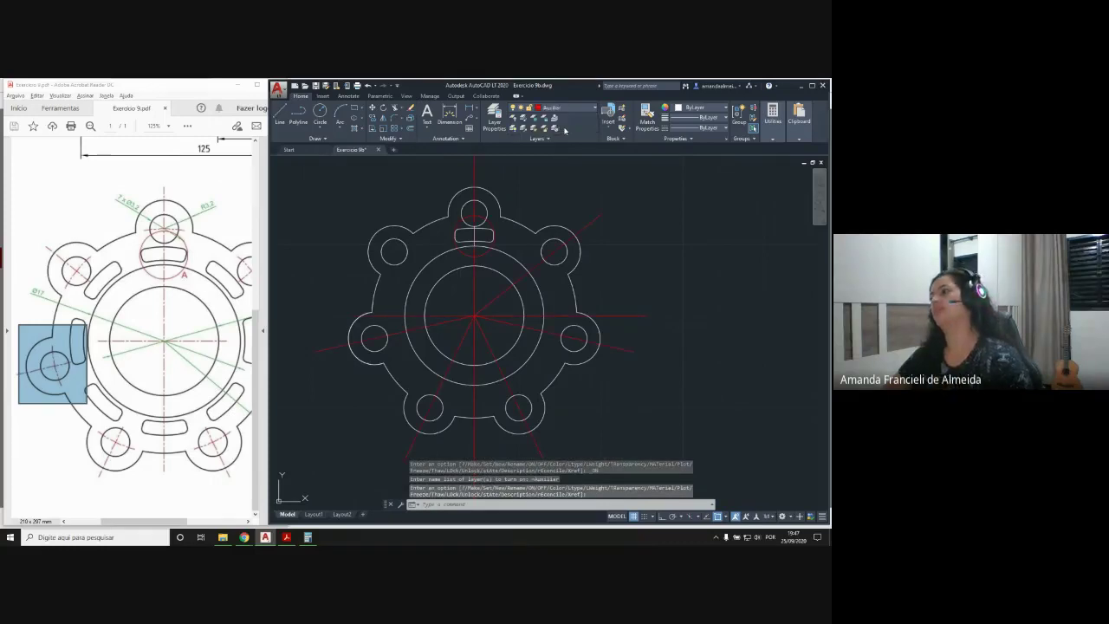
# Delete the five angled auxiliary lines radiating from the flange centre
pyautogui.click(594, 220)
pyautogui.press('Delete')
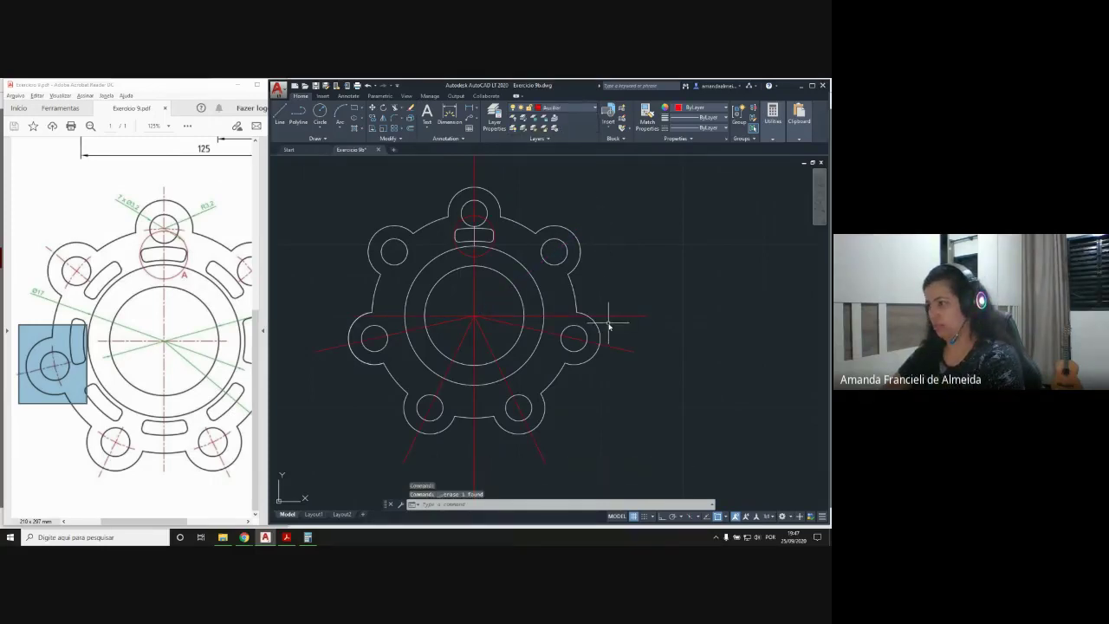
pyautogui.click(615, 348)
pyautogui.press('Delete')
pyautogui.click(543, 448)
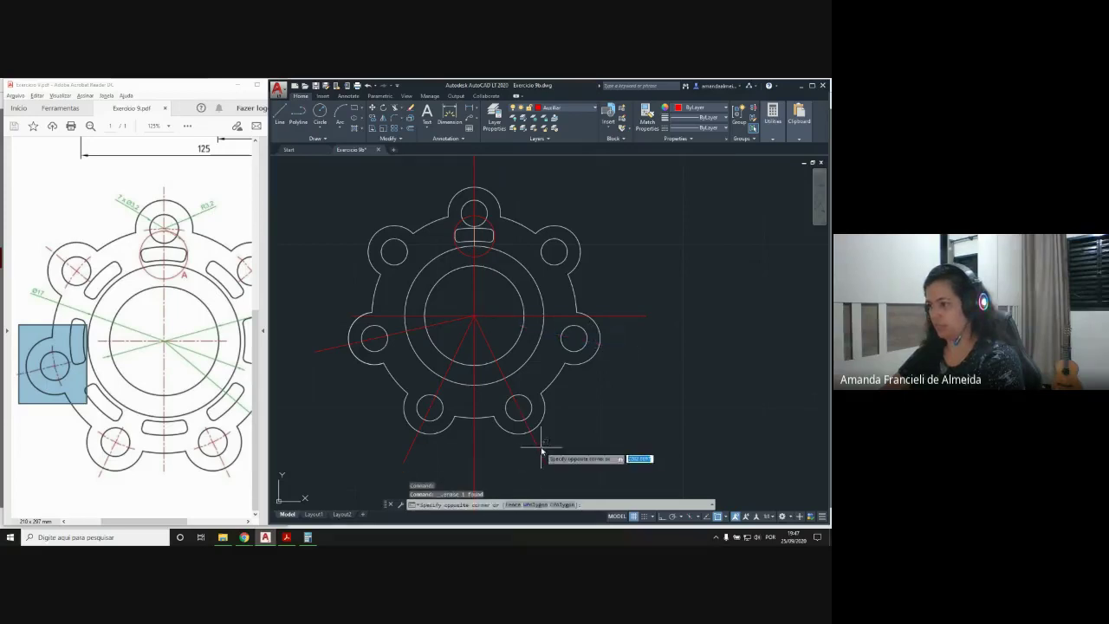
pyautogui.click(536, 451)
pyautogui.press('Delete')
pyautogui.click(407, 454)
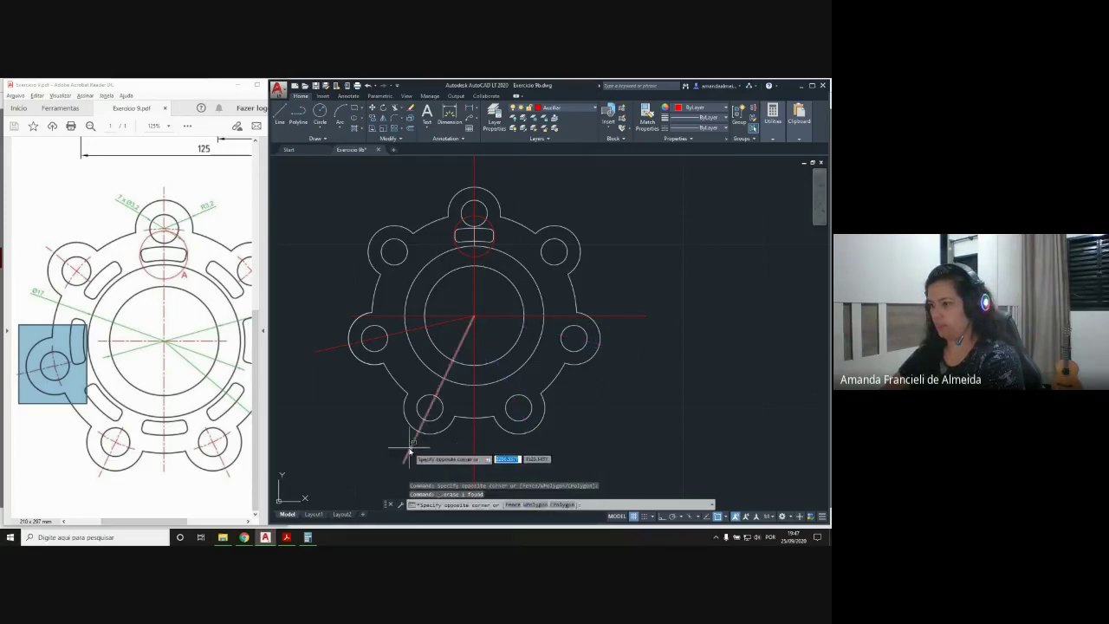
pyautogui.click(409, 452)
pyautogui.press('Delete')
pyautogui.click(318, 348)
pyautogui.press('Delete')
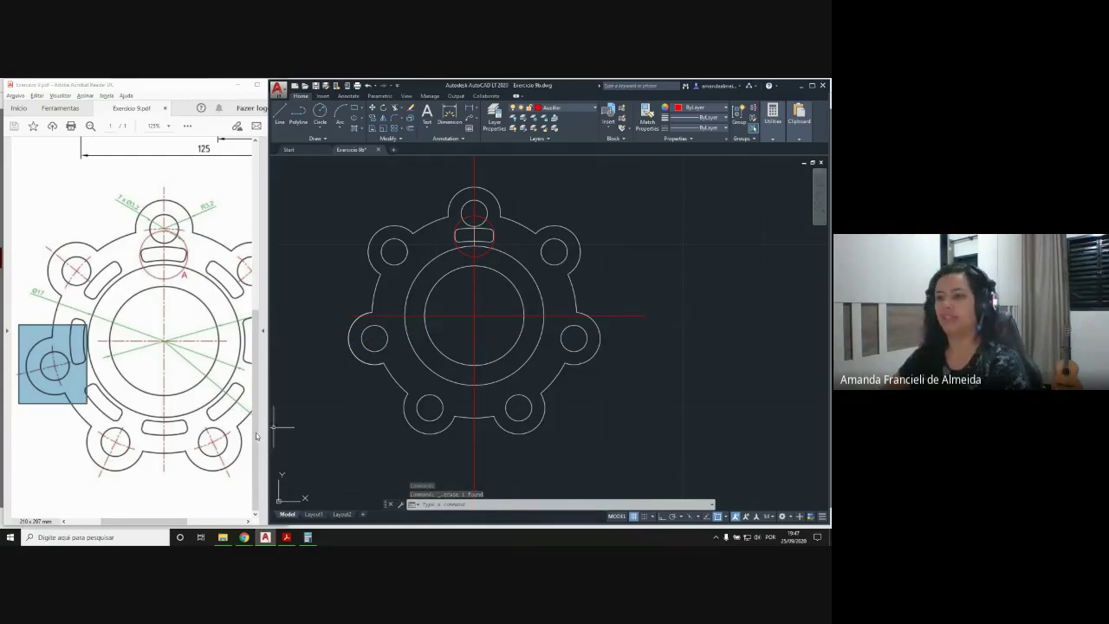
# Centre the flange view in the PDF, and delete the short vertical line crossing the top slot in the drawing
pyautogui.click(96, 427)
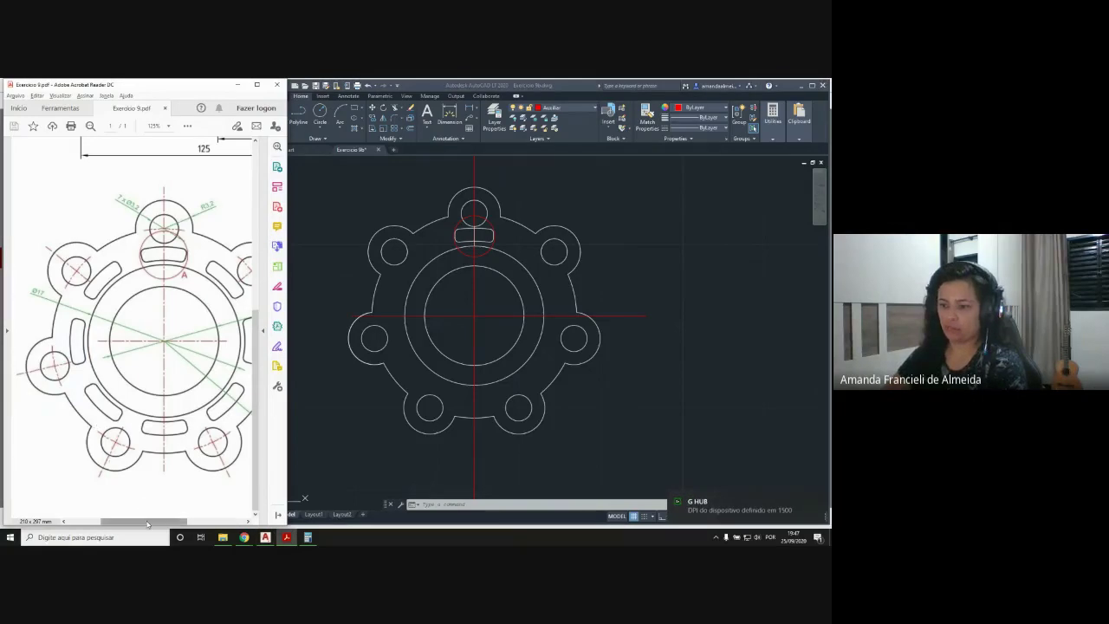
pyautogui.moveTo(146, 521); pyautogui.dragTo(160, 526)
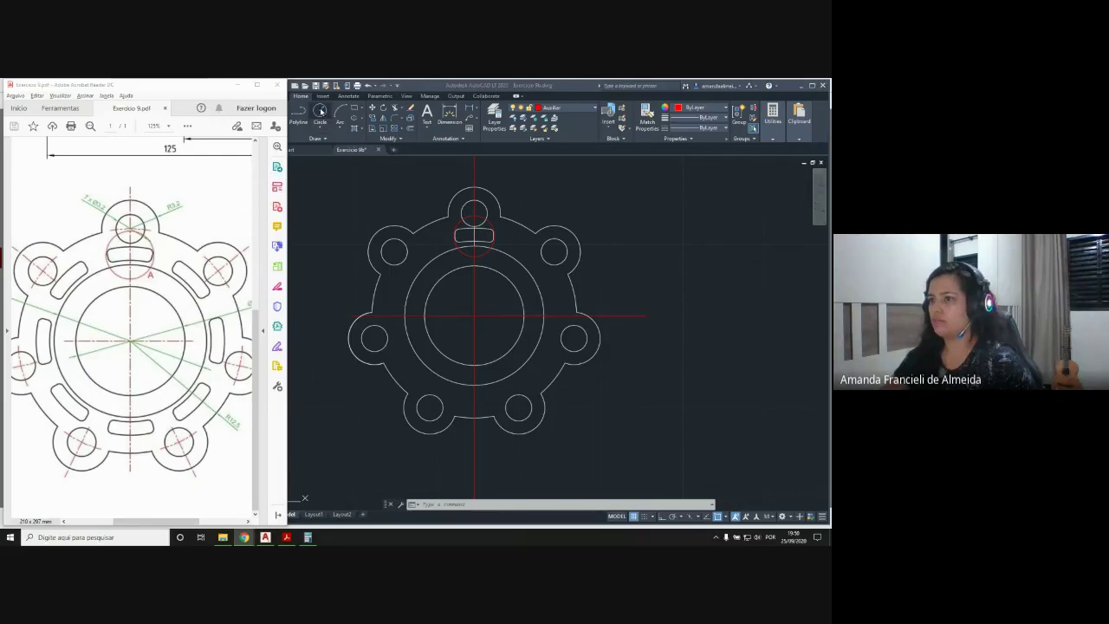
pyautogui.scroll(8, 477, 236)
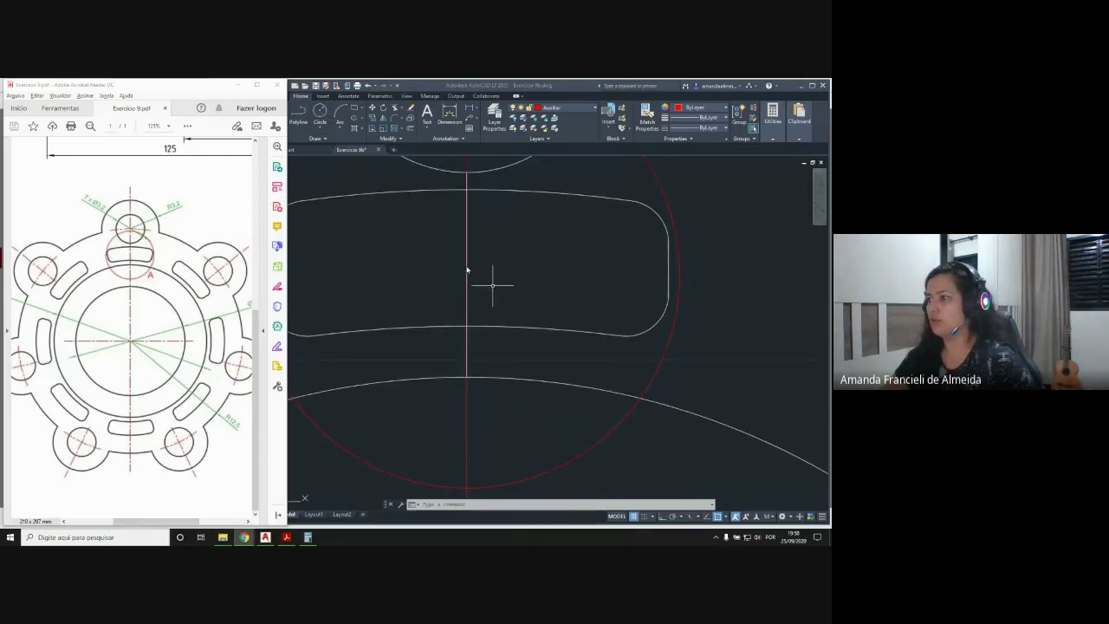
pyautogui.click(467, 270)
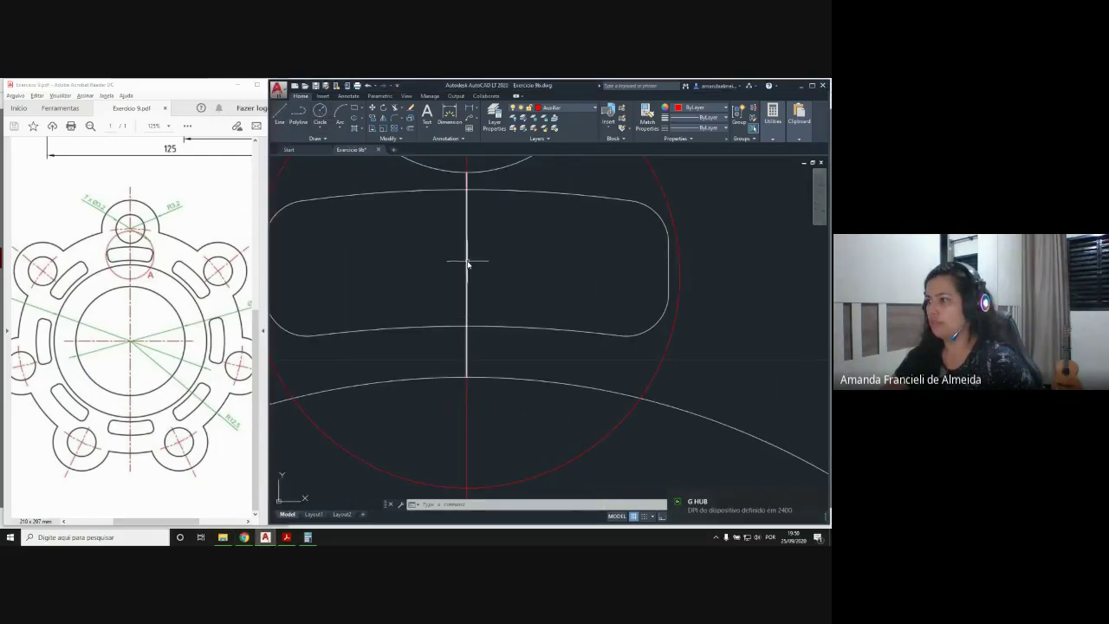
pyautogui.click(460, 255)
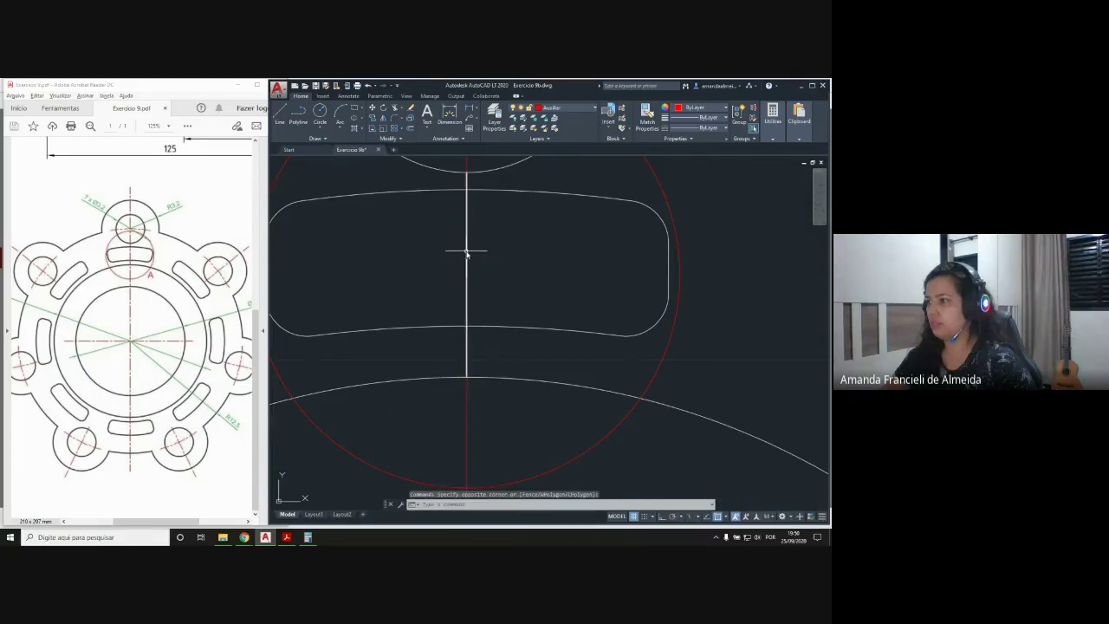
pyautogui.click(466, 251)
pyautogui.press('Delete')
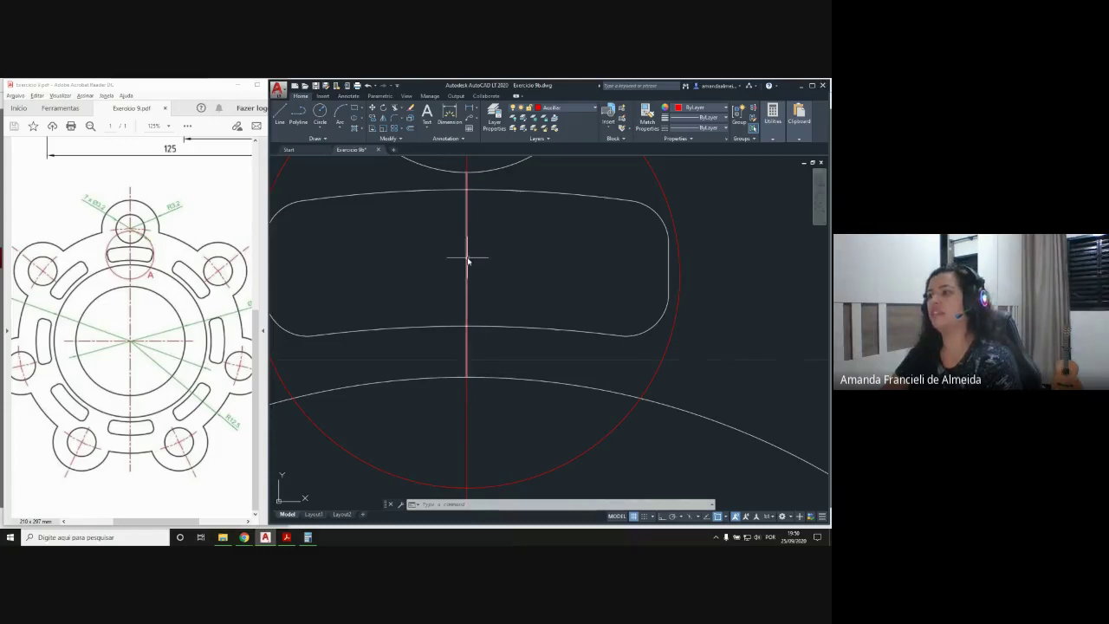
# Draw a vertical line on the Auxiliar layer from the lowest point of the top lug's hole to the top of the ring circle below the slot
pyautogui.click(279, 115)
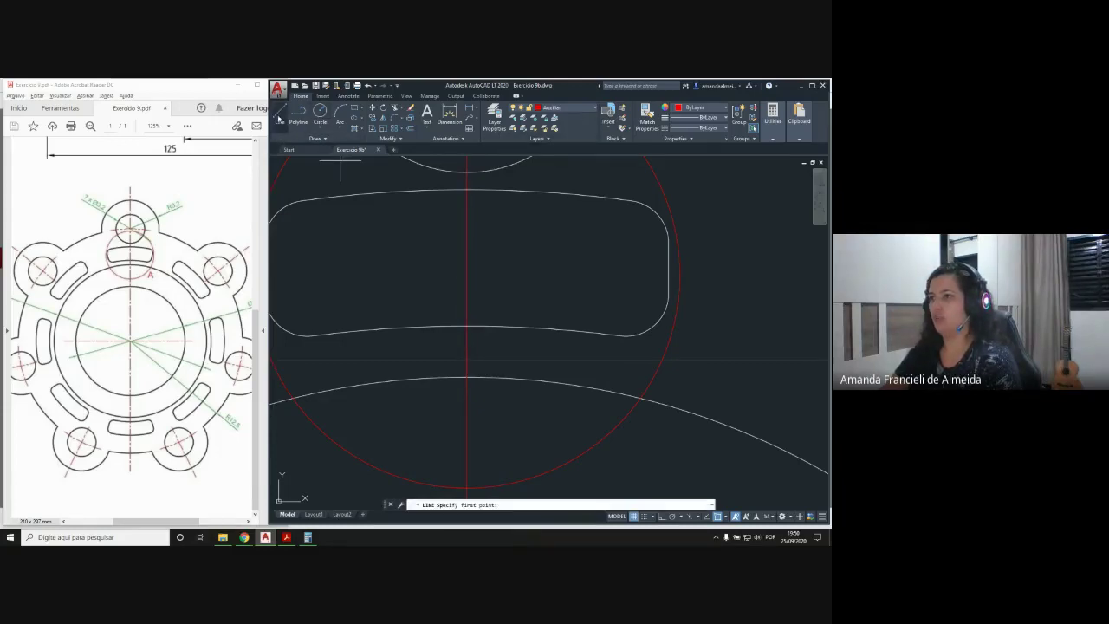
pyautogui.click(466, 173)
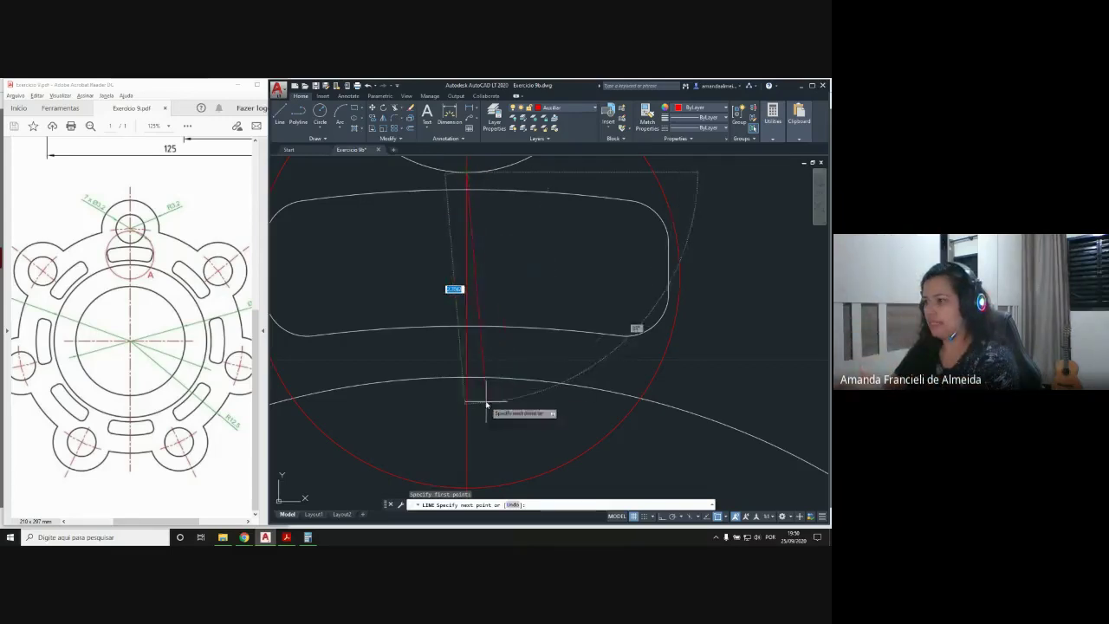
pyautogui.click(467, 378)
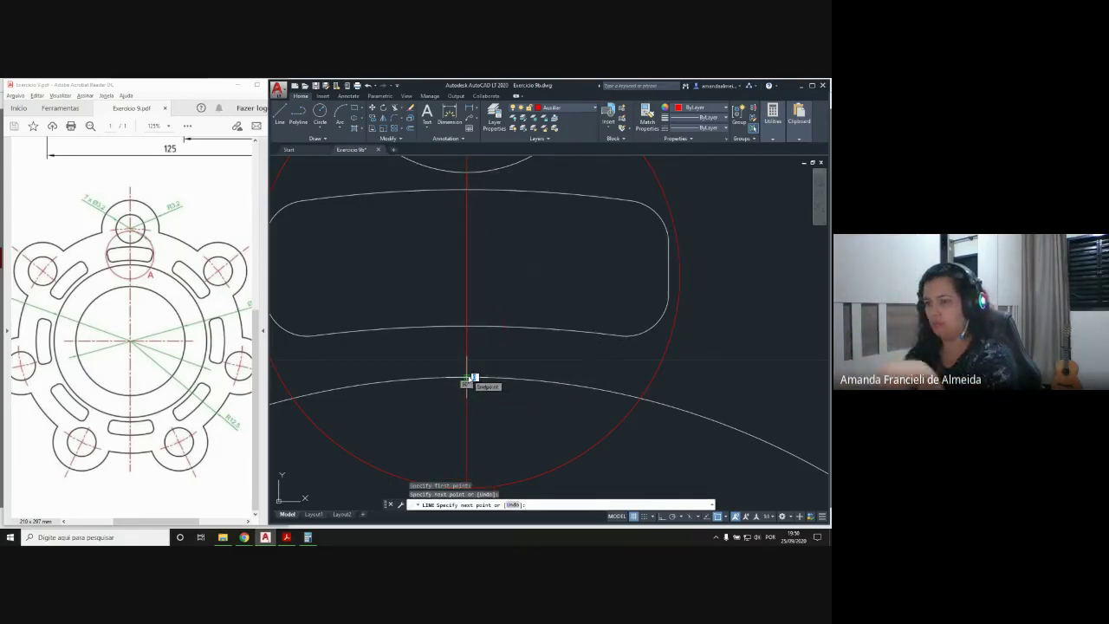
pyautogui.press('Return')
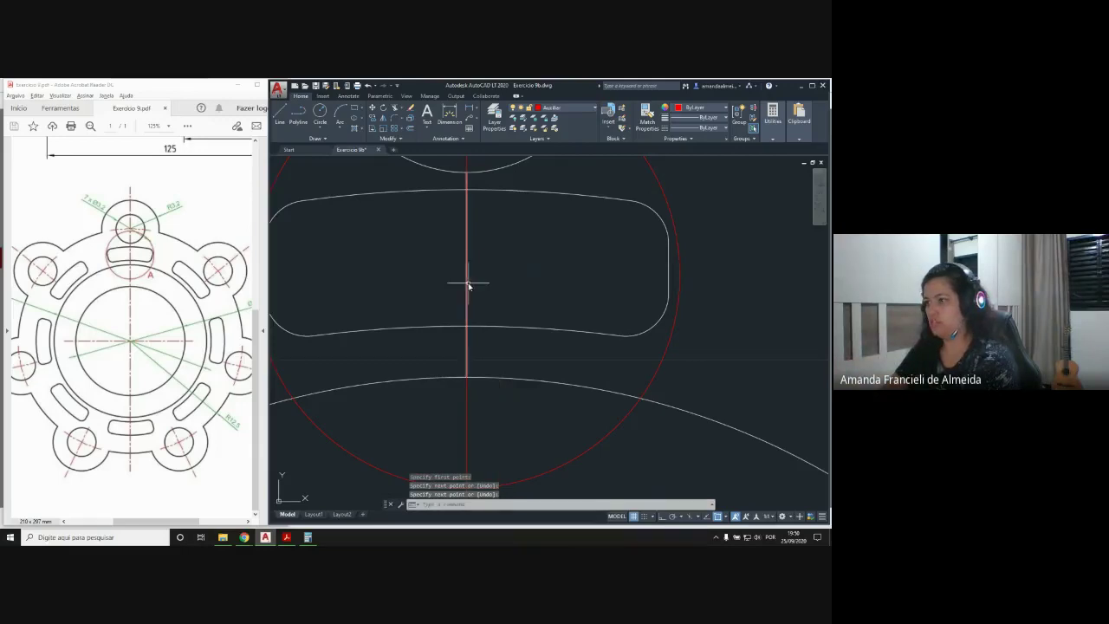
# Change the colour of the short auxiliary line through the top slot to Green in its properties
pyautogui.click(468, 284)
pyautogui.rightClick(466, 282)
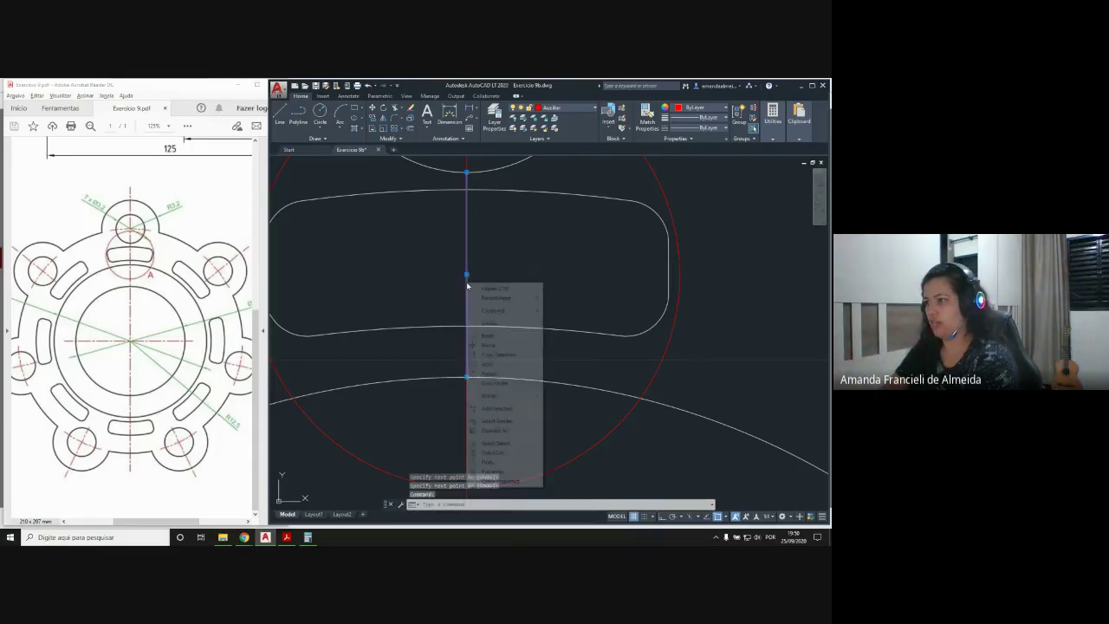
pyautogui.click(493, 471)
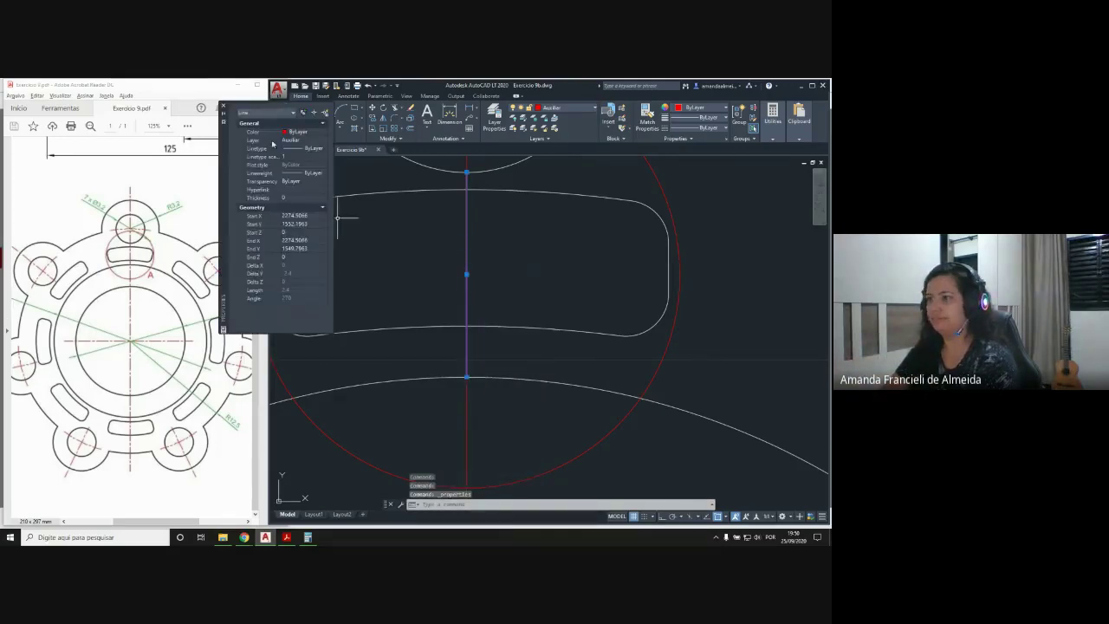
pyautogui.click(299, 131)
pyautogui.click(323, 130)
pyautogui.click(301, 173)
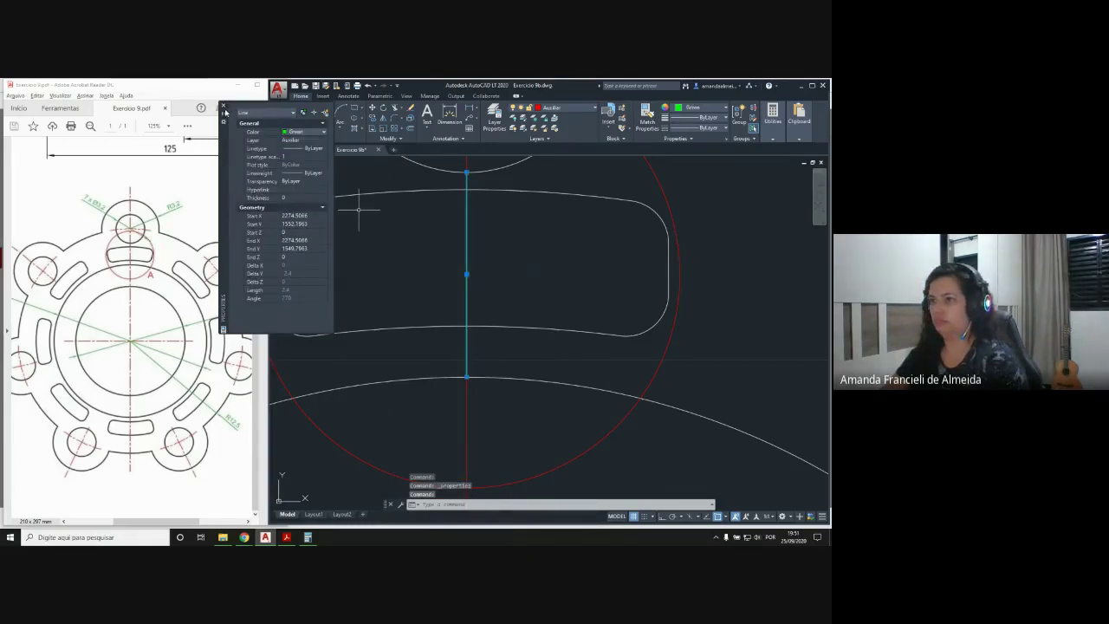
pyautogui.click(223, 107)
pyautogui.press('Escape')
pyautogui.scroll(-1, 519, 255)
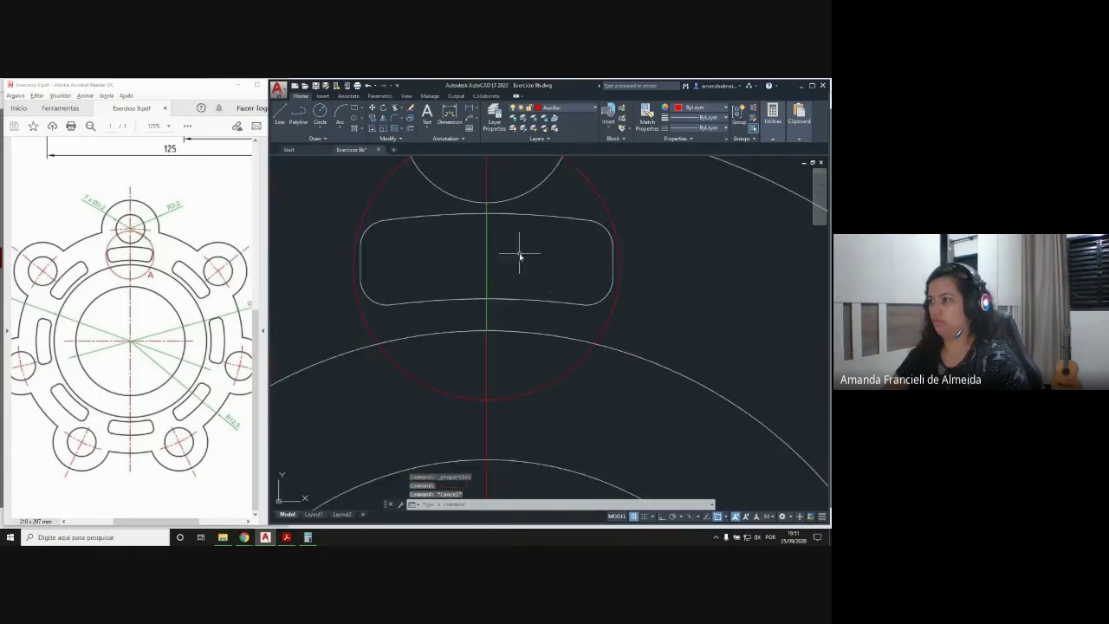
# Check that the Midpoint object snap is enabled and picks up the middle of the green line
pyautogui.scroll(-1, 549, 262)
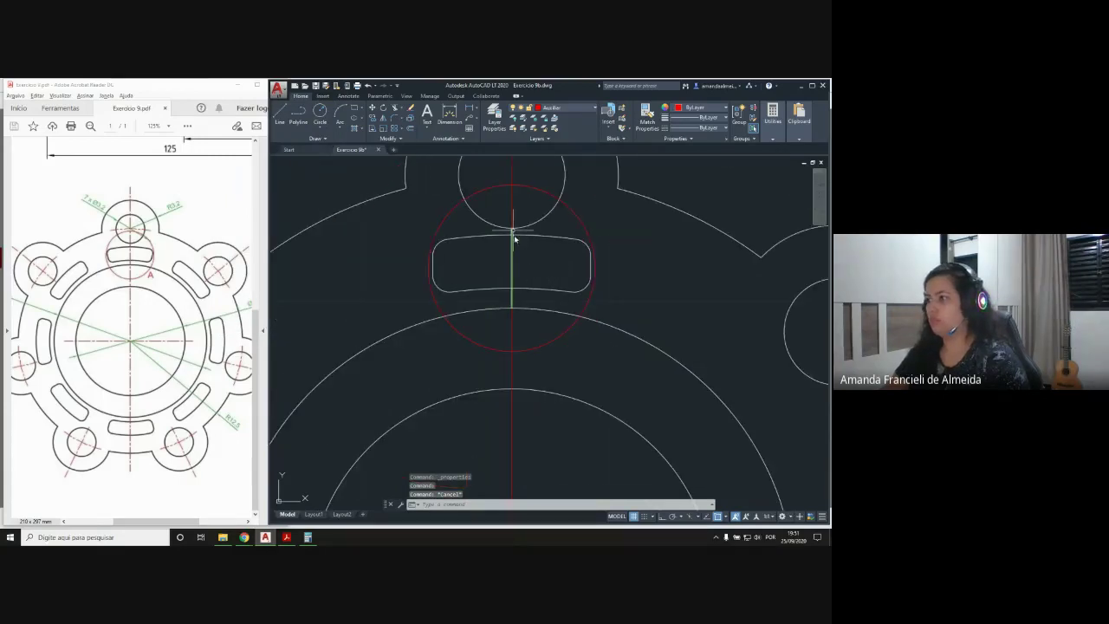
pyautogui.scroll(-1, 528, 262)
pyautogui.scroll(2, 528, 264)
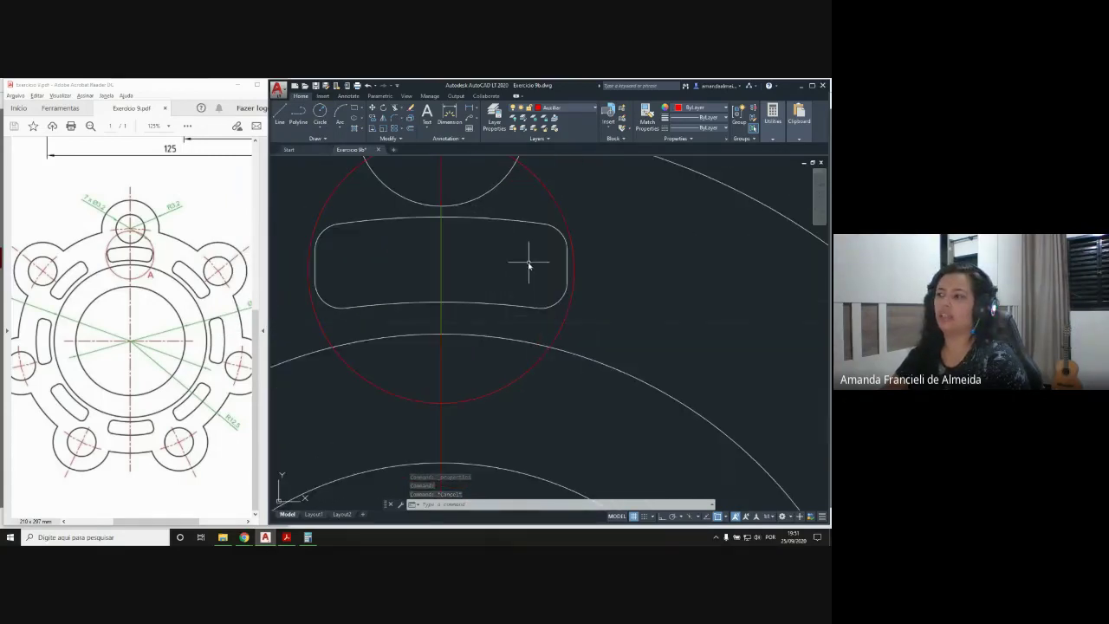
pyautogui.click(280, 122)
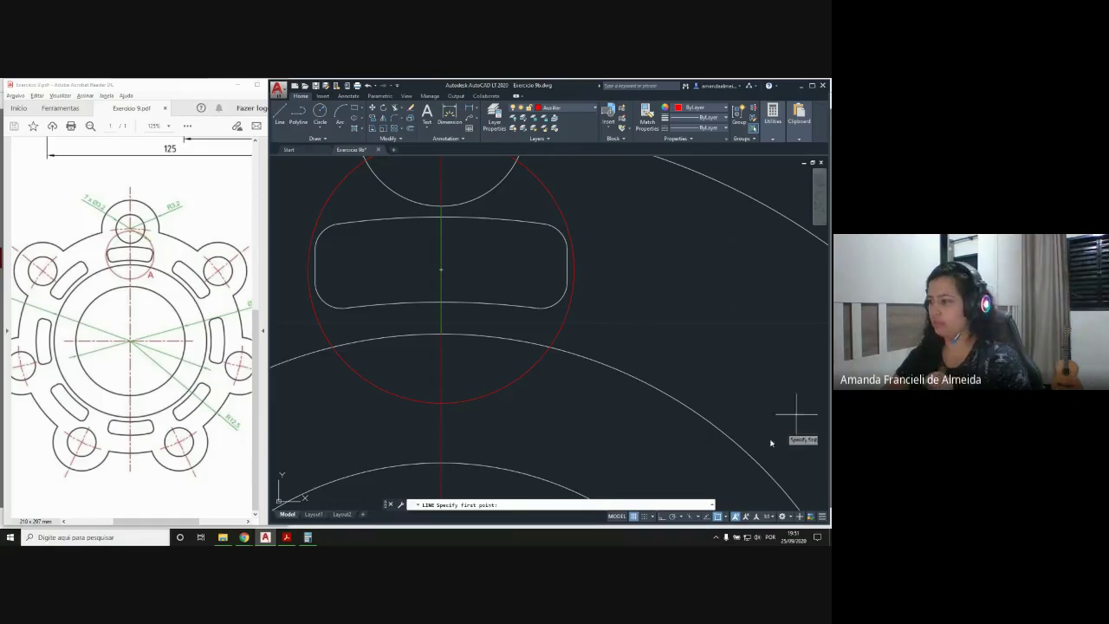
pyautogui.click(726, 518)
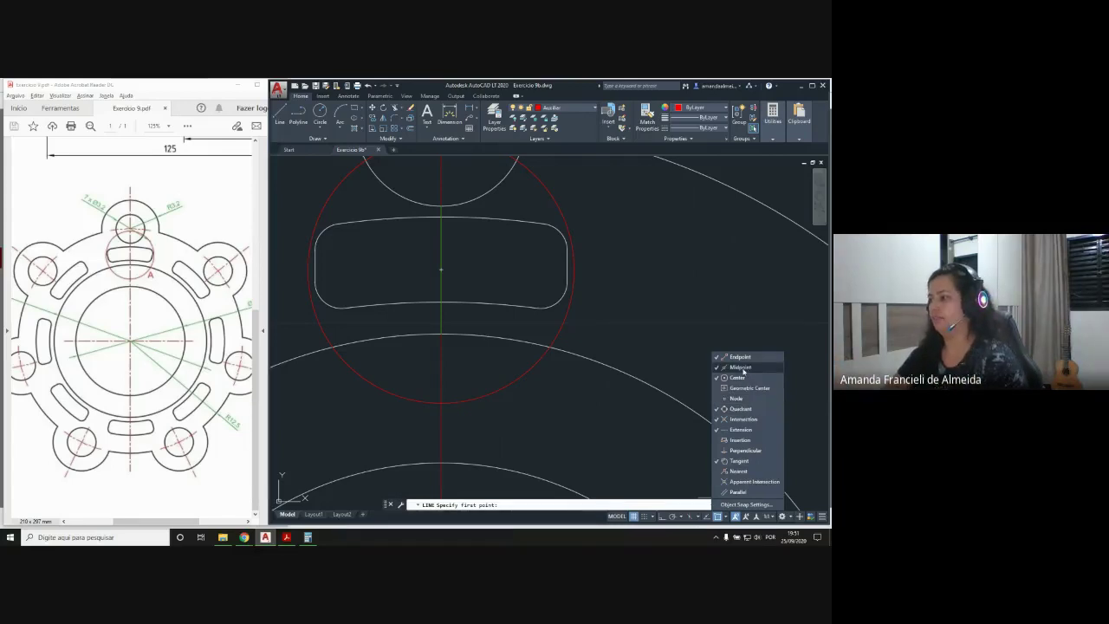
pyautogui.click(726, 517)
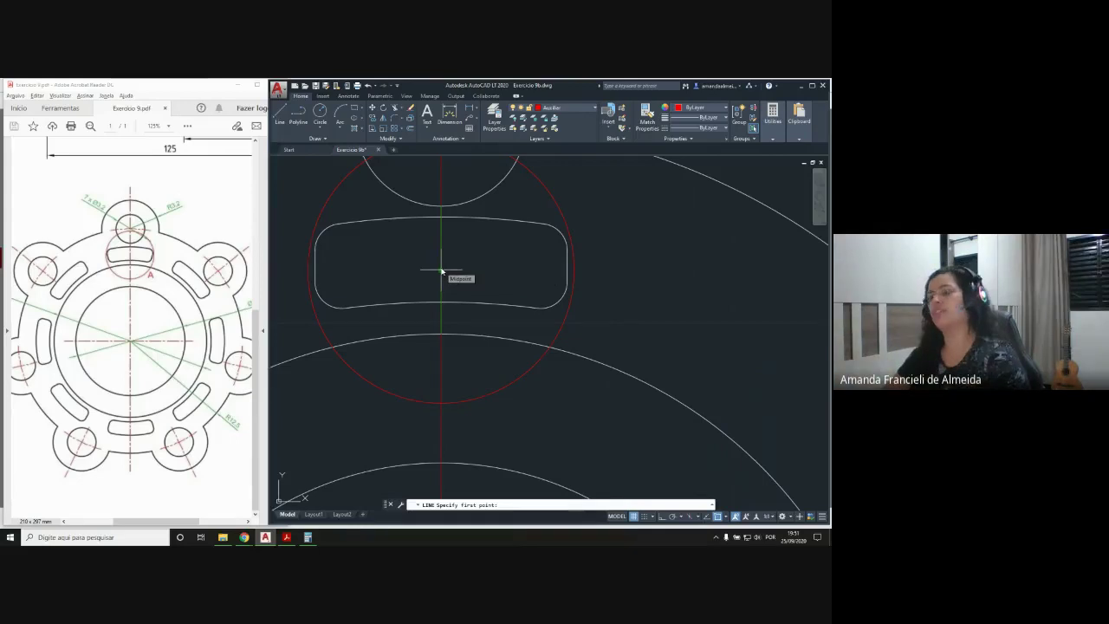
pyautogui.press('Escape')
# Draw an auxiliary circle centred on the flange centre and passing through the midpoint of the green line
pyautogui.scroll(-4, 440, 264)
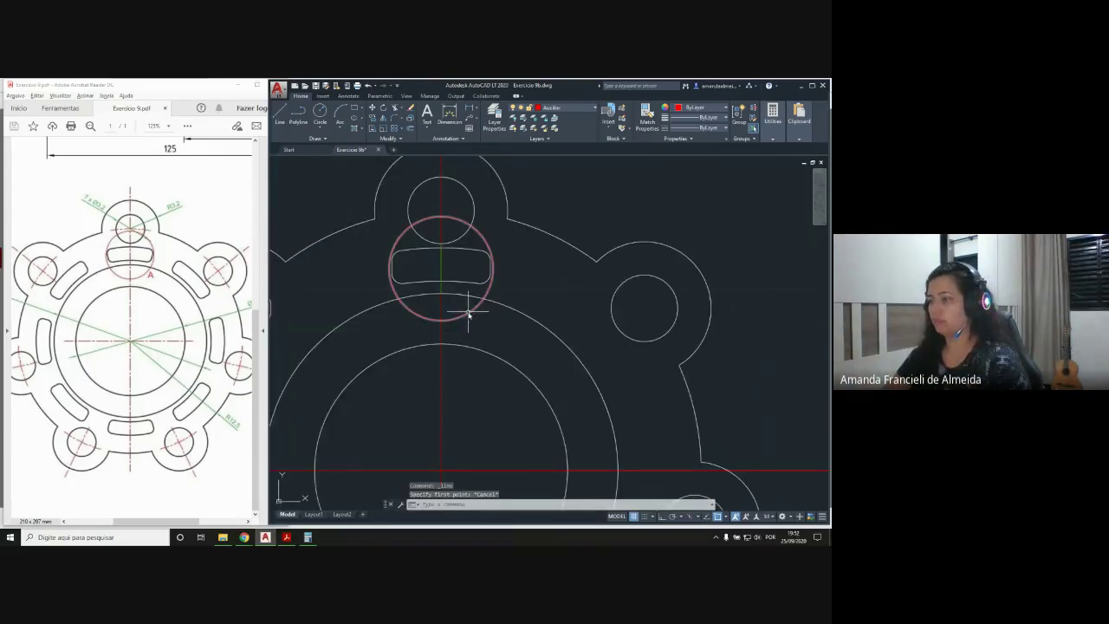
pyautogui.moveTo(471, 312); pyautogui.dragTo(498, 251, button='middle')
pyautogui.scroll(-2, 493, 286)
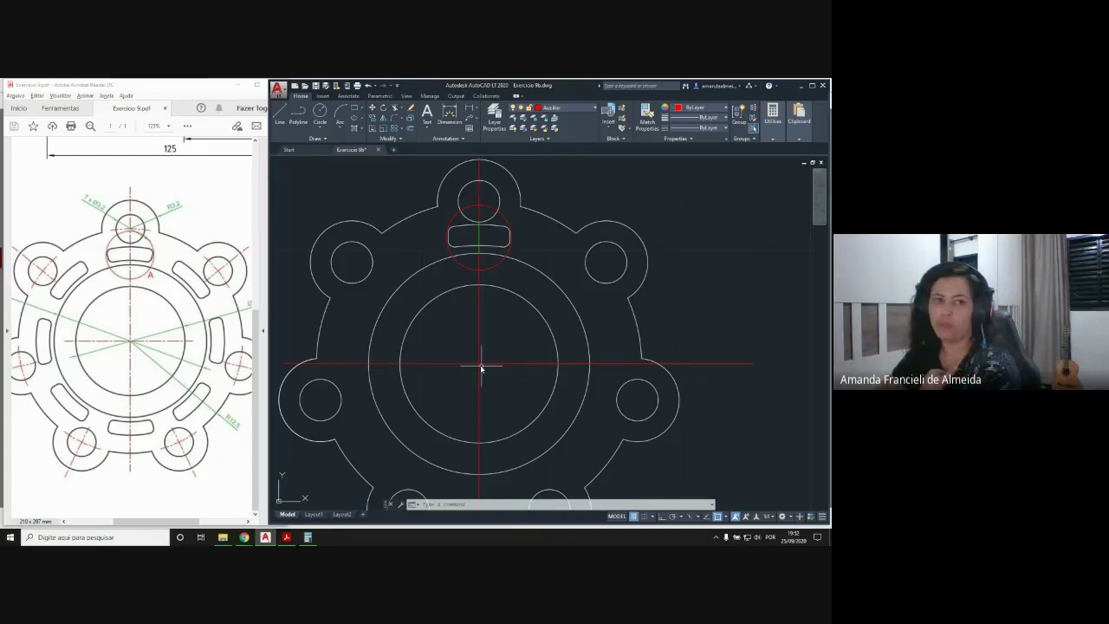
pyautogui.click(319, 110)
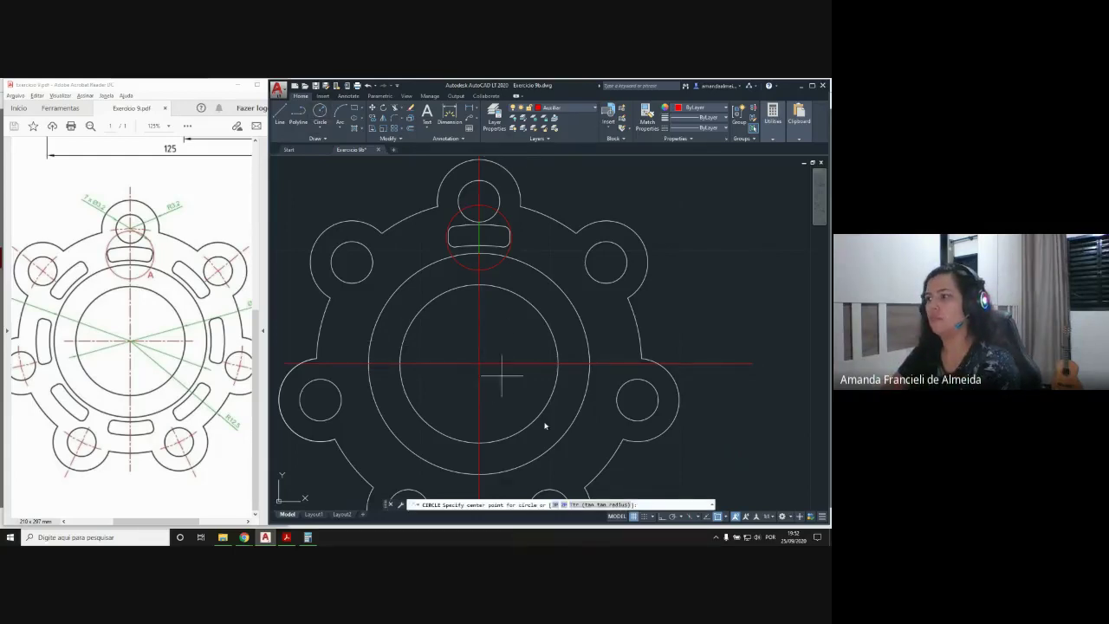
pyautogui.click(479, 365)
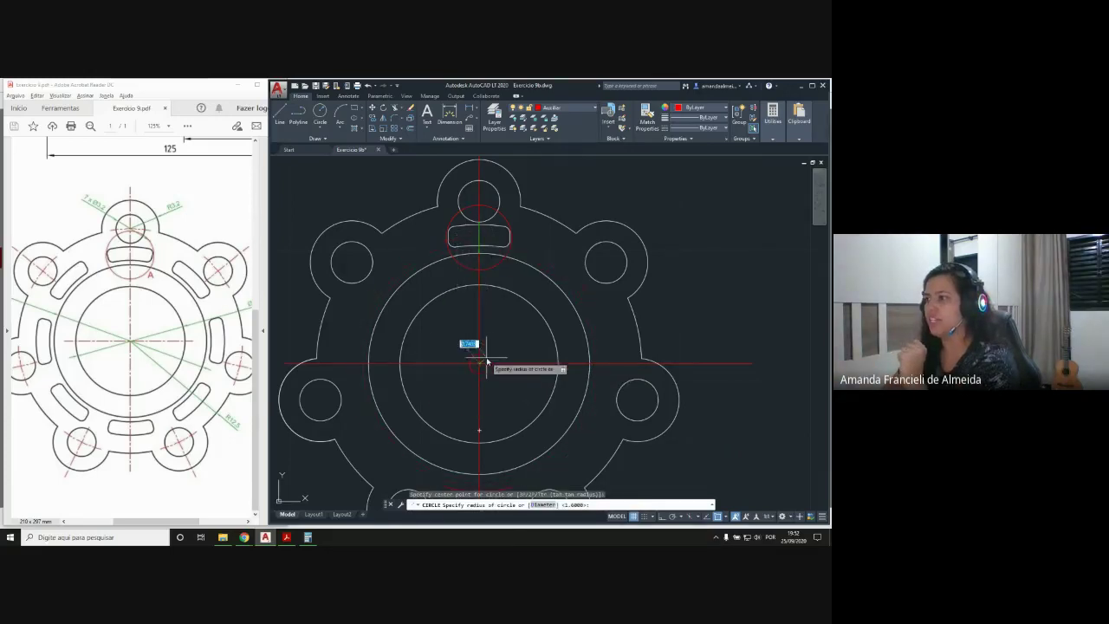
pyautogui.scroll(2, 490, 358)
pyautogui.moveTo(494, 301); pyautogui.dragTo(490, 438, button='middle')
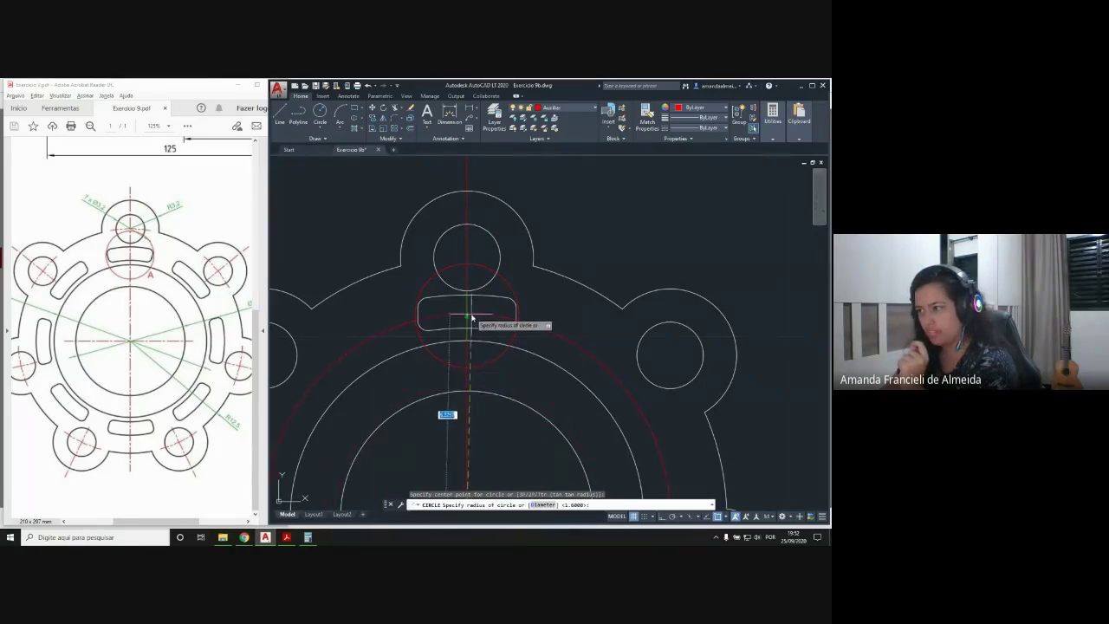
pyautogui.scroll(3, 472, 321)
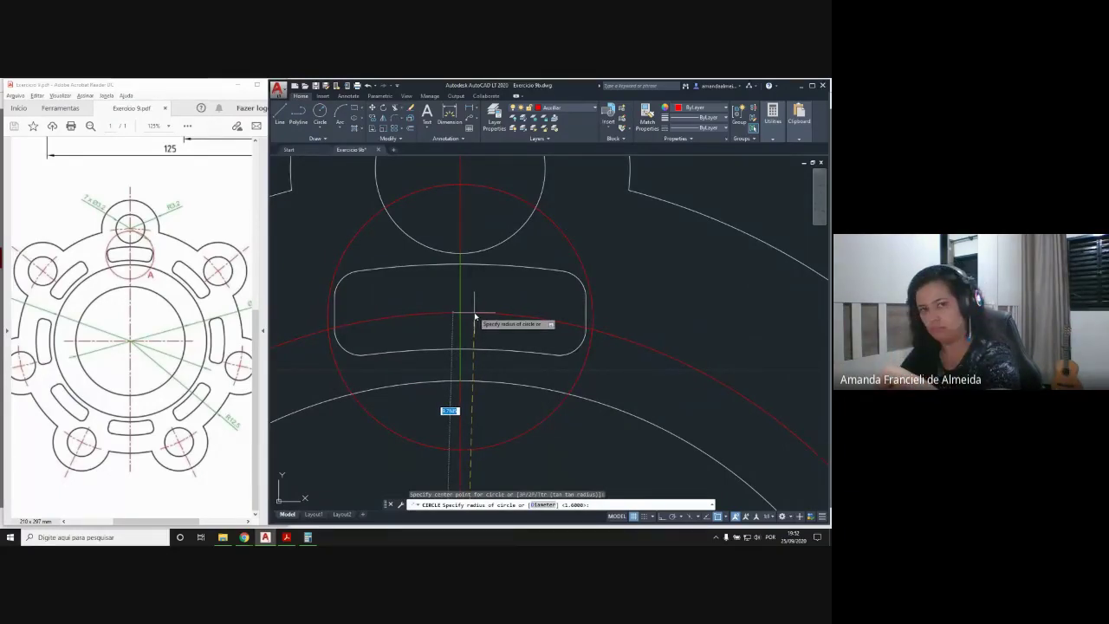
pyautogui.scroll(-6, 475, 317)
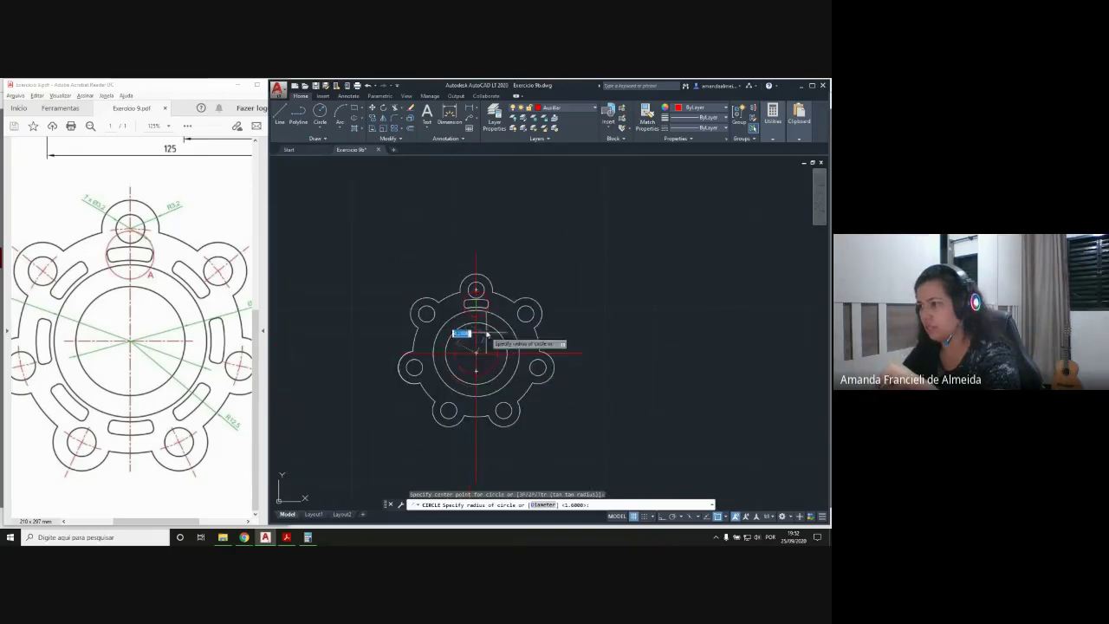
pyautogui.scroll(10, 487, 333)
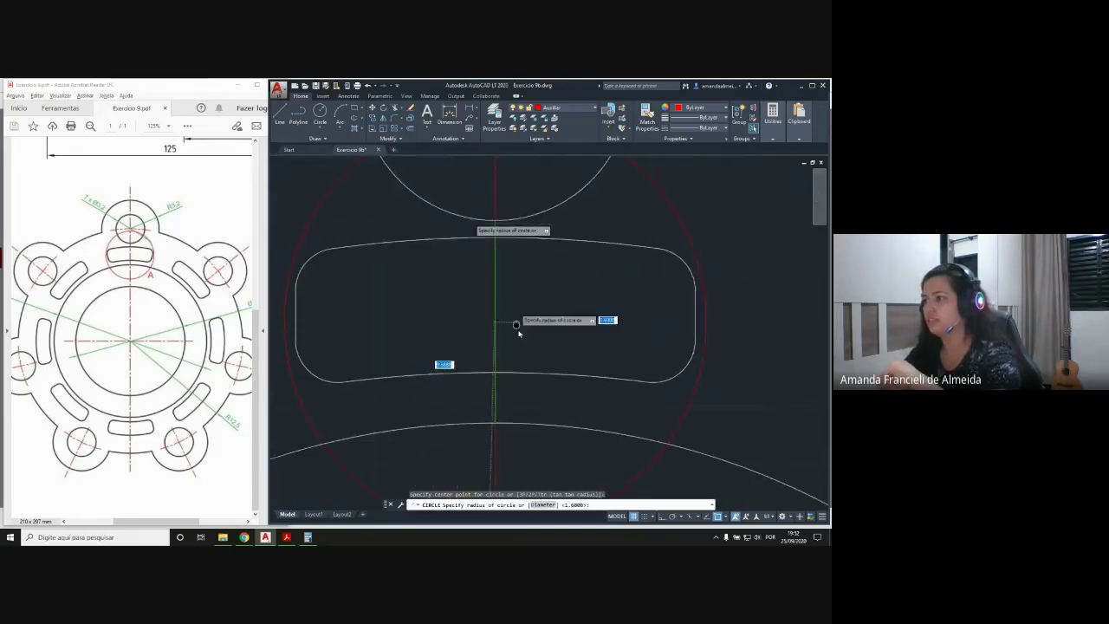
pyautogui.moveTo(516, 325); pyautogui.dragTo(519, 335, button='middle')
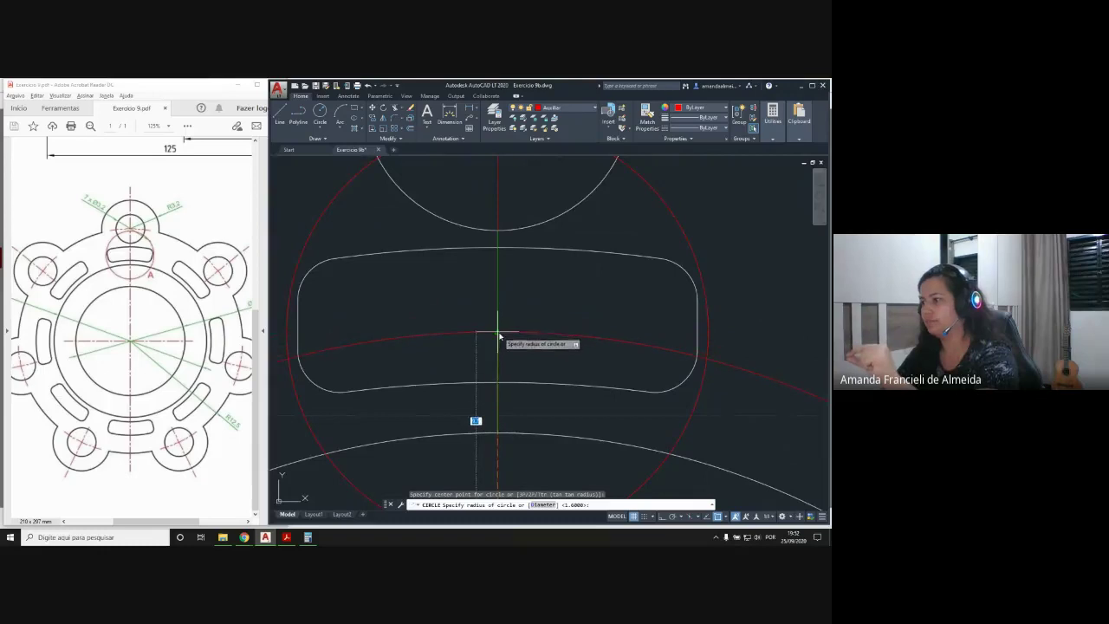
pyautogui.click(499, 337)
pyautogui.scroll(-8, 500, 324)
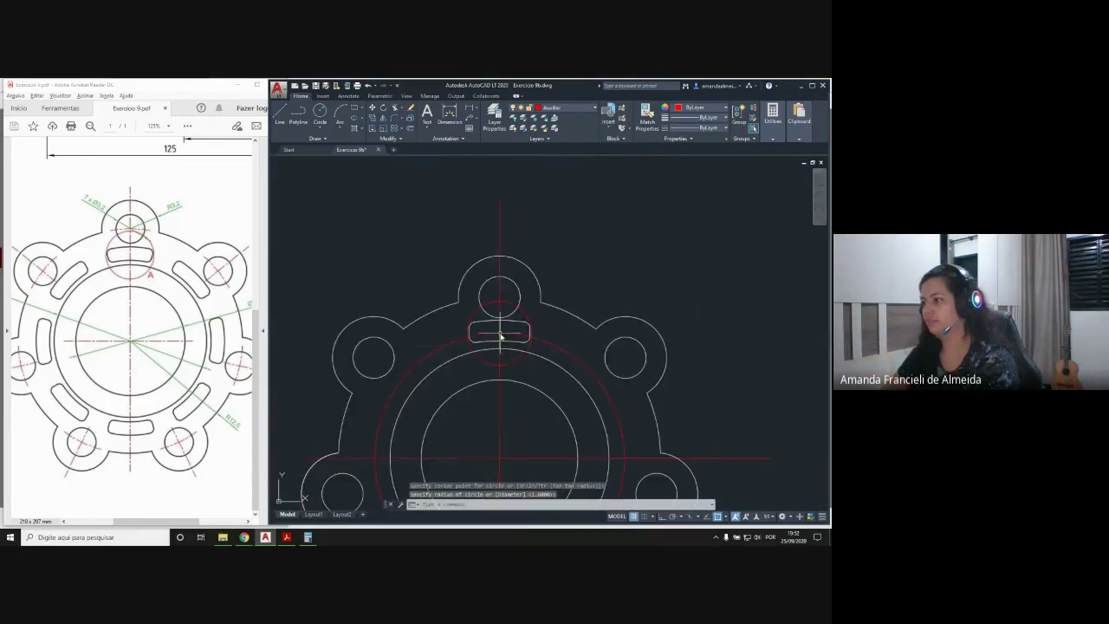
pyautogui.scroll(1, 477, 251)
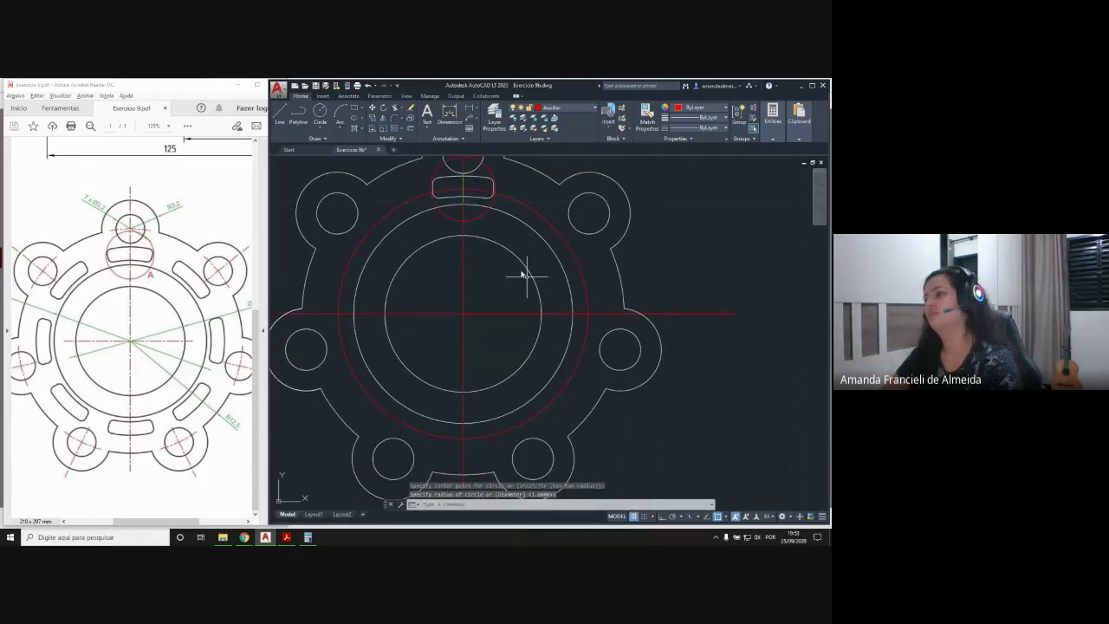
pyautogui.moveTo(488, 272)
pyautogui.mouseDown(button='middle')
pyautogui.moveTo(476, 277)
pyautogui.moveTo(487, 287)
pyautogui.mouseUp(button='middle')
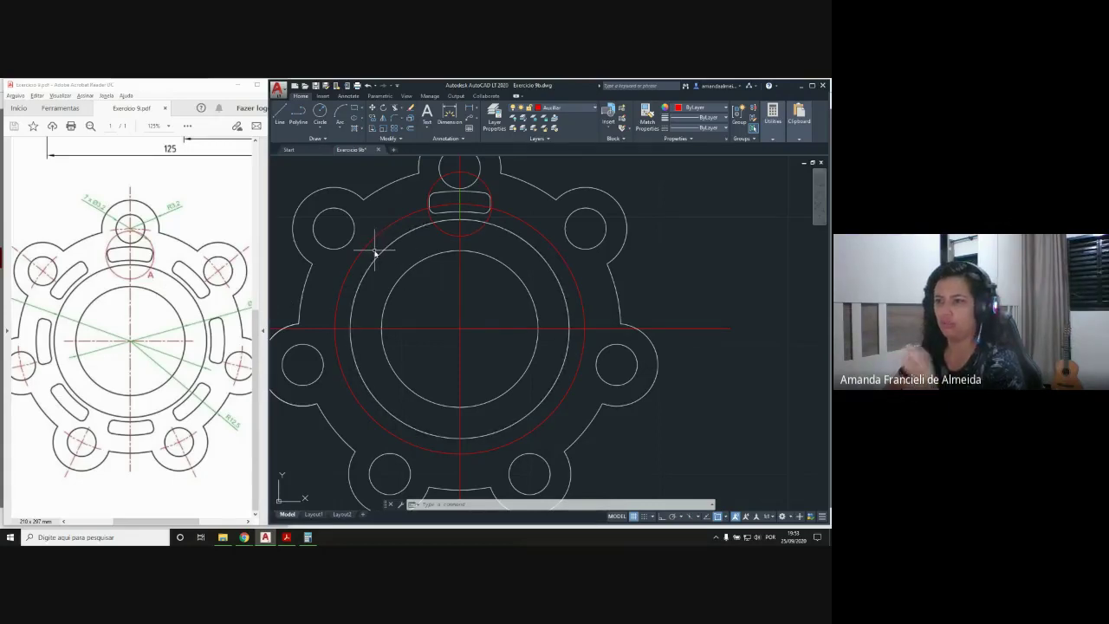
# Switch to the Windows Calculator, clear it and divide 360 by 8 for the slot spacing, keeping the drawing uncovered
pyautogui.click(308, 537)
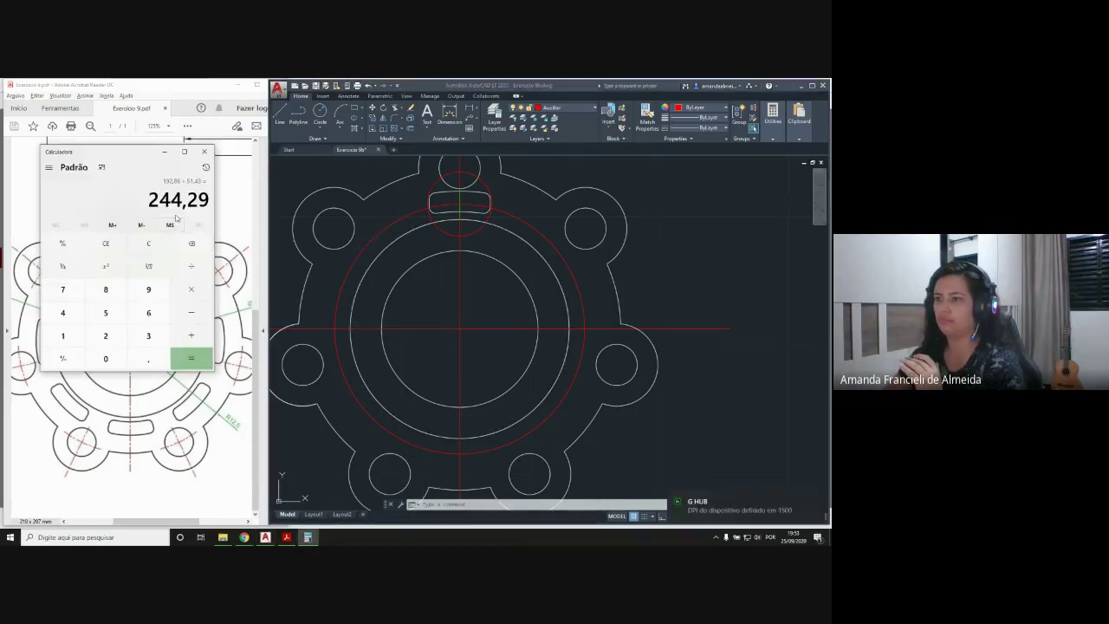
pyautogui.click(148, 244)
pyautogui.moveTo(138, 153)
pyautogui.mouseDown()
pyautogui.moveTo(348, 162)
pyautogui.moveTo(254, 269)
pyautogui.moveTo(383, 266)
pyautogui.moveTo(472, 227)
pyautogui.moveTo(324, 285)
pyautogui.moveTo(374, 286)
pyautogui.moveTo(362, 239)
pyautogui.mouseUp()
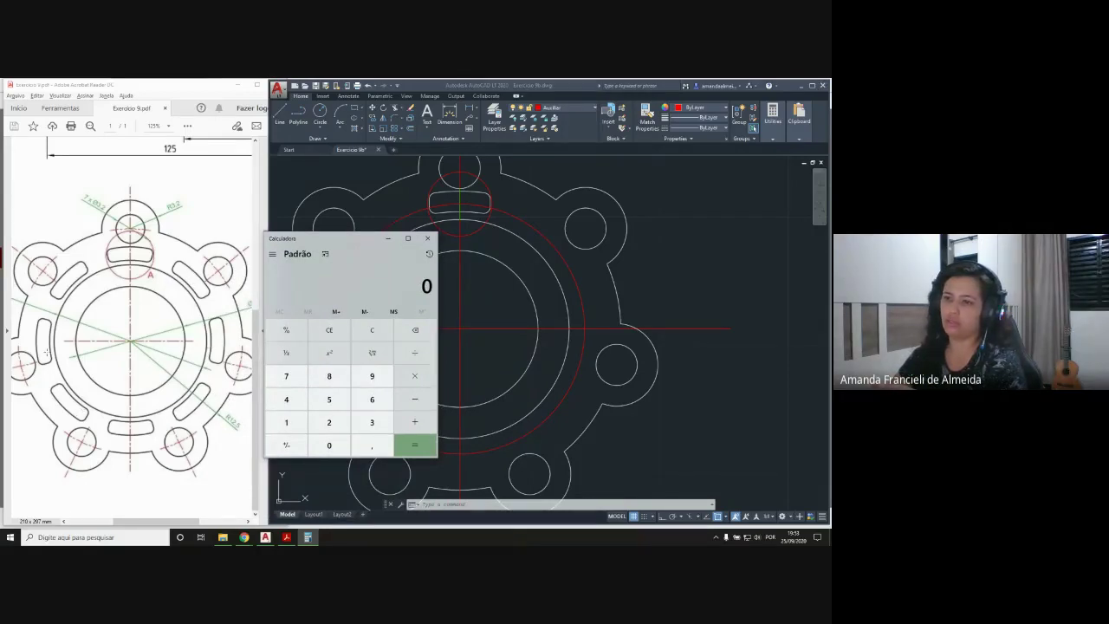
pyautogui.moveTo(351, 239); pyautogui.dragTo(312, 204)
pyautogui.click(336, 387)
pyautogui.click(333, 364)
pyautogui.click(290, 410)
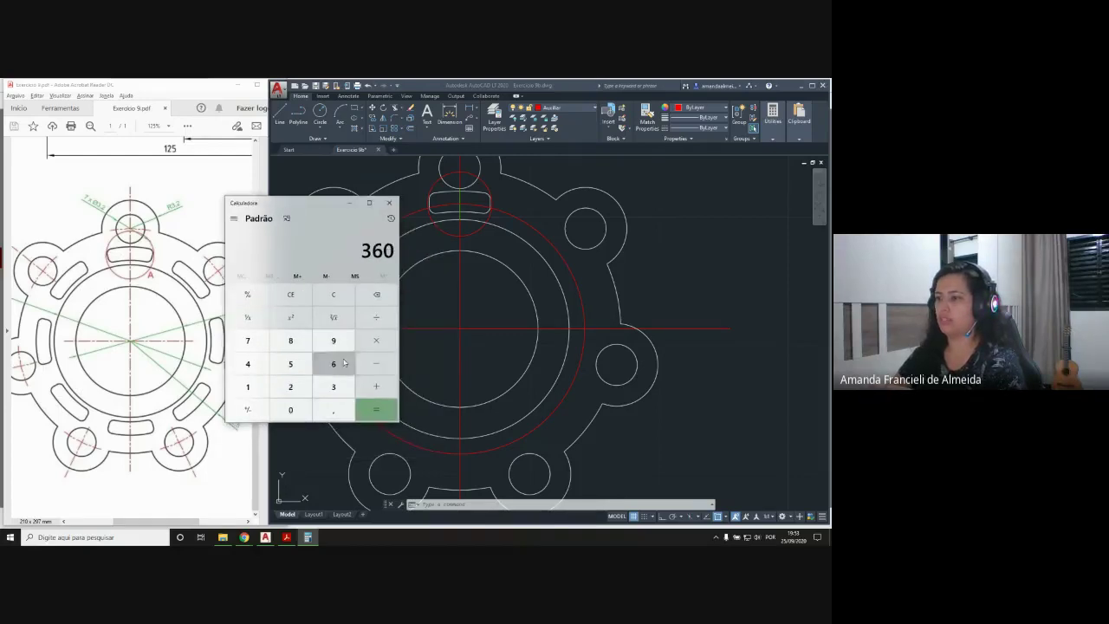
pyautogui.click(376, 317)
pyautogui.click(291, 341)
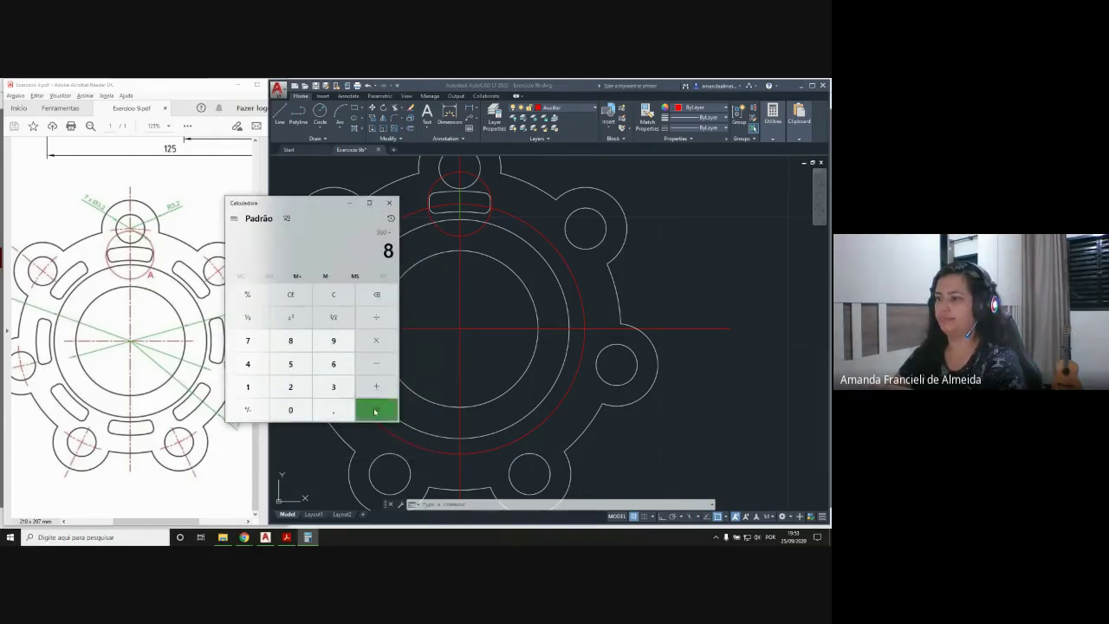
pyautogui.click(376, 410)
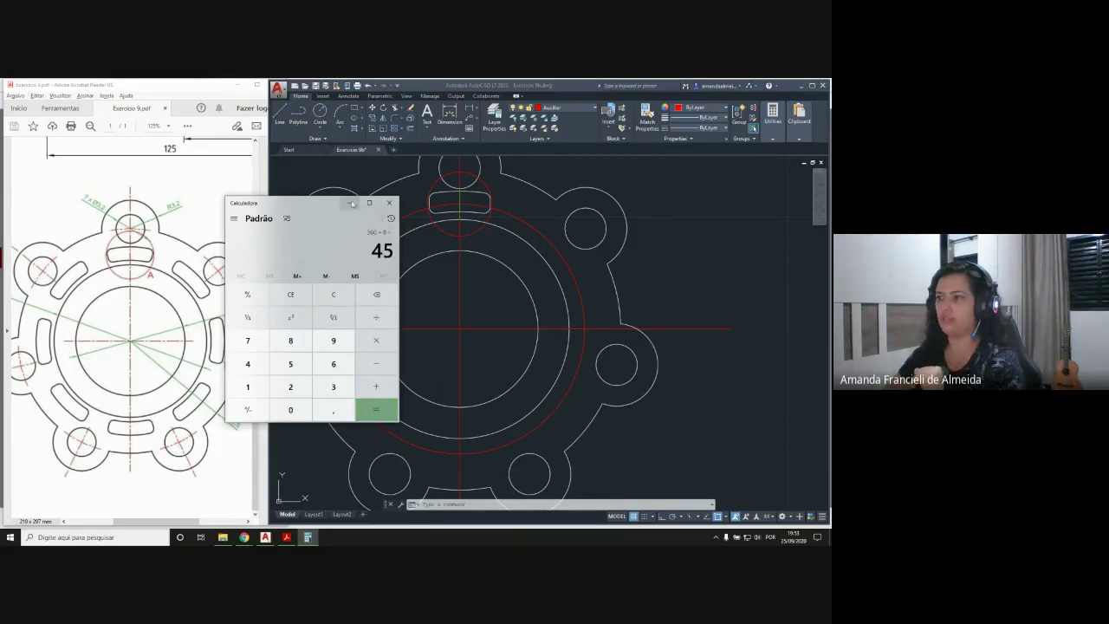
pyautogui.moveTo(324, 205); pyautogui.dragTo(136, 159)
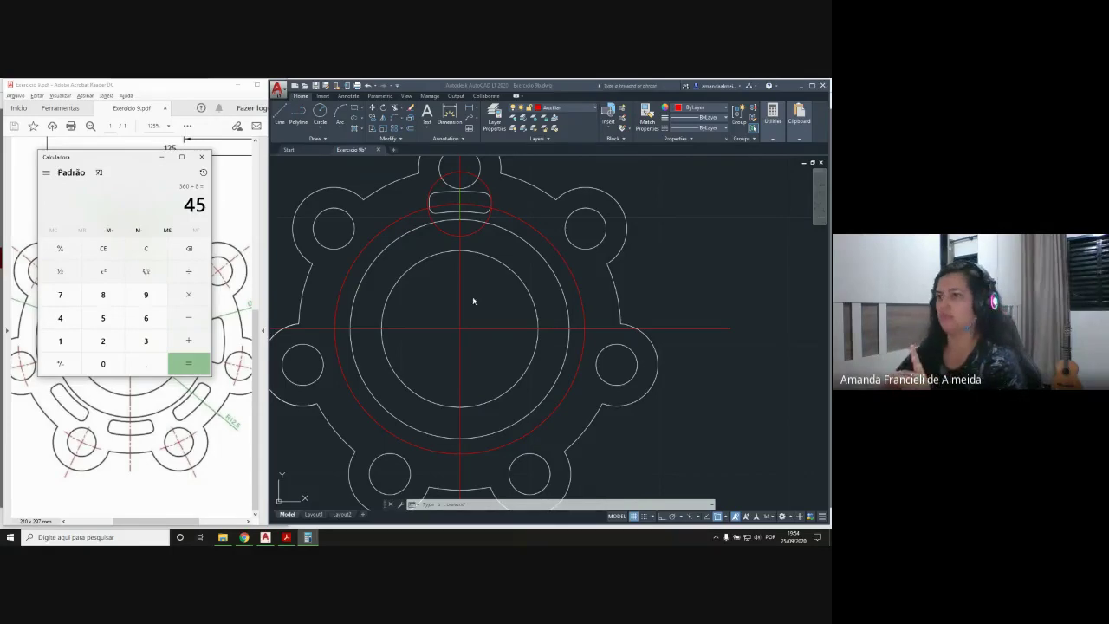
# Draw an auxiliary line from the flange centre, 11 long at an angle of 135°
pyautogui.click(278, 121)
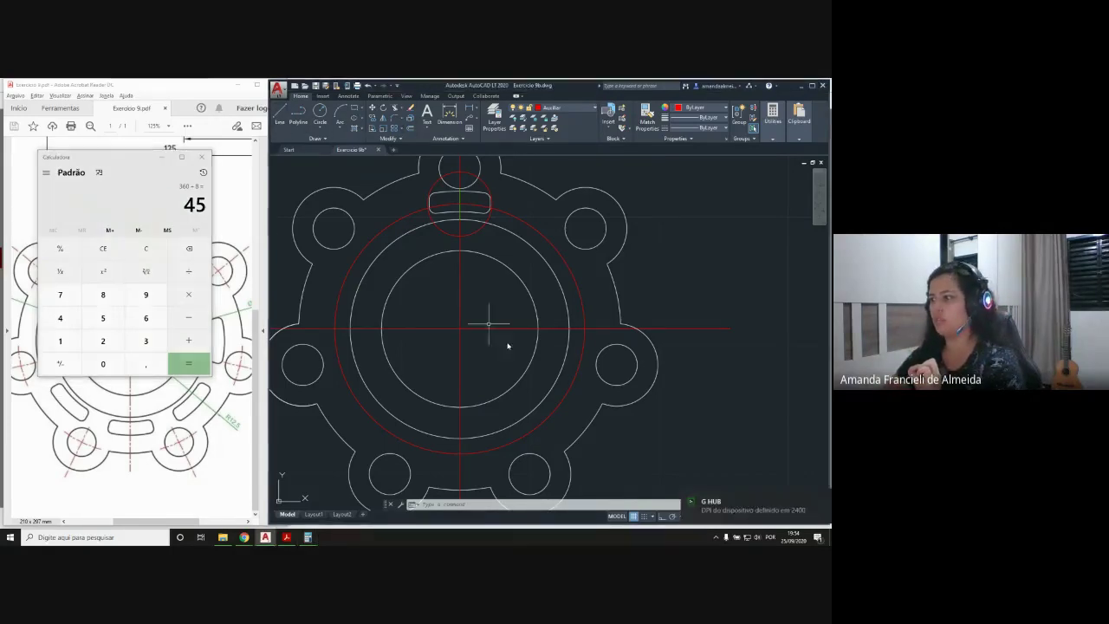
pyautogui.click(278, 115)
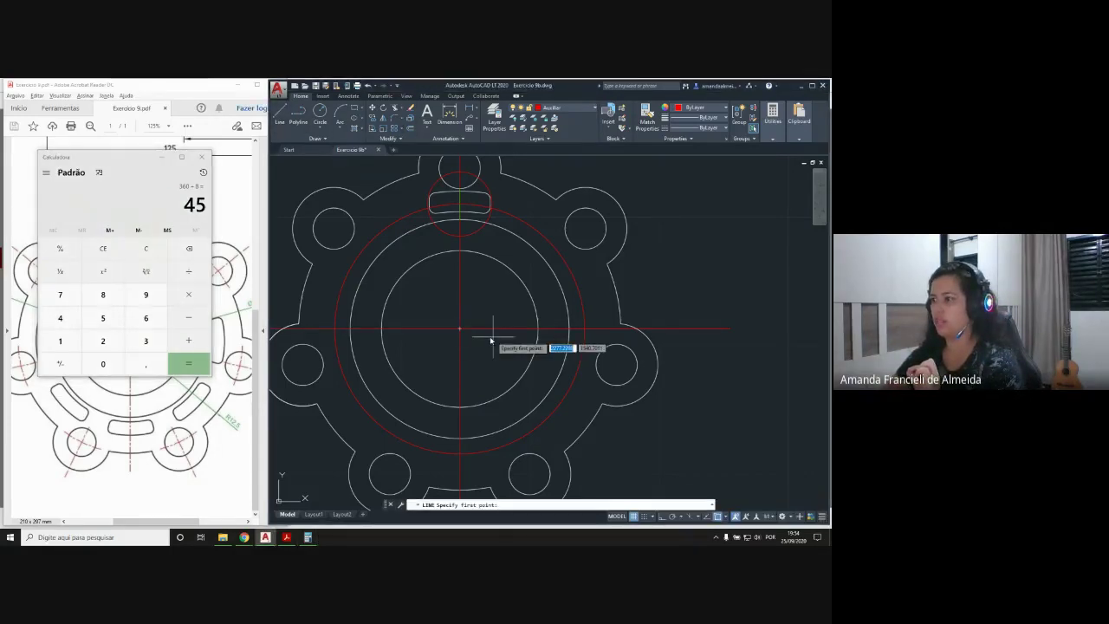
pyautogui.click(459, 328)
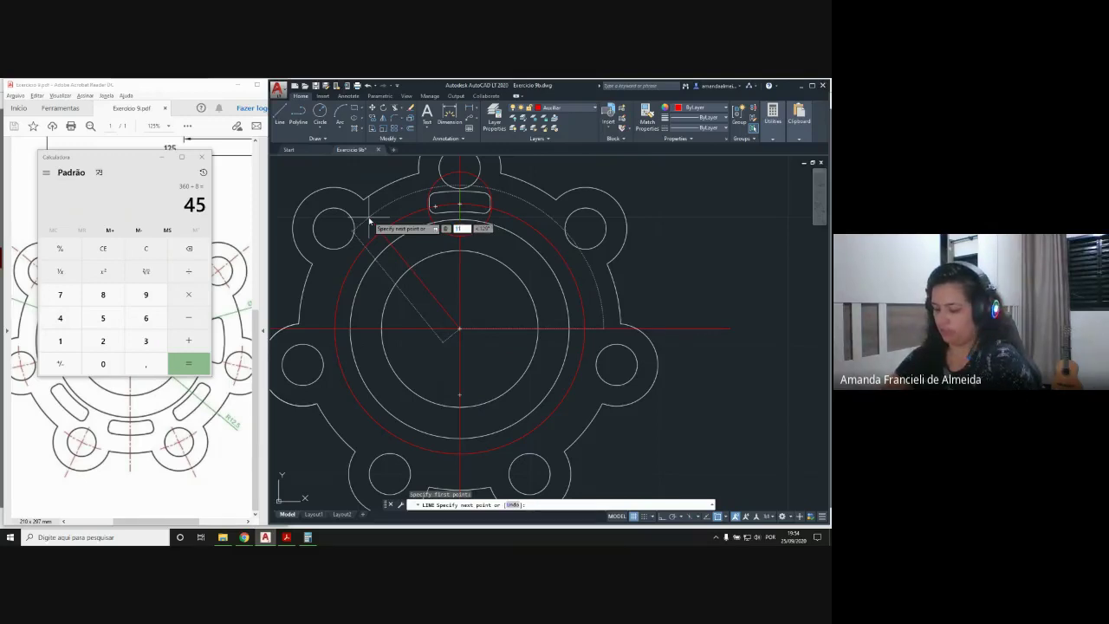
pyautogui.press('Tab')
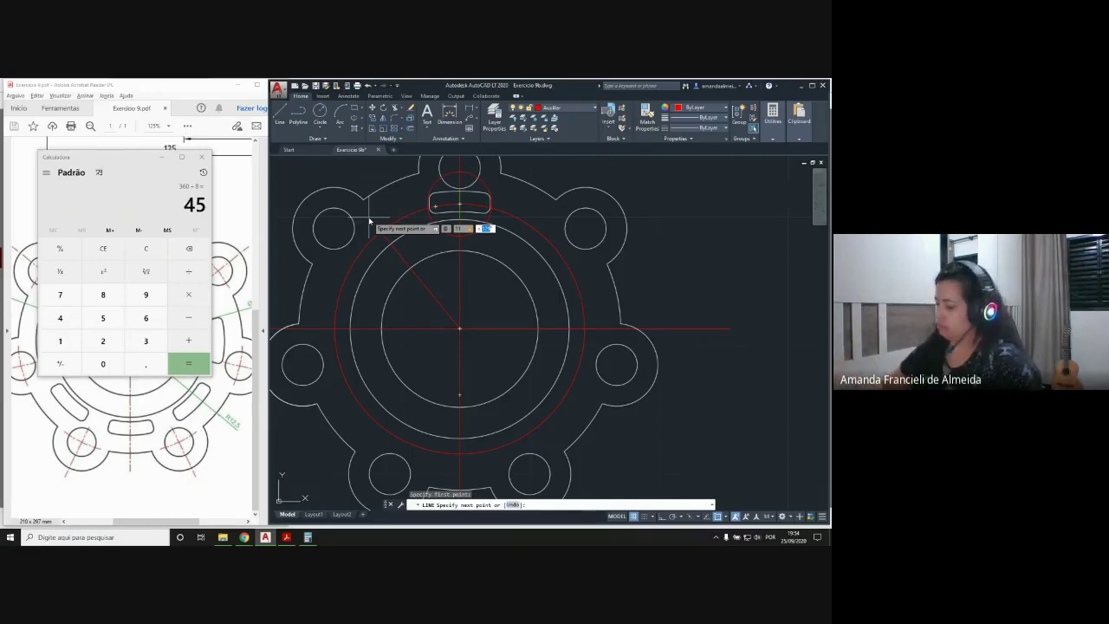
pyautogui.press('Return')
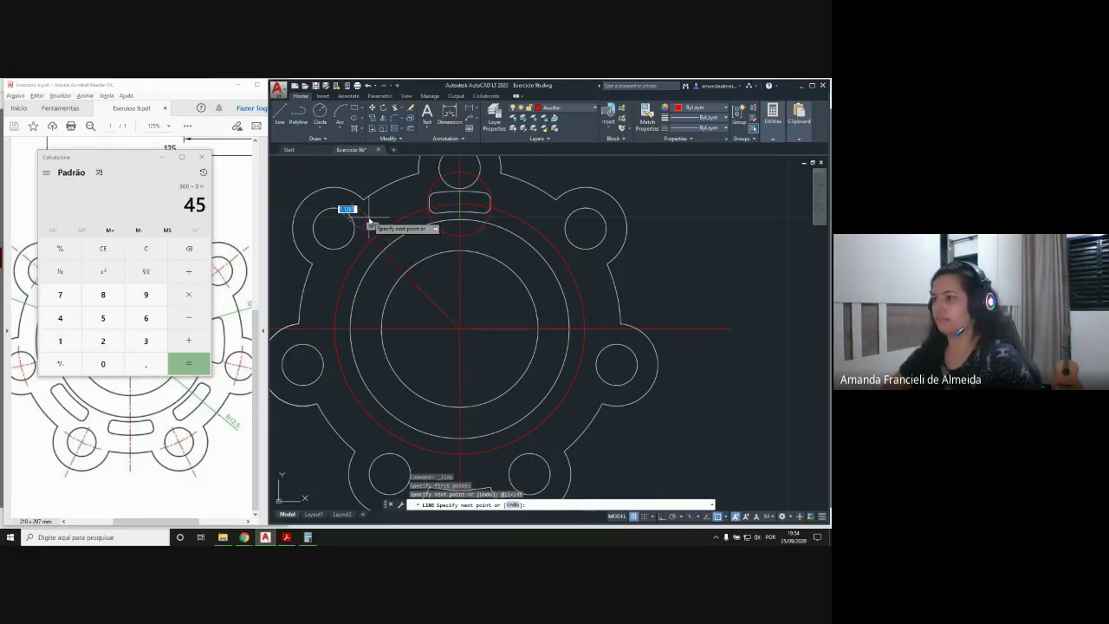
pyautogui.press('Return')
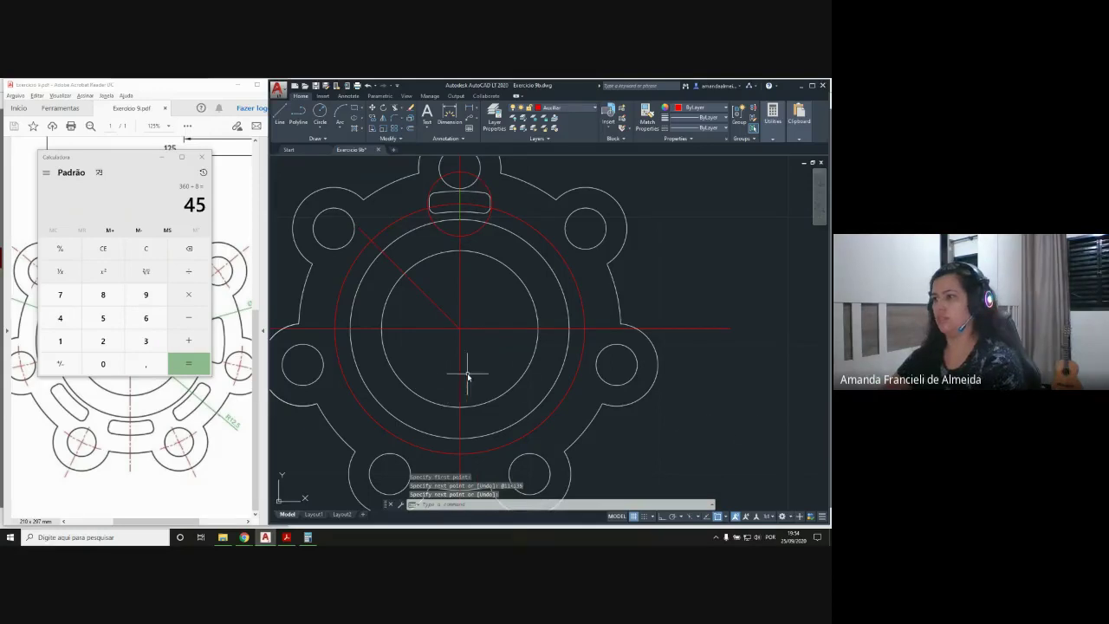
# Add 90 and another 45 to the 45° spacing in the calculator to find the angles of the first two slots
pyautogui.press('Return')
pyautogui.click(459, 327)
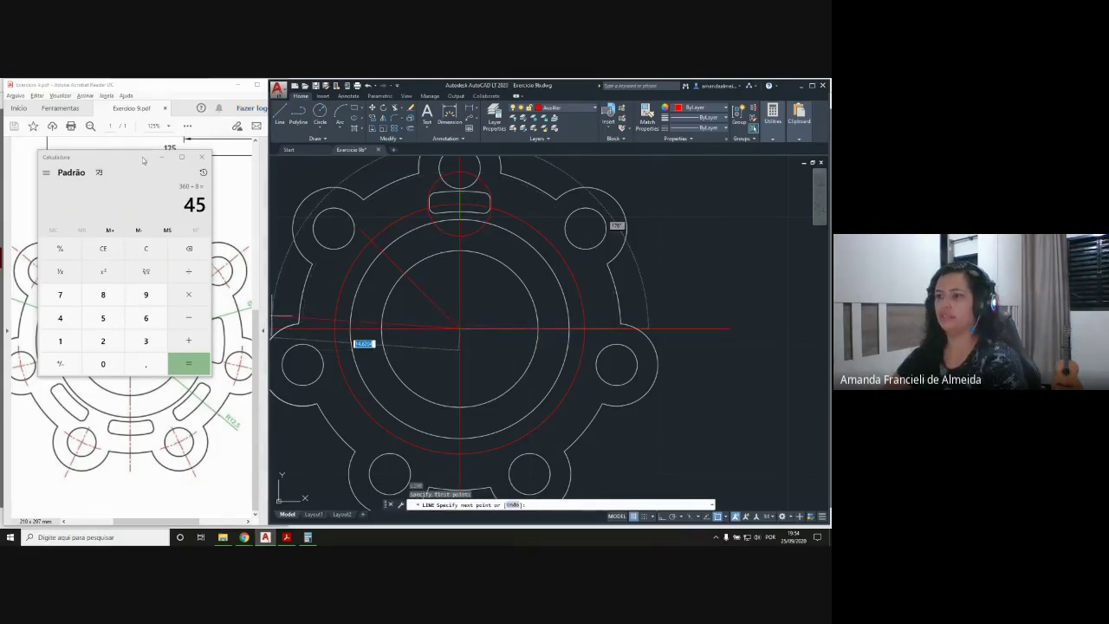
pyautogui.moveTo(141, 160); pyautogui.dragTo(169, 118)
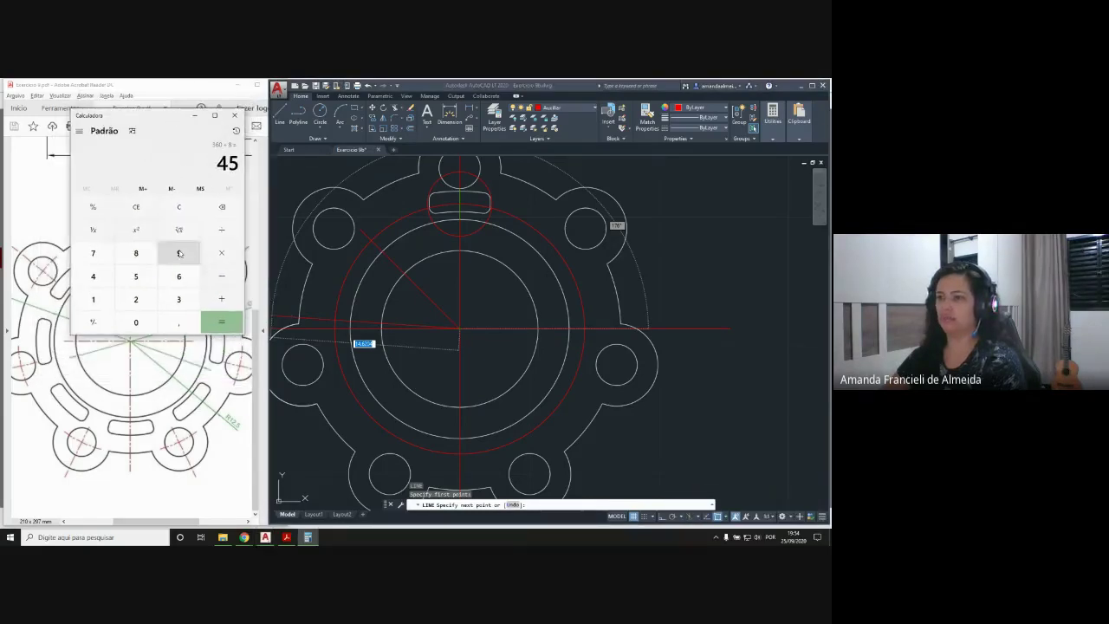
pyautogui.click(221, 300)
pyautogui.click(181, 255)
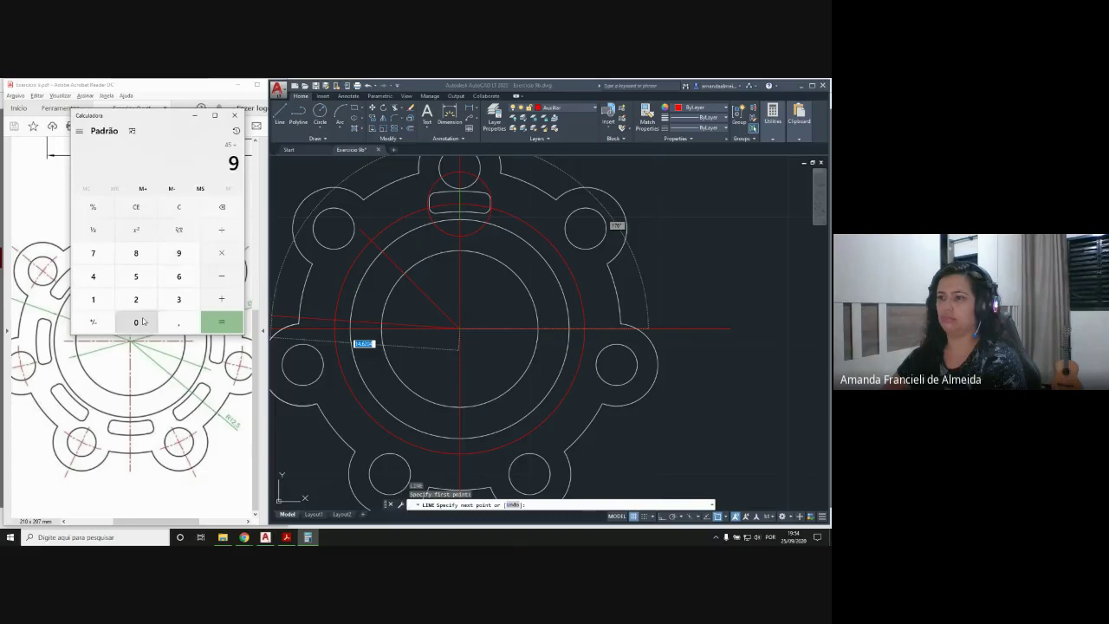
pyautogui.click(140, 322)
pyautogui.click(220, 322)
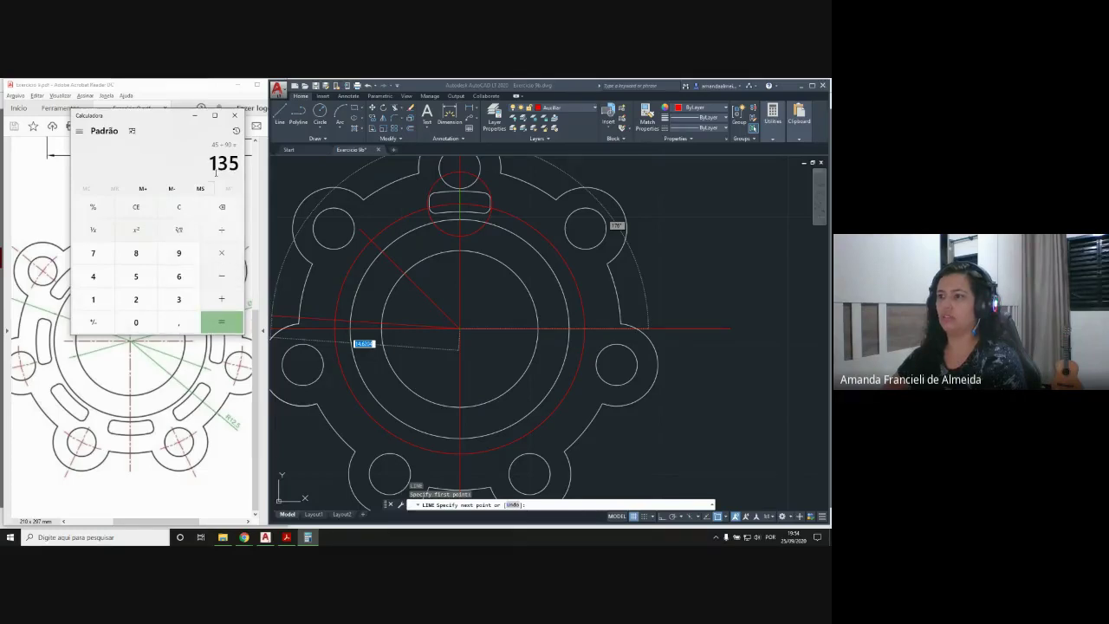
pyautogui.click(222, 300)
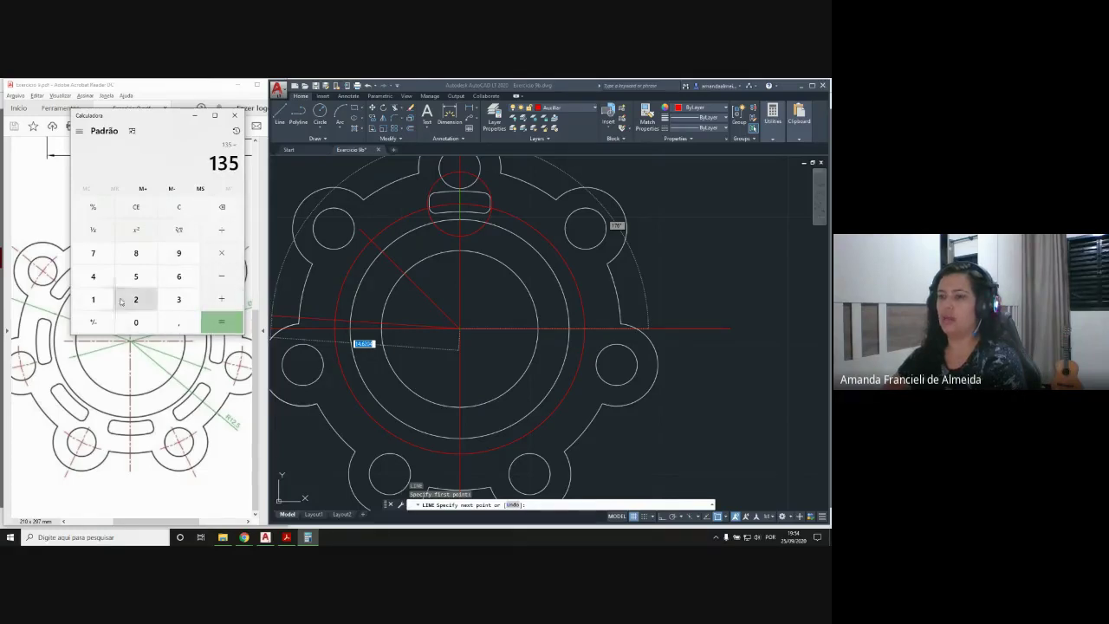
pyautogui.click(94, 275)
pyautogui.click(136, 275)
pyautogui.click(223, 324)
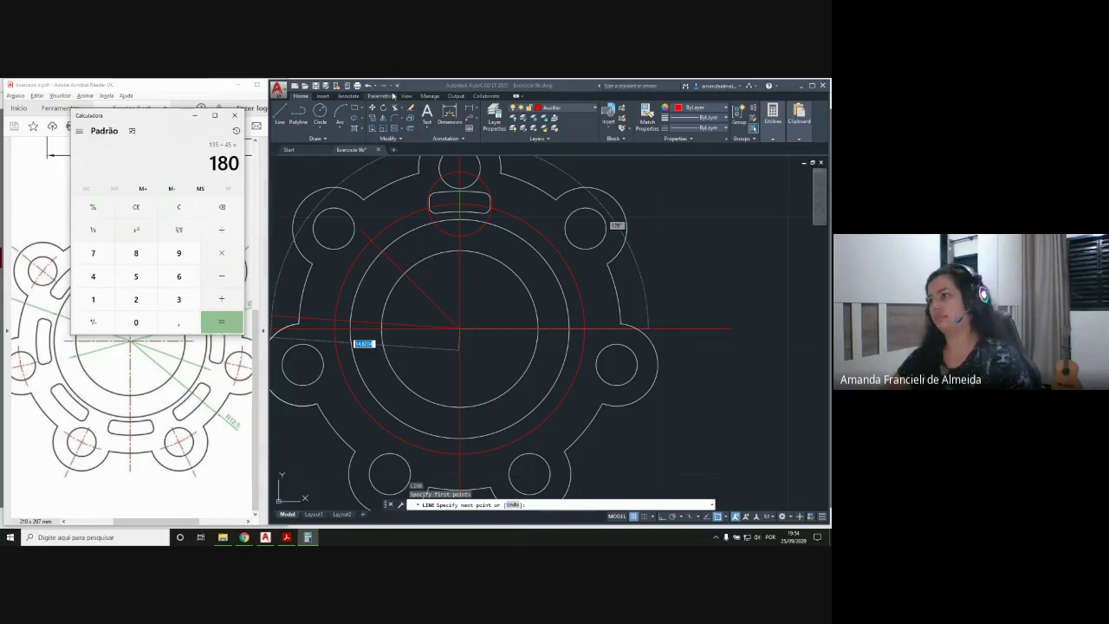
pyautogui.press('Escape')
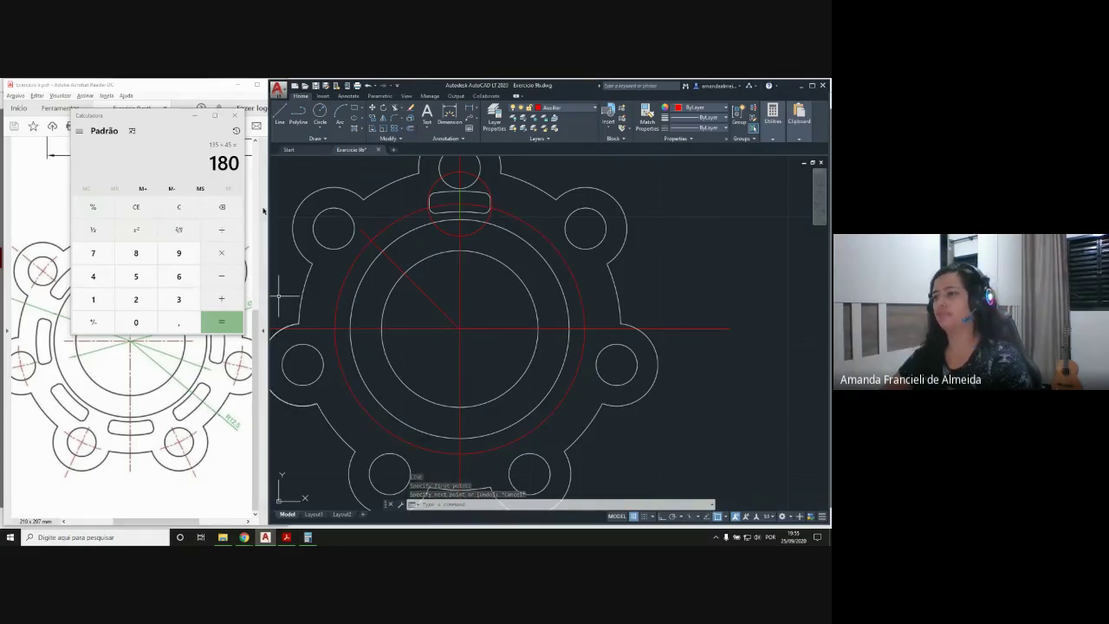
# Add 45 to 180 in the calculator to find the angle of the lower-left slot
pyautogui.click(222, 301)
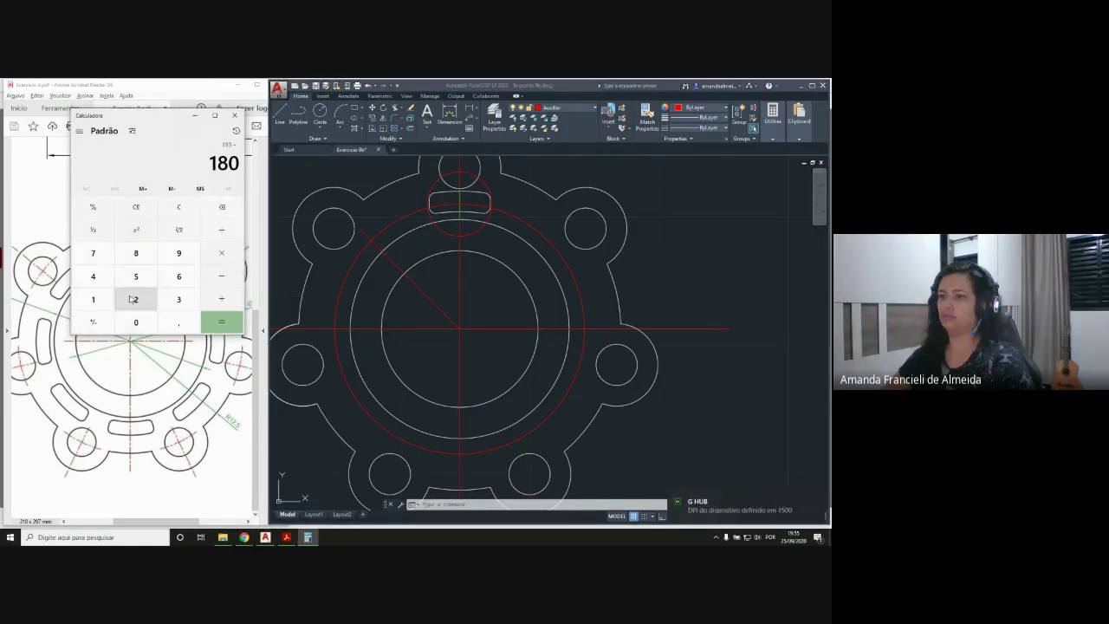
pyautogui.click(93, 275)
pyautogui.click(136, 275)
pyautogui.click(221, 326)
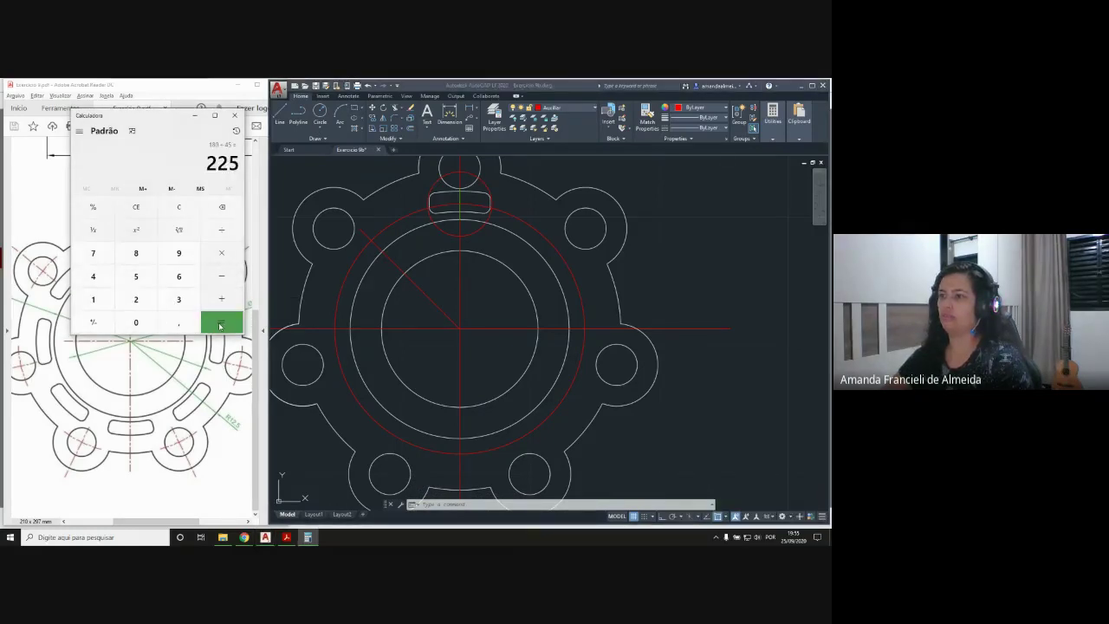
# Draw an auxiliary line from the flange centre towards the lower left, 11 long at an angle of 225°
pyautogui.click(280, 115)
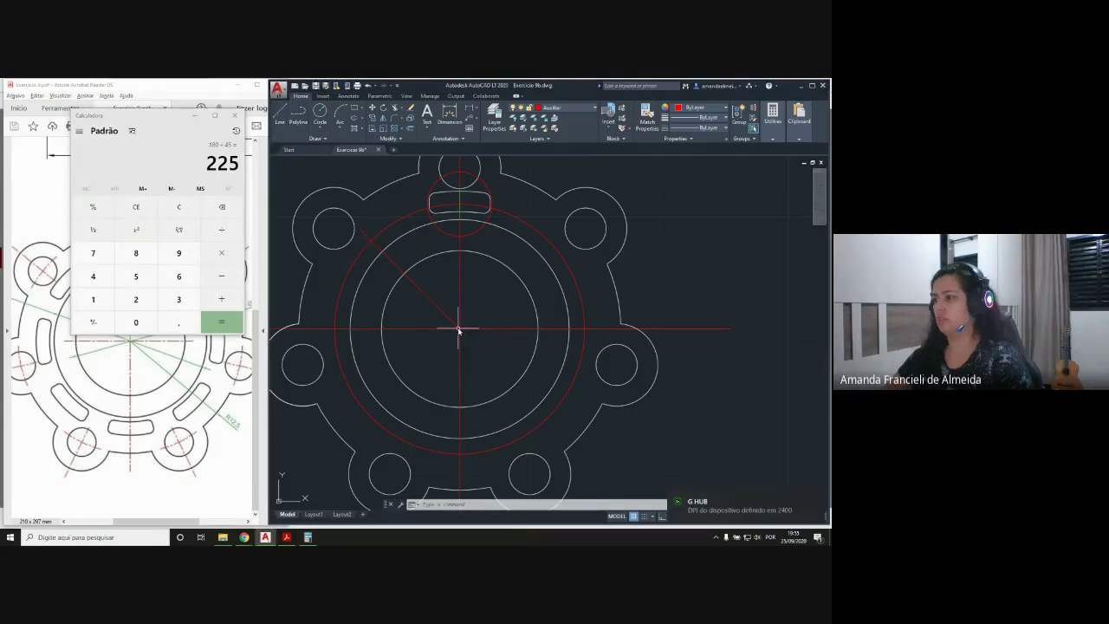
pyautogui.write('l')
pyautogui.press('Return')
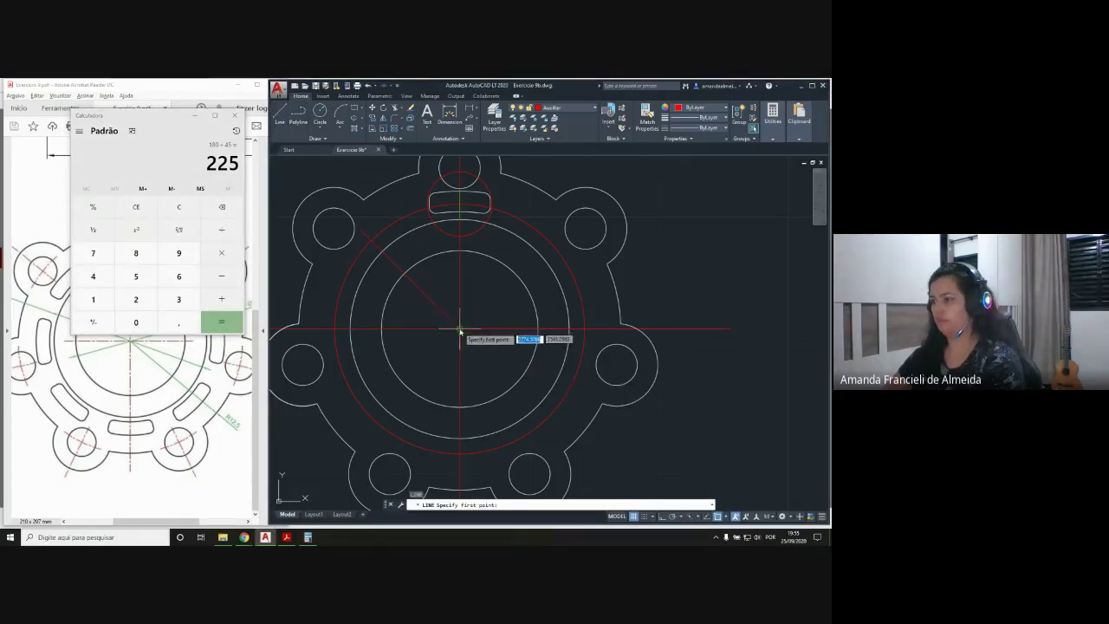
pyautogui.click(460, 329)
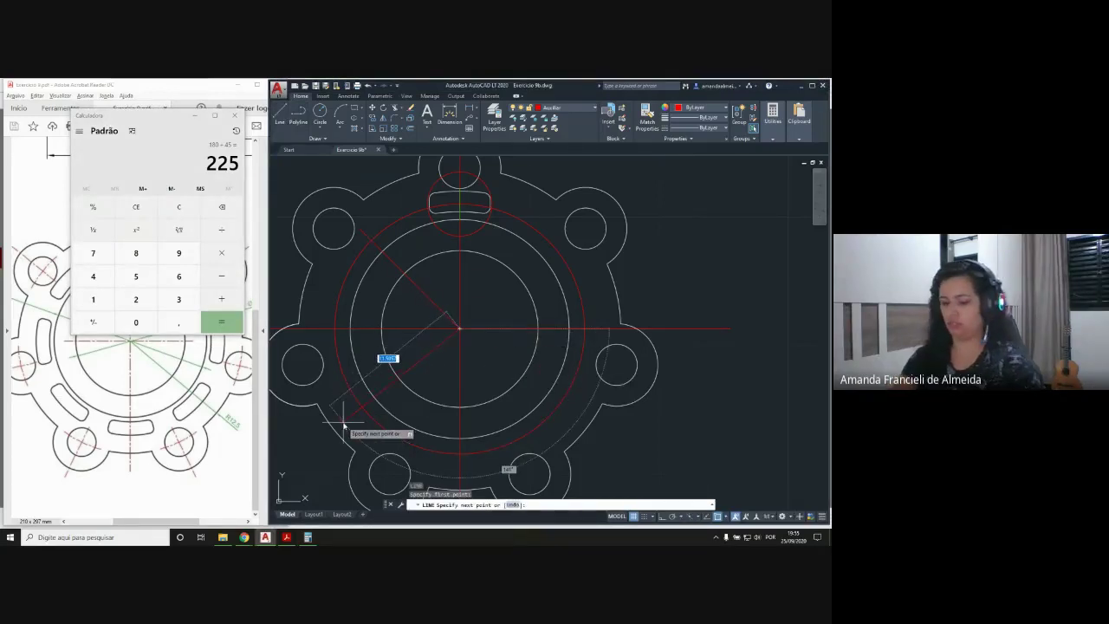
pyautogui.write('@')
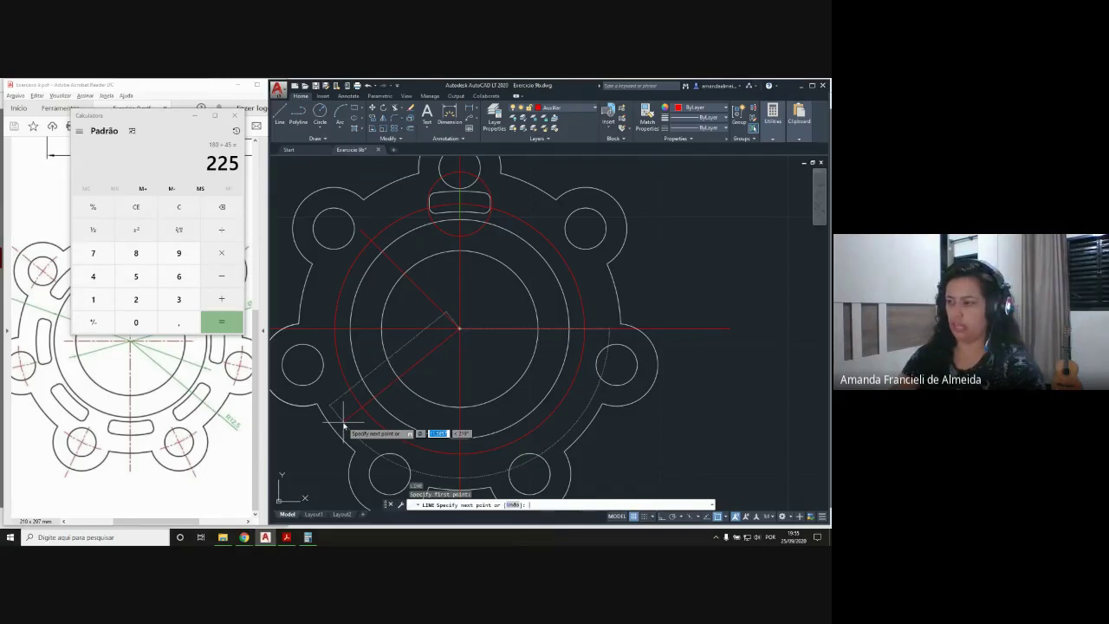
pyautogui.write('11')
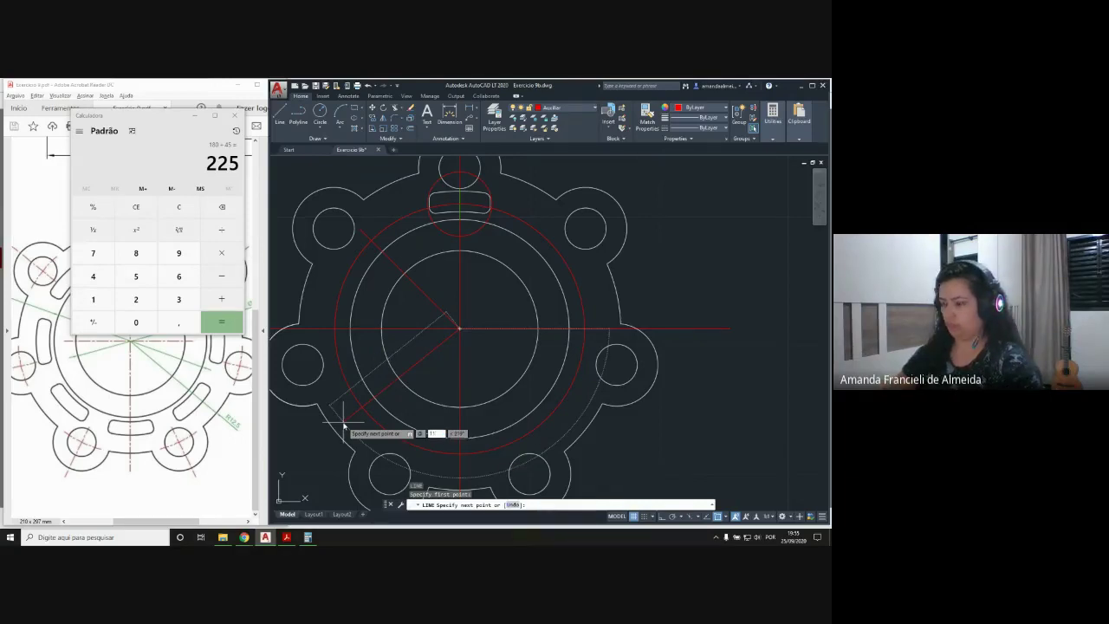
pyautogui.press('Tab')
pyautogui.write('225')
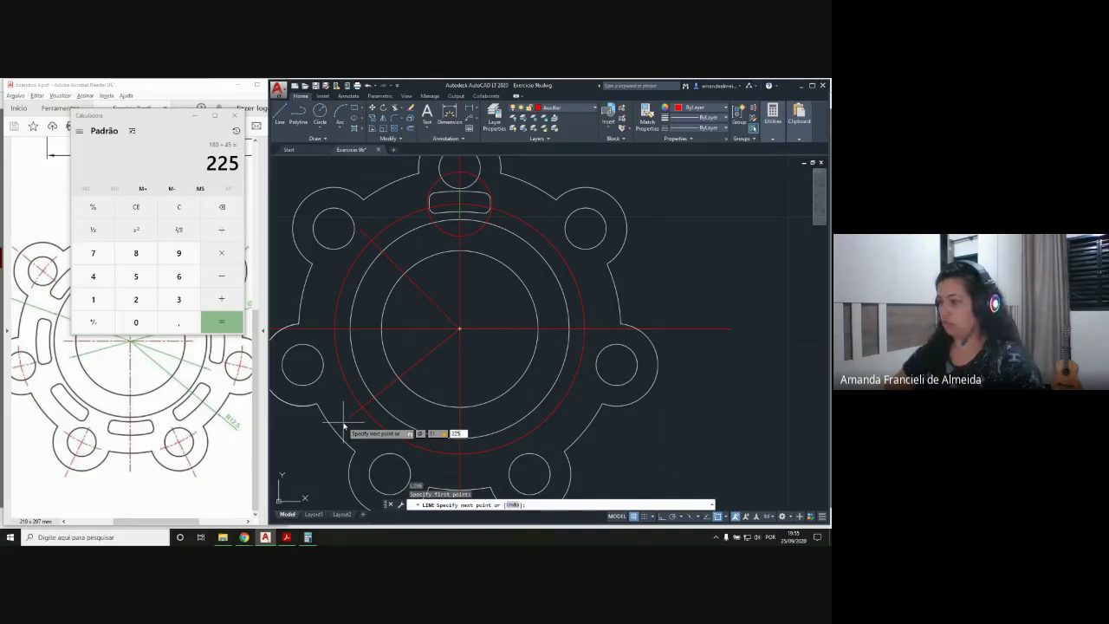
pyautogui.press('Return')
pyautogui.press('Return')
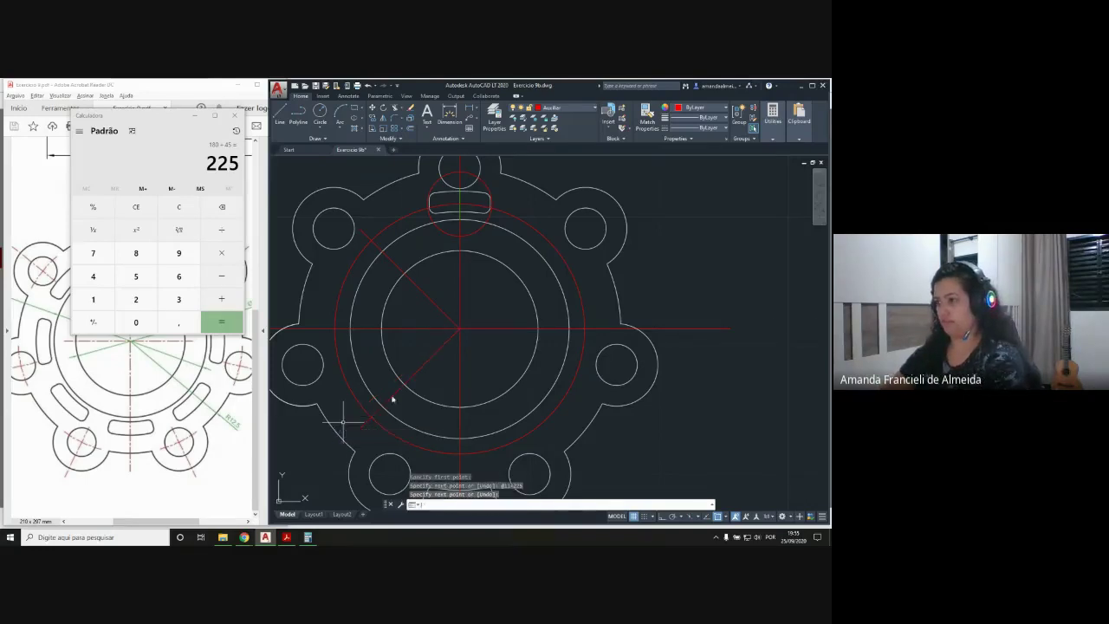
# Add 45 to 225 and another 45 to that sum in the calculator to find the lower-right slot's angle
pyautogui.click(280, 116)
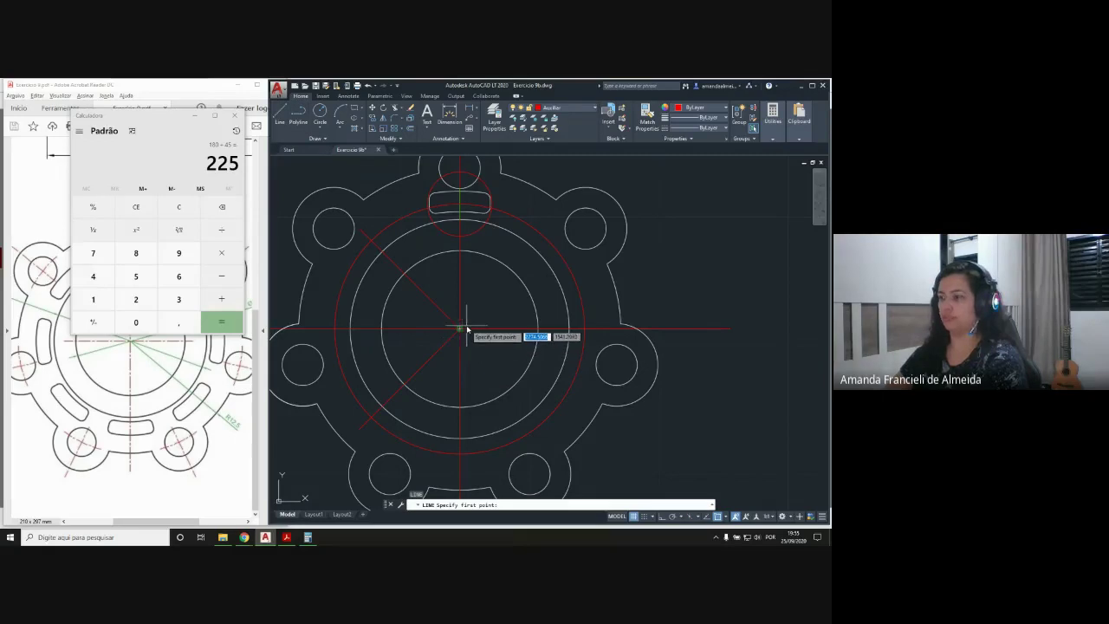
pyautogui.click(221, 298)
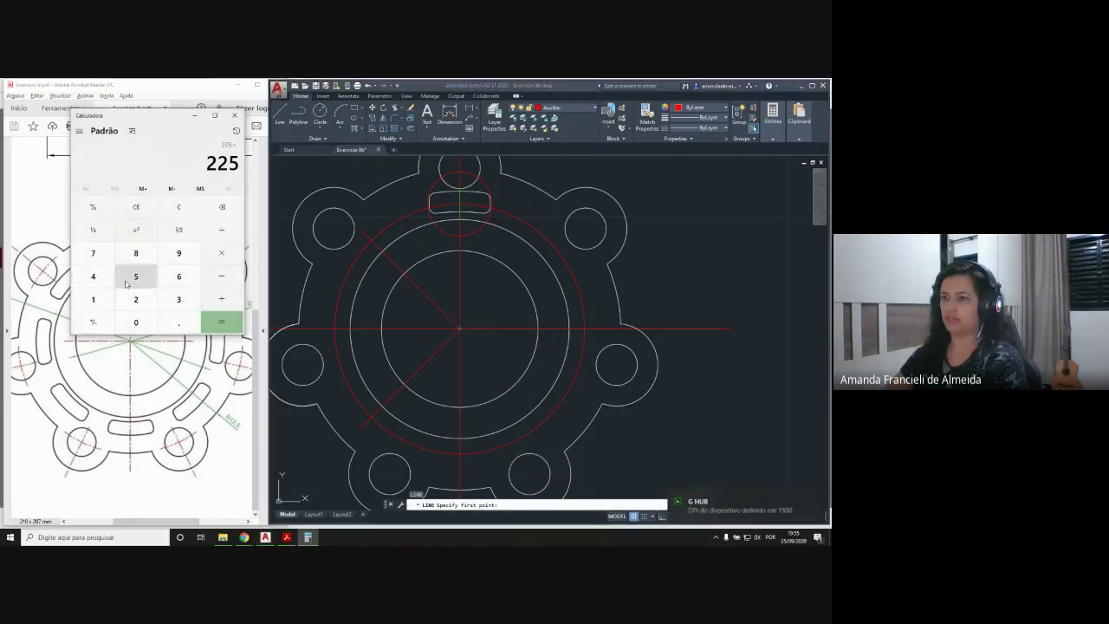
pyautogui.click(92, 275)
pyautogui.click(136, 275)
pyautogui.click(219, 321)
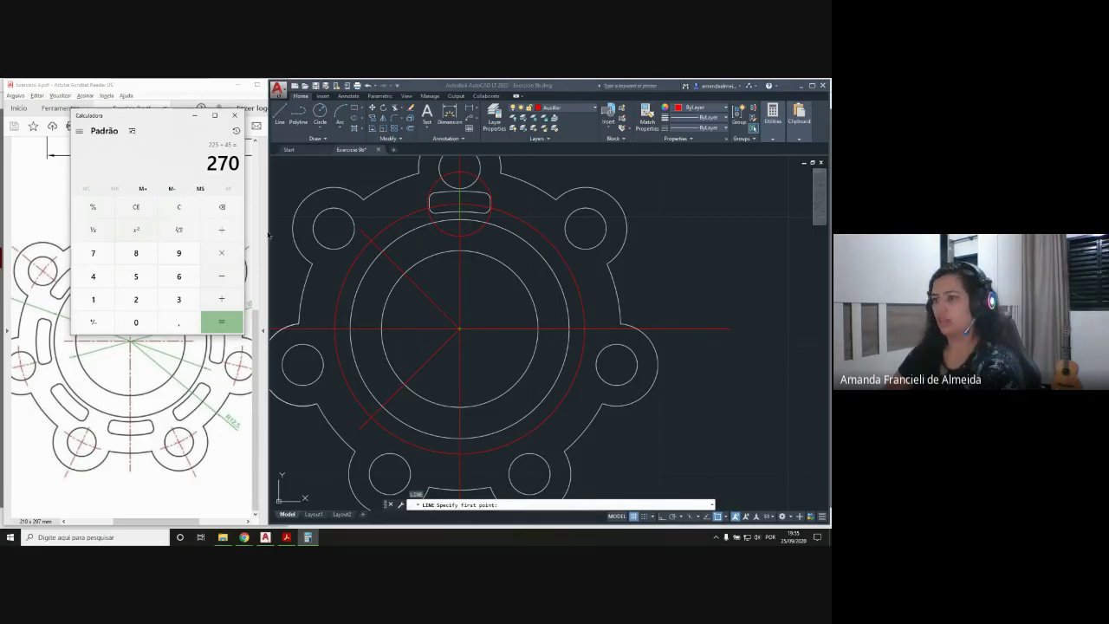
pyautogui.click(222, 230)
pyautogui.click(92, 276)
pyautogui.click(136, 275)
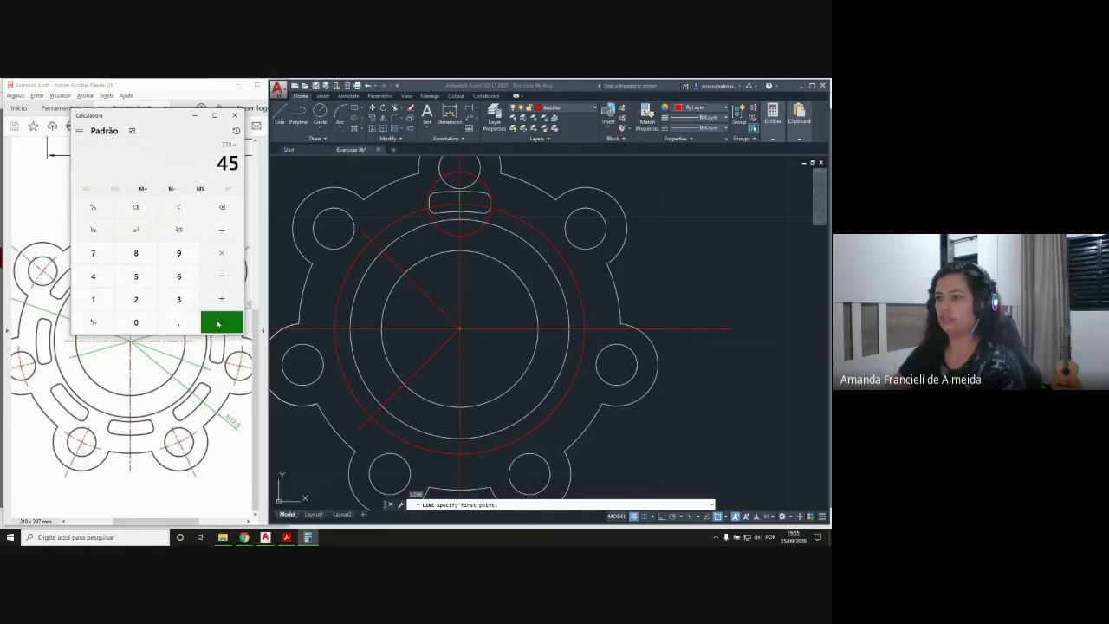
pyautogui.click(218, 323)
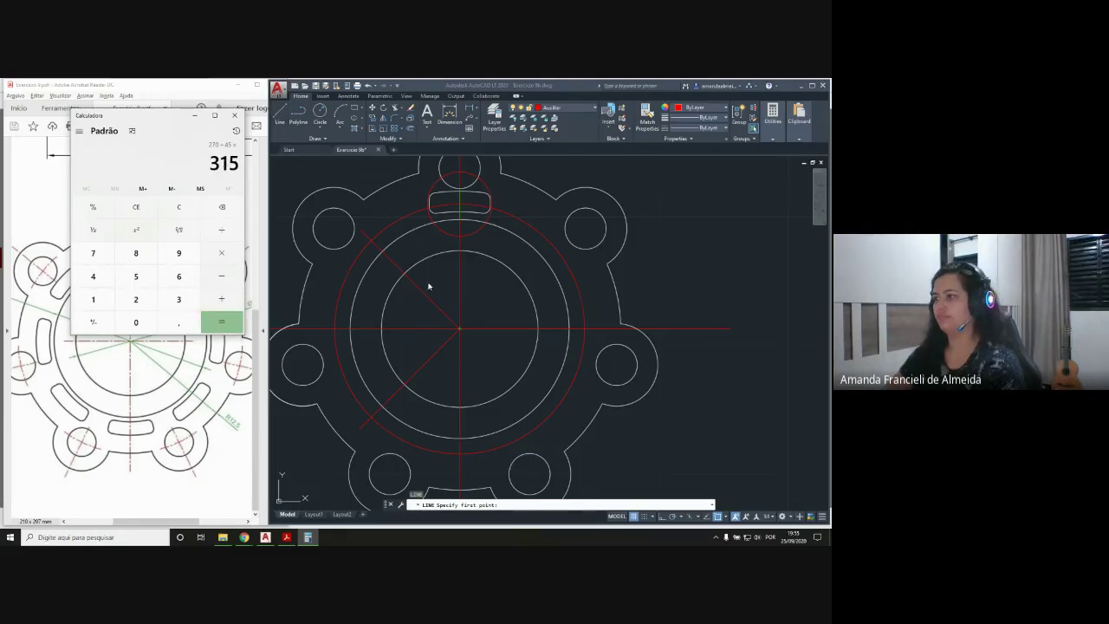
# Draw an auxiliary line from the flange centre towards the lower right, 11 long at an angle of 315°
pyautogui.click(429, 87)
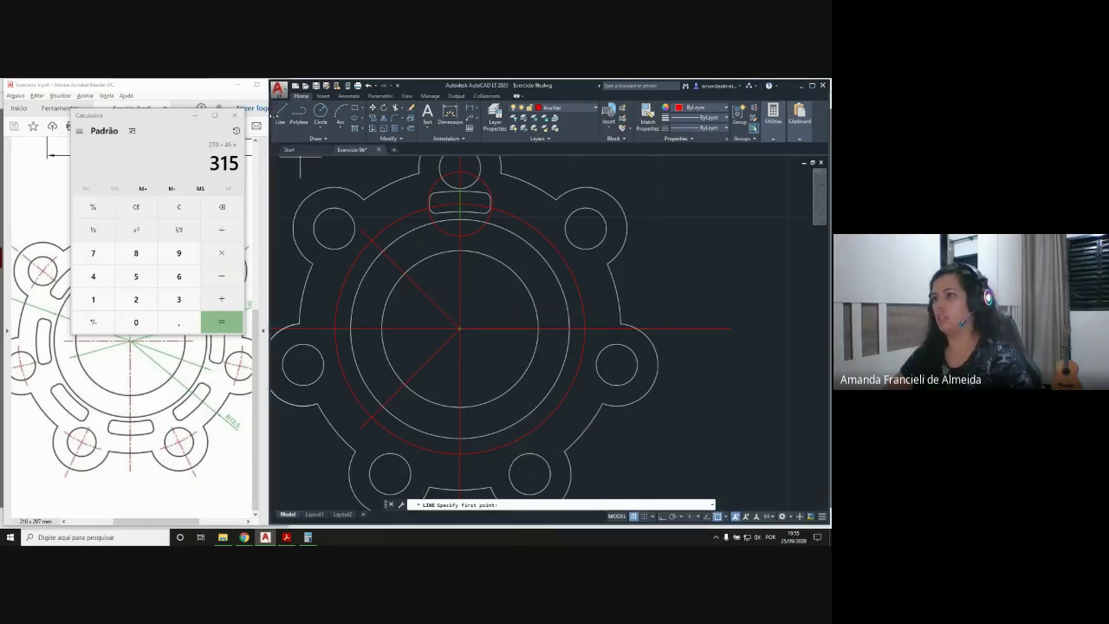
pyautogui.click(459, 329)
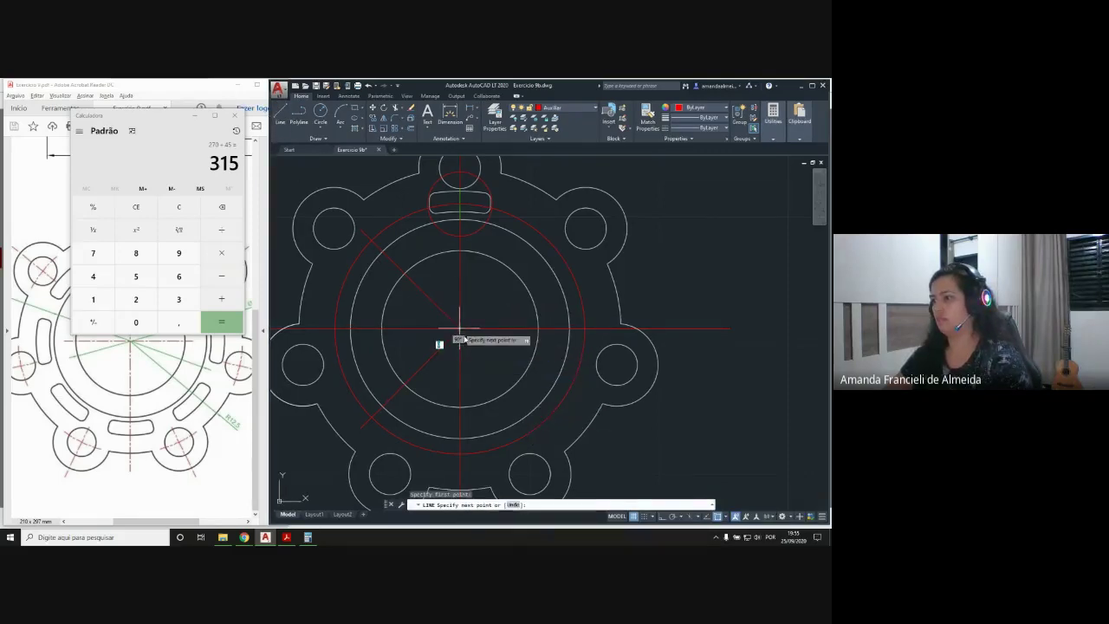
pyautogui.write('@11<')
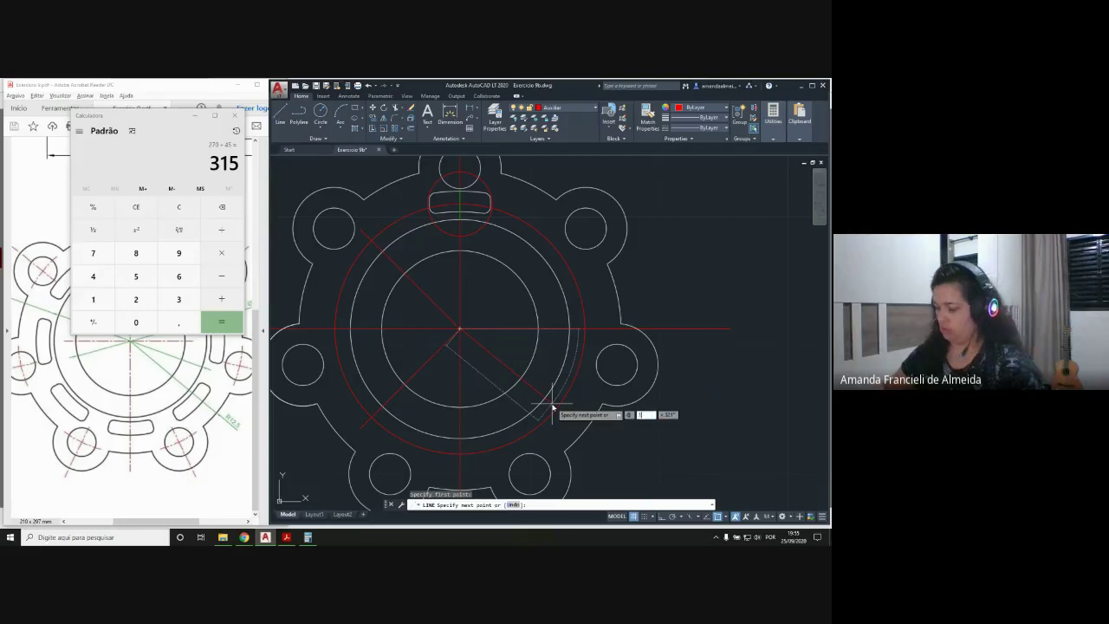
pyautogui.write('315')
pyautogui.press('Return')
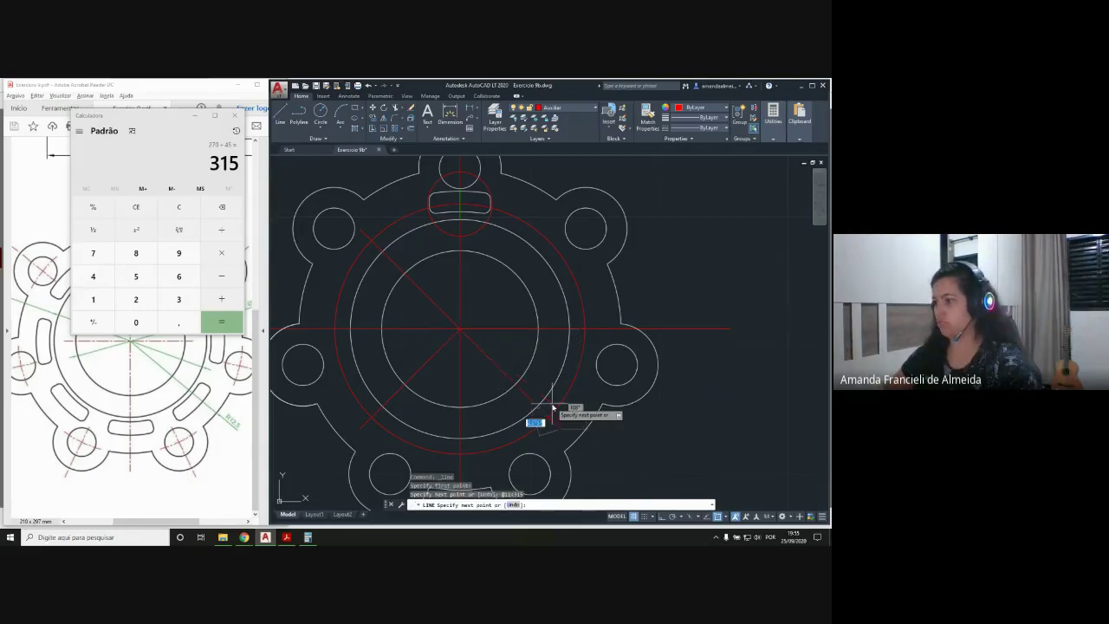
pyautogui.press('Return')
# Draw an auxiliary line from the flange centre towards the upper right, 11 long at an angle of 45°, and minimise the calculator
pyautogui.press('Return')
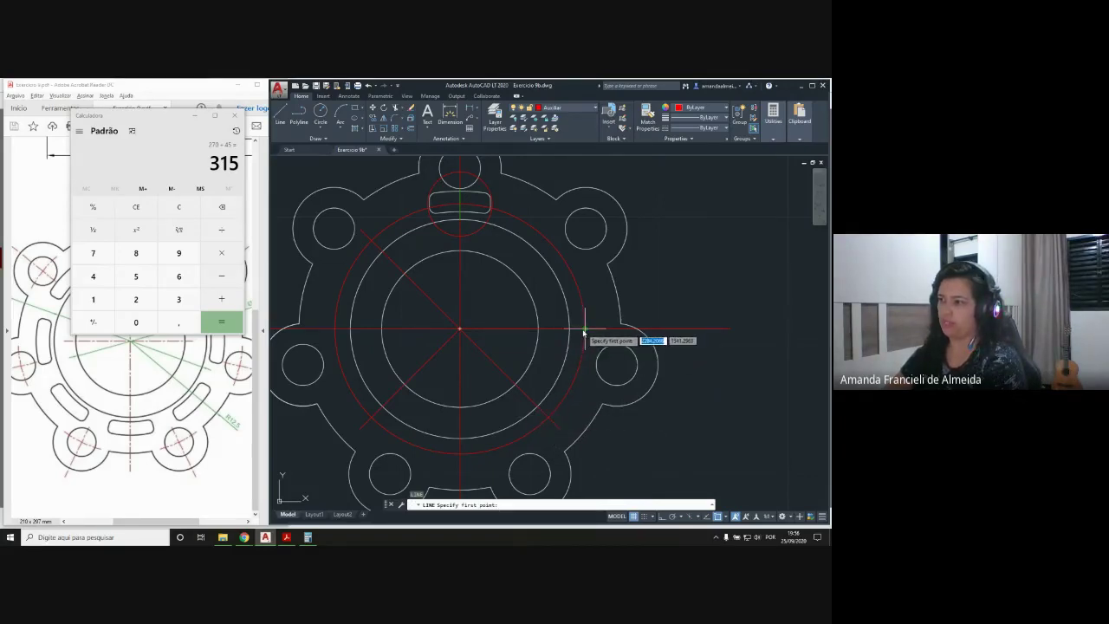
pyautogui.click(459, 328)
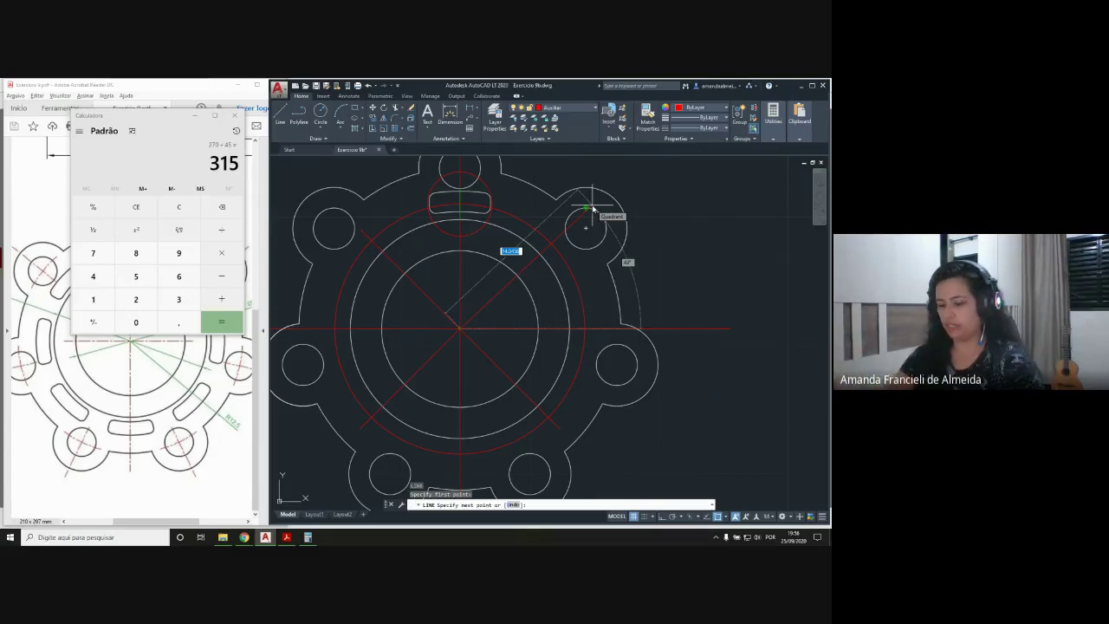
pyautogui.press('F8')
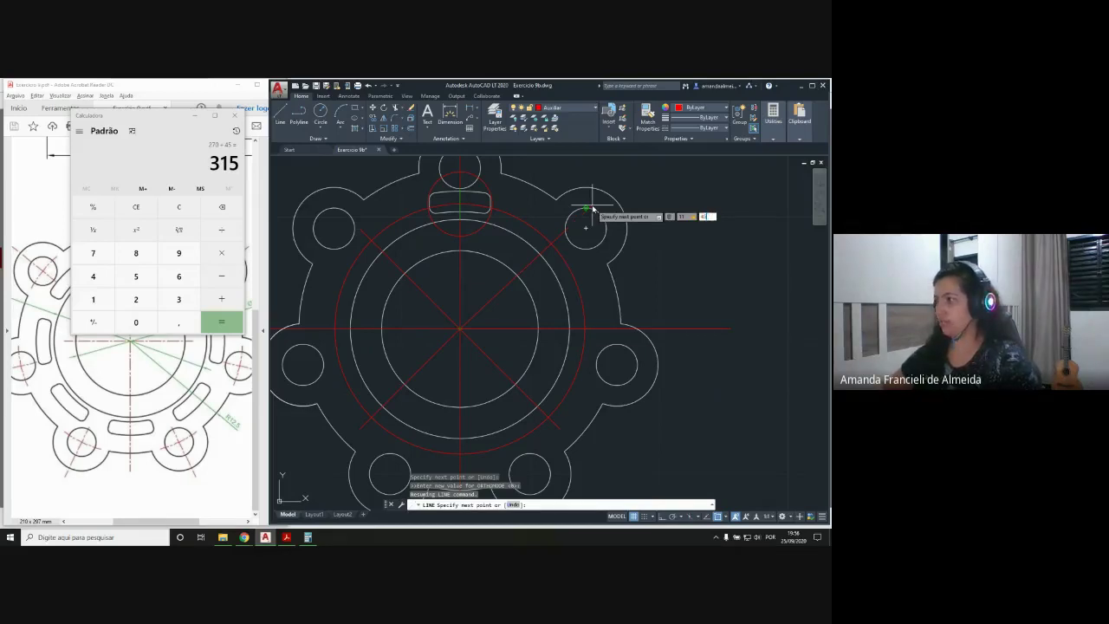
pyautogui.press('Return')
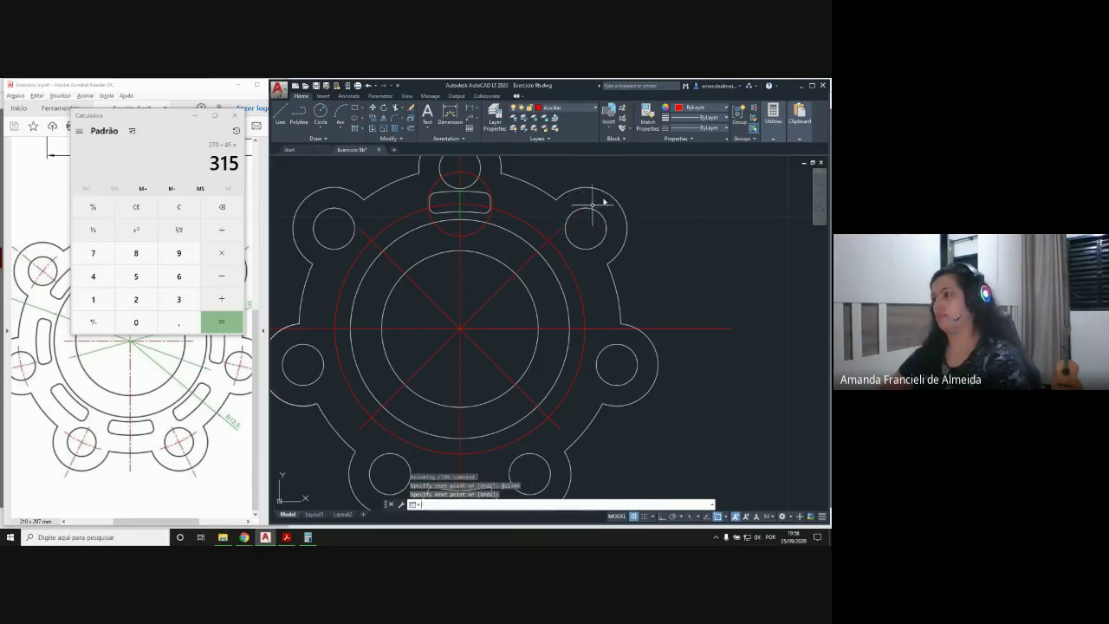
pyautogui.press('Return')
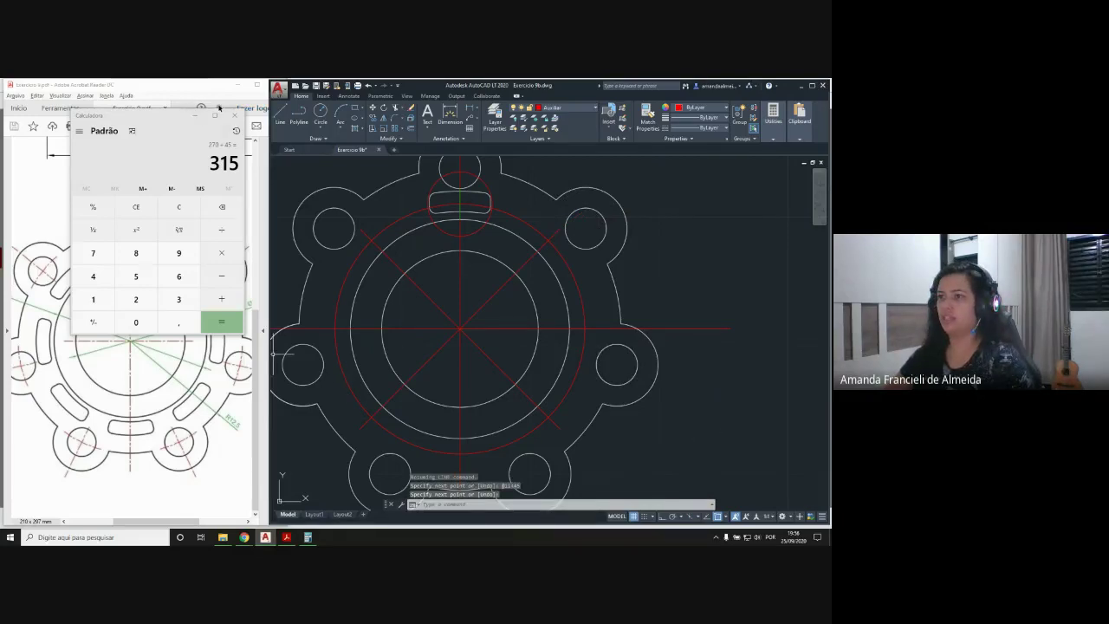
pyautogui.click(196, 115)
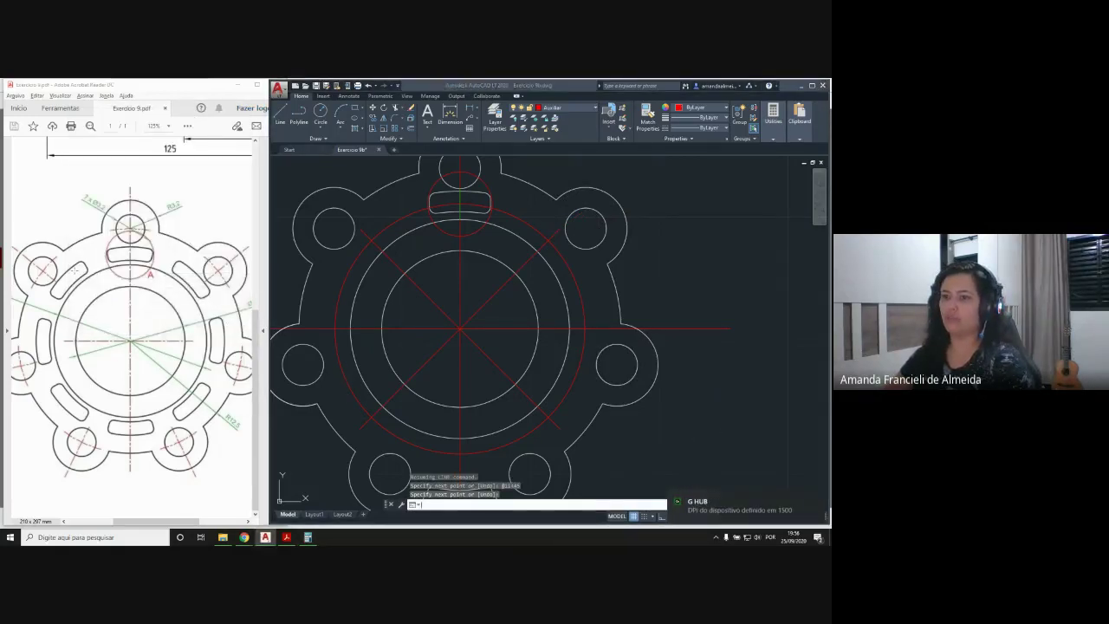
pyautogui.click(495, 246)
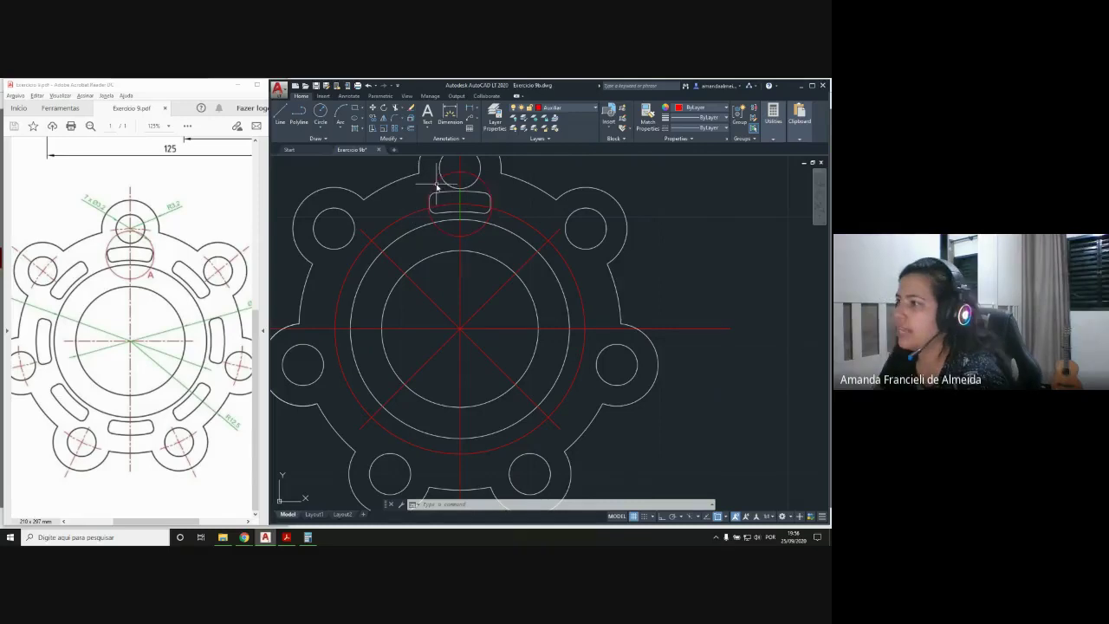
# Copy the top slot with its auxiliary circle, from the circle's centre, to the upper-left diagonal and left horizontal axis crossings on the red pitch circle
pyautogui.click(460, 213)
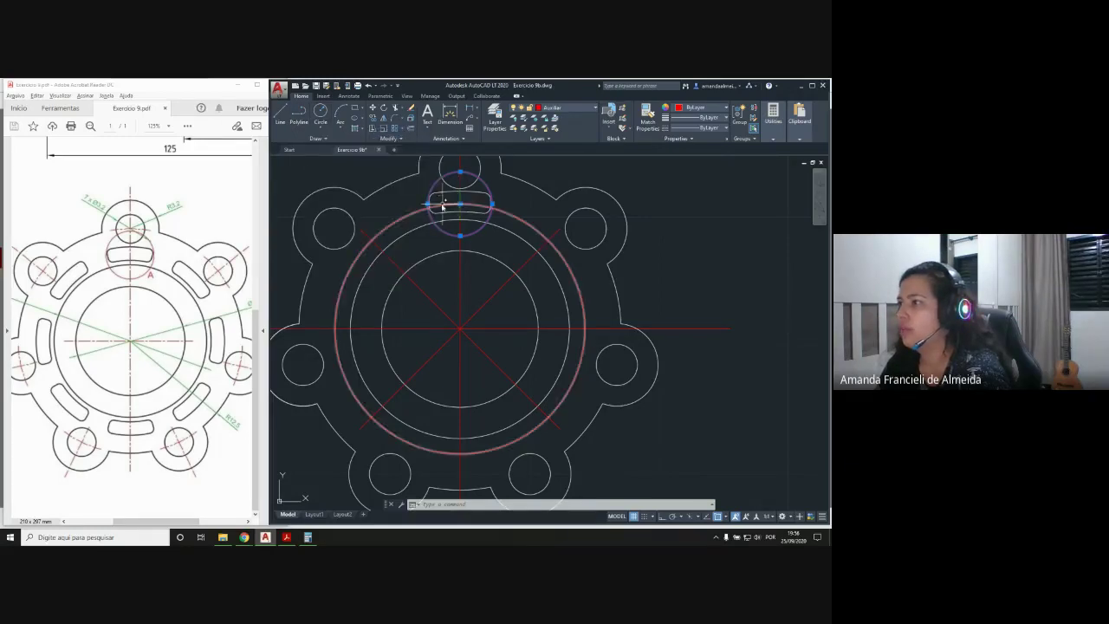
pyautogui.scroll(4, 443, 206)
pyautogui.scroll(-4, 446, 208)
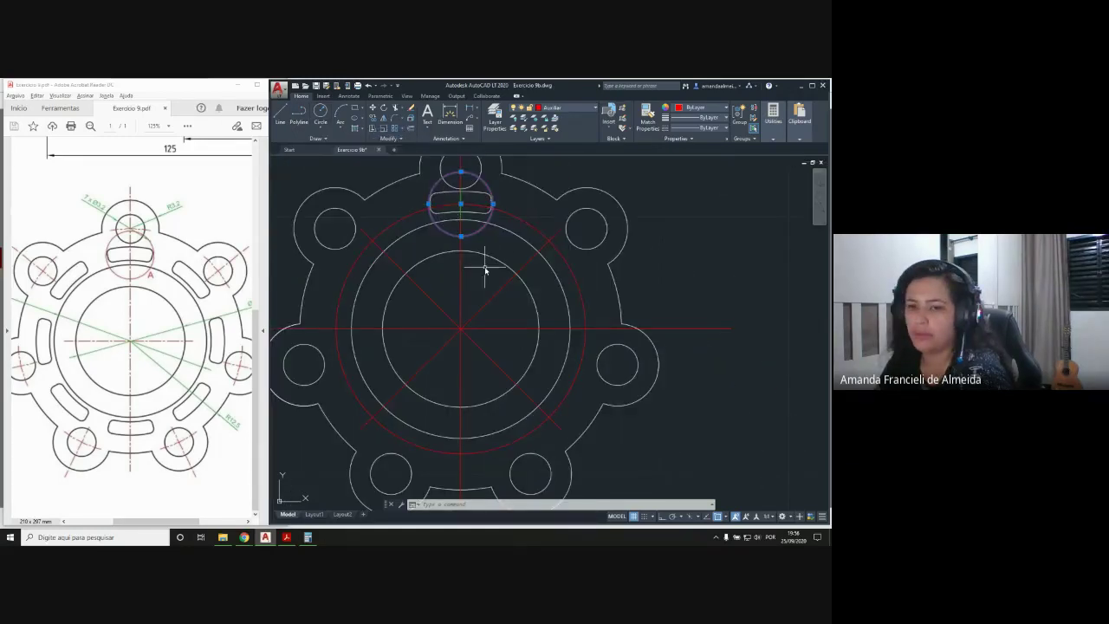
pyautogui.moveTo(484, 251); pyautogui.dragTo(508, 302, button='middle')
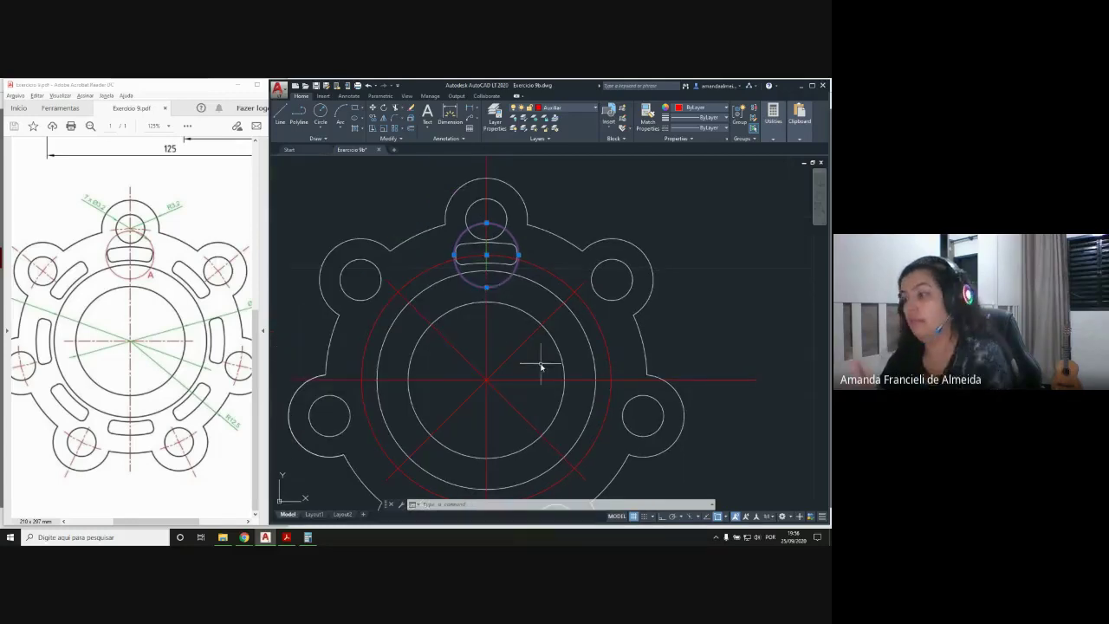
pyautogui.scroll(-2, 541, 363)
pyautogui.moveTo(539, 366); pyautogui.dragTo(490, 319, button='middle')
pyautogui.scroll(2, 469, 296)
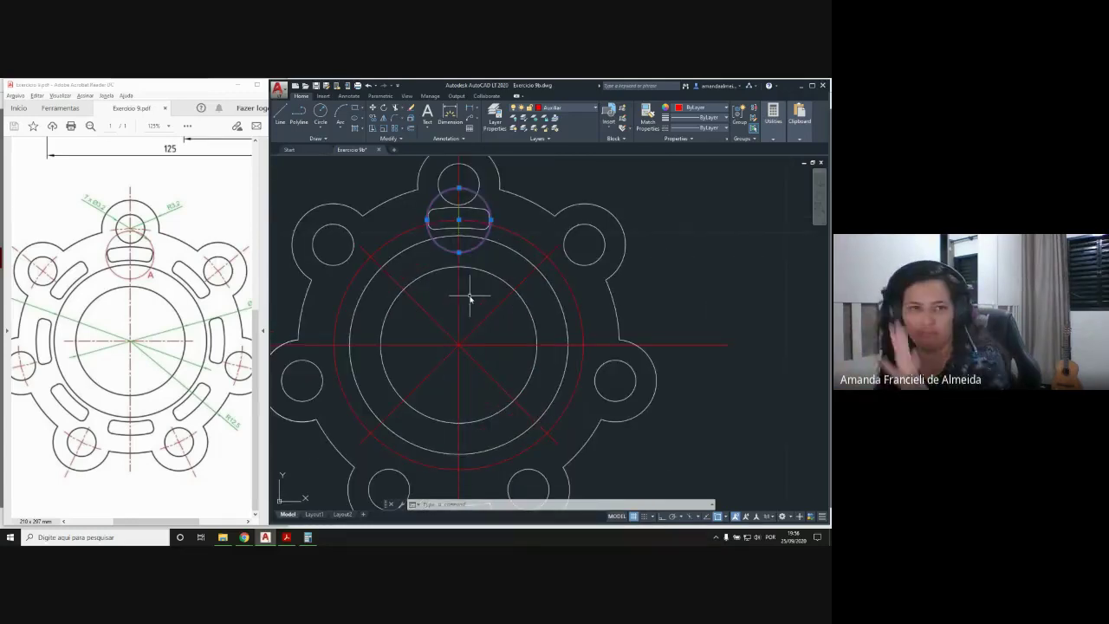
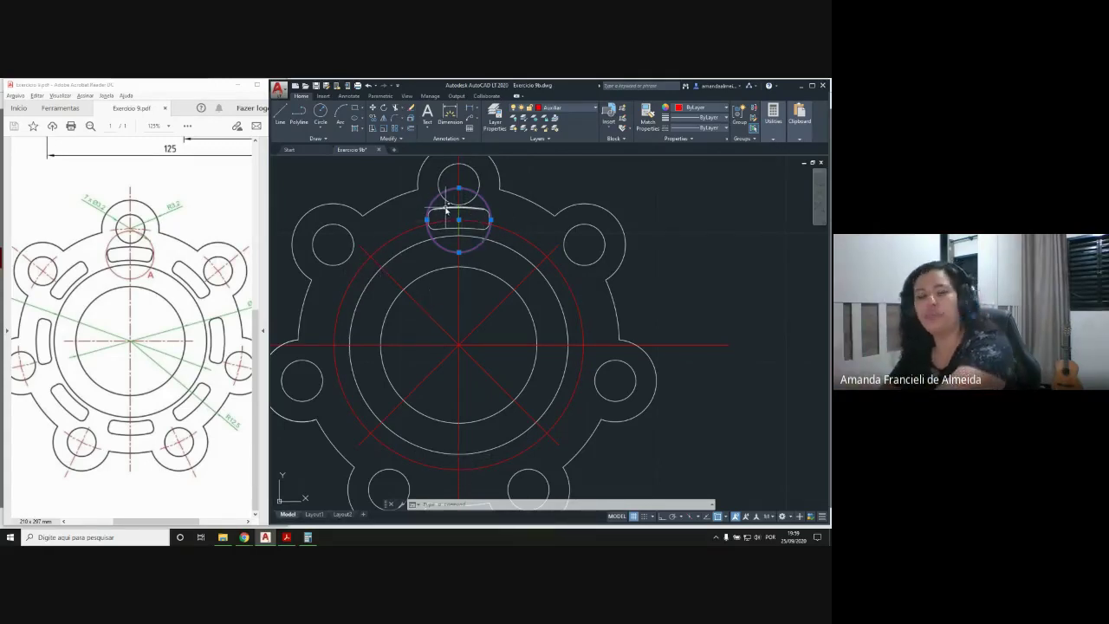
pyautogui.moveTo(448, 209)
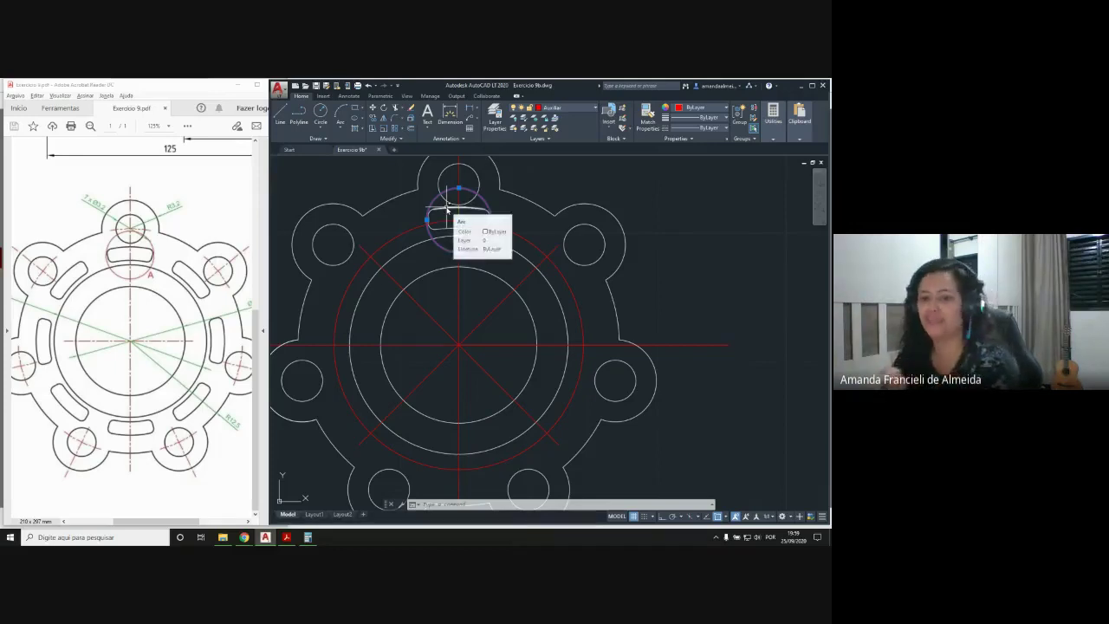
pyautogui.scroll(3, 448, 208)
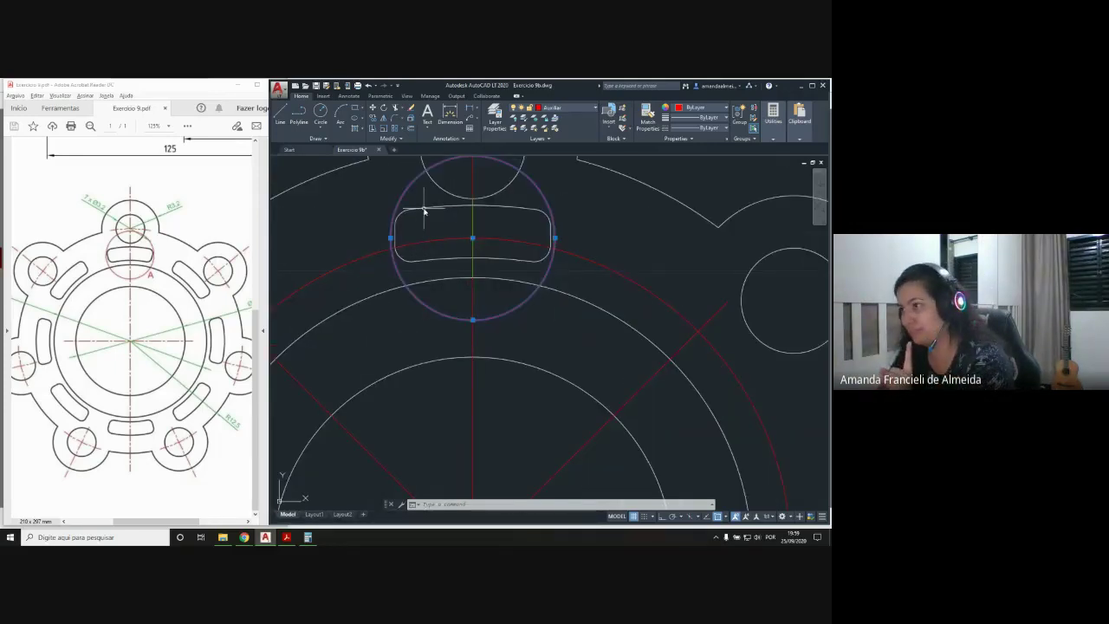
pyautogui.click(508, 206)
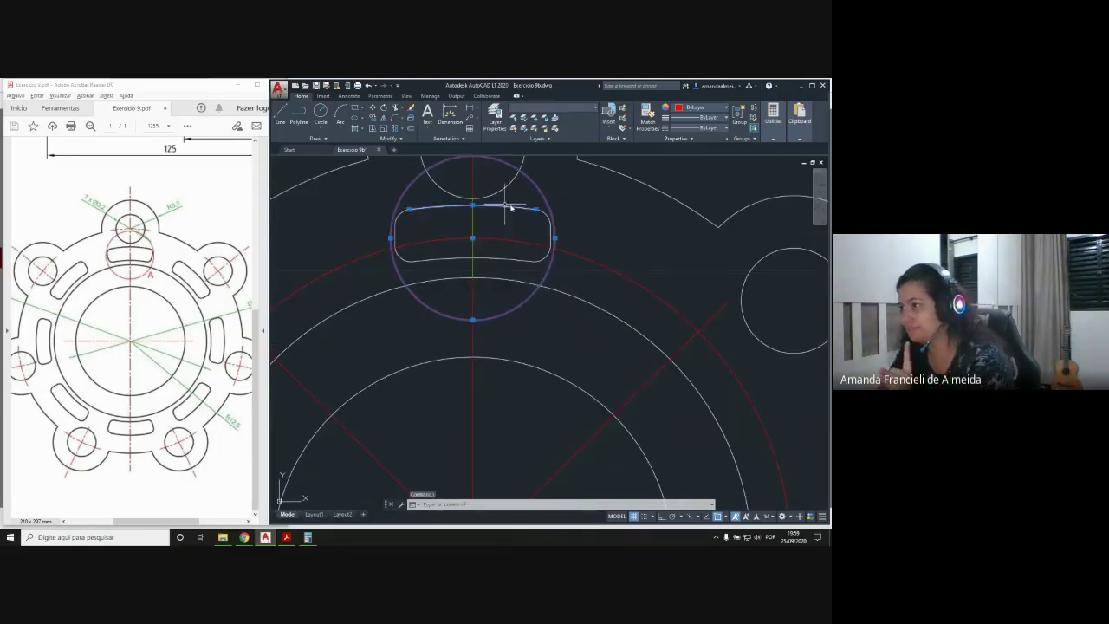
pyautogui.click(553, 236)
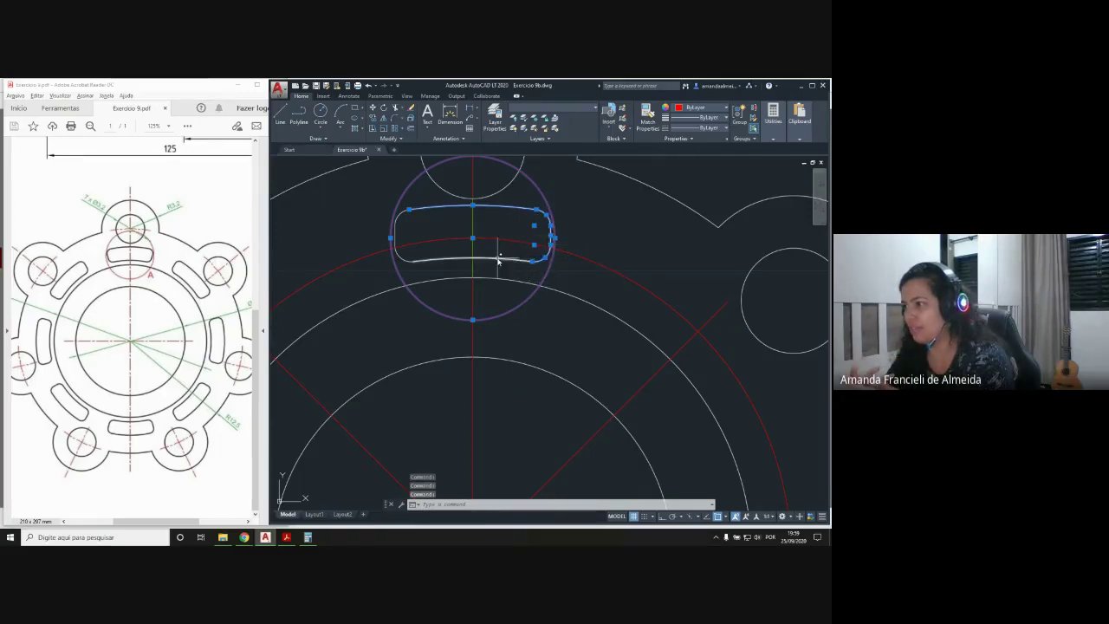
pyautogui.click(498, 253)
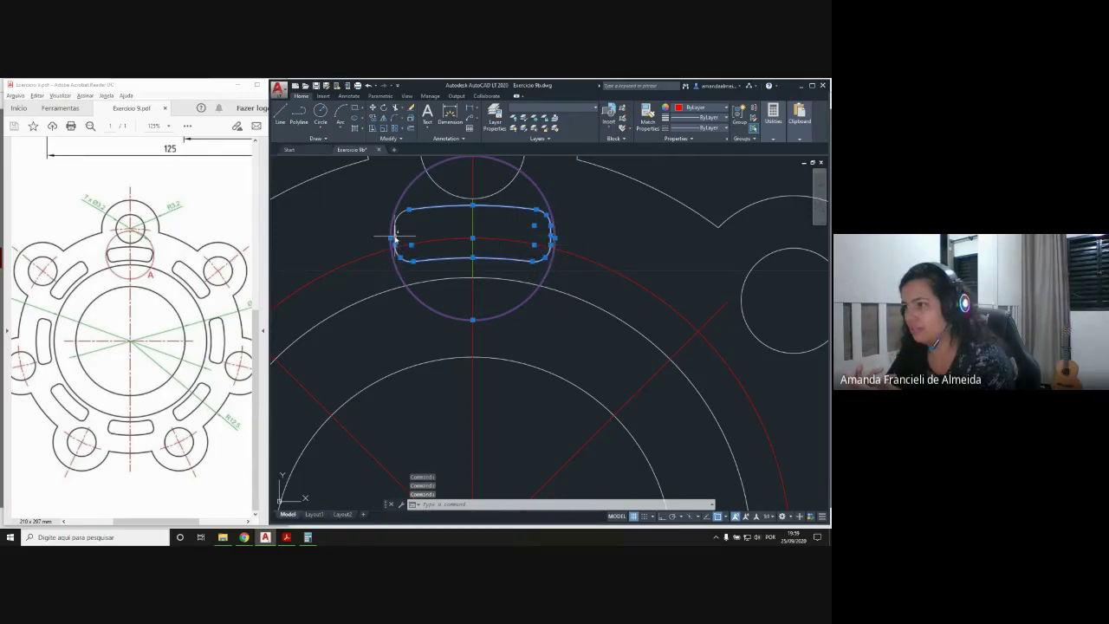
pyautogui.click(393, 236)
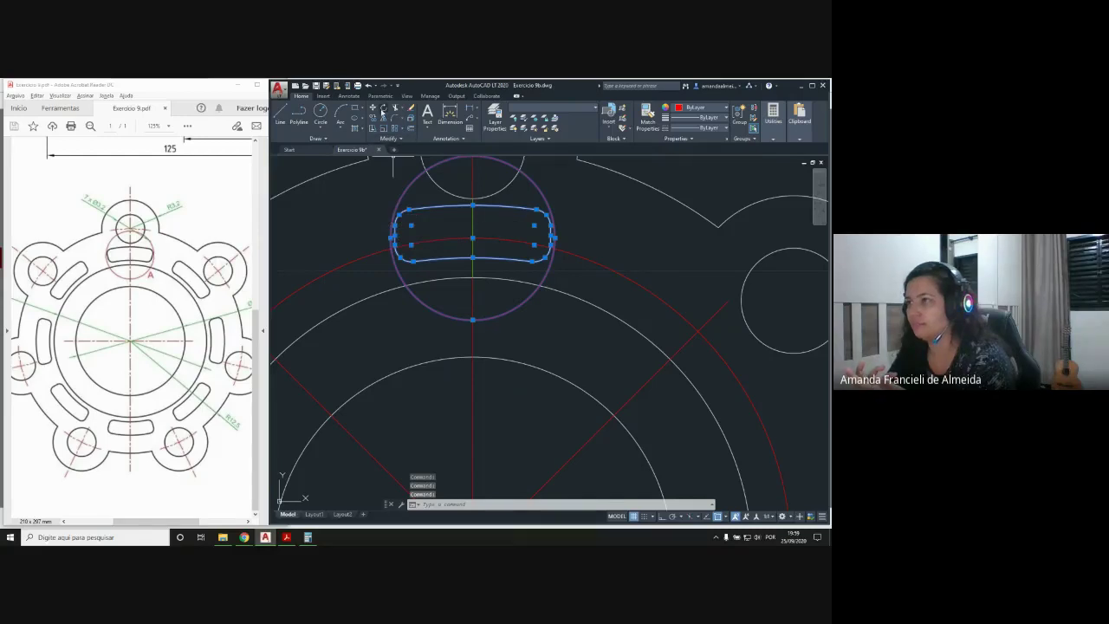
pyautogui.click(374, 119)
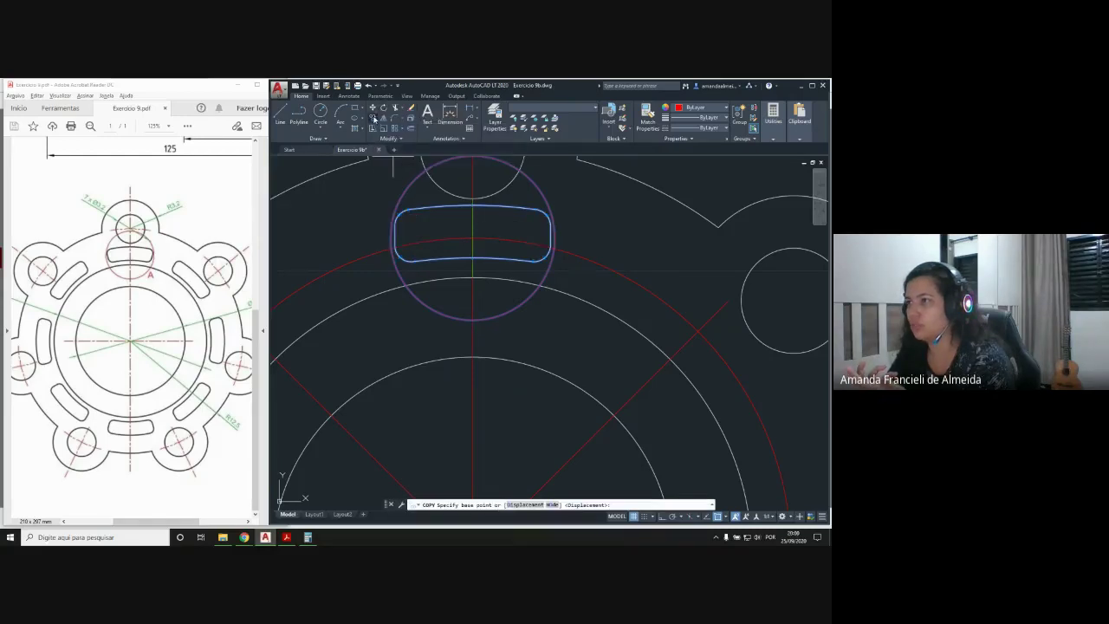
pyautogui.click(473, 240)
pyautogui.scroll(-2, 473, 240)
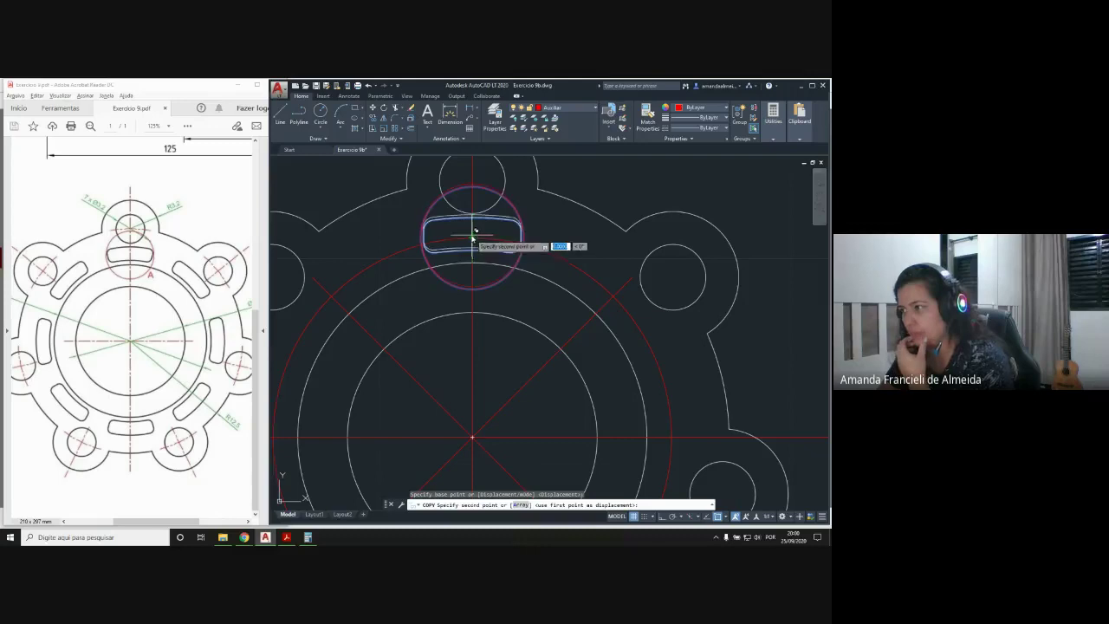
pyautogui.moveTo(346, 265); pyautogui.dragTo(471, 209, button='middle')
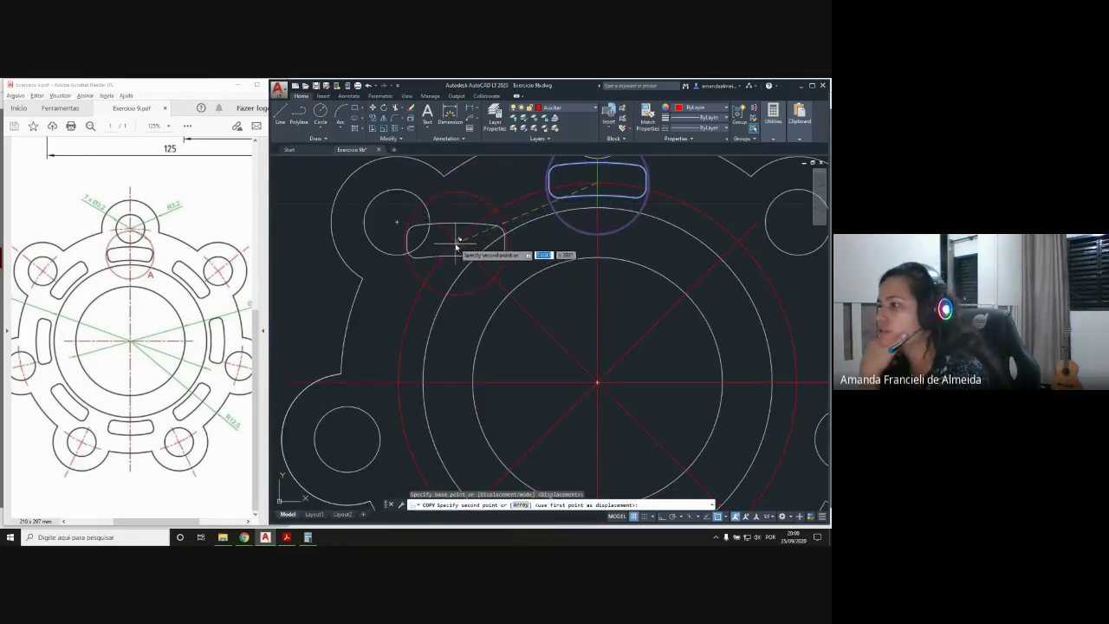
pyautogui.click(456, 243)
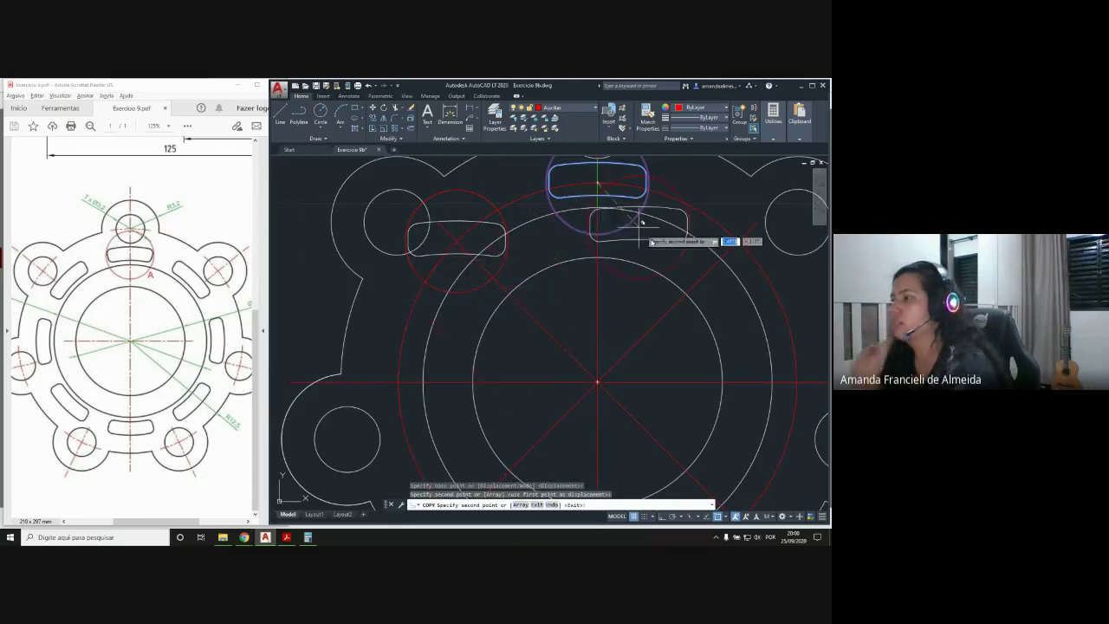
pyautogui.click(401, 382)
pyautogui.press('Escape')
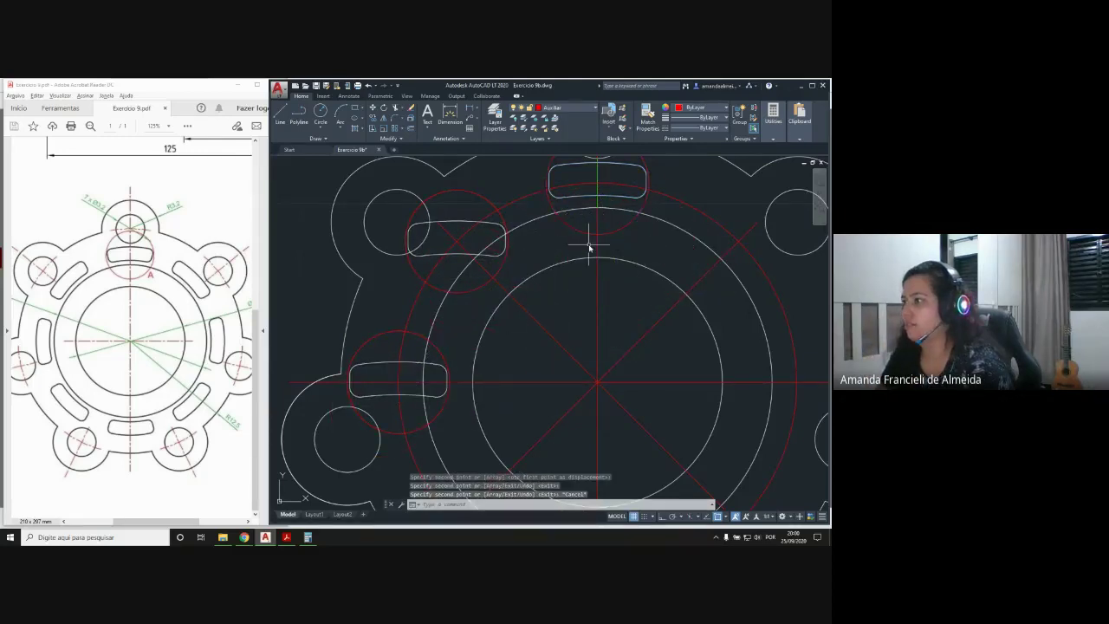
pyautogui.moveTo(586, 242); pyautogui.dragTo(438, 321, button='middle')
pyautogui.moveTo(315, 370)
pyautogui.mouseDown(button='middle')
pyautogui.moveTo(497, 307)
pyautogui.moveTo(465, 291)
pyautogui.mouseUp(button='middle')
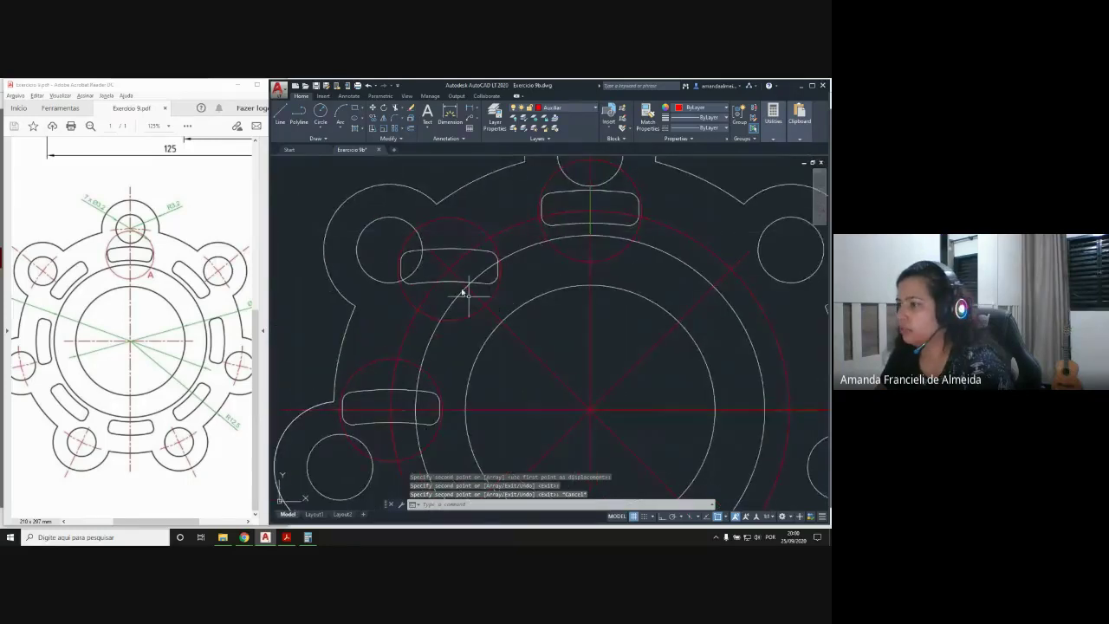
pyautogui.scroll(2, 455, 260)
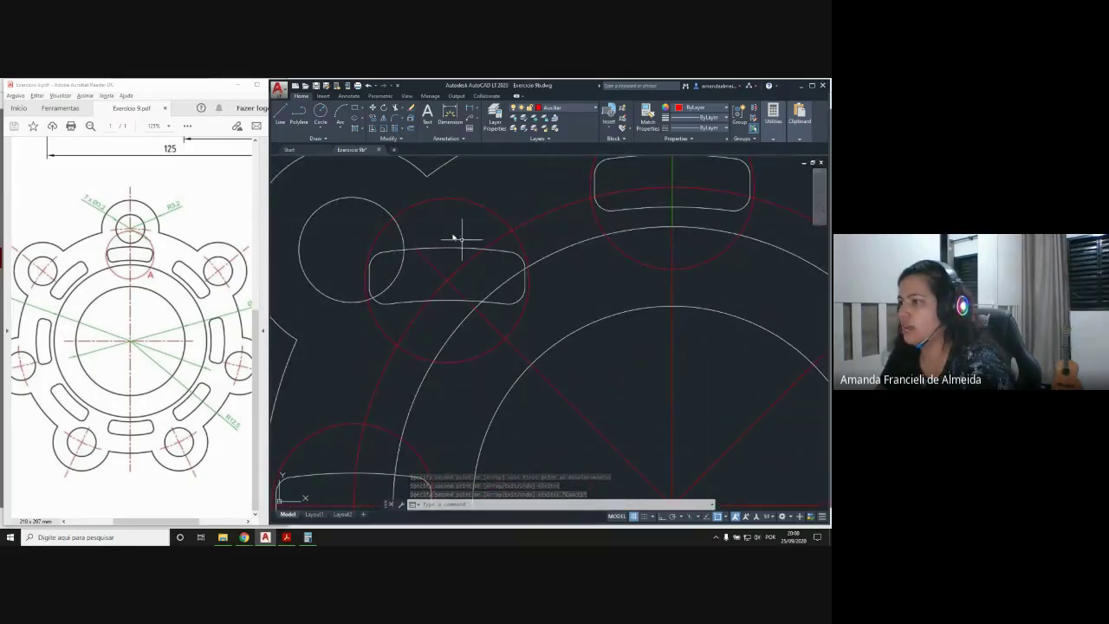
pyautogui.click(436, 251)
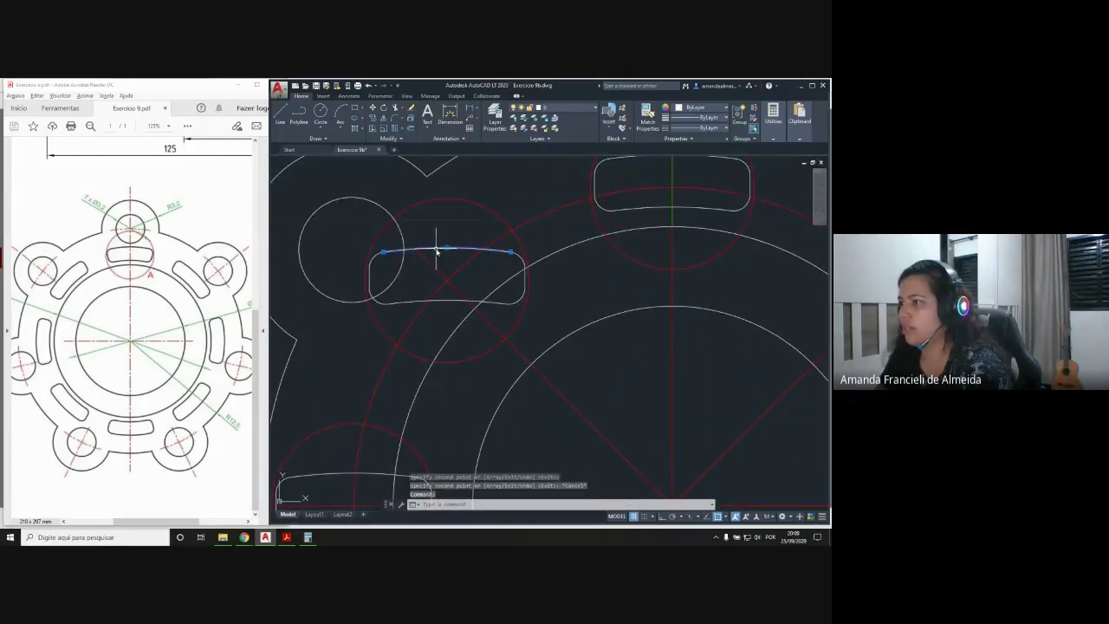
pyautogui.click(371, 277)
pyautogui.press('Escape')
pyautogui.press('Escape')
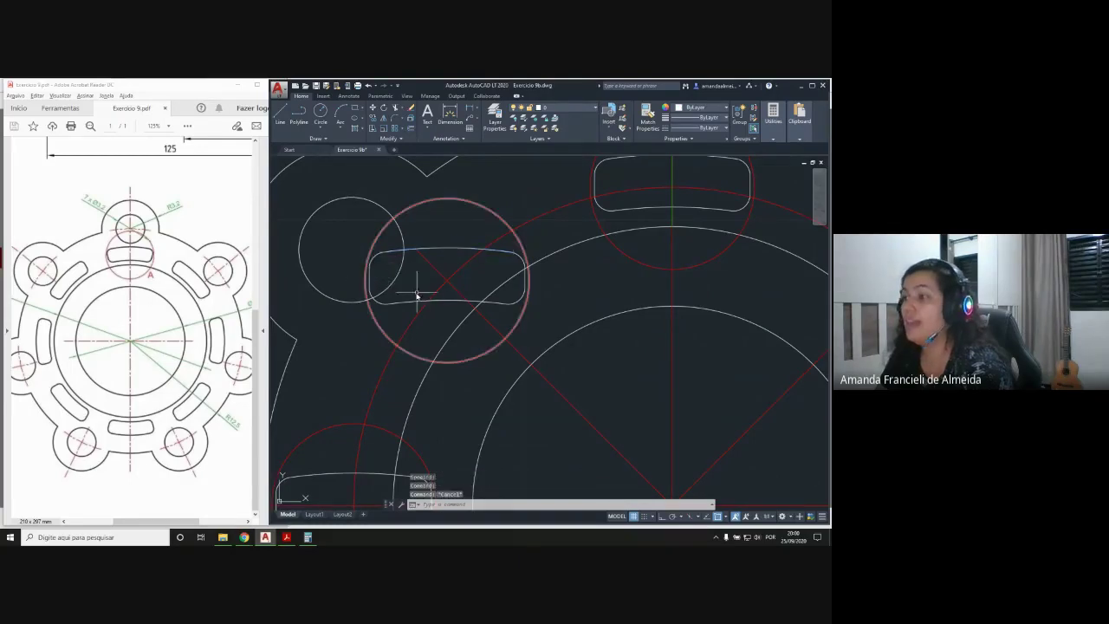
# Join the eight lines and arcs of the upper-left slot copy into a single closed polyline
pyautogui.scroll(2, 452, 257)
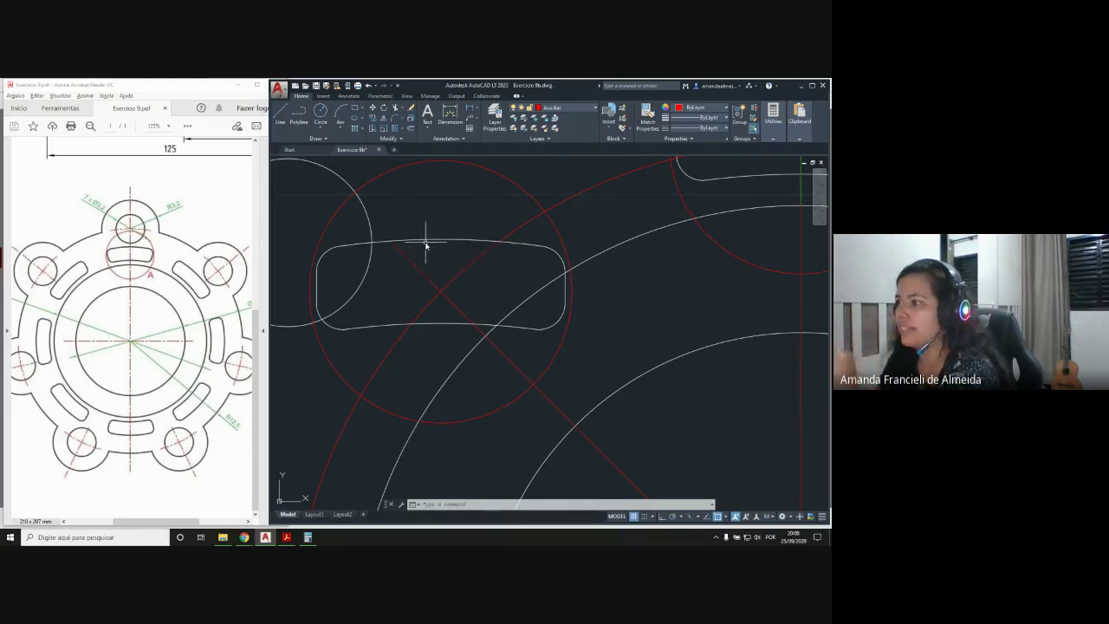
pyautogui.click(426, 242)
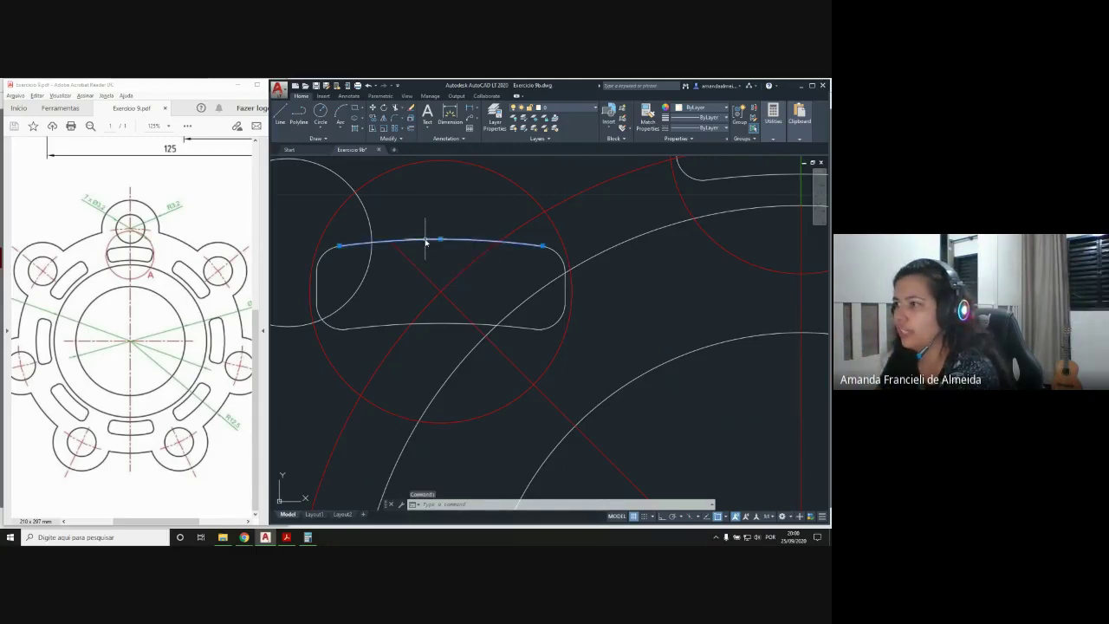
pyautogui.click(320, 258)
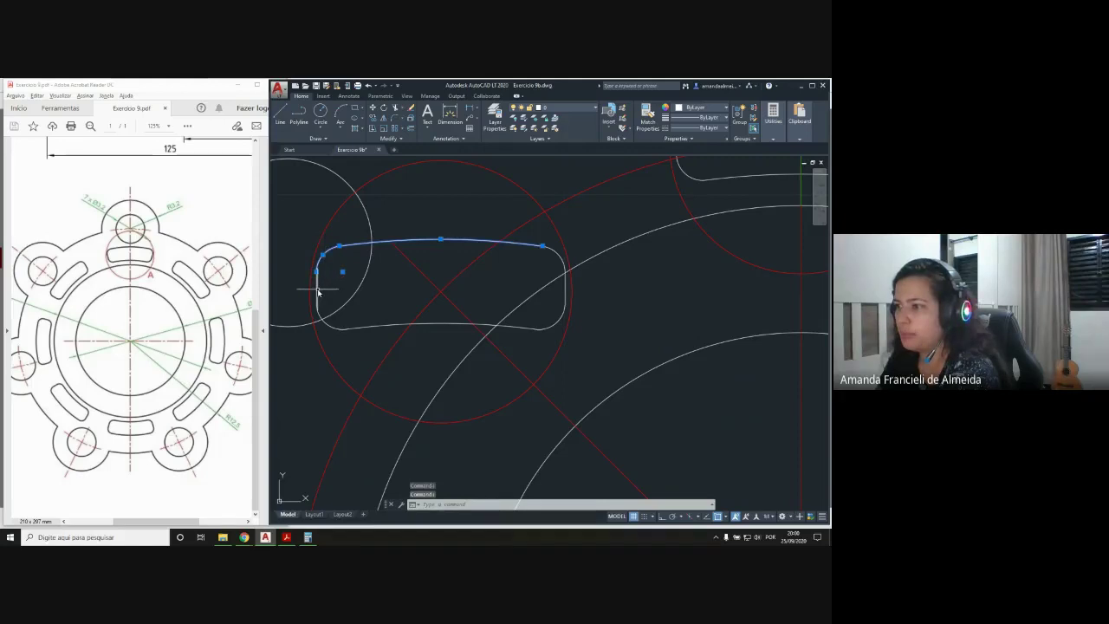
pyautogui.click(317, 292)
pyautogui.click(329, 322)
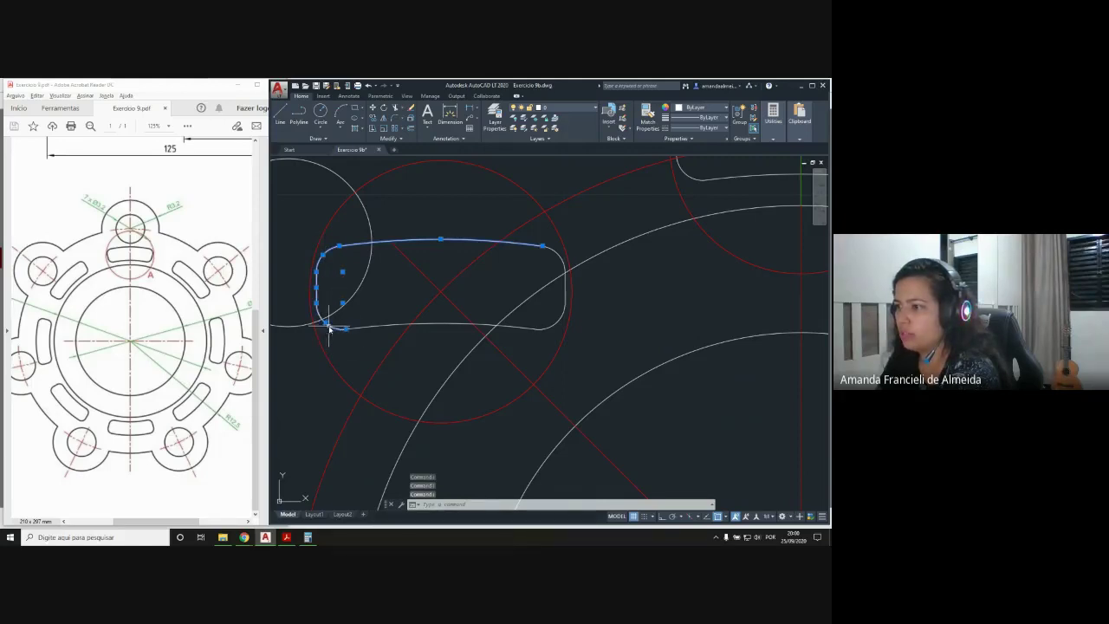
pyautogui.click(378, 318)
pyautogui.click(379, 325)
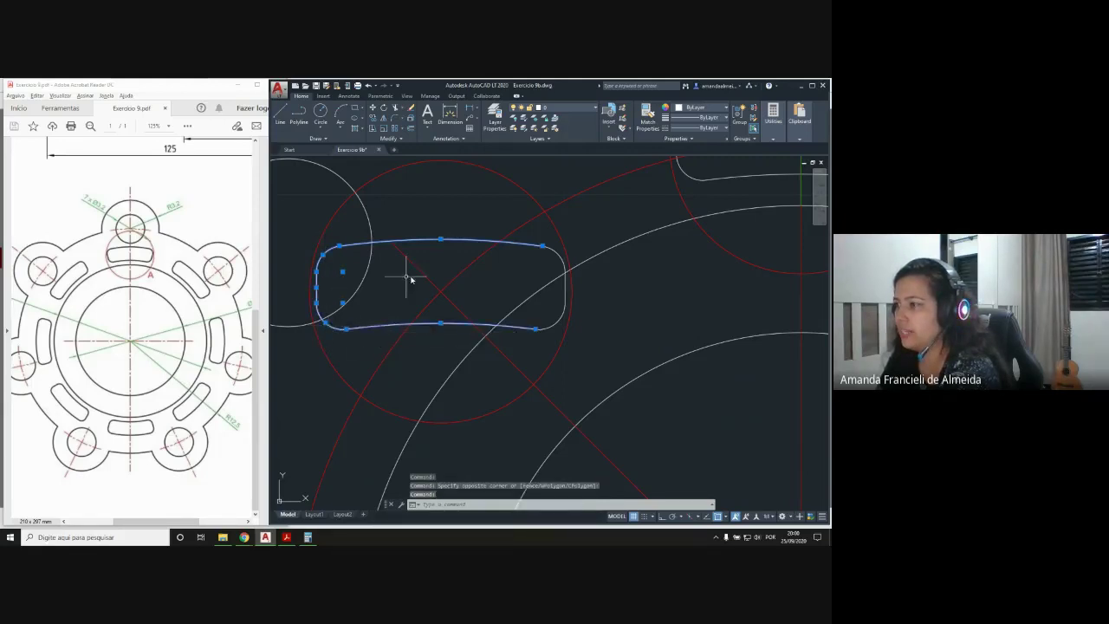
pyautogui.click(556, 317)
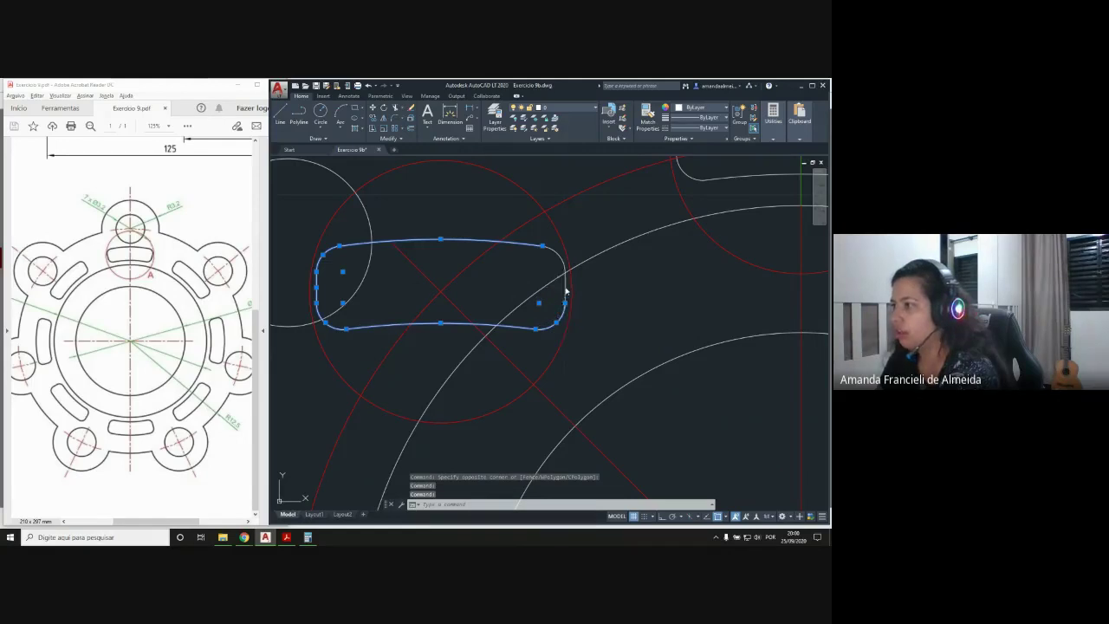
pyautogui.click(565, 288)
pyautogui.click(559, 249)
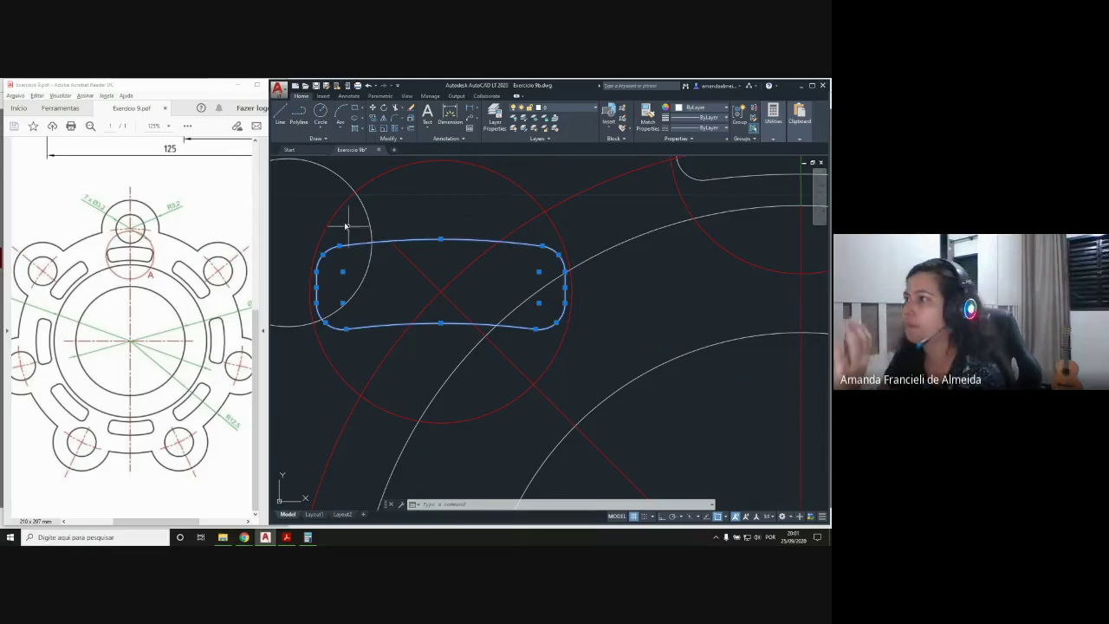
pyautogui.click(402, 130)
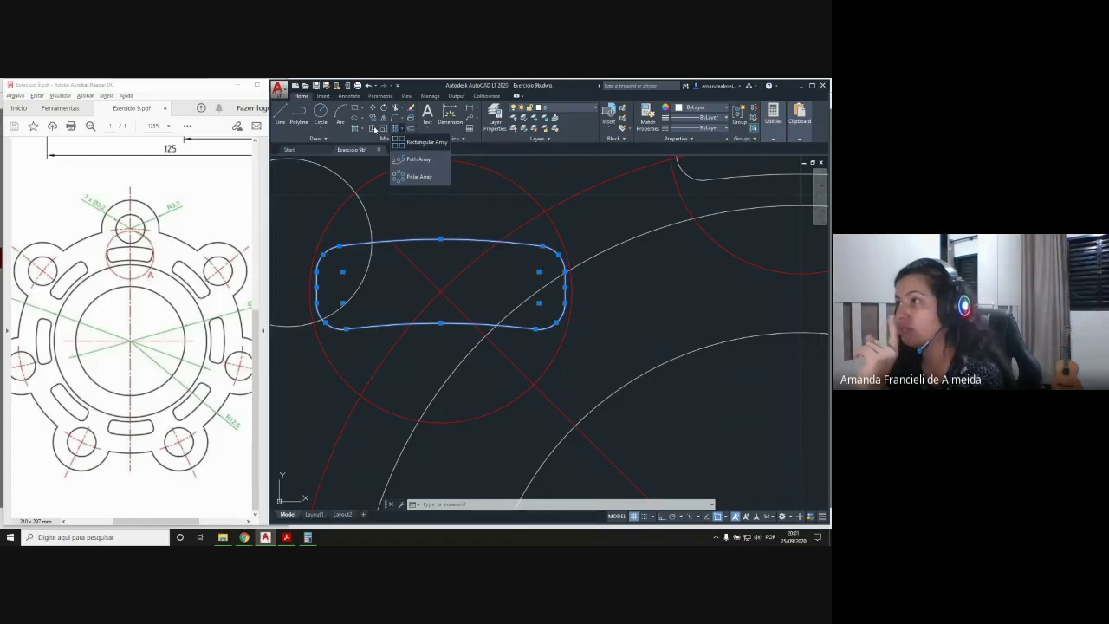
pyautogui.click(396, 141)
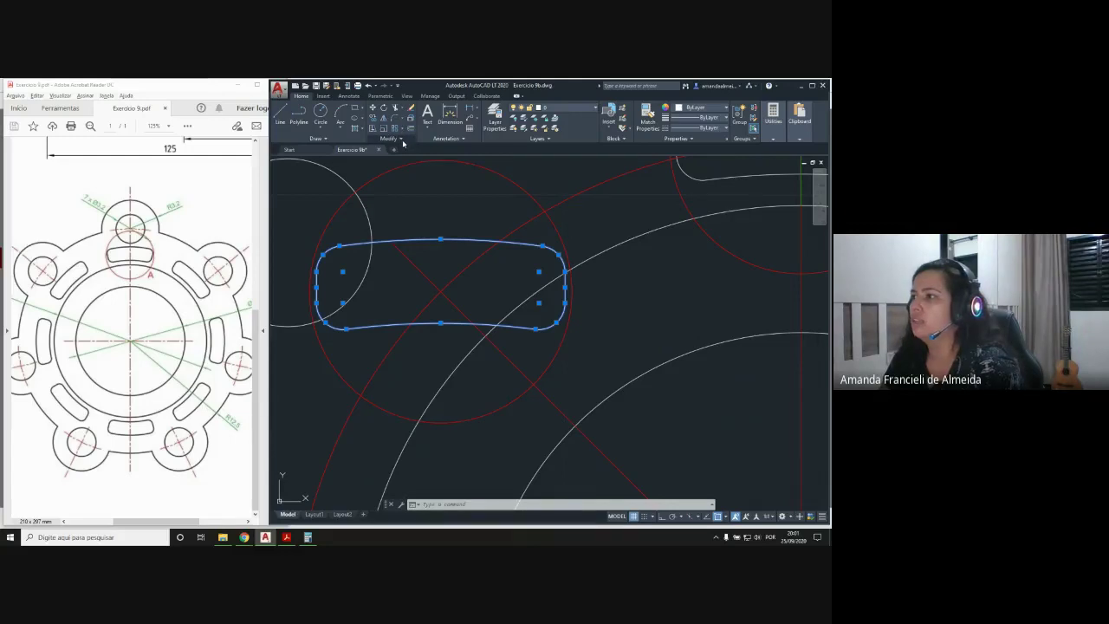
pyautogui.click(401, 139)
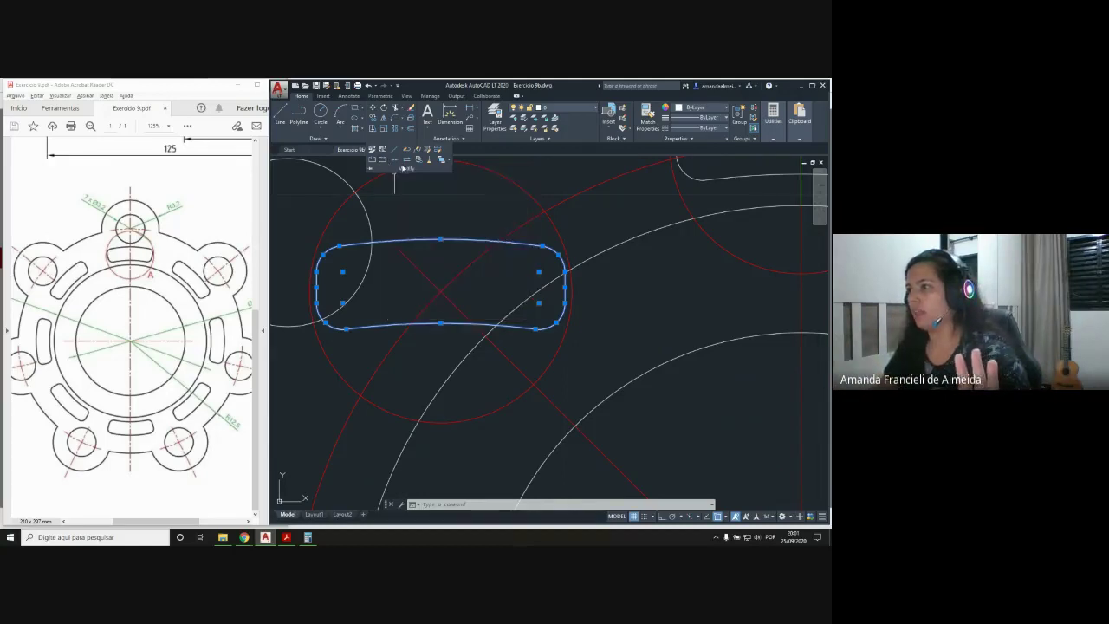
pyautogui.click(394, 162)
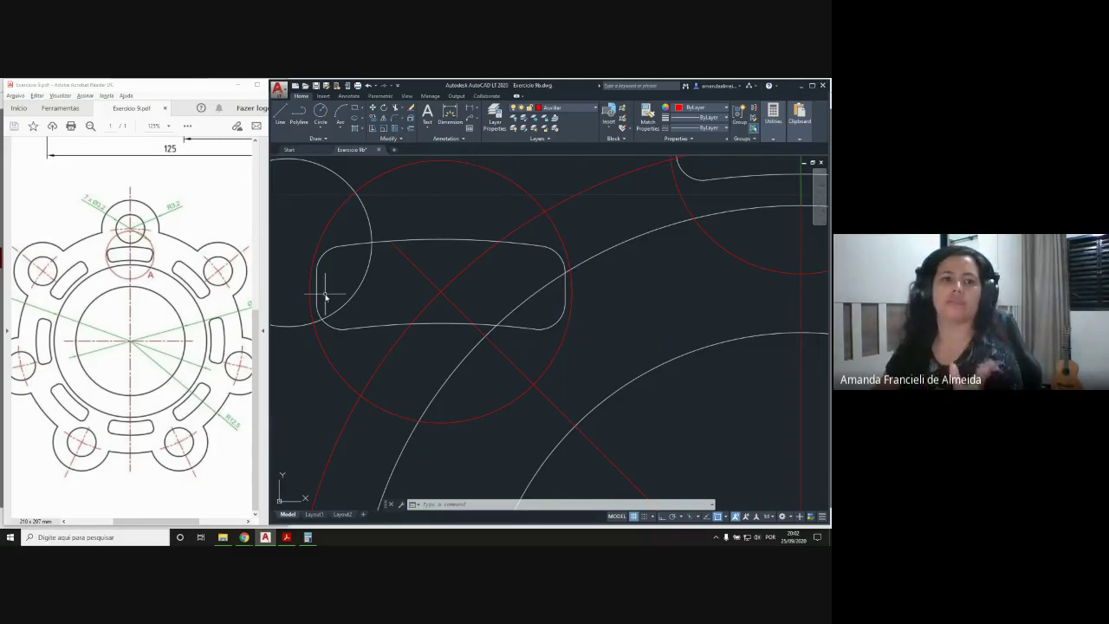
pyautogui.click(423, 241)
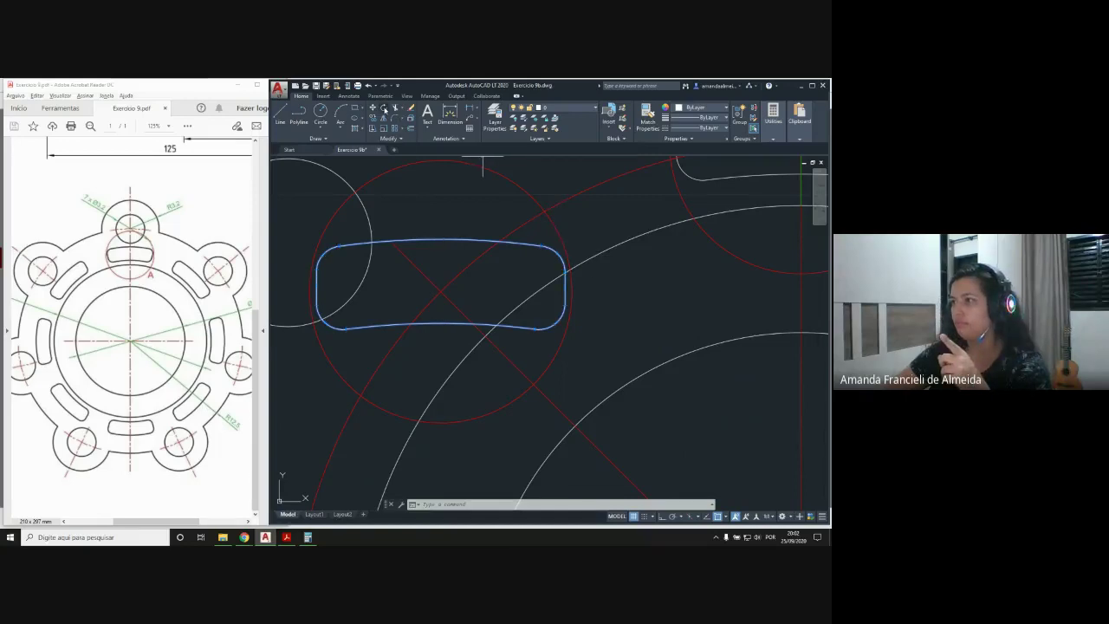
pyautogui.click(385, 110)
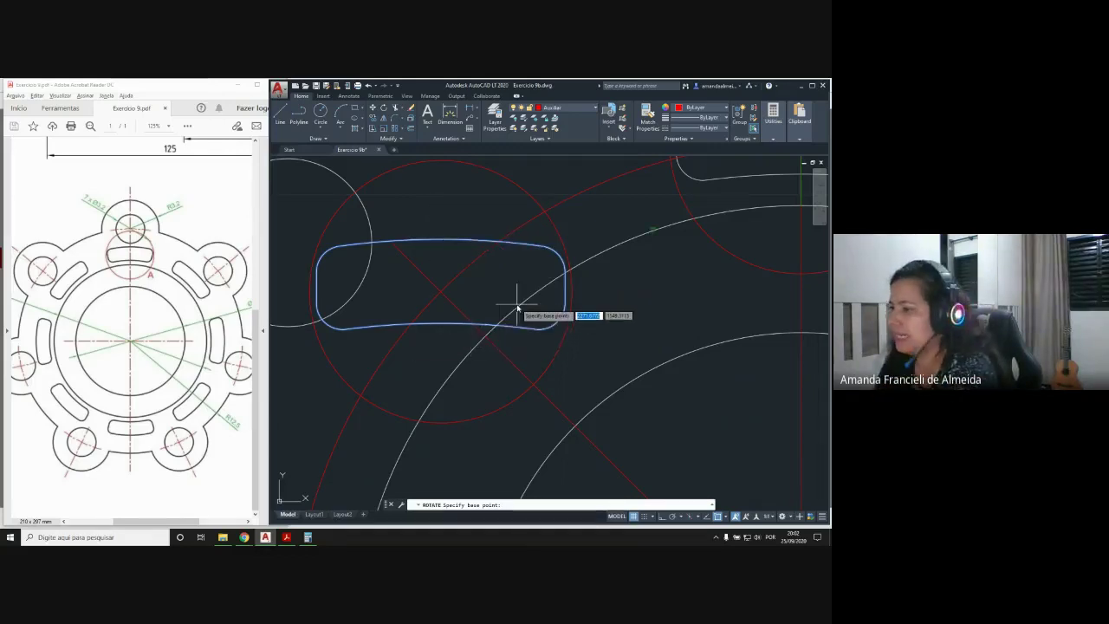
pyautogui.scroll(-4, 577, 274)
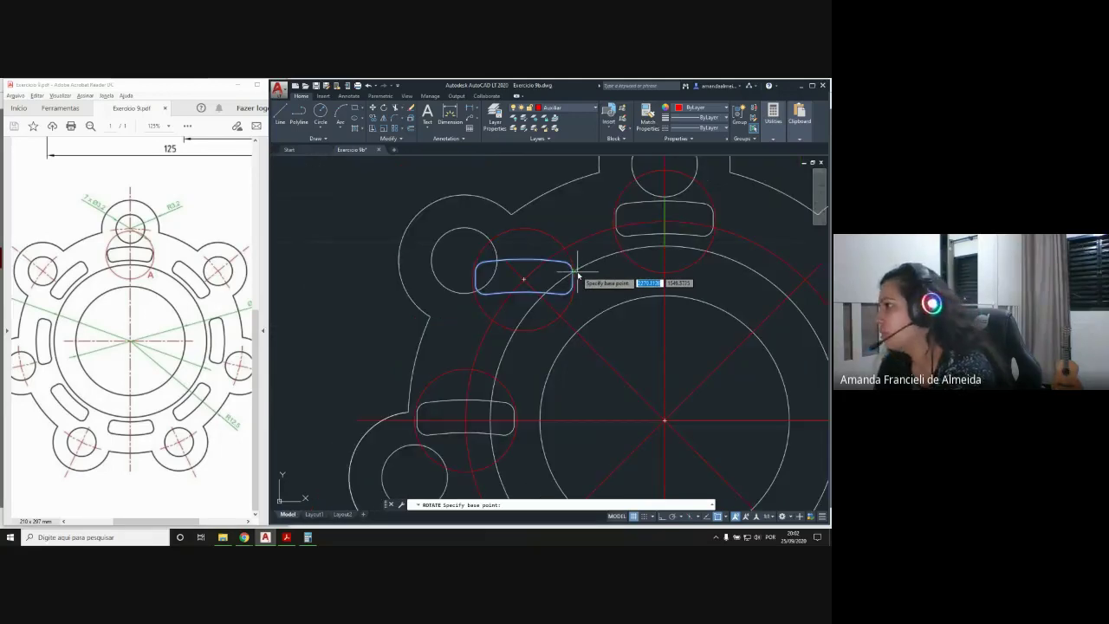
pyautogui.scroll(4, 578, 274)
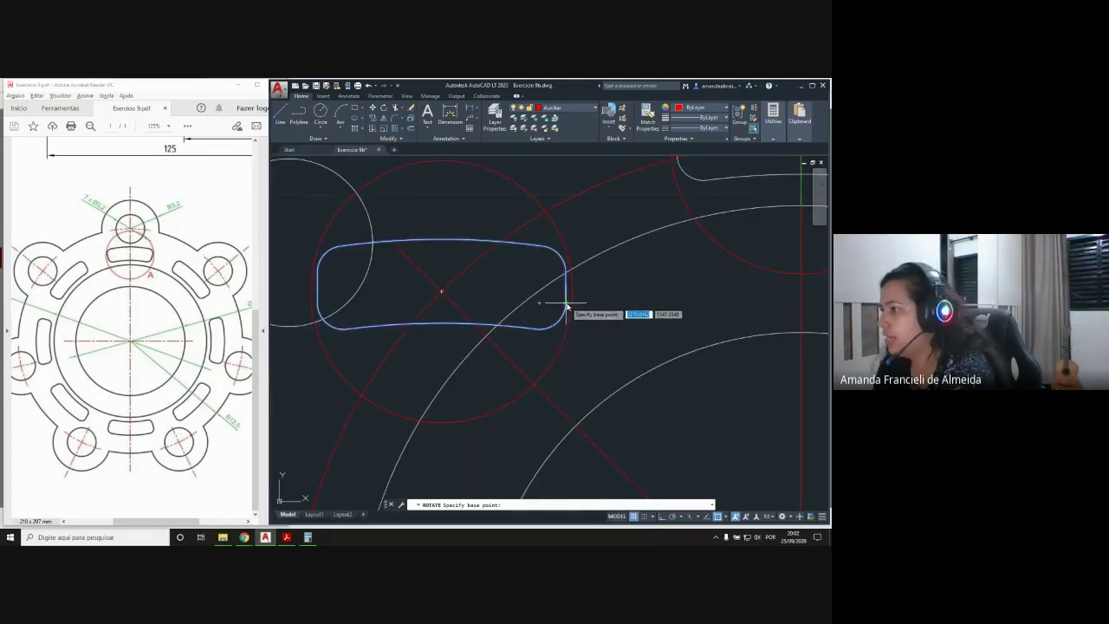
pyautogui.click(539, 303)
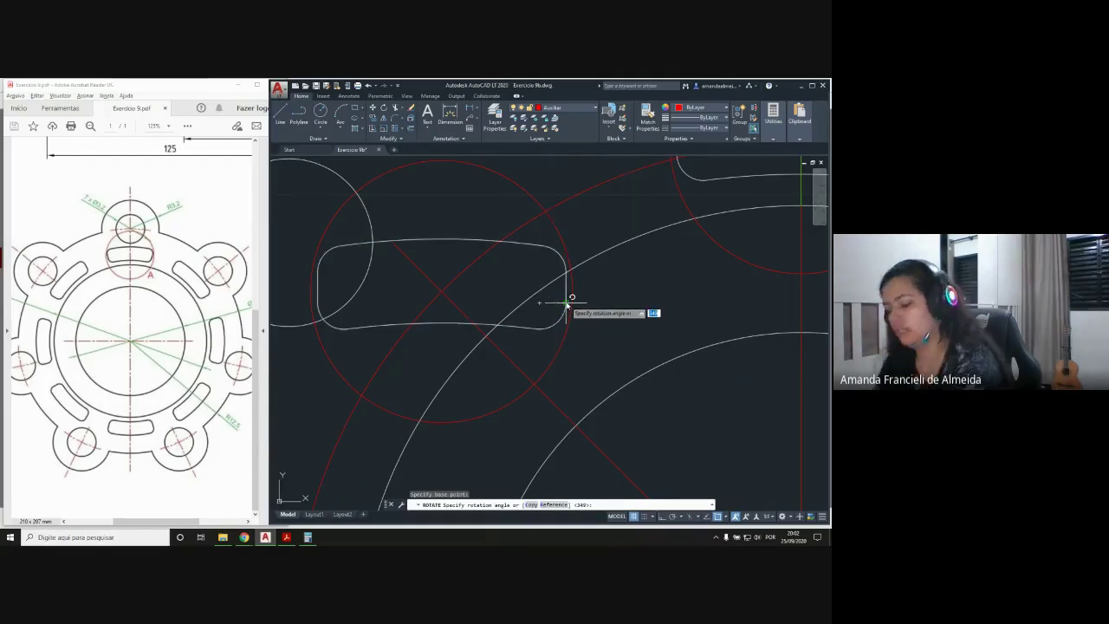
pyautogui.press('Escape')
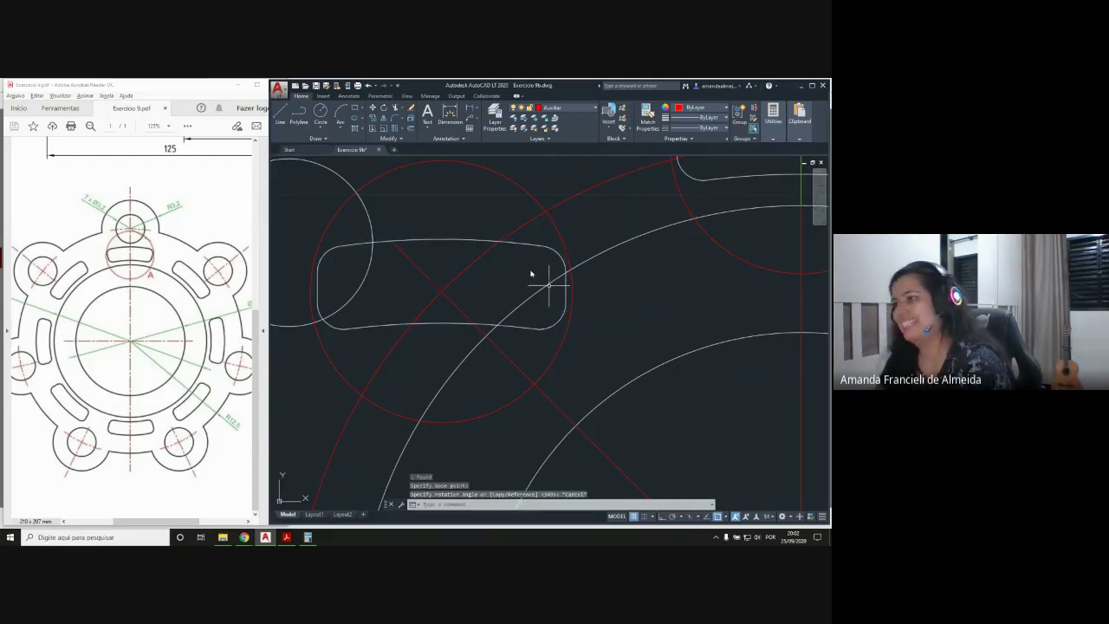
# Start rotating the joined upper-left slot and enable the Geometric Center object snap for picking its base point
pyautogui.click(435, 242)
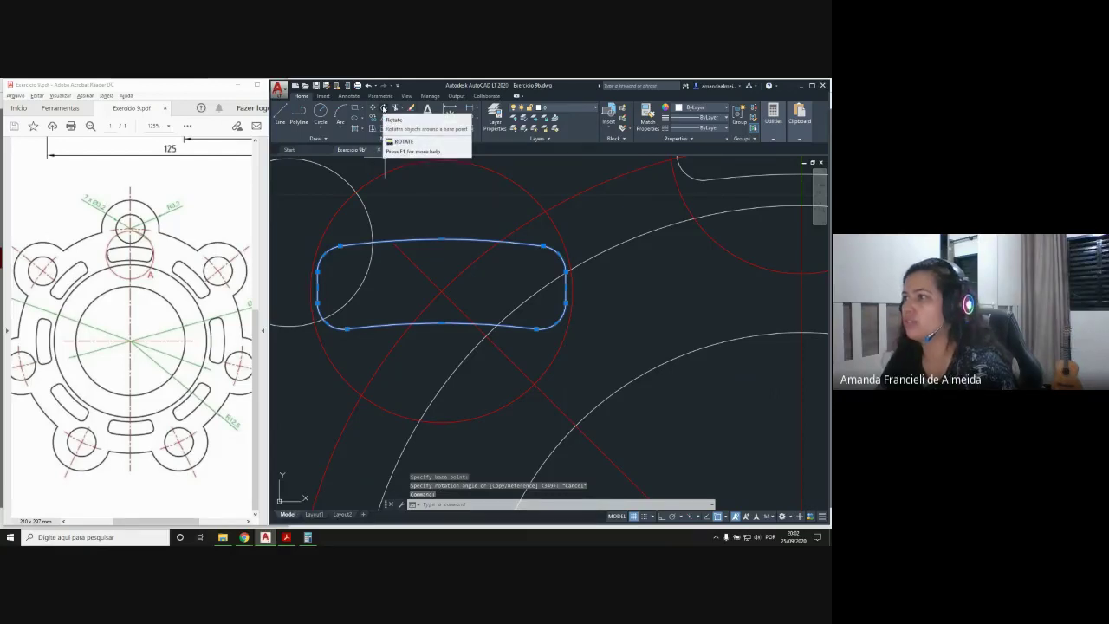
pyautogui.click(384, 108)
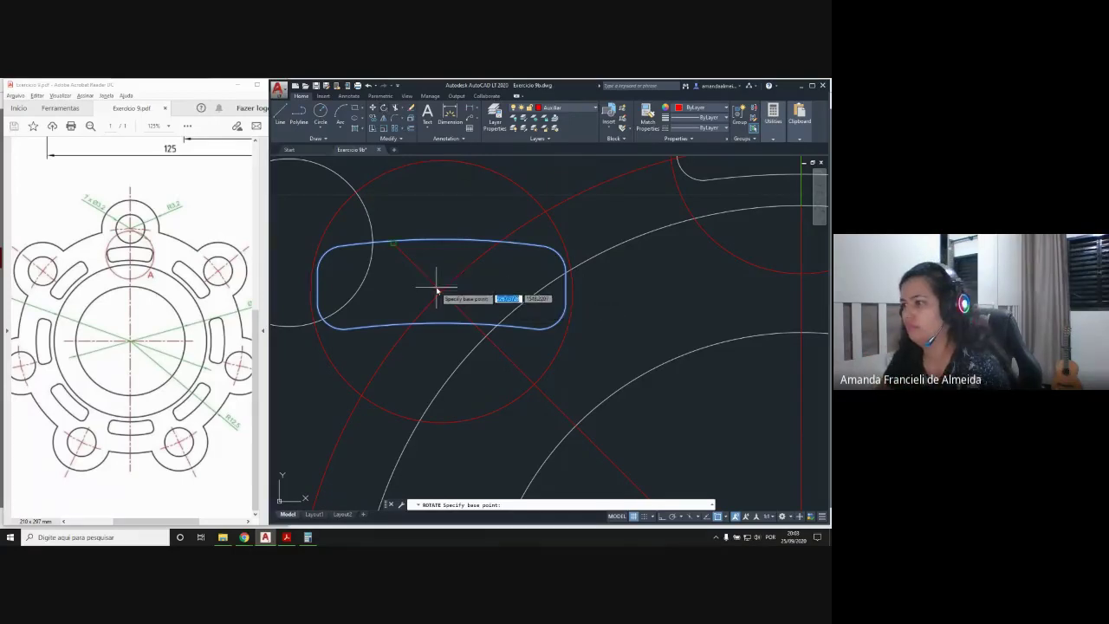
pyautogui.click(727, 517)
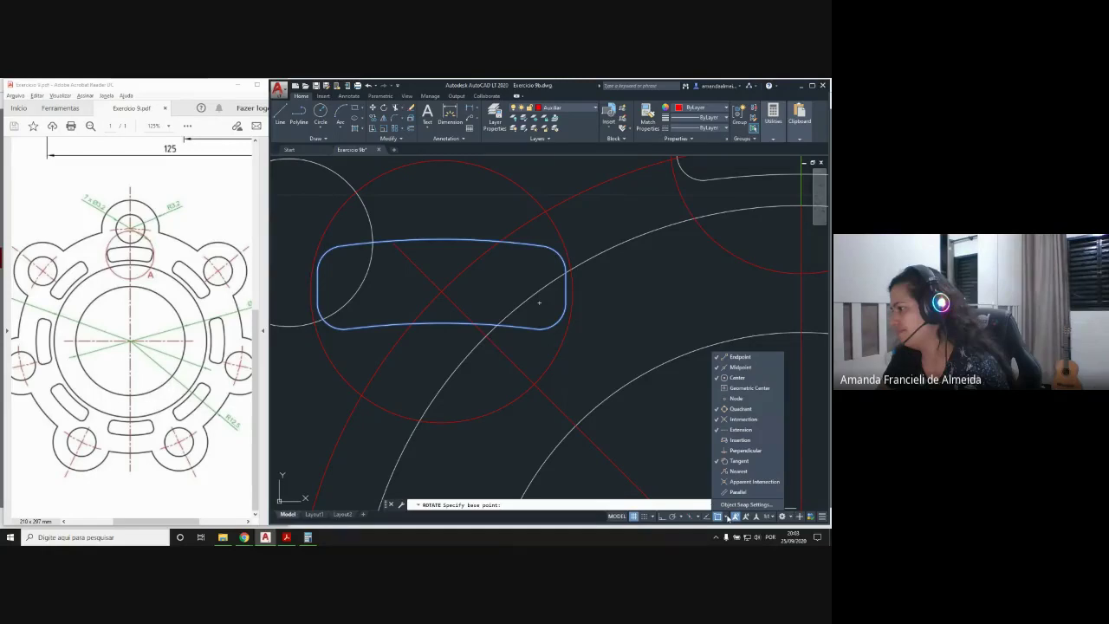
pyautogui.click(738, 389)
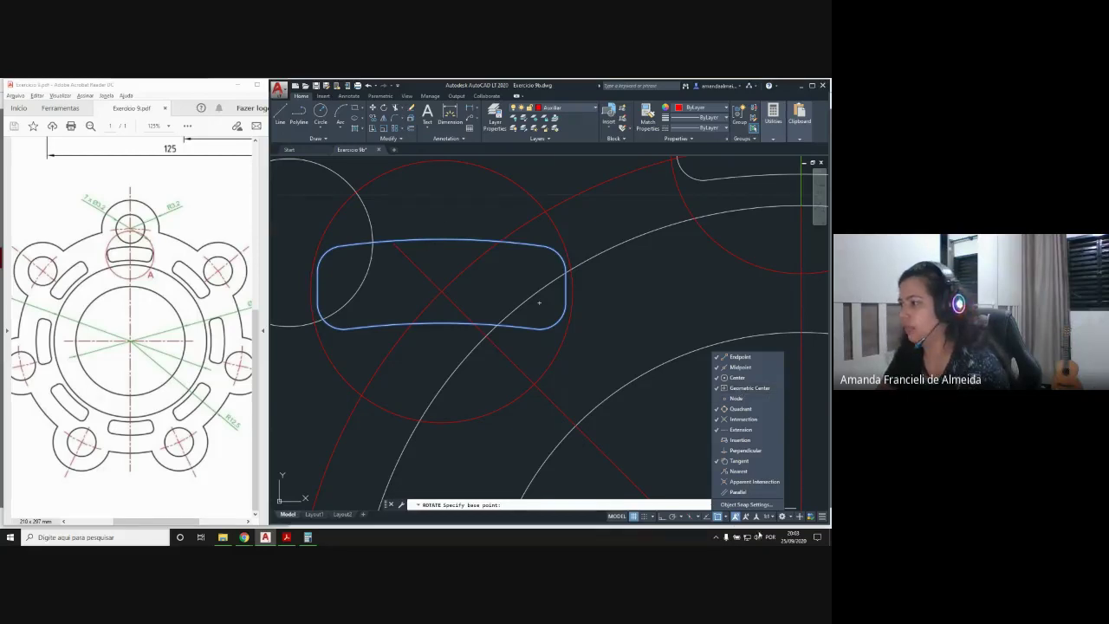
pyautogui.click(725, 517)
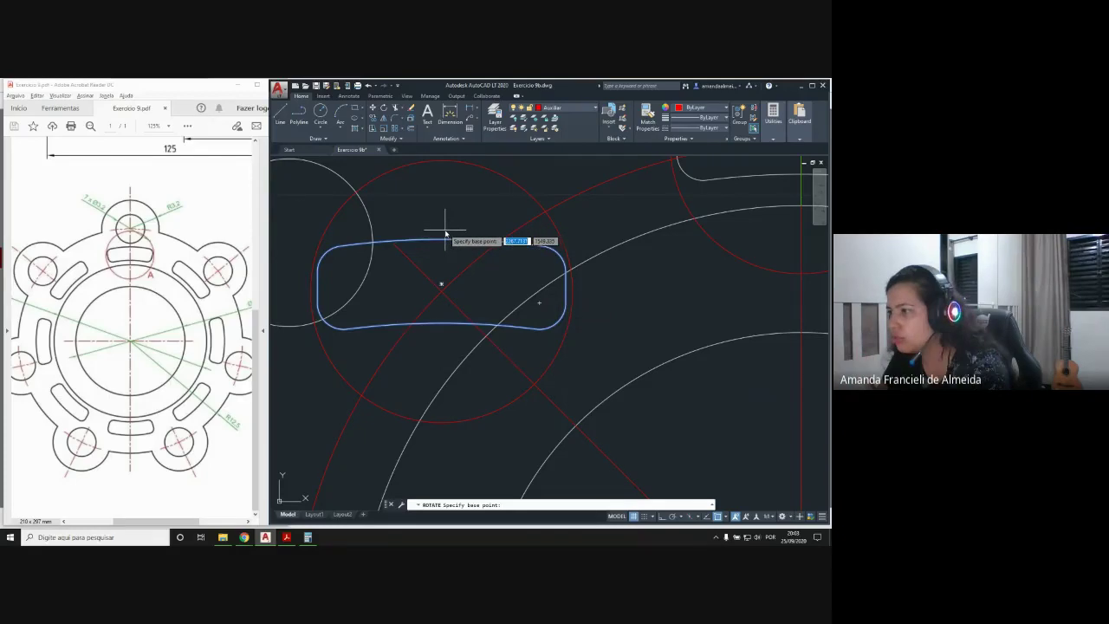
# Rotate the slot counterclockwise about its geometric centre, by eye with object snap off, until it follows the red pitch circle
pyautogui.click(442, 283)
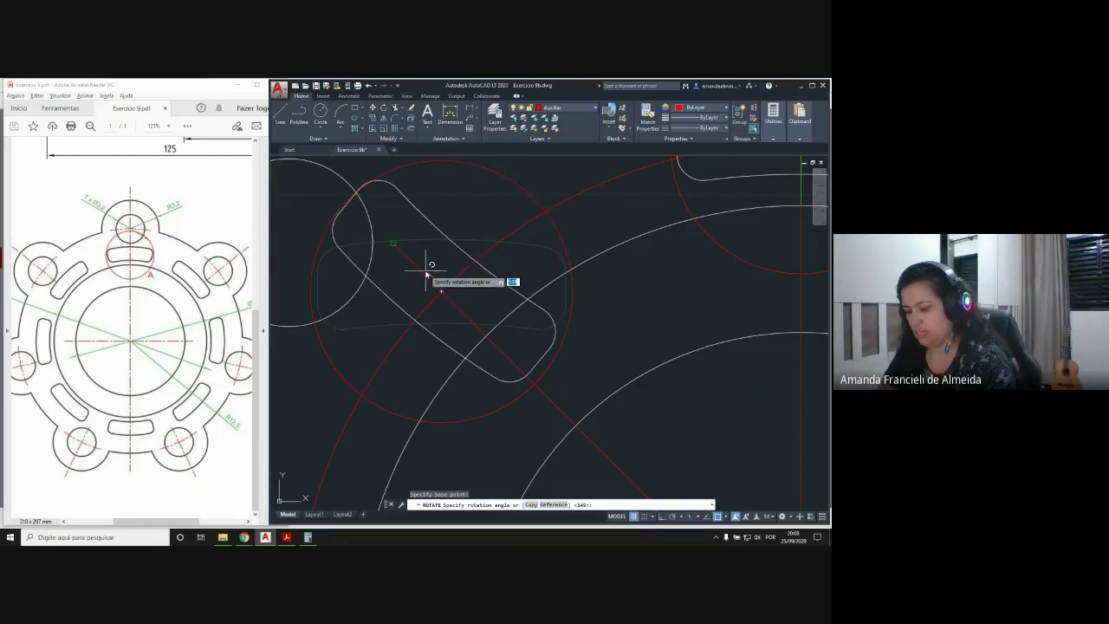
pyautogui.press('F8')
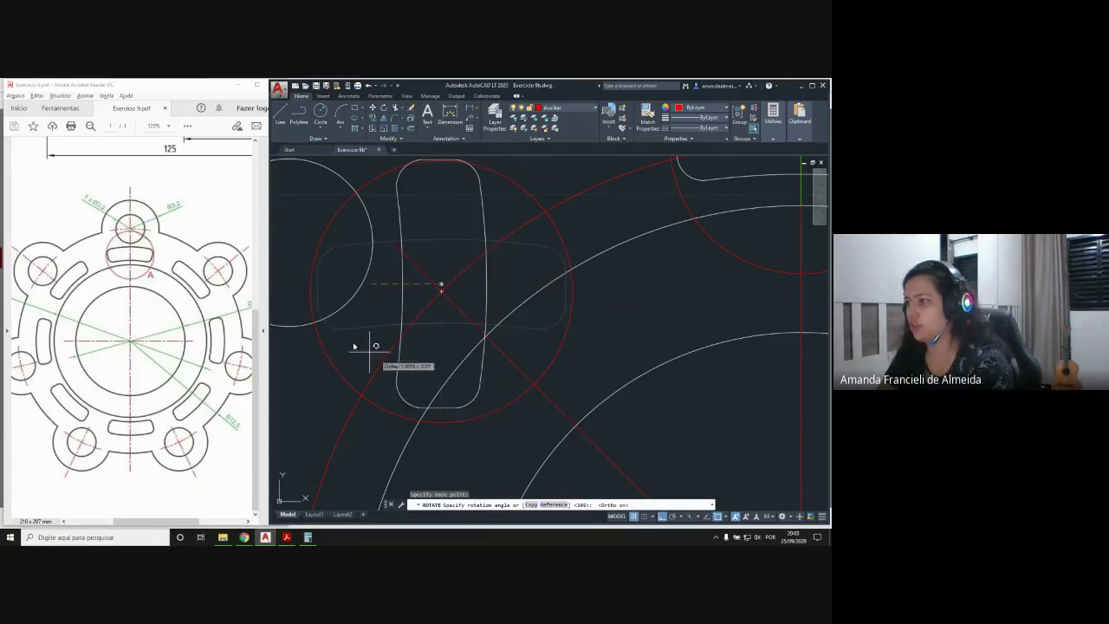
pyautogui.press('F8')
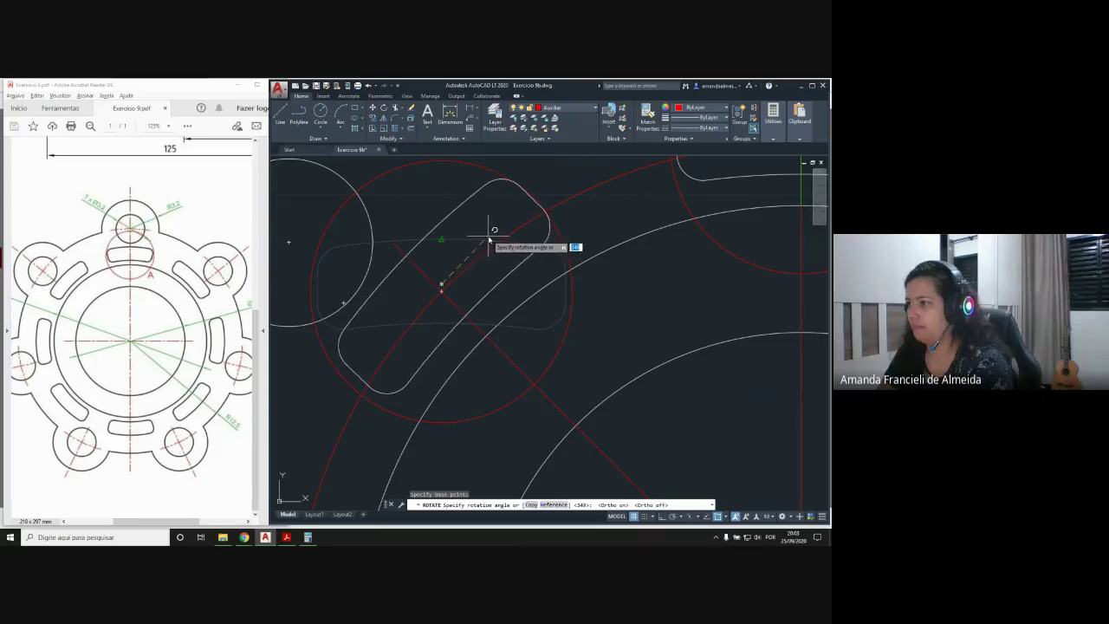
pyautogui.press('F3')
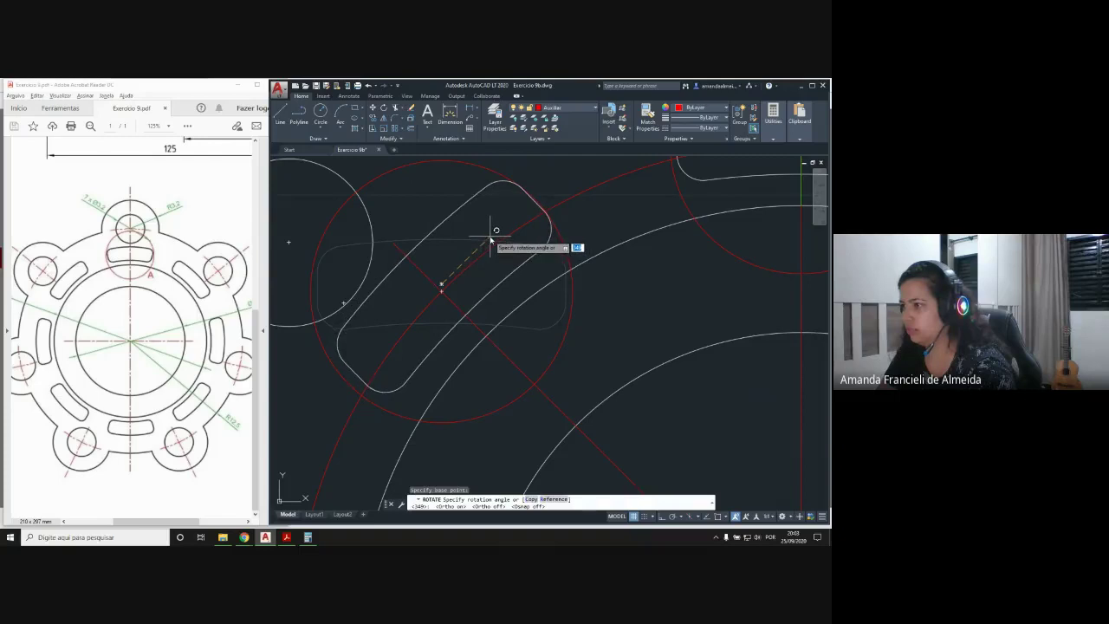
pyautogui.click(491, 239)
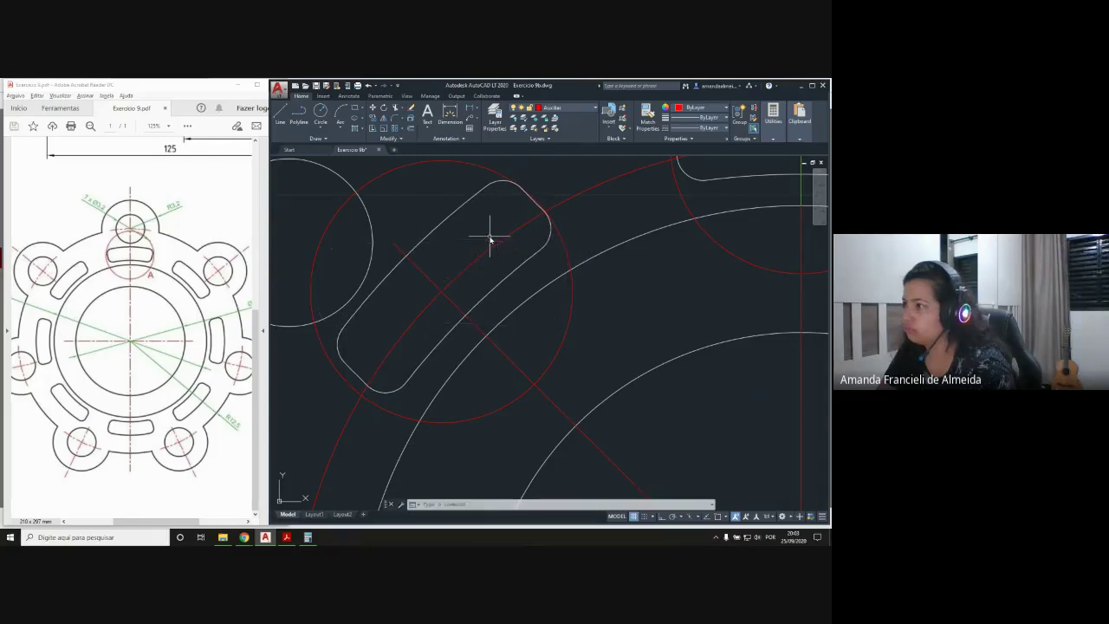
# Erase the upper arc and the outer end of the slot copy on the left horizontal axis
pyautogui.scroll(-5, 423, 321)
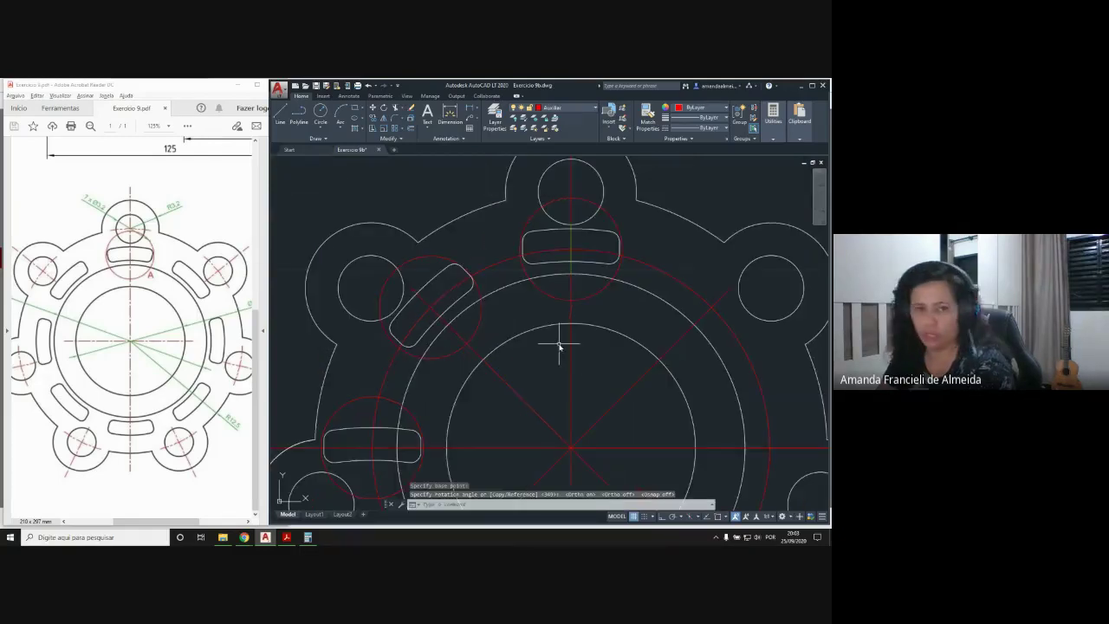
pyautogui.scroll(-3, 559, 346)
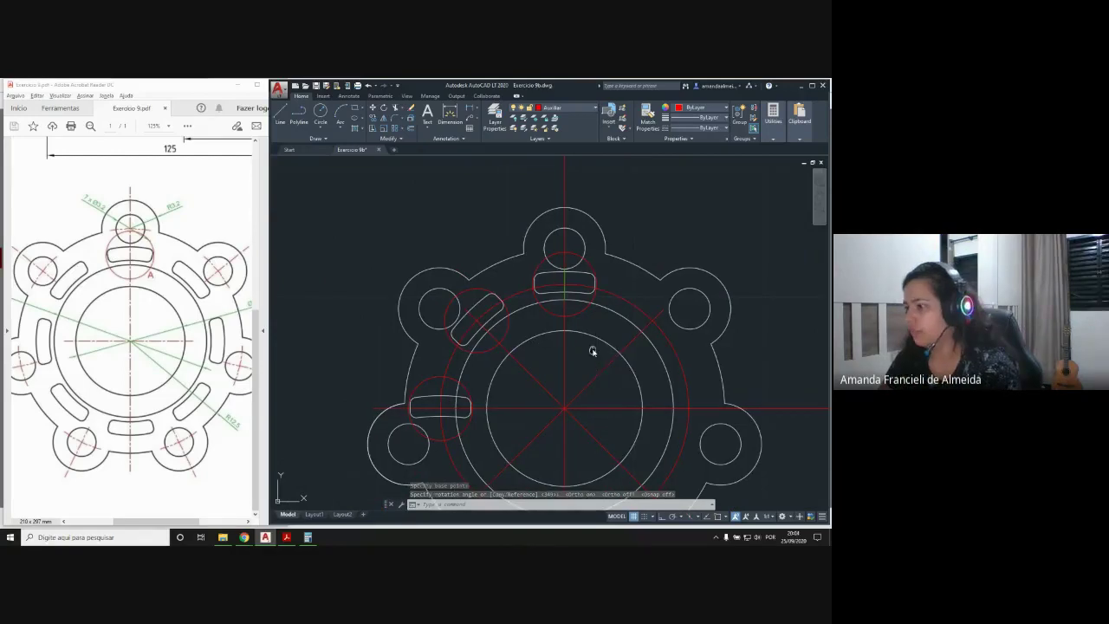
pyautogui.moveTo(592, 349); pyautogui.dragTo(477, 300, button='middle')
pyautogui.scroll(4, 359, 351)
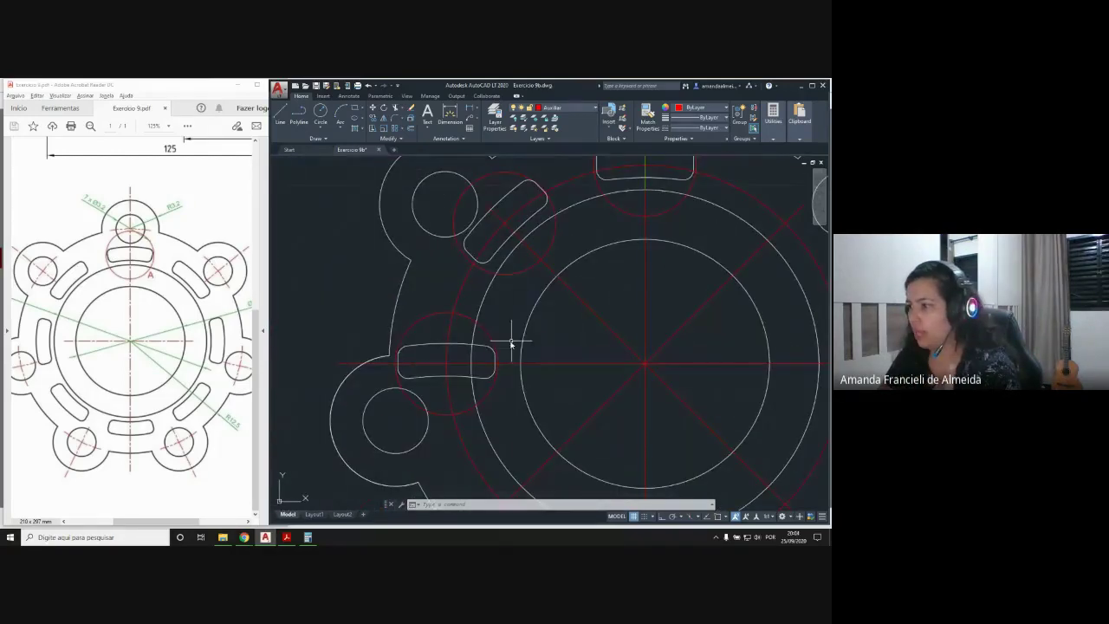
pyautogui.click(422, 347)
pyautogui.press('Delete')
pyautogui.click(403, 352)
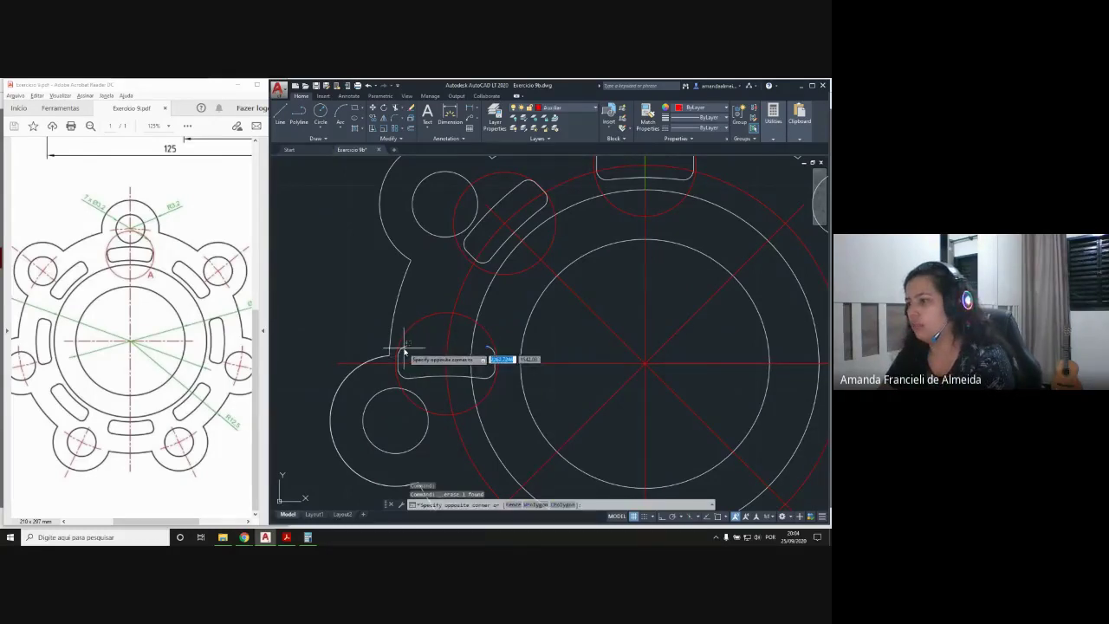
pyautogui.click(396, 372)
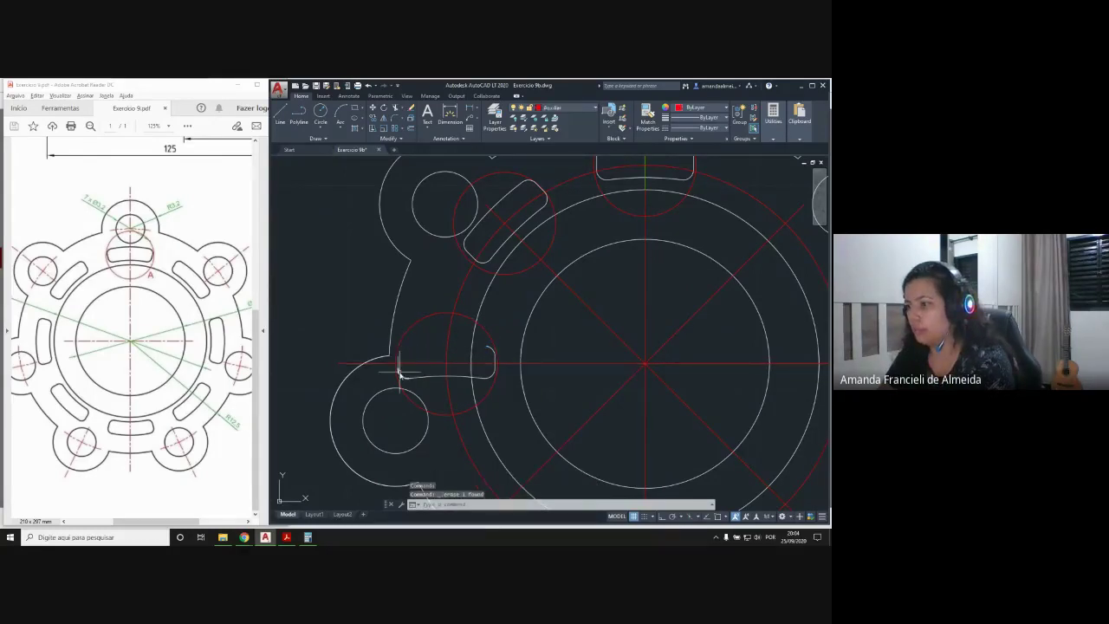
pyautogui.press('Delete')
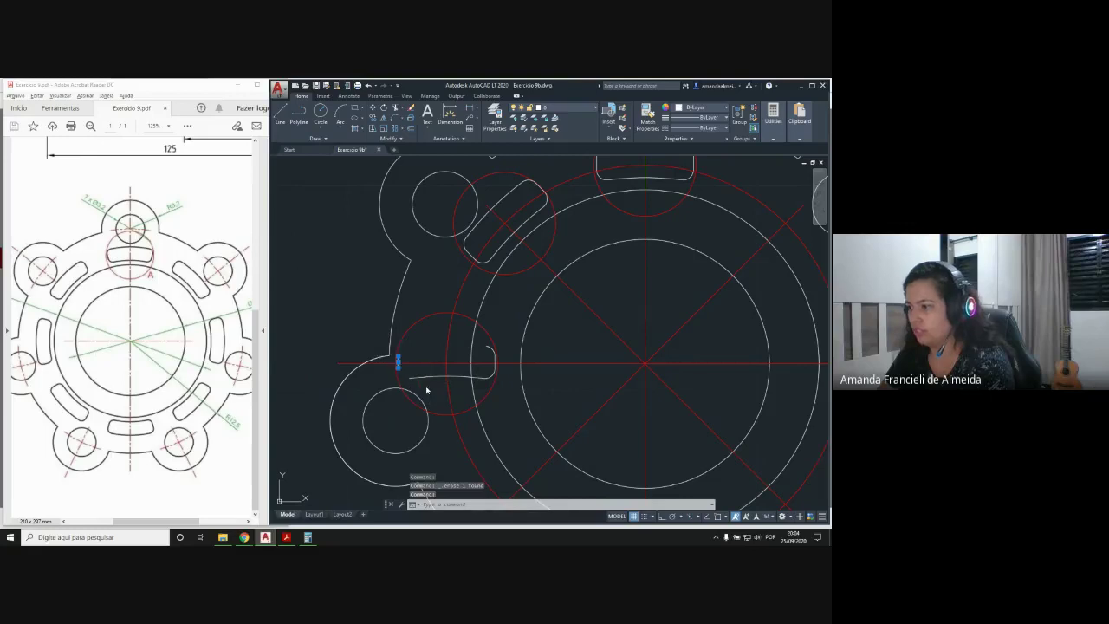
# Erase the remaining lower arc, inner end and corner fillets of the slot copy on the left horizontal axis
pyautogui.click(425, 385)
pyautogui.click(427, 379)
pyautogui.click(429, 379)
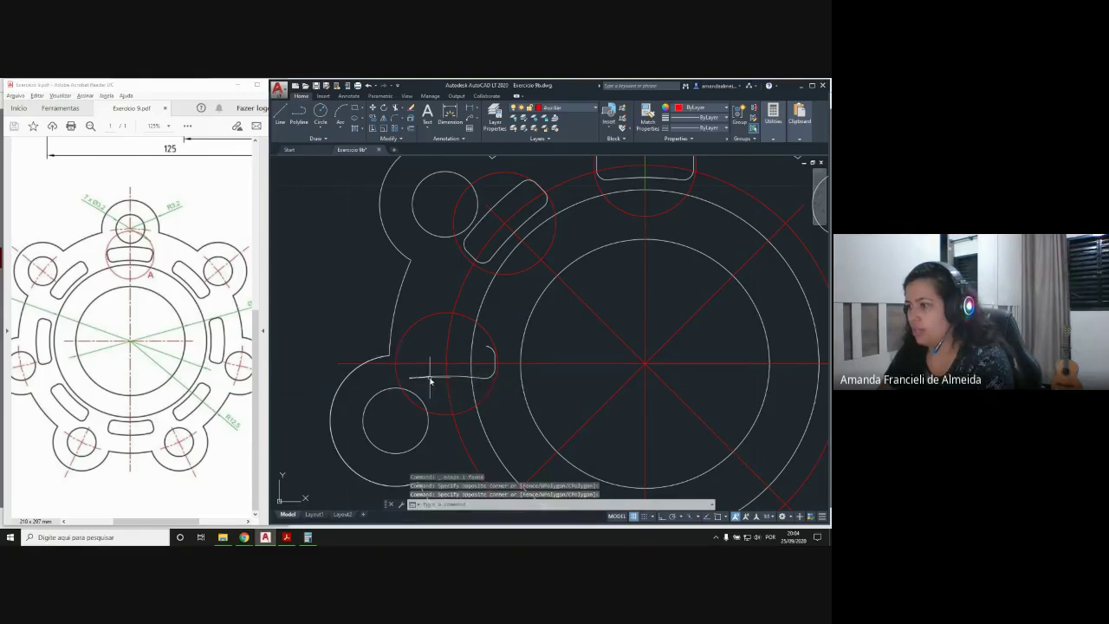
pyautogui.click(431, 380)
pyautogui.click(432, 377)
pyautogui.press('Delete')
pyautogui.click(487, 375)
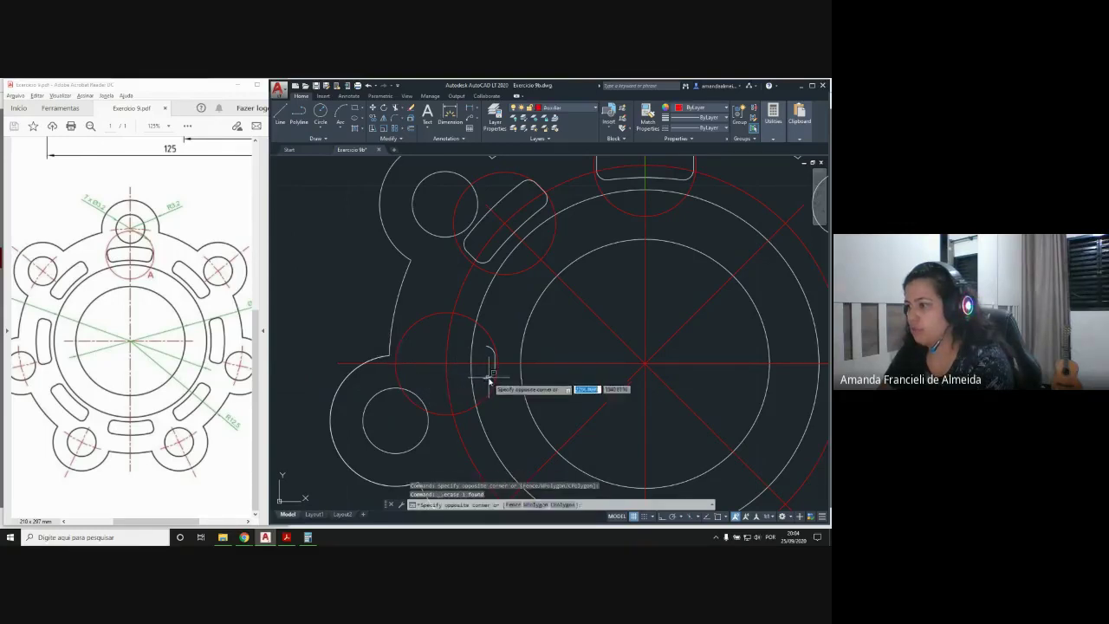
pyautogui.click(490, 368)
pyautogui.press('Delete')
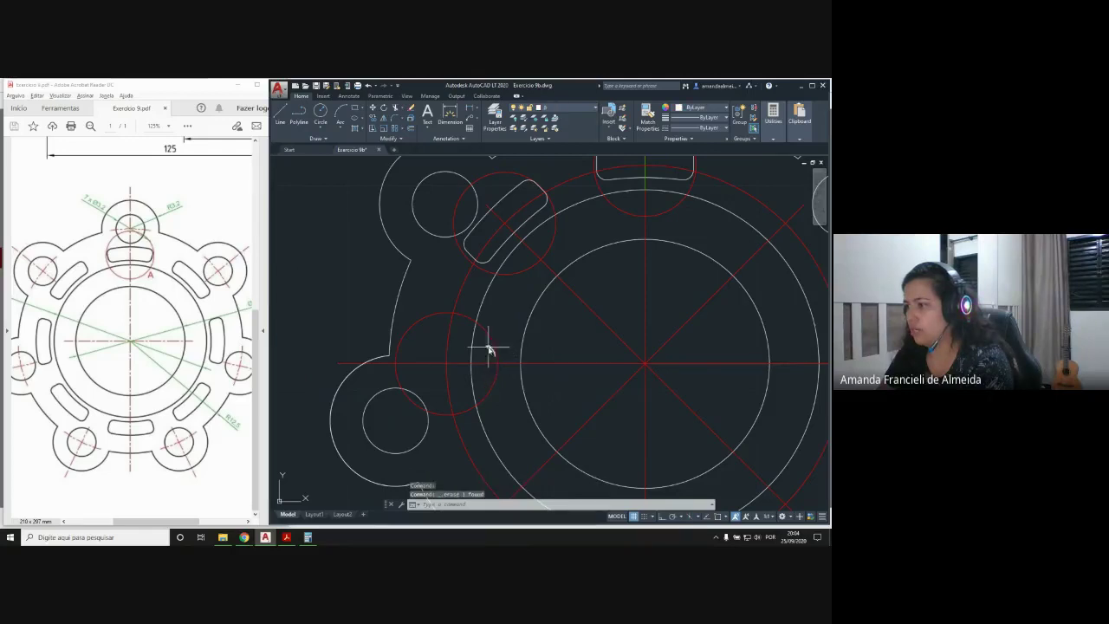
pyautogui.click(491, 351)
pyautogui.press('Delete')
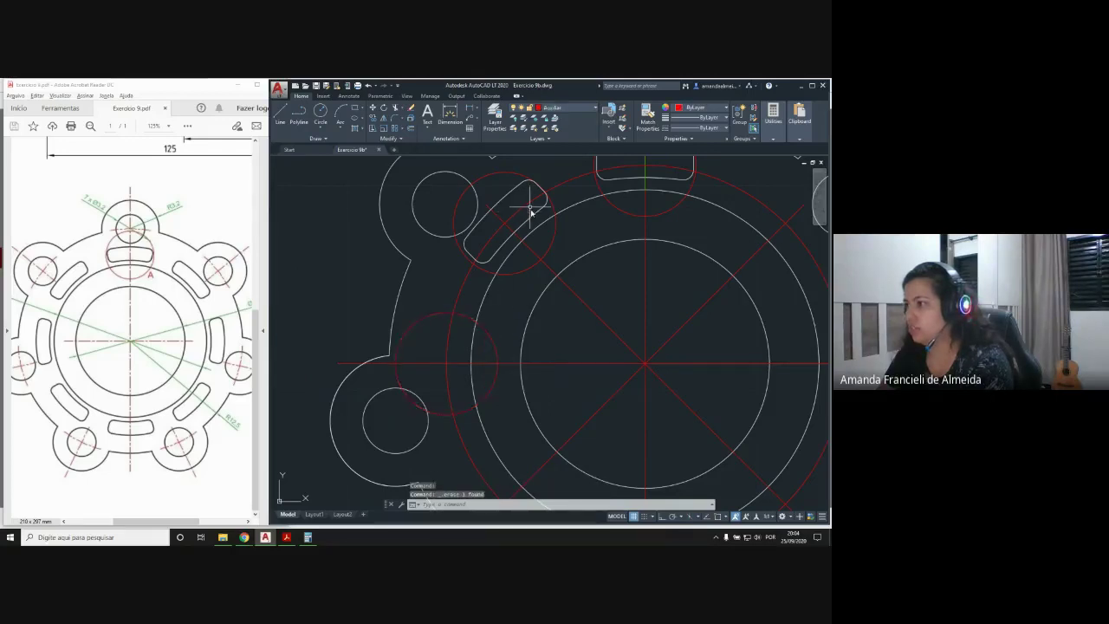
# With object snap on, move the rotated upper-left slot from a point on its outer edge onto the diagonal axis
pyautogui.scroll(3, 530, 213)
pyautogui.moveTo(538, 287); pyautogui.dragTo(510, 328, button='middle')
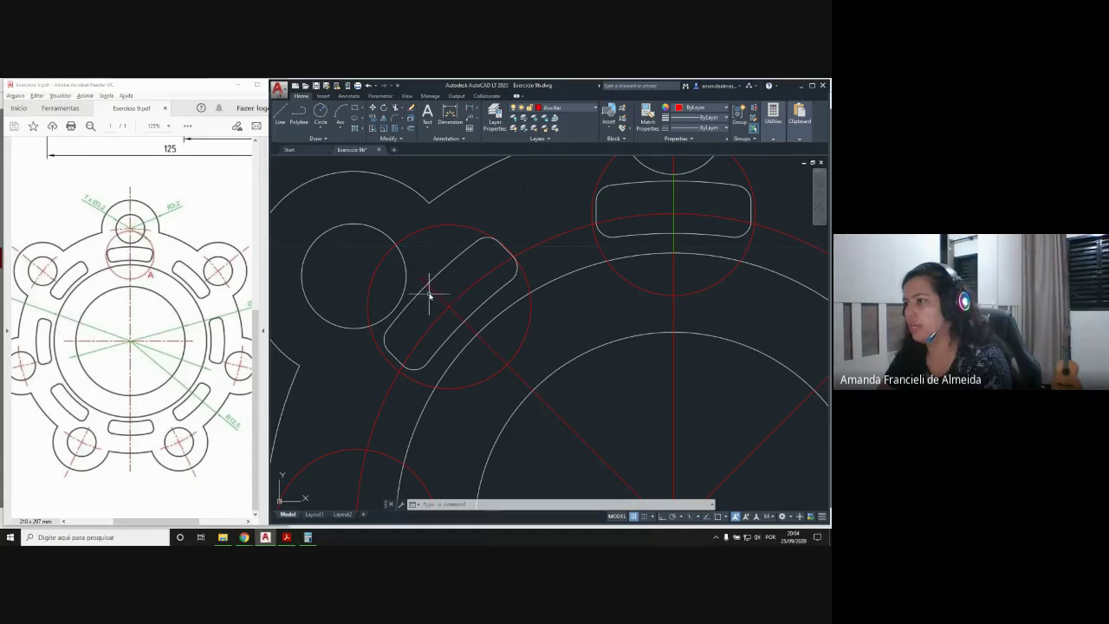
pyautogui.click(449, 254)
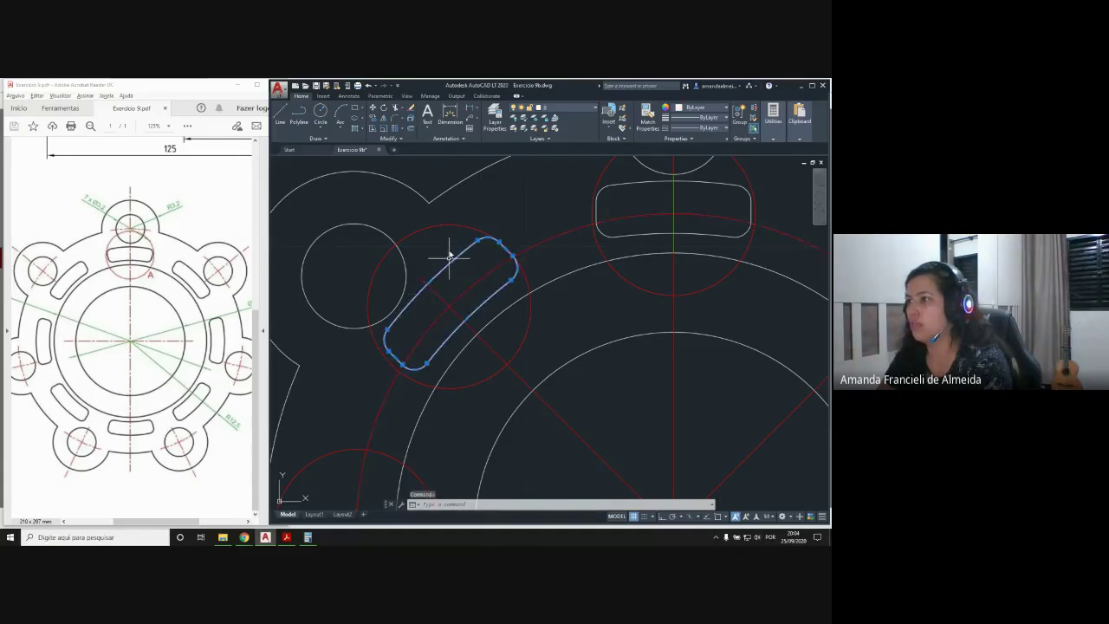
pyautogui.click(373, 108)
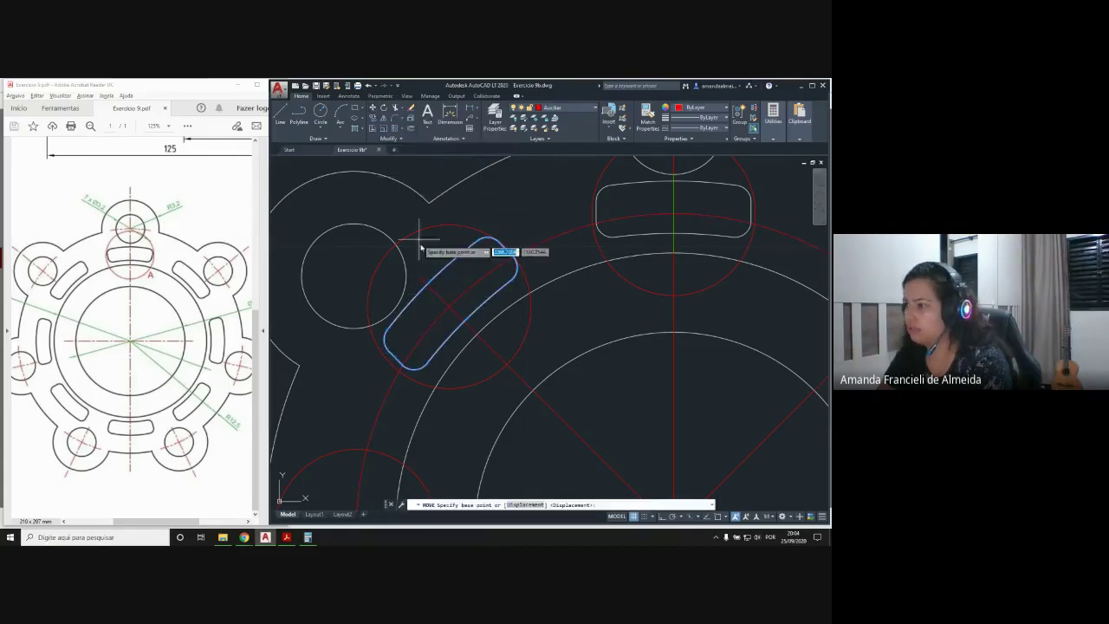
pyautogui.press('F3')
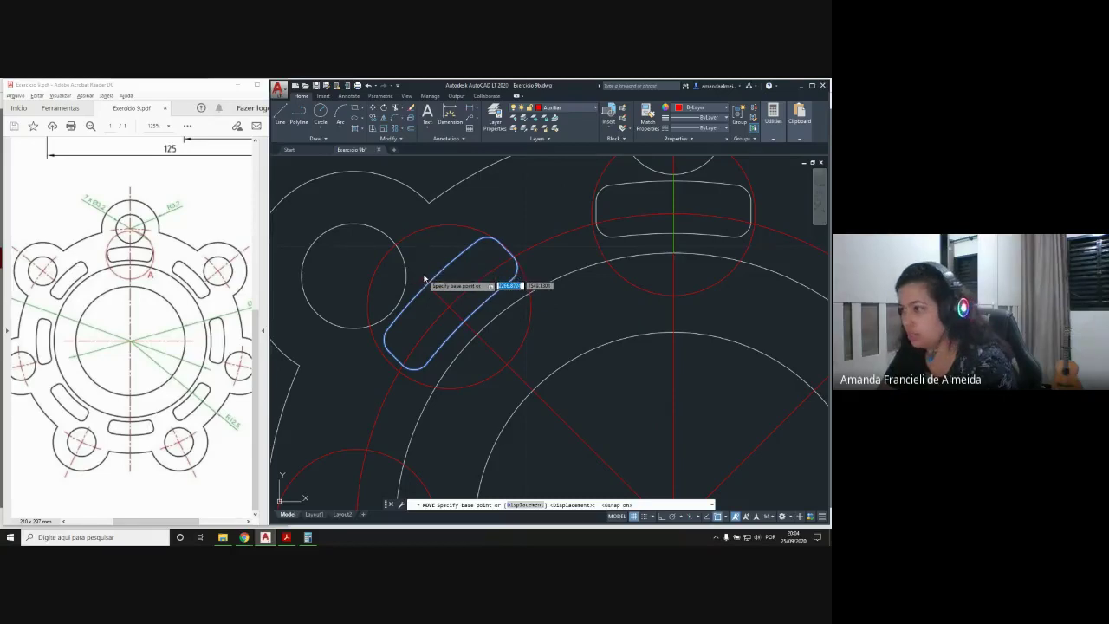
pyautogui.click(430, 287)
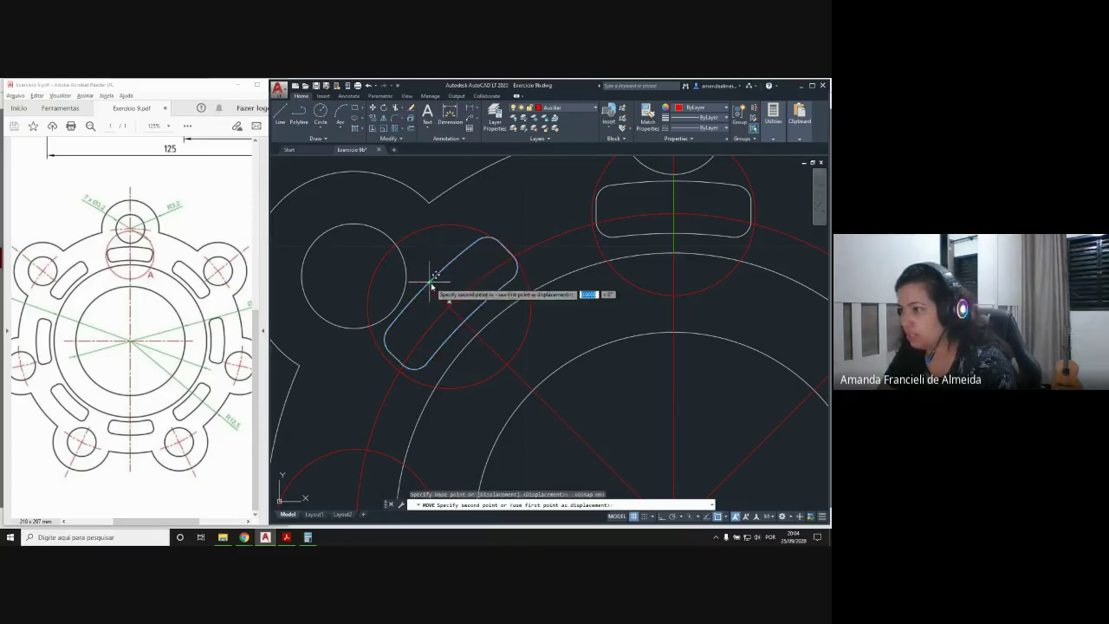
pyautogui.click(431, 286)
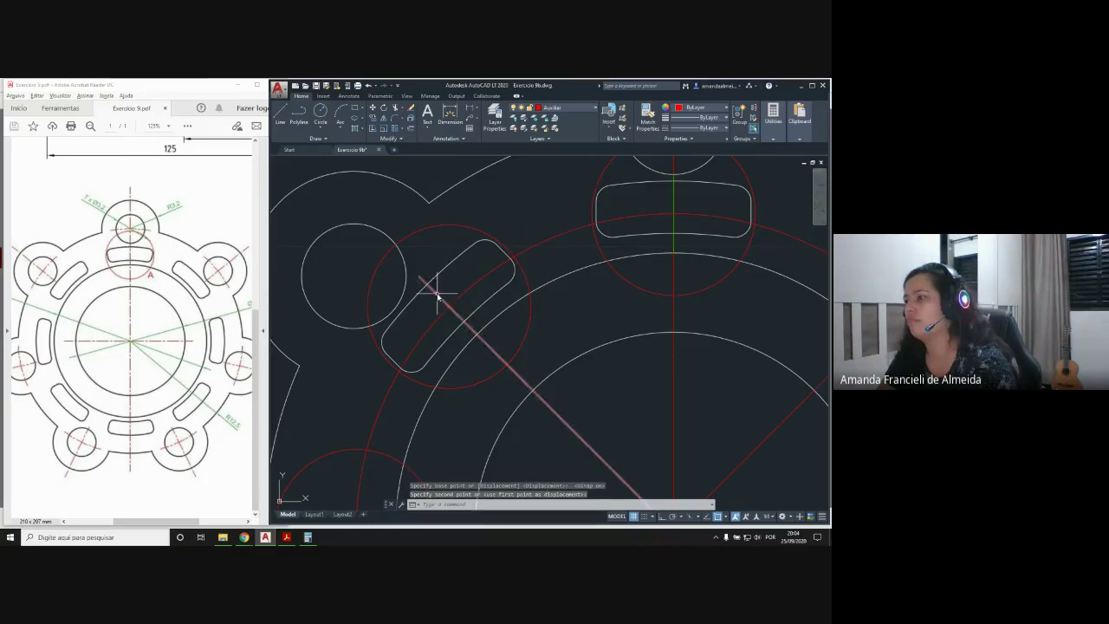
# Erase the red auxiliary circles around the upper-left, left and top slot positions
pyautogui.scroll(1, 436, 292)
pyautogui.scroll(-1, 439, 297)
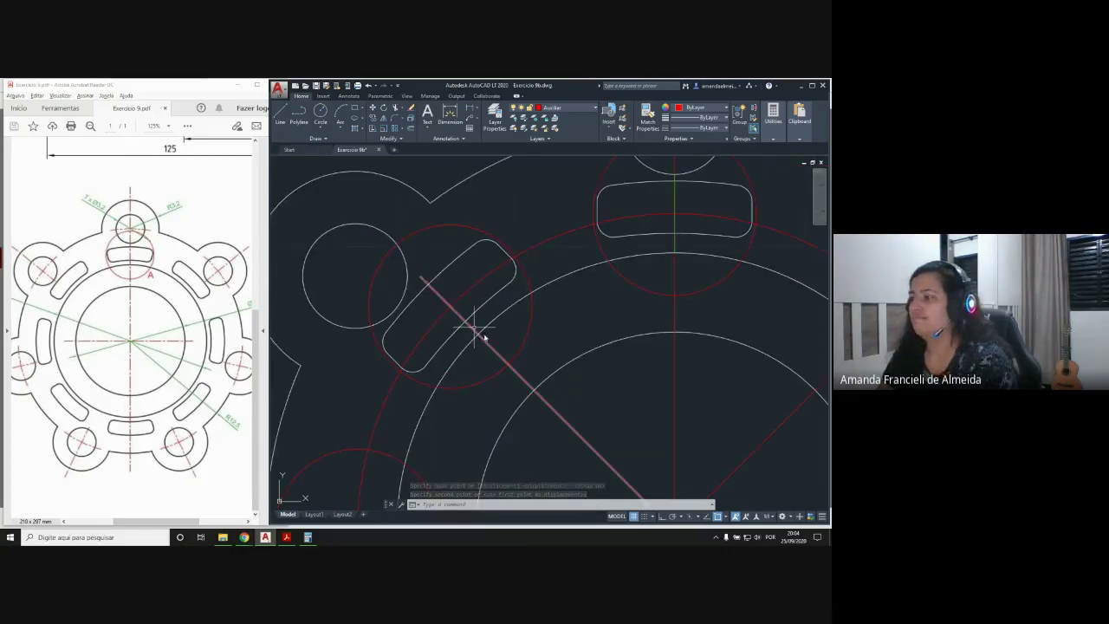
pyautogui.scroll(-2, 489, 339)
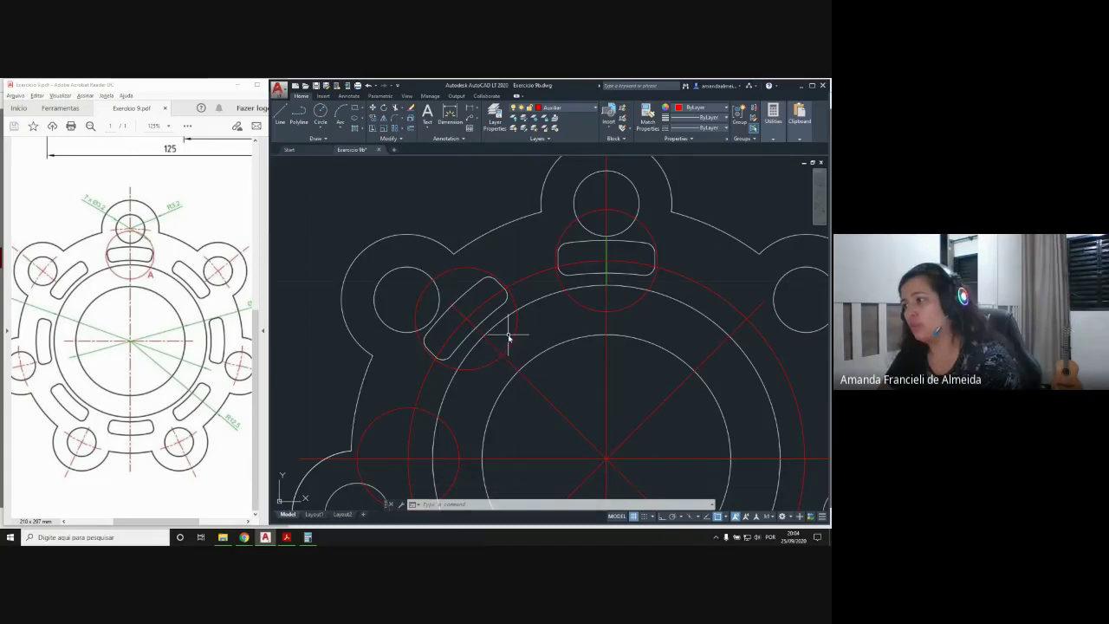
pyautogui.scroll(-1, 507, 336)
pyautogui.scroll(3, 507, 329)
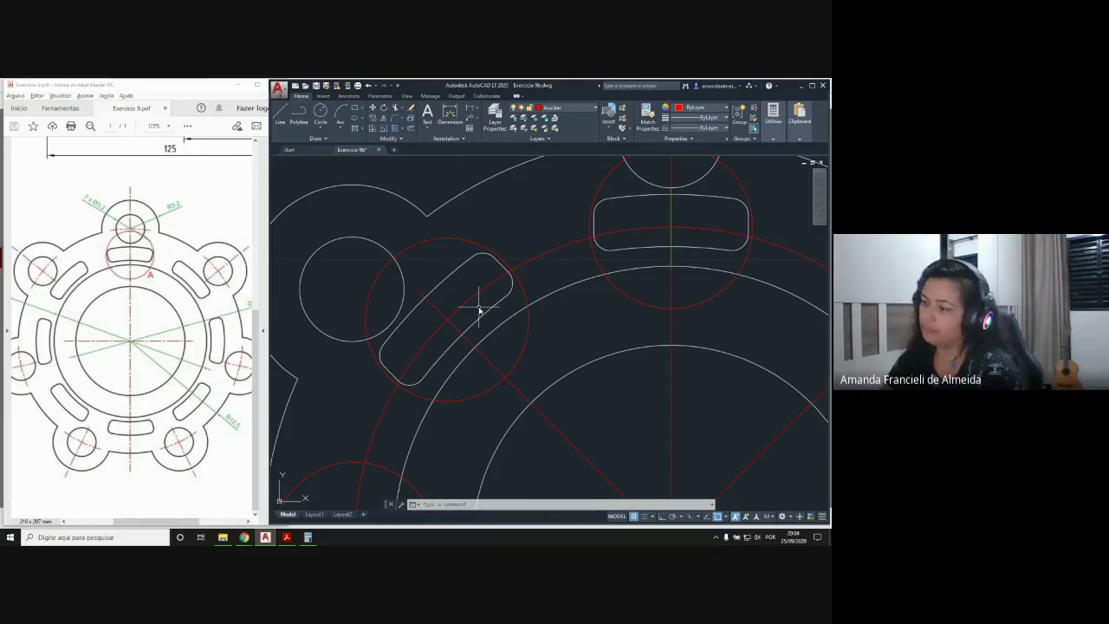
pyautogui.click(447, 239)
pyautogui.press('Delete')
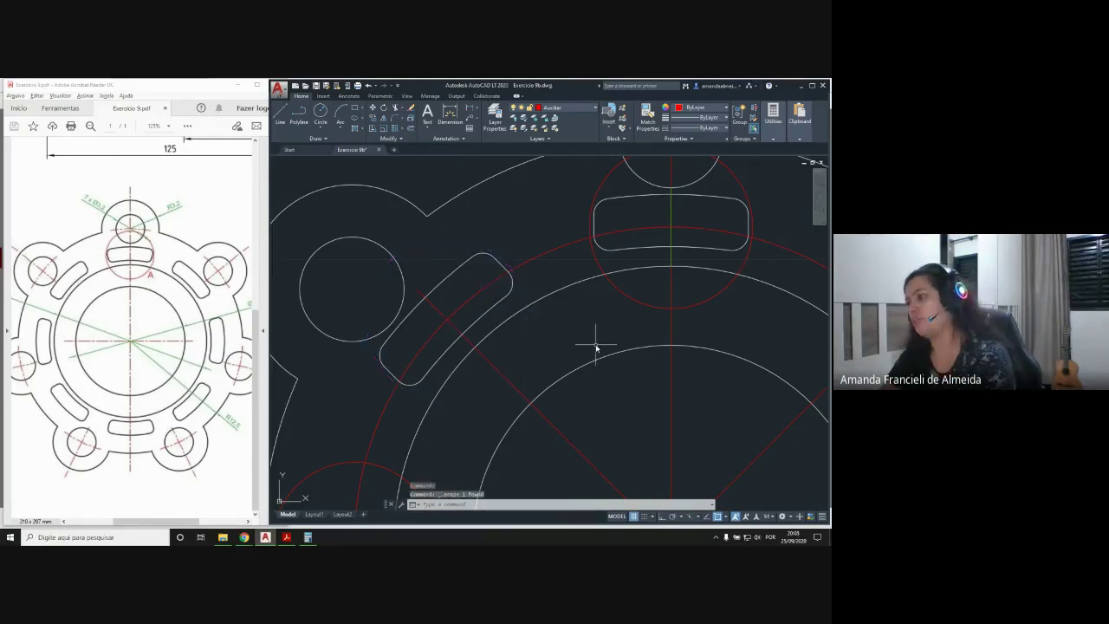
pyautogui.scroll(-4, 595, 345)
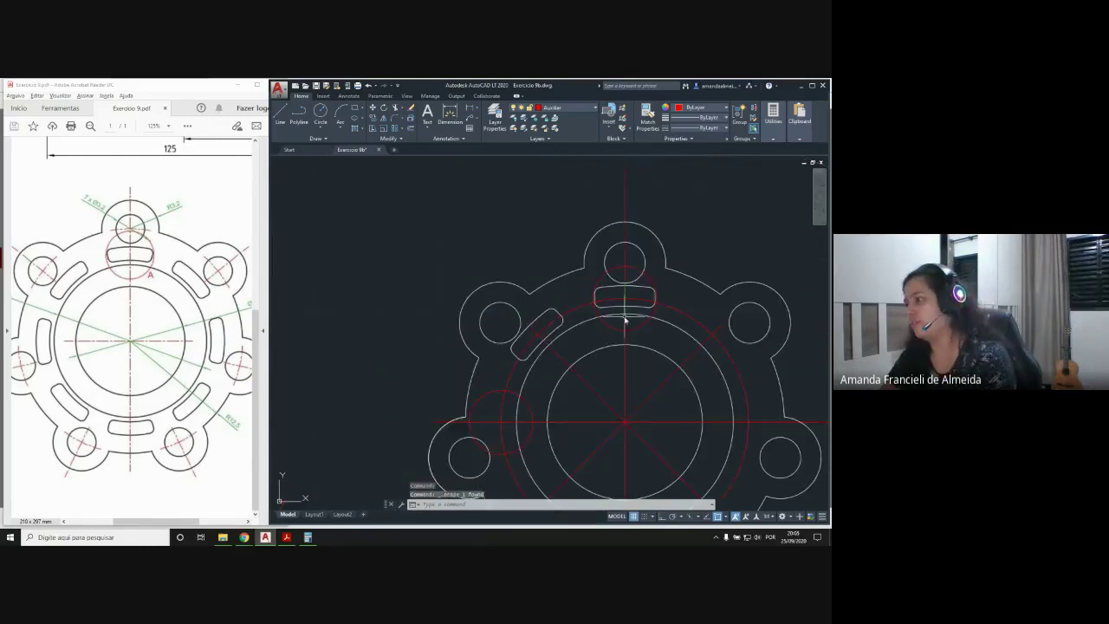
pyautogui.click(529, 437)
pyautogui.press('Delete')
# Make layer 0 current and turn off the Auxiliar layer
pyautogui.moveTo(667, 347); pyautogui.dragTo(502, 240, button='middle')
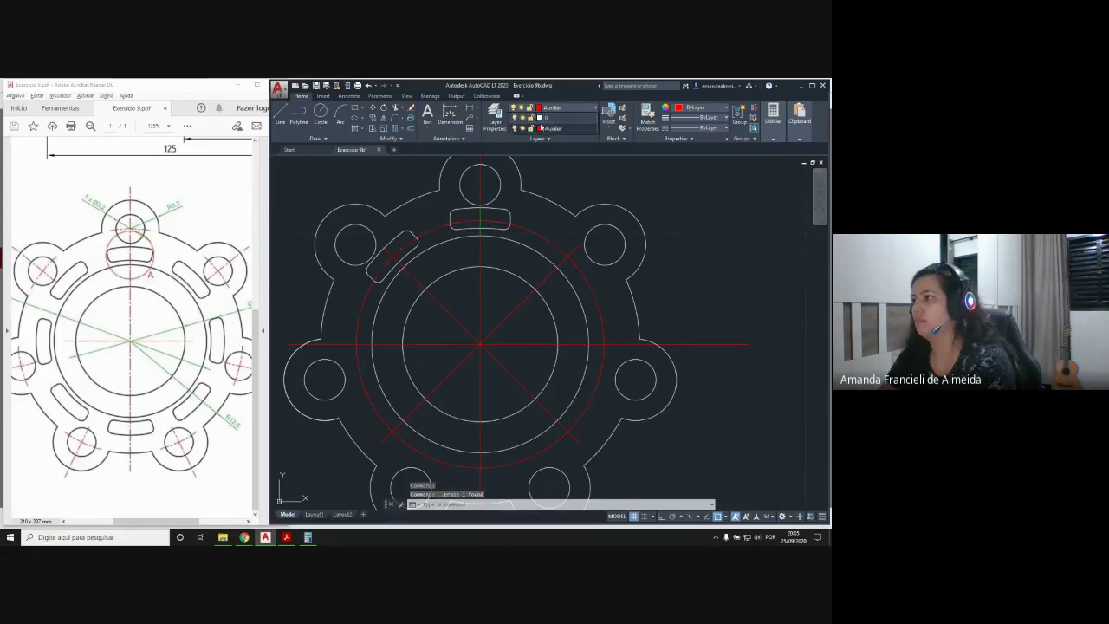
pyautogui.click(525, 126)
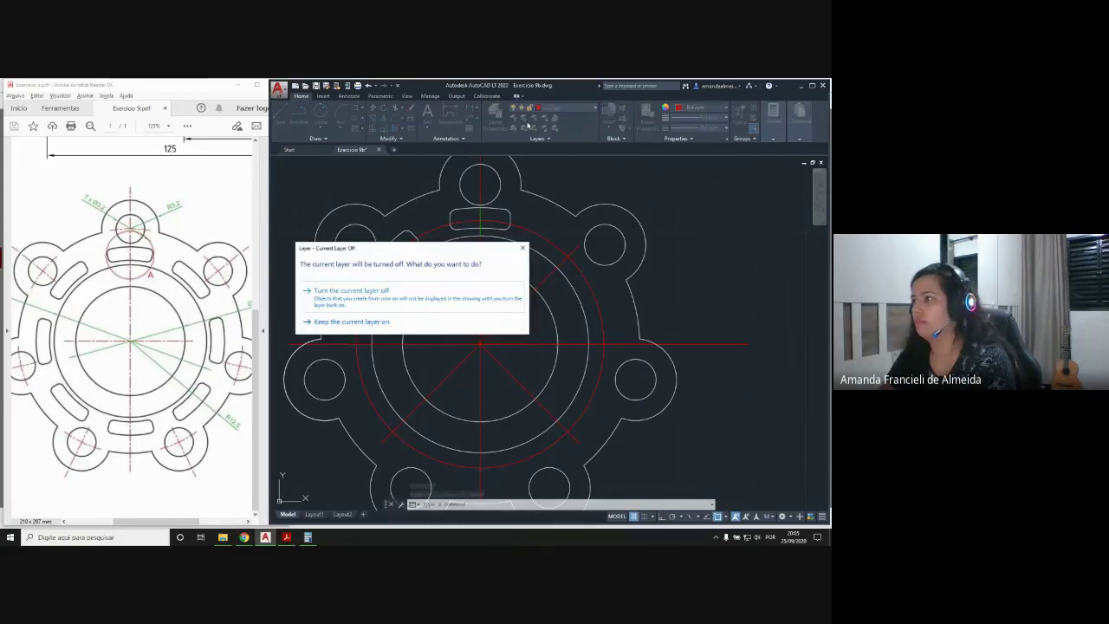
pyautogui.press('Escape')
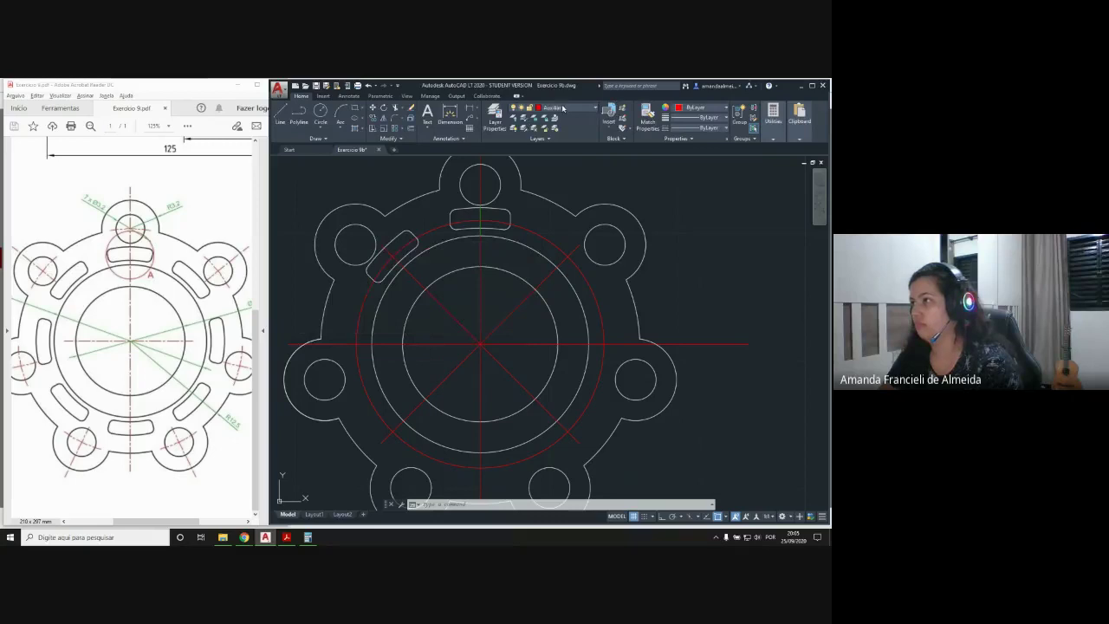
pyautogui.click(556, 107)
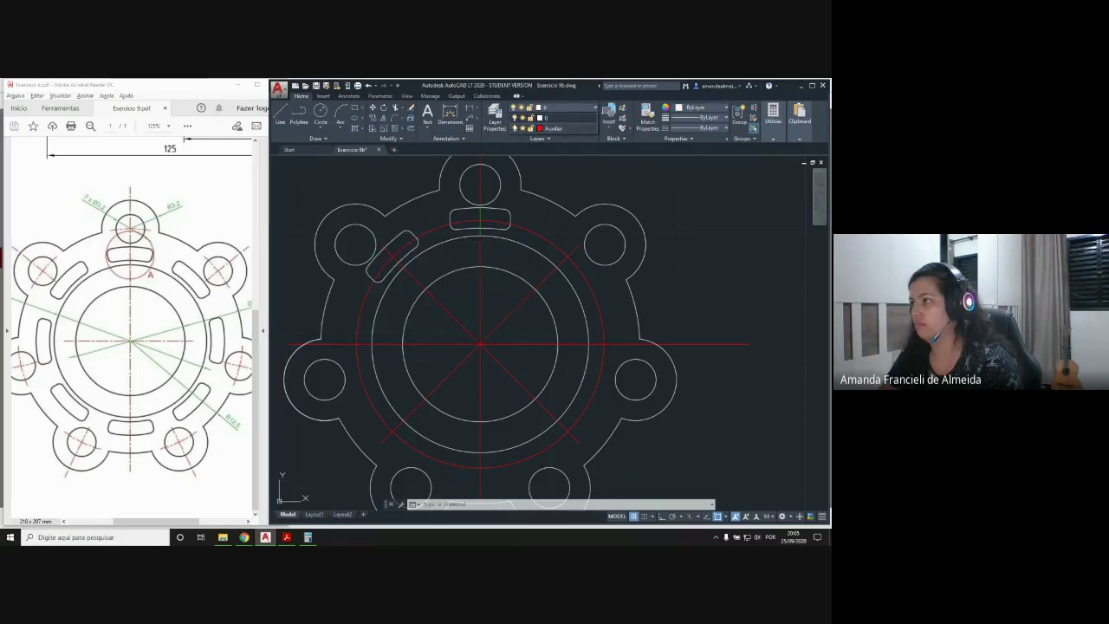
pyautogui.click(517, 128)
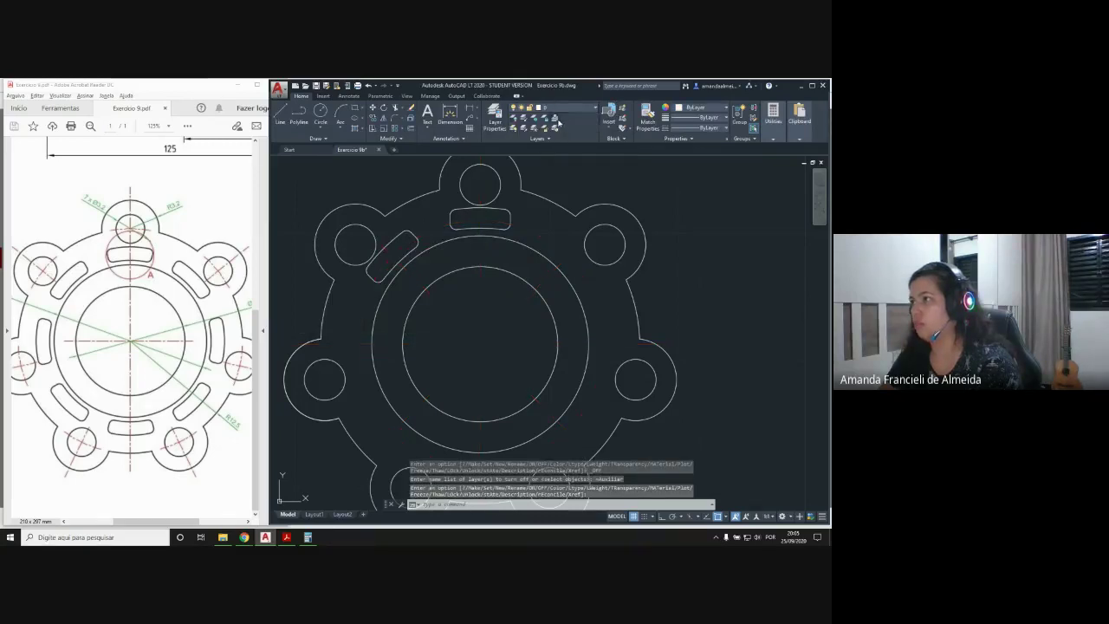
# Save the drawing
pyautogui.scroll(-2, 464, 349)
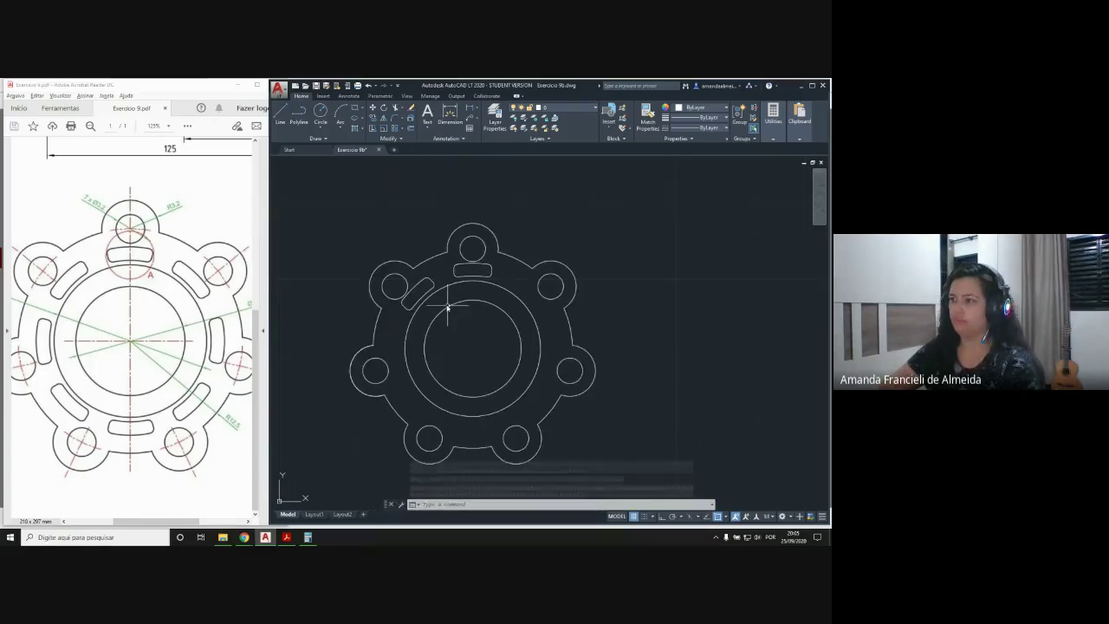
pyautogui.scroll(4, 447, 305)
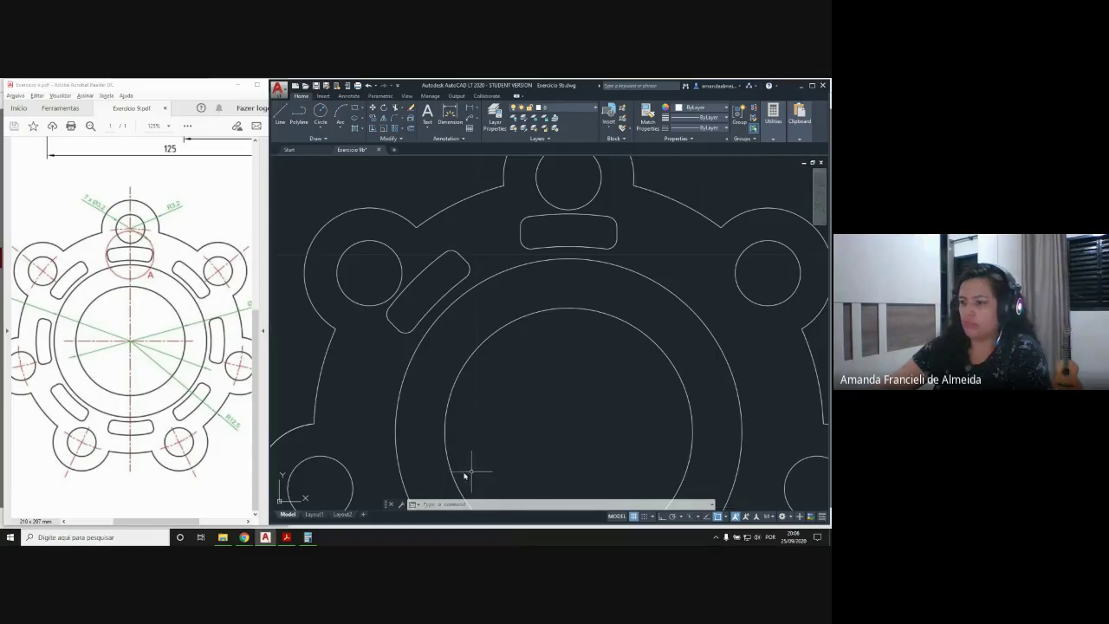
pyautogui.click(315, 85)
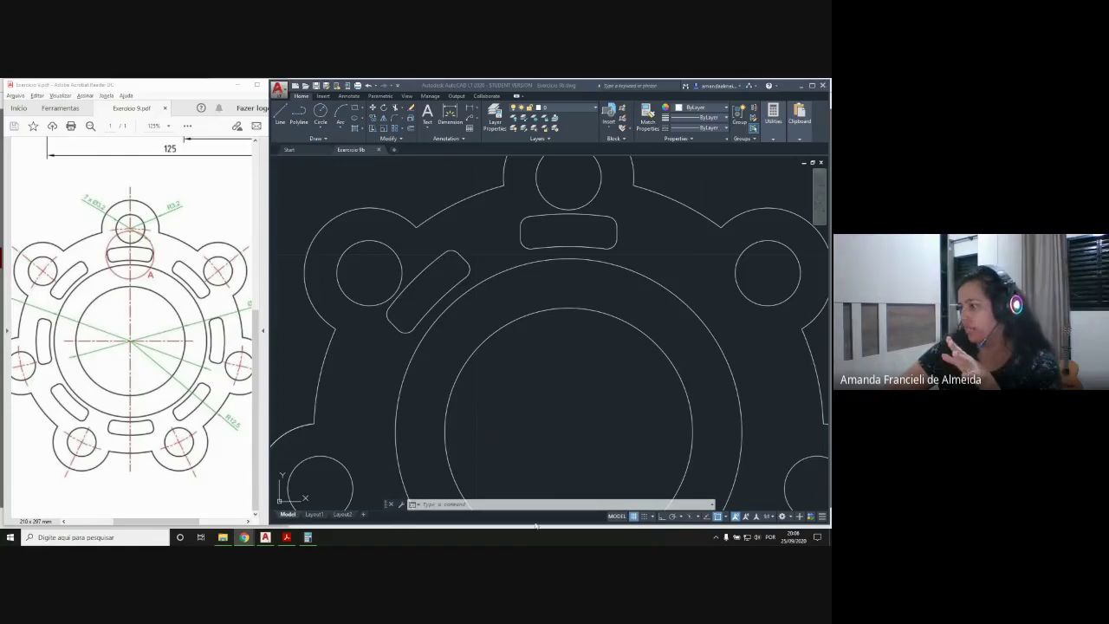
# Switch to YouTube Studio in Chrome and publish the video "Desenho Digital - Peça B exercício 9 - parte 1" with Público visibility
pyautogui.click(794, 537)
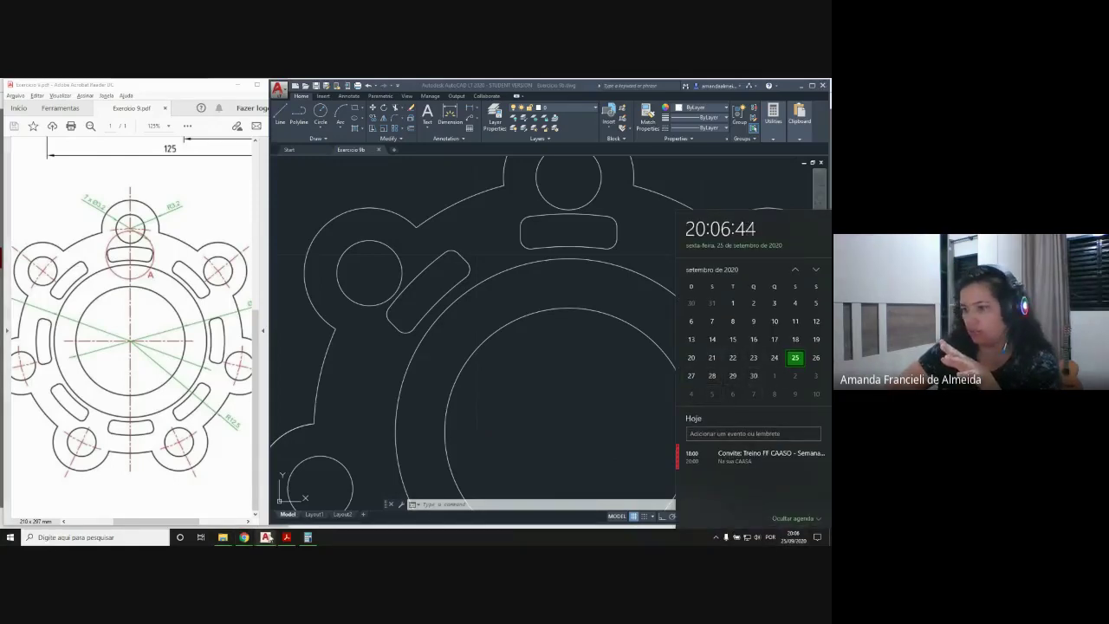
pyautogui.moveTo(245, 539)
pyautogui.click(246, 498)
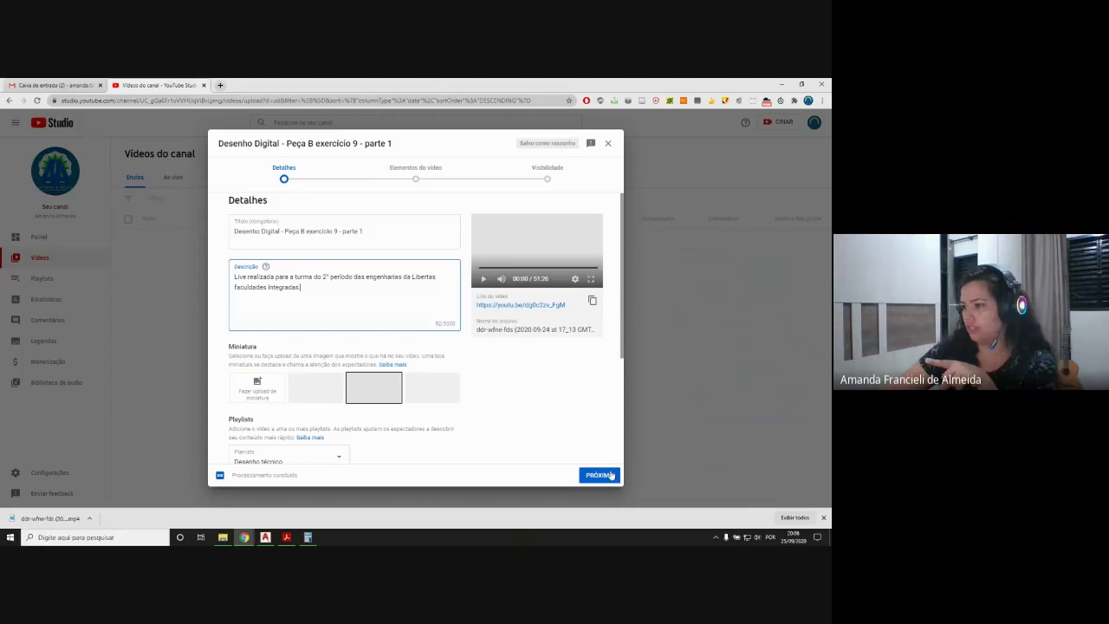
pyautogui.click(600, 476)
pyautogui.click(600, 476)
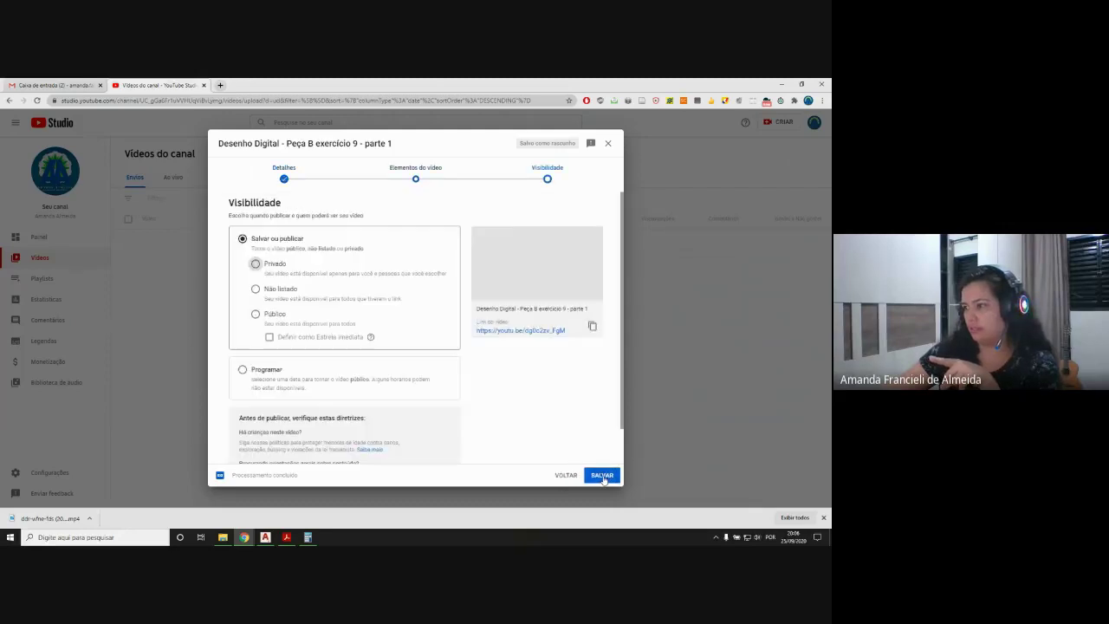
pyautogui.click(273, 316)
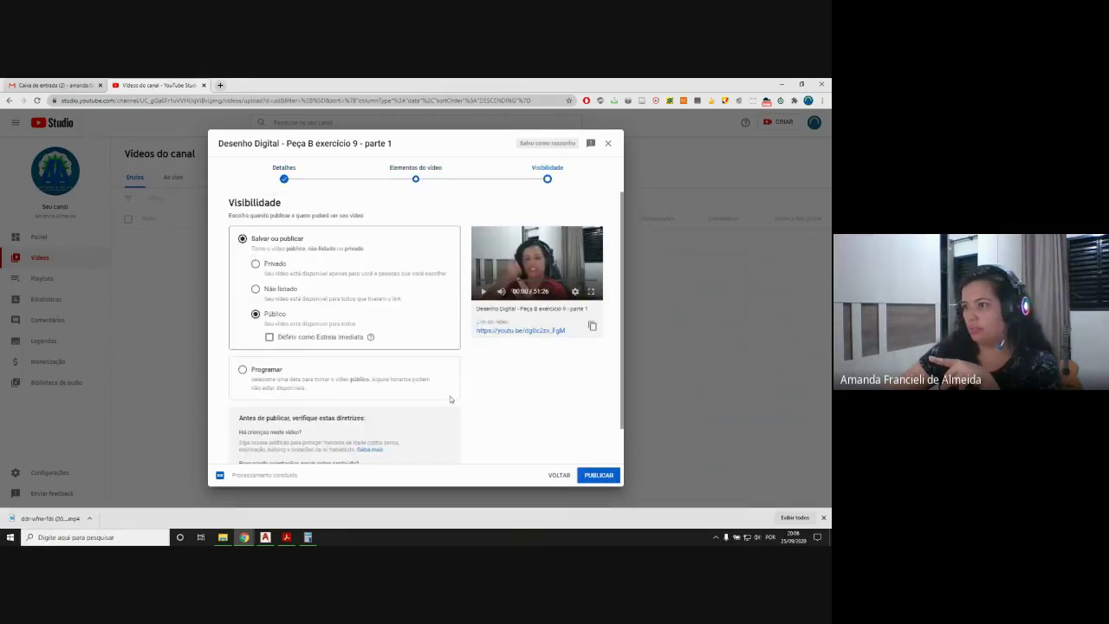
pyautogui.click(598, 474)
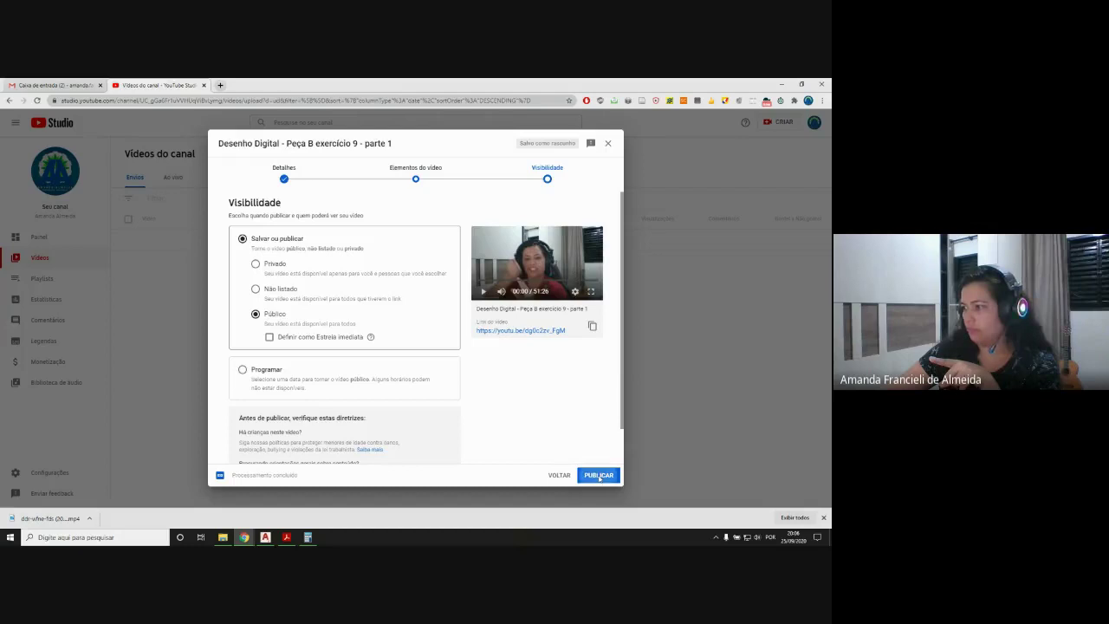
# Open the Libertas Faculdades Integradas website in a new browser tab and go to its Calendário Acadêmico
pyautogui.click(220, 85)
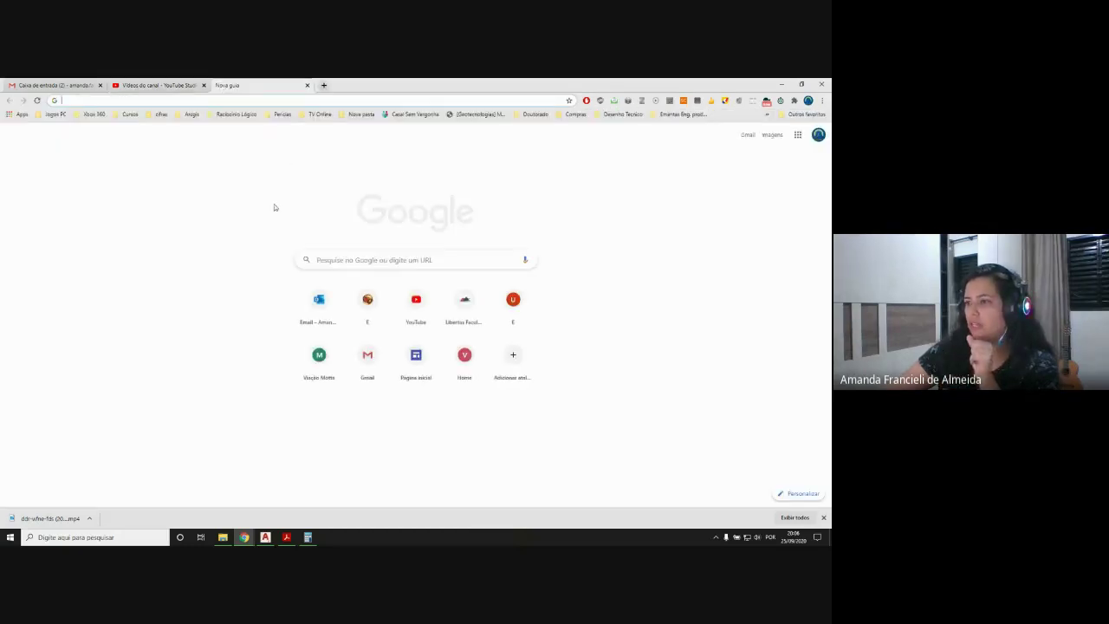
pyautogui.click(468, 305)
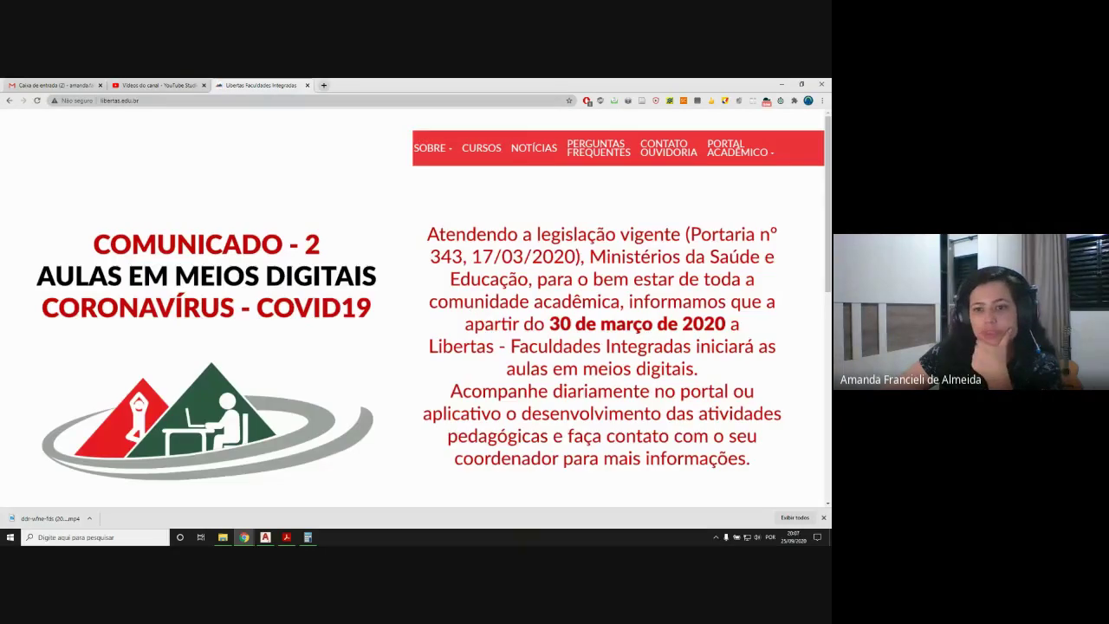
pyautogui.scroll(-10, 459, 290)
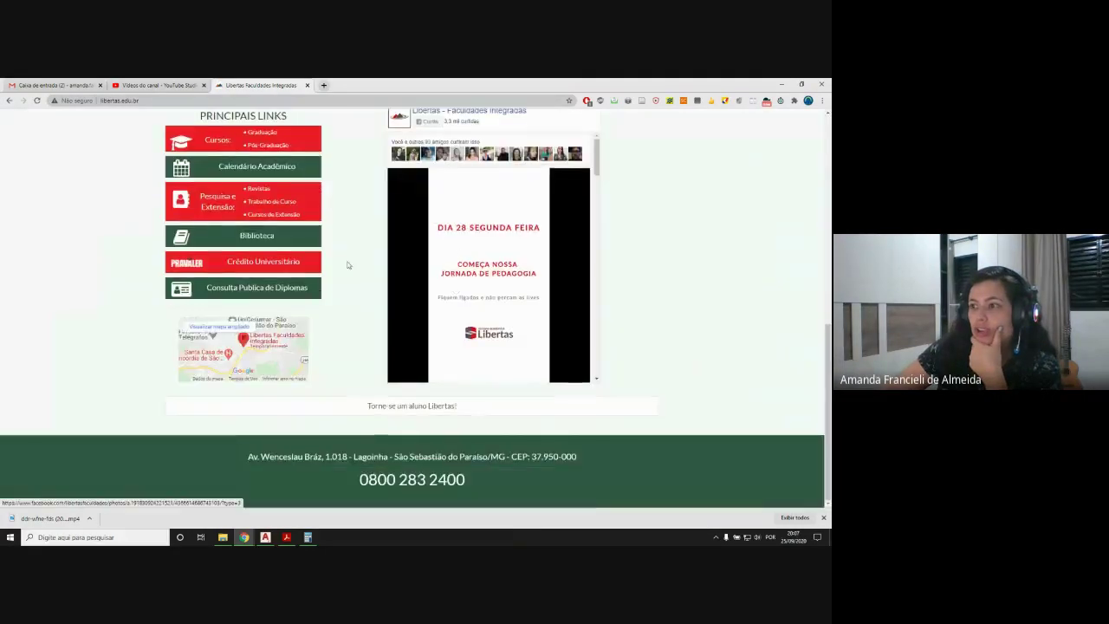
pyautogui.scroll(1, 329, 260)
pyautogui.click(259, 252)
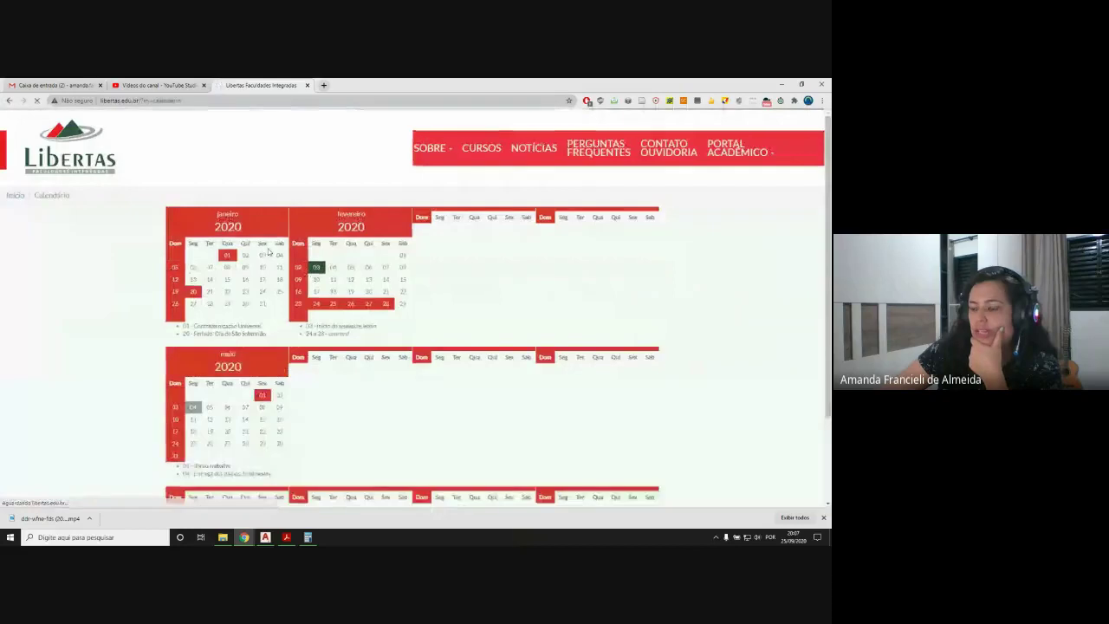
# Check the "Entrega dos diários 1o Bimestre" entry and its day in the October 2020 calendar
pyautogui.scroll(-3, 426, 293)
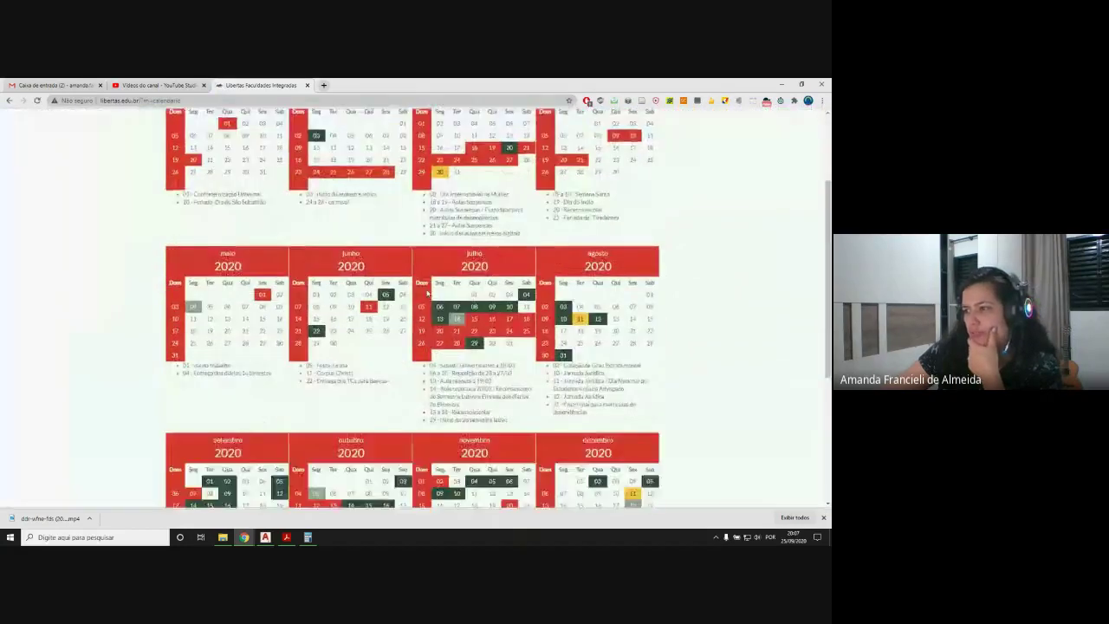
pyautogui.scroll(-3, 427, 293)
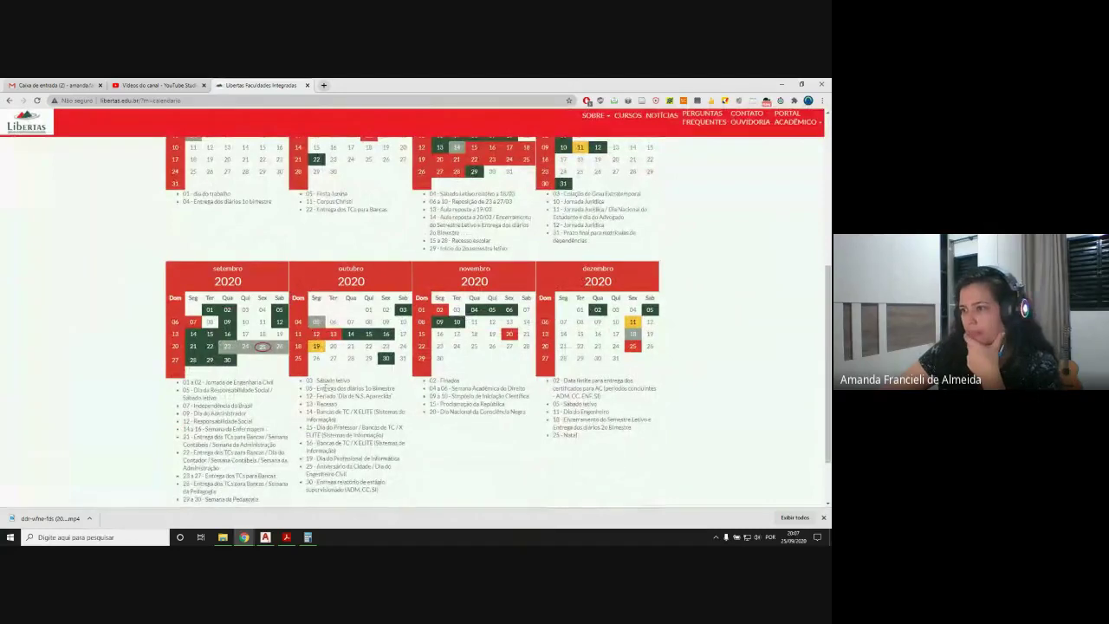
pyautogui.moveTo(315, 388); pyautogui.dragTo(395, 389)
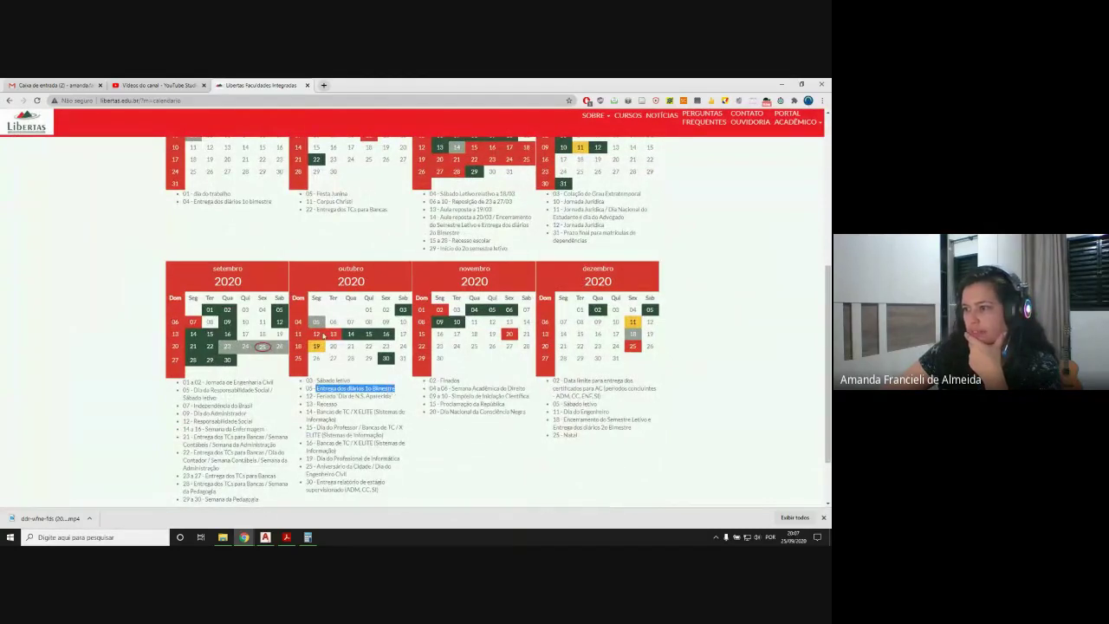
pyautogui.click(317, 322)
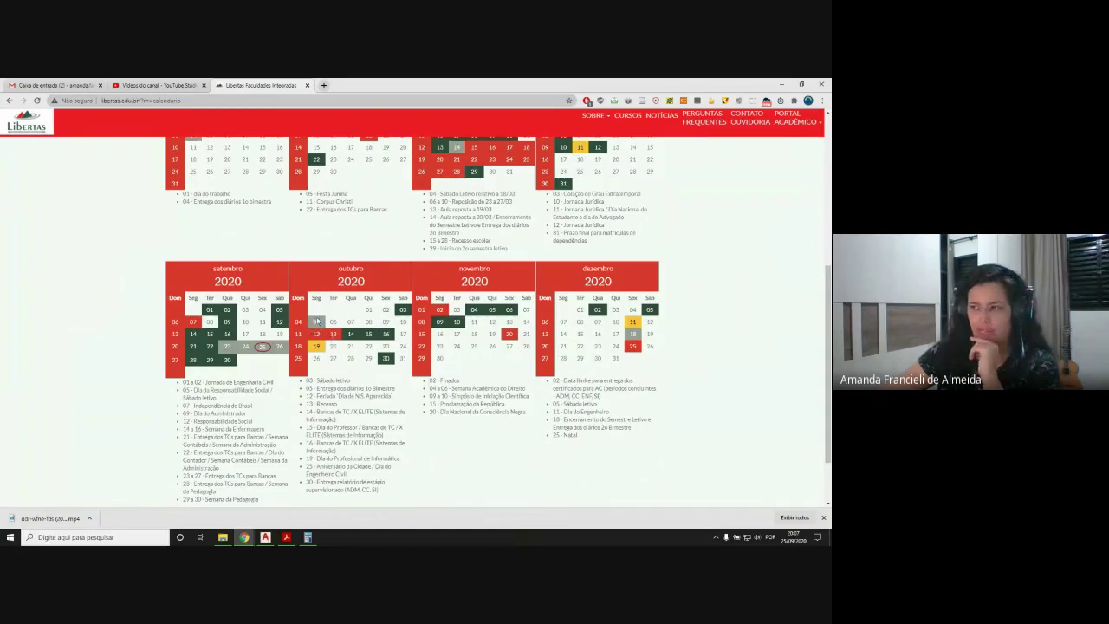
# Examine the first days of October 2020, from Thursday 01 to Saturday 03, against the diary submission on 05
pyautogui.doubleClick(368, 310)
pyautogui.moveTo(381, 312); pyautogui.dragTo(391, 311)
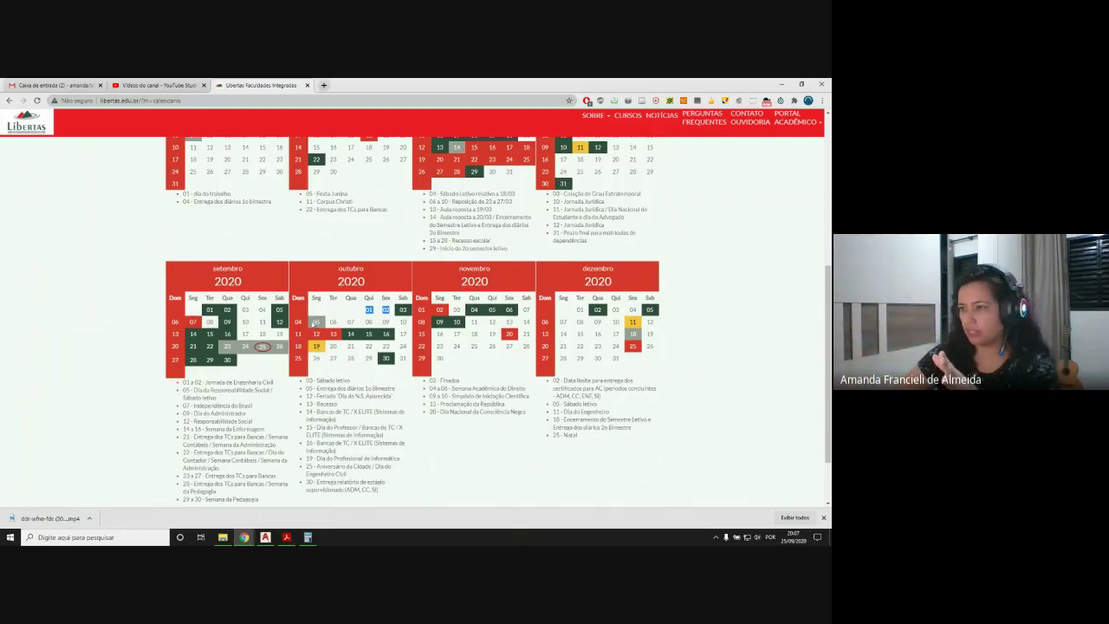
pyautogui.click(317, 322)
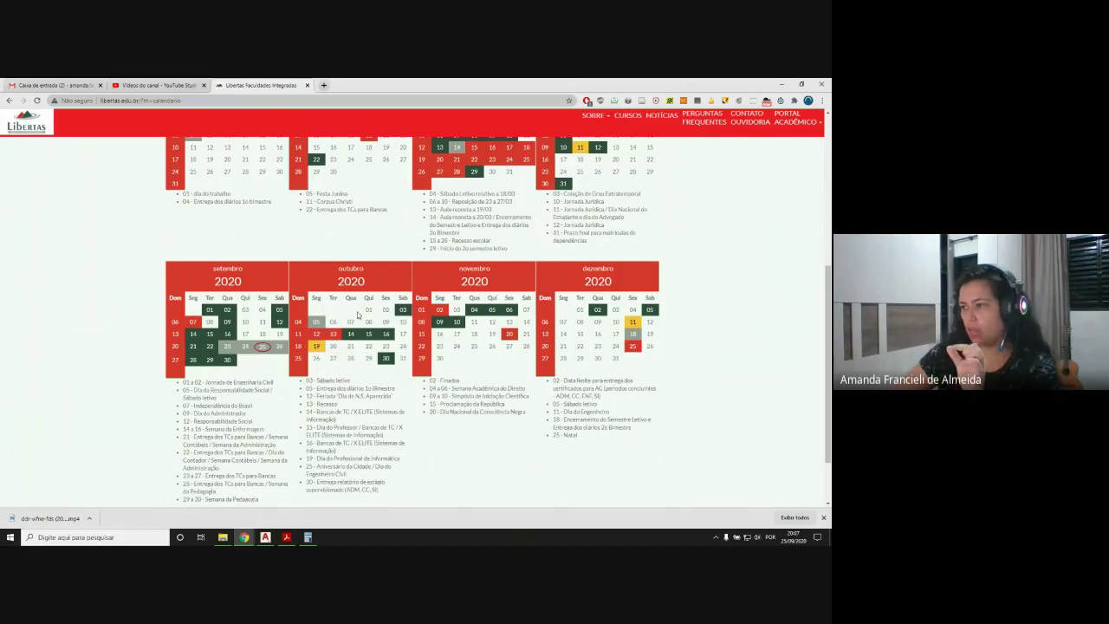
pyautogui.moveTo(362, 314); pyautogui.dragTo(392, 309)
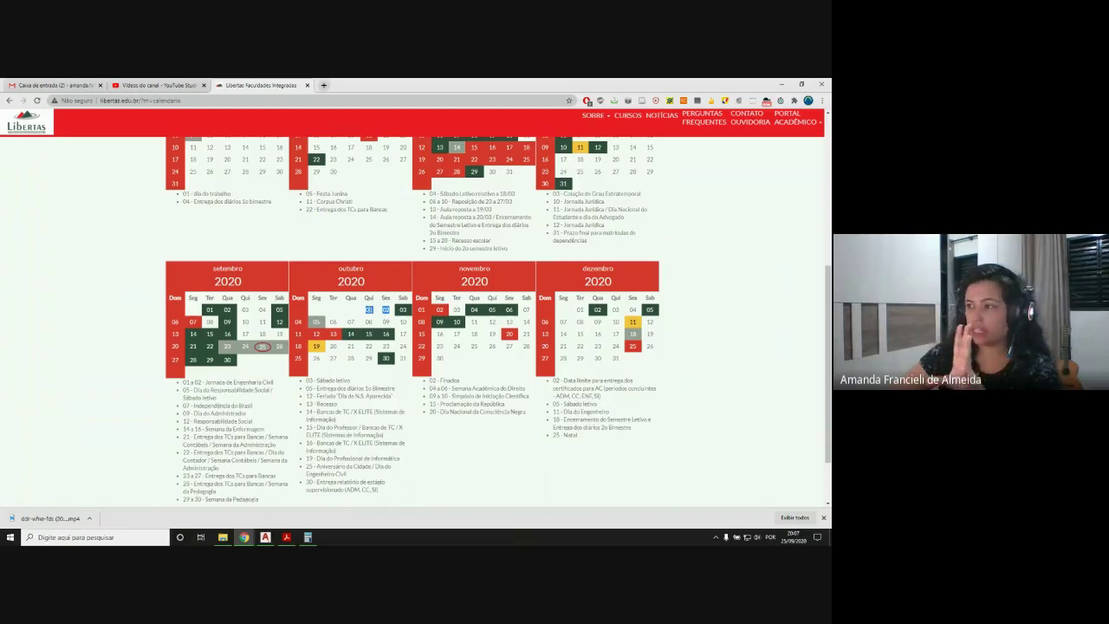
pyautogui.click(379, 318)
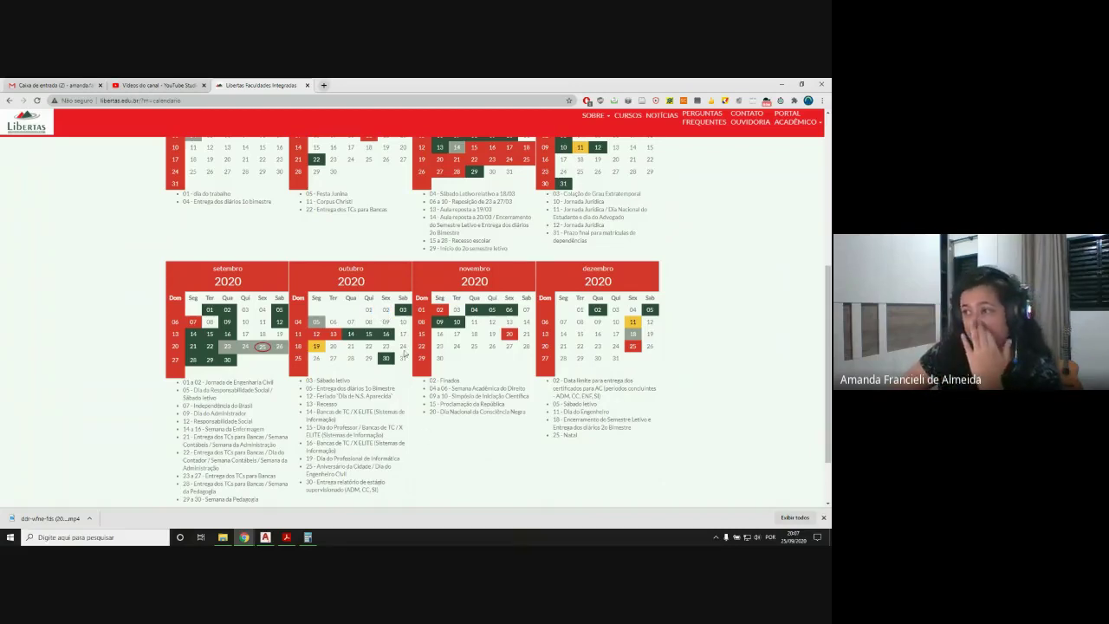
pyautogui.doubleClick(403, 310)
pyautogui.click(402, 310)
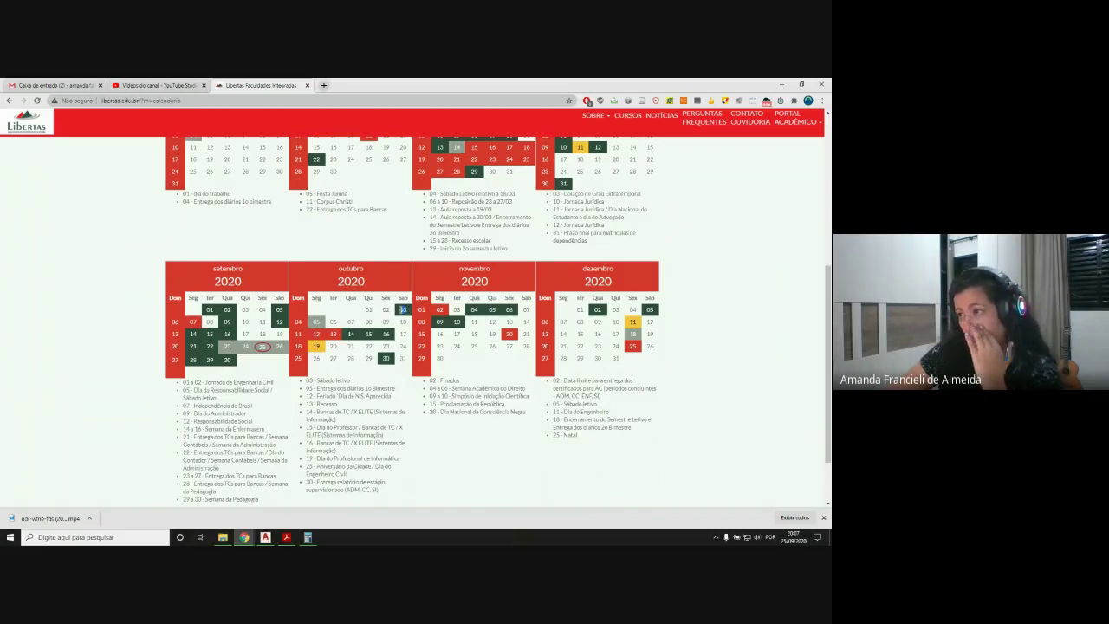
pyautogui.doubleClick(401, 309)
pyautogui.click(402, 310)
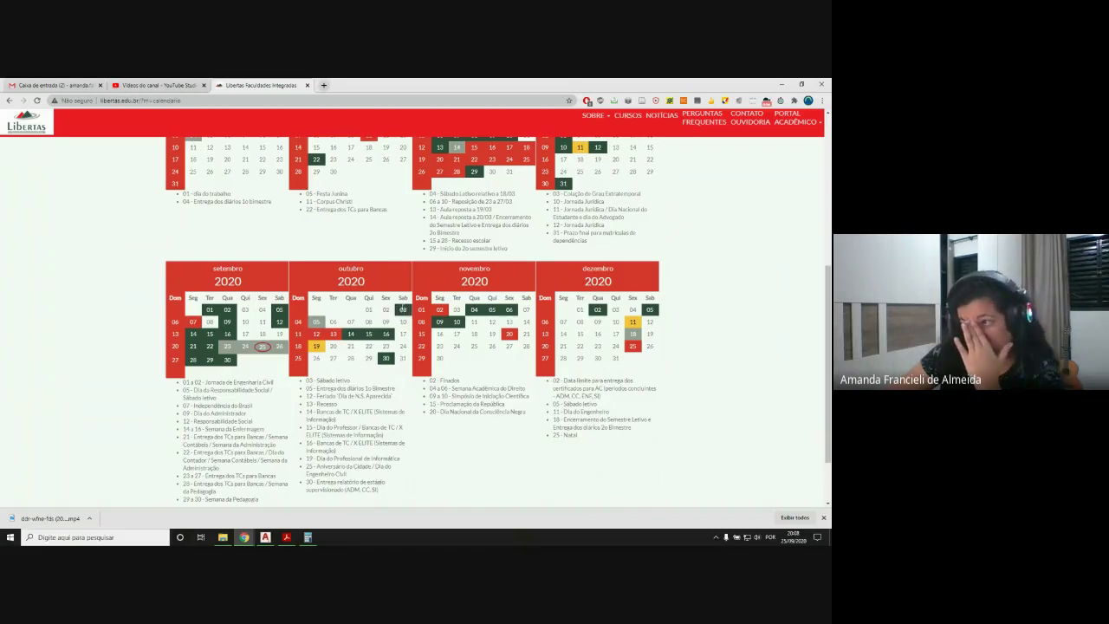
pyautogui.doubleClick(403, 309)
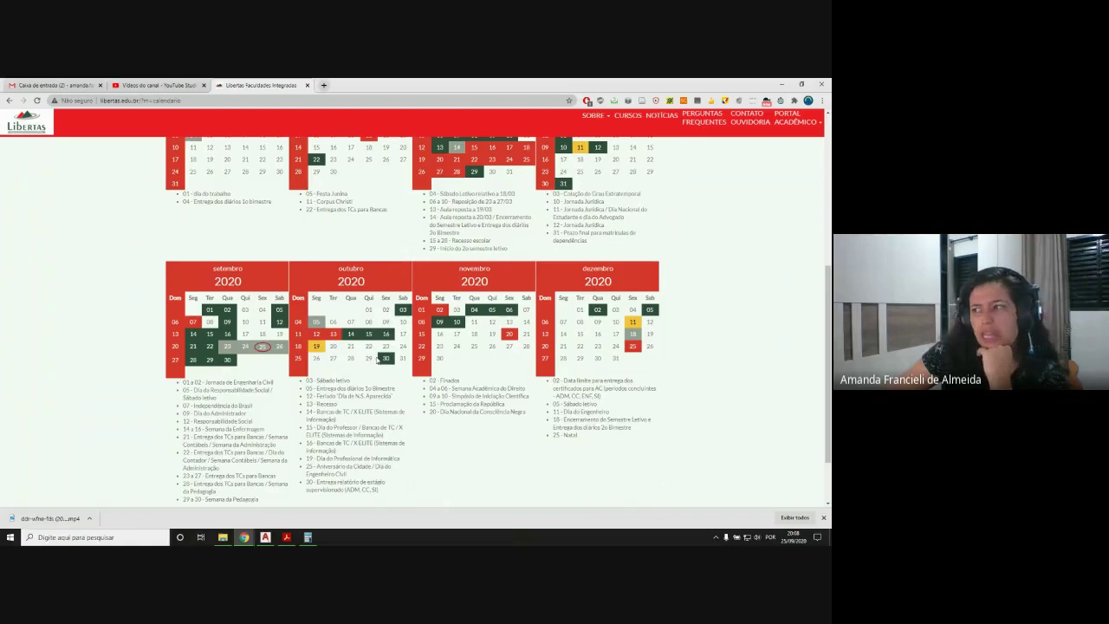
pyautogui.moveTo(366, 309); pyautogui.dragTo(388, 310)
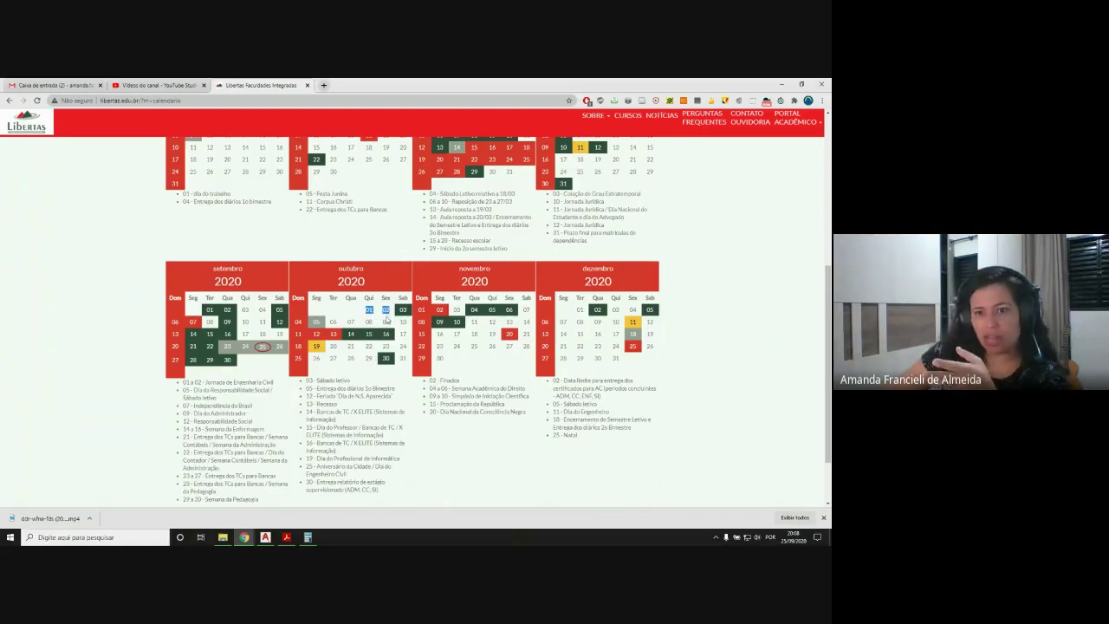
pyautogui.click(392, 314)
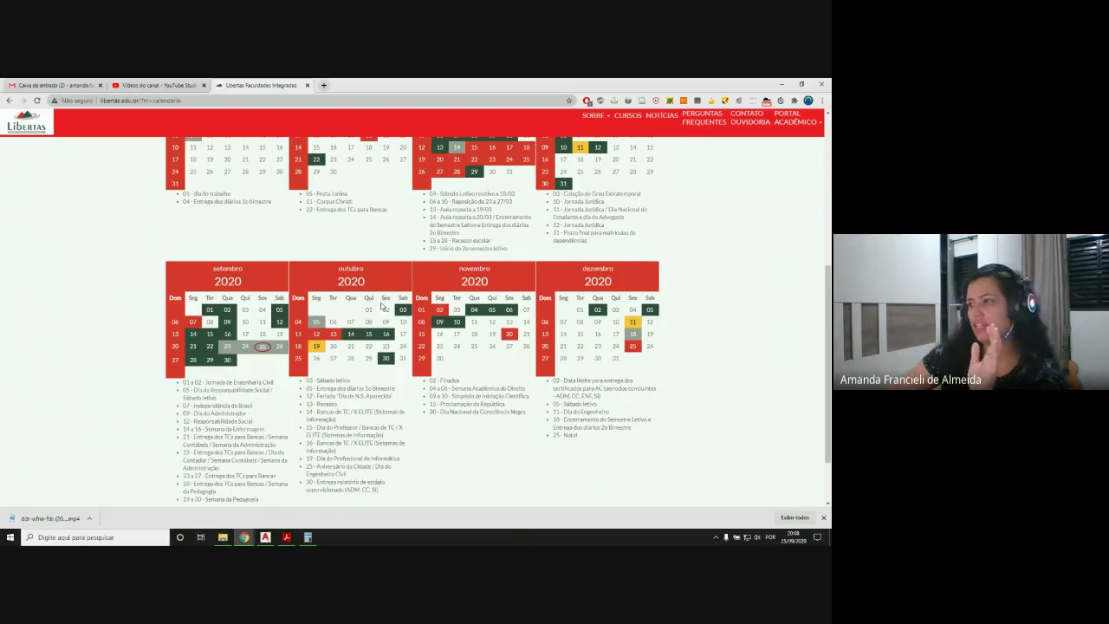
pyautogui.doubleClick(386, 310)
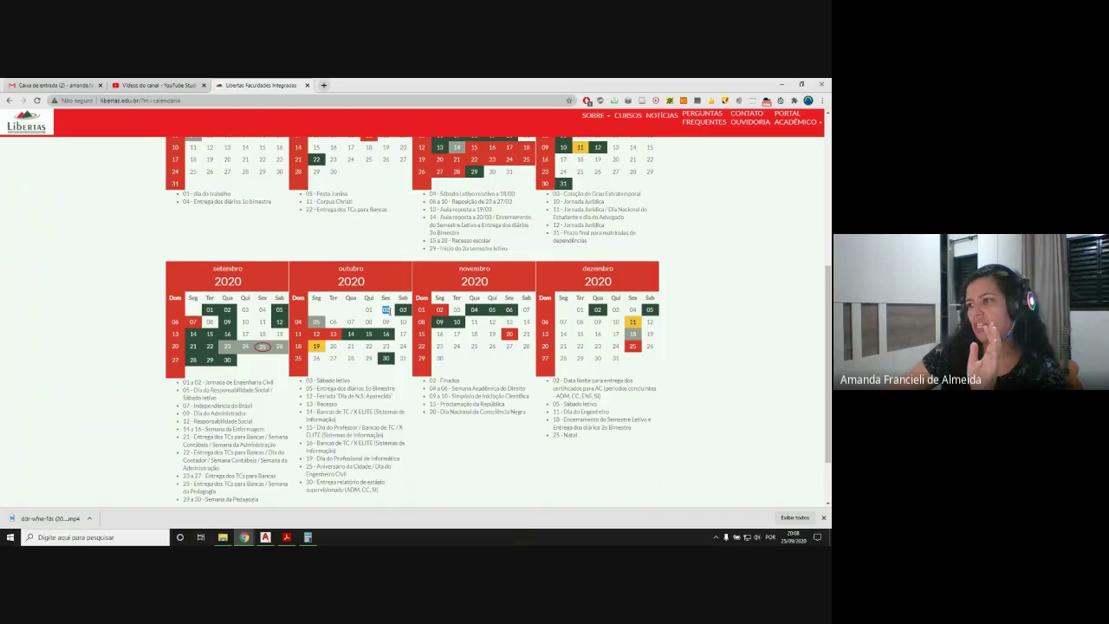
pyautogui.click(363, 314)
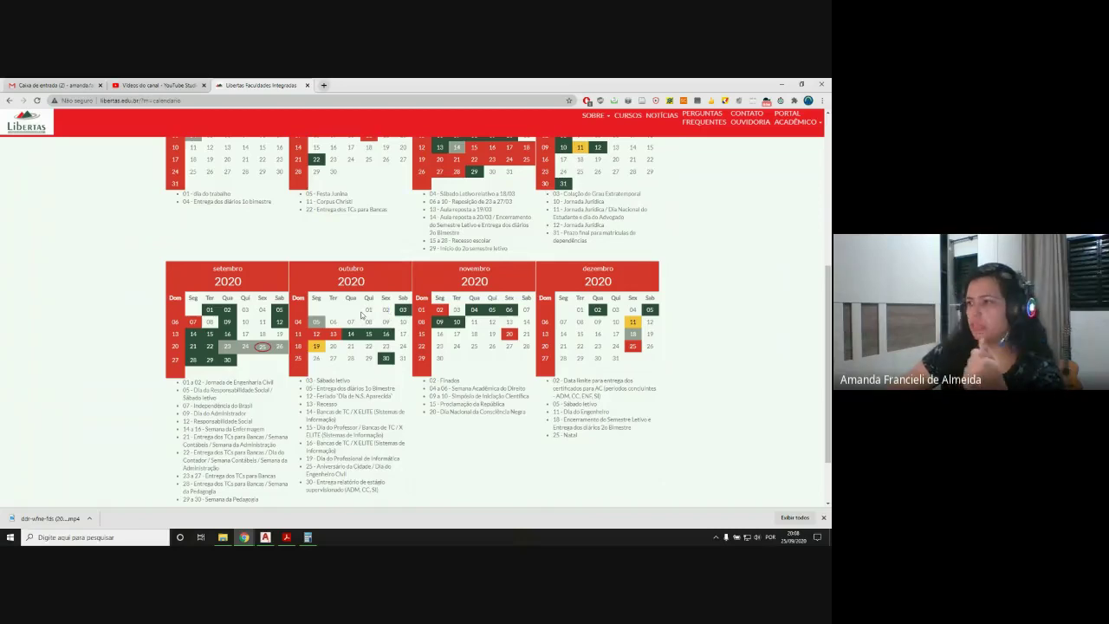
pyautogui.moveTo(366, 309); pyautogui.dragTo(386, 313)
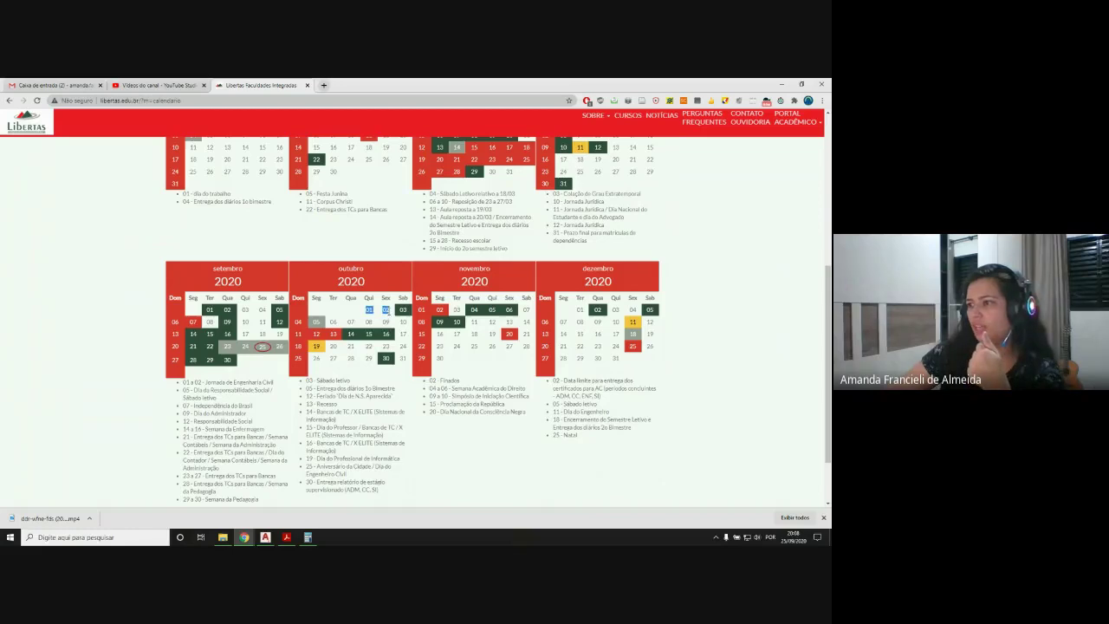
pyautogui.click(385, 312)
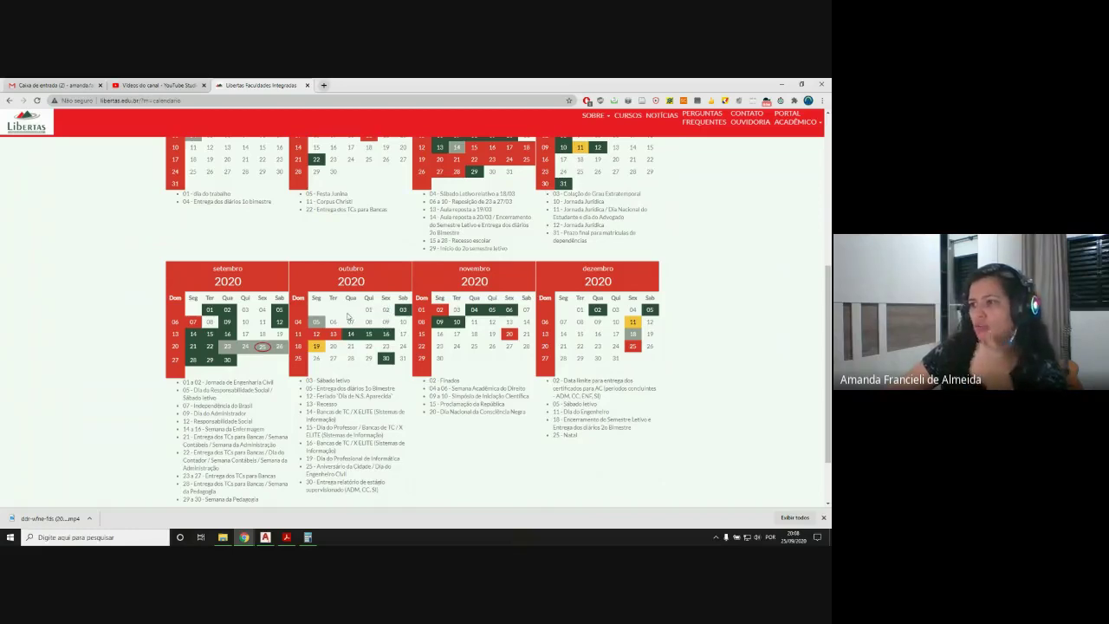